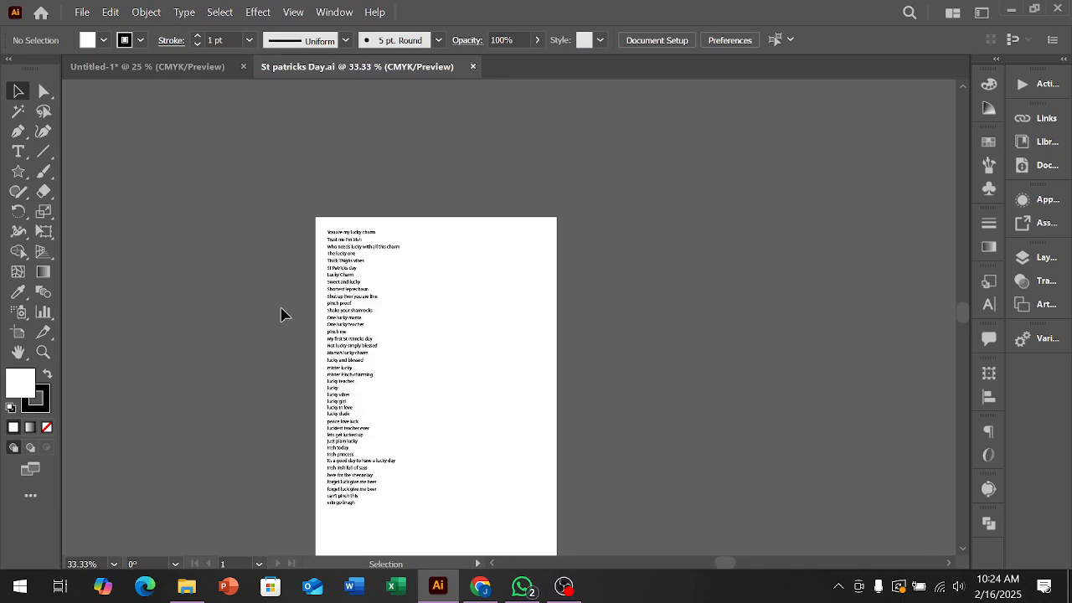
Read the first St. Patrick's Day T-shirt phrases in the list, starting with "You are my lucky charm".
{"action": "scroll", "coordinate": [352, 270], "scroll_direction": "up", "scroll_amount": 1}
{"action": "scroll", "coordinate": [371, 208], "scroll_direction": "up", "scroll_amount": 5}
{"action": "scroll", "coordinate": [373, 210], "scroll_direction": "up", "scroll_amount": 1}
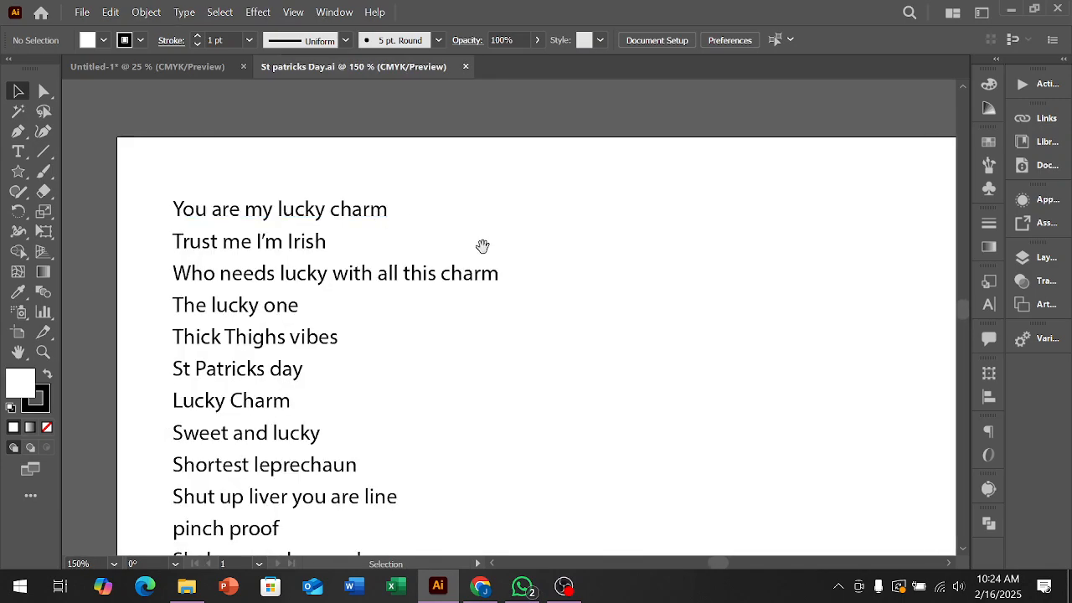
{"action": "scroll", "coordinate": [473, 210], "scroll_direction": "down", "scroll_amount": 1}
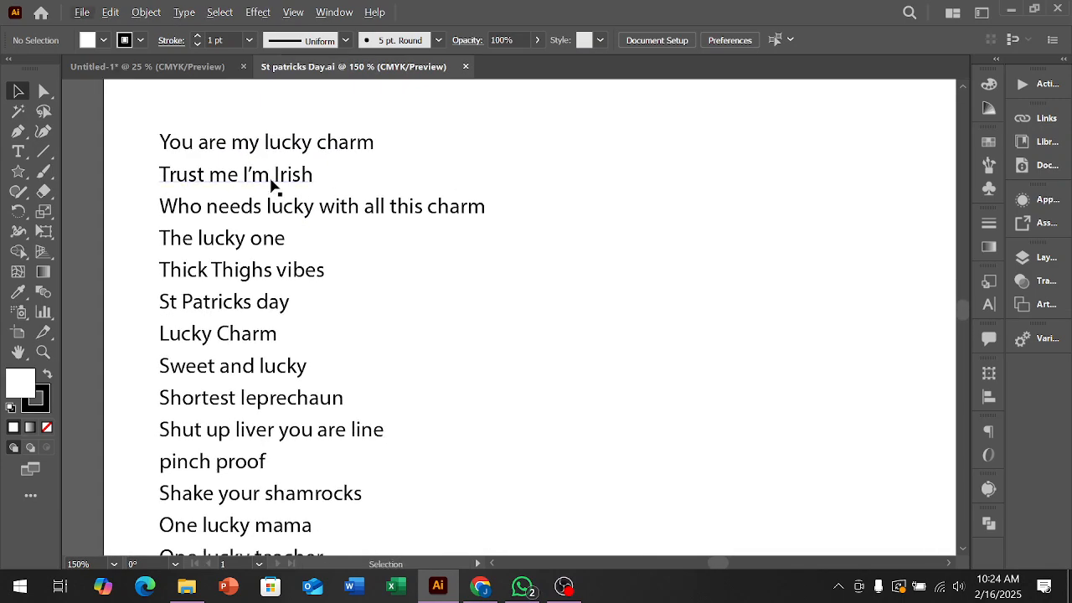
{"action": "scroll", "coordinate": [313, 186], "scroll_direction": "down", "scroll_amount": 1}
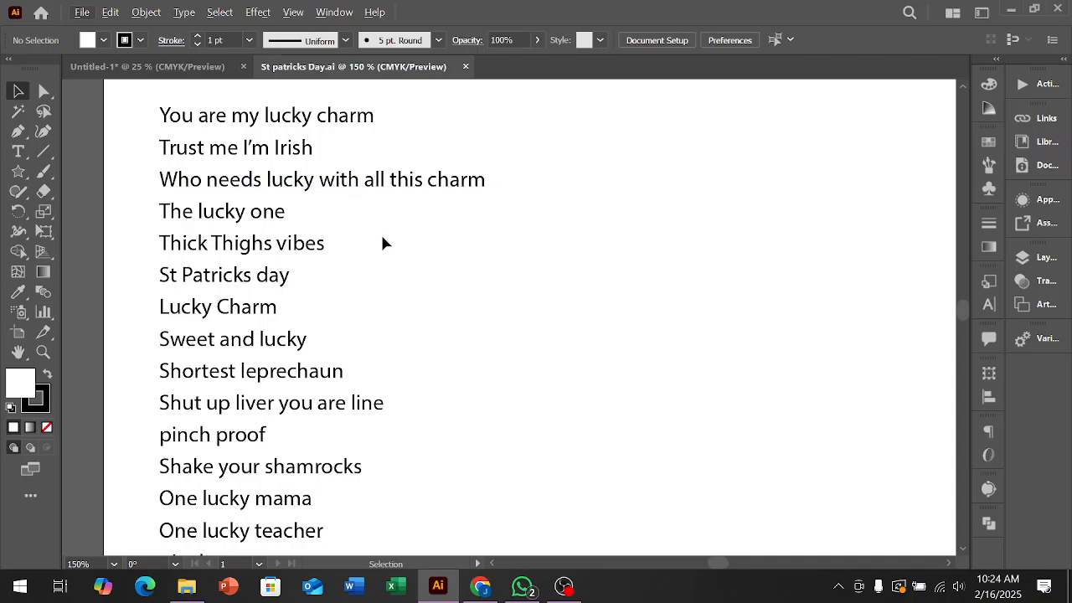
{"action": "scroll", "coordinate": [382, 242], "scroll_direction": "down", "scroll_amount": 1}
{"action": "scroll", "coordinate": [461, 244], "scroll_direction": "up", "scroll_amount": 1}
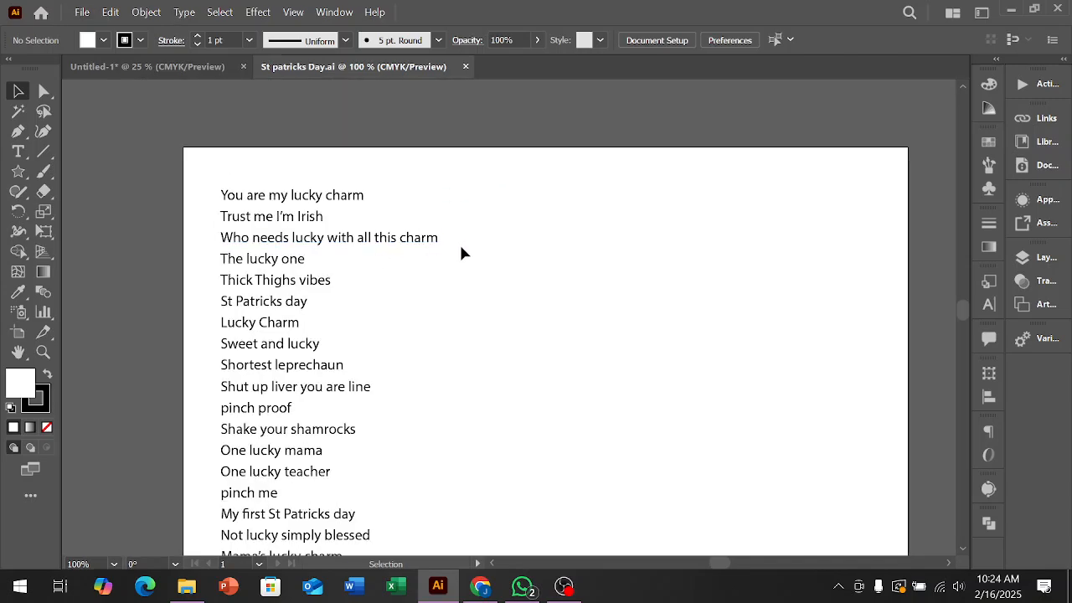
{"action": "scroll", "coordinate": [456, 294], "scroll_direction": "up", "scroll_amount": 1}
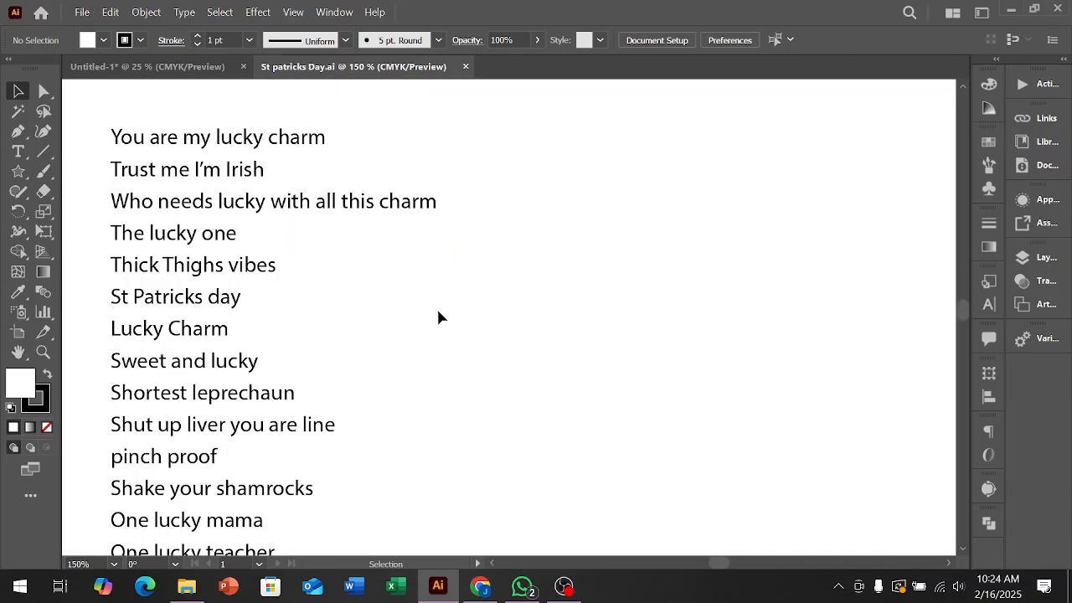
{"action": "scroll", "coordinate": [436, 315], "scroll_direction": "up", "scroll_amount": 1}
Read through the rest of the phrase list down to the Irish-themed quotes and return to its beginning.
{"action": "scroll", "coordinate": [436, 315], "scroll_direction": "down", "scroll_amount": 1}
{"action": "scroll", "coordinate": [398, 301], "scroll_direction": "down", "scroll_amount": 5}
{"action": "scroll", "coordinate": [400, 298], "scroll_direction": "down", "scroll_amount": 10}
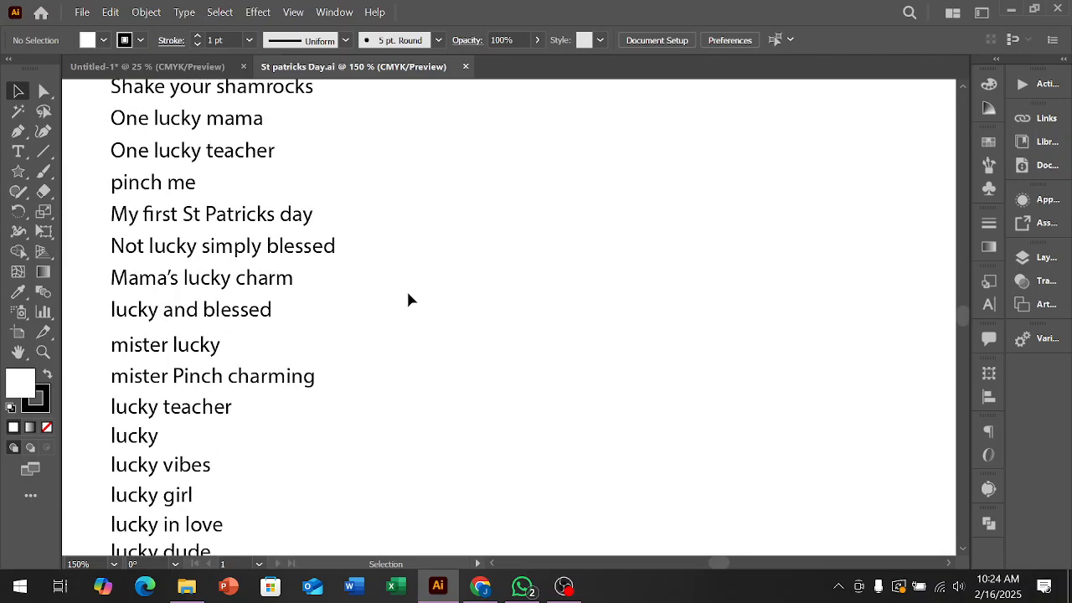
{"action": "scroll", "coordinate": [409, 301], "scroll_direction": "down", "scroll_amount": 6}
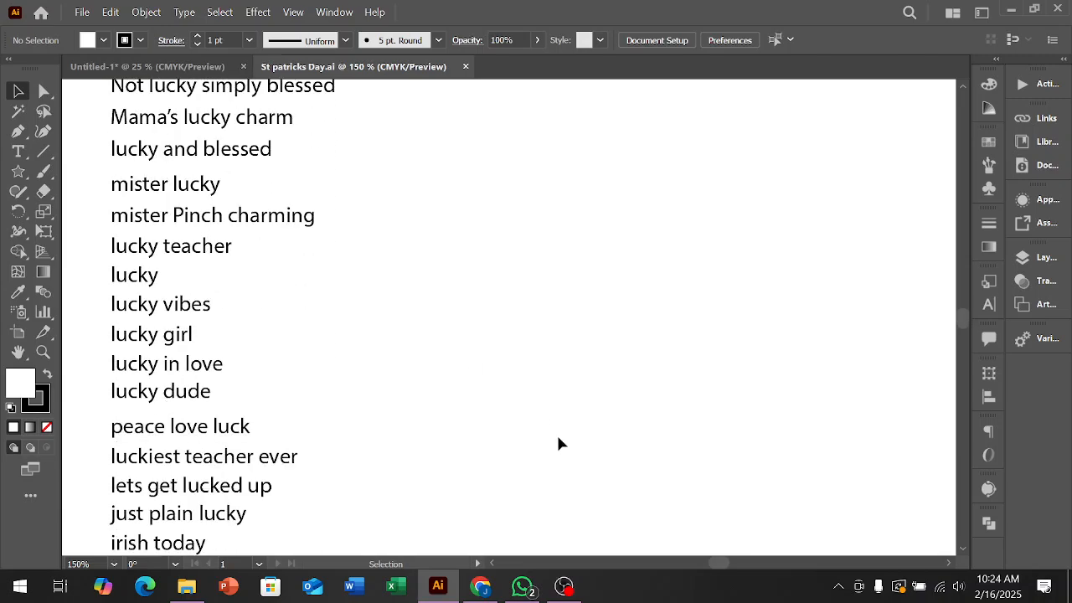
{"action": "scroll", "coordinate": [459, 457], "scroll_direction": "up", "scroll_amount": 3}
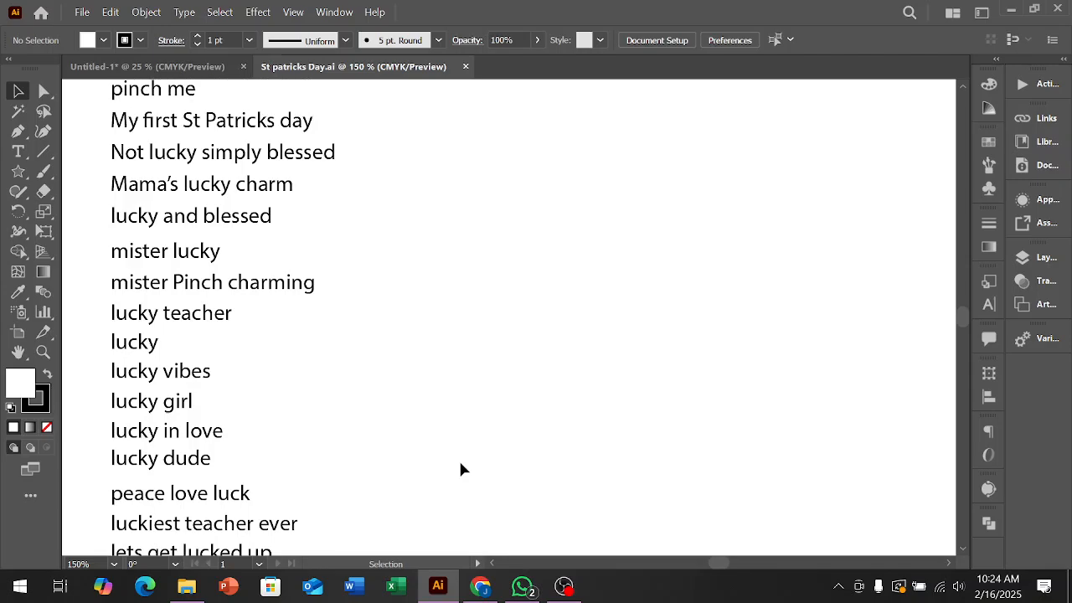
{"action": "scroll", "coordinate": [460, 469], "scroll_direction": "down", "scroll_amount": 4}
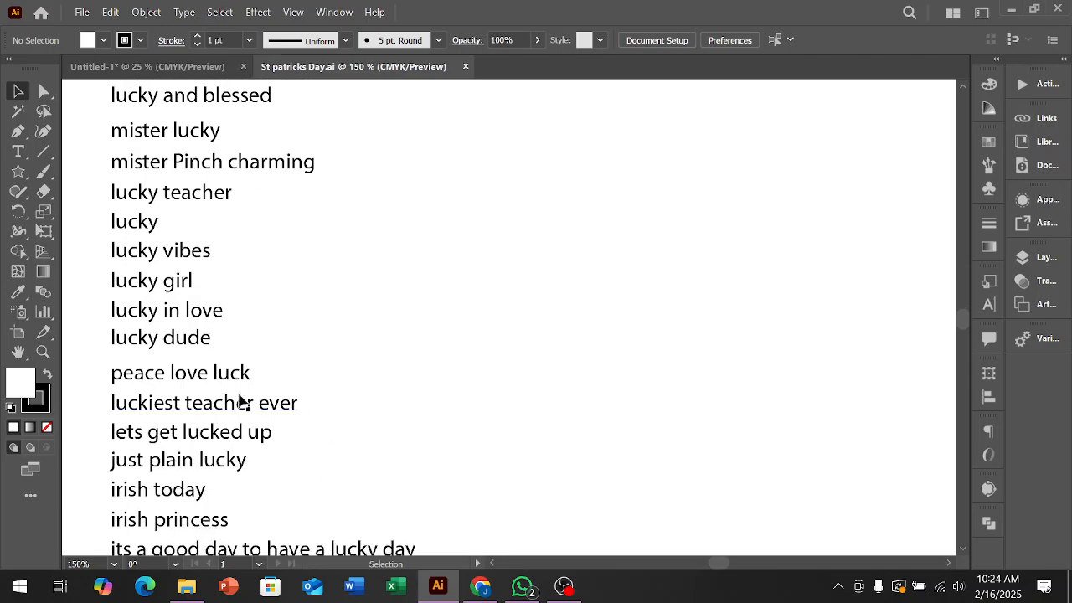
{"action": "scroll", "coordinate": [240, 402], "scroll_direction": "down", "scroll_amount": 8}
{"action": "scroll", "coordinate": [259, 418], "scroll_direction": "up", "scroll_amount": 3}
{"action": "scroll", "coordinate": [289, 427], "scroll_direction": "up", "scroll_amount": 6}
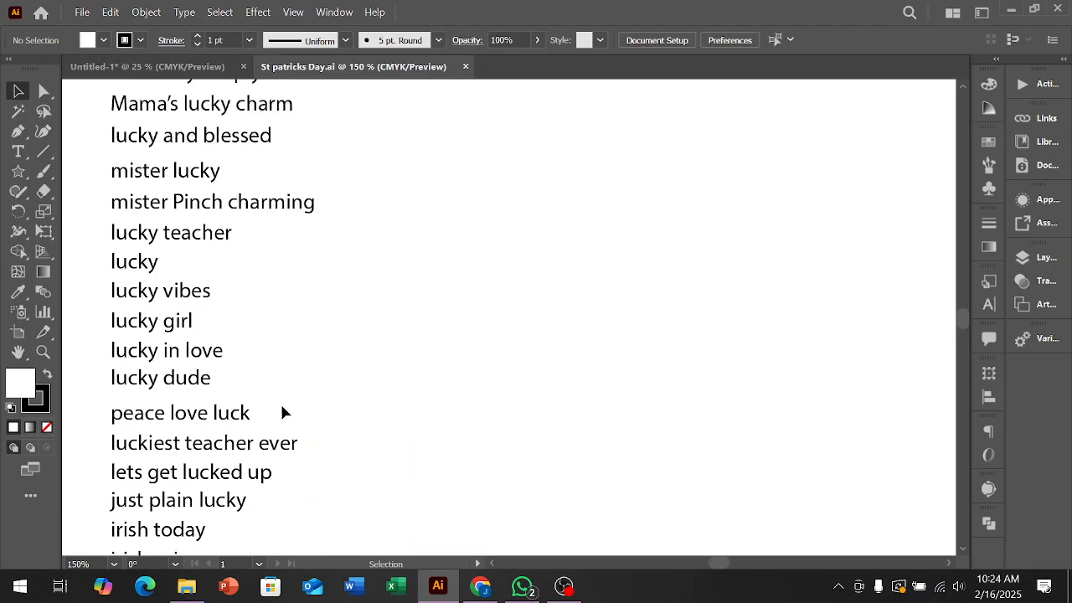
{"action": "scroll", "coordinate": [283, 409], "scroll_direction": "up", "scroll_amount": 2}
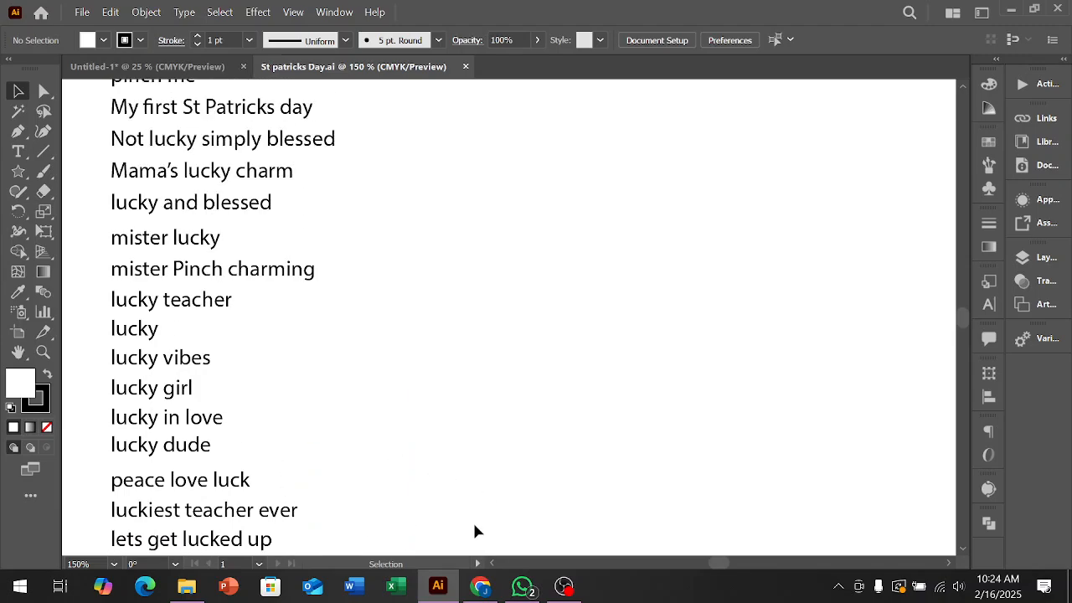
{"action": "scroll", "coordinate": [385, 515], "scroll_direction": "up", "scroll_amount": 9}
{"action": "scroll", "coordinate": [390, 512], "scroll_direction": "up", "scroll_amount": 7}
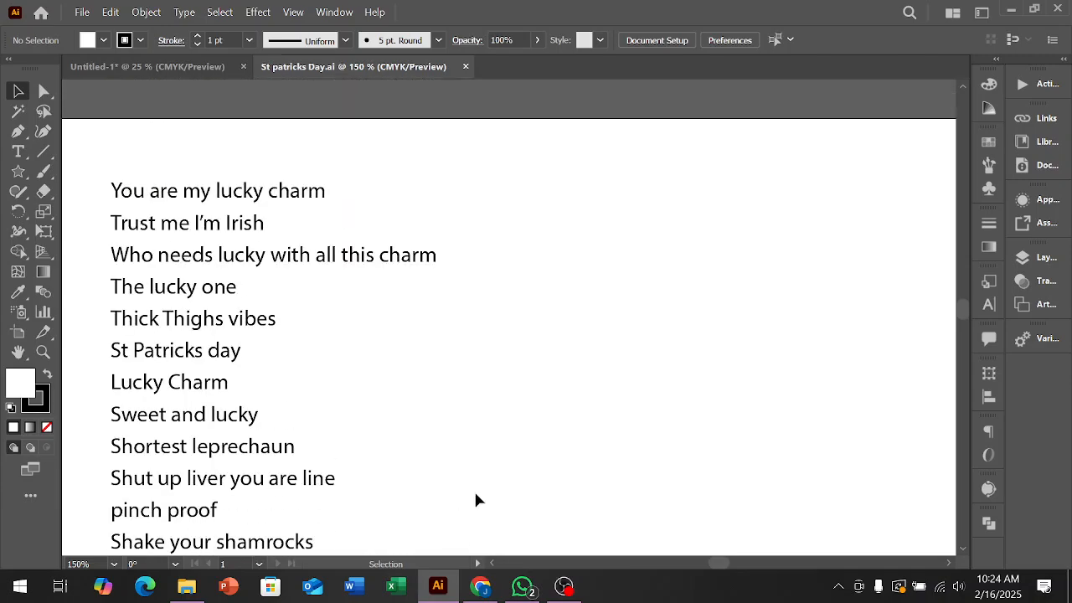
Switch to Chrome and search Google for "saint patrick day t-shirts".
{"action": "left_click", "coordinate": [480, 586]}
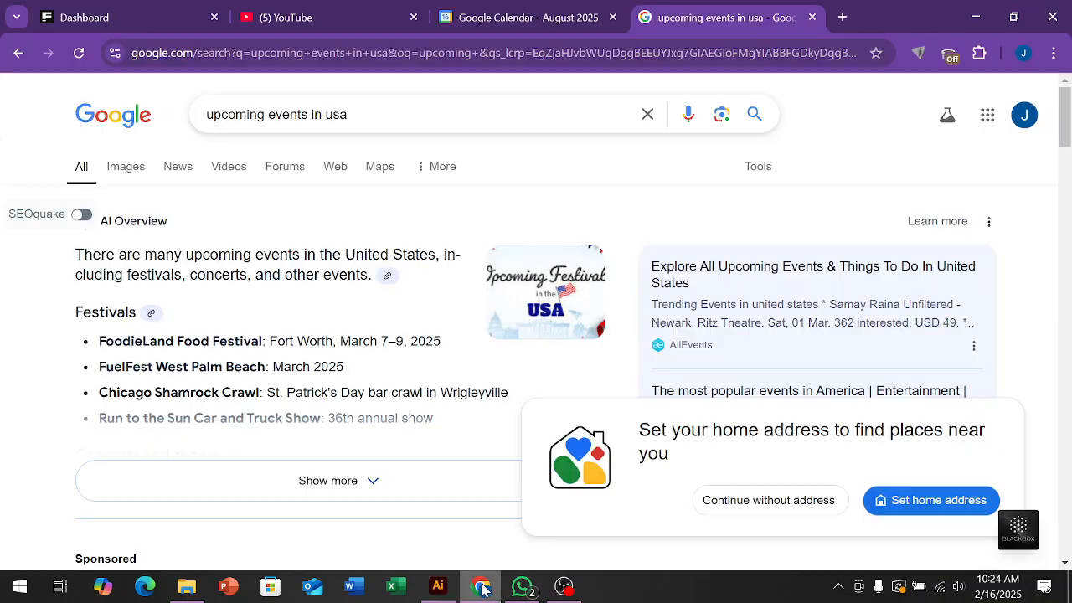
{"action": "triple_click", "coordinate": [336, 114]}
{"action": "type", "text": "saint pa"}
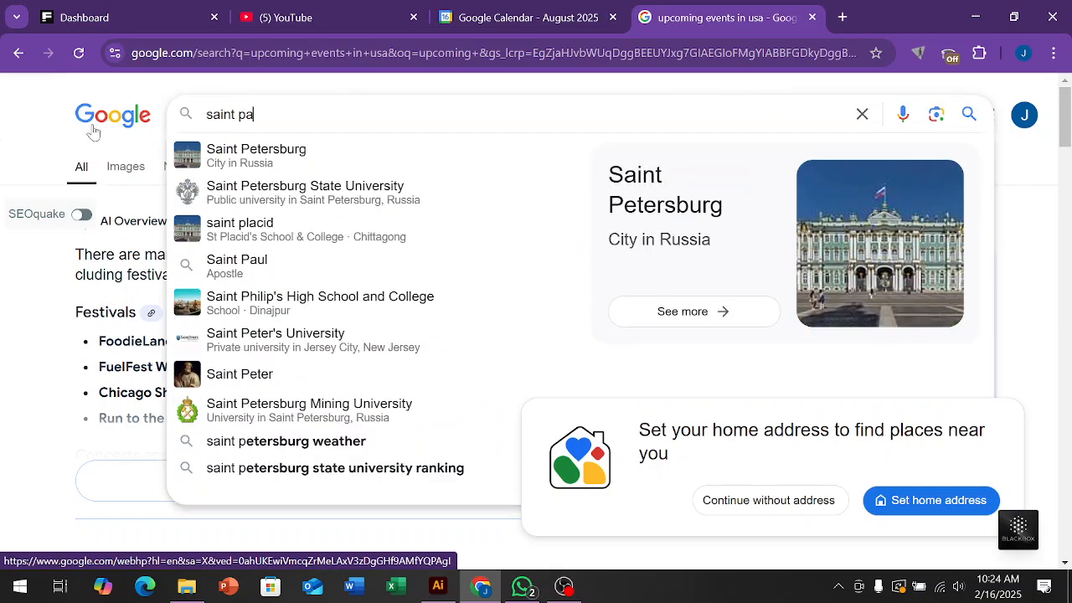
{"action": "type", "text": "tr"}
{"action": "key", "text": "BackSpace"}
{"action": "type", "text": "trick day t"}
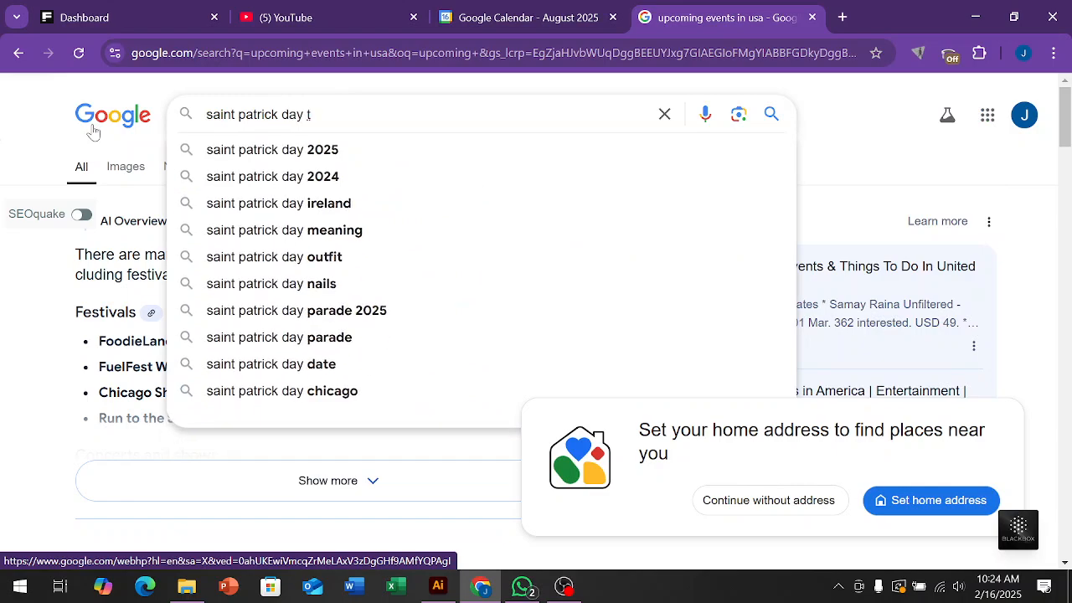
{"action": "type", "text": "-shirt"}
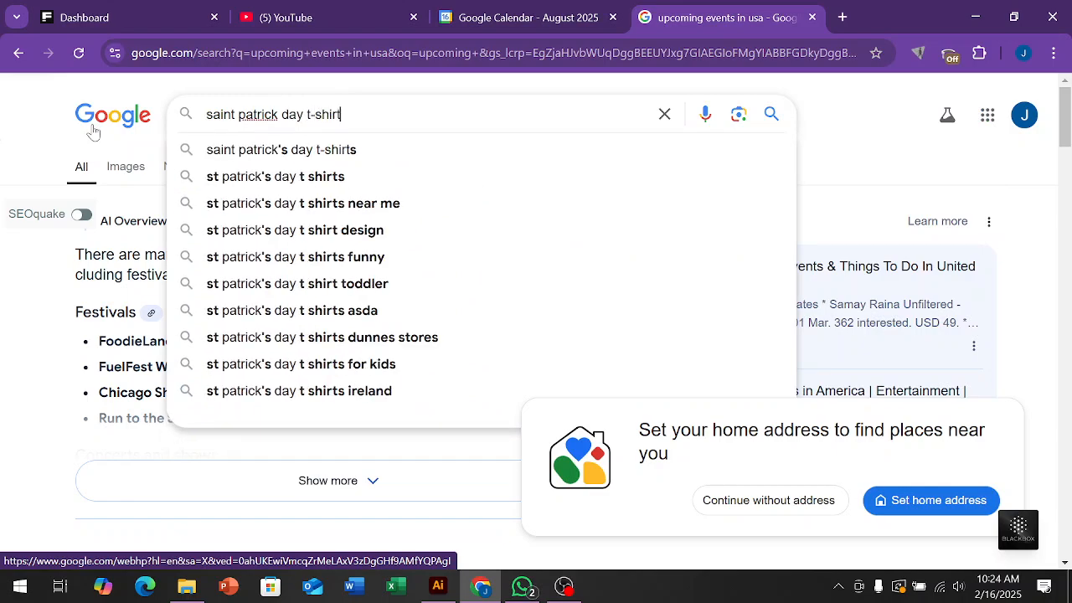
{"action": "type", "text": "s"}
{"action": "key", "text": "Return"}
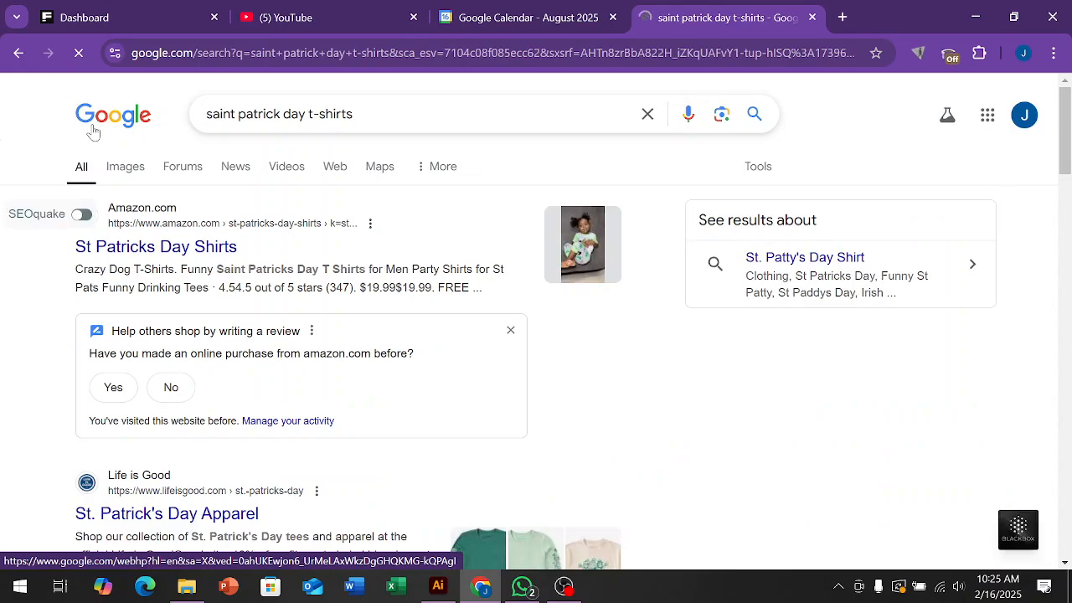
Skim the web results for Saint Patrick's Day T-shirts and show the image results instead.
{"action": "scroll", "coordinate": [198, 383], "scroll_direction": "down", "scroll_amount": 4}
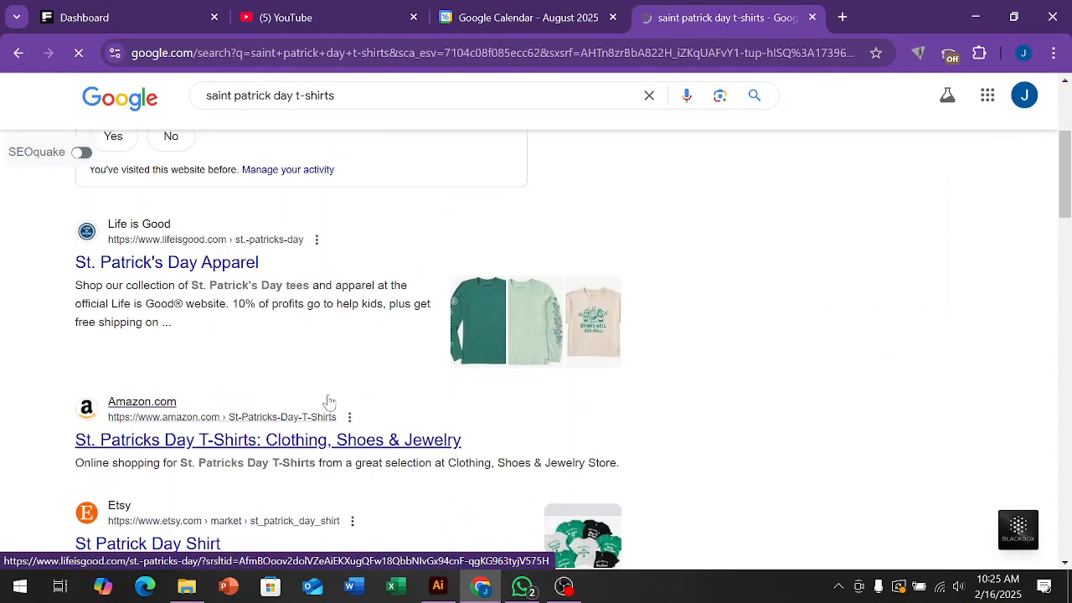
{"action": "scroll", "coordinate": [324, 392], "scroll_direction": "down", "scroll_amount": 3}
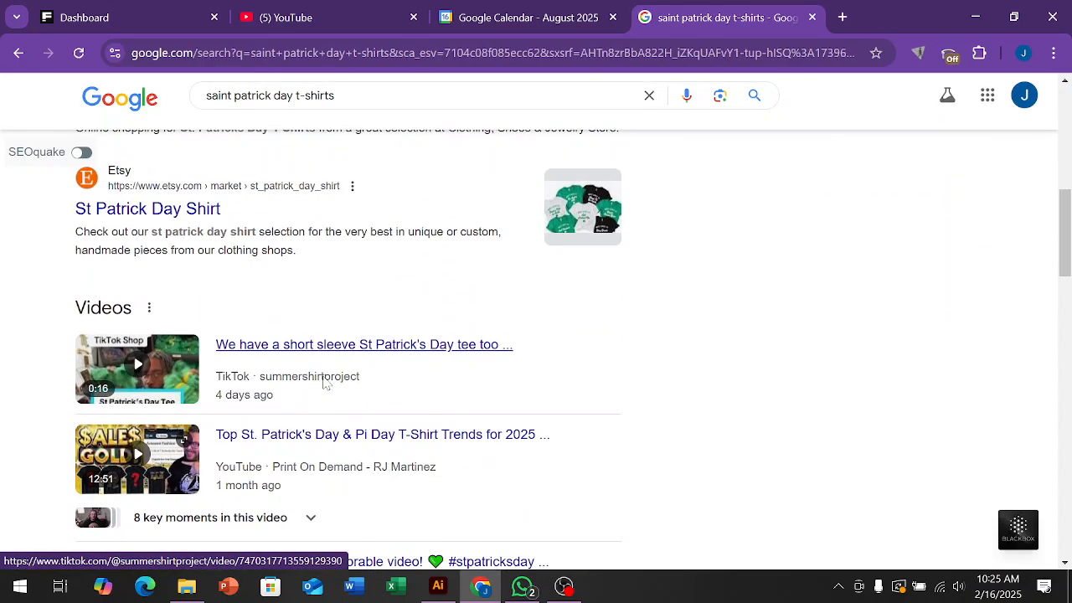
{"action": "scroll", "coordinate": [324, 381], "scroll_direction": "up", "scroll_amount": 7}
{"action": "left_click", "coordinate": [124, 170]}
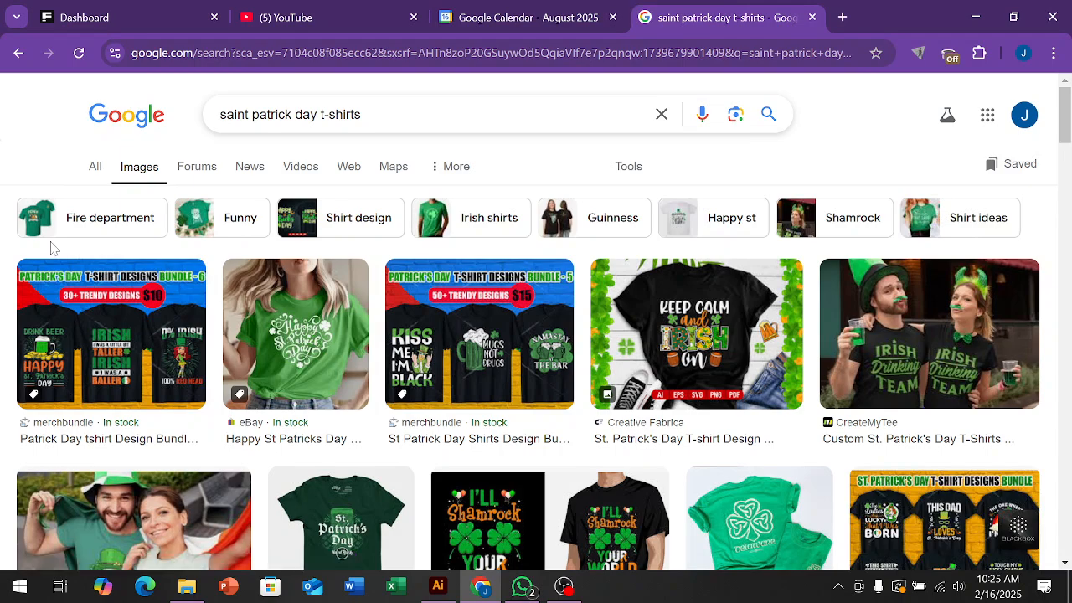
Browse the T-shirt image results and open the Creative Fabrica page of the "Cutest Clover in the Patch" design.
{"action": "scroll", "coordinate": [50, 247], "scroll_direction": "down", "scroll_amount": 1}
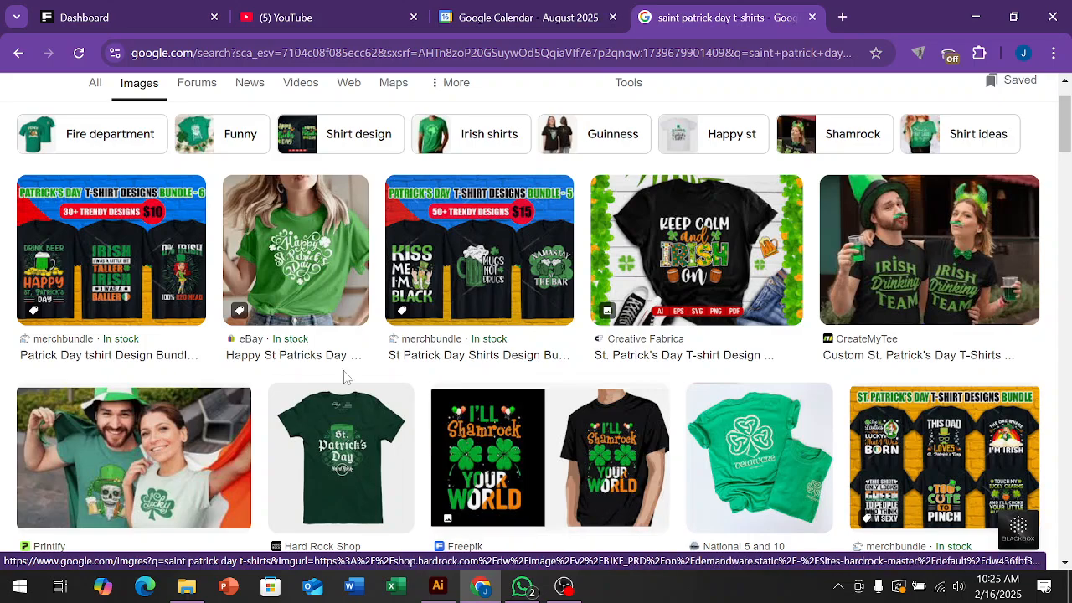
{"action": "scroll", "coordinate": [335, 461], "scroll_direction": "down", "scroll_amount": 2}
{"action": "scroll", "coordinate": [314, 347], "scroll_direction": "down", "scroll_amount": 1}
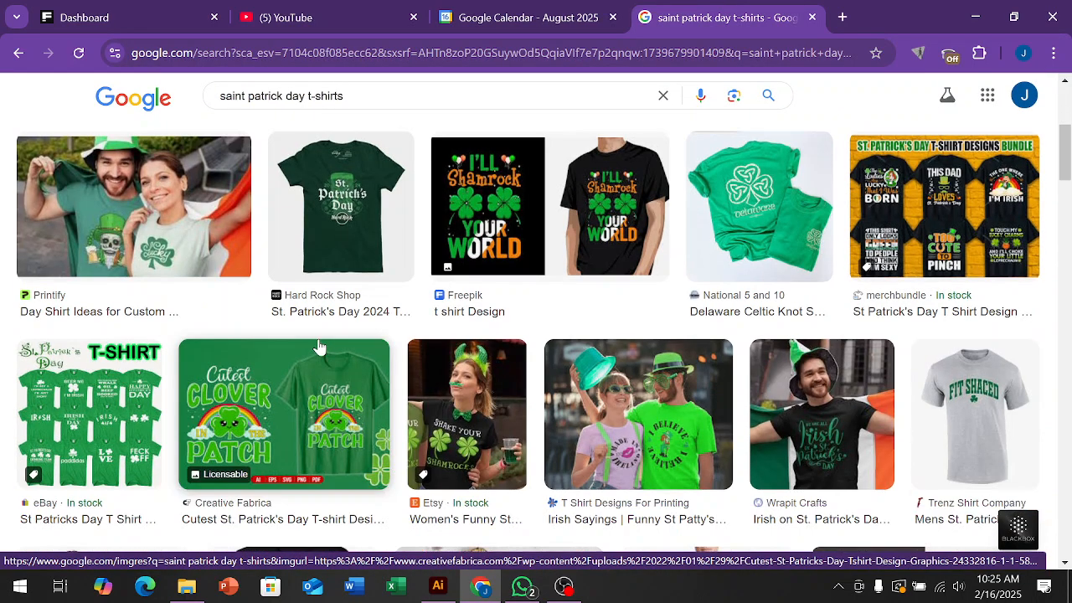
{"action": "scroll", "coordinate": [328, 350], "scroll_direction": "up", "scroll_amount": 4}
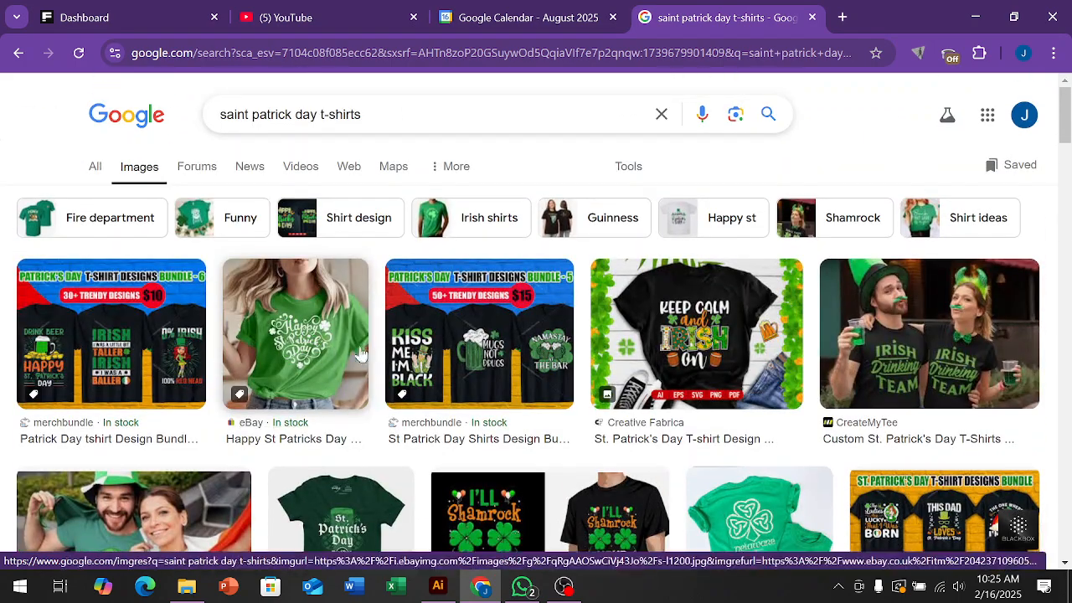
{"action": "scroll", "coordinate": [395, 357], "scroll_direction": "down", "scroll_amount": 3}
{"action": "scroll", "coordinate": [393, 357], "scroll_direction": "down", "scroll_amount": 5}
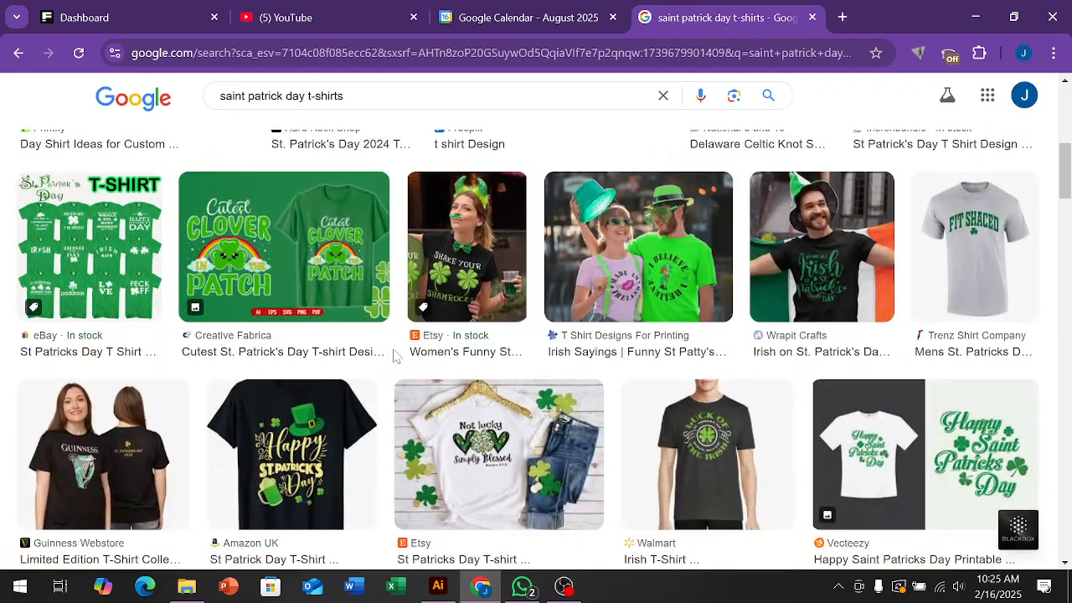
{"action": "scroll", "coordinate": [420, 358], "scroll_direction": "up", "scroll_amount": 3}
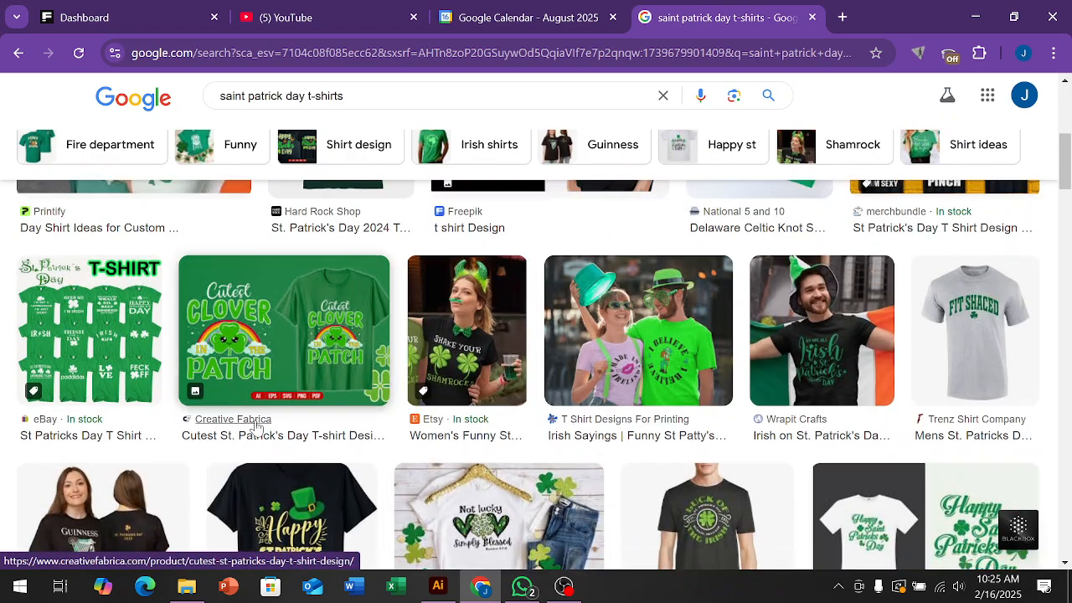
{"action": "left_click", "coordinate": [255, 425]}
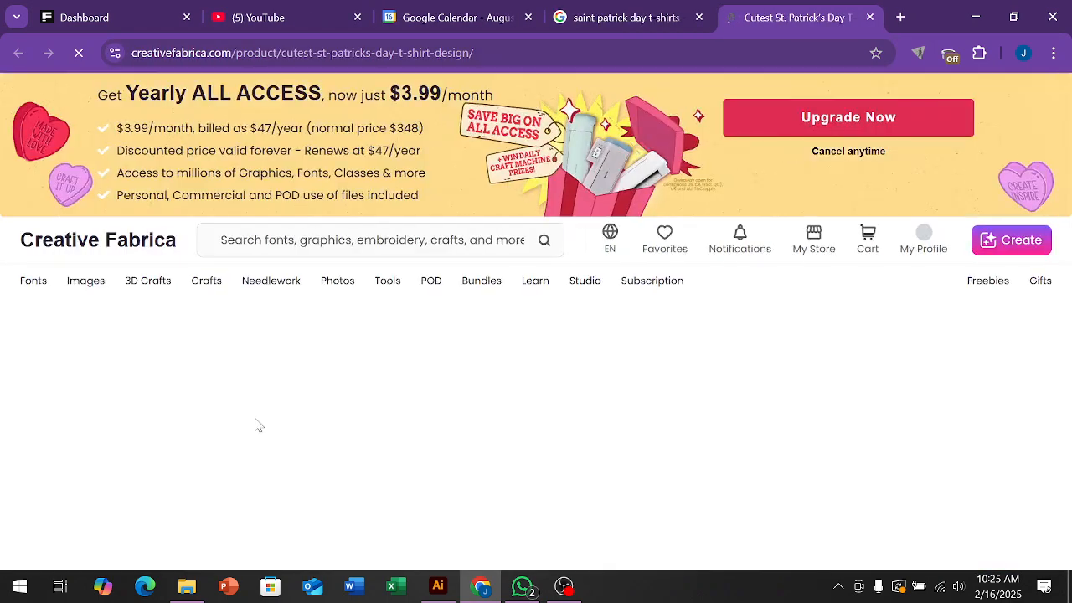
Review the Cutest St. Patrick's Day T-shirt Design product page and open the profile of its designer, TrendyPointShop.
{"action": "scroll", "coordinate": [500, 264], "scroll_direction": "down", "scroll_amount": 3}
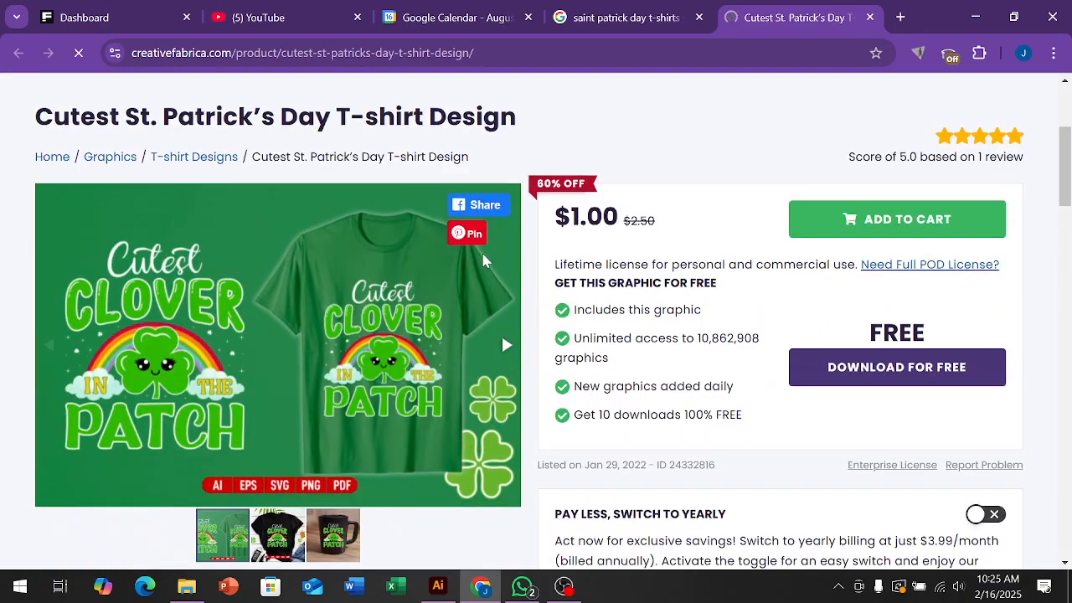
{"action": "scroll", "coordinate": [500, 264], "scroll_direction": "down", "scroll_amount": 4}
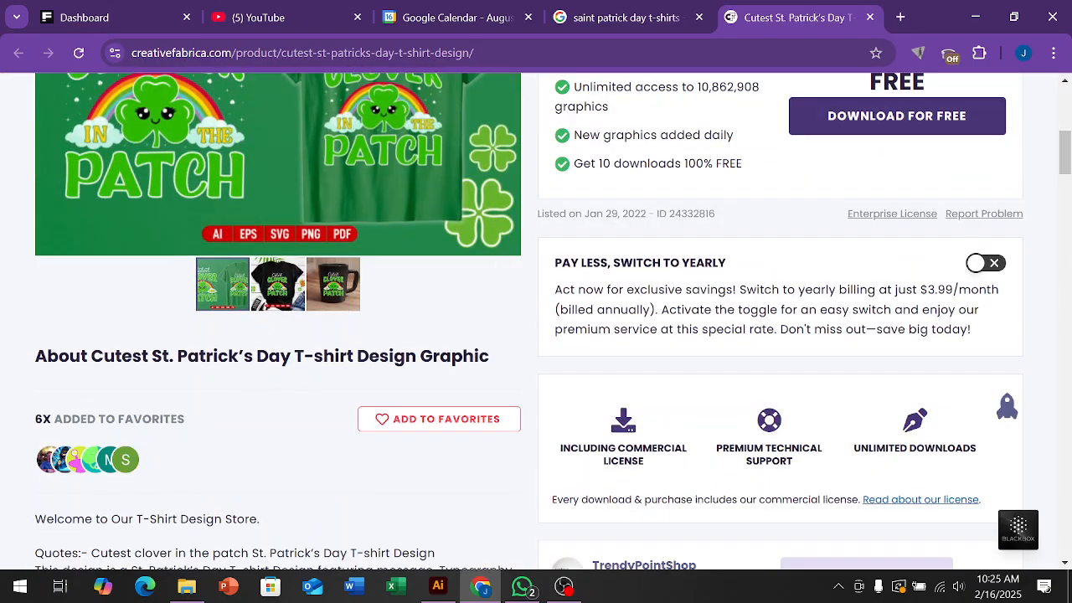
{"action": "scroll", "coordinate": [545, 301], "scroll_direction": "down", "scroll_amount": 5}
{"action": "scroll", "coordinate": [545, 301], "scroll_direction": "down", "scroll_amount": 4}
{"action": "scroll", "coordinate": [620, 320], "scroll_direction": "up", "scroll_amount": 6}
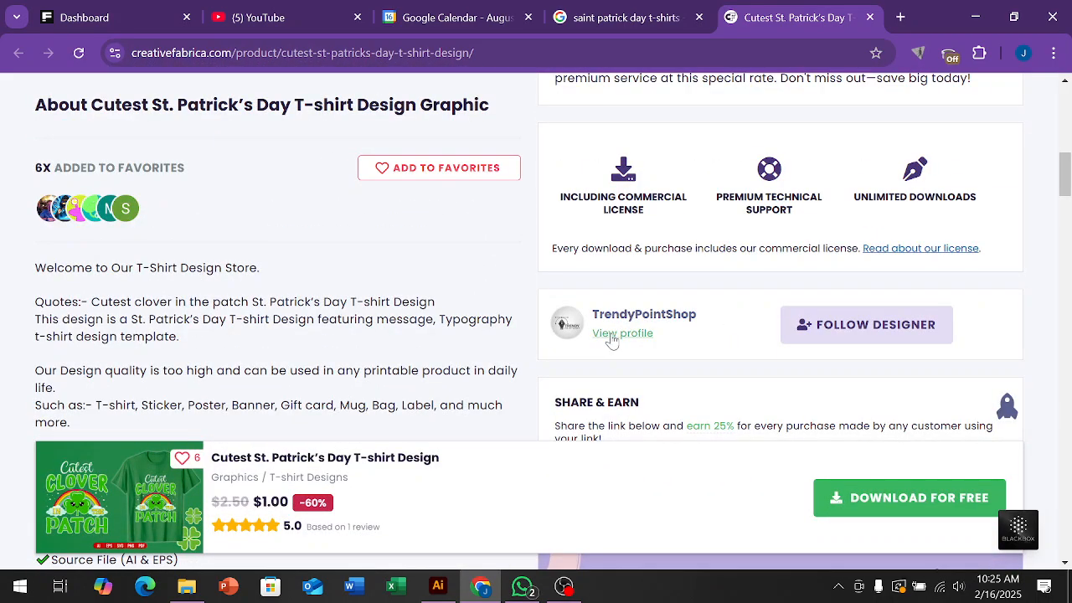
{"action": "left_click", "coordinate": [612, 337]}
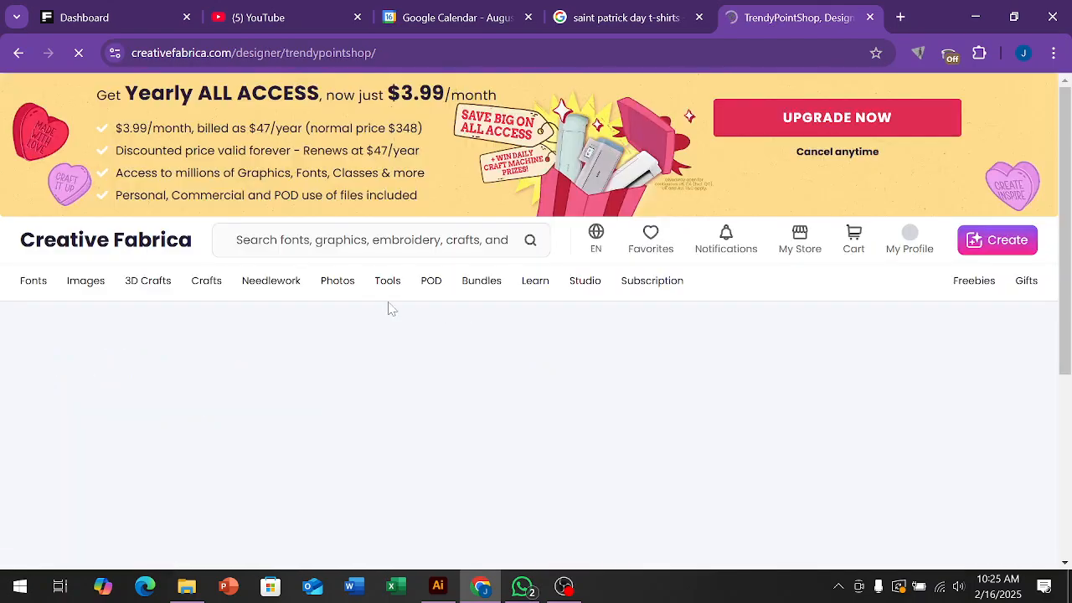
Examine the designs listed in the TrendyPointShop store for St. Patrick's Day examples.
{"action": "scroll", "coordinate": [373, 307], "scroll_direction": "down", "scroll_amount": 3}
{"action": "scroll", "coordinate": [435, 300], "scroll_direction": "down", "scroll_amount": 4}
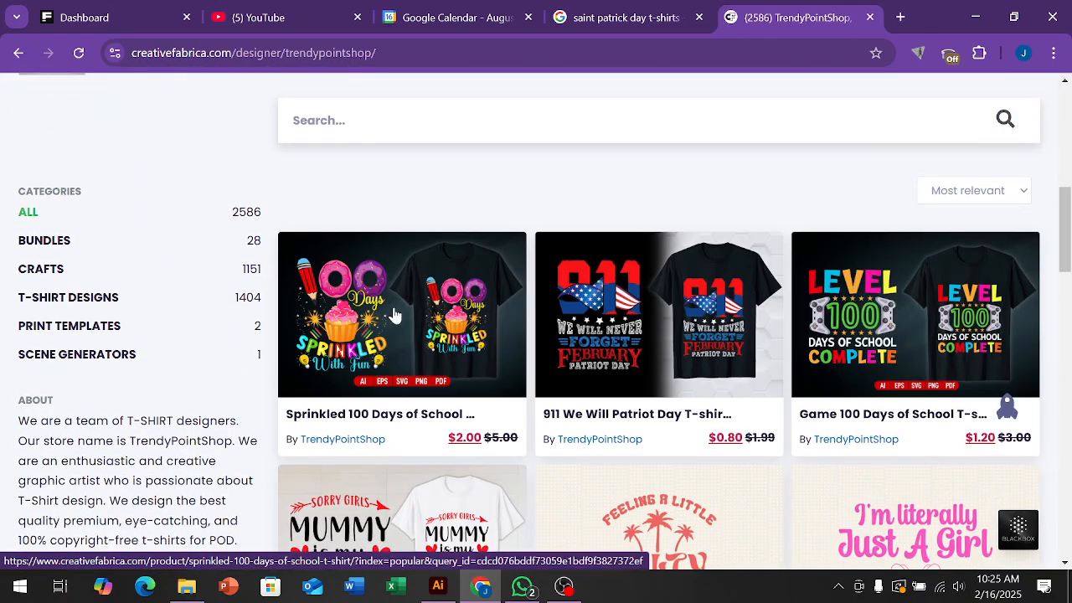
{"action": "scroll", "coordinate": [402, 312], "scroll_direction": "down", "scroll_amount": 2}
{"action": "scroll", "coordinate": [401, 313], "scroll_direction": "down", "scroll_amount": 7}
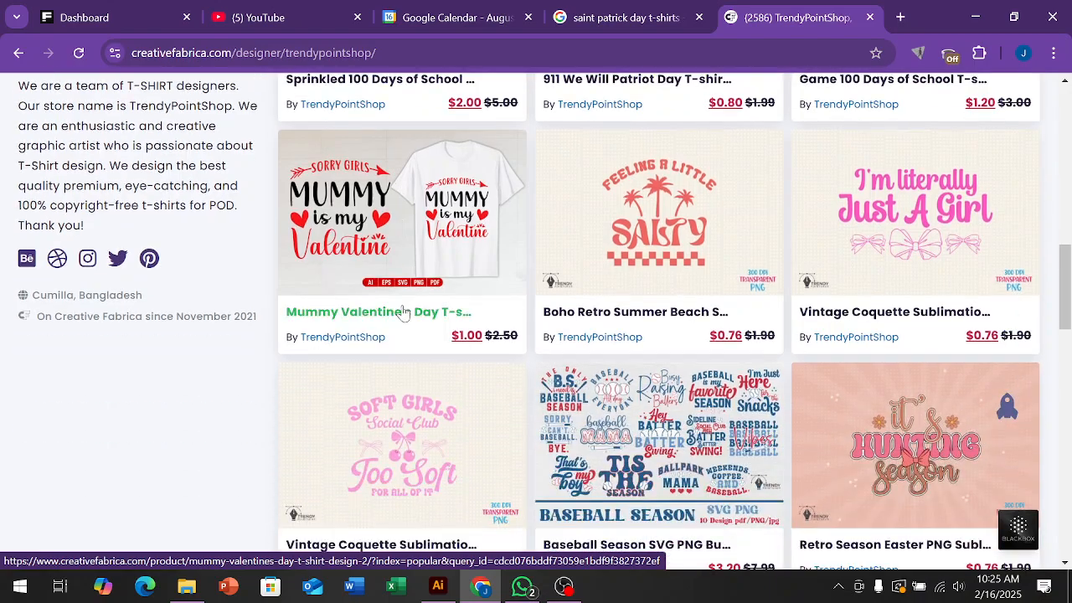
{"action": "scroll", "coordinate": [402, 312], "scroll_direction": "up", "scroll_amount": 1}
{"action": "scroll", "coordinate": [403, 312], "scroll_direction": "down", "scroll_amount": 6}
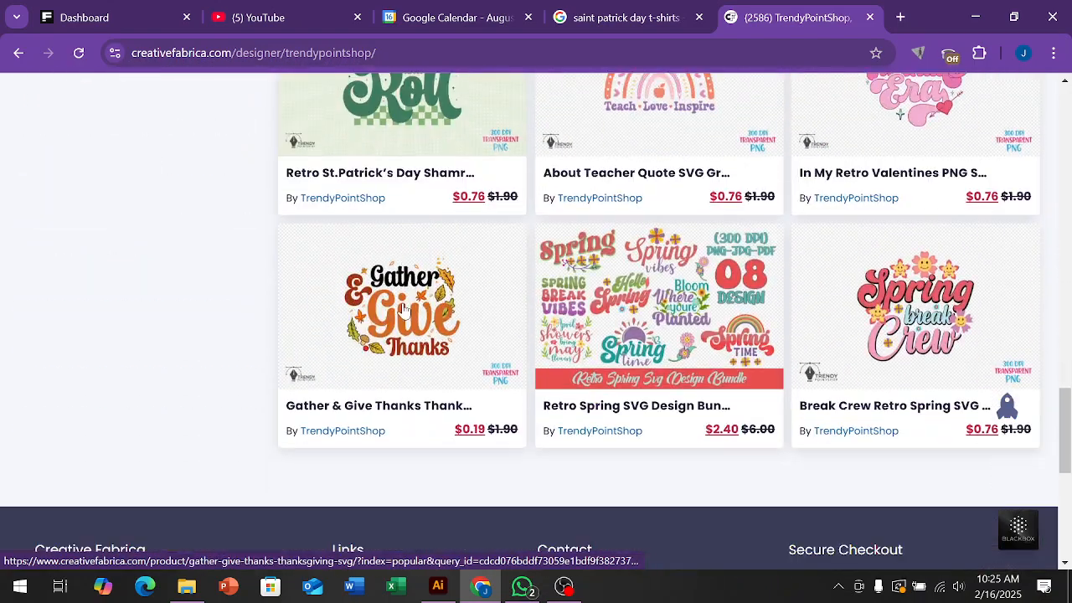
{"action": "scroll", "coordinate": [402, 308], "scroll_direction": "up", "scroll_amount": 2}
{"action": "scroll", "coordinate": [401, 293], "scroll_direction": "up", "scroll_amount": 1}
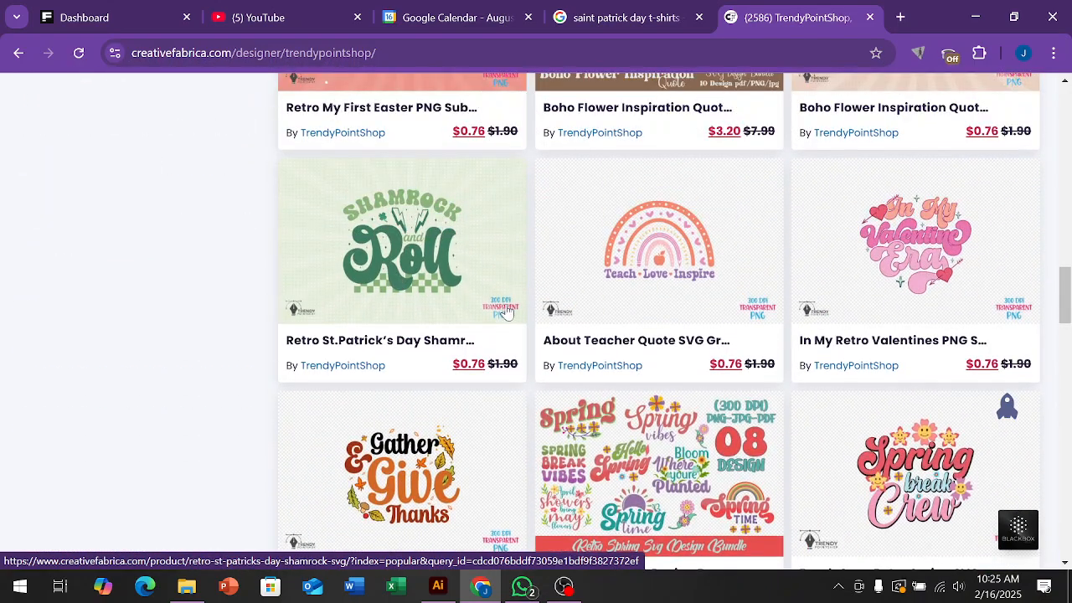
Sort the TrendyPointShop store's designs by newest first.
{"action": "scroll", "coordinate": [502, 311], "scroll_direction": "up", "scroll_amount": 15}
{"action": "left_click", "coordinate": [975, 275]}
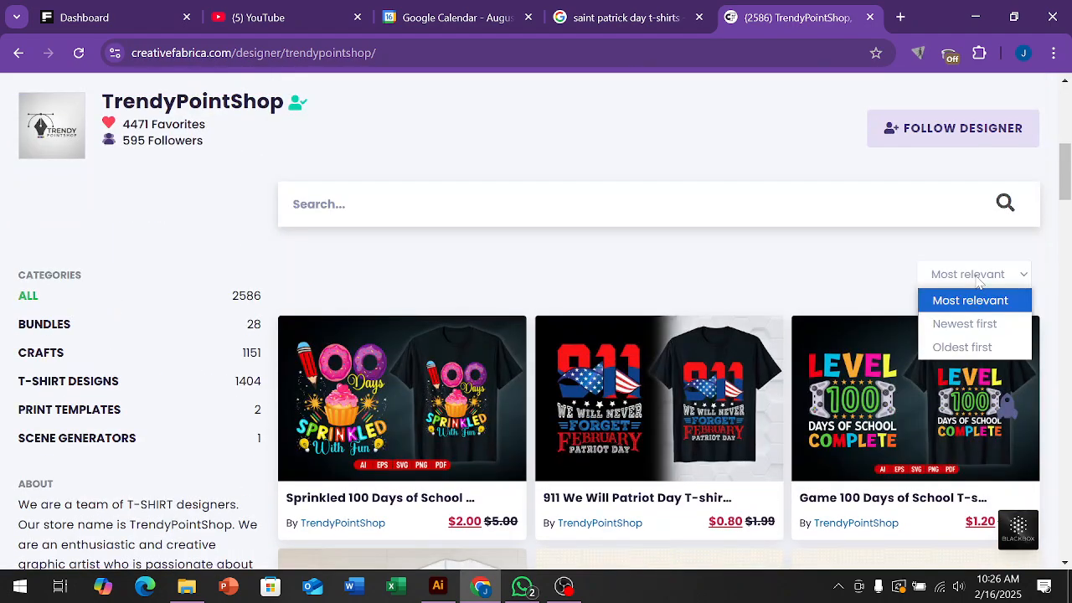
{"action": "left_click", "coordinate": [964, 324]}
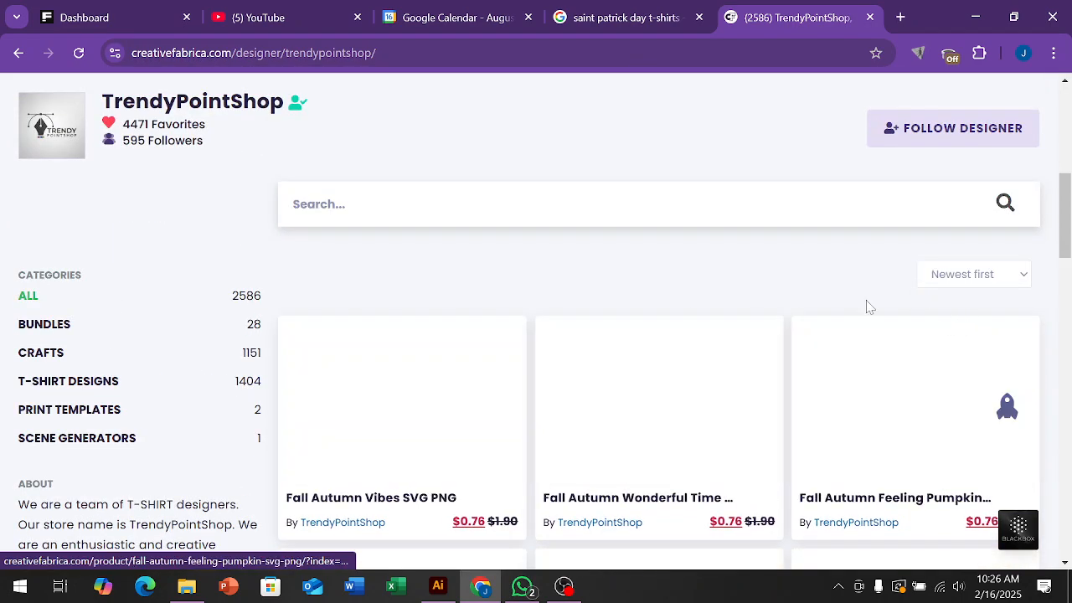
Look through the store's newest-first listing for designs made for St. Patrick's Day.
{"action": "scroll", "coordinate": [682, 282], "scroll_direction": "down", "scroll_amount": 3}
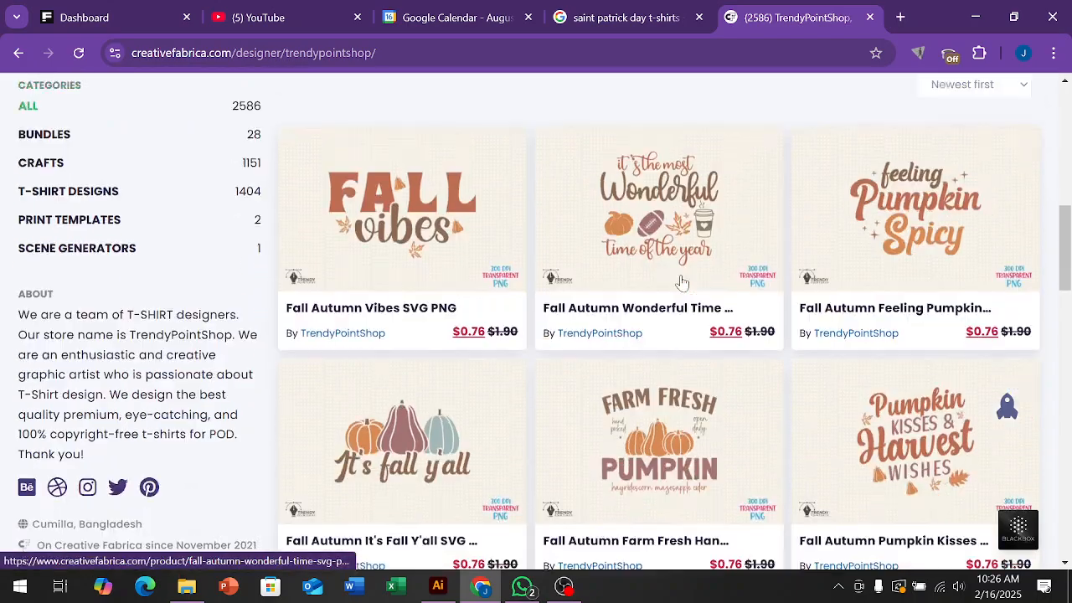
{"action": "scroll", "coordinate": [682, 282], "scroll_direction": "down", "scroll_amount": 6}
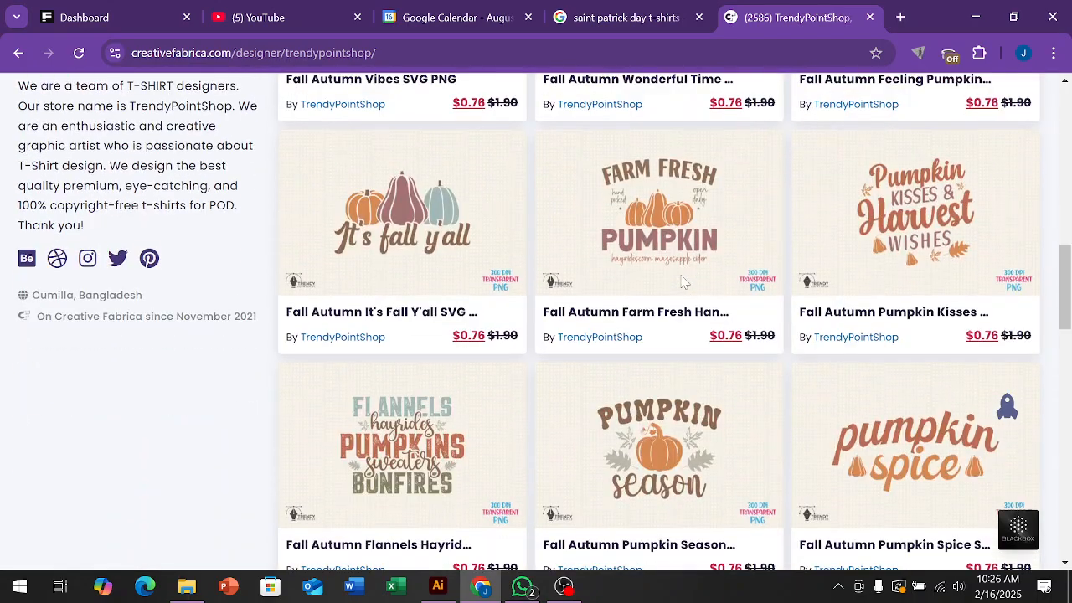
{"action": "scroll", "coordinate": [683, 282], "scroll_direction": "down", "scroll_amount": 7}
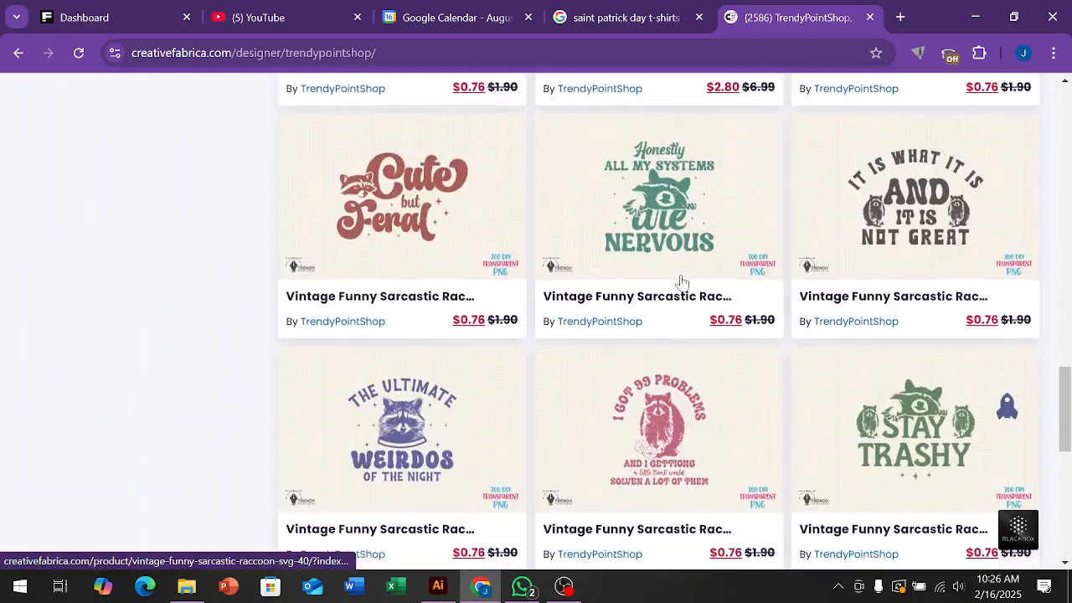
{"action": "scroll", "coordinate": [682, 282], "scroll_direction": "down", "scroll_amount": 5}
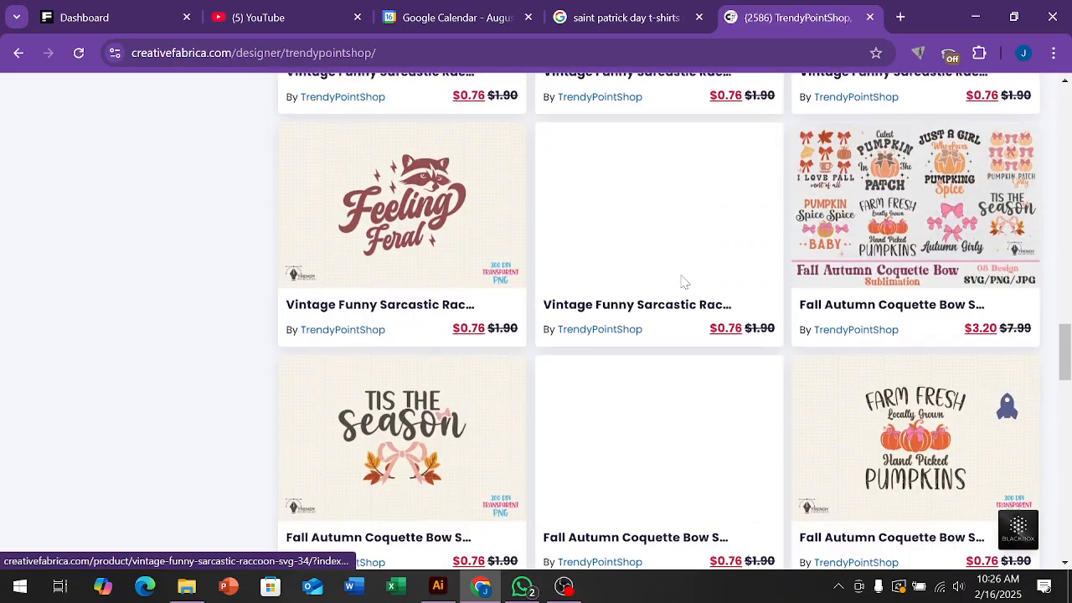
{"action": "scroll", "coordinate": [683, 282], "scroll_direction": "down", "scroll_amount": 8}
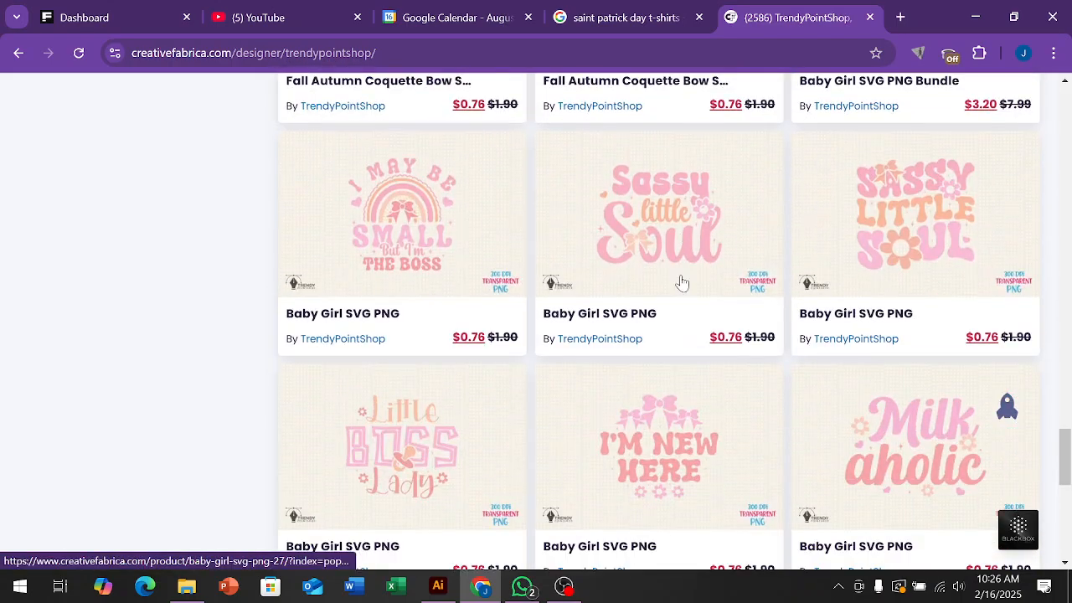
{"action": "scroll", "coordinate": [682, 282], "scroll_direction": "down", "scroll_amount": 2}
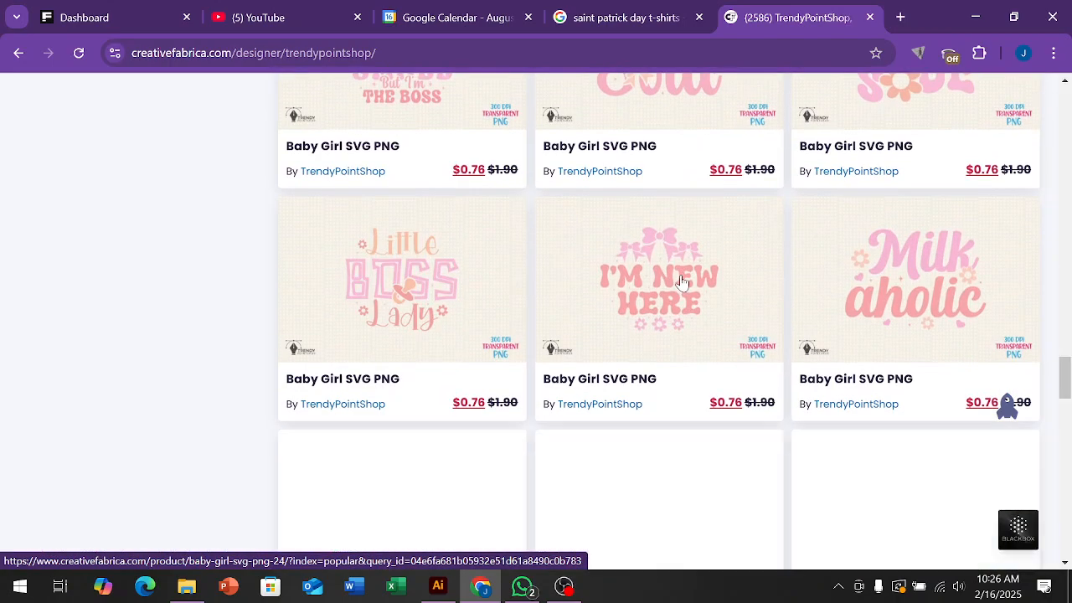
{"action": "scroll", "coordinate": [682, 282], "scroll_direction": "down", "scroll_amount": 1}
{"action": "scroll", "coordinate": [682, 283], "scroll_direction": "down", "scroll_amount": 2}
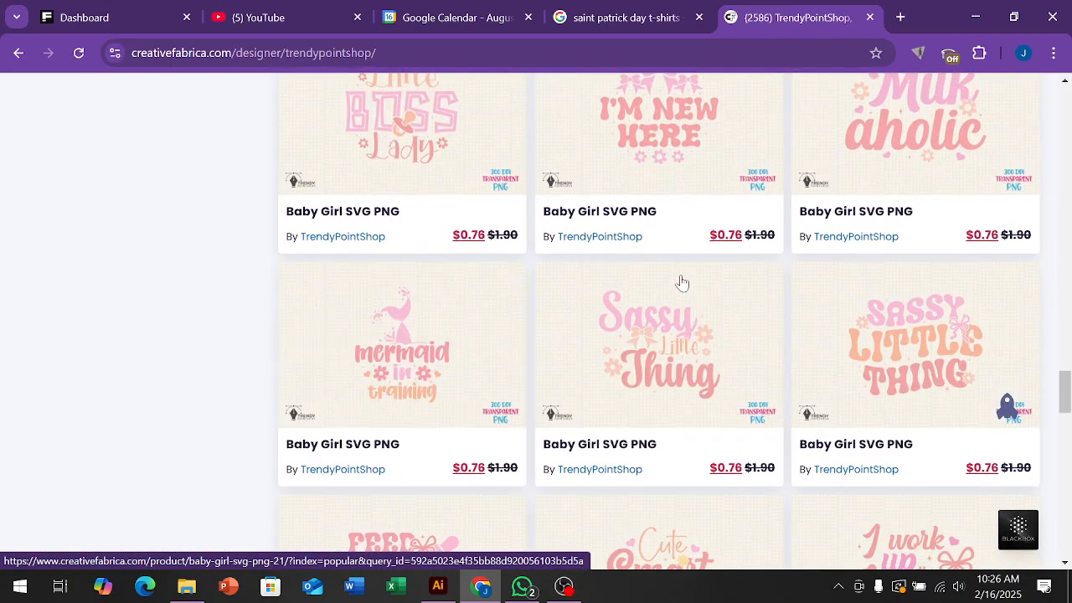
{"action": "scroll", "coordinate": [682, 282], "scroll_direction": "down", "scroll_amount": 2}
{"action": "scroll", "coordinate": [682, 282], "scroll_direction": "down", "scroll_amount": 2}
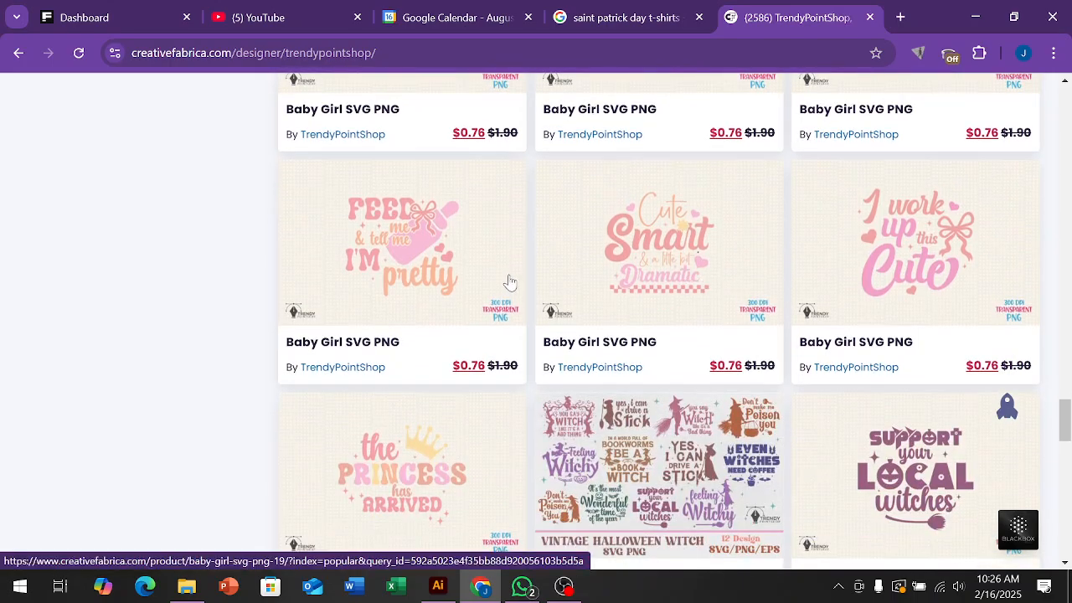
{"action": "scroll", "coordinate": [508, 288], "scroll_direction": "down", "scroll_amount": 6}
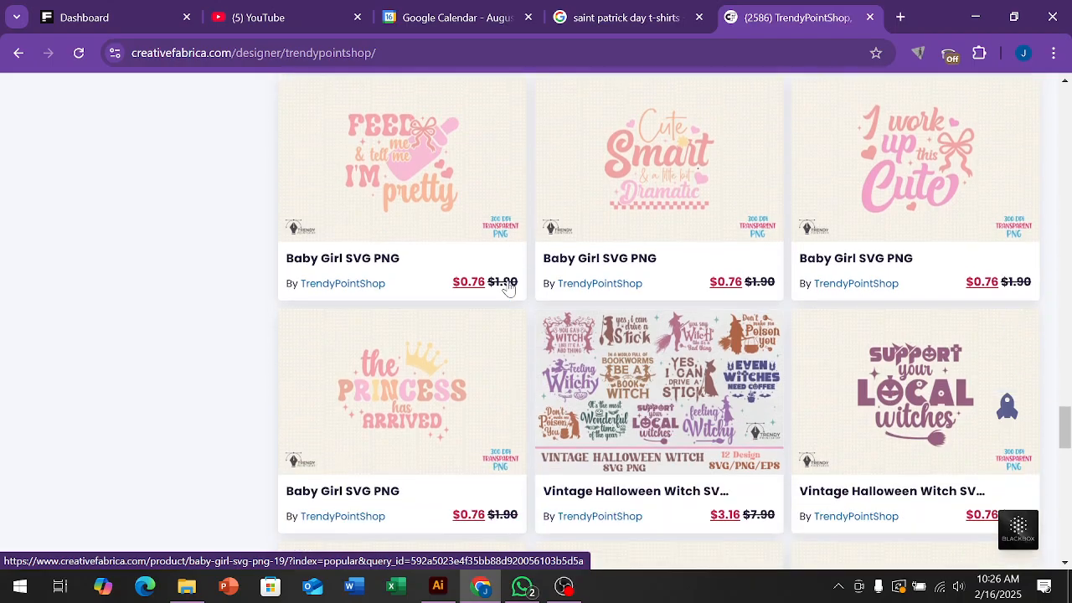
{"action": "scroll", "coordinate": [509, 288], "scroll_direction": "down", "scroll_amount": 2}
{"action": "scroll", "coordinate": [509, 288], "scroll_direction": "down", "scroll_amount": 6}
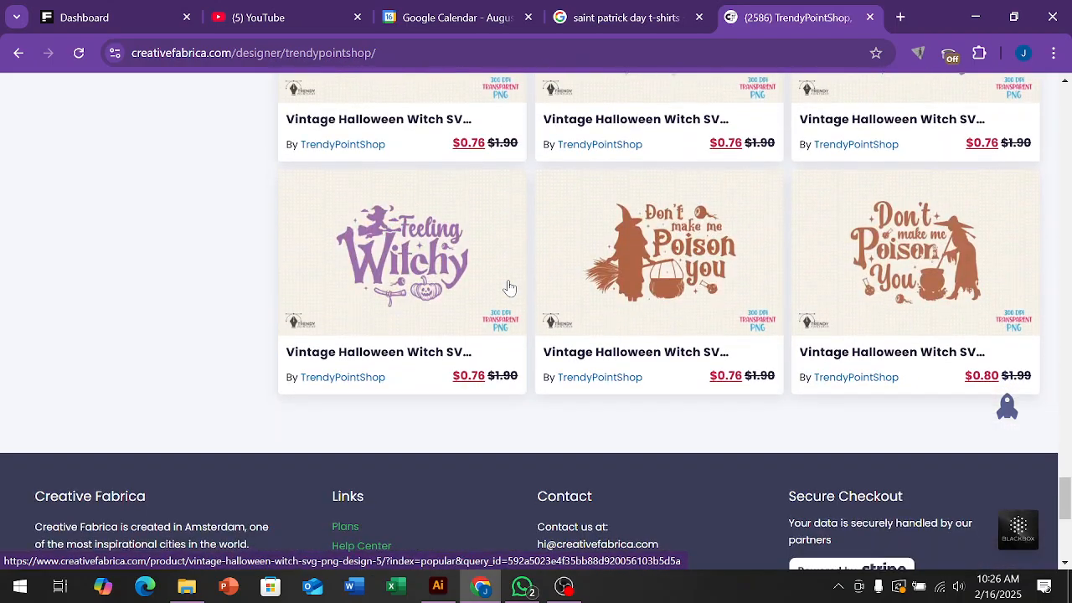
{"action": "scroll", "coordinate": [536, 287], "scroll_direction": "up", "scroll_amount": 1}
{"action": "scroll", "coordinate": [431, 286], "scroll_direction": "down", "scroll_amount": 1}
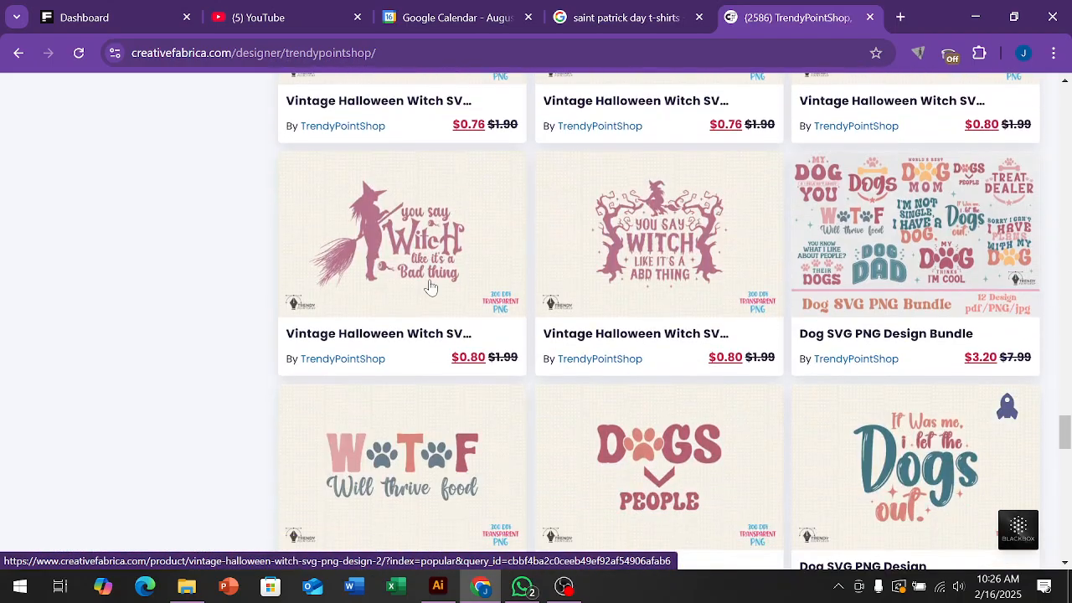
{"action": "scroll", "coordinate": [429, 287], "scroll_direction": "down", "scroll_amount": 2}
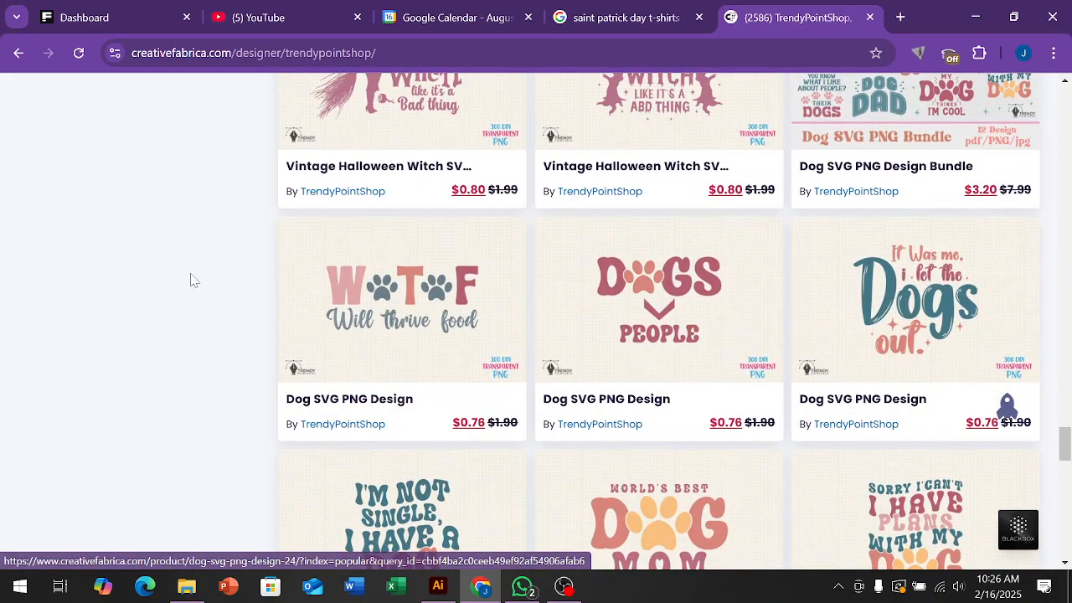
{"action": "scroll", "coordinate": [194, 280], "scroll_direction": "down", "scroll_amount": 3}
{"action": "scroll", "coordinate": [276, 278], "scroll_direction": "down", "scroll_amount": 5}
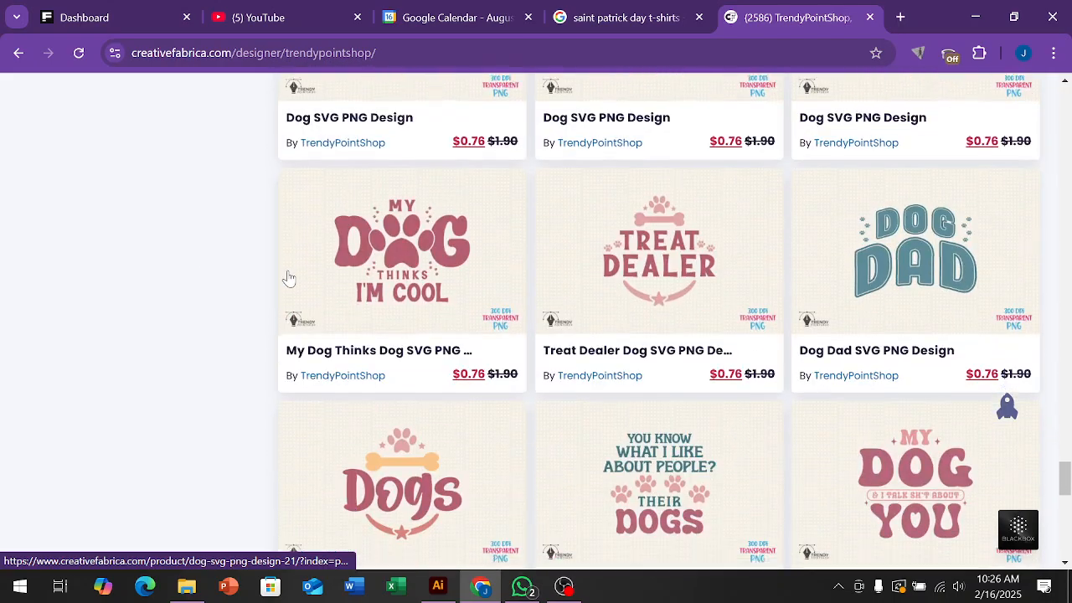
{"action": "scroll", "coordinate": [289, 278], "scroll_direction": "down", "scroll_amount": 5}
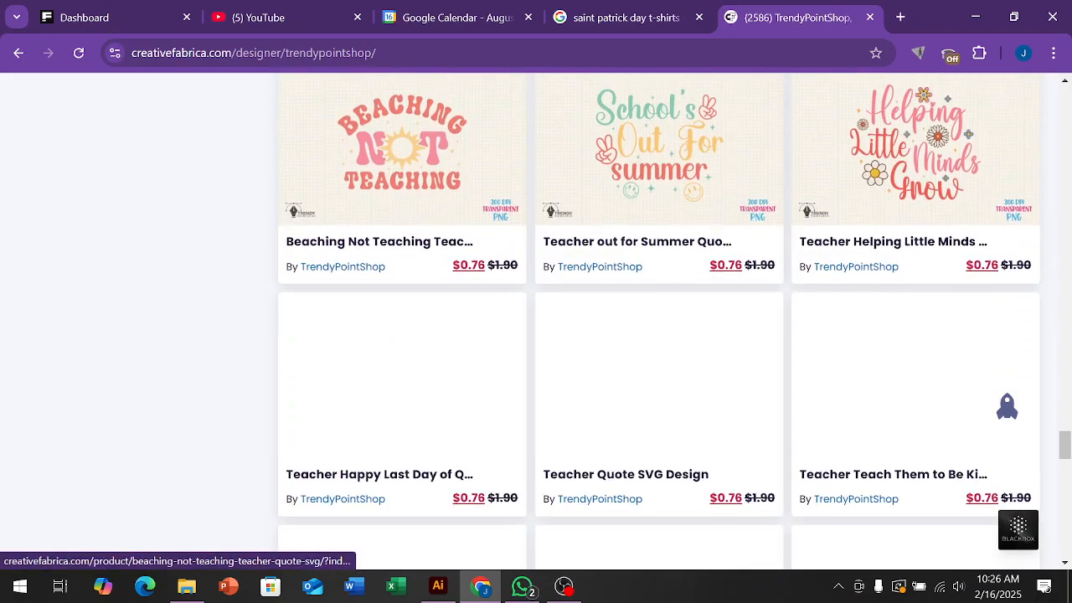
{"action": "scroll", "coordinate": [290, 278], "scroll_direction": "down", "scroll_amount": 7}
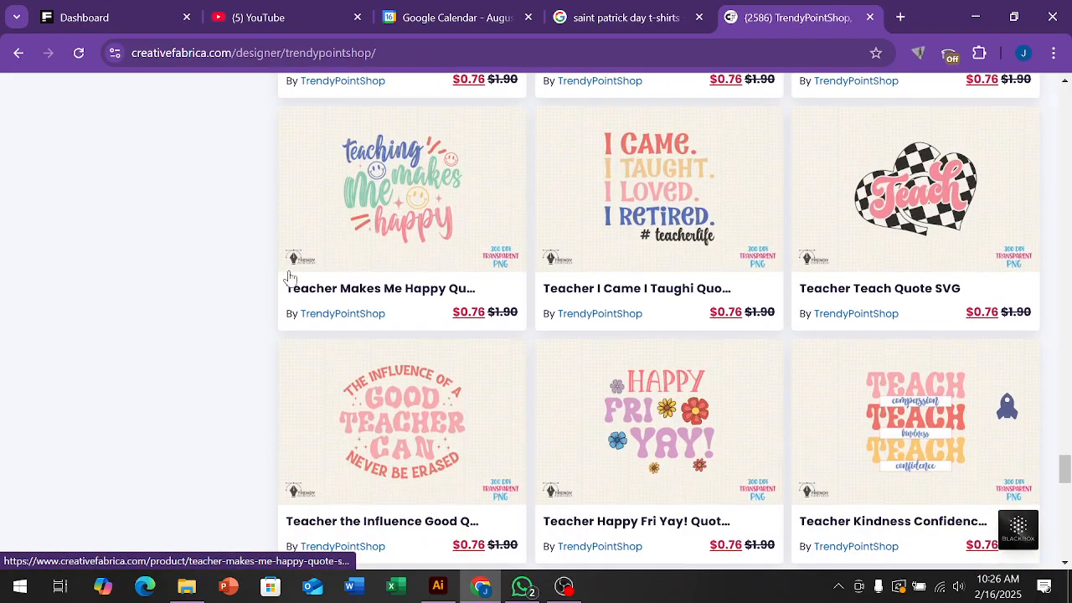
{"action": "scroll", "coordinate": [289, 278], "scroll_direction": "down", "scroll_amount": 6}
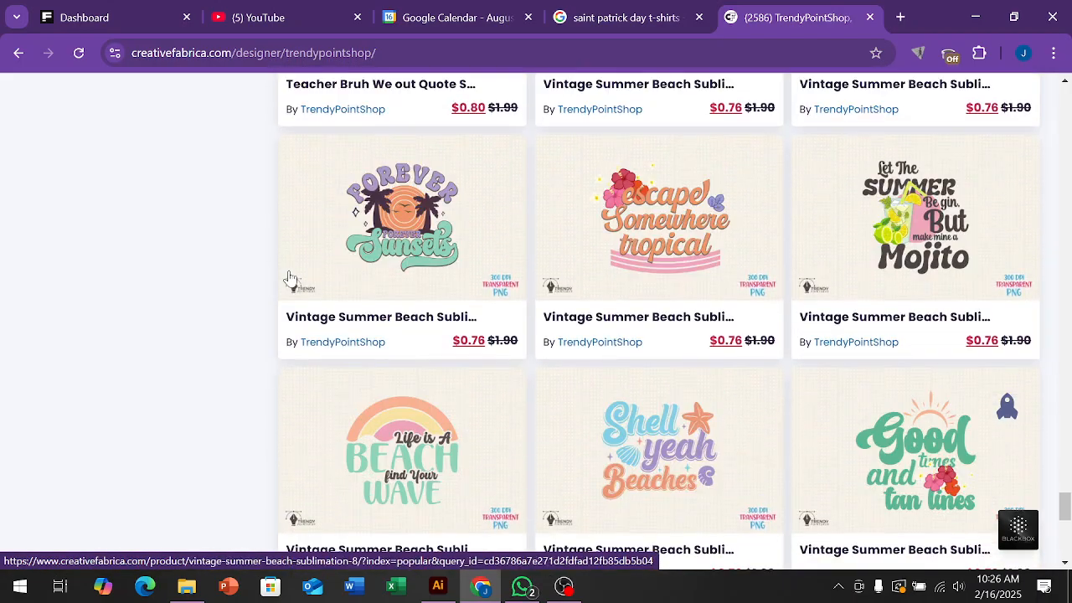
{"action": "scroll", "coordinate": [295, 276], "scroll_direction": "down", "scroll_amount": 10}
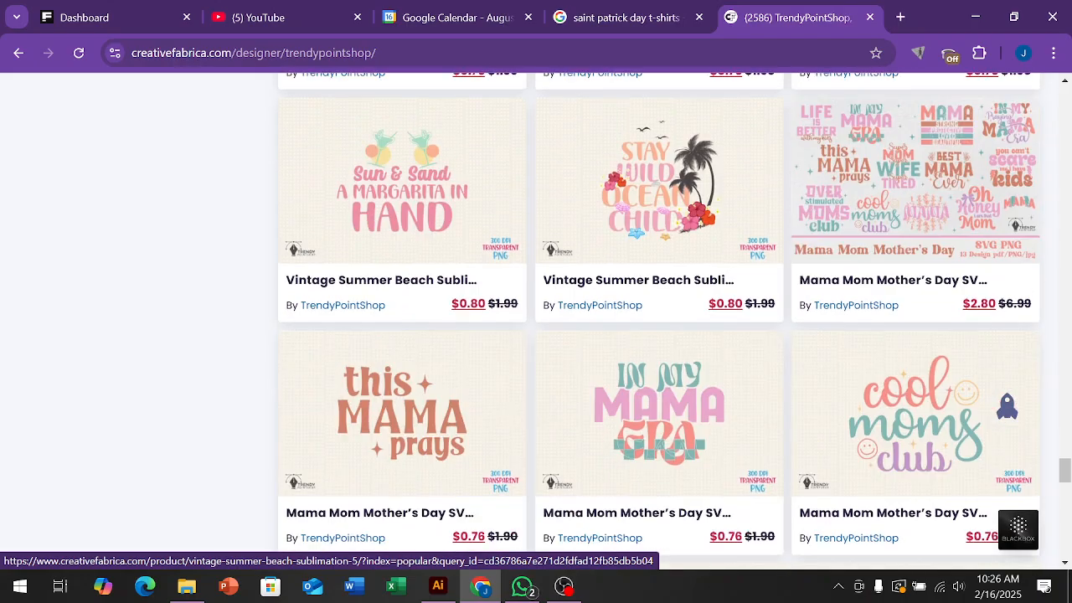
{"action": "scroll", "coordinate": [299, 274], "scroll_direction": "down", "scroll_amount": 10}
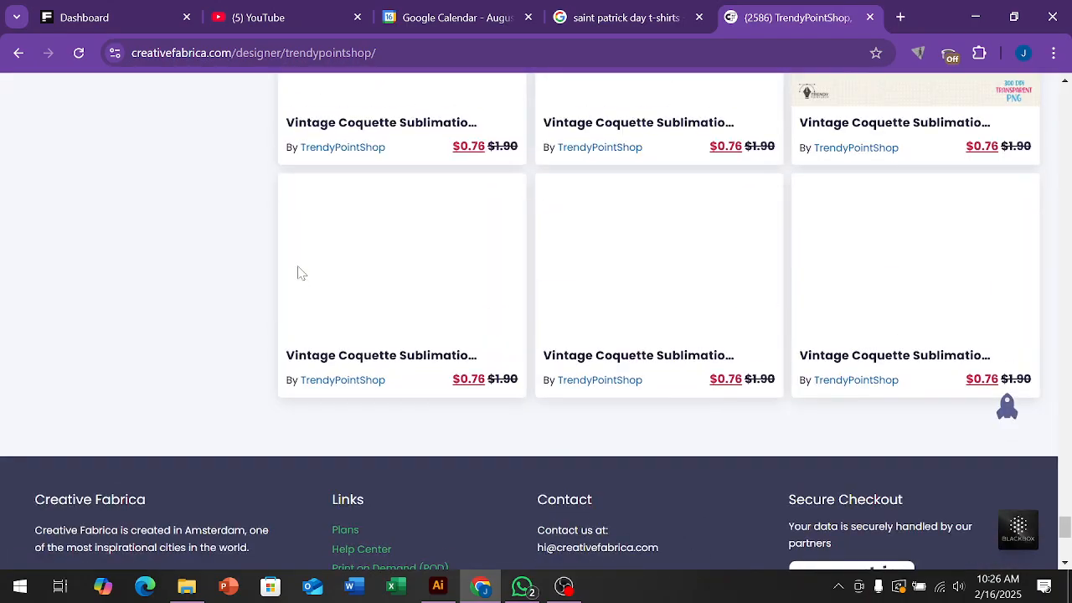
{"action": "scroll", "coordinate": [297, 272], "scroll_direction": "down", "scroll_amount": 1}
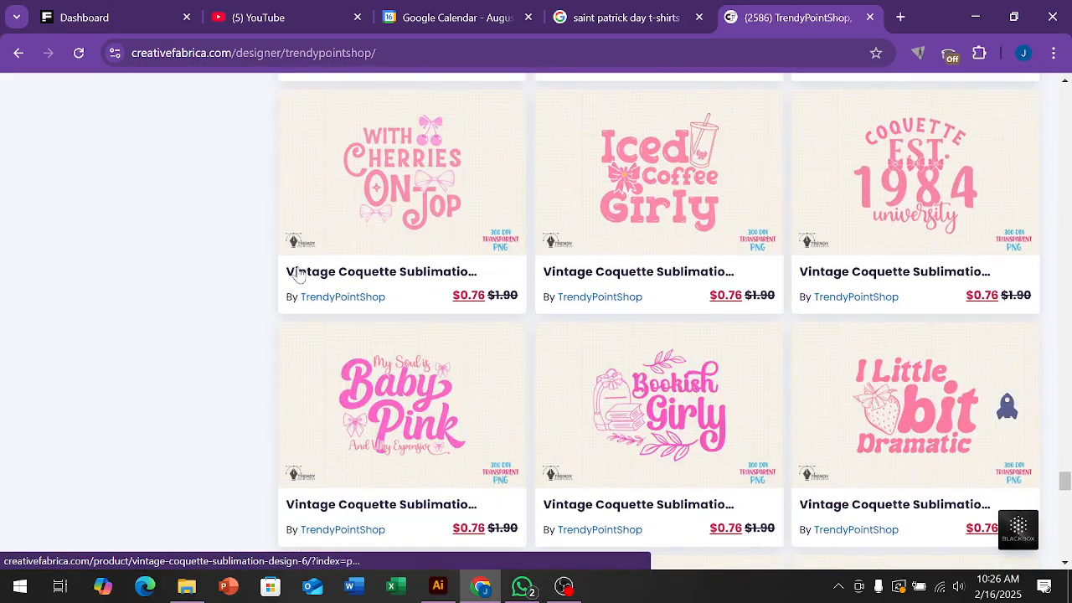
{"action": "scroll", "coordinate": [155, 291], "scroll_direction": "down", "scroll_amount": 14}
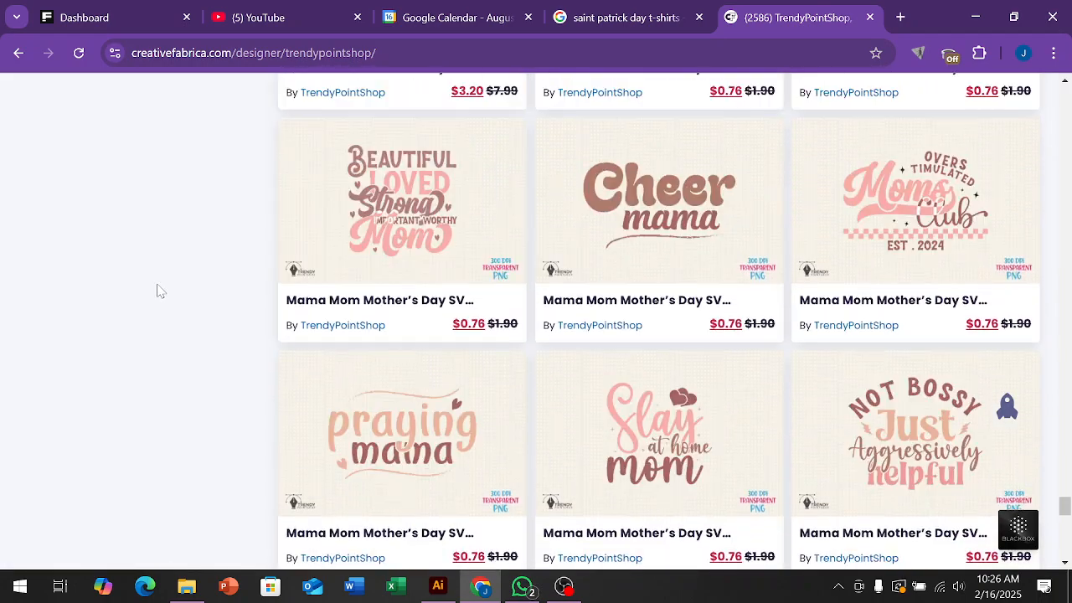
{"action": "scroll", "coordinate": [160, 291], "scroll_direction": "down", "scroll_amount": 2}
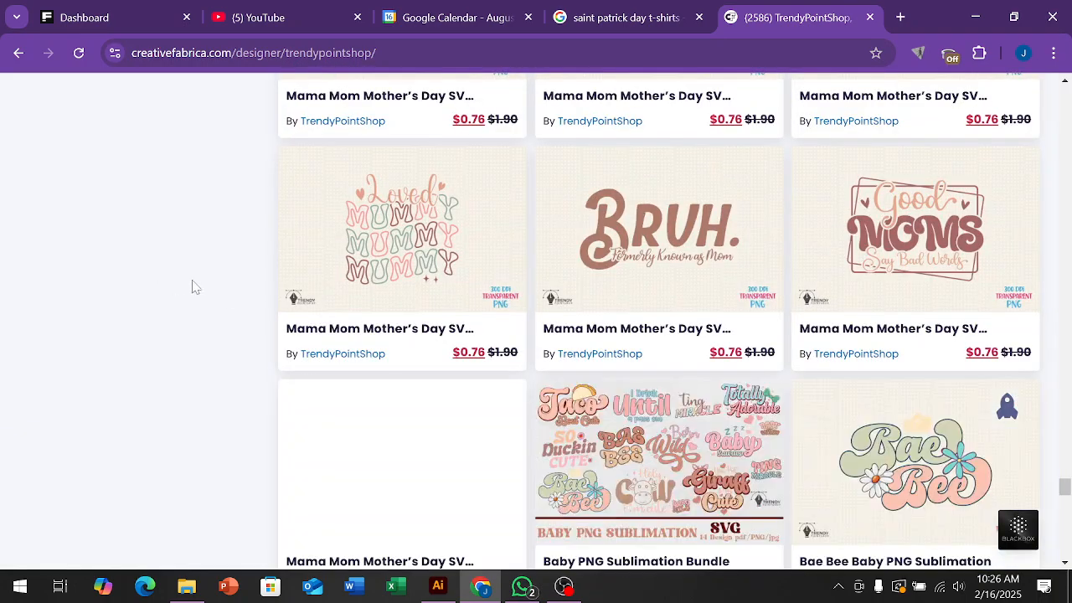
{"action": "scroll", "coordinate": [225, 296], "scroll_direction": "down", "scroll_amount": 15}
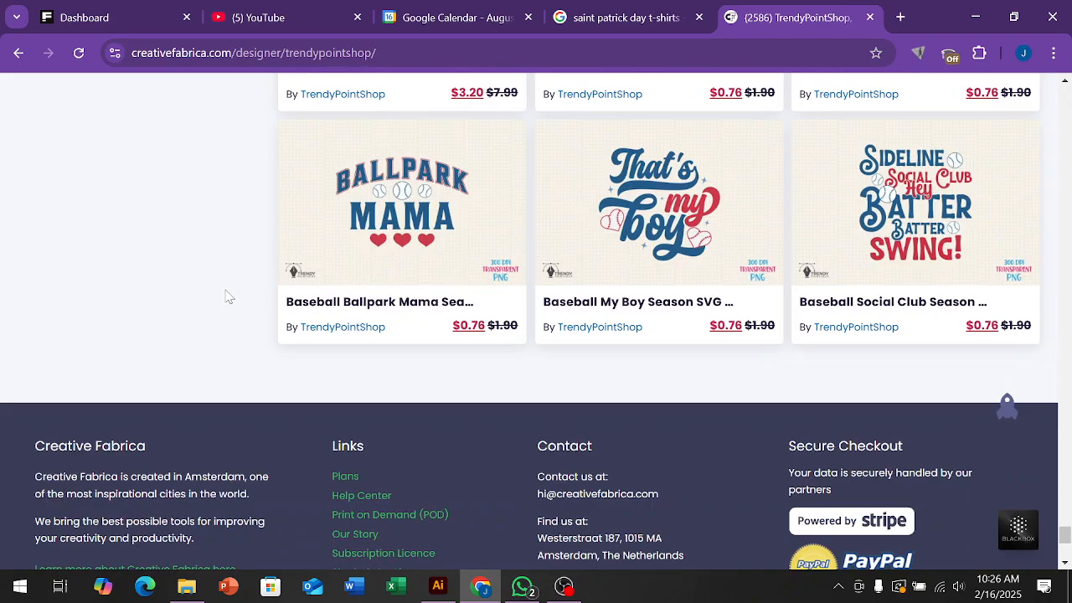
{"action": "scroll", "coordinate": [225, 297], "scroll_direction": "down", "scroll_amount": 10}
{"action": "scroll", "coordinate": [225, 296], "scroll_direction": "down", "scroll_amount": 6}
{"action": "scroll", "coordinate": [225, 296], "scroll_direction": "down", "scroll_amount": 5}
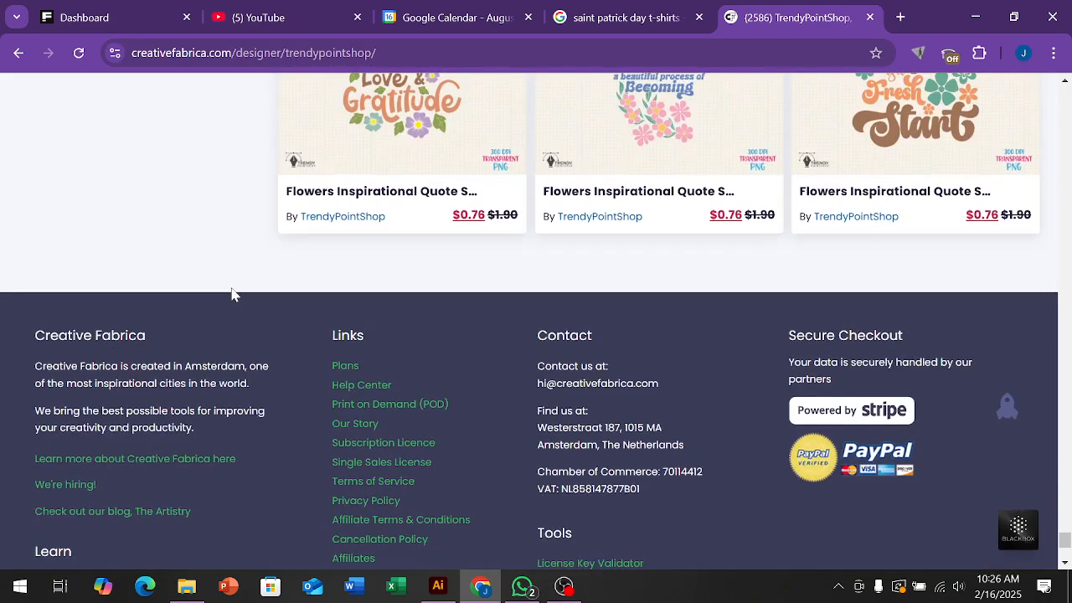
{"action": "scroll", "coordinate": [240, 287], "scroll_direction": "down", "scroll_amount": 2}
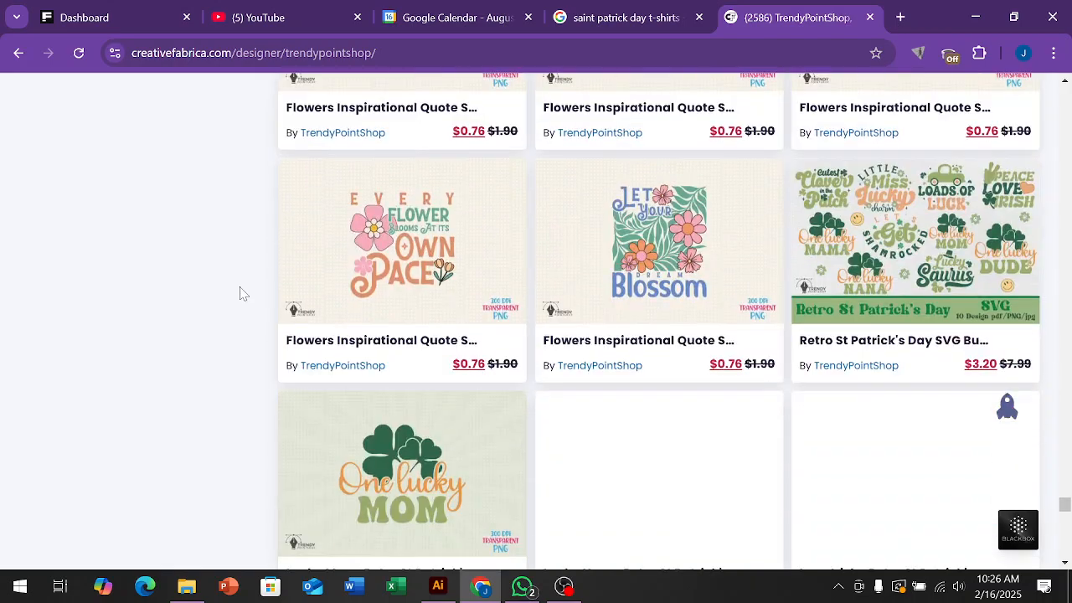
Examine the phrases, lettering and clover graphics of the store's Retro St Patrick's Day designs and bundles.
{"action": "scroll", "coordinate": [244, 294], "scroll_direction": "down", "scroll_amount": 1}
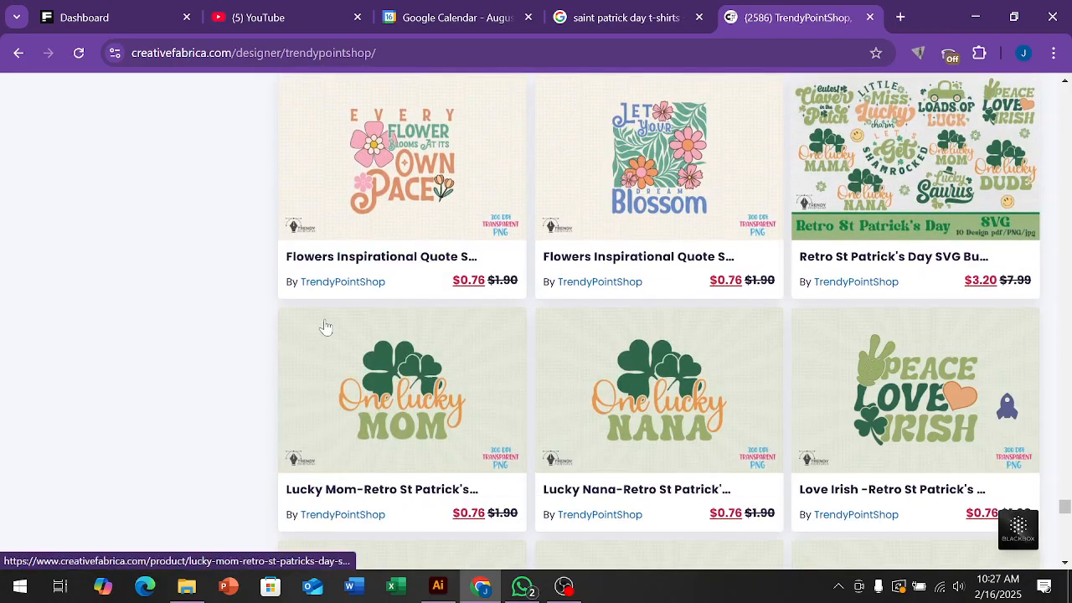
{"action": "scroll", "coordinate": [164, 326], "scroll_direction": "down", "scroll_amount": 2}
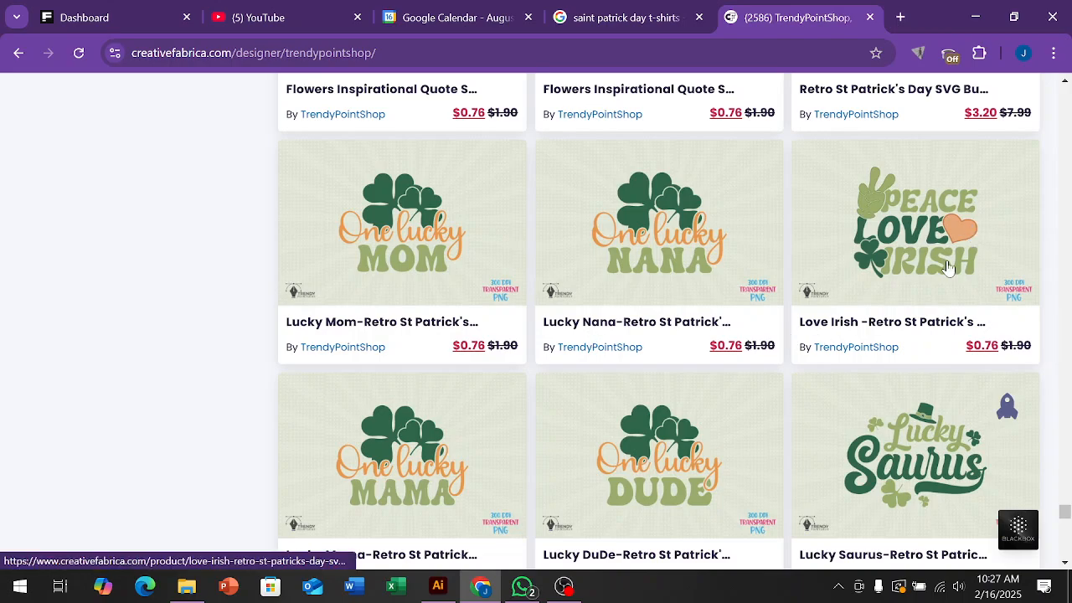
{"action": "scroll", "coordinate": [720, 288], "scroll_direction": "down", "scroll_amount": 1}
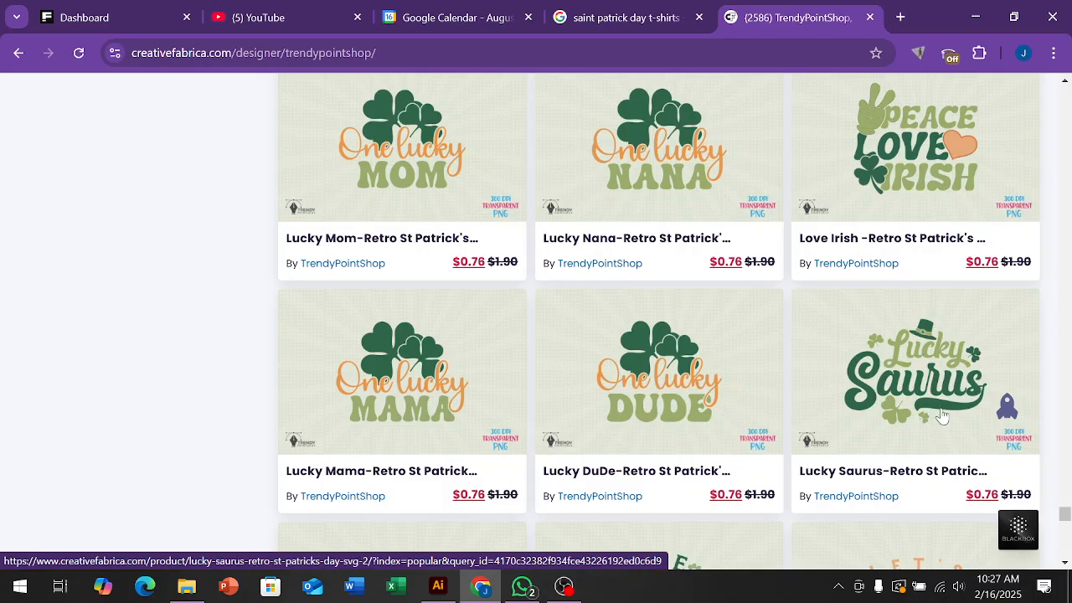
{"action": "scroll", "coordinate": [940, 416], "scroll_direction": "down", "scroll_amount": 3}
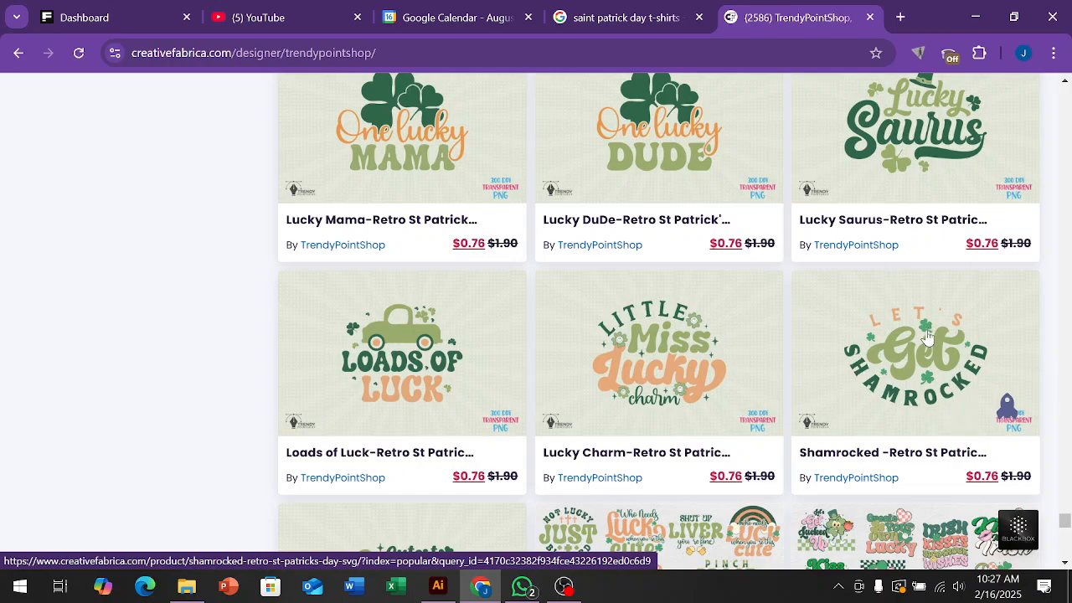
{"action": "scroll", "coordinate": [927, 335], "scroll_direction": "down", "scroll_amount": 1}
{"action": "scroll", "coordinate": [926, 337], "scroll_direction": "down", "scroll_amount": 1}
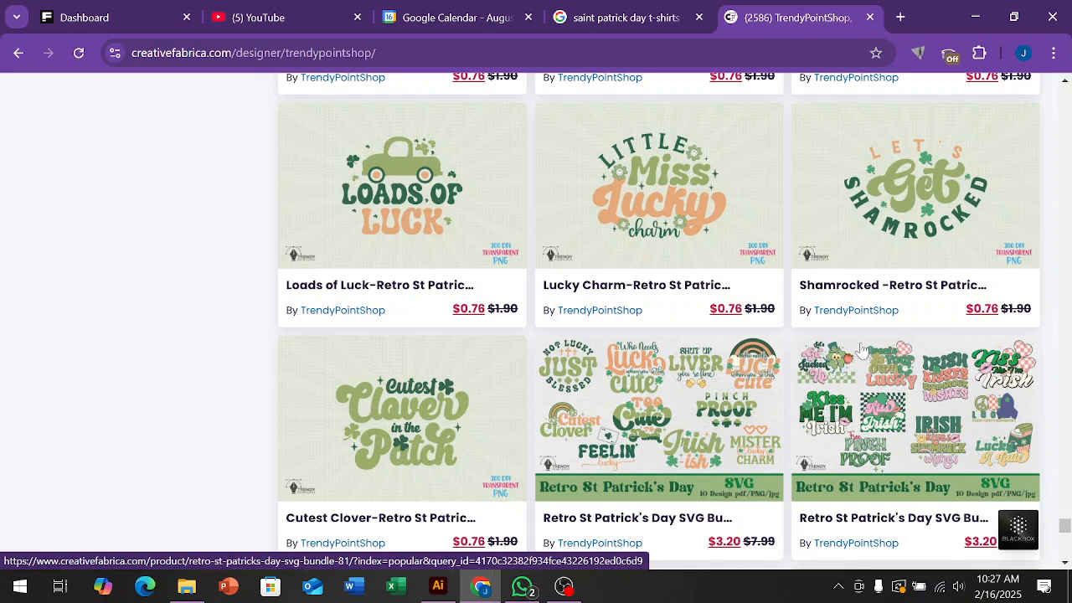
{"action": "scroll", "coordinate": [824, 361], "scroll_direction": "down", "scroll_amount": 1}
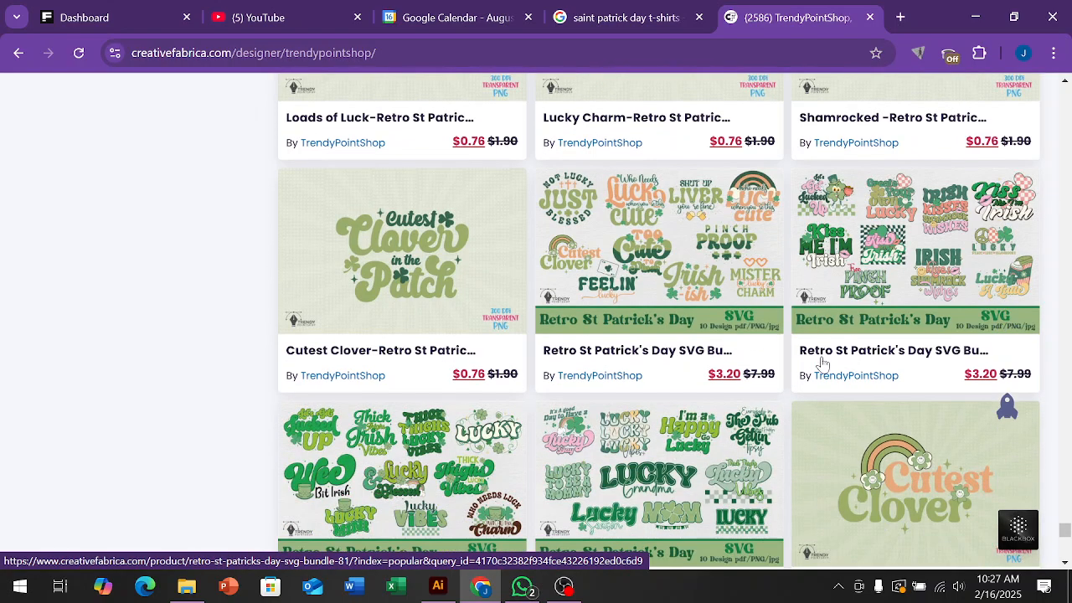
{"action": "scroll", "coordinate": [823, 362], "scroll_direction": "down", "scroll_amount": 2}
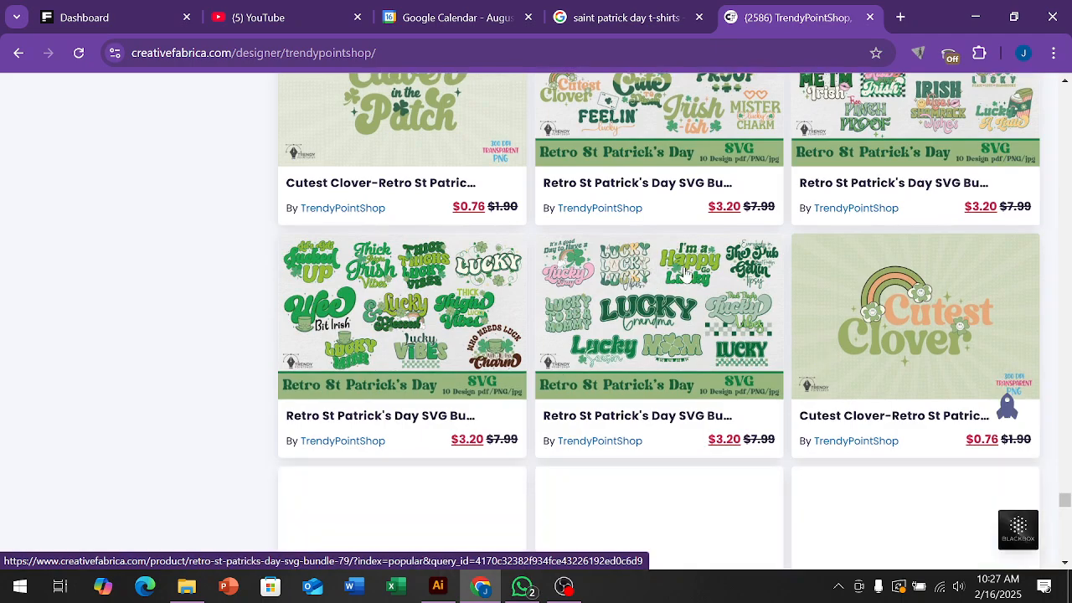
{"action": "scroll", "coordinate": [651, 279], "scroll_direction": "up", "scroll_amount": 3}
{"action": "scroll", "coordinate": [353, 418], "scroll_direction": "up", "scroll_amount": 4}
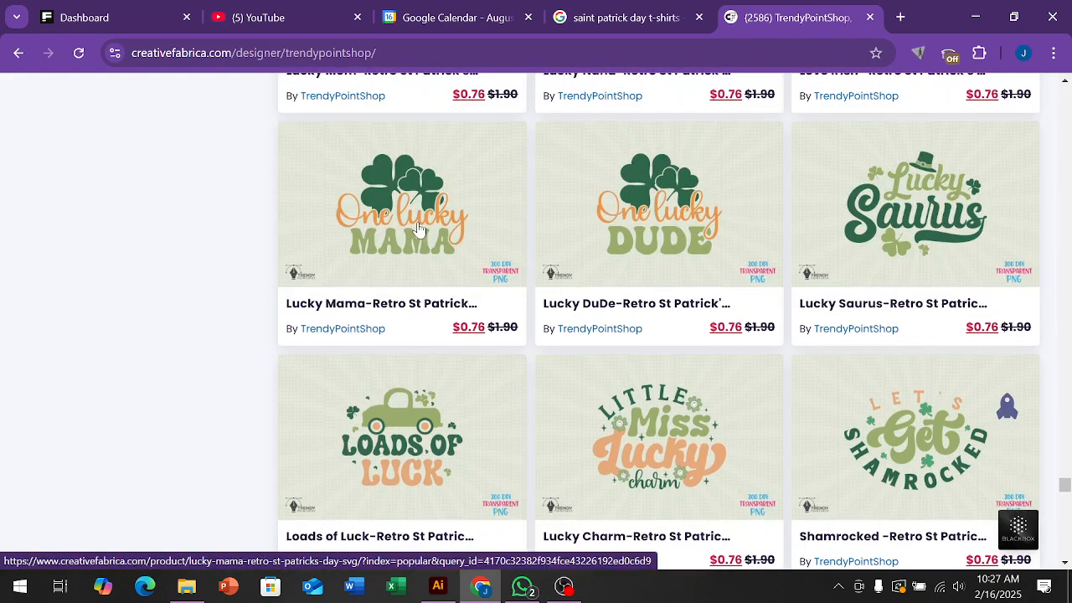
Switch to a blank Notepad document for collecting T-shirt phrases.
{"action": "left_click", "coordinate": [20, 586]}
{"action": "left_click", "coordinate": [20, 586]}
{"action": "key", "text": "super"}
{"action": "type", "text": "ni"}
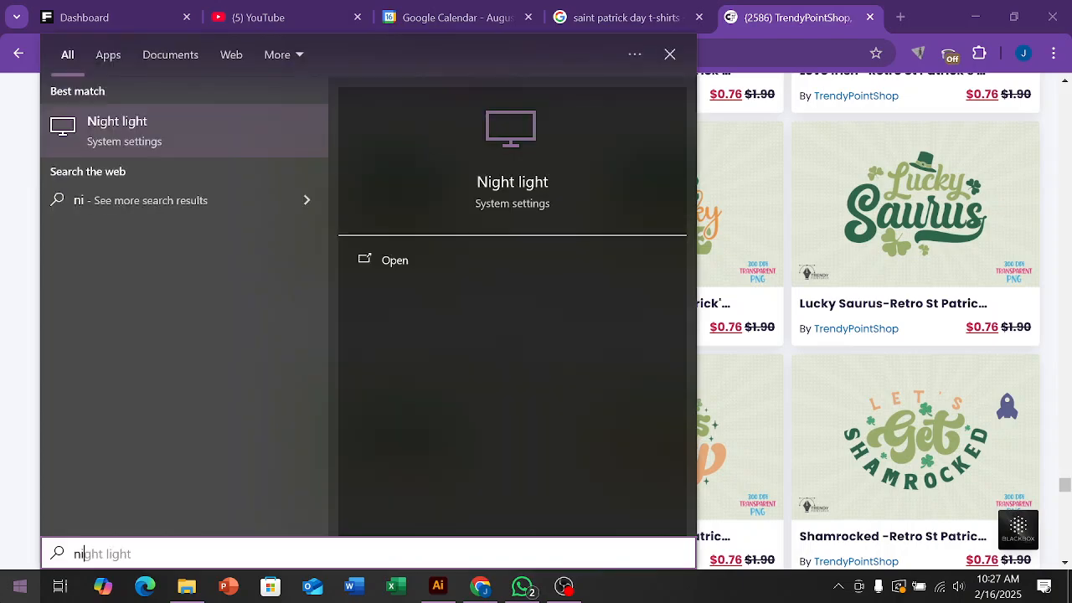
{"action": "key", "text": "BackSpace"}
{"action": "type", "text": "otepad"}
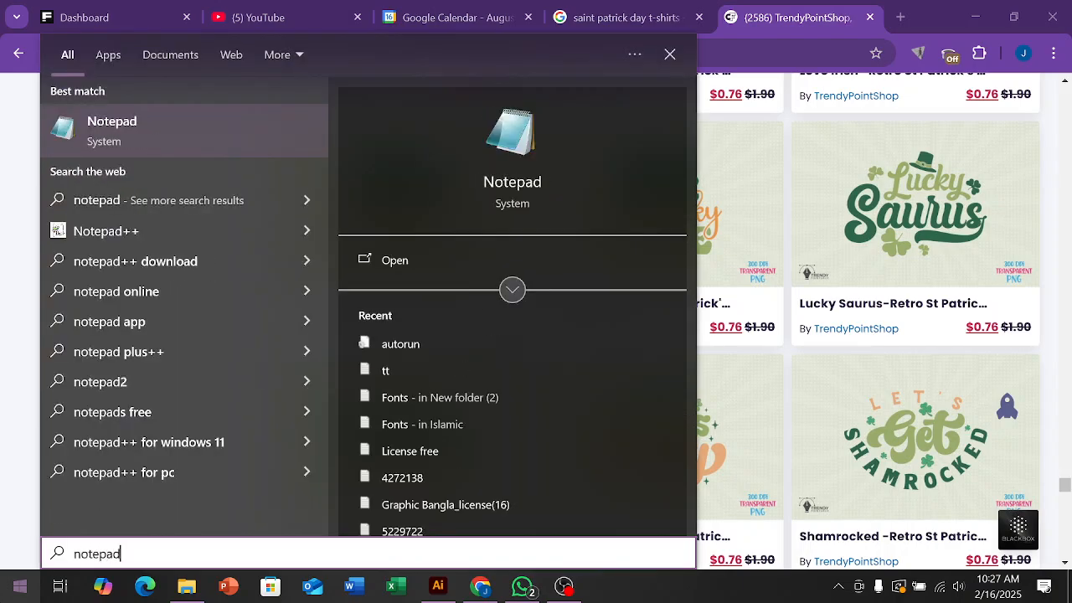
{"action": "key", "text": "Return"}
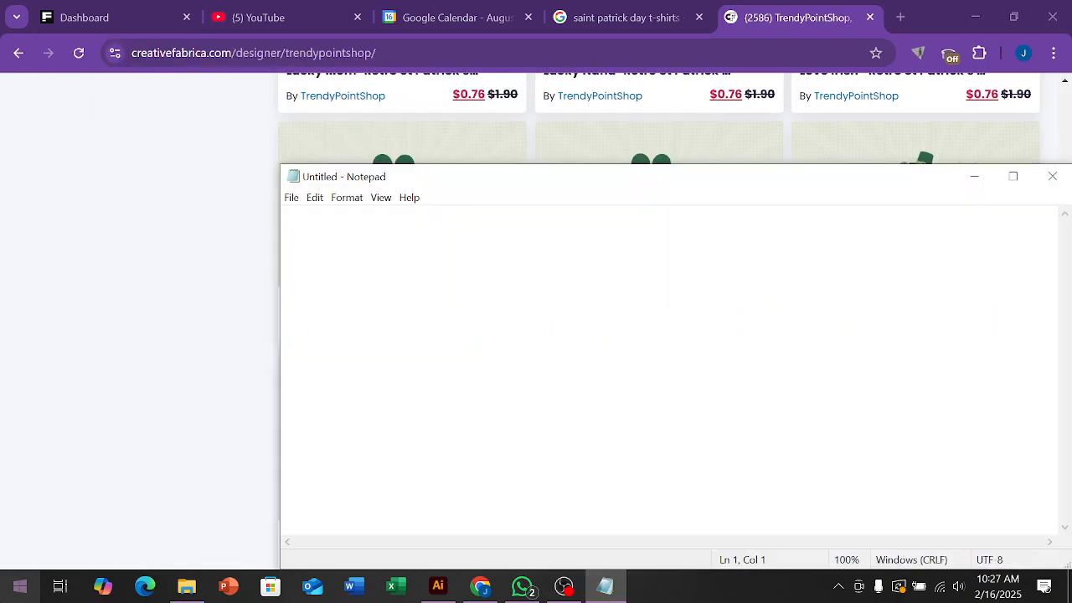
Write the phrase variants "one lucky mama,nana,dude" from the store's designs on the note's first line.
{"action": "type", "text": "one luc"}
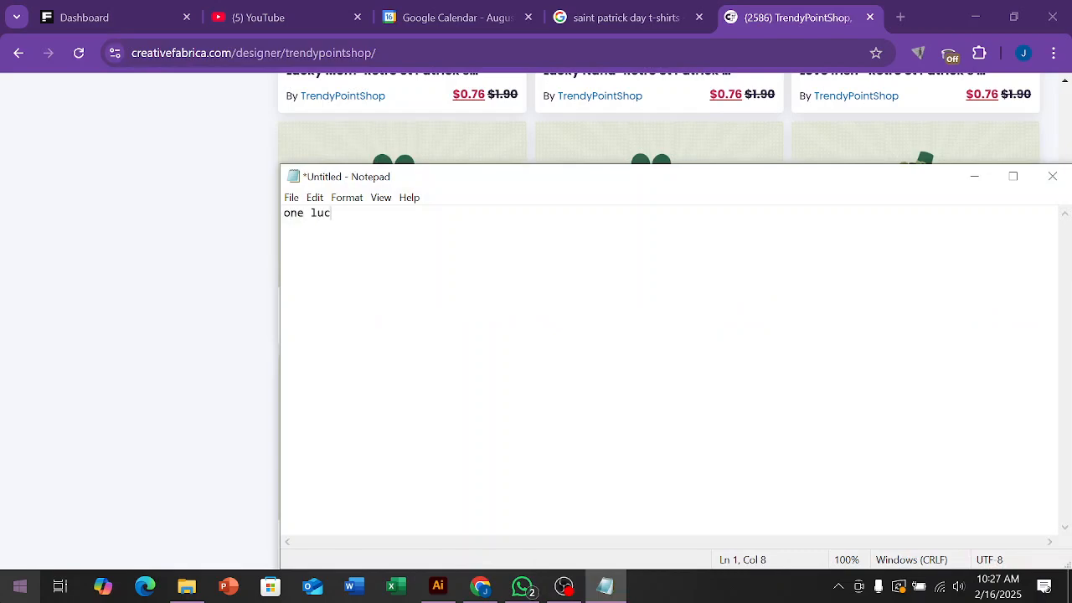
{"action": "type", "text": "ky mama"}
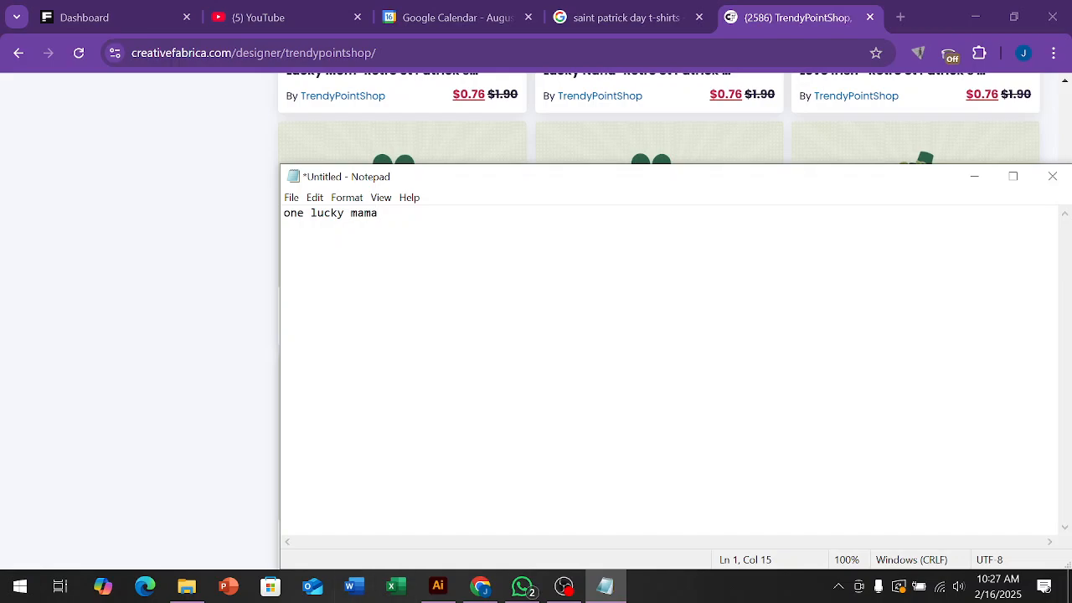
{"action": "left_click", "coordinate": [973, 177]}
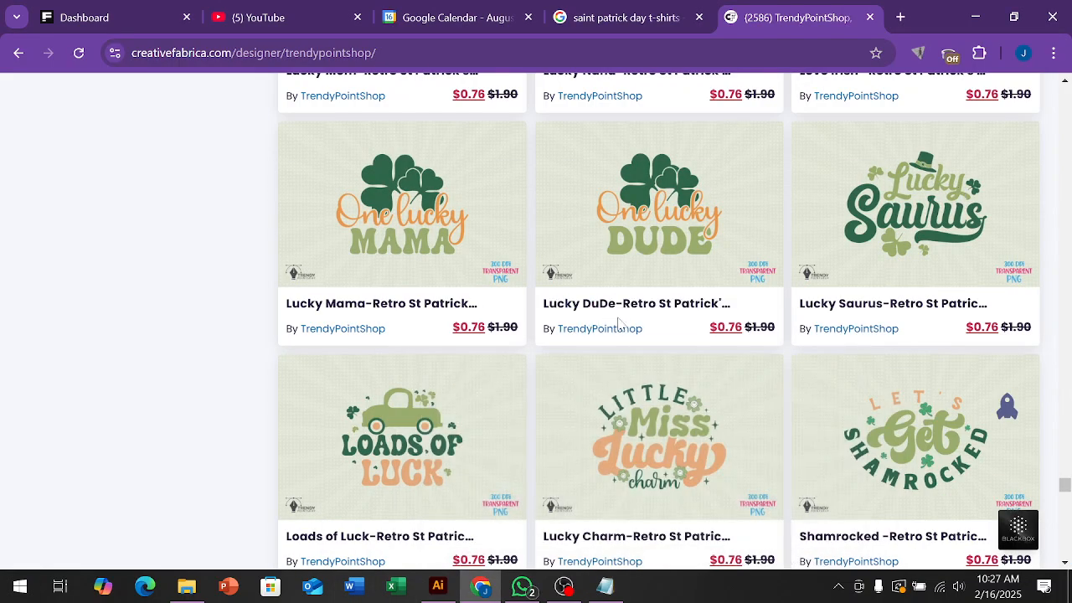
{"action": "scroll", "coordinate": [502, 216], "scroll_direction": "up", "scroll_amount": 2}
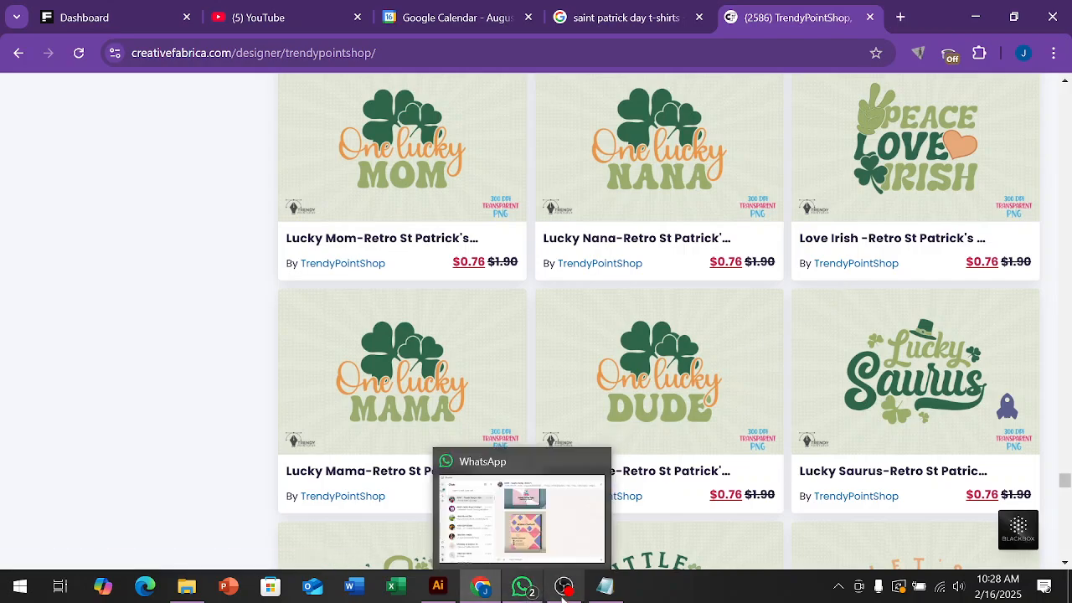
{"action": "left_click", "coordinate": [603, 586]}
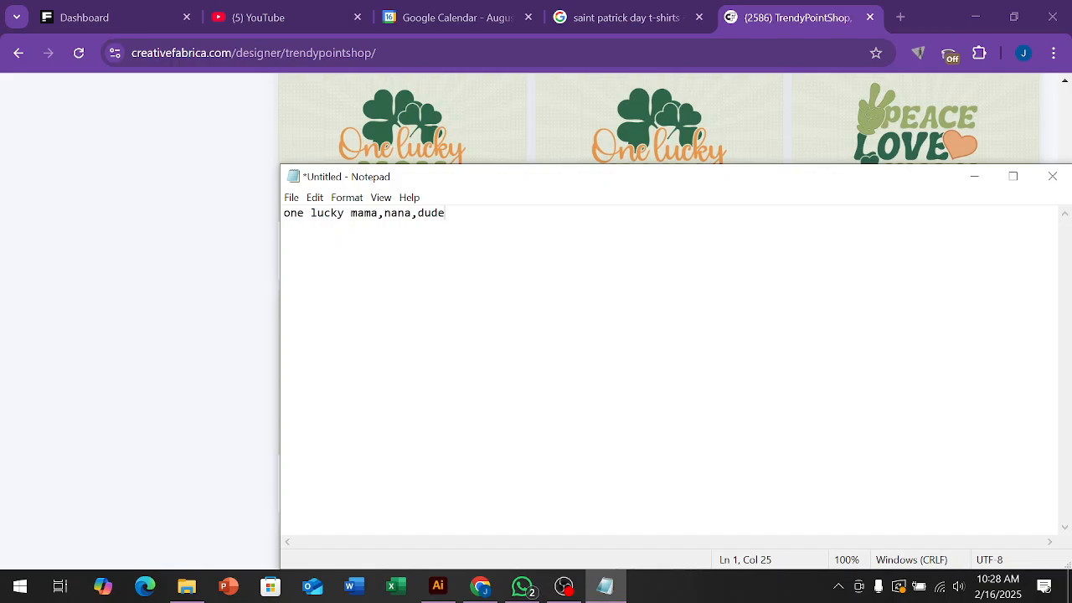
Add "lucky saurus" from the store's dinosaur-themed design as the note's second line and select that phrase.
{"action": "left_click", "coordinate": [485, 583]}
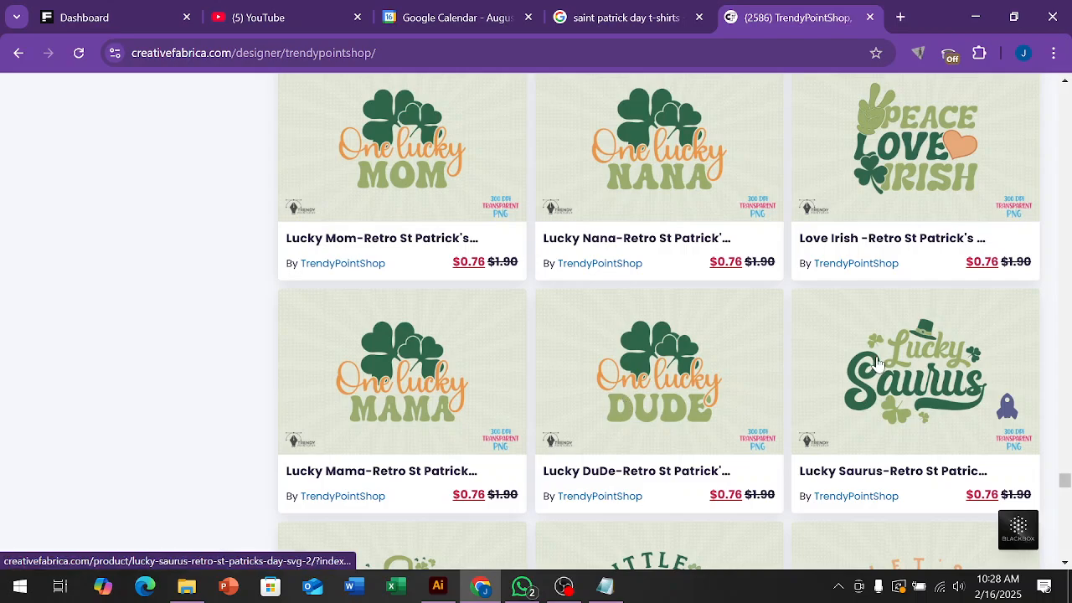
{"action": "left_click", "coordinate": [605, 586]}
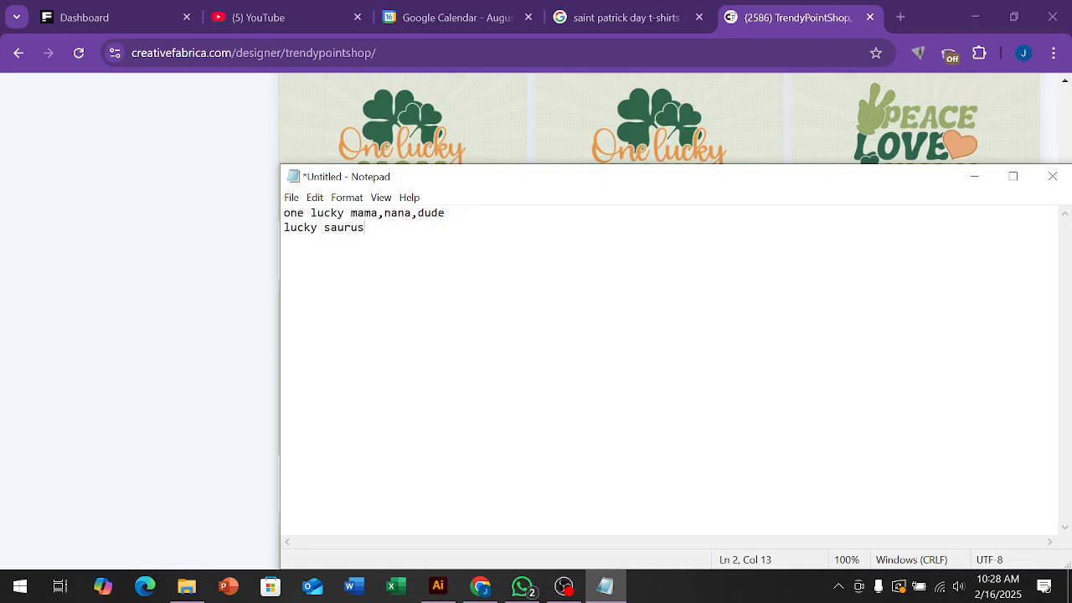
{"action": "key", "text": "shift+Left"}
{"action": "key", "text": "shift+Left"}
{"action": "key", "text": "shift+Left"}
{"action": "key", "text": "shift+Left"}
{"action": "key", "text": "shift+Left"}
{"action": "key", "text": "shift+Left"}
{"action": "key", "text": "shift+Left"}
{"action": "key", "text": "shift+Left"}
{"action": "key", "text": "shift+Left"}
{"action": "key", "text": "shift+Left"}
{"action": "key", "text": "shift+Left"}
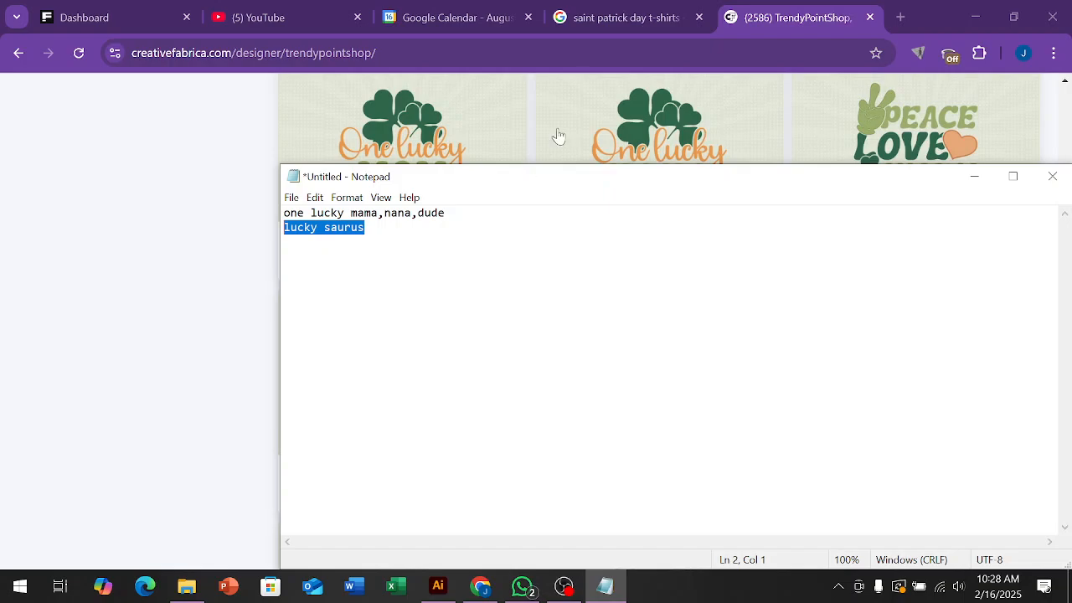
Find the Trademarkia website through a web search in a new browser tab and open its home page.
{"action": "left_click", "coordinate": [900, 17]}
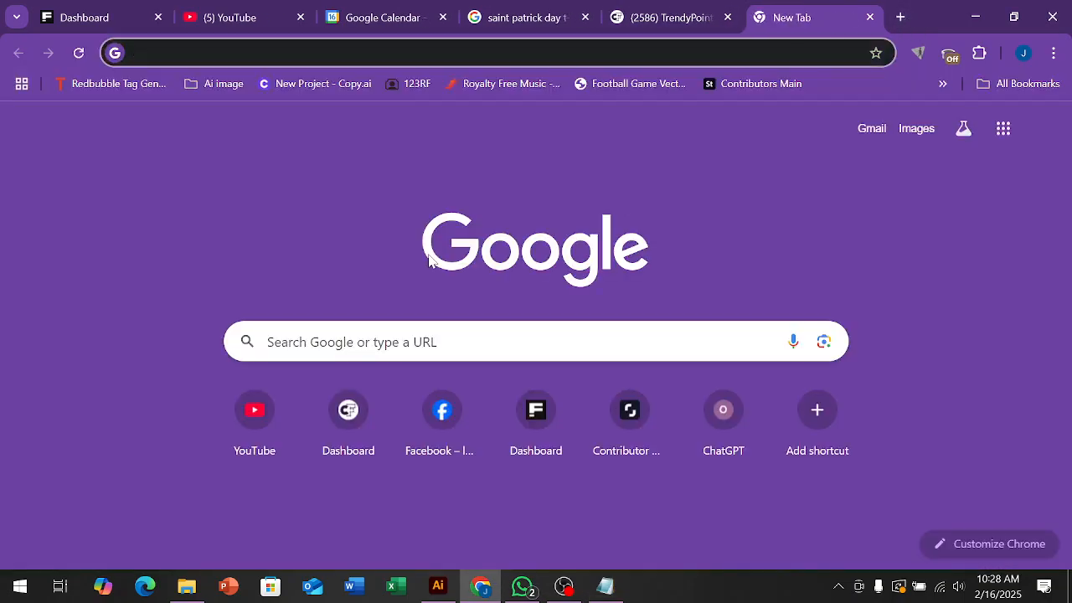
{"action": "type", "text": "tradema"}
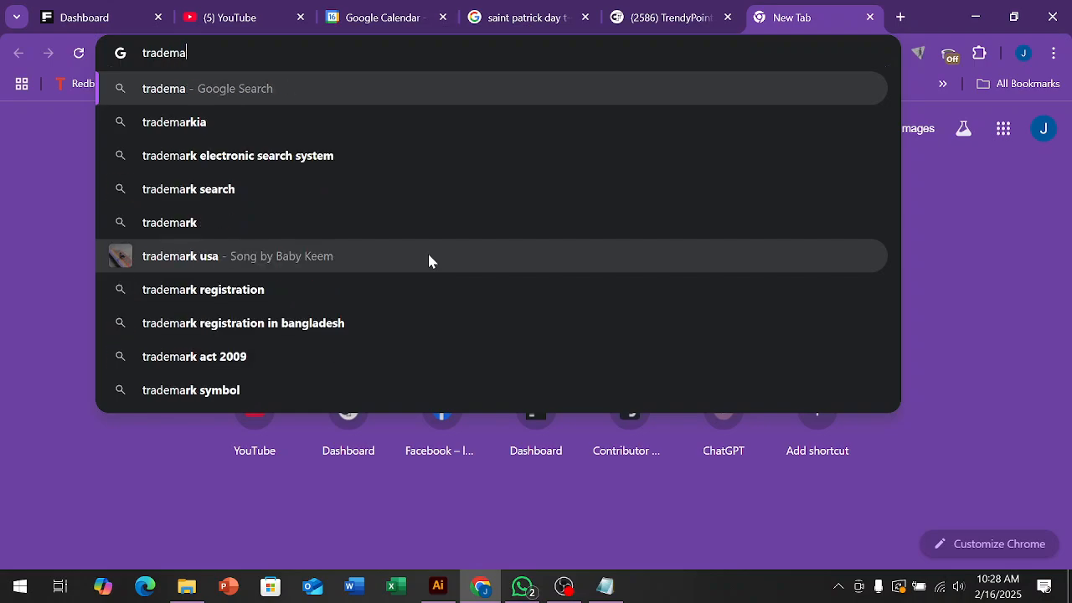
{"action": "type", "text": "rkia"}
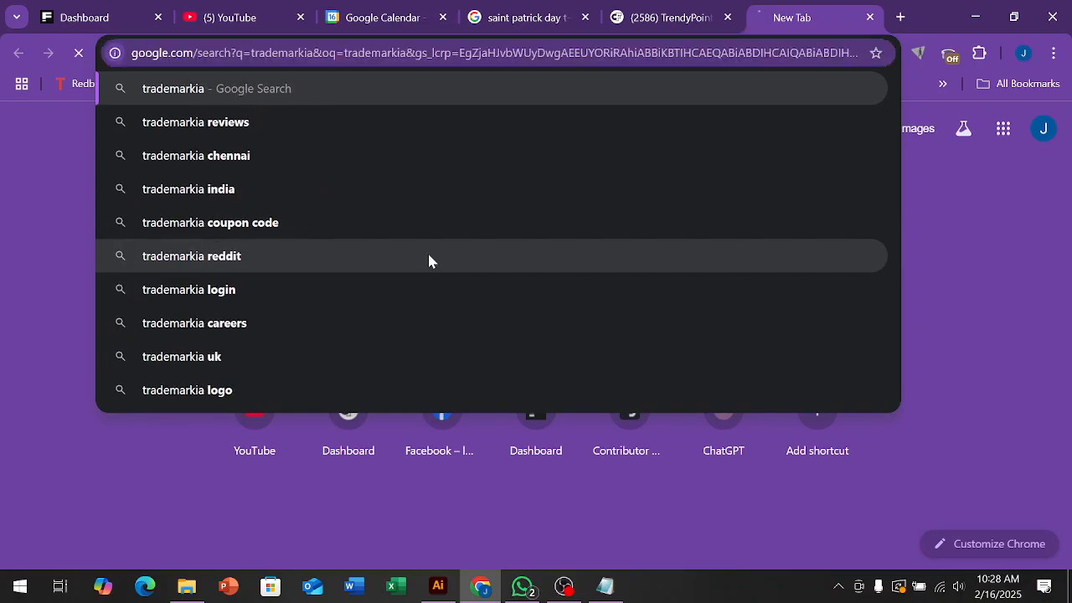
{"action": "key", "text": "Return"}
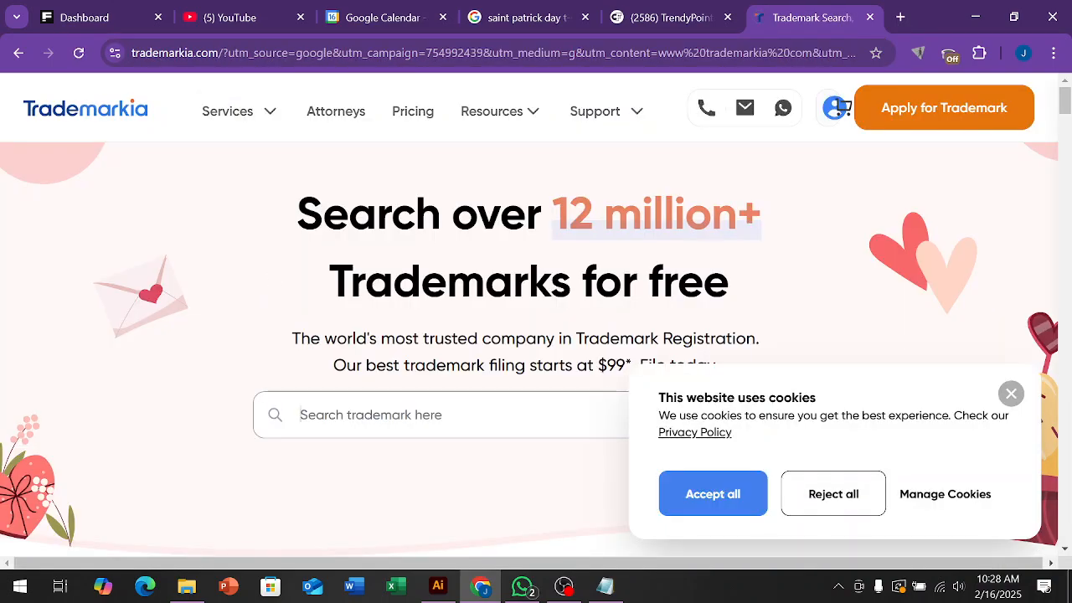
Dismiss the cookie notice and search the trademarks for "lucky saurus".
{"action": "type", "text": "lucky saurus"}
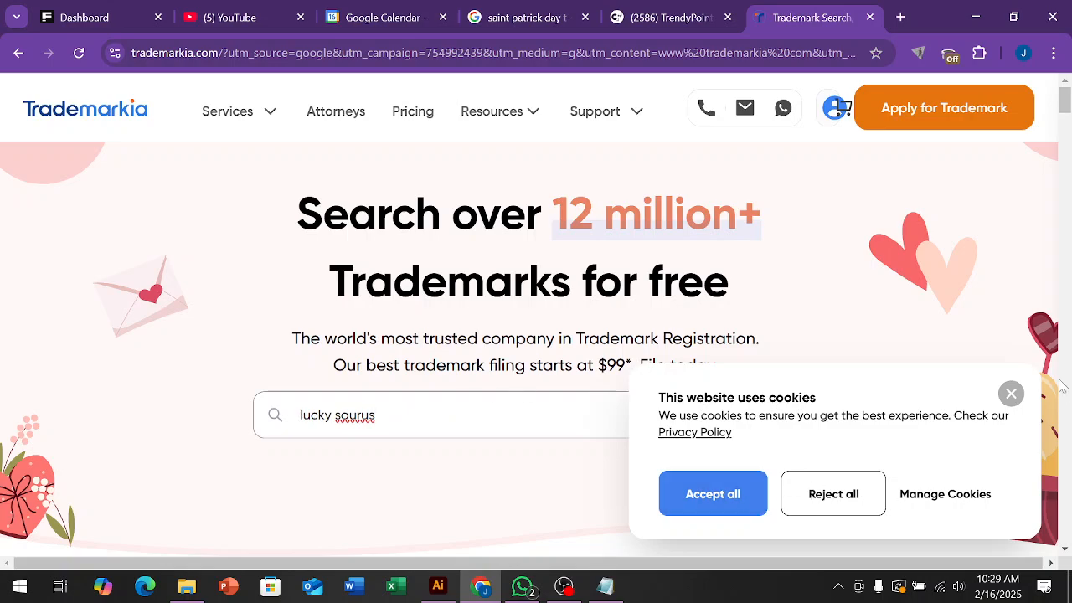
{"action": "left_click", "coordinate": [1009, 395]}
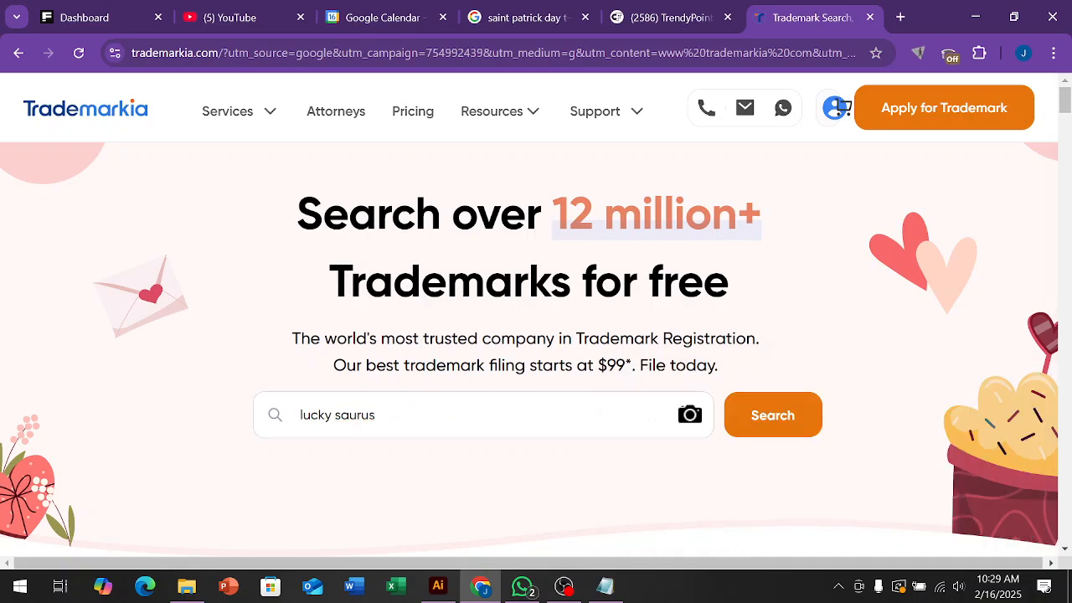
{"action": "left_click", "coordinate": [777, 419]}
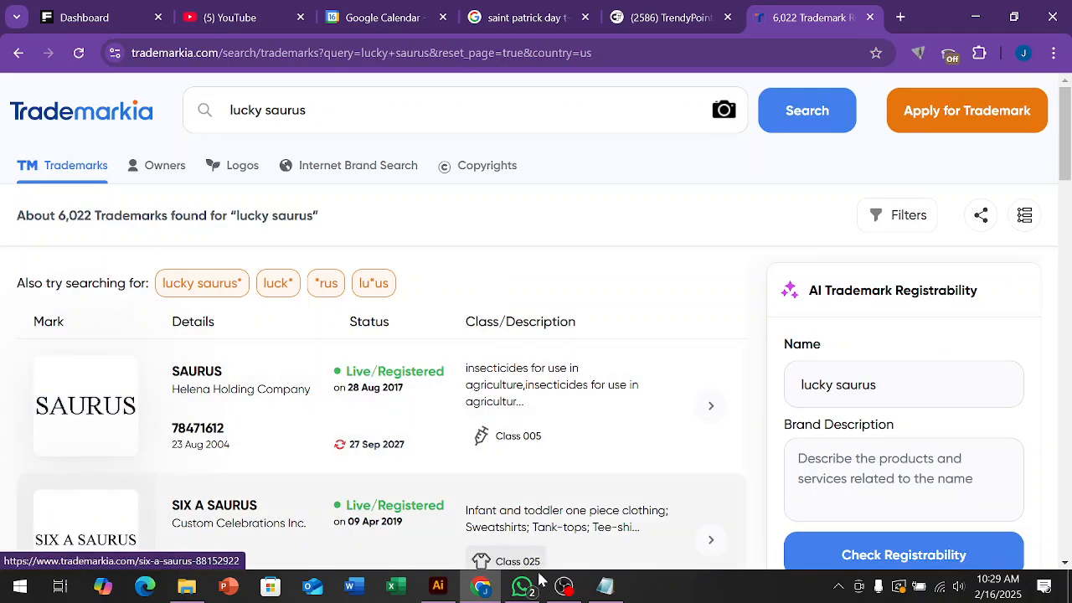
Compare the noted phrase with the "lucky saurus" results, examining each mark's name, registration status and class.
{"action": "left_click", "coordinate": [604, 585]}
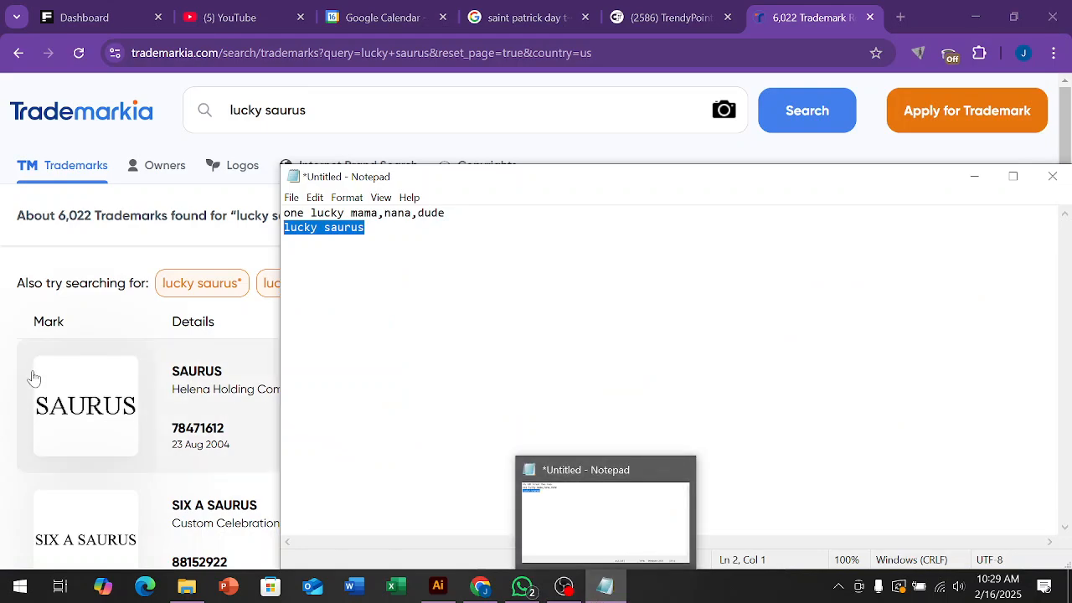
{"action": "left_click", "coordinate": [279, 402]}
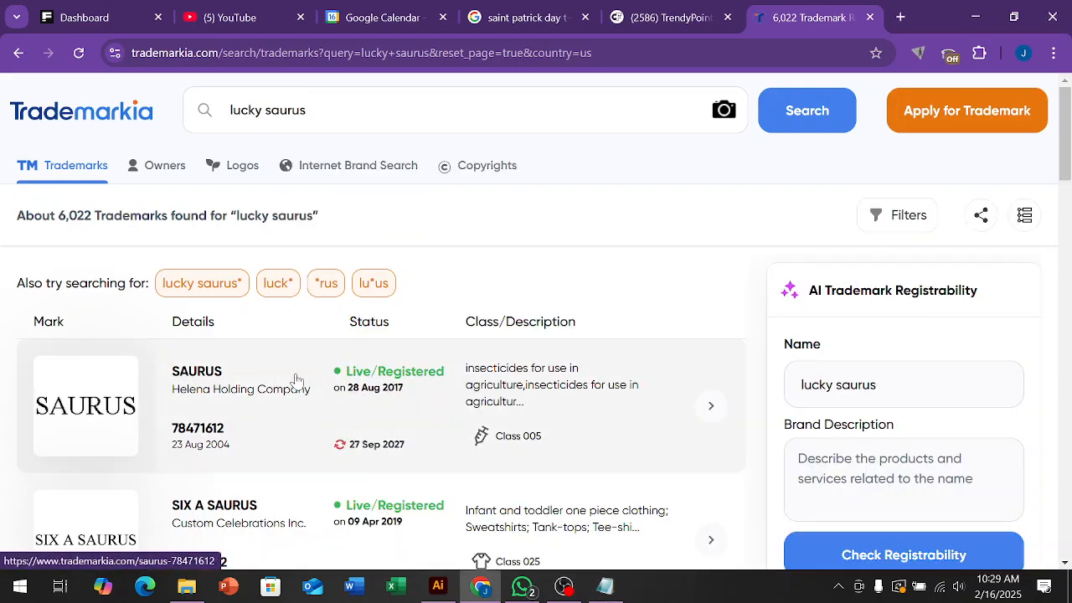
{"action": "scroll", "coordinate": [395, 391], "scroll_direction": "down", "scroll_amount": 1}
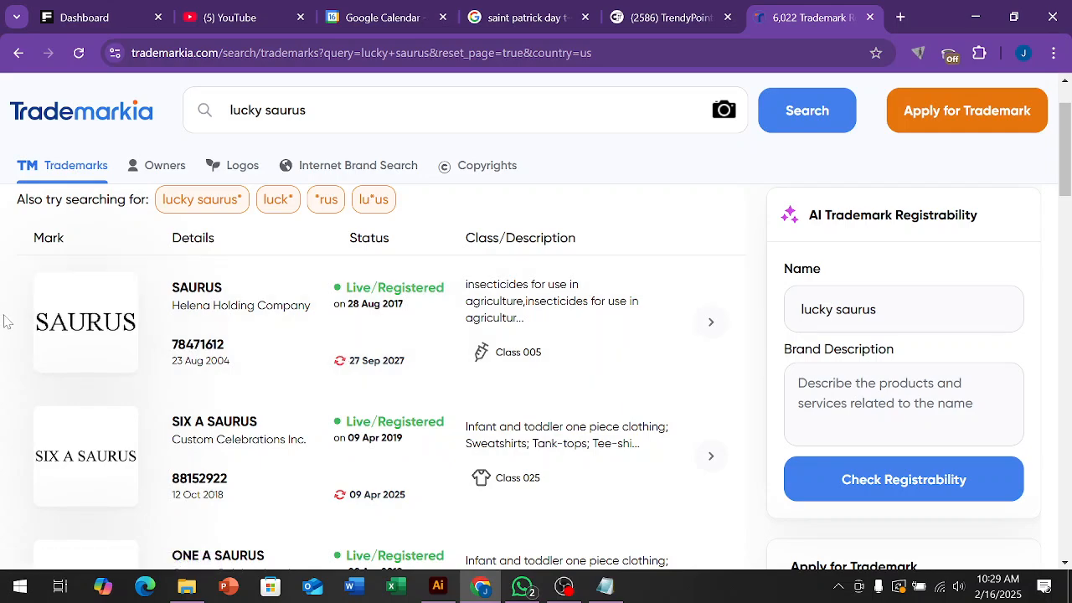
{"action": "scroll", "coordinate": [115, 426], "scroll_direction": "down", "scroll_amount": 3}
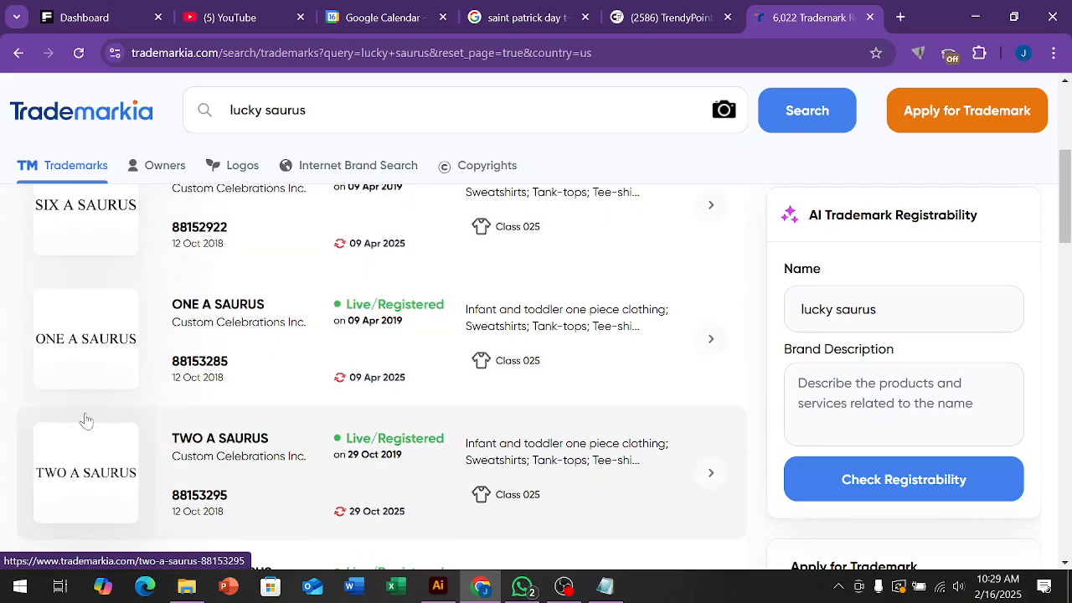
{"action": "scroll", "coordinate": [133, 369], "scroll_direction": "down", "scroll_amount": 1}
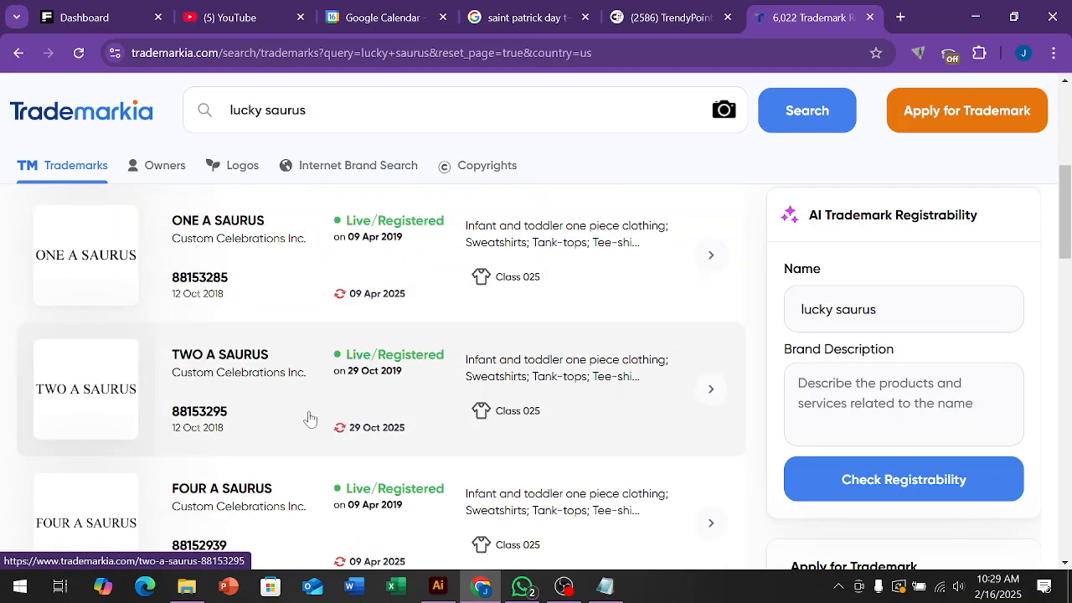
{"action": "scroll", "coordinate": [406, 459], "scroll_direction": "down", "scroll_amount": 1}
{"action": "scroll", "coordinate": [376, 431], "scroll_direction": "down", "scroll_amount": 2}
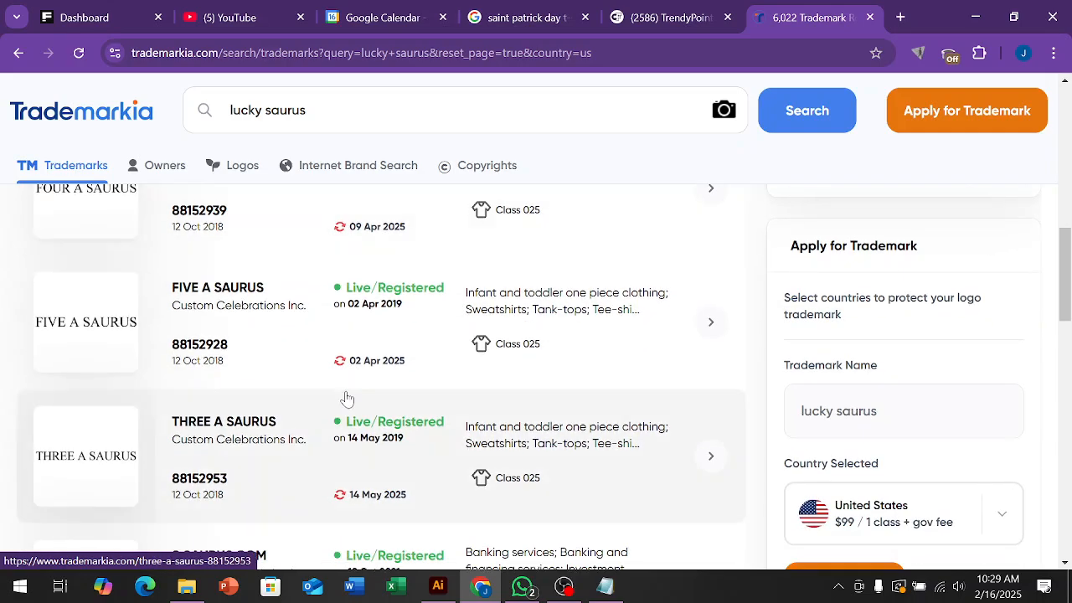
{"action": "scroll", "coordinate": [242, 368], "scroll_direction": "down", "scroll_amount": 2}
{"action": "scroll", "coordinate": [287, 381], "scroll_direction": "down", "scroll_amount": 5}
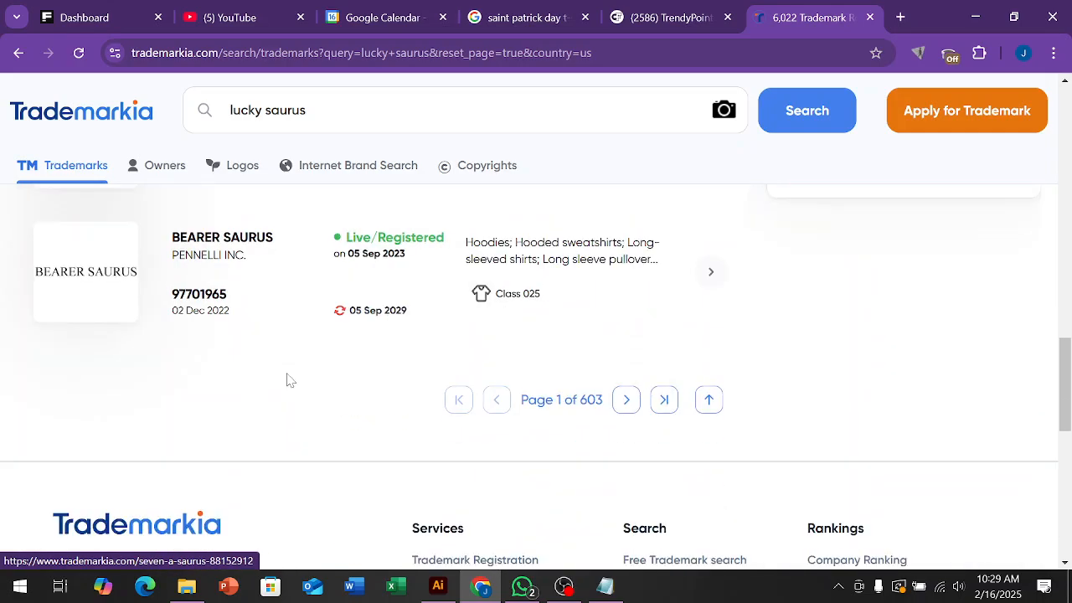
{"action": "scroll", "coordinate": [279, 386], "scroll_direction": "up", "scroll_amount": 10}
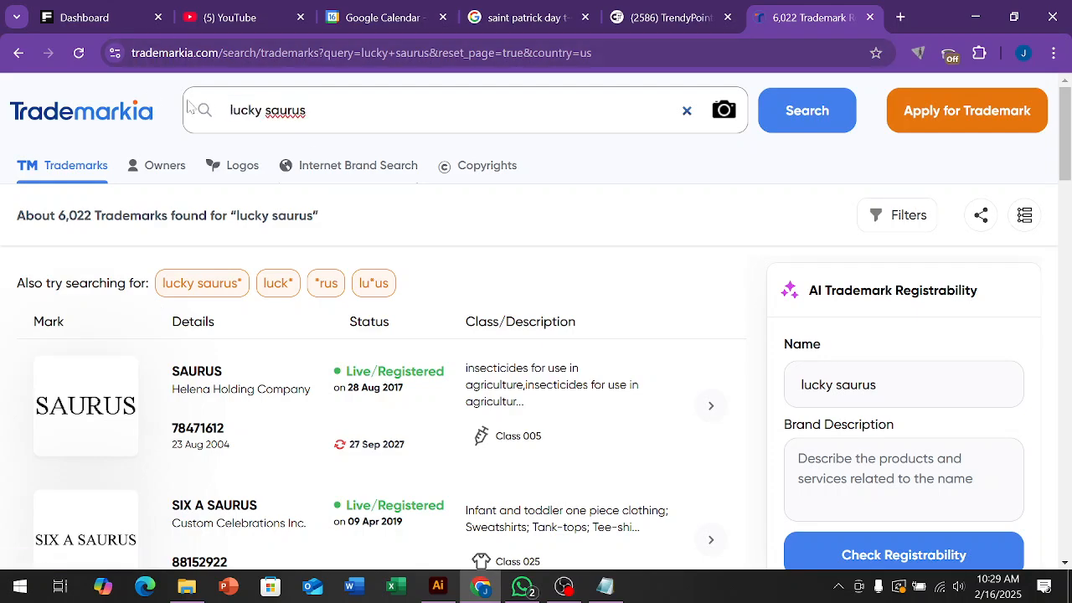
Replace the trademark search phrase with "one lucky mama" and run the search.
{"action": "left_click_drag", "start_coordinate": [307, 111], "coordinate": [234, 110]}
{"action": "left_click", "coordinate": [236, 111]}
{"action": "key", "text": "BackSpace"}
{"action": "key", "text": "BackSpace"}
{"action": "key", "text": "BackSpace"}
{"action": "key", "text": "BackSpace"}
{"action": "key", "text": "BackSpace"}
{"action": "key", "text": "BackSpace"}
{"action": "key", "text": "BackSpace"}
{"action": "key", "text": "BackSpace"}
{"action": "key", "text": "BackSpace"}
{"action": "key", "text": "BackSpace"}
{"action": "key", "text": "BackSpace"}
{"action": "key", "text": "BackSpace"}
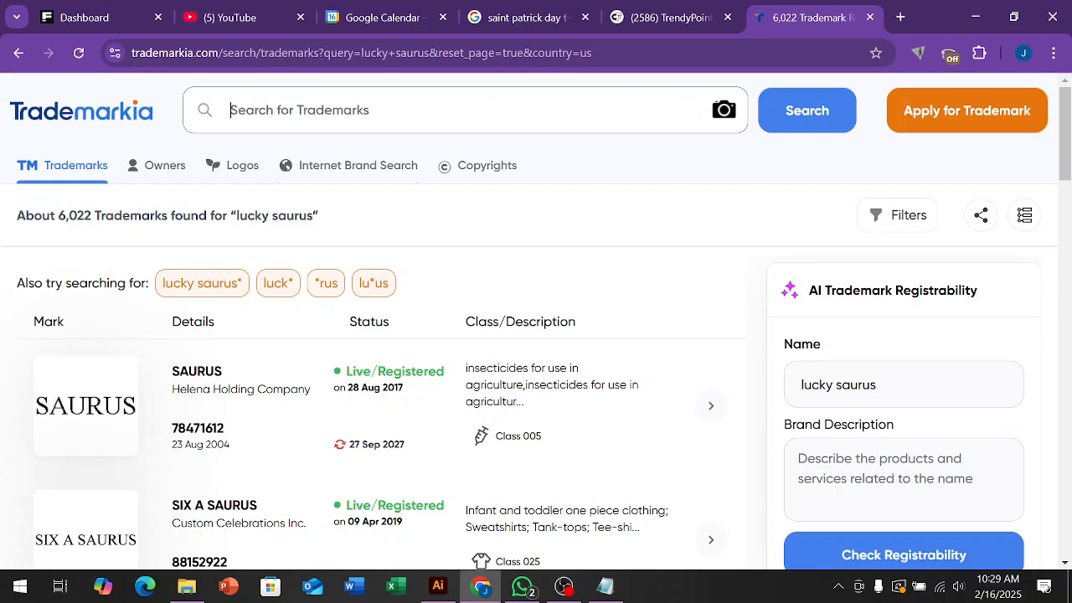
{"action": "type", "text": "one lucky mama"}
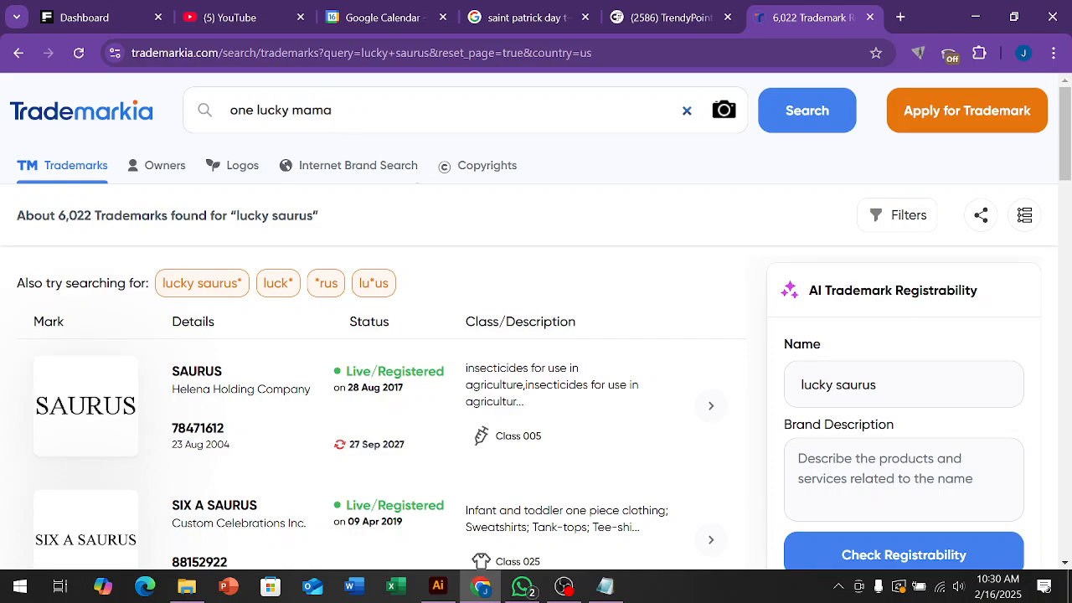
{"action": "key", "text": "Return"}
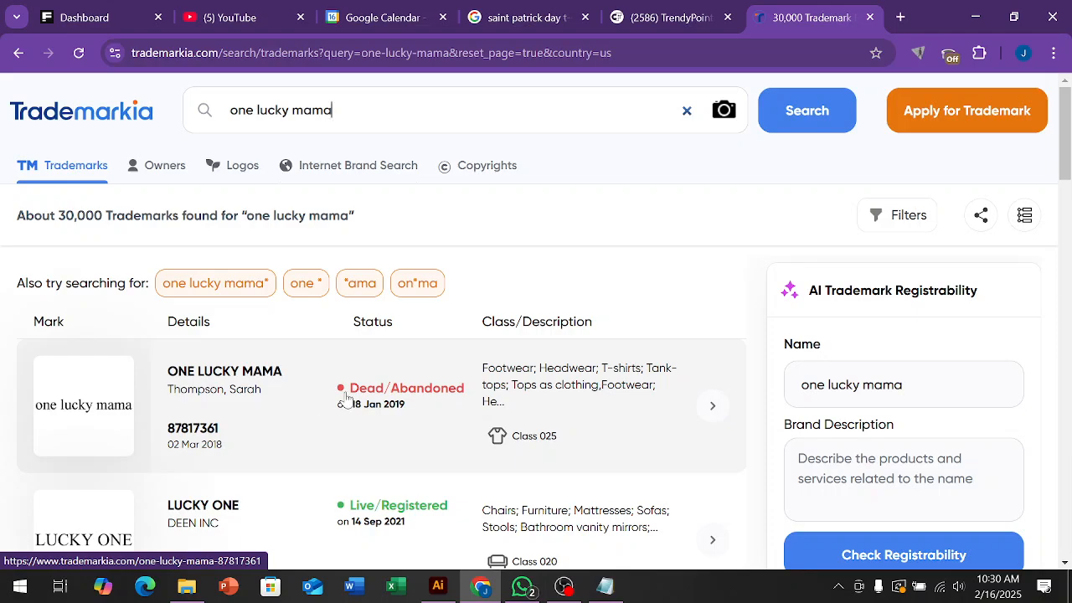
Examine the names, statuses and classes of the "one lucky mama" results for conflicts with the T-shirt phrase.
{"action": "scroll", "coordinate": [284, 402], "scroll_direction": "down", "scroll_amount": 1}
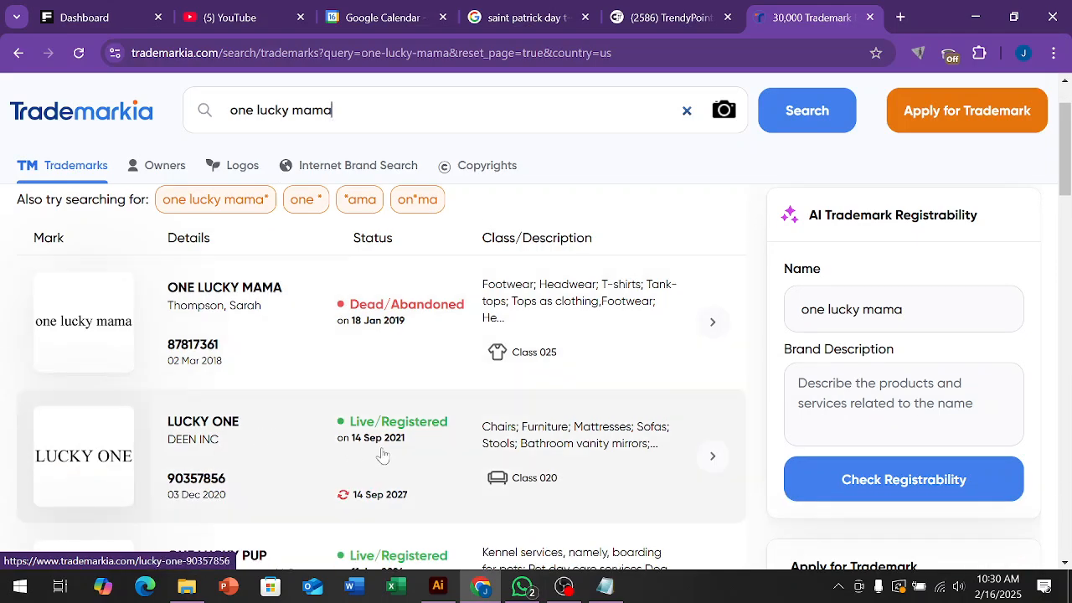
{"action": "scroll", "coordinate": [224, 479], "scroll_direction": "down", "scroll_amount": 2}
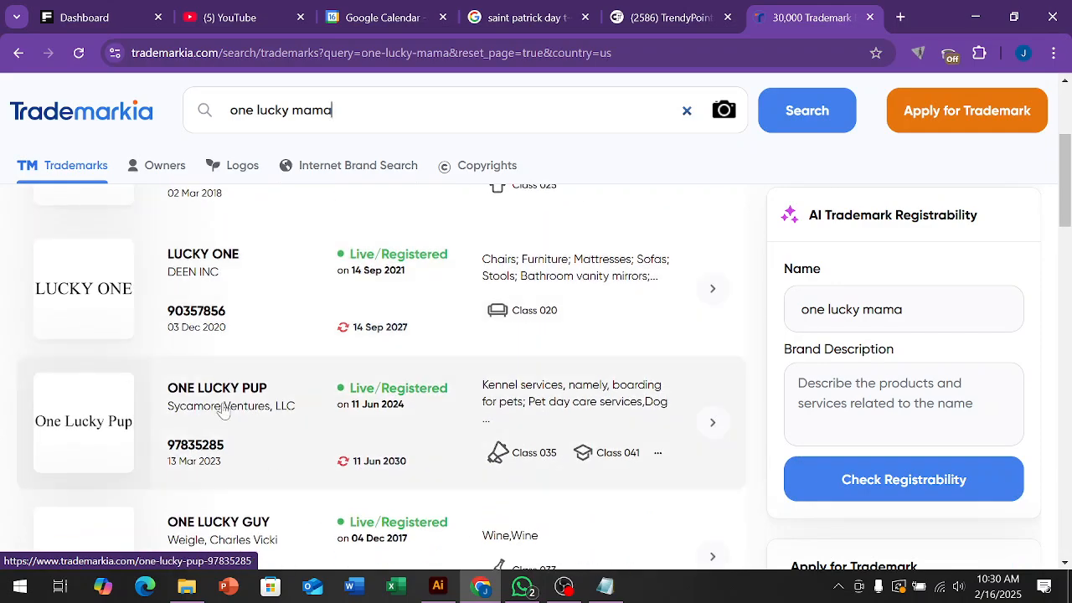
{"action": "scroll", "coordinate": [323, 406], "scroll_direction": "down", "scroll_amount": 1}
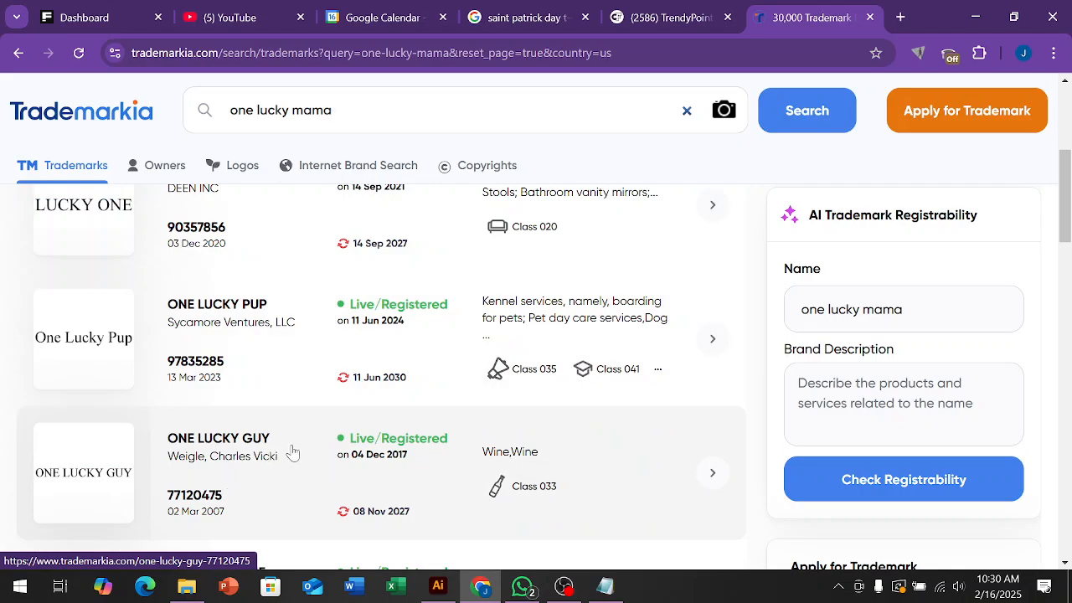
{"action": "scroll", "coordinate": [289, 447], "scroll_direction": "down", "scroll_amount": 2}
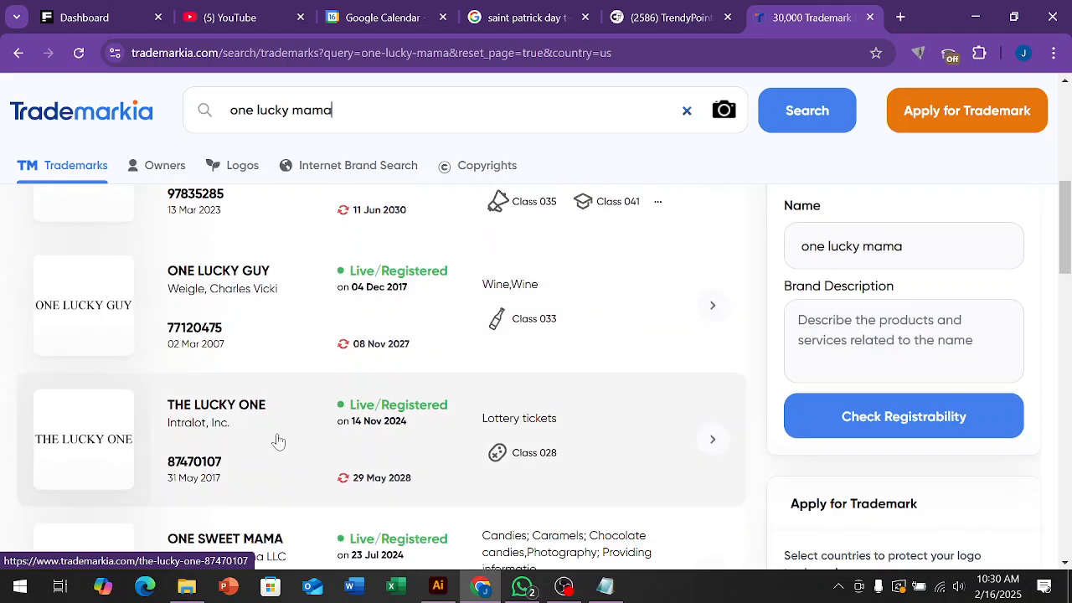
{"action": "scroll", "coordinate": [276, 440], "scroll_direction": "down", "scroll_amount": 2}
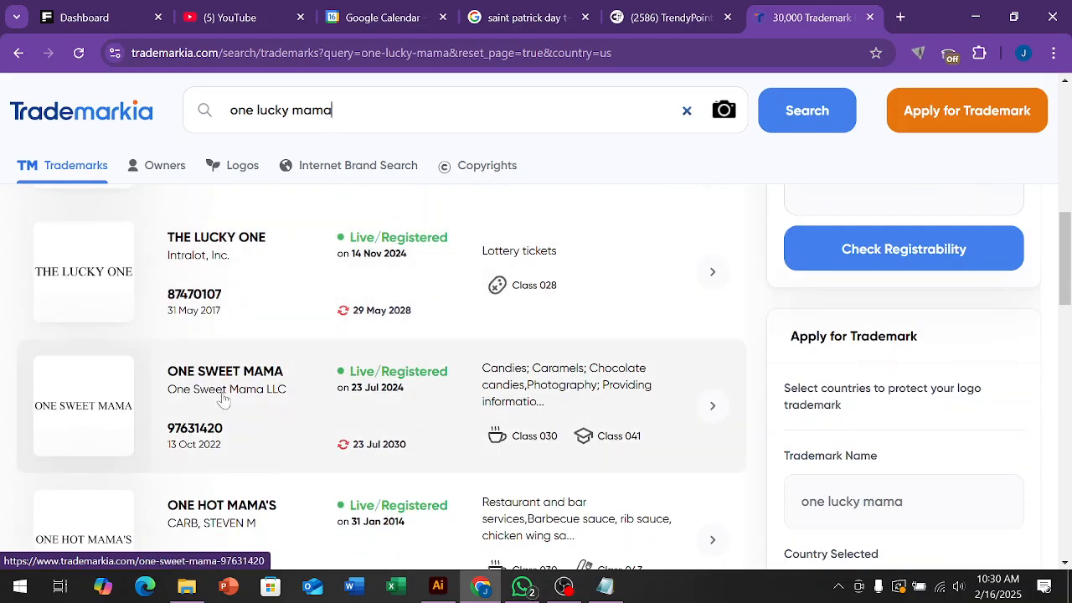
{"action": "scroll", "coordinate": [304, 390], "scroll_direction": "down", "scroll_amount": 2}
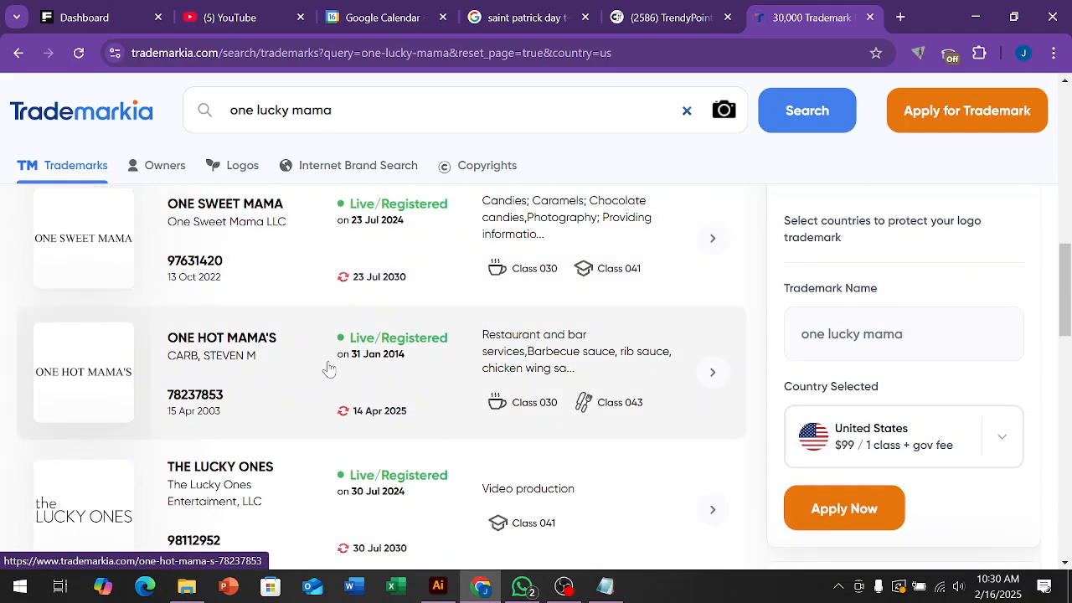
Review the remaining "one lucky mama" results, then recheck the top marks' status and goods class, especially clothing.
{"action": "scroll", "coordinate": [327, 369], "scroll_direction": "down", "scroll_amount": 1}
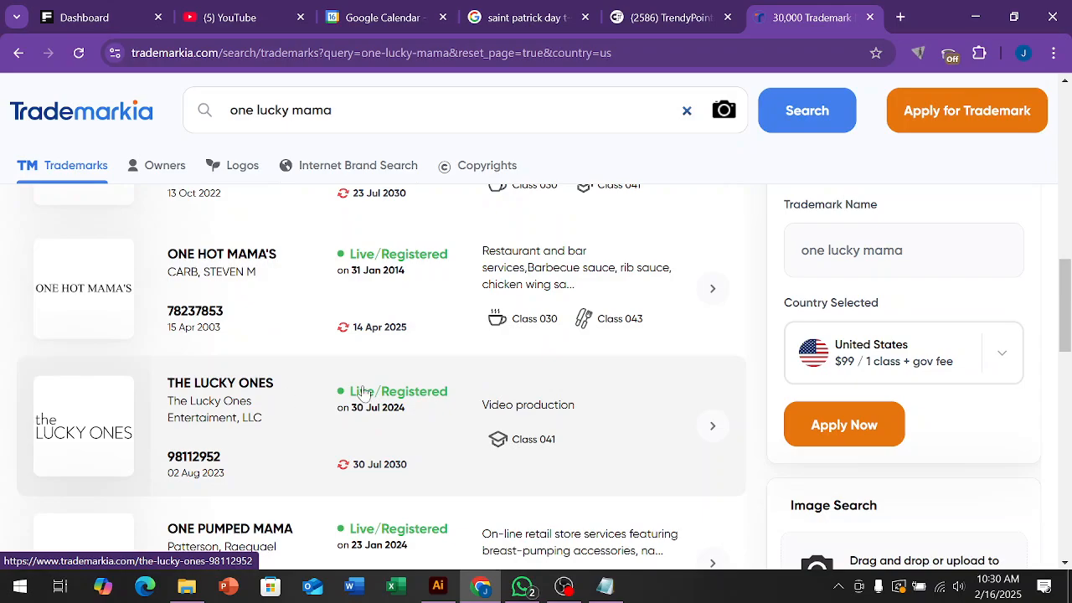
{"action": "scroll", "coordinate": [360, 394], "scroll_direction": "down", "scroll_amount": 1}
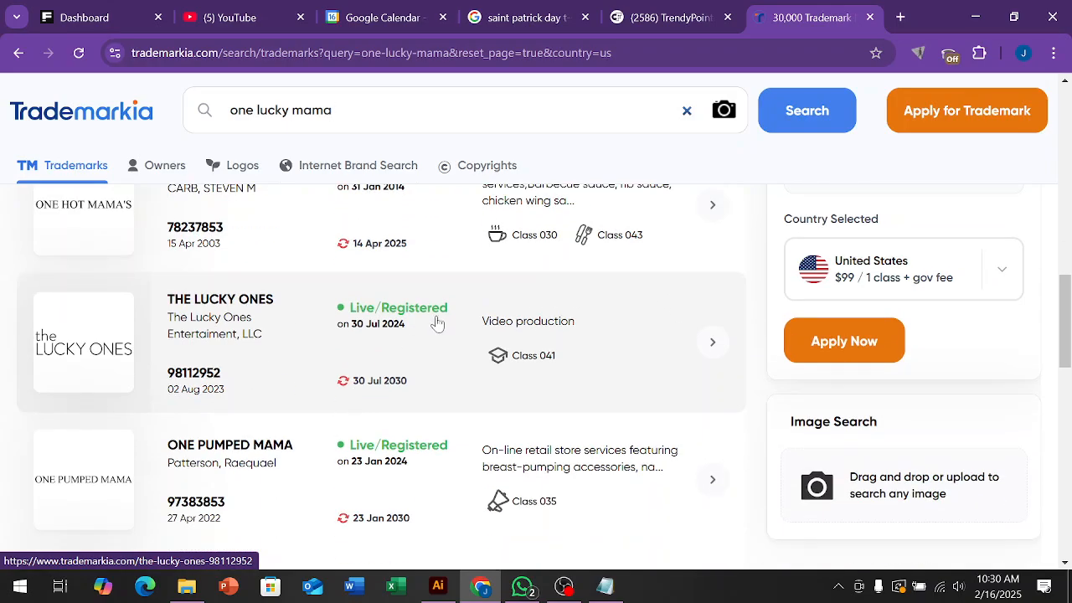
{"action": "scroll", "coordinate": [440, 343], "scroll_direction": "down", "scroll_amount": 3}
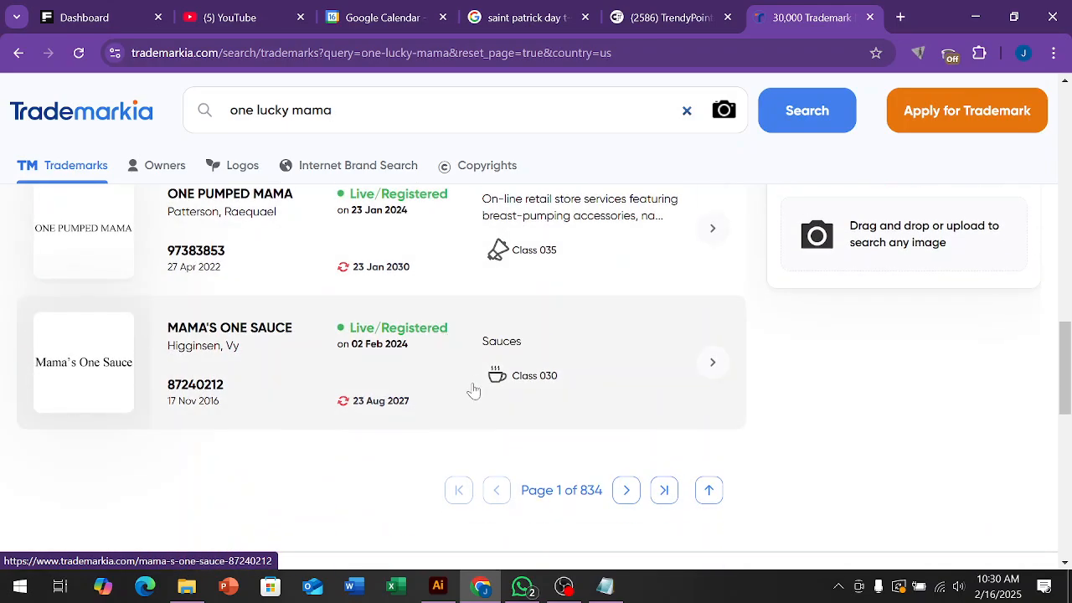
{"action": "scroll", "coordinate": [473, 389], "scroll_direction": "up", "scroll_amount": 12}
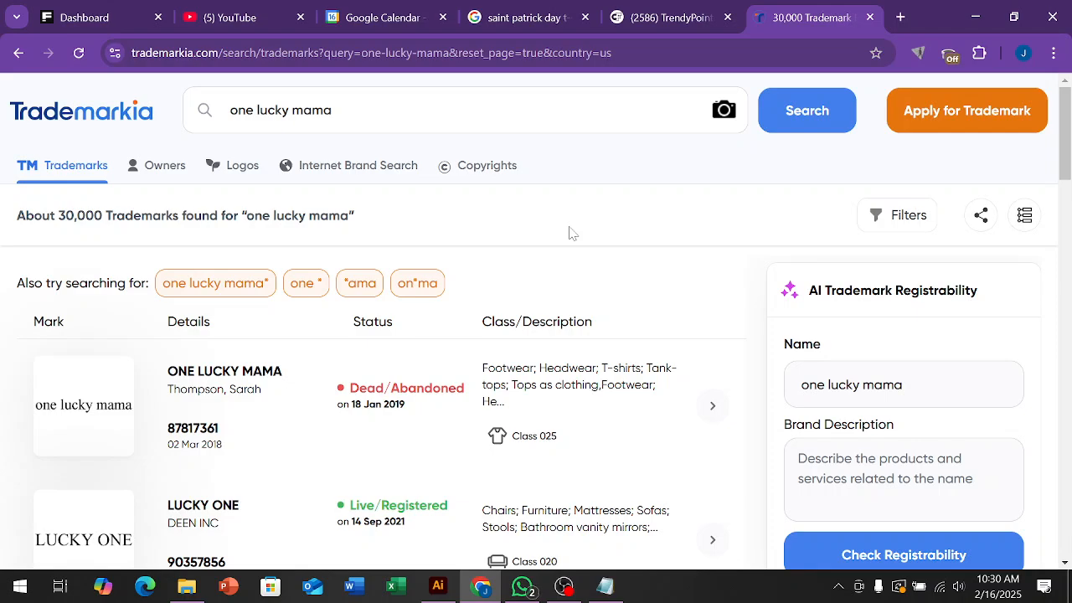
{"action": "scroll", "coordinate": [527, 240], "scroll_direction": "down", "scroll_amount": 3}
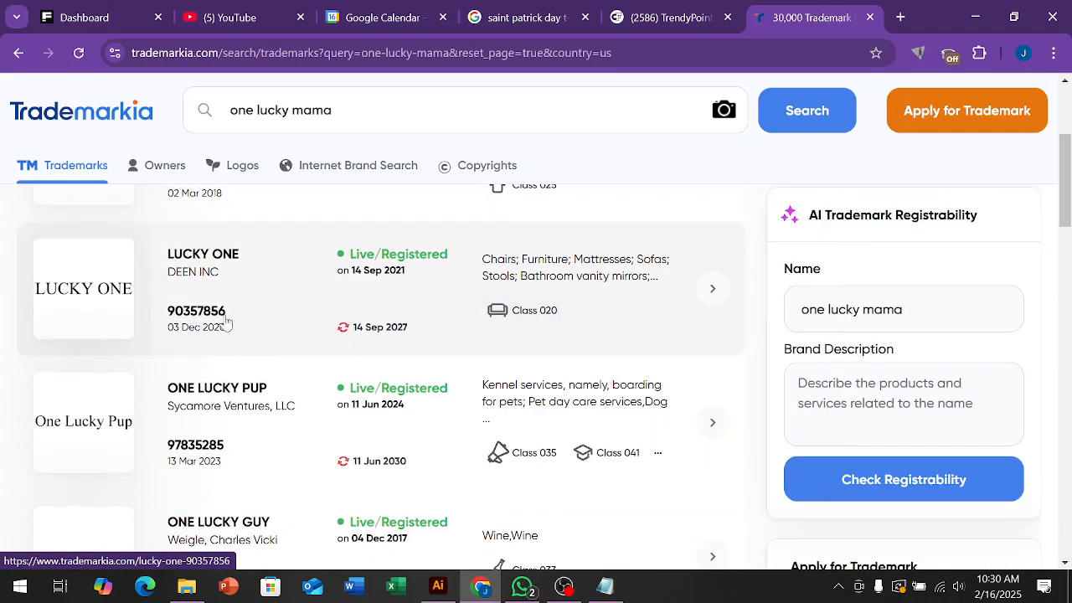
{"action": "scroll", "coordinate": [260, 334], "scroll_direction": "up", "scroll_amount": 1}
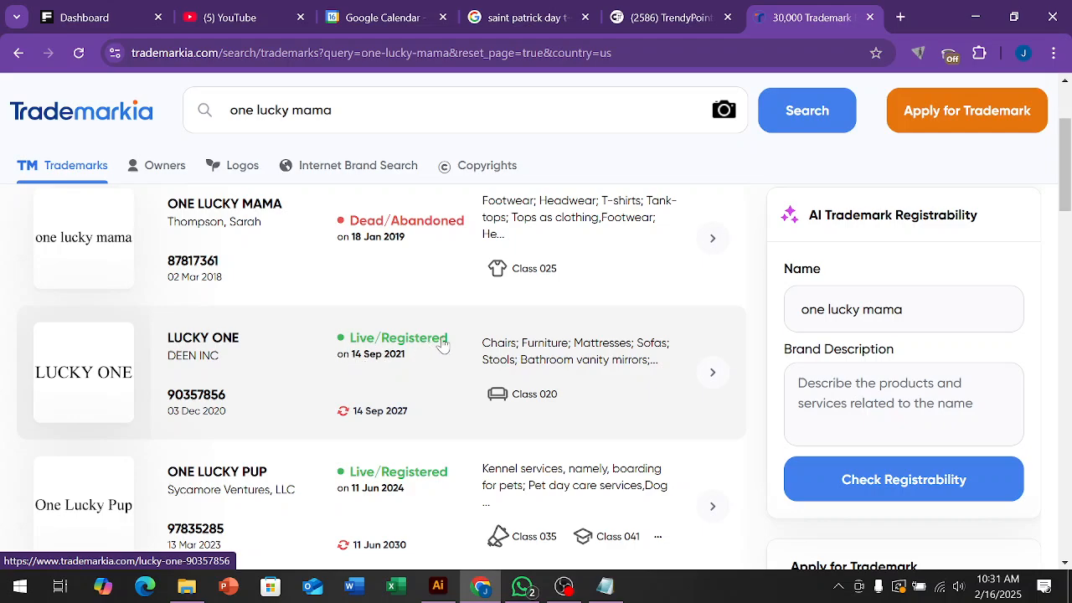
{"action": "scroll", "coordinate": [449, 339], "scroll_direction": "up", "scroll_amount": 2}
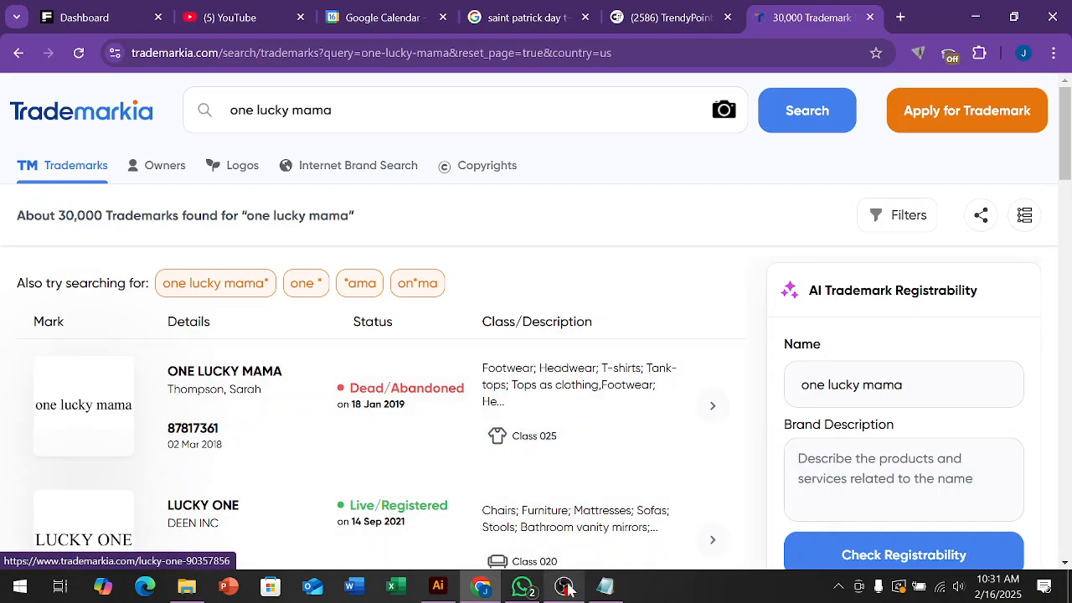
Switch to the phrase list in Illustrator, minimize the Notepad notes and select the phrase "You are my lucky charm".
{"action": "left_click", "coordinate": [481, 586]}
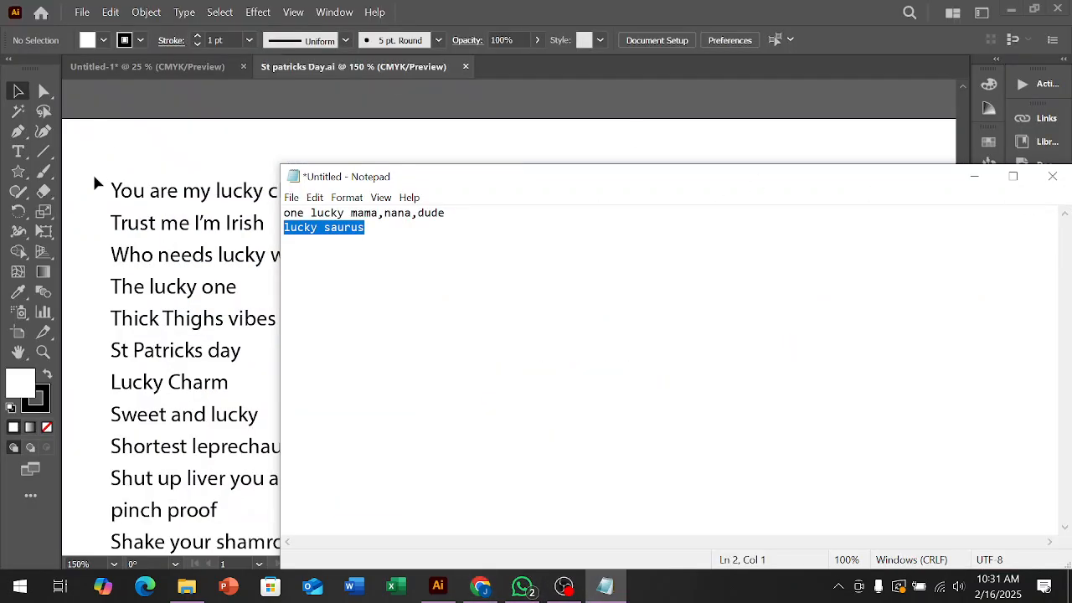
{"action": "left_click", "coordinate": [974, 176]}
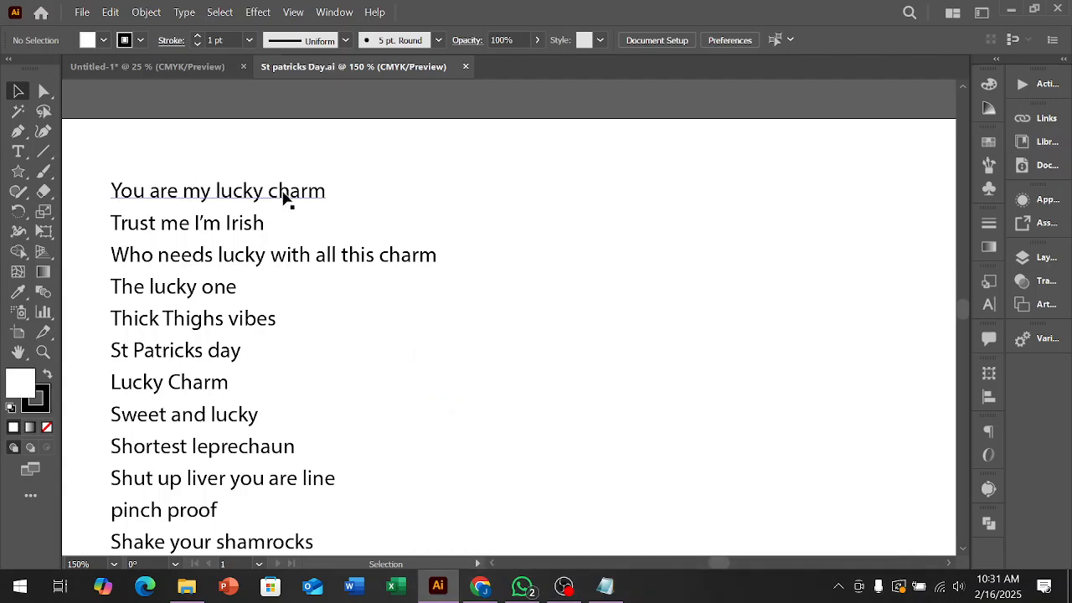
{"action": "left_click", "coordinate": [358, 203]}
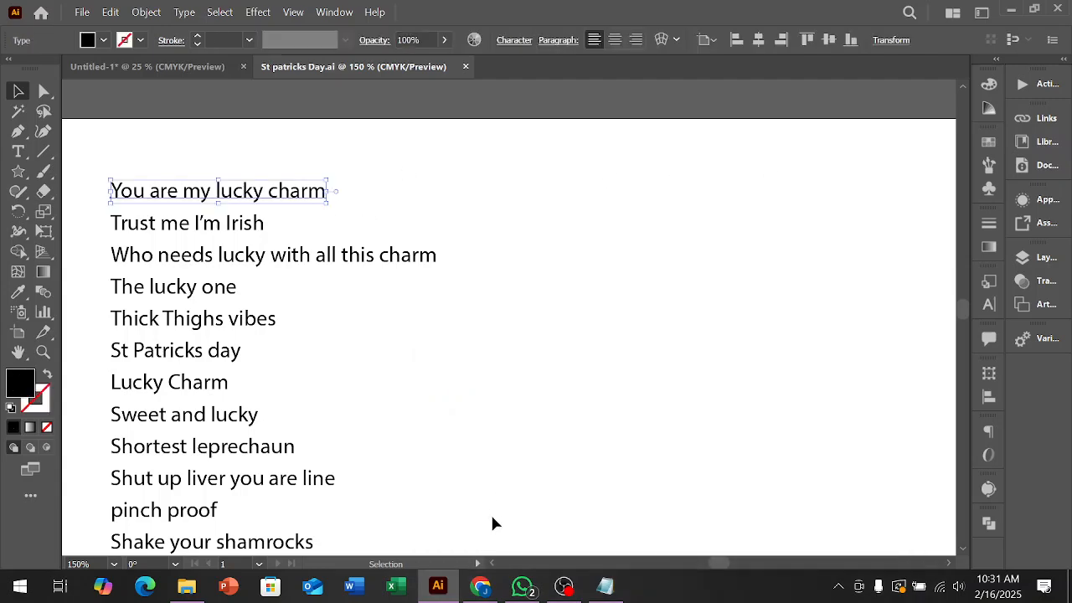
{"action": "mouse_move", "coordinate": [598, 593]}
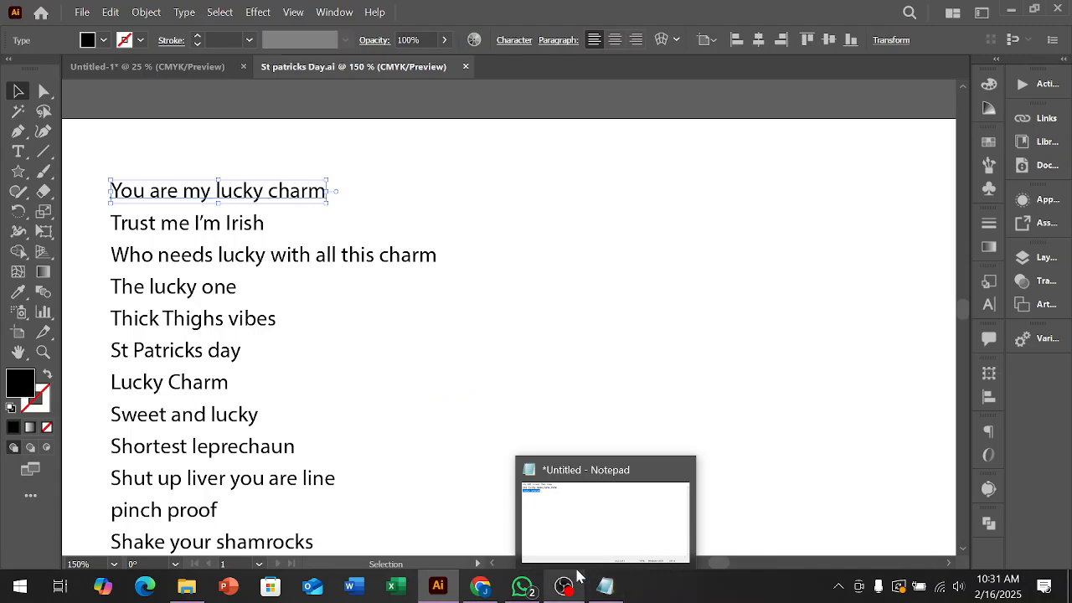
Copy the selected phrase into the Trademarkia search in place of the old one and search for "You are my lucky charm".
{"action": "left_click", "coordinate": [493, 591]}
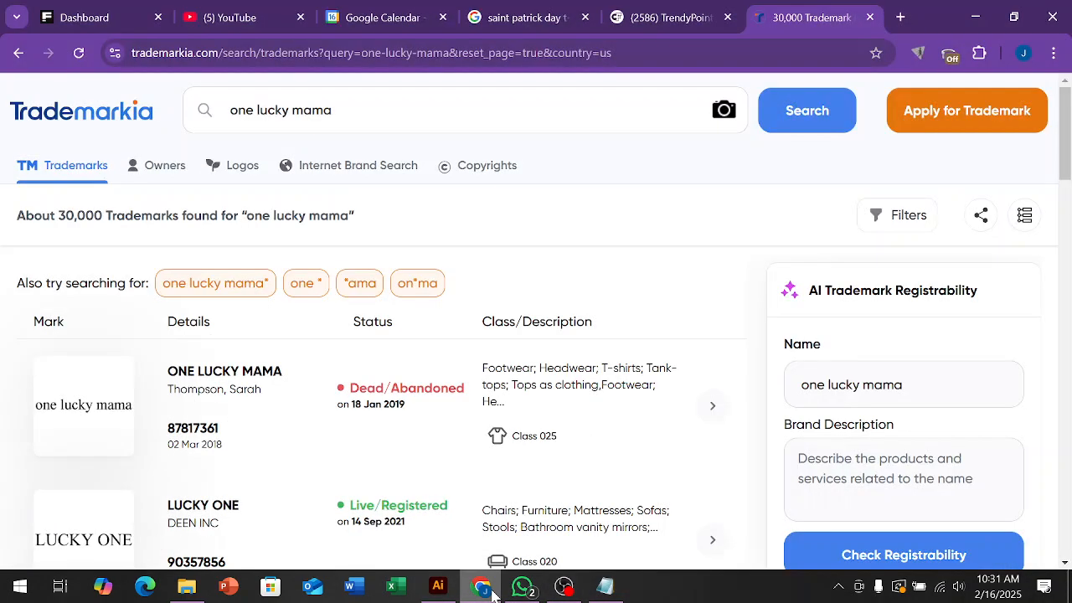
{"action": "left_click", "coordinate": [473, 107]}
{"action": "left_click_drag", "start_coordinate": [473, 108], "coordinate": [102, 116]}
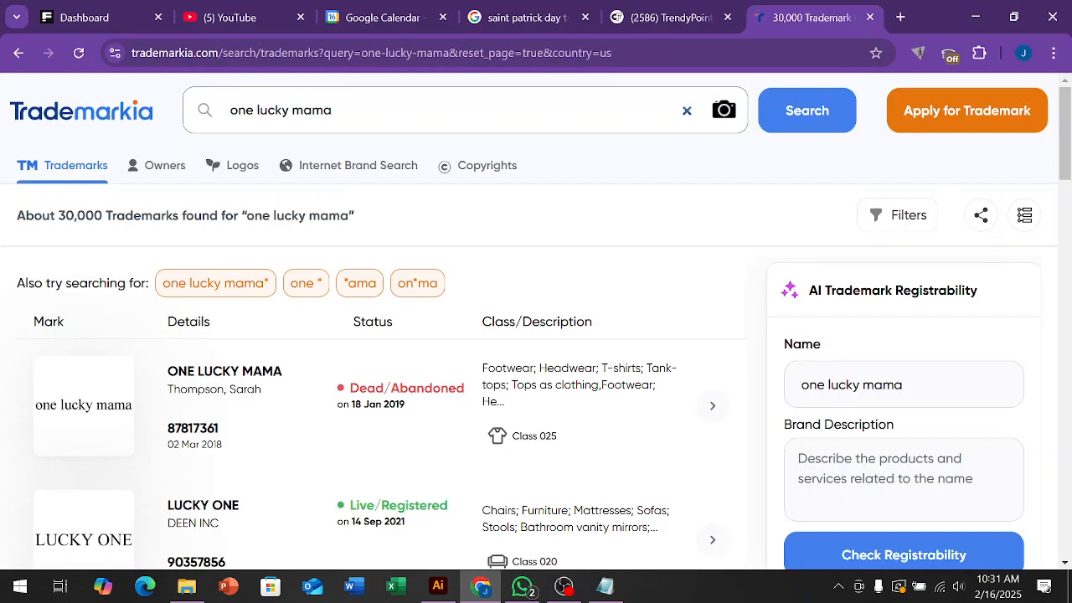
{"action": "left_click", "coordinate": [437, 586]}
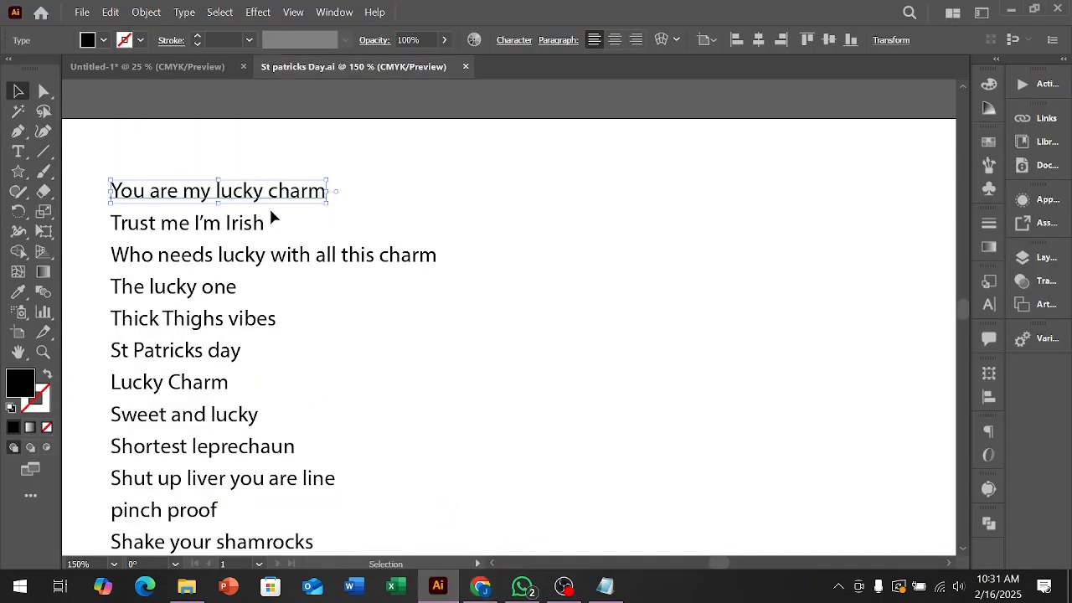
{"action": "left_click", "coordinate": [481, 587]}
{"action": "type", "text": "You are my lucky charm"}
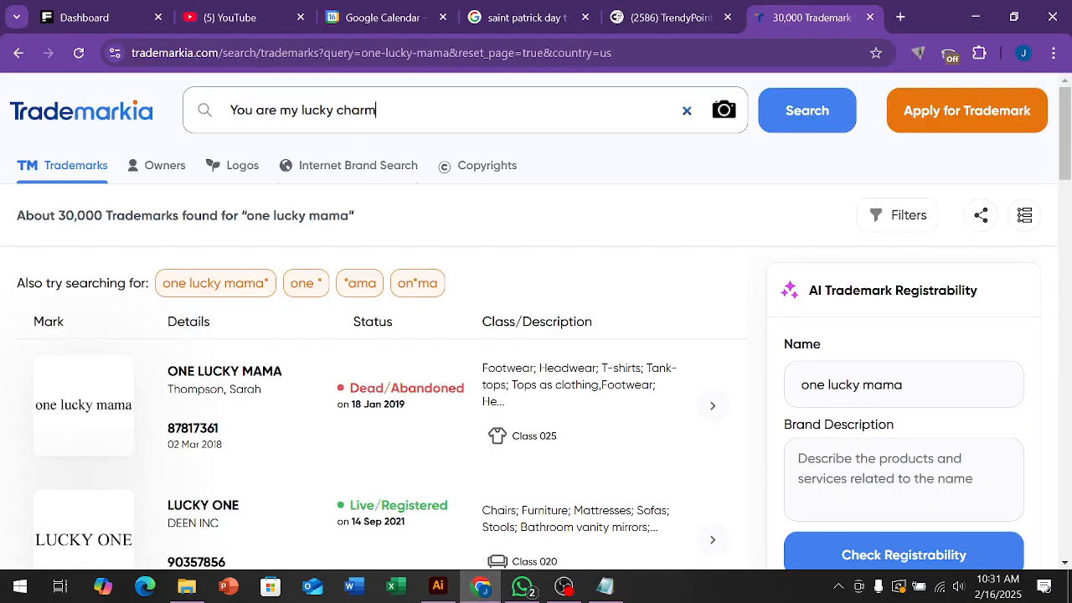
{"action": "left_click", "coordinate": [810, 116]}
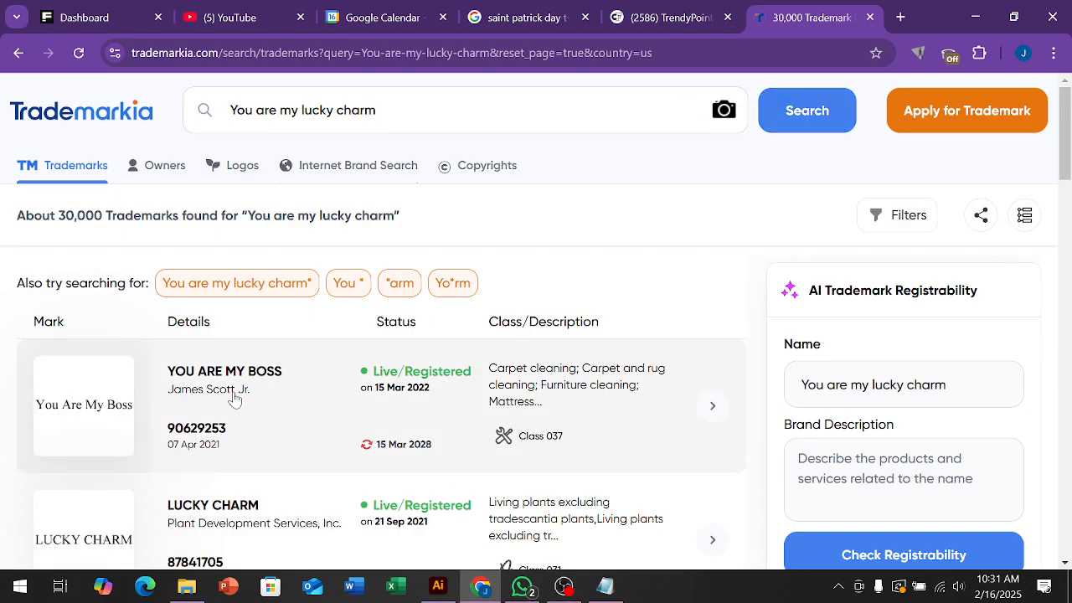
Examine the "You are my lucky charm" results for conflicting marks, comparing their names, registration statuses and classes.
{"action": "scroll", "coordinate": [377, 409], "scroll_direction": "down", "scroll_amount": 1}
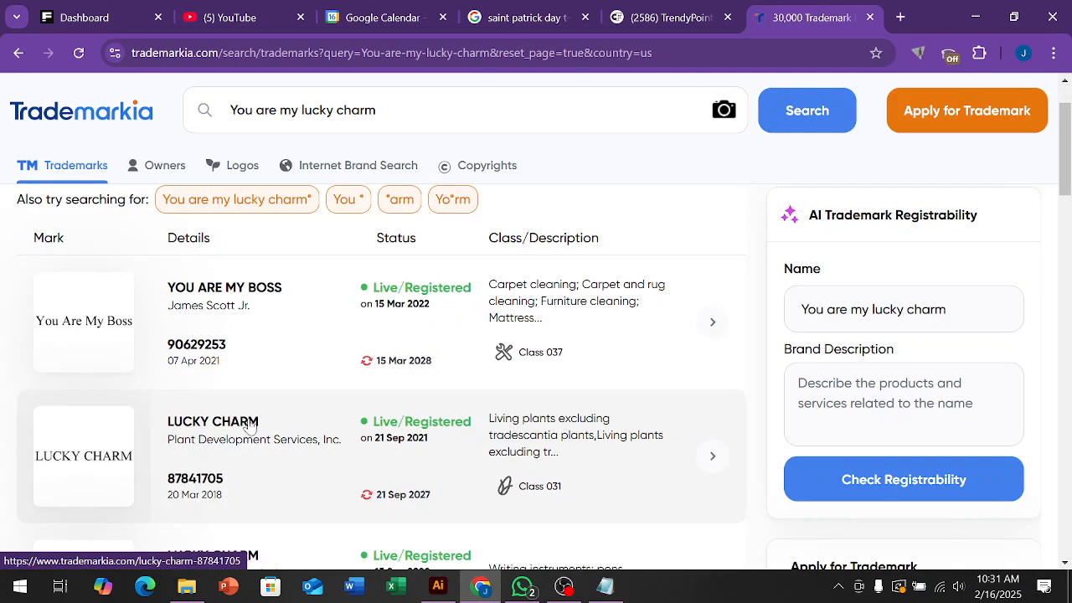
{"action": "scroll", "coordinate": [307, 390], "scroll_direction": "down", "scroll_amount": 2}
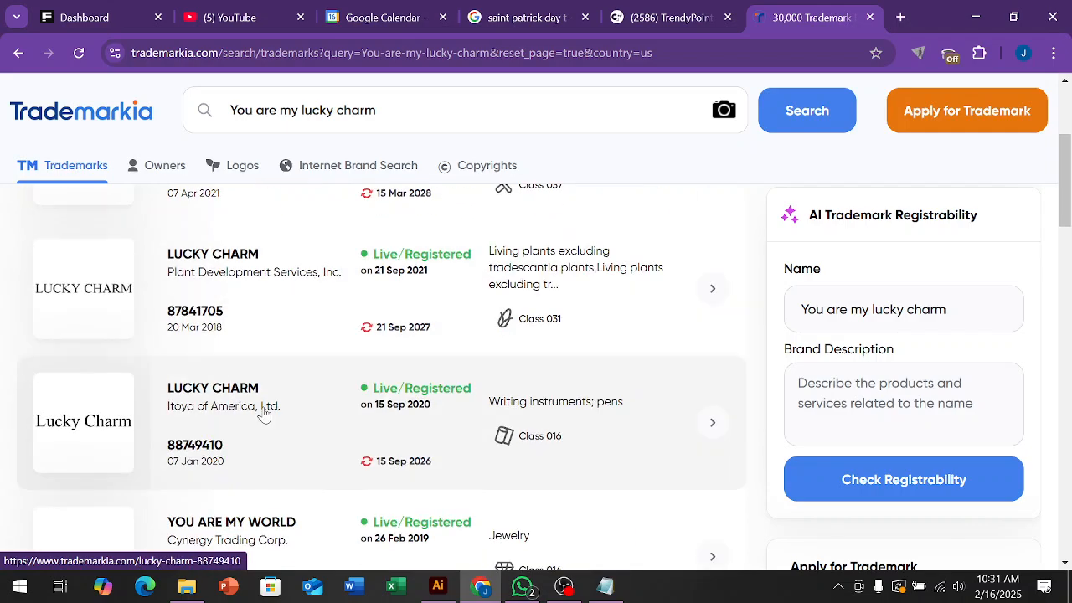
{"action": "scroll", "coordinate": [264, 412], "scroll_direction": "down", "scroll_amount": 2}
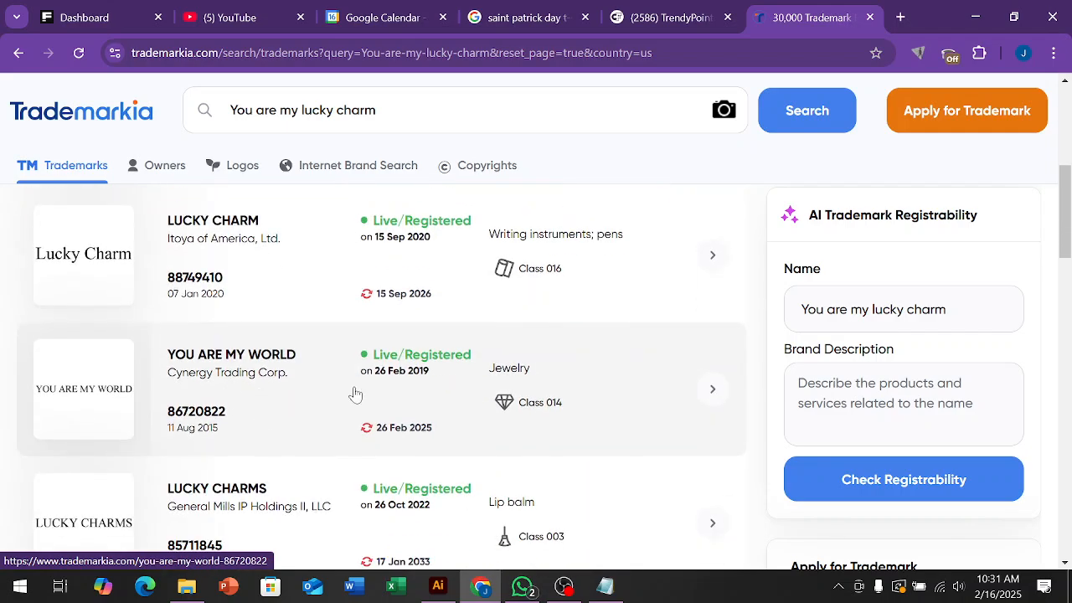
{"action": "scroll", "coordinate": [355, 393], "scroll_direction": "down", "scroll_amount": 1}
{"action": "scroll", "coordinate": [310, 432], "scroll_direction": "down", "scroll_amount": 1}
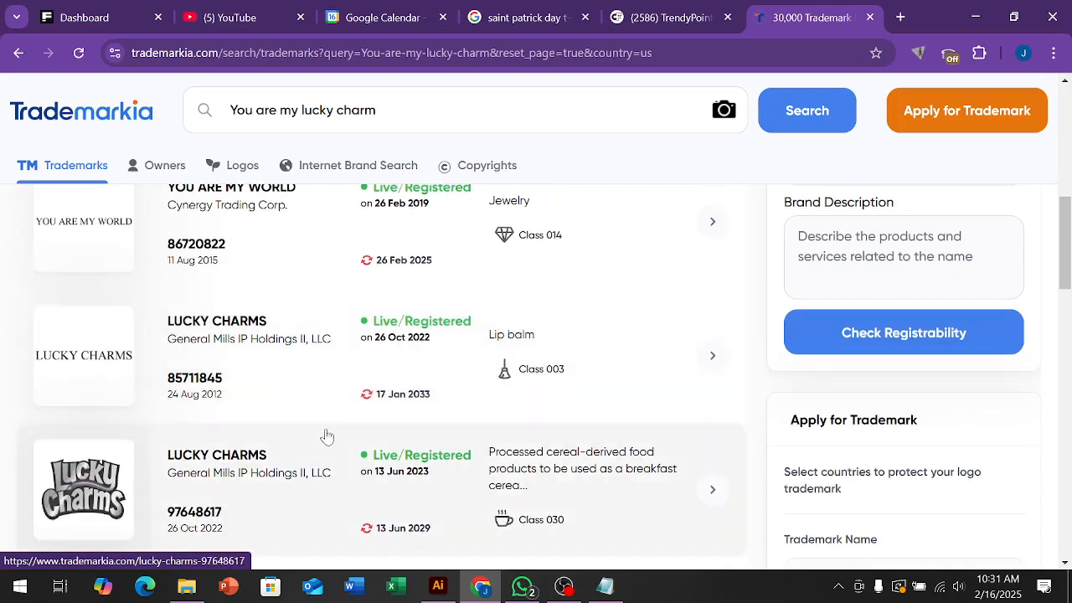
{"action": "scroll", "coordinate": [368, 439], "scroll_direction": "down", "scroll_amount": 1}
{"action": "scroll", "coordinate": [222, 415], "scroll_direction": "down", "scroll_amount": 1}
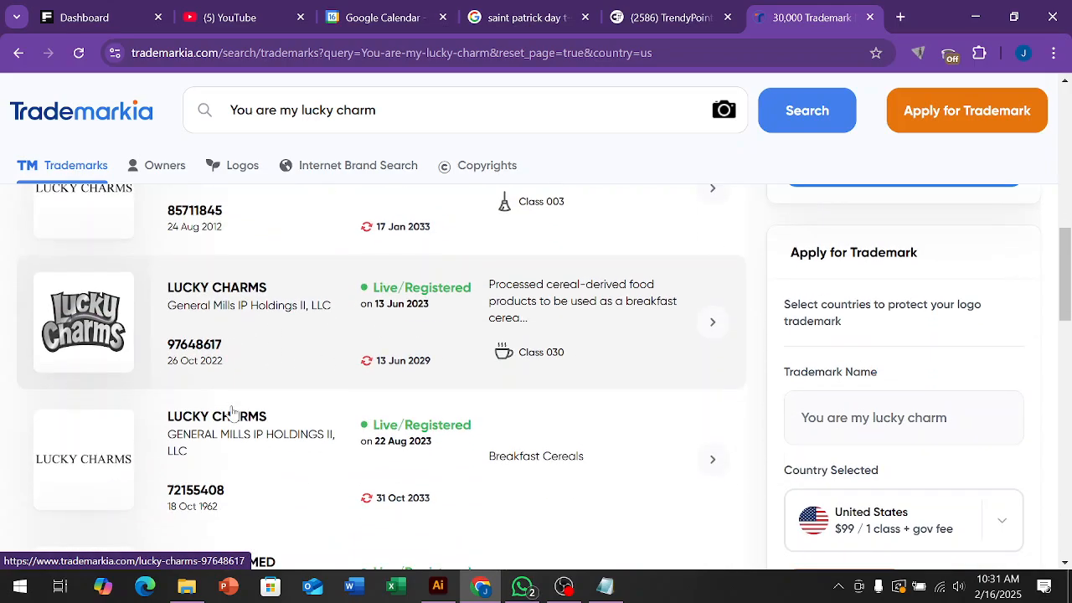
{"action": "scroll", "coordinate": [163, 443], "scroll_direction": "down", "scroll_amount": 4}
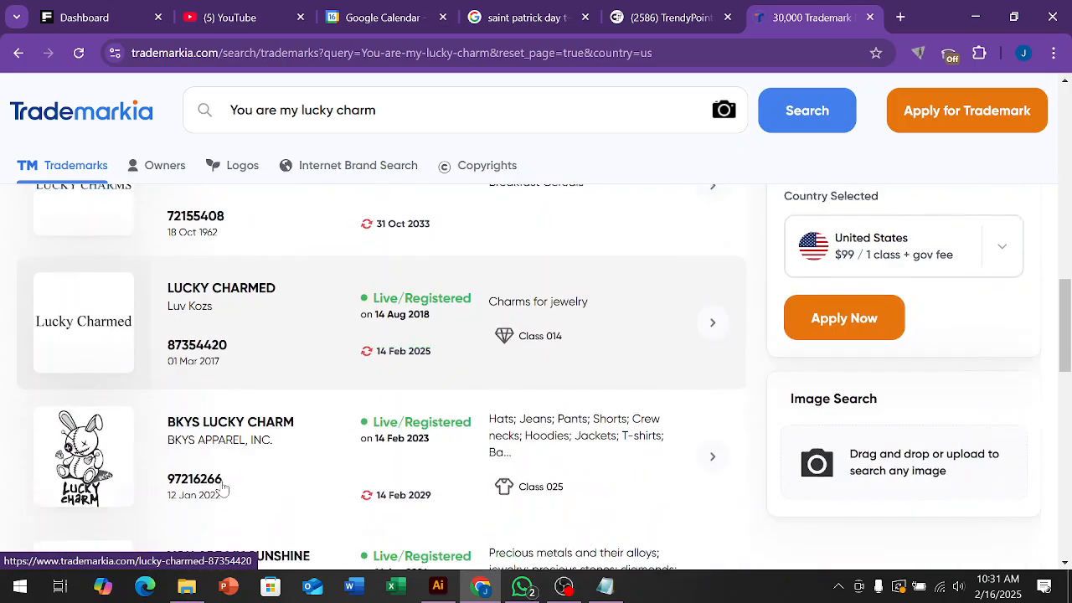
{"action": "scroll", "coordinate": [283, 421], "scroll_direction": "down", "scroll_amount": 1}
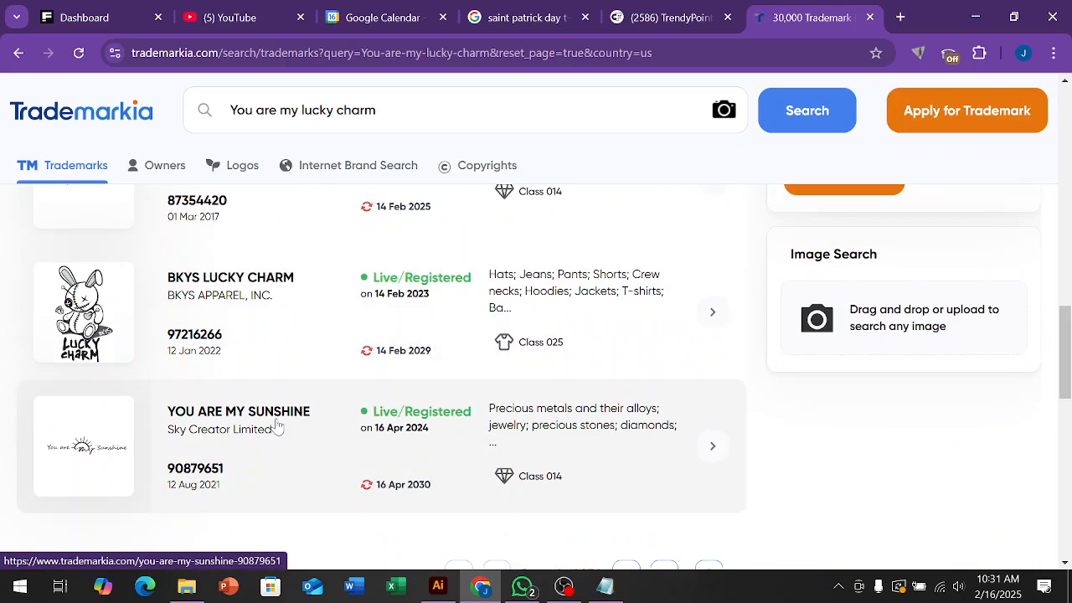
{"action": "scroll", "coordinate": [276, 425], "scroll_direction": "up", "scroll_amount": 10}
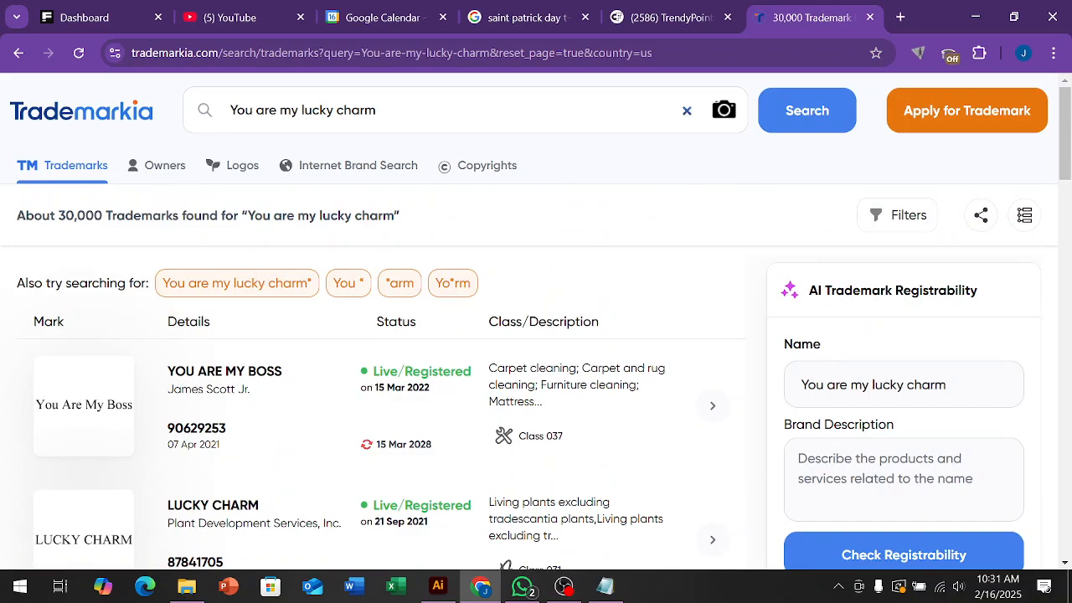
Return to the St. Patrick's Day phrase list in Illustrator and pick the phrase "lucky vibes" for checking.
{"action": "left_click", "coordinate": [433, 588]}
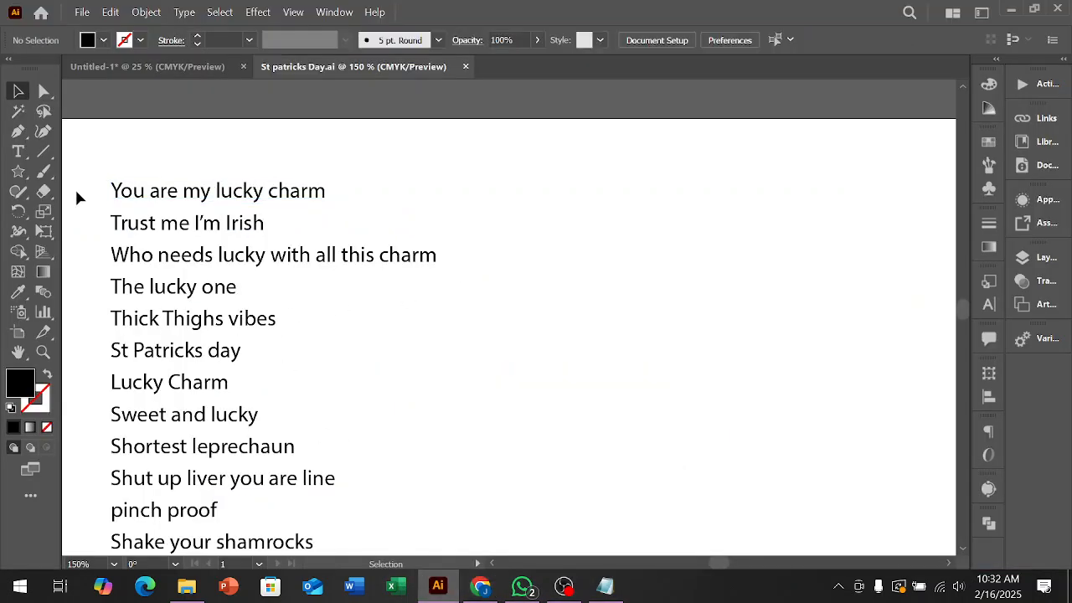
{"action": "scroll", "coordinate": [191, 193], "scroll_direction": "down", "scroll_amount": 1}
{"action": "scroll", "coordinate": [221, 353], "scroll_direction": "down", "scroll_amount": 1}
{"action": "scroll", "coordinate": [221, 357], "scroll_direction": "down", "scroll_amount": 4}
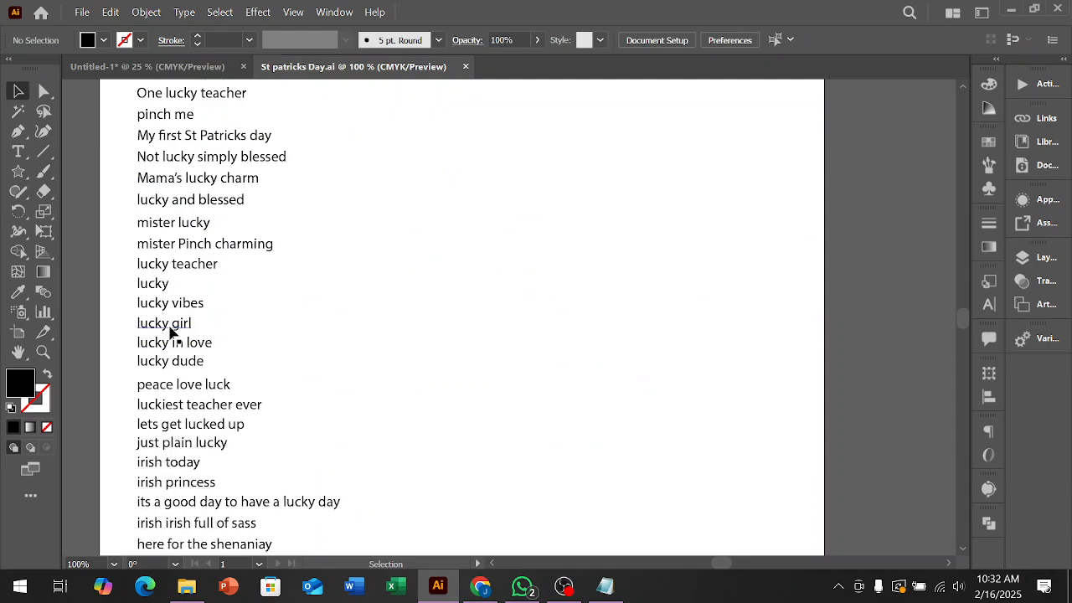
{"action": "scroll", "coordinate": [170, 331], "scroll_direction": "down", "scroll_amount": 1}
{"action": "left_click", "coordinate": [205, 282]}
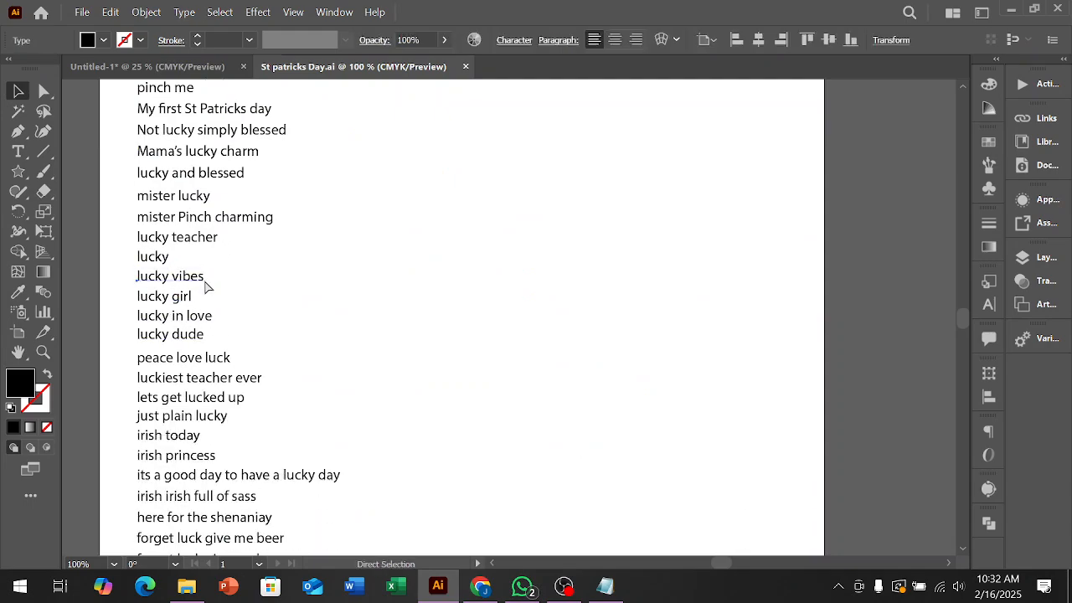
Switch to Trademarkia, replace the search phrase with "lucky vibes" and run the search.
{"action": "left_click", "coordinate": [480, 586]}
{"action": "left_click_drag", "start_coordinate": [381, 111], "coordinate": [144, 115]}
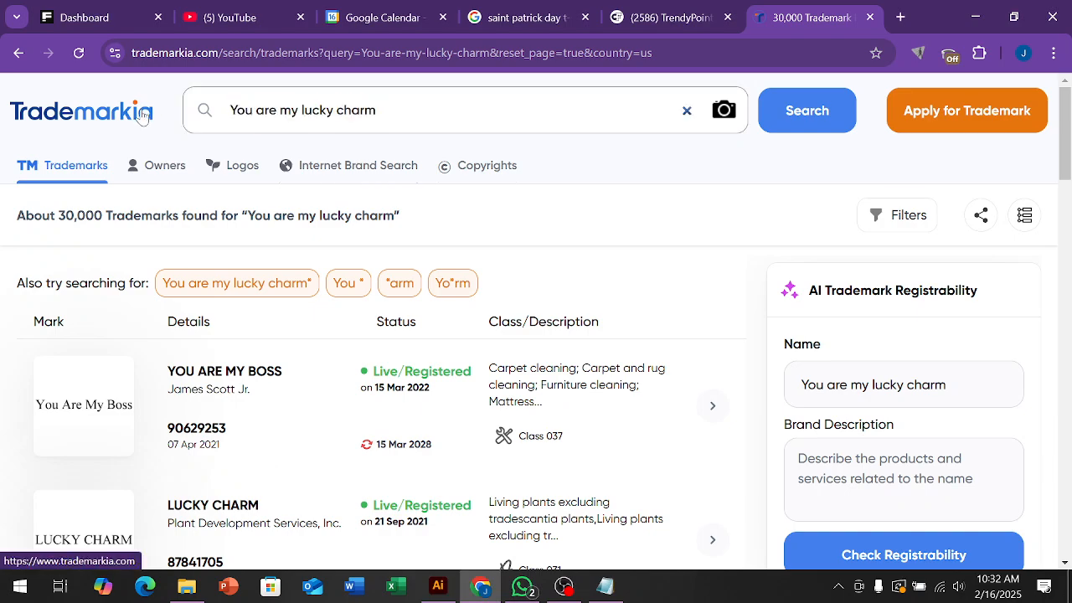
{"action": "left_click_drag", "start_coordinate": [377, 111], "coordinate": [214, 110]}
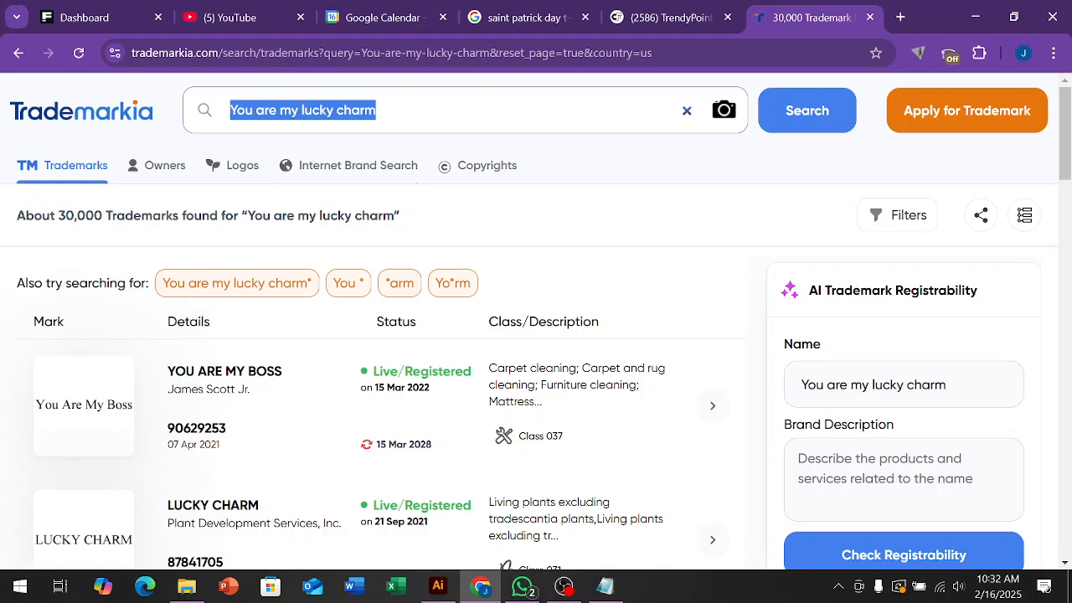
{"action": "left_click", "coordinate": [381, 110]}
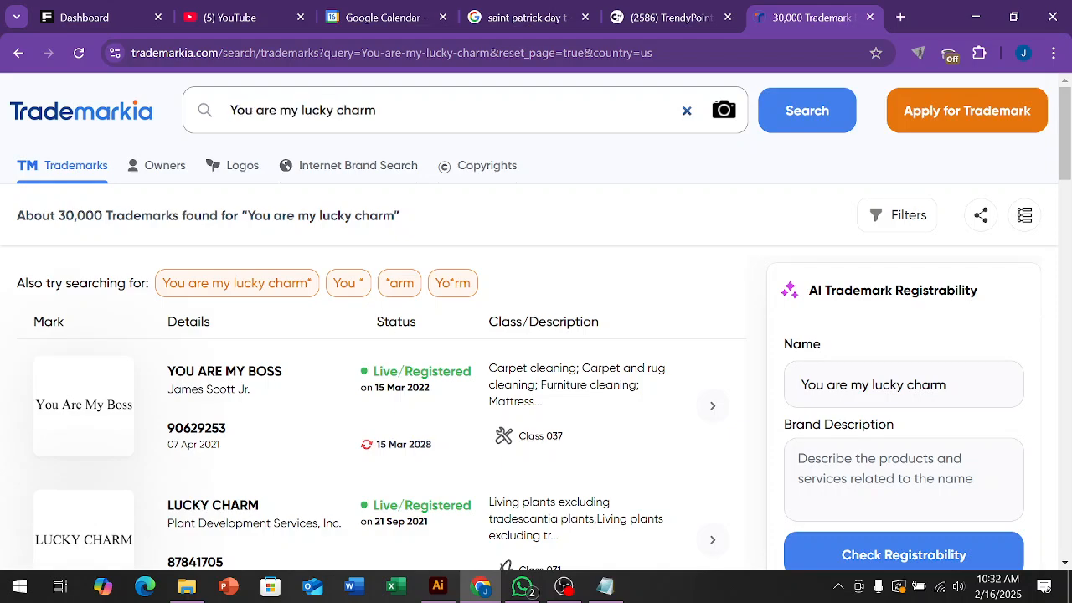
{"action": "key", "text": "ctrl+a"}
{"action": "key", "text": "ctrl+c"}
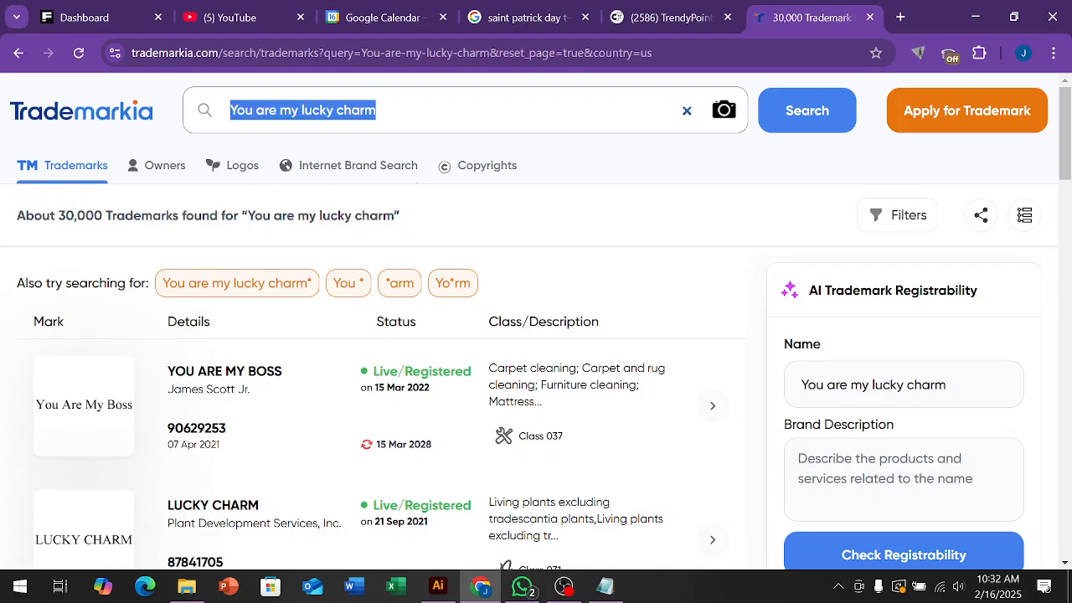
{"action": "type", "text": "lucky vibes"}
{"action": "left_click", "coordinate": [789, 122]}
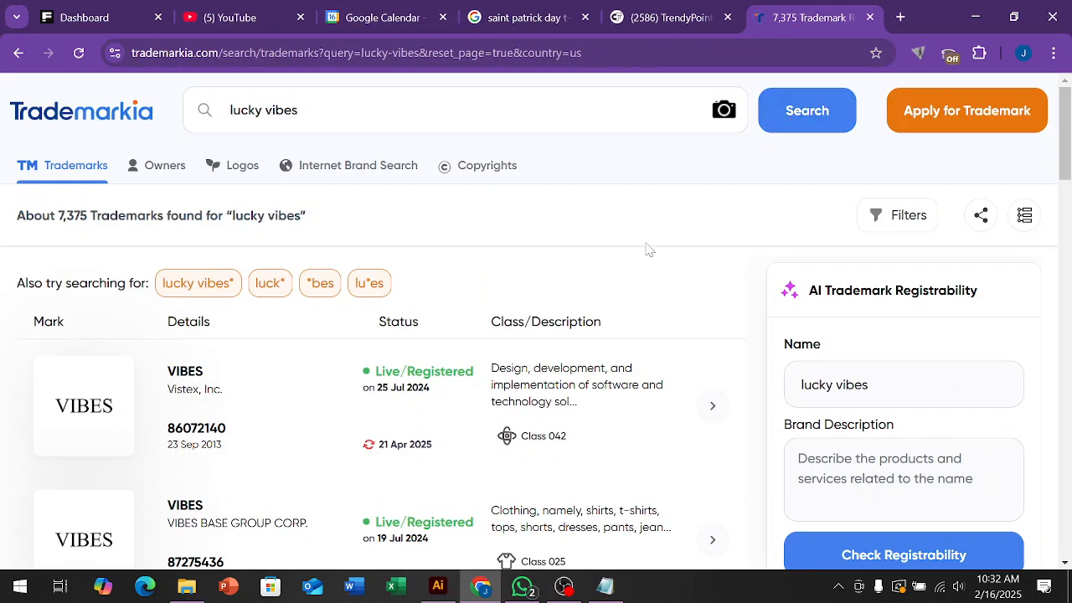
Look through the "lucky vibes" results, checking mark names, statuses and classes for conflicts with the T-shirt phrase.
{"action": "scroll", "coordinate": [371, 251], "scroll_direction": "down", "scroll_amount": 2}
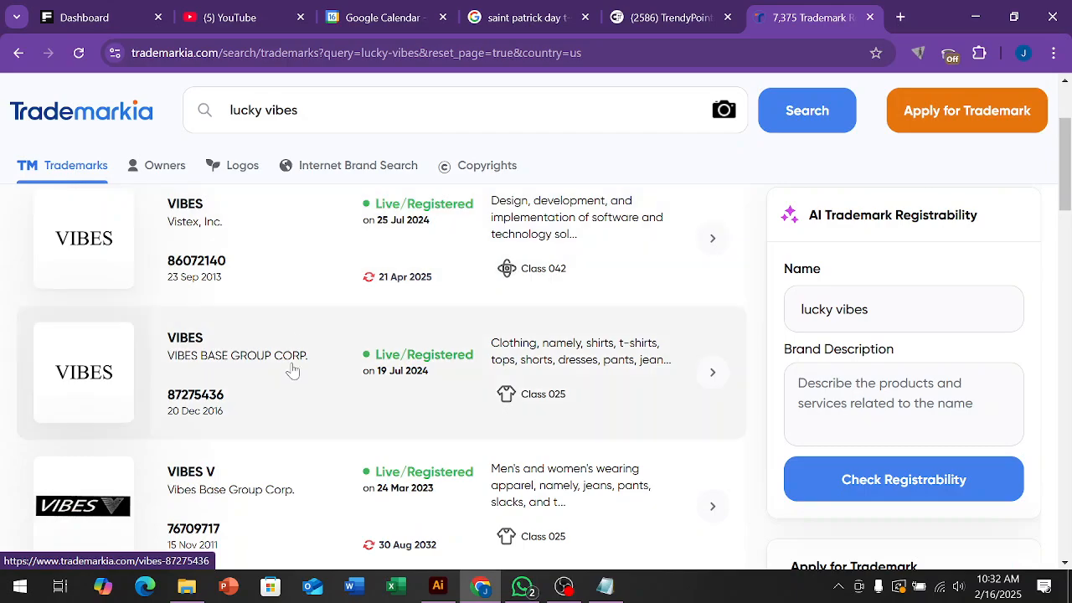
{"action": "scroll", "coordinate": [292, 363], "scroll_direction": "down", "scroll_amount": 2}
{"action": "scroll", "coordinate": [293, 379], "scroll_direction": "down", "scroll_amount": 5}
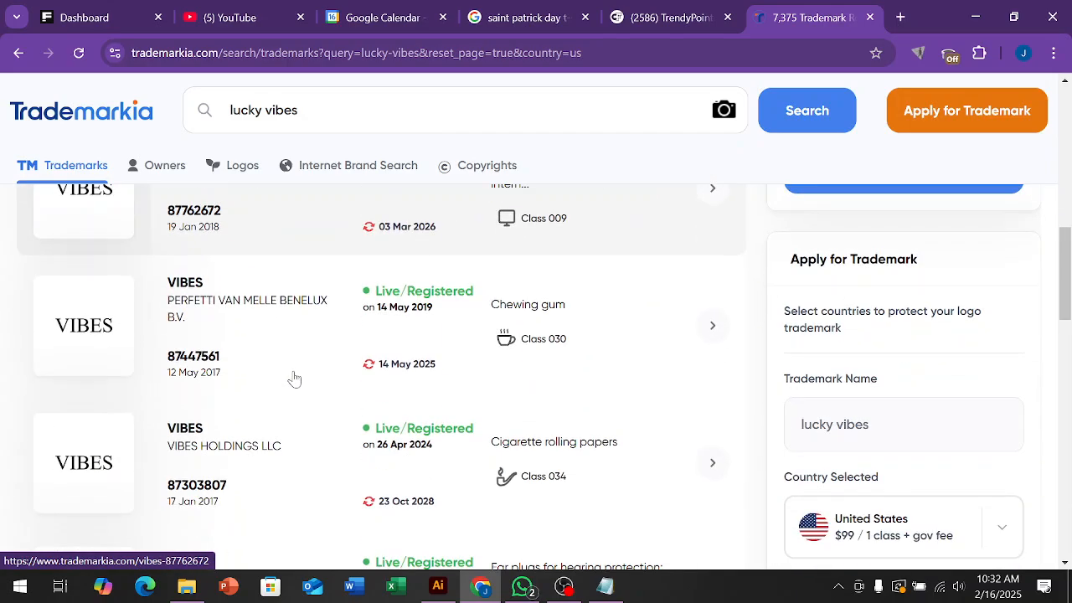
{"action": "scroll", "coordinate": [295, 377], "scroll_direction": "down", "scroll_amount": 4}
{"action": "scroll", "coordinate": [311, 399], "scroll_direction": "up", "scroll_amount": 10}
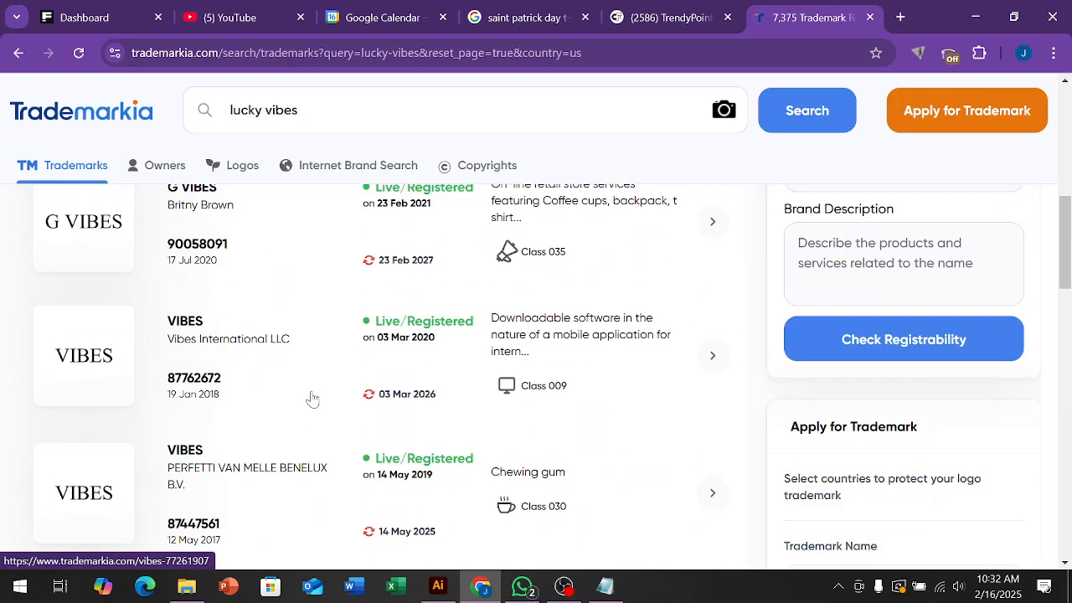
Switch back to the phrase list in Illustrator and copy the phrase "You are my lucky charm".
{"action": "scroll", "coordinate": [323, 408], "scroll_direction": "up", "scroll_amount": 1}
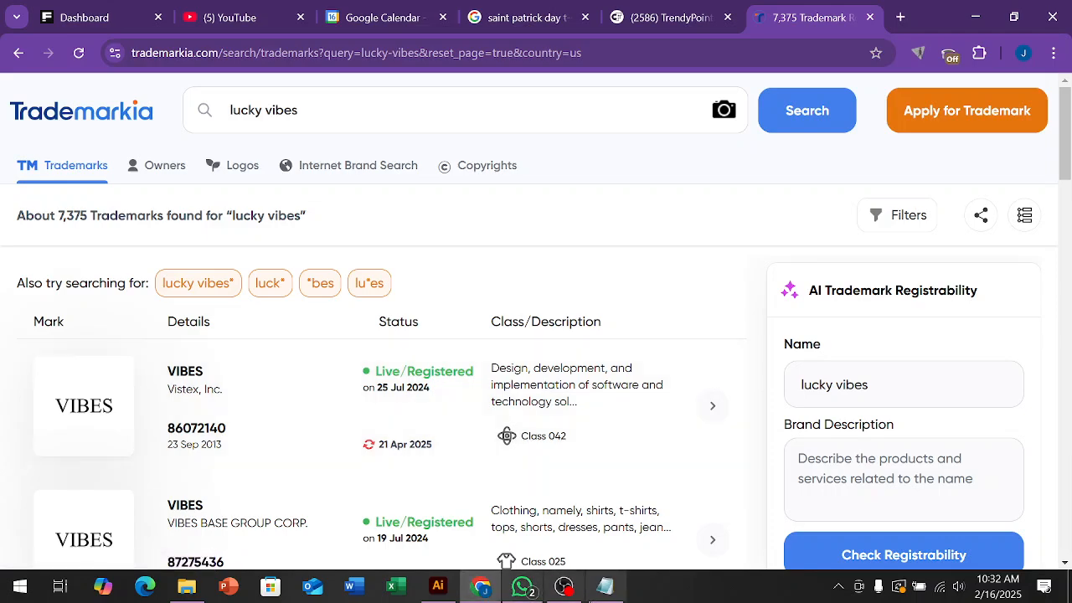
{"action": "left_click", "coordinate": [437, 586]}
{"action": "scroll", "coordinate": [332, 291], "scroll_direction": "up", "scroll_amount": 5}
{"action": "left_click", "coordinate": [209, 167]}
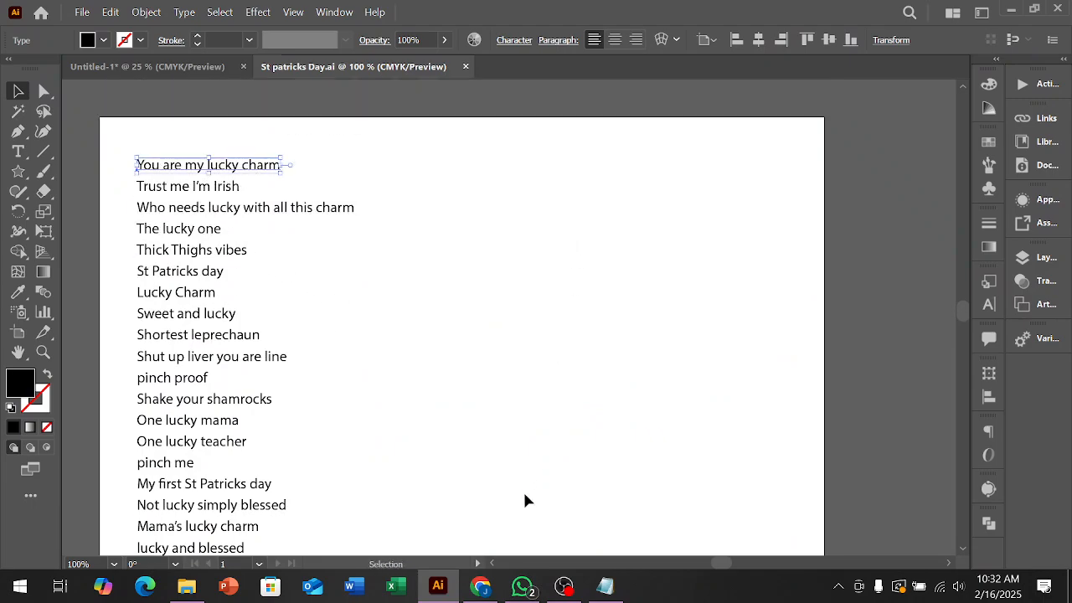
Return to the browser, close Trademarkia and search Google Images for "You are my lucky charm" in a new tab.
{"action": "left_click", "coordinate": [484, 585]}
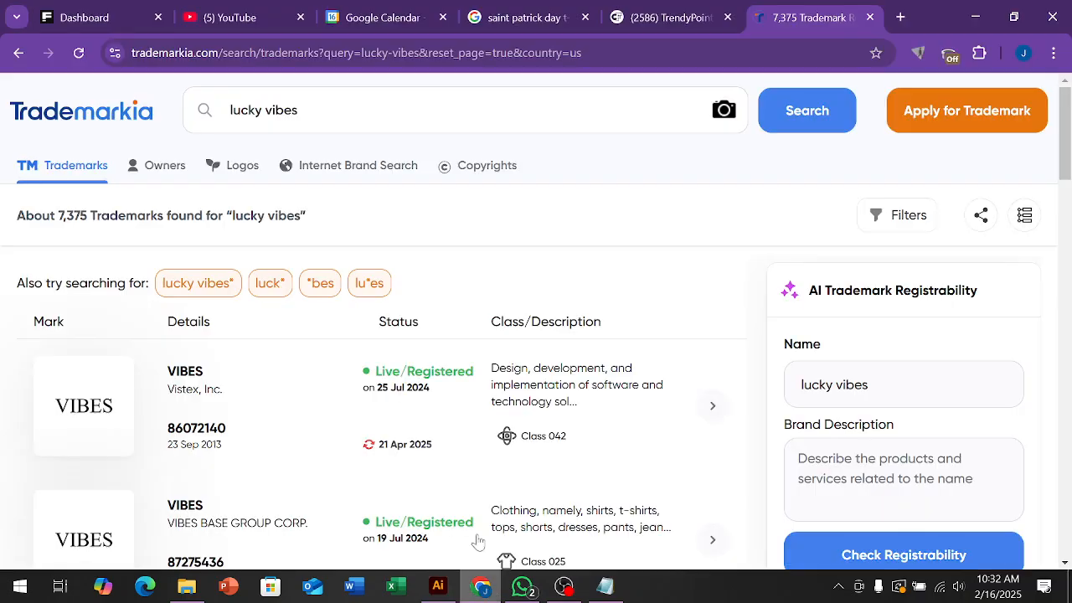
{"action": "left_click", "coordinate": [204, 107]}
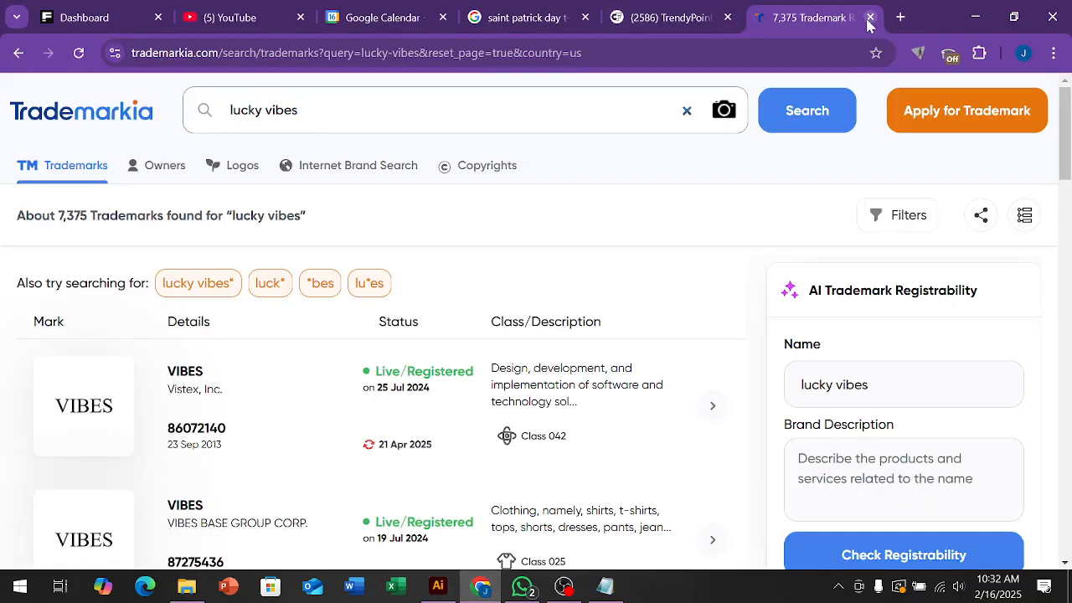
{"action": "left_click", "coordinate": [869, 18]}
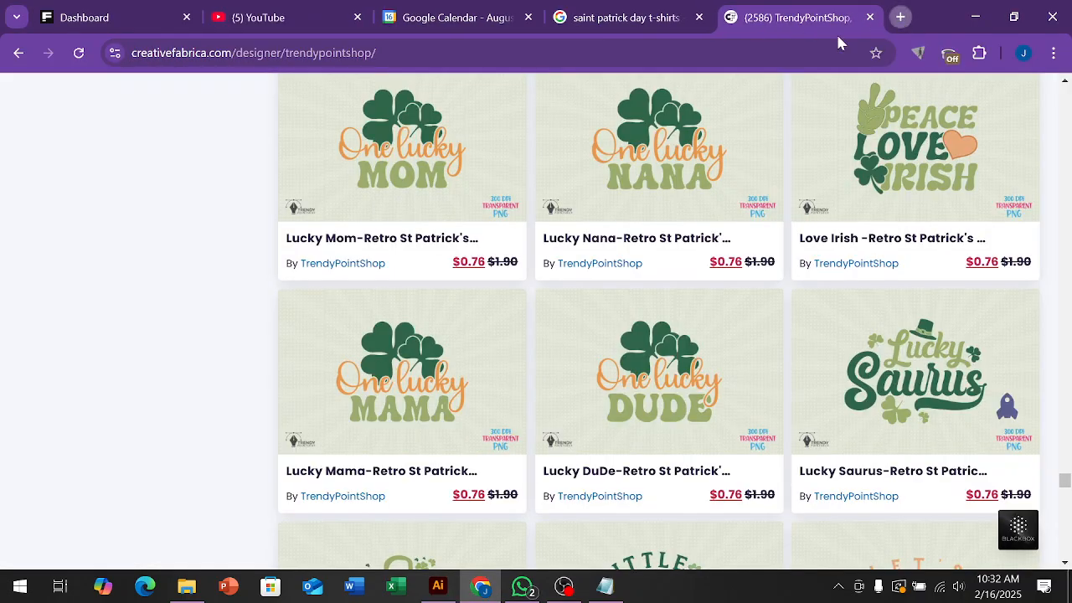
{"action": "left_click", "coordinate": [900, 17]}
{"action": "key", "text": "ctrl+v"}
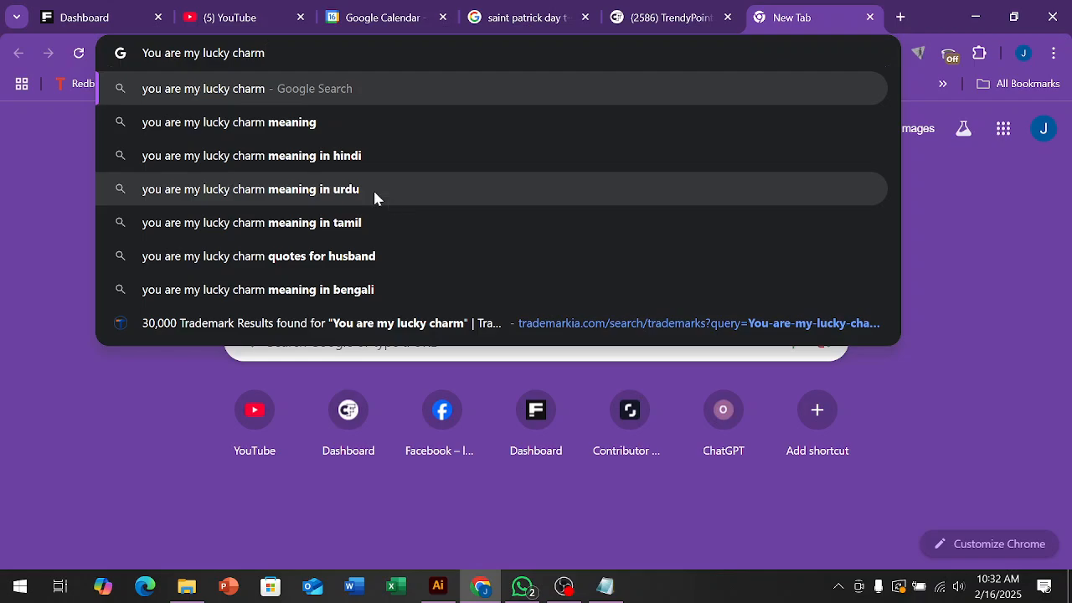
{"action": "key", "text": "Return"}
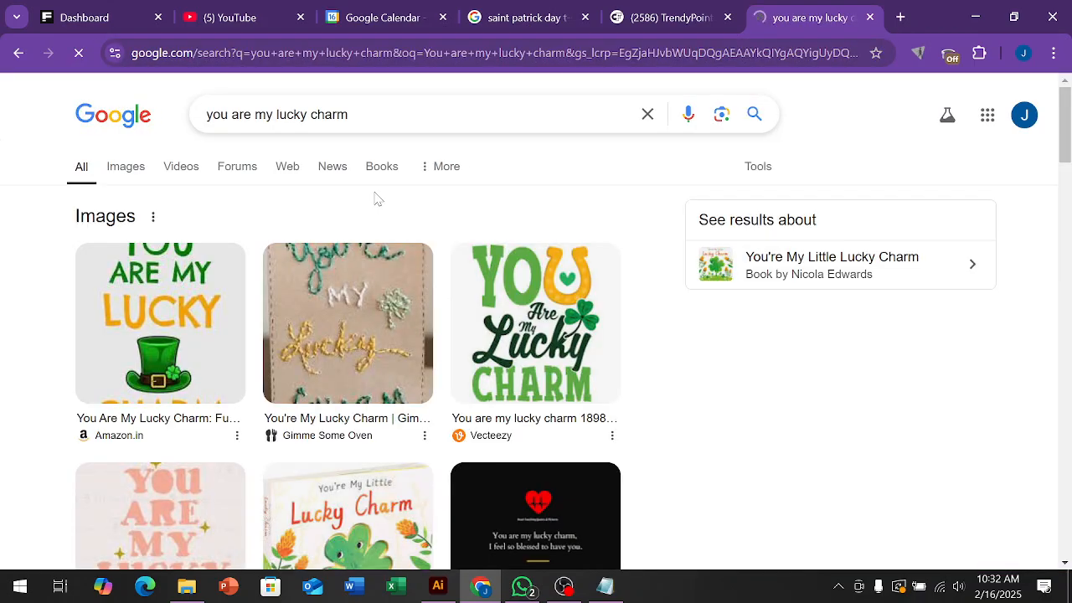
{"action": "left_click", "coordinate": [126, 172]}
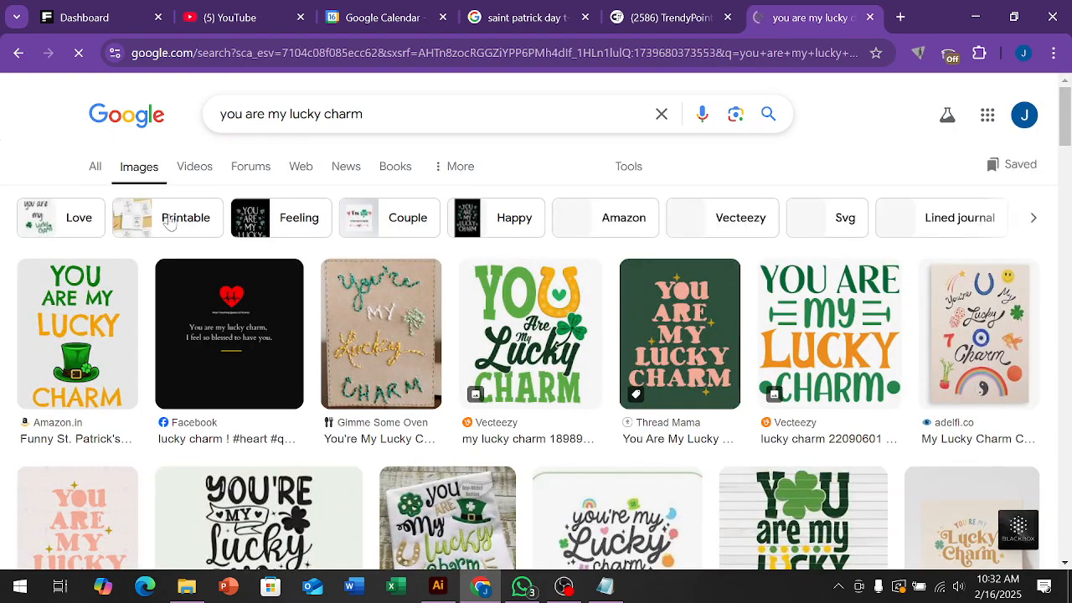
Browse the "you are my lucky charm" image results for design inspiration, comparing lettering styles, layouts and St. Patrick's Day motifs.
{"action": "scroll", "coordinate": [11, 236], "scroll_direction": "down", "scroll_amount": 1}
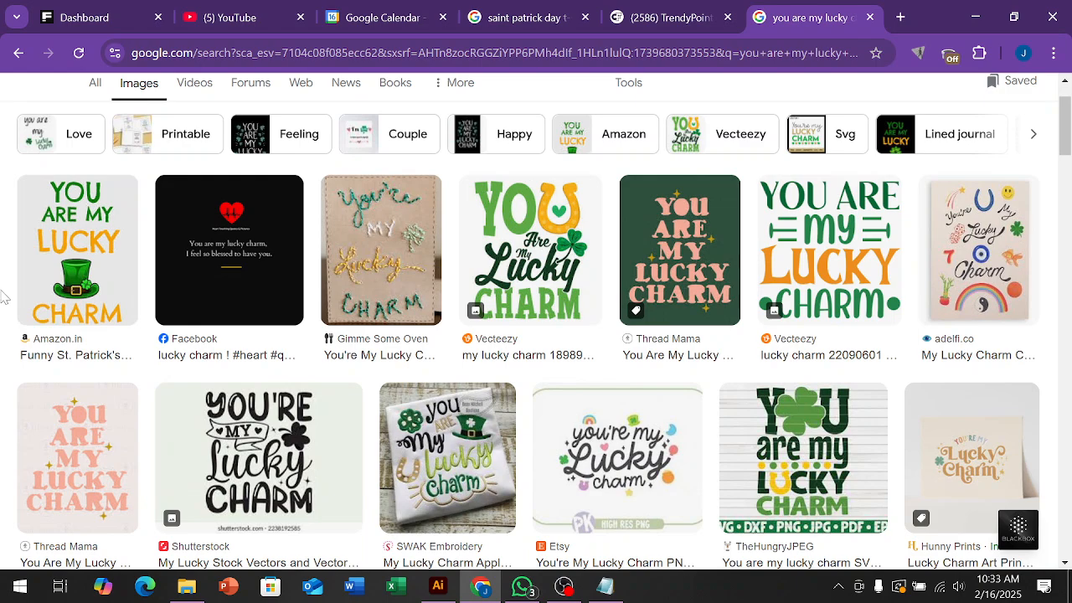
{"action": "scroll", "coordinate": [7, 296], "scroll_direction": "down", "scroll_amount": 1}
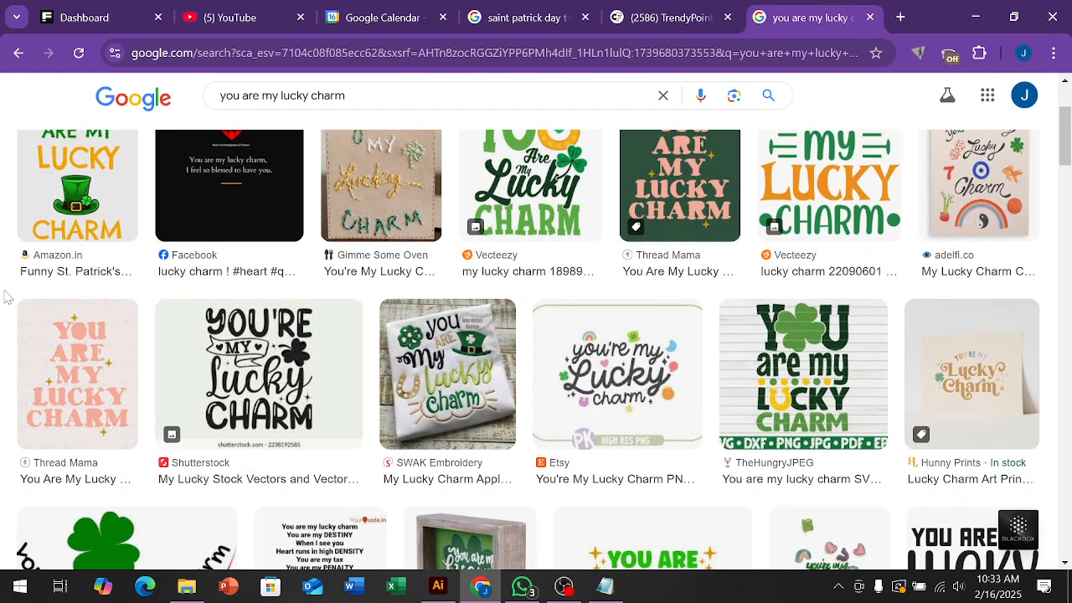
{"action": "scroll", "coordinate": [6, 297], "scroll_direction": "down", "scroll_amount": 1}
{"action": "scroll", "coordinate": [7, 297], "scroll_direction": "down", "scroll_amount": 1}
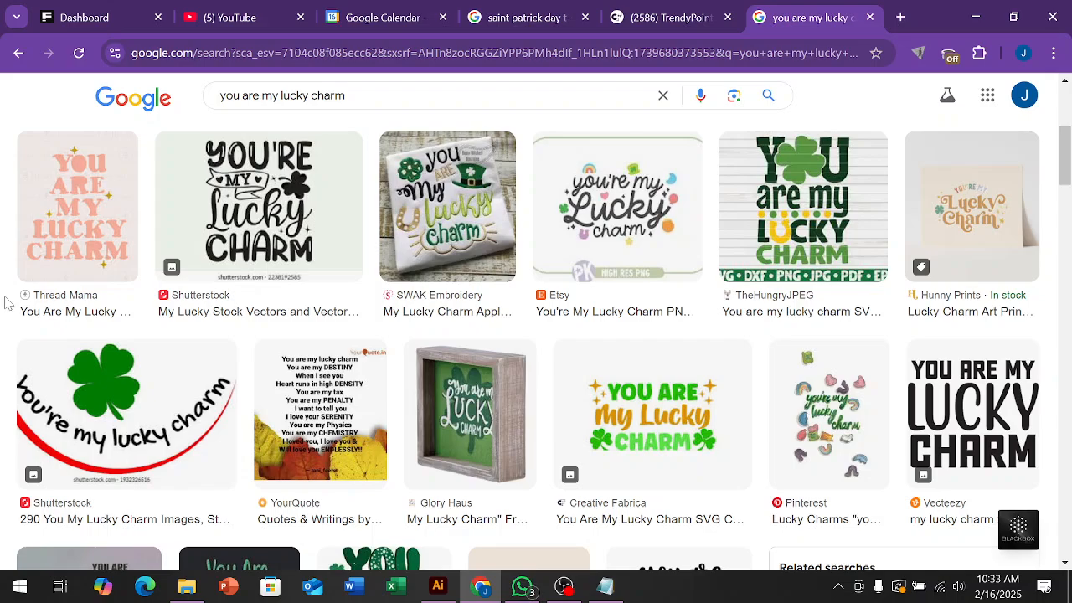
{"action": "scroll", "coordinate": [7, 303], "scroll_direction": "down", "scroll_amount": 4}
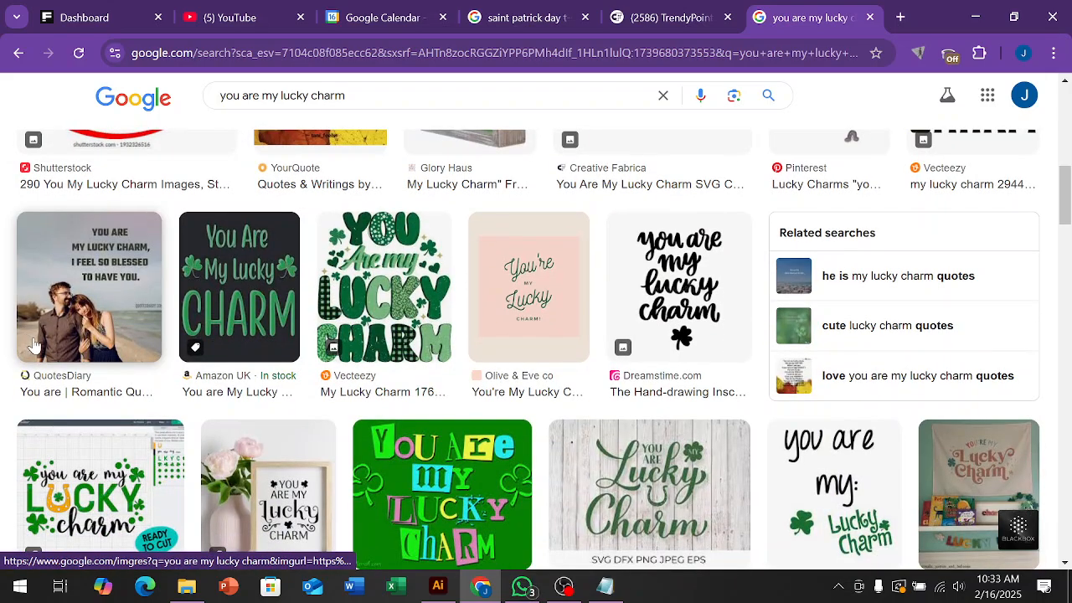
{"action": "scroll", "coordinate": [33, 345], "scroll_direction": "down", "scroll_amount": 3}
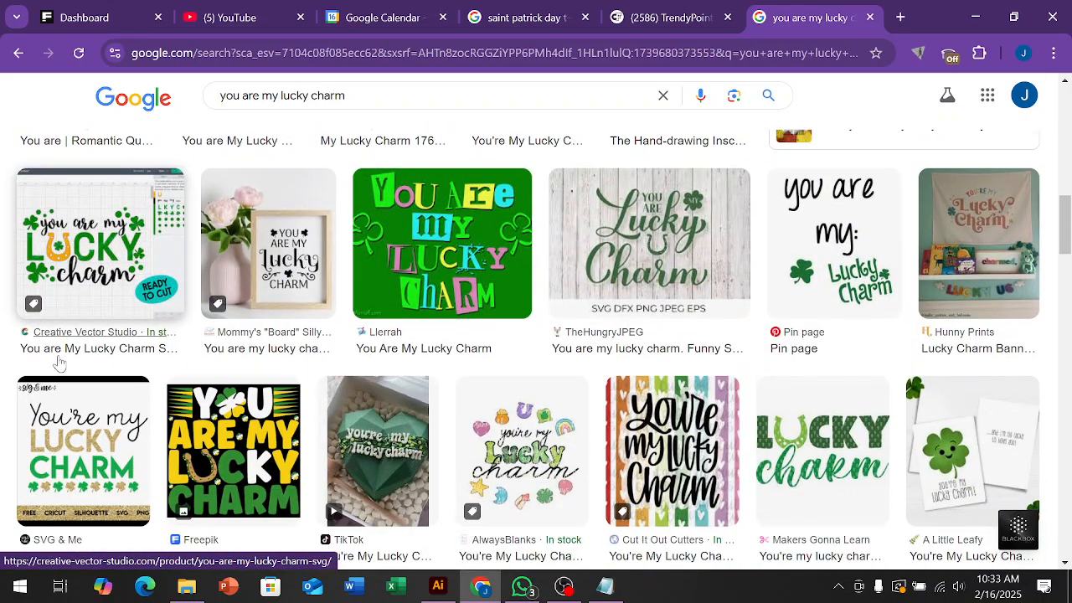
{"action": "scroll", "coordinate": [57, 362], "scroll_direction": "down", "scroll_amount": 1}
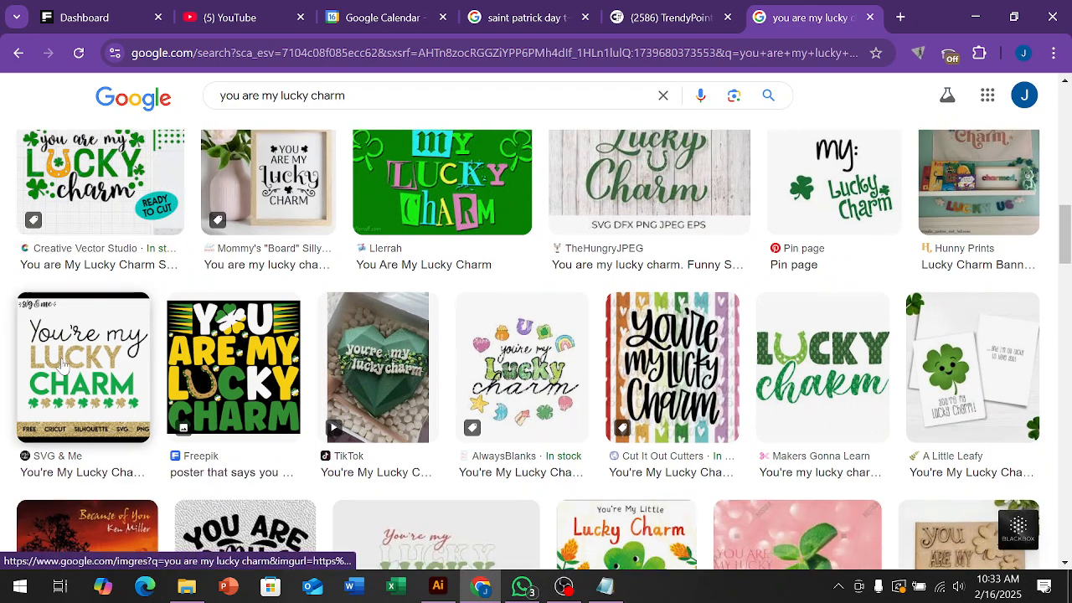
{"action": "scroll", "coordinate": [60, 362], "scroll_direction": "down", "scroll_amount": 2}
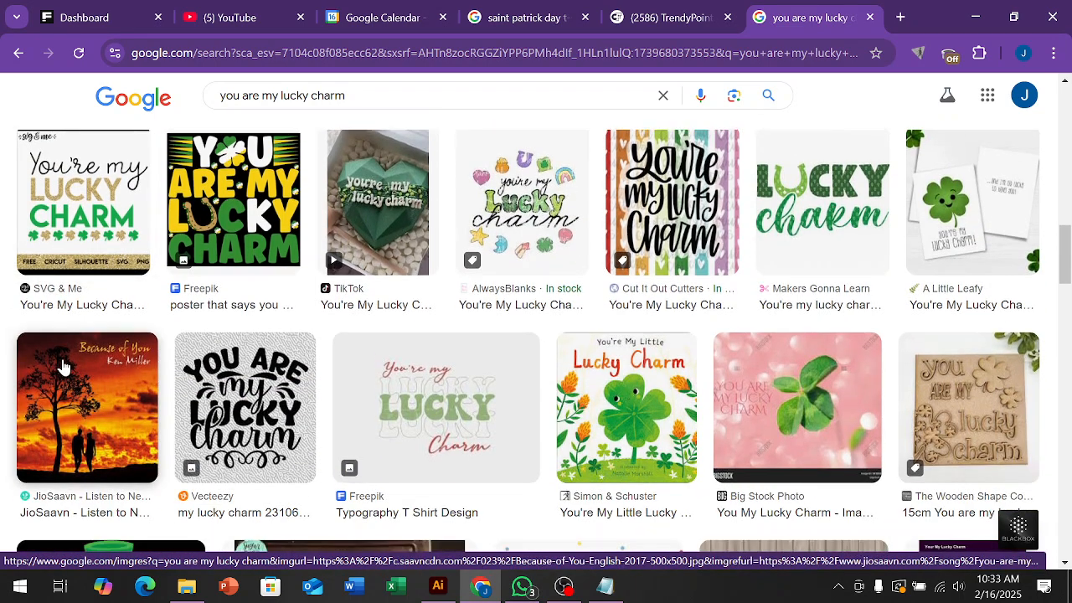
{"action": "scroll", "coordinate": [64, 366], "scroll_direction": "down", "scroll_amount": 1}
{"action": "scroll", "coordinate": [64, 366], "scroll_direction": "down", "scroll_amount": 1}
{"action": "scroll", "coordinate": [68, 366], "scroll_direction": "up", "scroll_amount": 10}
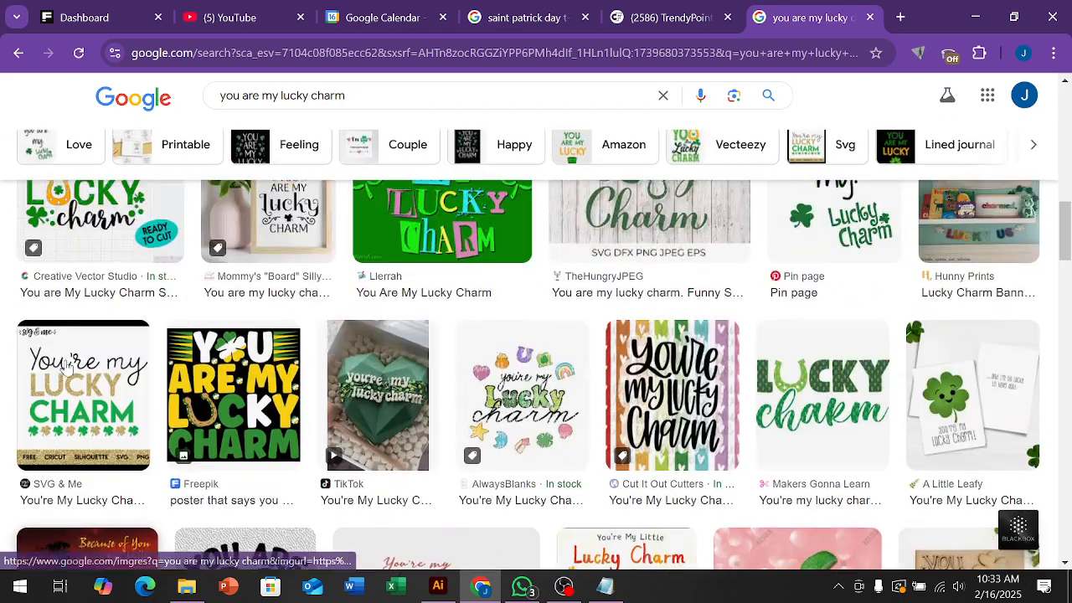
{"action": "scroll", "coordinate": [72, 366], "scroll_direction": "up", "scroll_amount": 5}
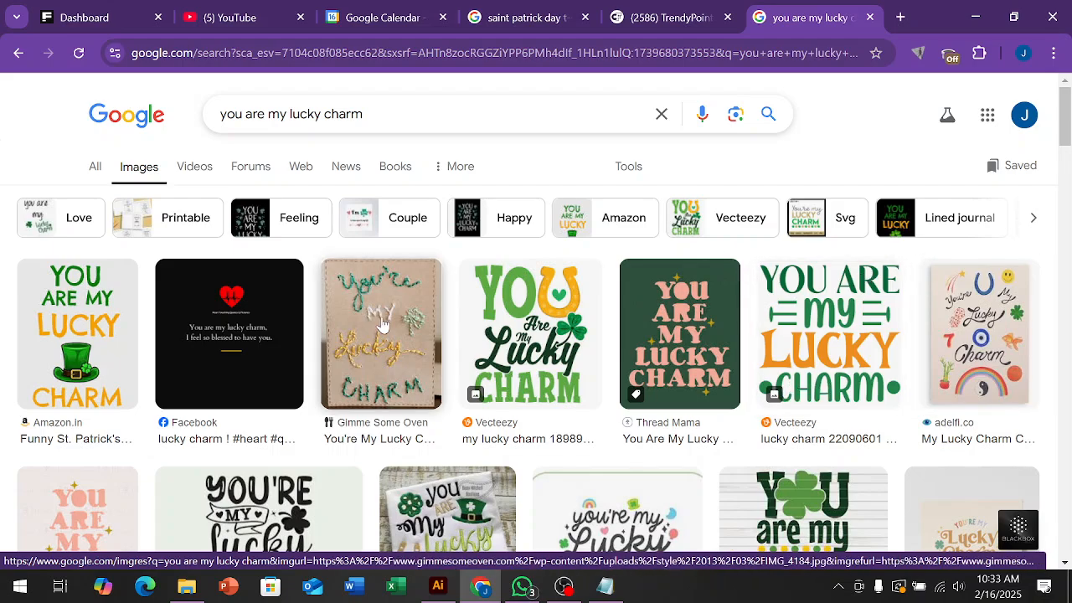
{"action": "scroll", "coordinate": [383, 322], "scroll_direction": "down", "scroll_amount": 1}
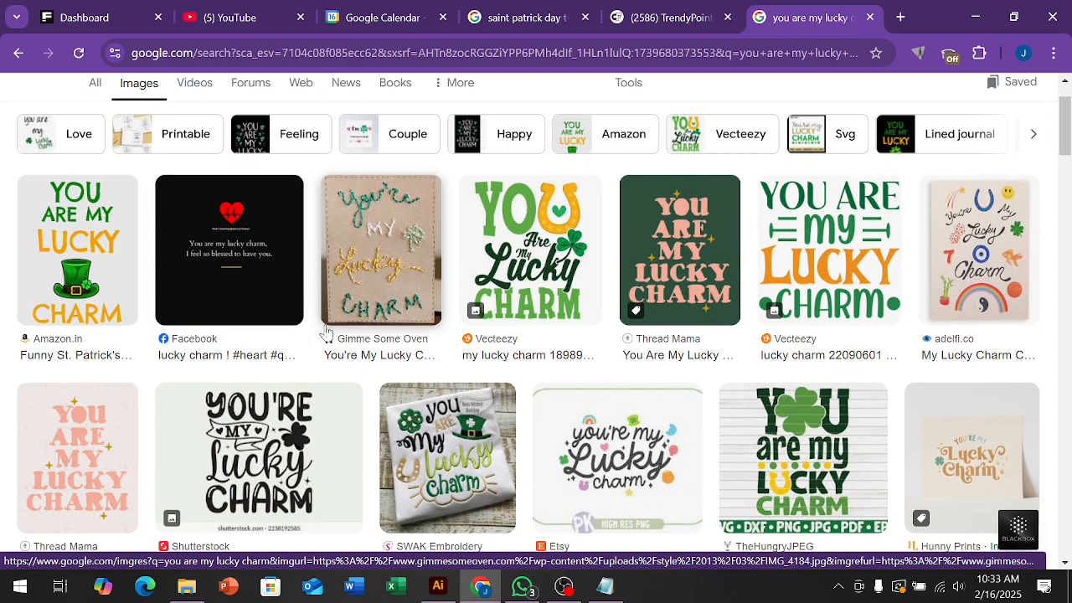
{"action": "scroll", "coordinate": [328, 328], "scroll_direction": "up", "scroll_amount": 1}
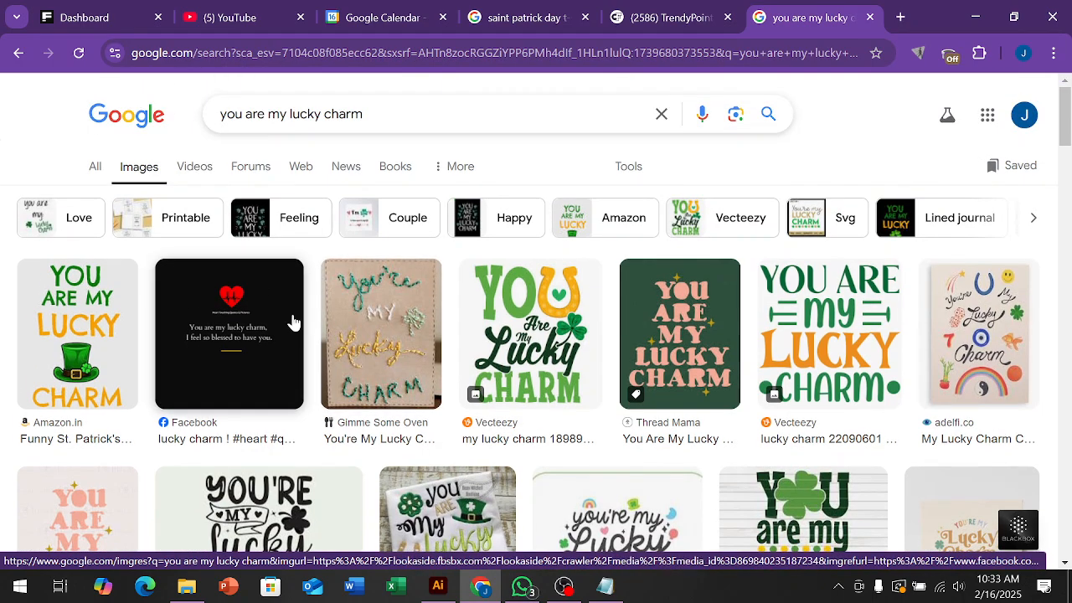
{"action": "scroll", "coordinate": [293, 322], "scroll_direction": "down", "scroll_amount": 1}
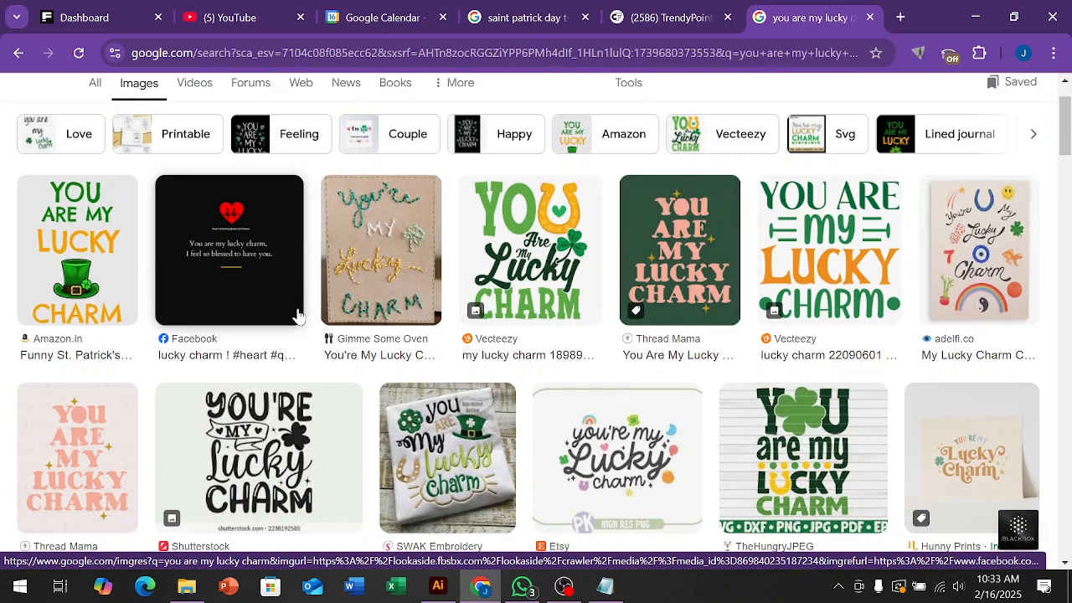
{"action": "scroll", "coordinate": [298, 315], "scroll_direction": "up", "scroll_amount": 1}
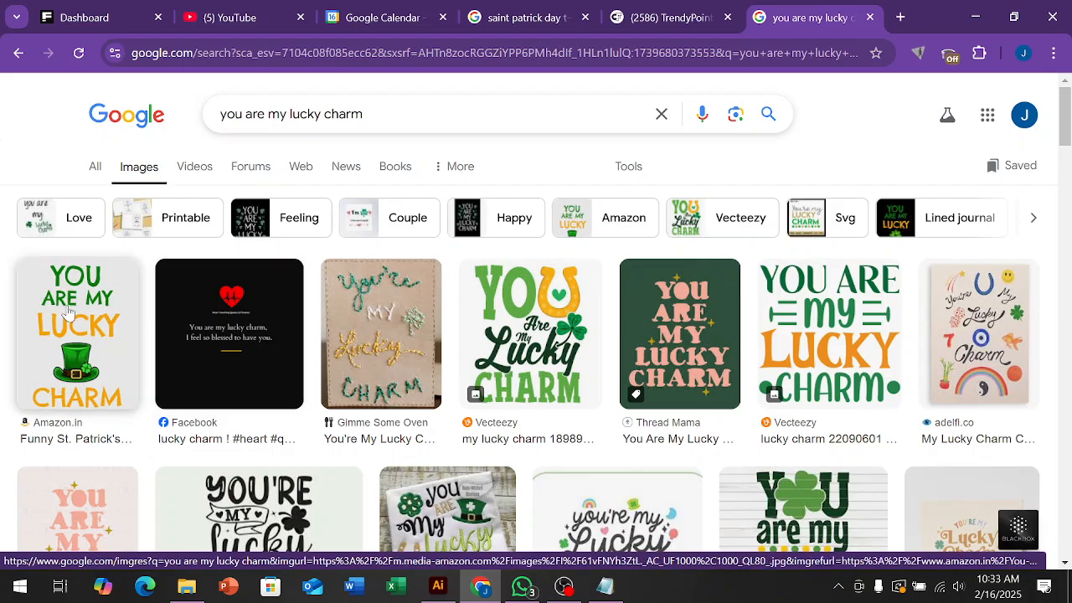
{"action": "scroll", "coordinate": [151, 301], "scroll_direction": "down", "scroll_amount": 1}
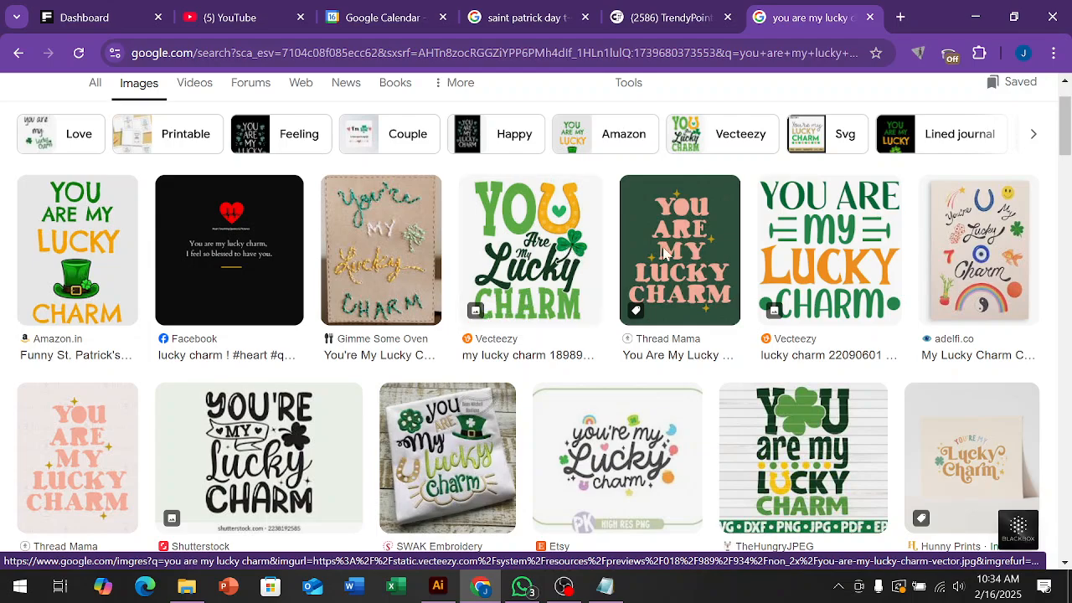
{"action": "scroll", "coordinate": [587, 262], "scroll_direction": "down", "scroll_amount": 1}
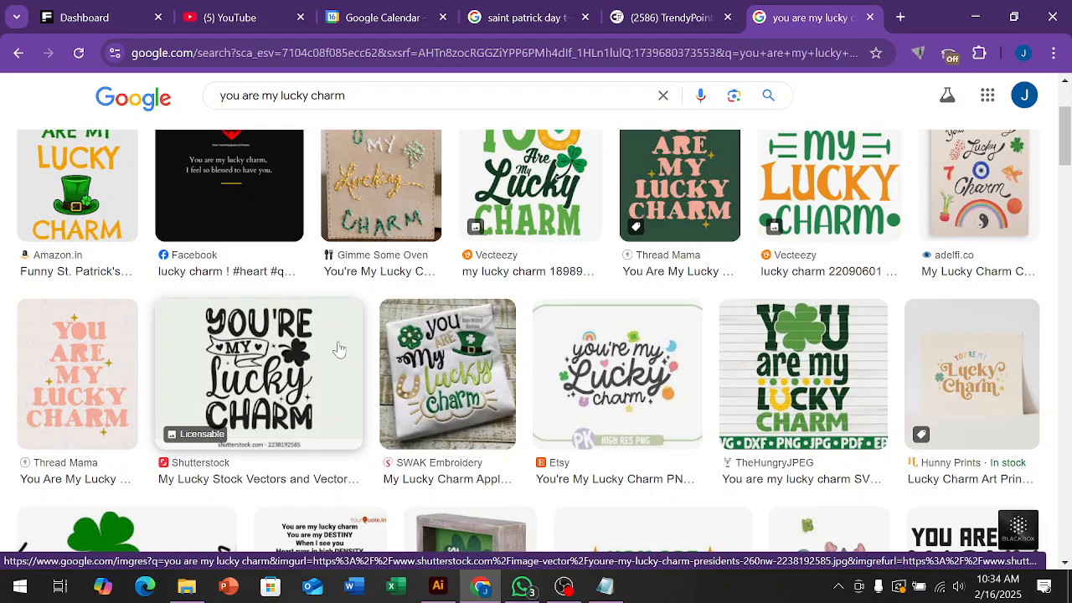
Preview the Shutterstock "You're My Lucky Charm" lettering design with the black clover and copy its image.
{"action": "left_click", "coordinate": [259, 358]}
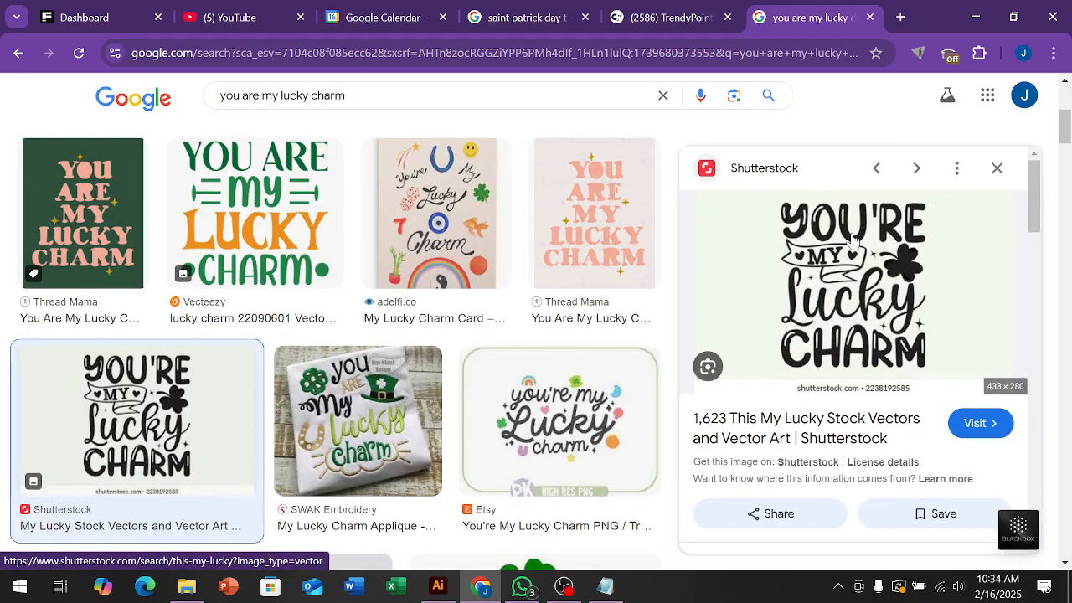
{"action": "right_click", "coordinate": [833, 238]}
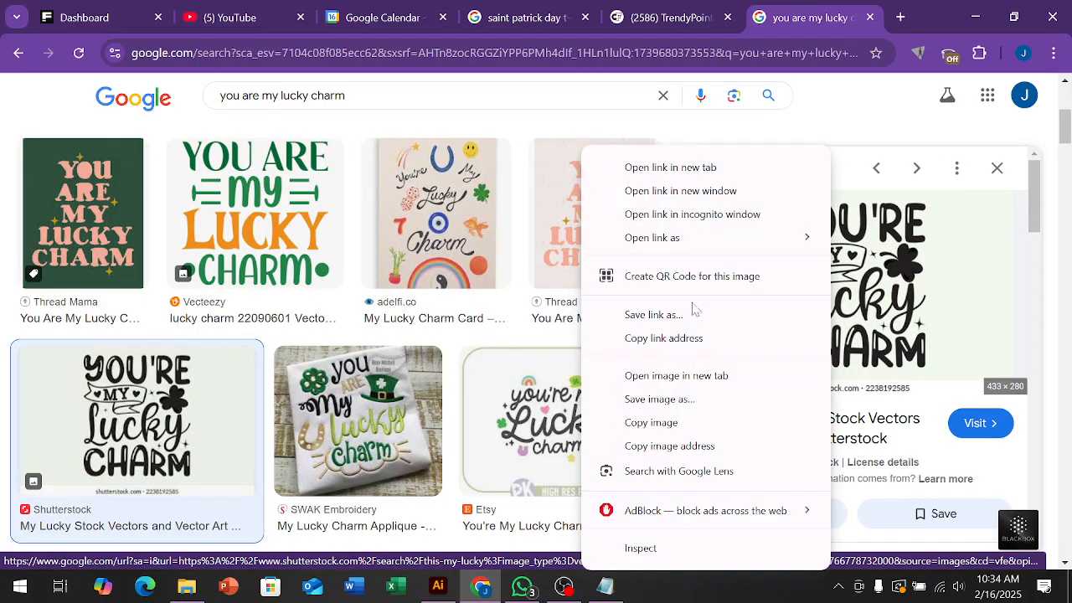
{"action": "left_click", "coordinate": [668, 425]}
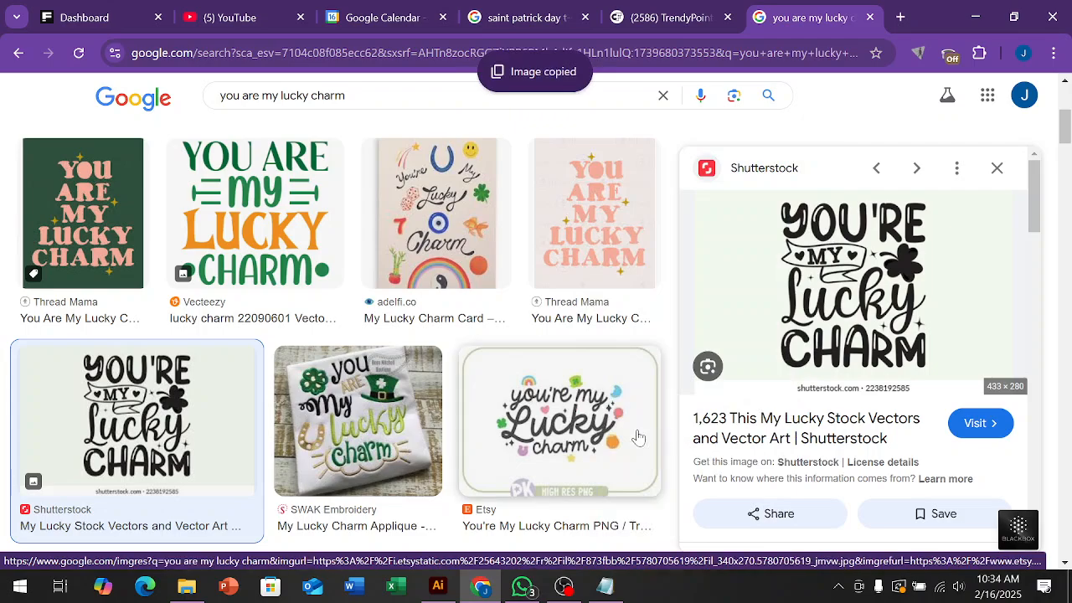
Switch to File Explorer and copy the Illustrator file Work place22 from the E: pen drive.
{"action": "left_click", "coordinate": [438, 586]}
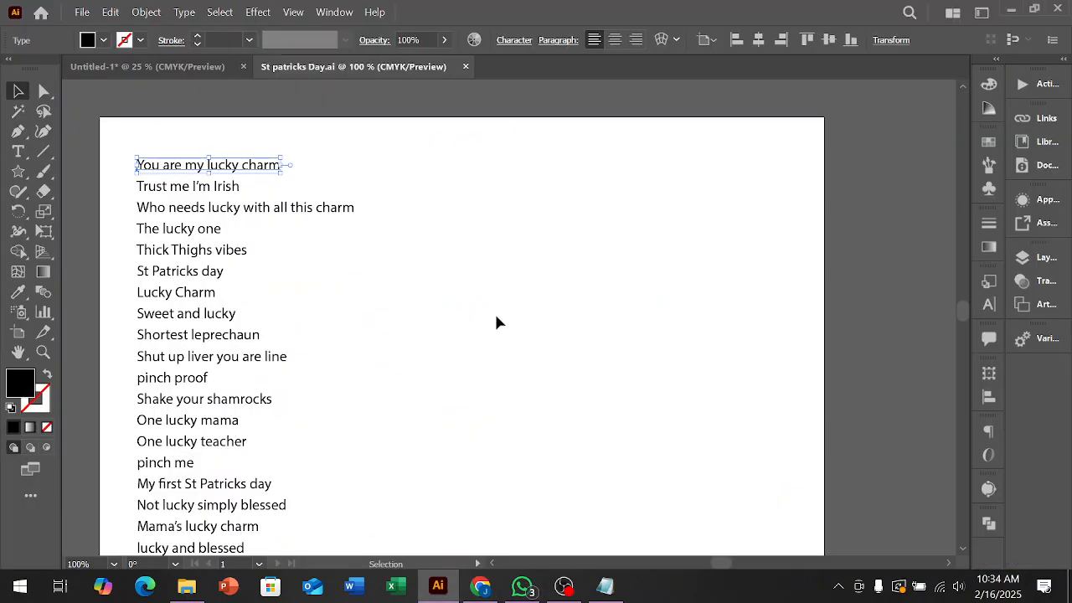
{"action": "left_click", "coordinate": [183, 588]}
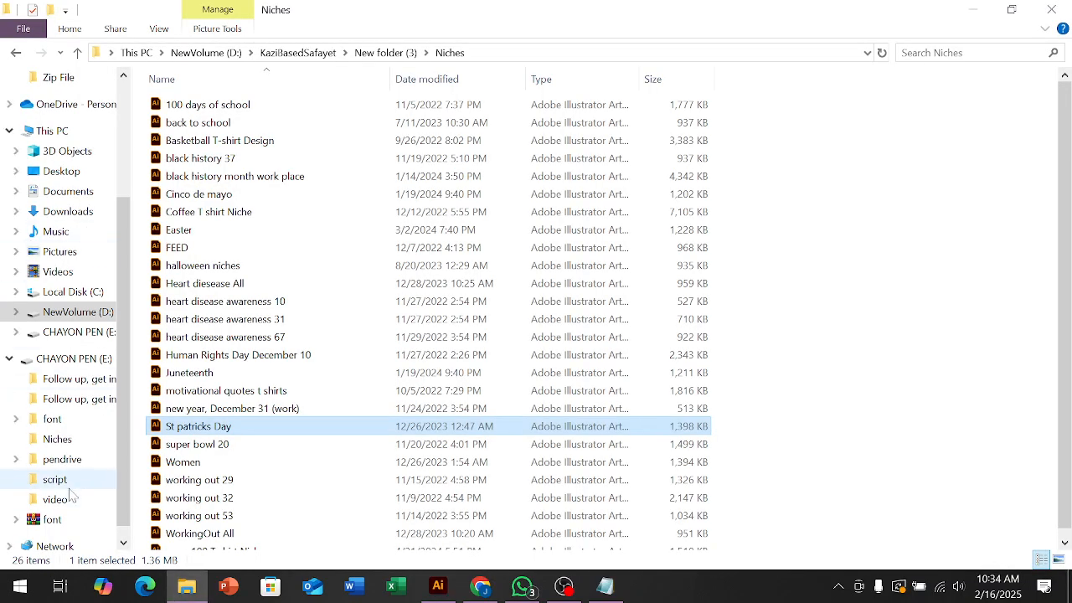
{"action": "left_click", "coordinate": [73, 360]}
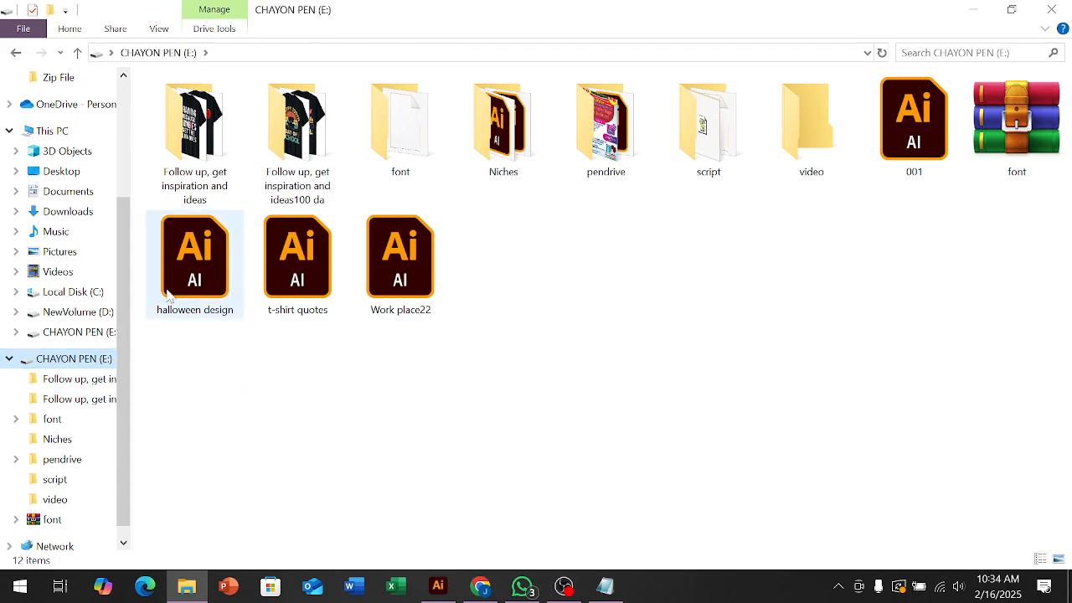
{"action": "left_click", "coordinate": [417, 300]}
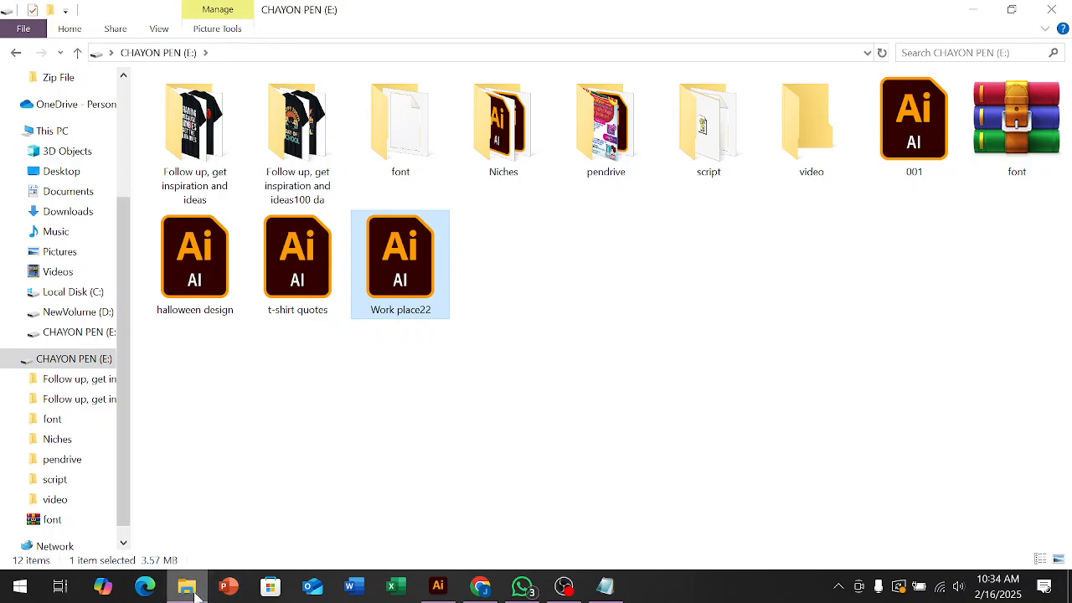
Paste Work place22 into New folder (3) on the D: drive and open it in Illustrator.
{"action": "left_click", "coordinate": [78, 315]}
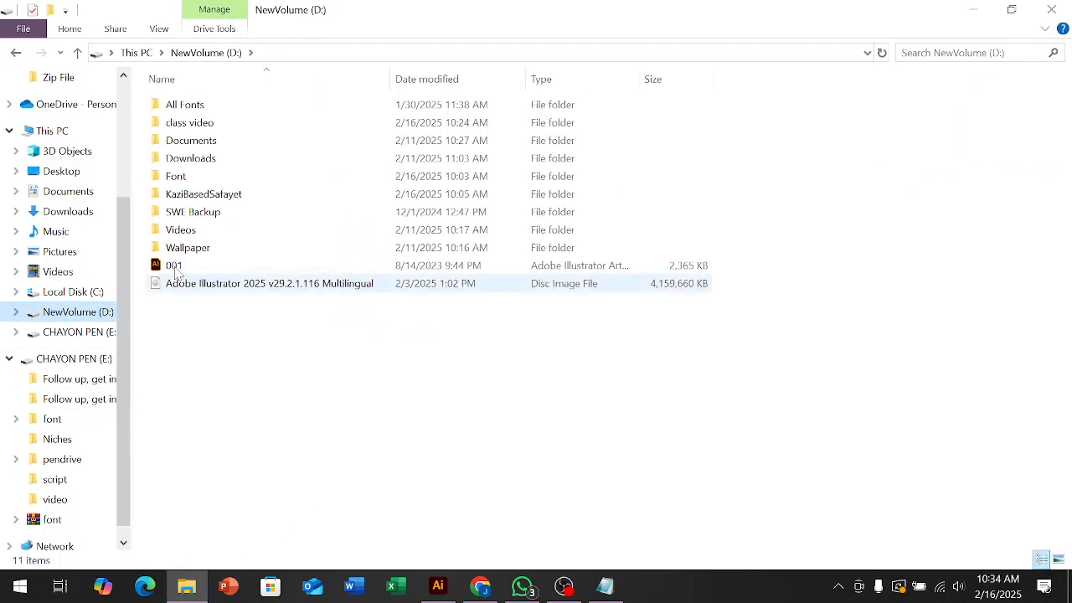
{"action": "double_click", "coordinate": [201, 192]}
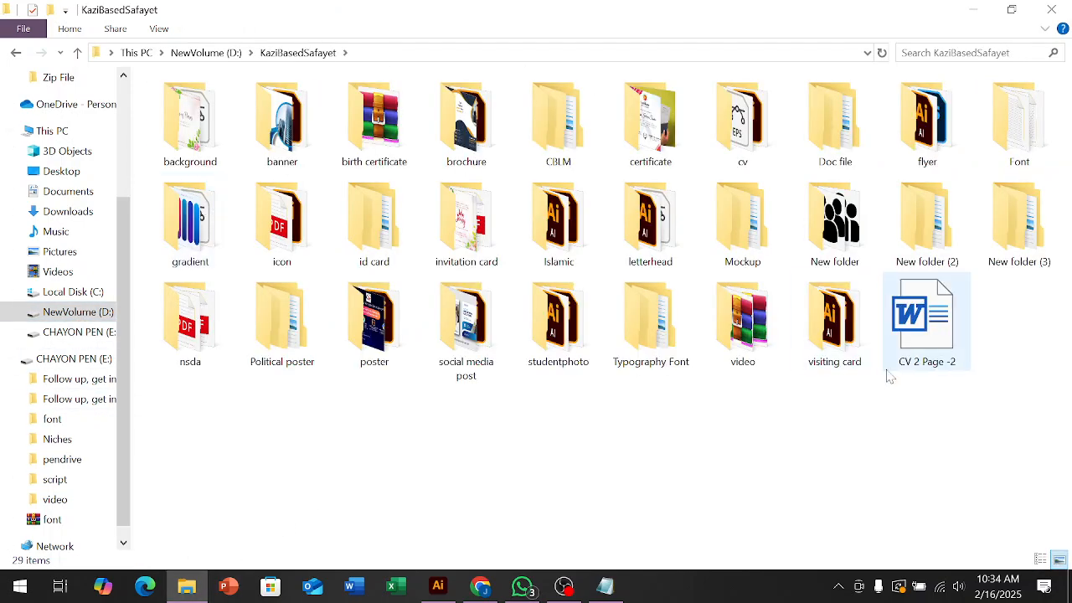
{"action": "double_click", "coordinate": [1022, 243]}
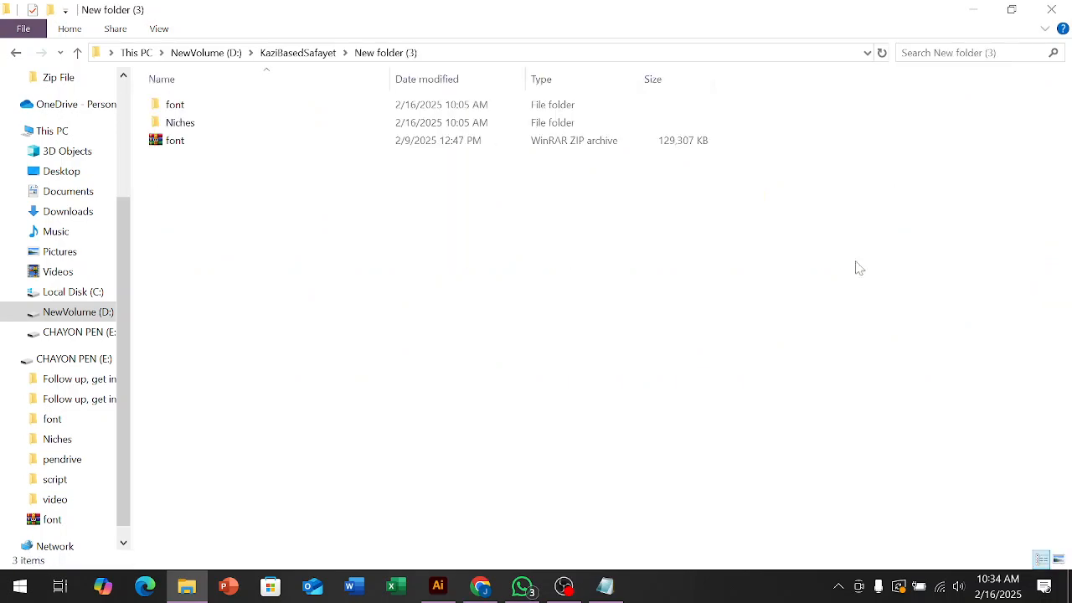
{"action": "key", "text": "ctrl+v"}
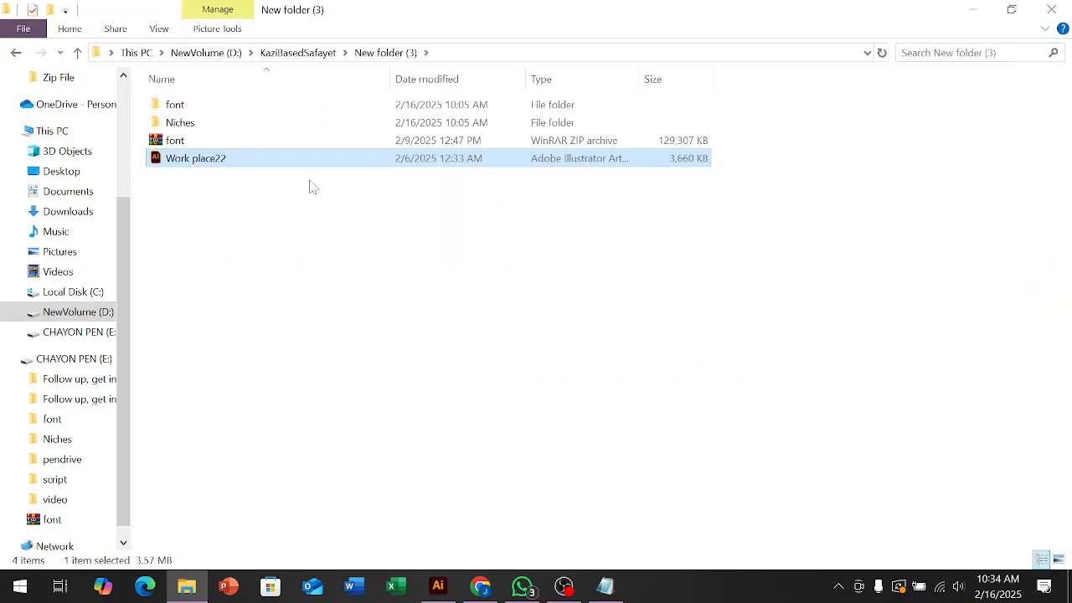
{"action": "key", "text": "alt+Tab"}
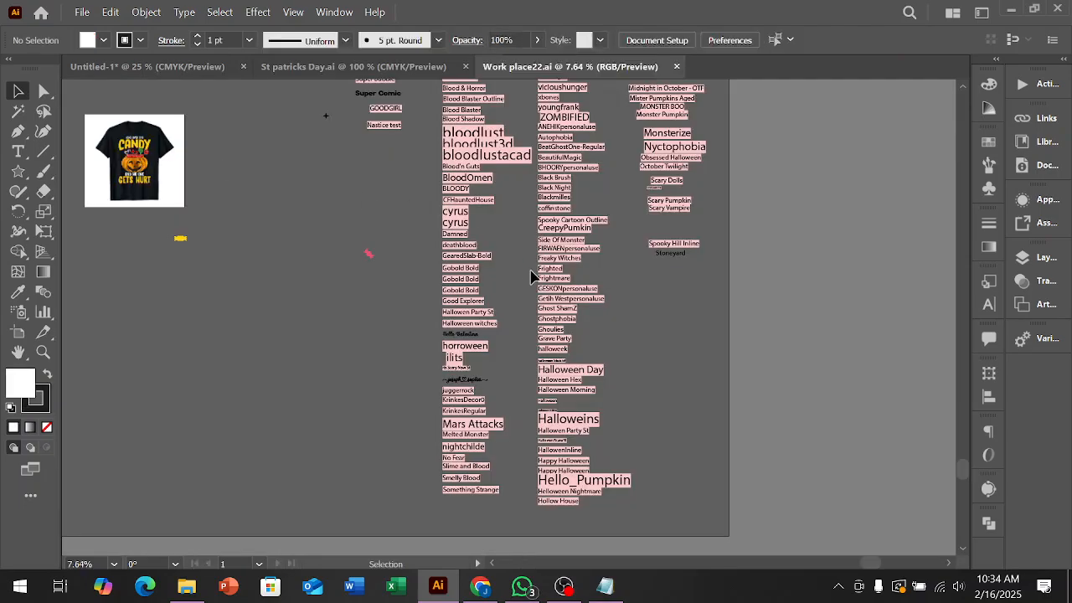
Examine the Halloween phrase list, graphics, reference designs and font-name samples across the Work place22 artboard.
{"action": "scroll", "coordinate": [572, 355], "scroll_direction": "up", "scroll_amount": 4}
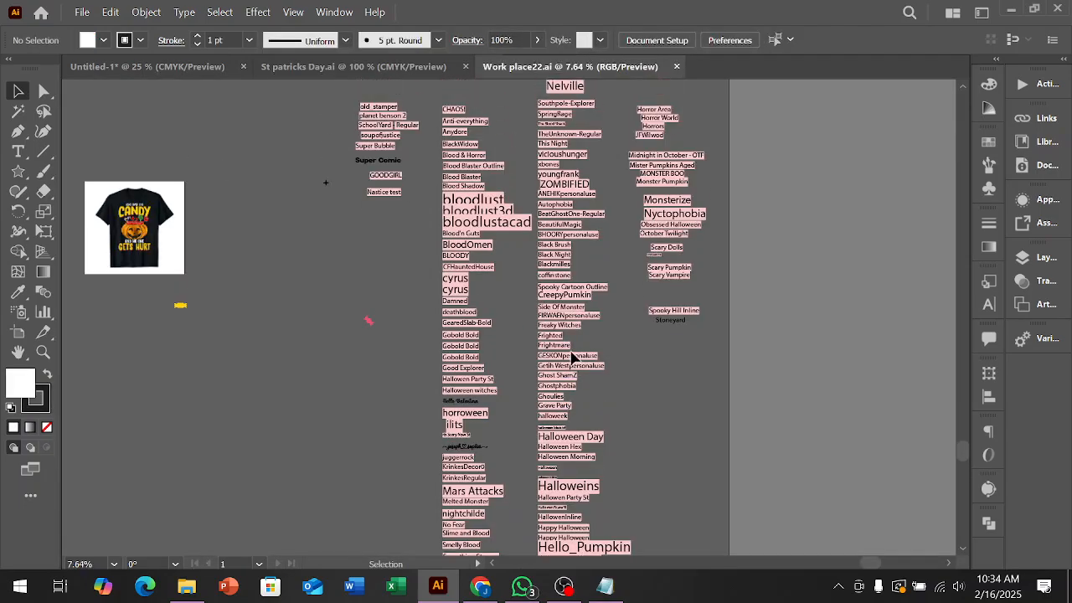
{"action": "key", "text": "ctrl+minus"}
{"action": "key", "text": "ctrl+minus"}
{"action": "scroll", "coordinate": [579, 363], "scroll_direction": "up", "scroll_amount": 3}
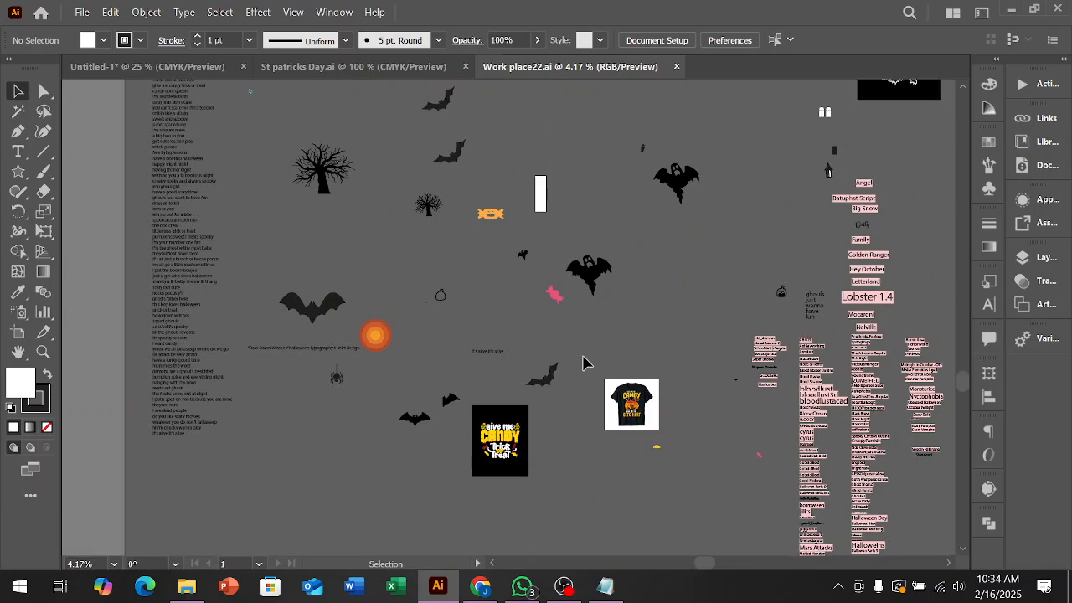
{"action": "scroll", "coordinate": [808, 425], "scroll_direction": "up", "scroll_amount": 2}
{"action": "scroll", "coordinate": [808, 425], "scroll_direction": "down", "scroll_amount": 2}
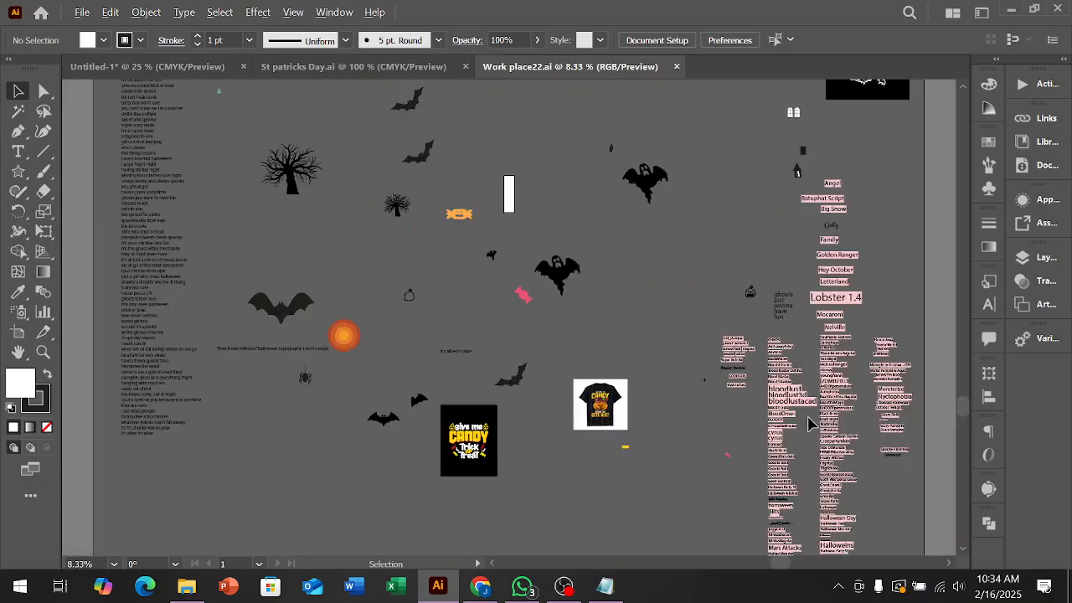
{"action": "scroll", "coordinate": [550, 430], "scroll_direction": "up", "scroll_amount": 14}
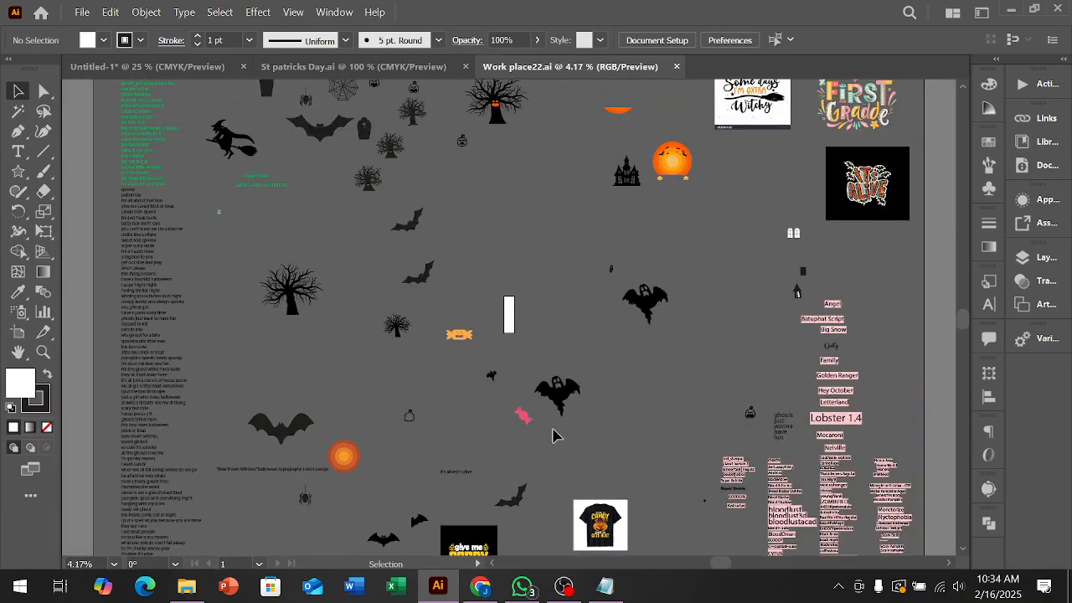
{"action": "scroll", "coordinate": [554, 434], "scroll_direction": "up", "scroll_amount": 2}
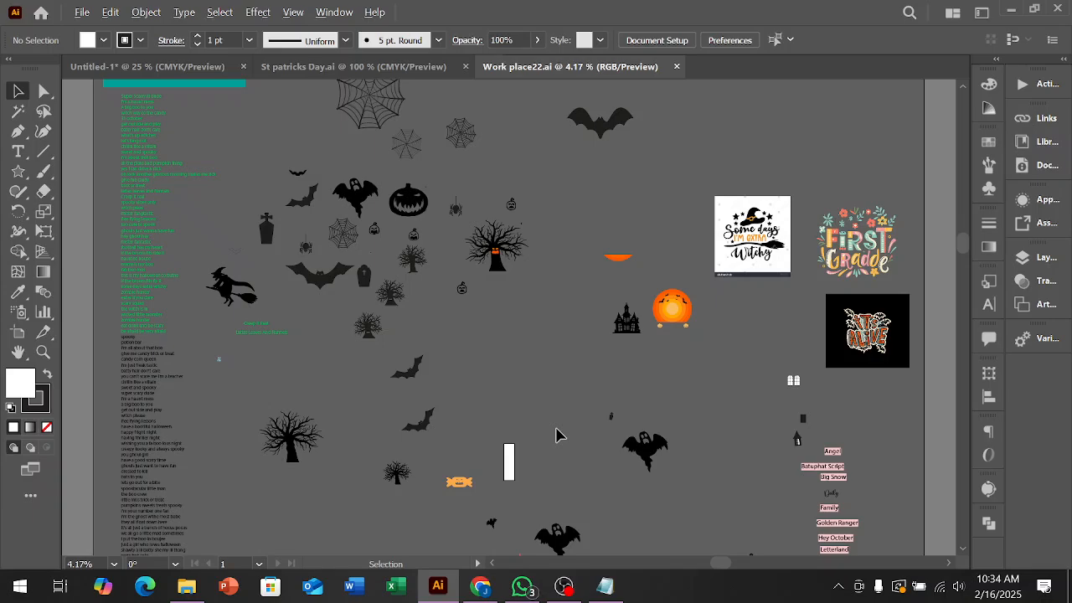
{"action": "scroll", "coordinate": [559, 434], "scroll_direction": "down", "scroll_amount": 12}
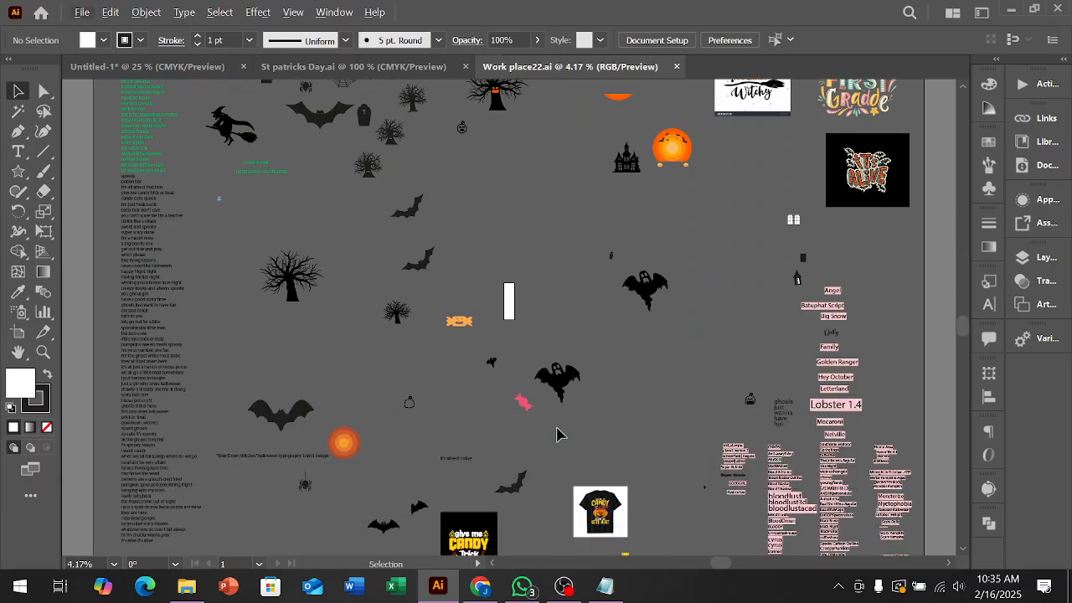
{"action": "scroll", "coordinate": [242, 410], "scroll_direction": "up", "scroll_amount": 5}
{"action": "scroll", "coordinate": [242, 410], "scroll_direction": "down", "scroll_amount": 10}
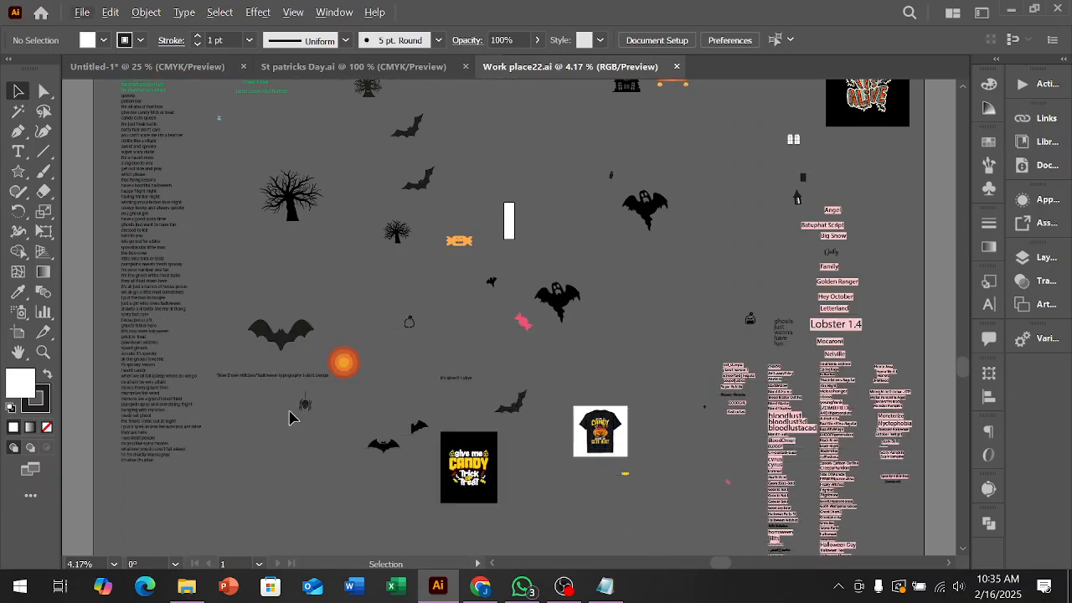
{"action": "scroll", "coordinate": [562, 511], "scroll_direction": "up", "scroll_amount": 1}
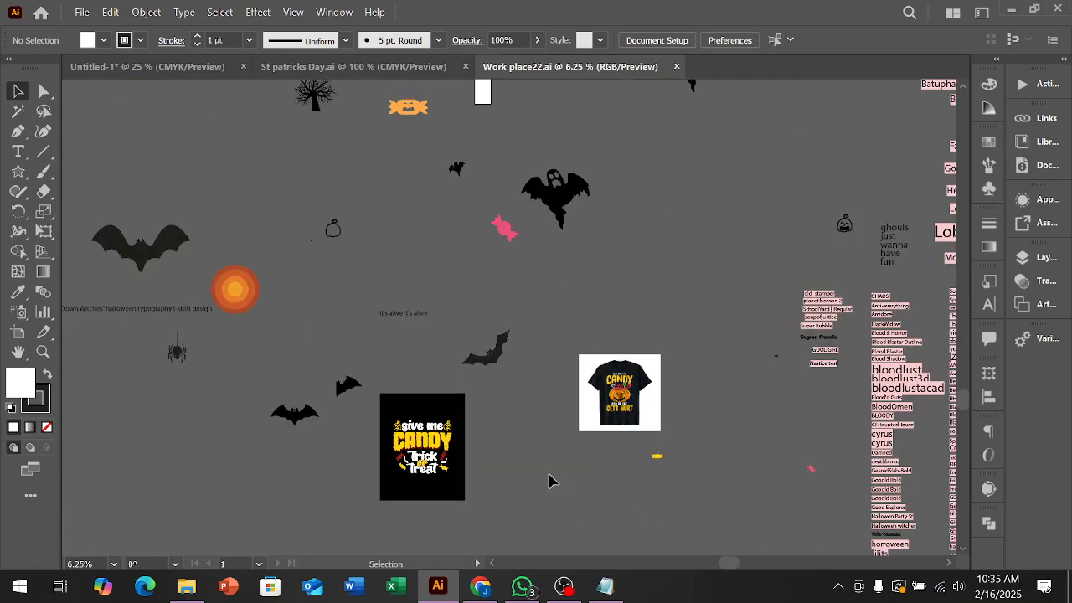
{"action": "scroll", "coordinate": [521, 477], "scroll_direction": "down", "scroll_amount": 3}
{"action": "left_click_drag", "start_coordinate": [653, 452], "coordinate": [555, 411]}
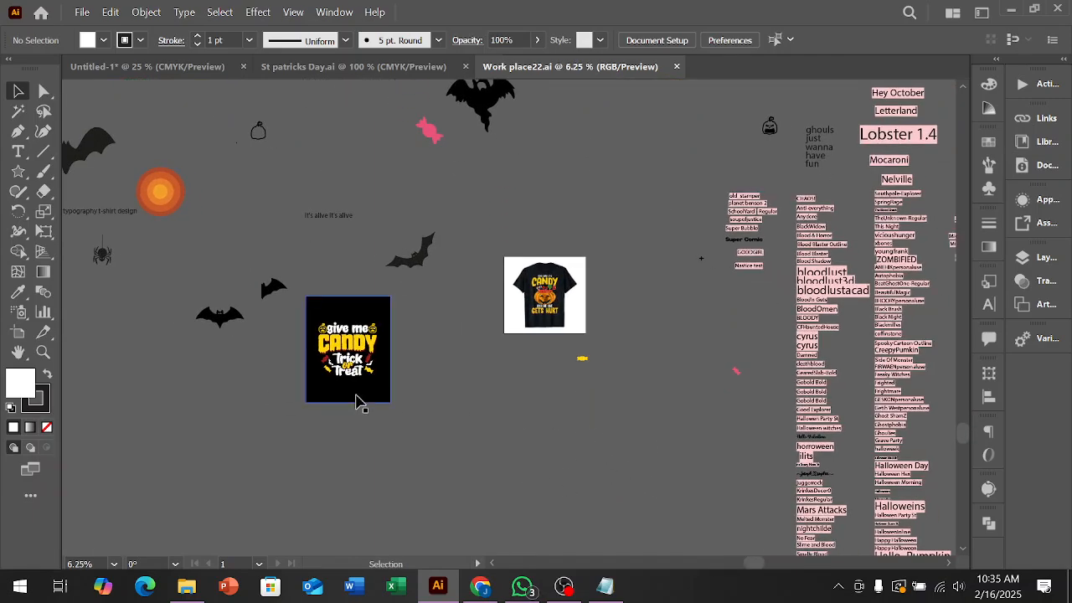
{"action": "scroll", "coordinate": [354, 399], "scroll_direction": "down", "scroll_amount": 2}
{"action": "scroll", "coordinate": [519, 452], "scroll_direction": "up", "scroll_amount": 5}
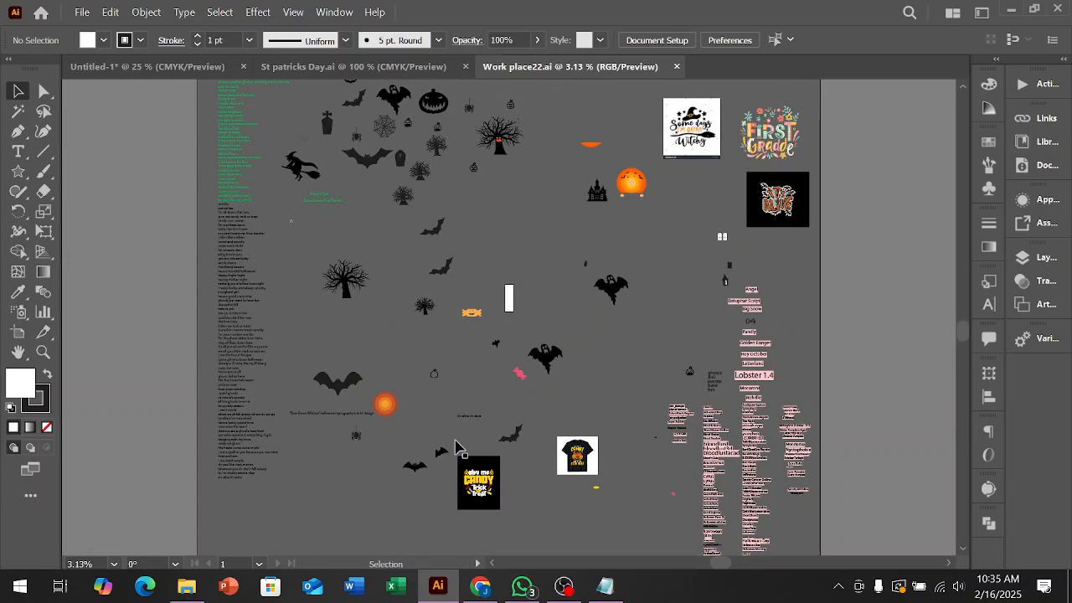
{"action": "scroll", "coordinate": [458, 444], "scroll_direction": "down", "scroll_amount": 3}
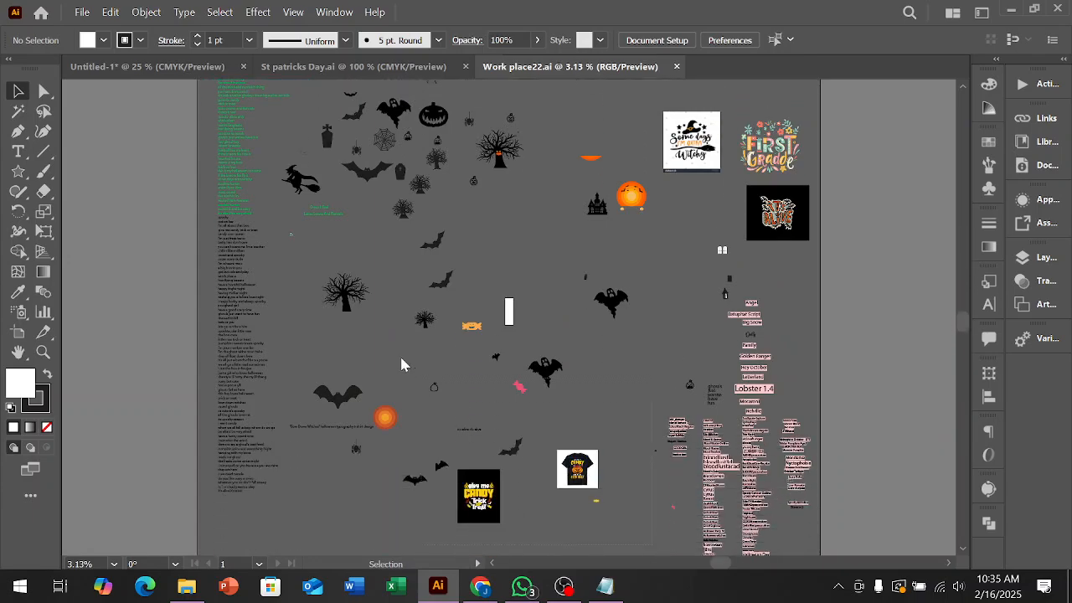
{"action": "scroll", "coordinate": [326, 87], "scroll_direction": "up", "scroll_amount": 3}
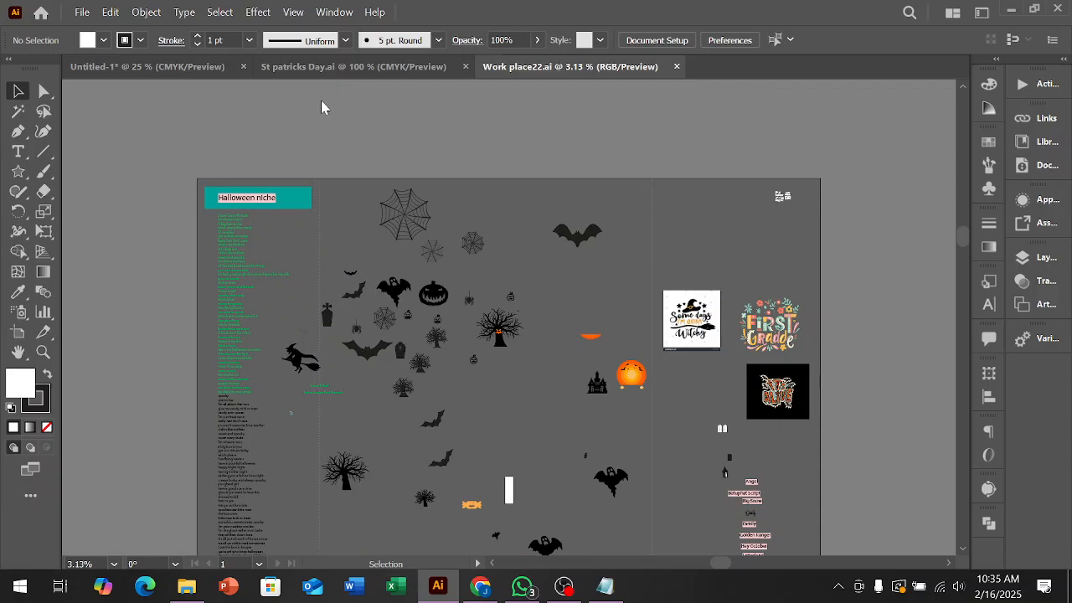
Delete the Halloween graphics and candy reference images in the middle of the artboard, including the small leftover beside the phrase list.
{"action": "left_click", "coordinate": [299, 216]}
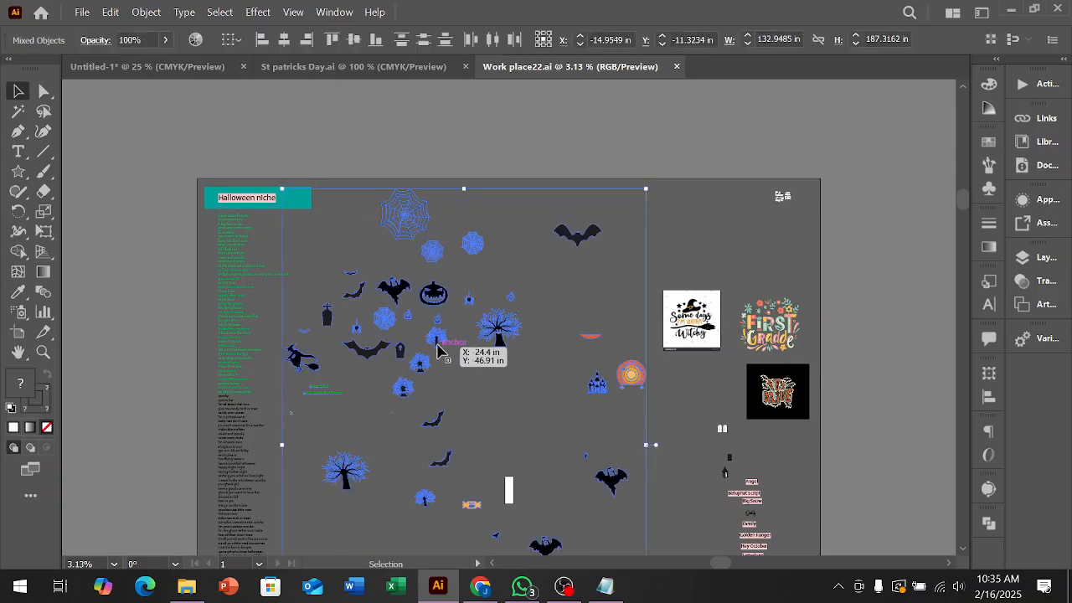
{"action": "key", "text": "Delete"}
{"action": "scroll", "coordinate": [434, 348], "scroll_direction": "down", "scroll_amount": 2}
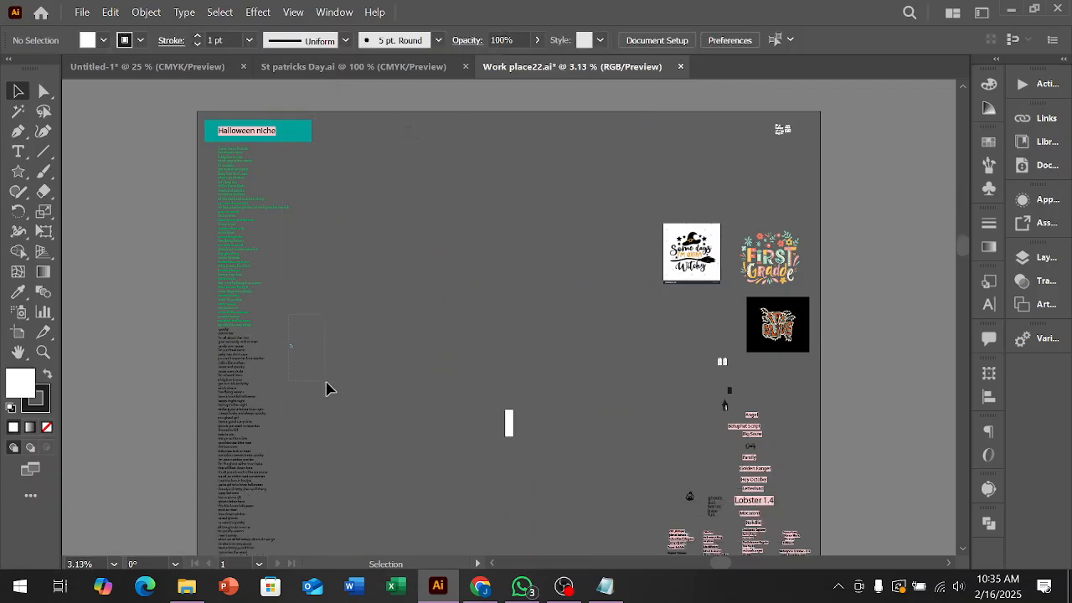
{"action": "left_click_drag", "start_coordinate": [327, 387], "coordinate": [329, 380]}
{"action": "key", "text": "Delete"}
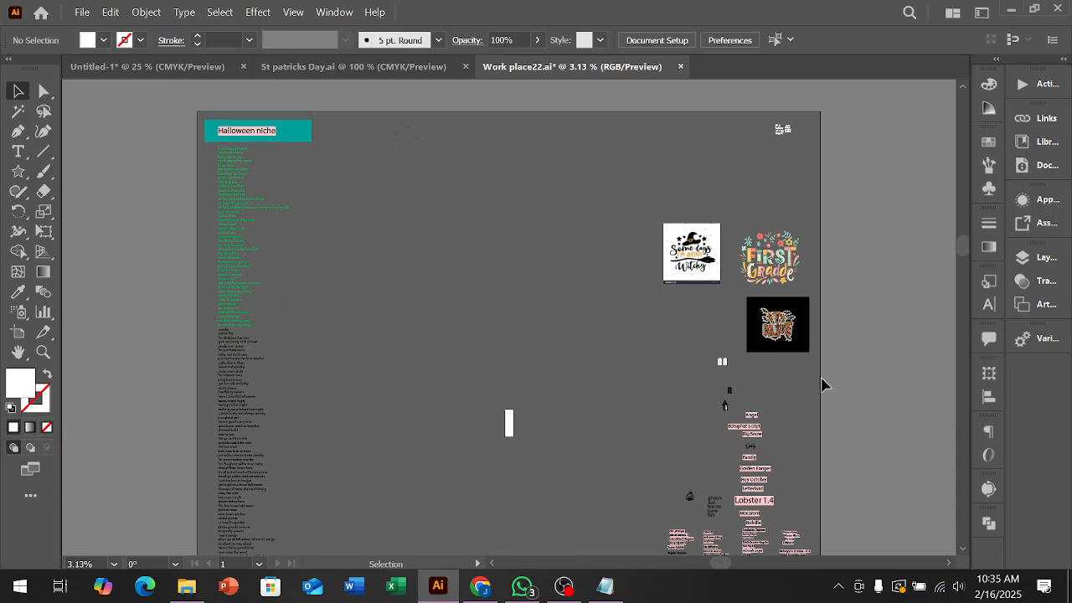
Delete the "Some days I'm extra Witchy", "First Gradde" and "It's Alive" reference designs together with the small white windows.
{"action": "left_click", "coordinate": [802, 342]}
{"action": "scroll", "coordinate": [796, 325], "scroll_direction": "up", "scroll_amount": 5}
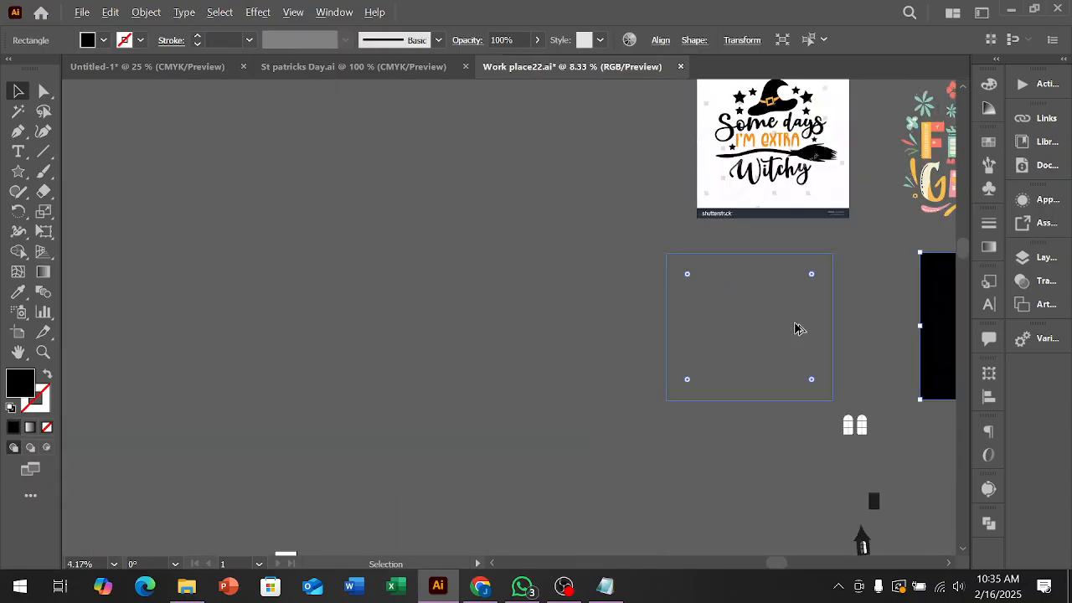
{"action": "left_click_drag", "start_coordinate": [827, 350], "coordinate": [173, 330]}
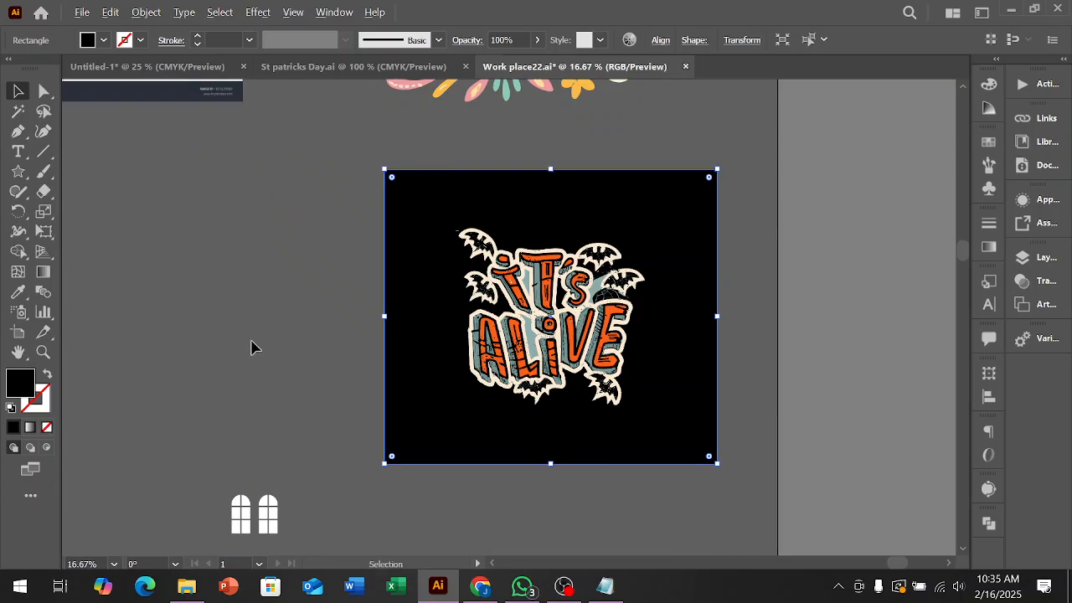
{"action": "scroll", "coordinate": [519, 378], "scroll_direction": "down", "scroll_amount": 3}
{"action": "left_click_drag", "start_coordinate": [519, 377], "coordinate": [420, 381]}
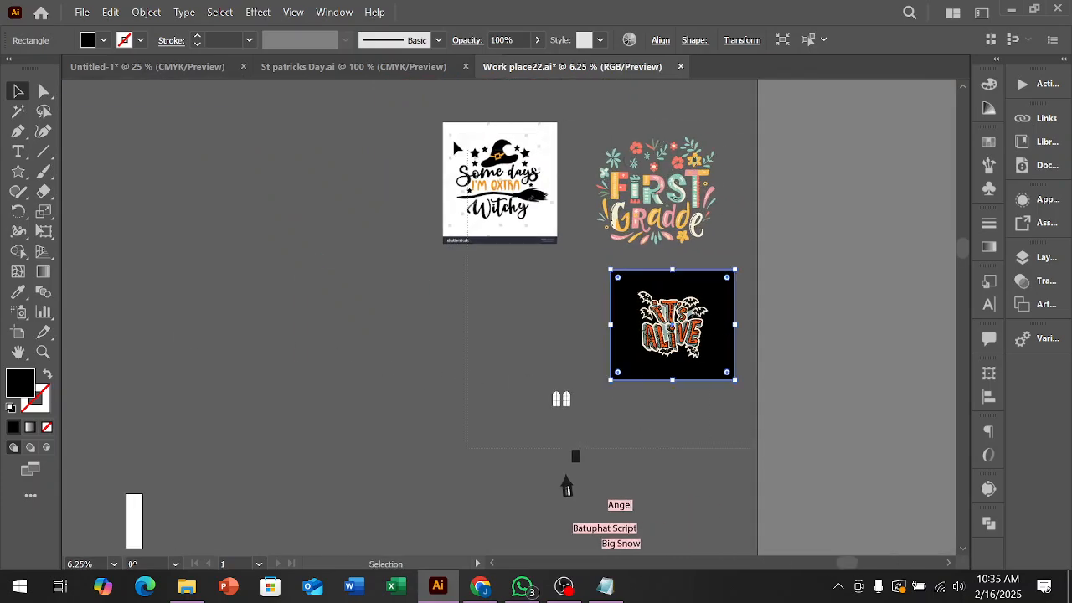
{"action": "scroll", "coordinate": [410, 134], "scroll_direction": "up", "scroll_amount": 3}
{"action": "key", "text": "ctrl+a"}
{"action": "key", "text": "Delete"}
Delete the small black tower and the dark rectangle above the Angel font sample.
{"action": "scroll", "coordinate": [445, 244], "scroll_direction": "down", "scroll_amount": 5}
{"action": "scroll", "coordinate": [596, 388], "scroll_direction": "up", "scroll_amount": 4}
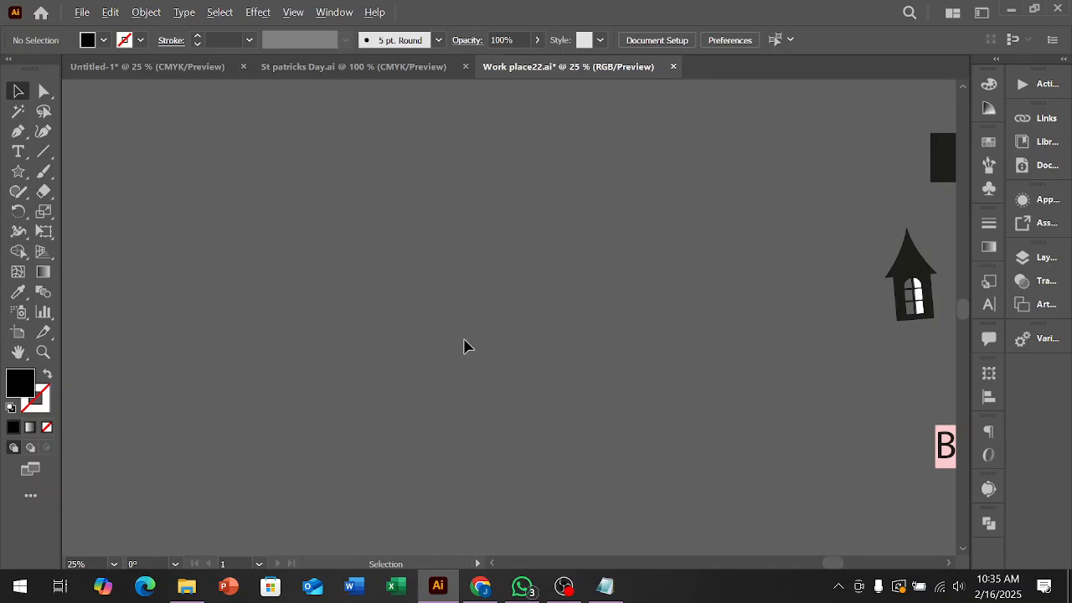
{"action": "left_click_drag", "start_coordinate": [421, 339], "coordinate": [170, 281]}
{"action": "left_click", "coordinate": [515, 224]}
{"action": "scroll", "coordinate": [515, 224], "scroll_direction": "up", "scroll_amount": 3}
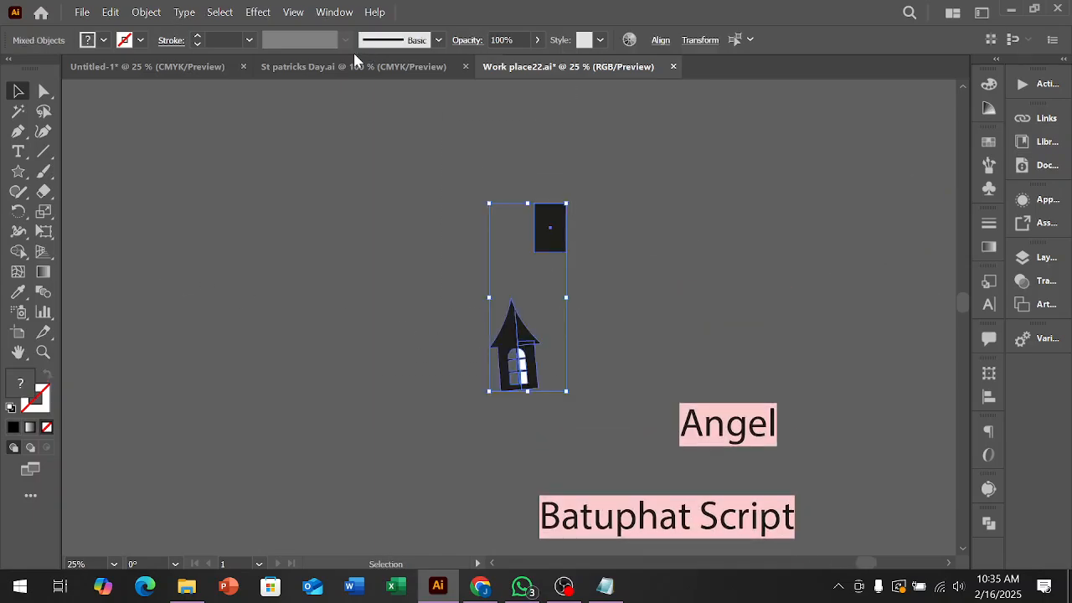
{"action": "key", "text": "Delete"}
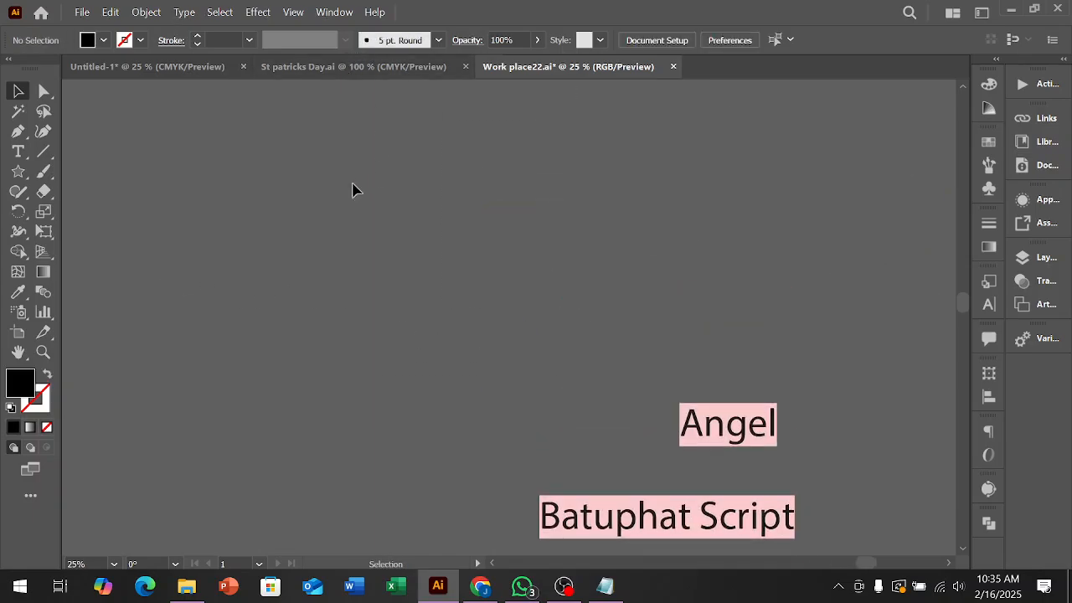
Look through the document's brush collection, including its arrow, watercolour, heart, tapered, dry-ink and pattern brushes.
{"action": "left_click", "coordinate": [989, 166]}
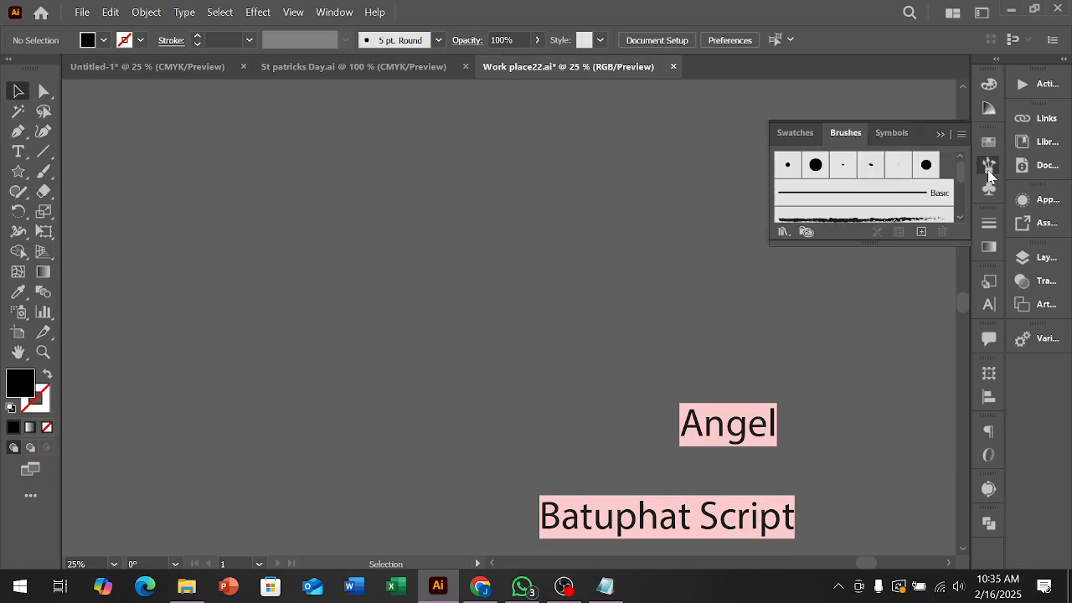
{"action": "scroll", "coordinate": [885, 175], "scroll_direction": "down", "scroll_amount": 6}
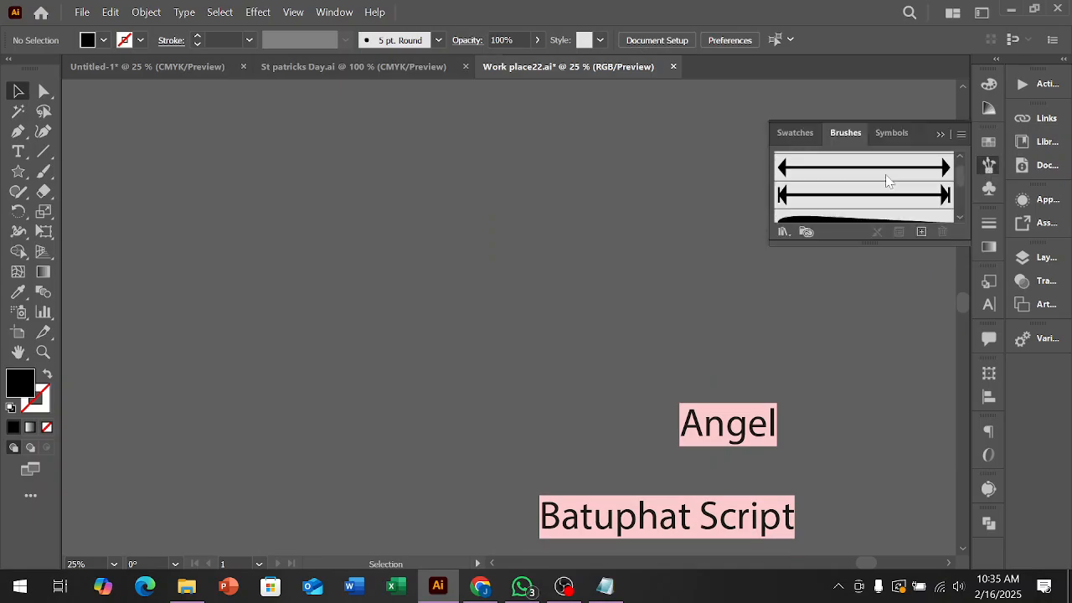
{"action": "scroll", "coordinate": [887, 181], "scroll_direction": "down", "scroll_amount": 8}
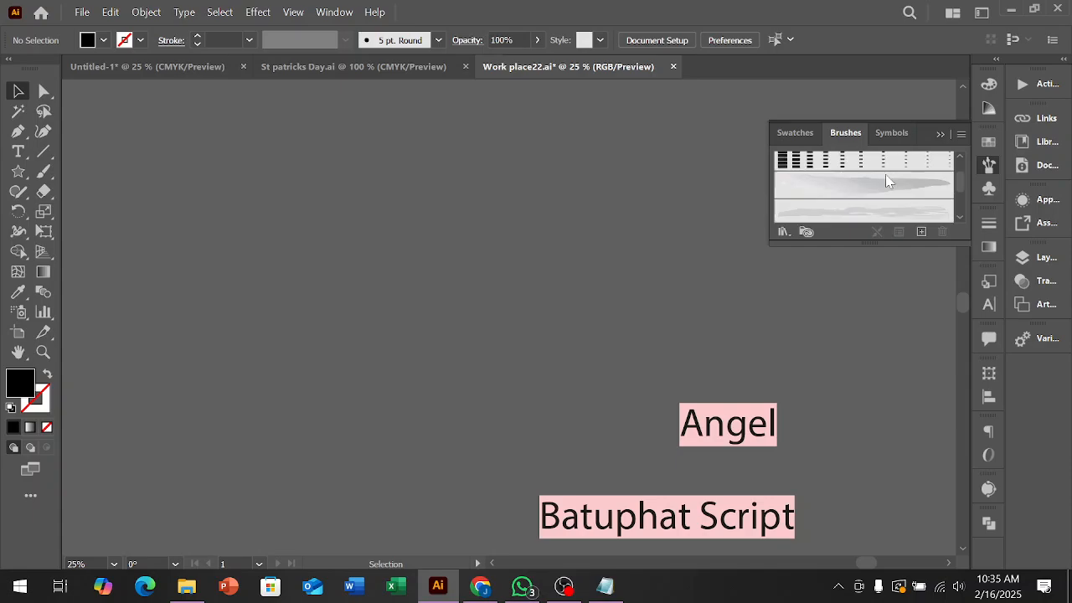
{"action": "scroll", "coordinate": [887, 181], "scroll_direction": "down", "scroll_amount": 5}
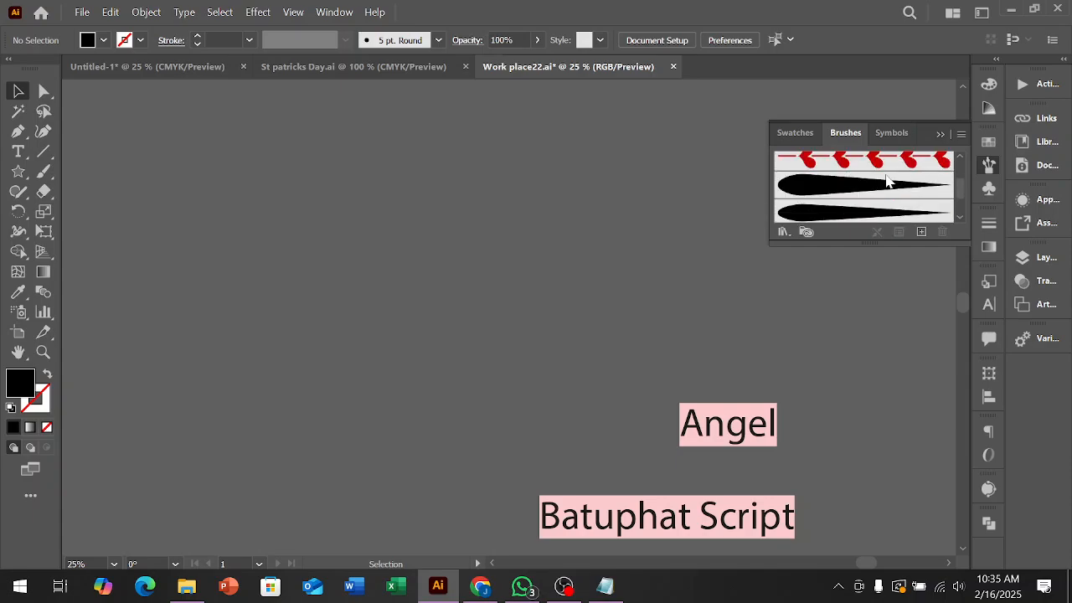
{"action": "scroll", "coordinate": [886, 180], "scroll_direction": "down", "scroll_amount": 8}
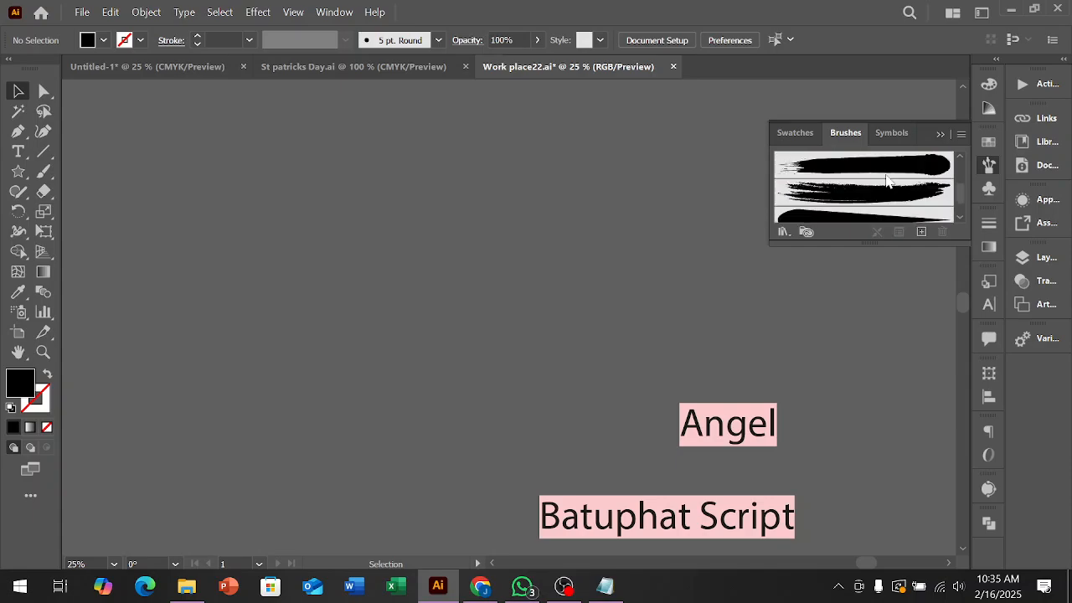
{"action": "scroll", "coordinate": [887, 180], "scroll_direction": "down", "scroll_amount": 3}
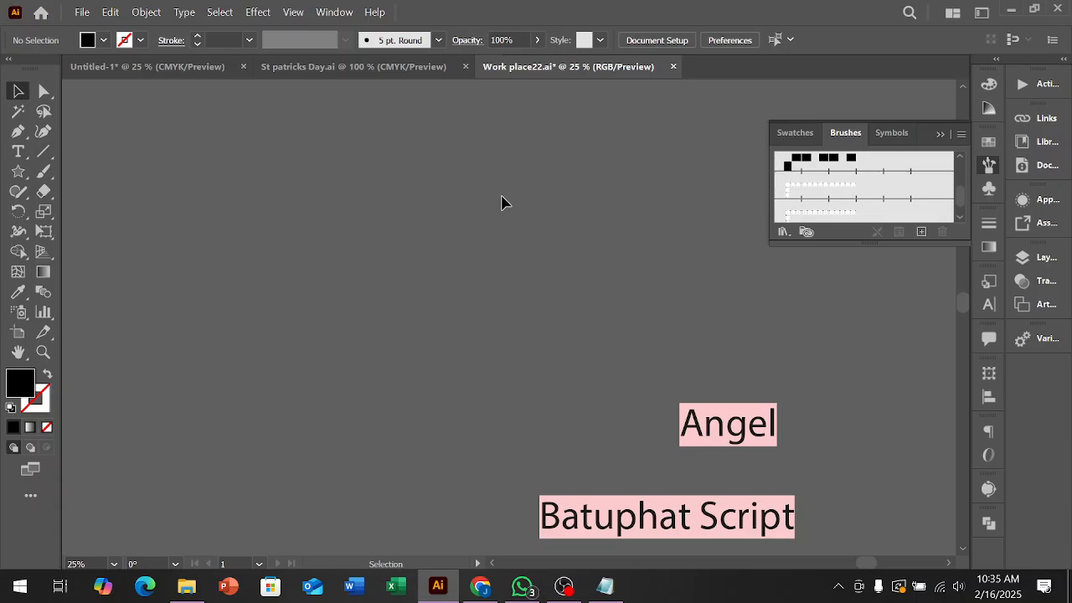
{"action": "left_click", "coordinate": [939, 134]}
{"action": "key", "text": "ctrl+minus"}
{"action": "key", "text": "ctrl+minus"}
{"action": "key", "text": "ctrl+minus"}
{"action": "key", "text": "ctrl+minus"}
{"action": "key", "text": "ctrl+minus"}
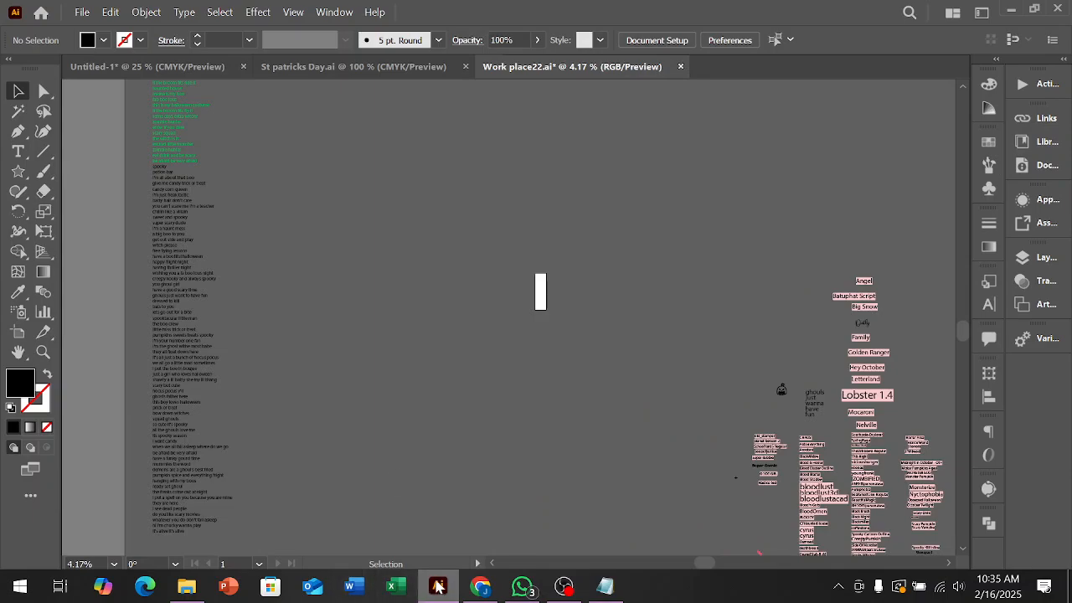
Switch to File Explorer and show the contents of NewVolume (D:).
{"action": "mouse_move", "coordinate": [476, 590]}
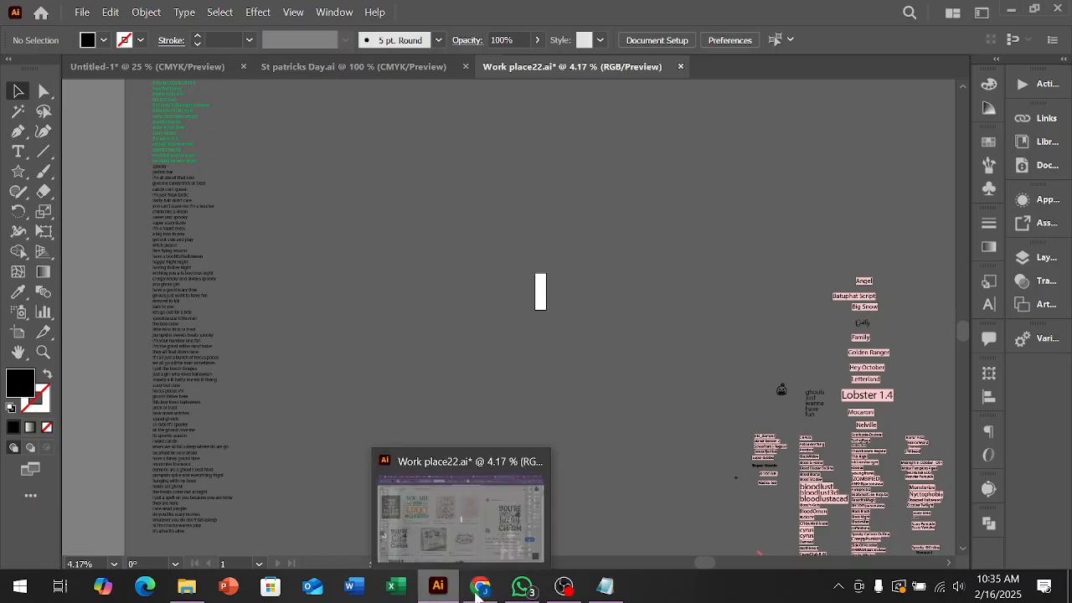
{"action": "left_click", "coordinate": [187, 588]}
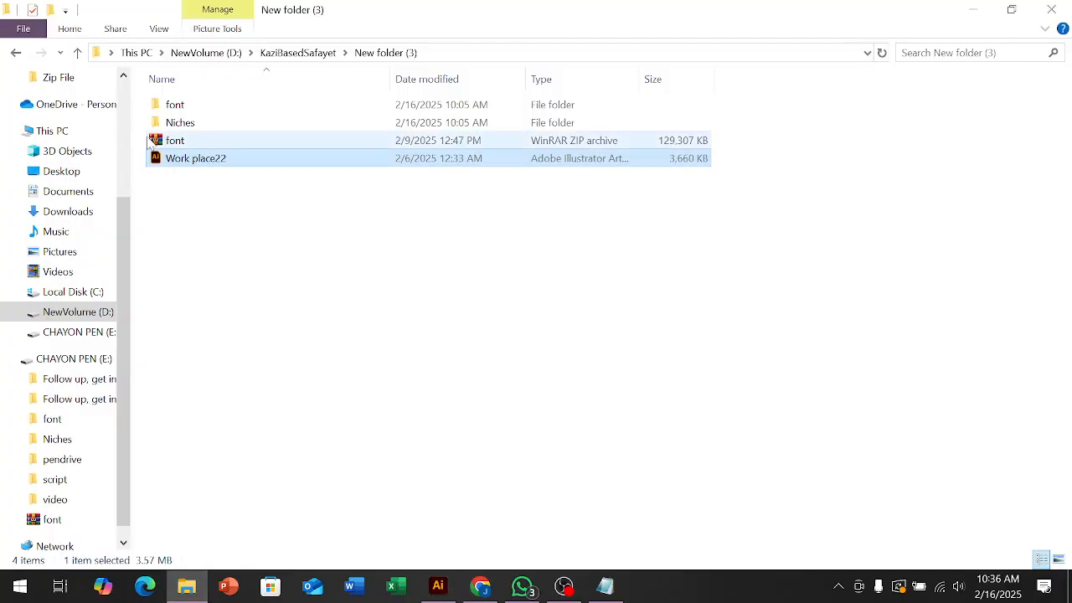
{"action": "left_click", "coordinate": [73, 314]}
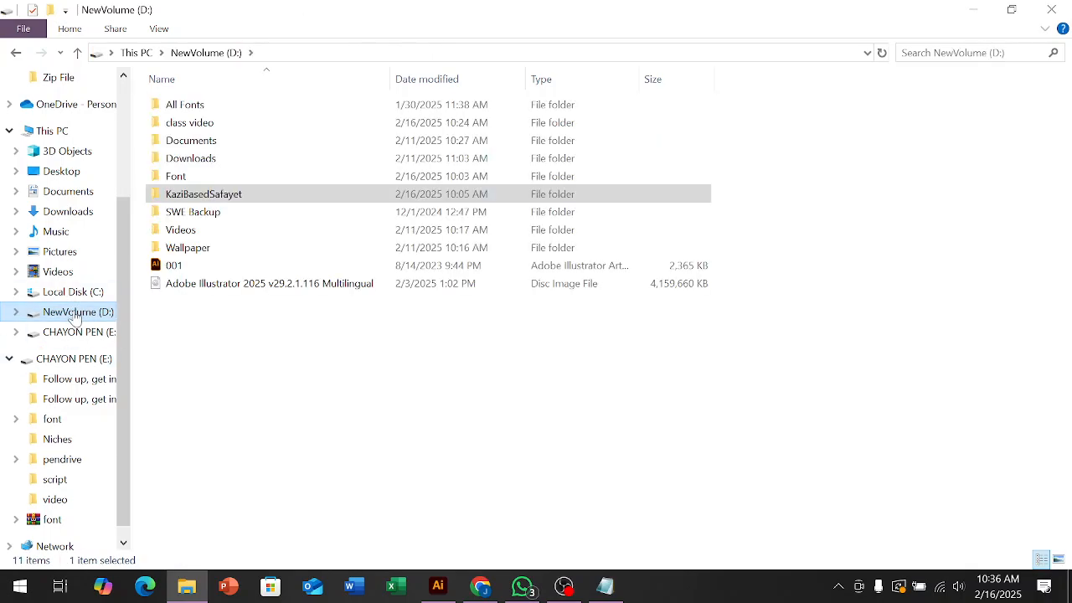
{"action": "scroll", "coordinate": [84, 400], "scroll_direction": "down", "scroll_amount": 1}
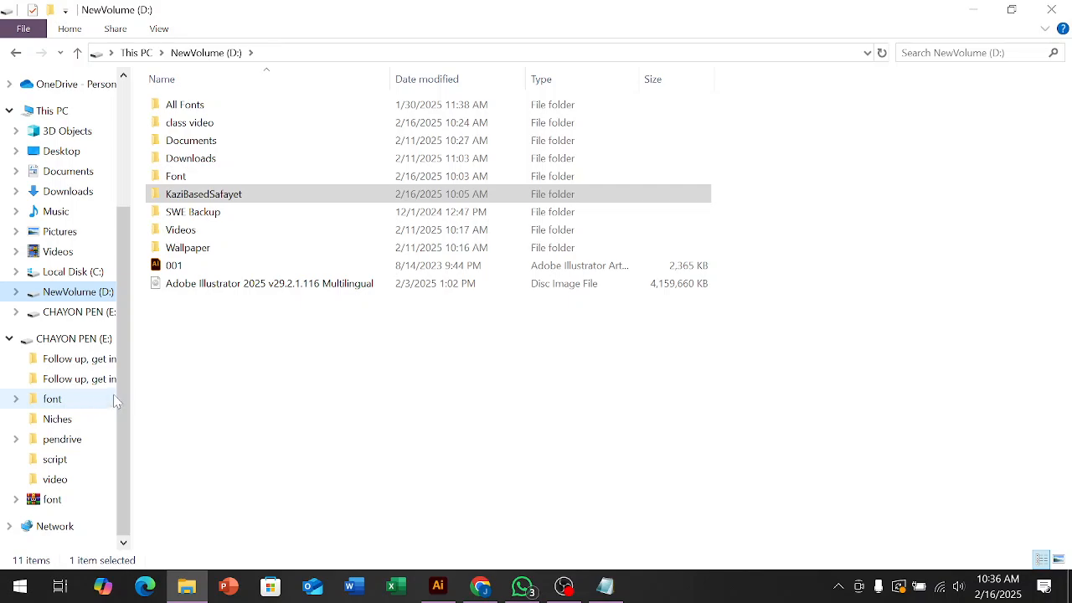
{"action": "left_click", "coordinate": [228, 400]}
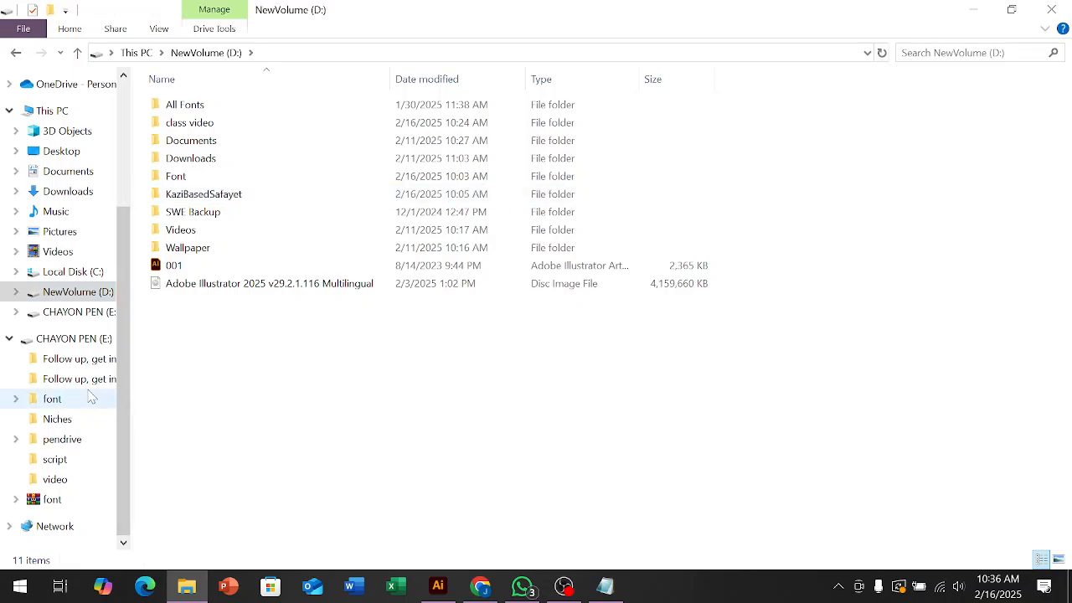
{"action": "left_click", "coordinate": [563, 586]}
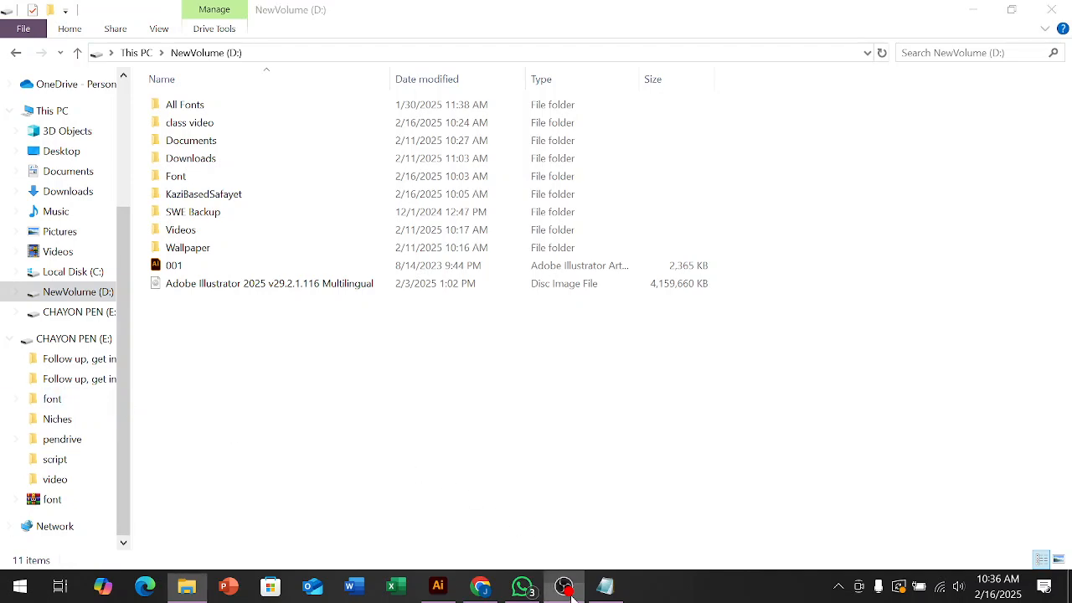
{"action": "left_click", "coordinate": [1053, 400]}
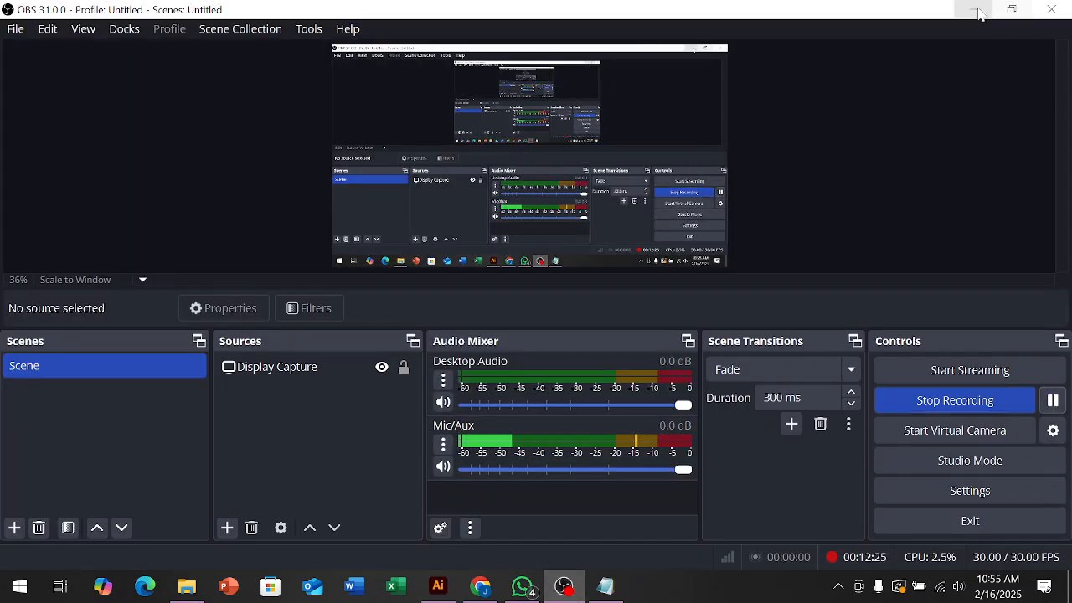
Switch to Chrome and look through the "you are my lucky charm" image results for another design reference.
{"action": "left_click", "coordinate": [480, 586]}
{"action": "scroll", "coordinate": [577, 266], "scroll_direction": "up", "scroll_amount": 3}
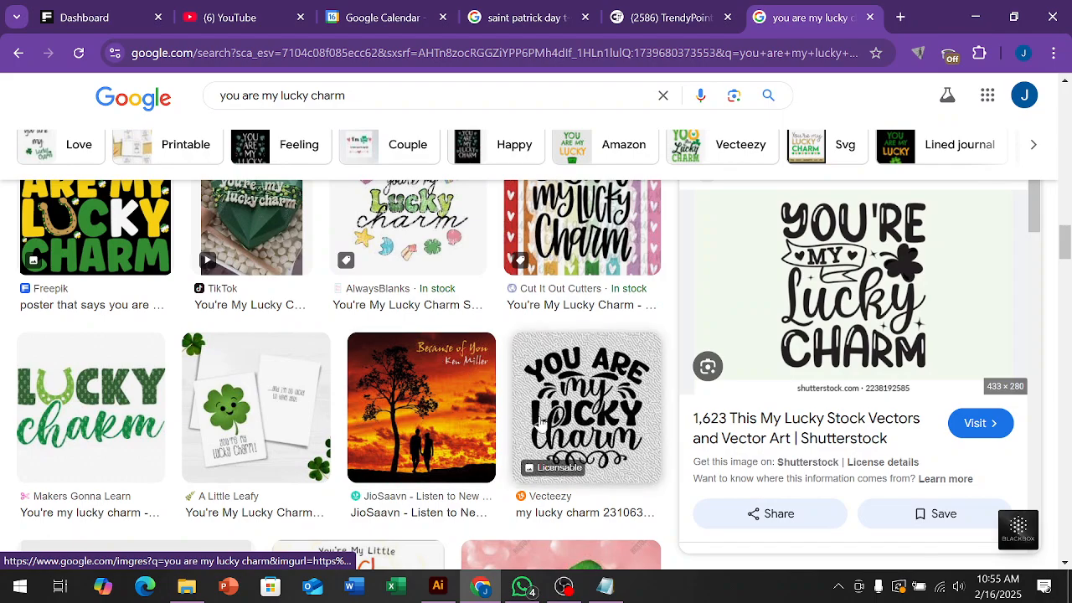
{"action": "scroll", "coordinate": [360, 404], "scroll_direction": "up", "scroll_amount": 2}
{"action": "scroll", "coordinate": [360, 405], "scroll_direction": "up", "scroll_amount": 5}
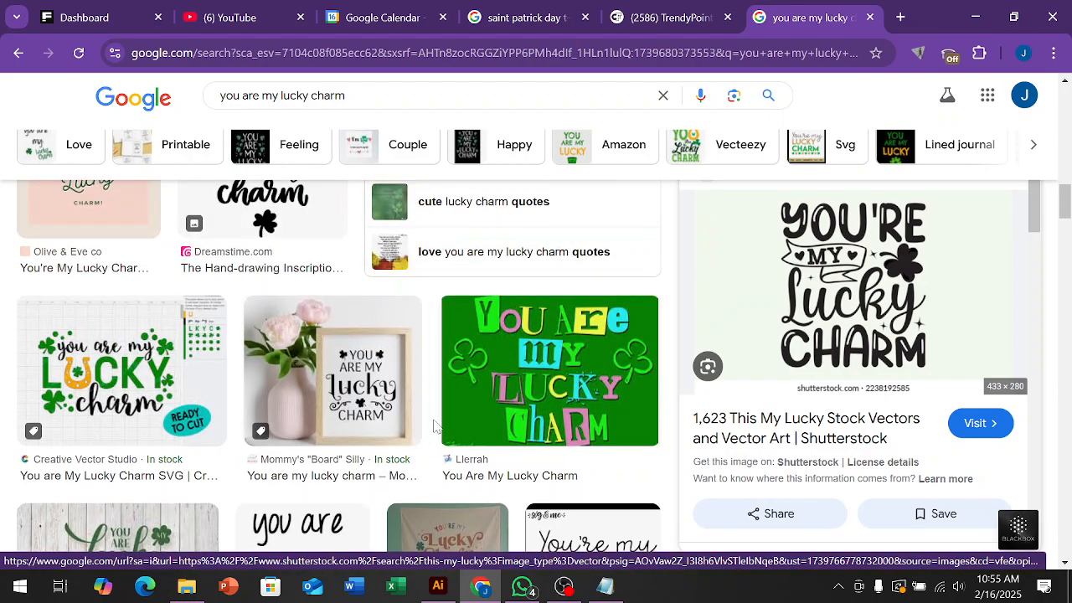
{"action": "scroll", "coordinate": [435, 426], "scroll_direction": "up", "scroll_amount": 4}
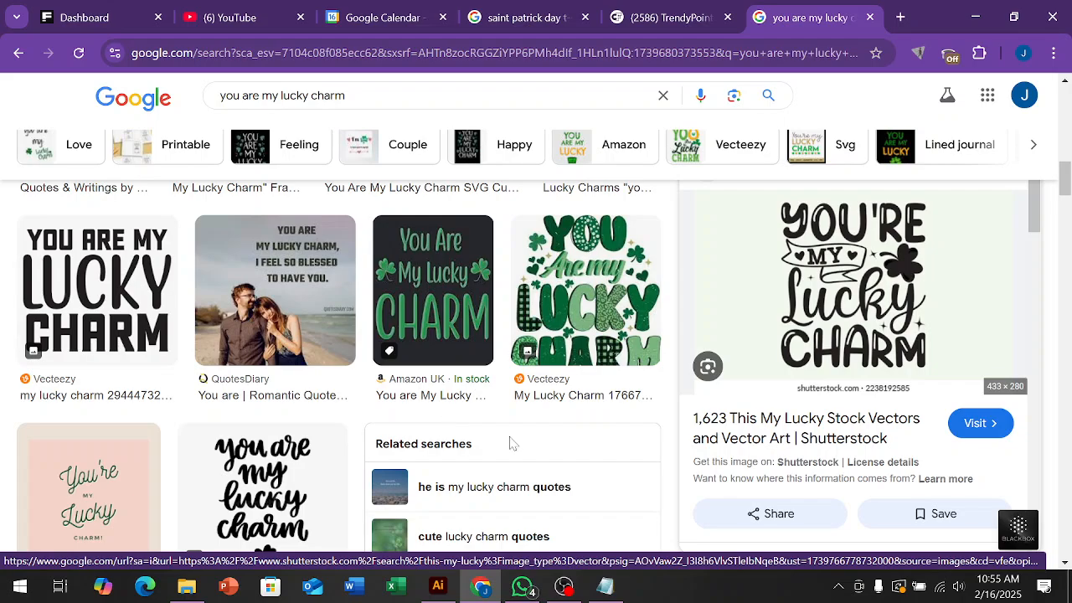
{"action": "scroll", "coordinate": [512, 443], "scroll_direction": "down", "scroll_amount": 1}
{"action": "scroll", "coordinate": [511, 441], "scroll_direction": "up", "scroll_amount": 4}
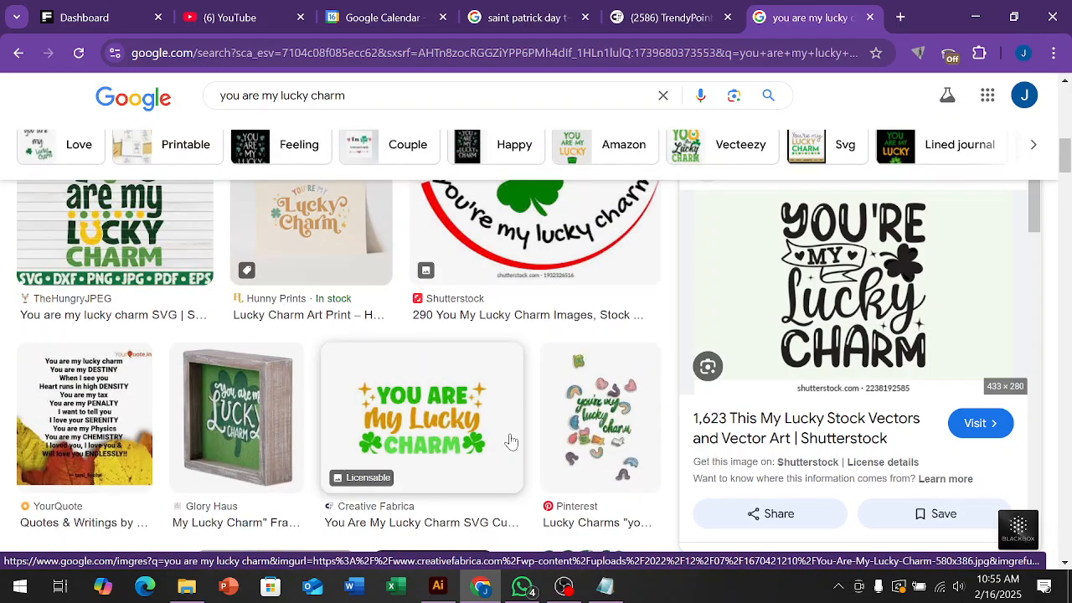
{"action": "scroll", "coordinate": [511, 441], "scroll_direction": "up", "scroll_amount": 6}
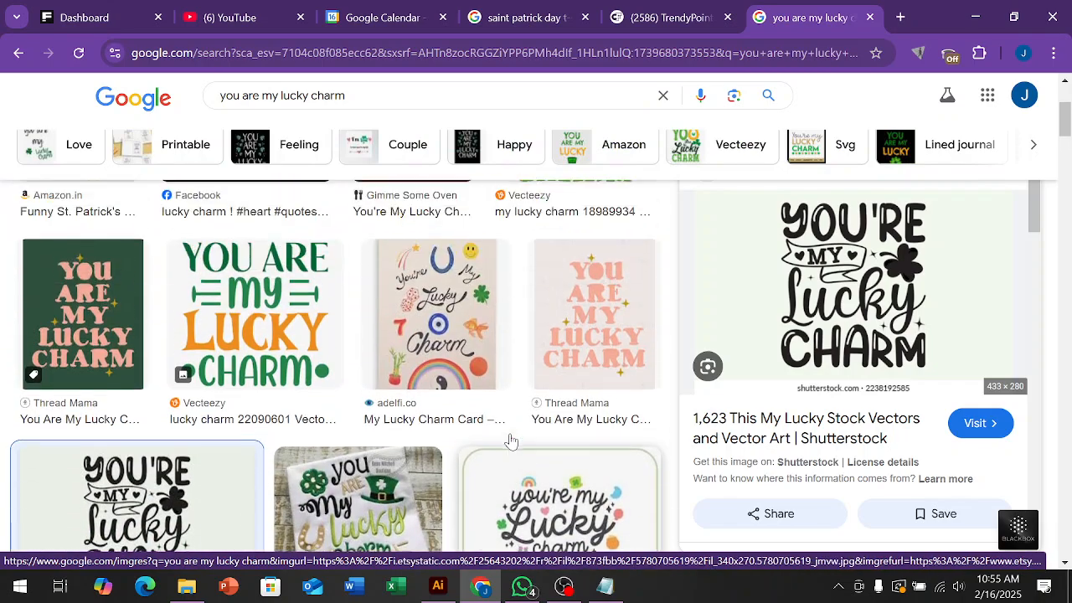
{"action": "scroll", "coordinate": [510, 441], "scroll_direction": "up", "scroll_amount": 3}
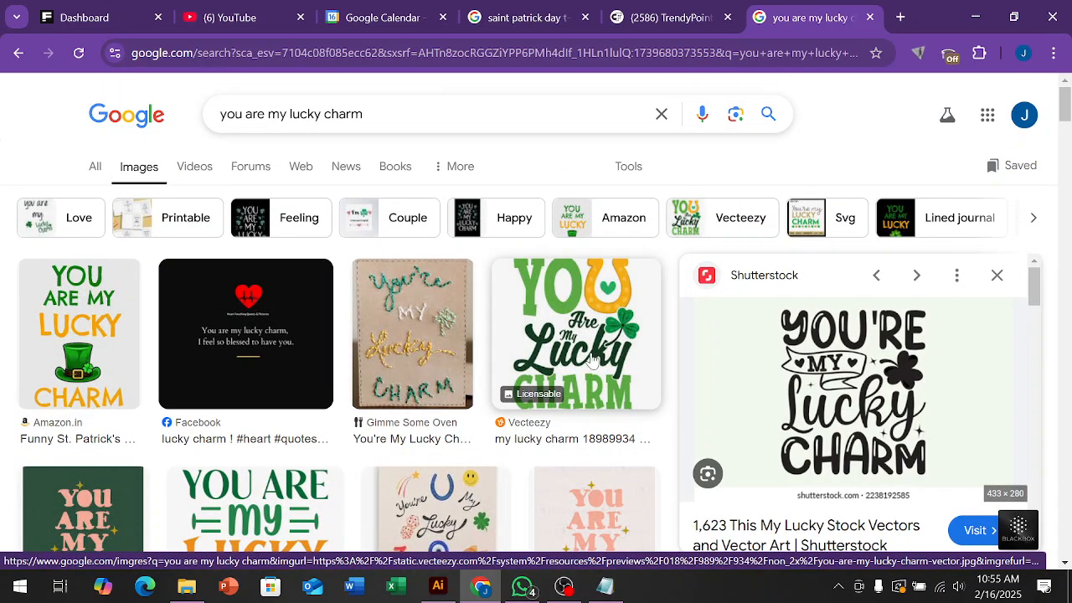
Copy the Vecteezy "You Are My Lucky Charm" horseshoe image and paste it into Work place22.ai in Illustrator.
{"action": "left_click", "coordinate": [592, 360]}
{"action": "right_click", "coordinate": [824, 342]}
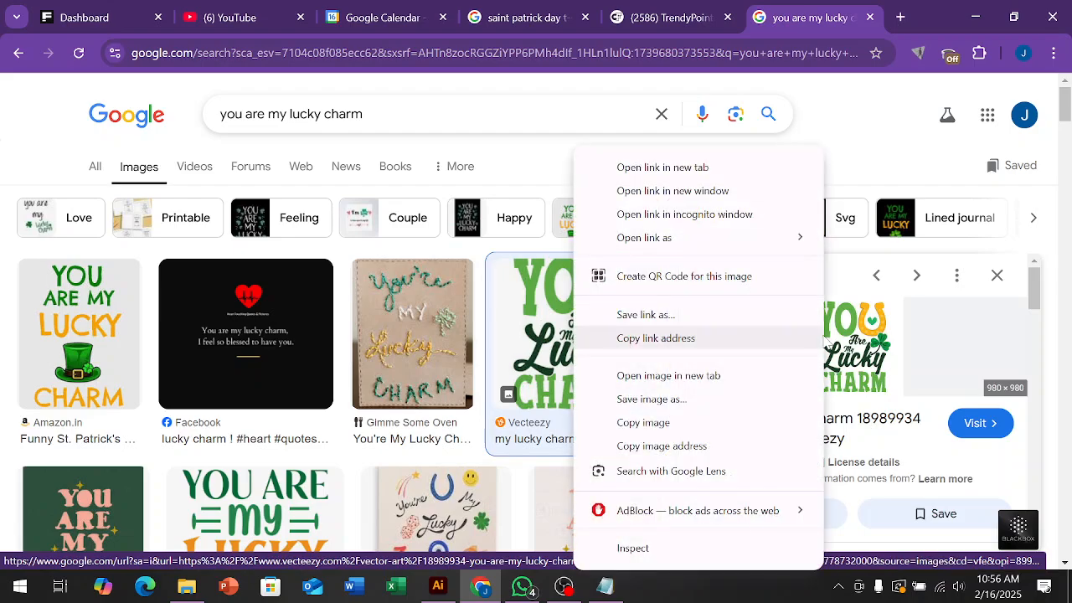
{"action": "left_click", "coordinate": [661, 421]}
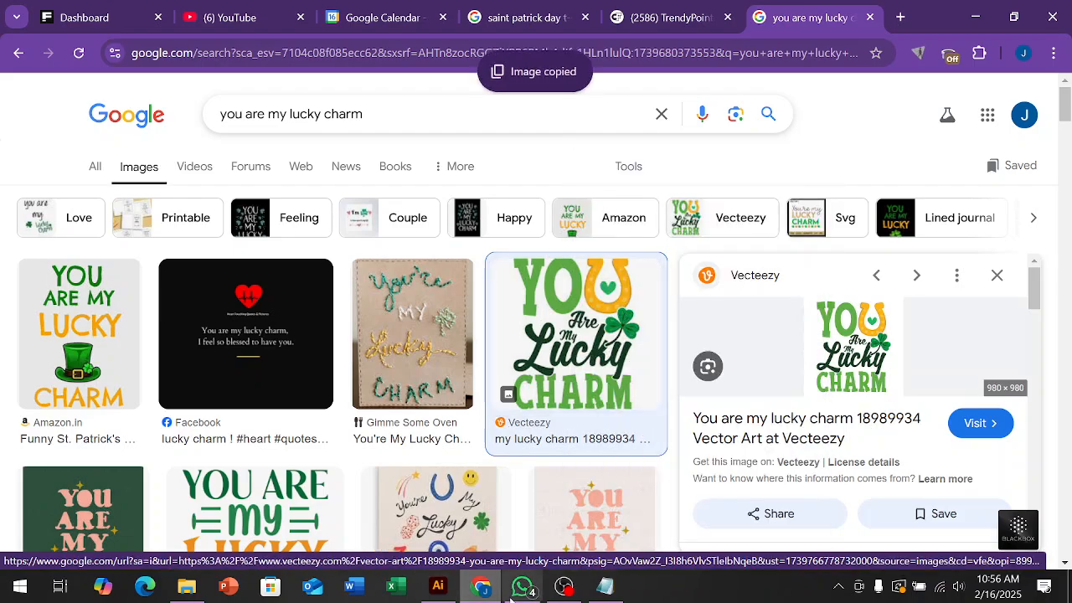
{"action": "left_click", "coordinate": [437, 585]}
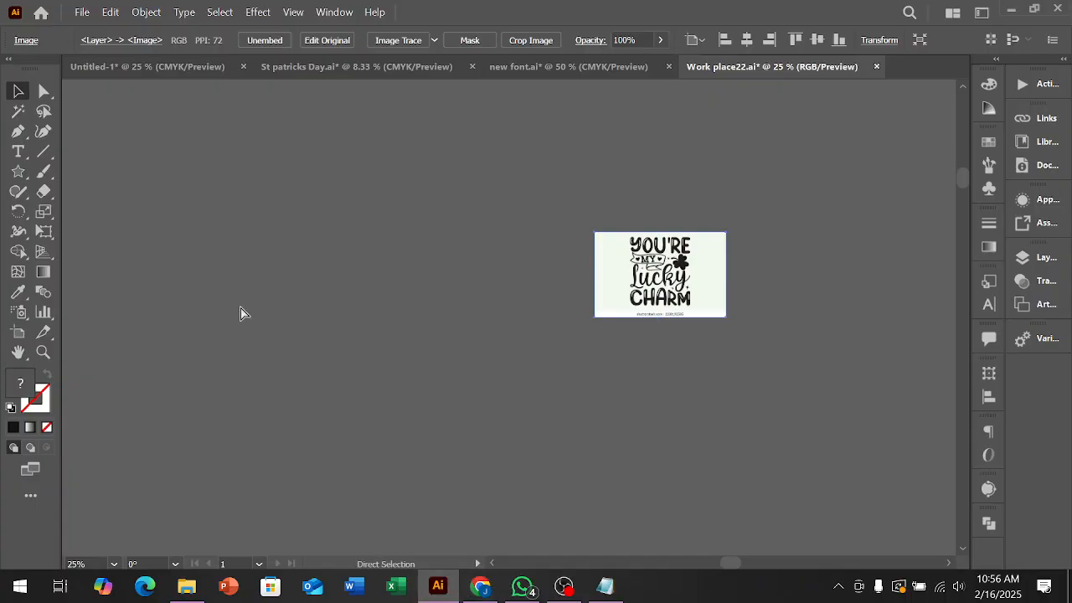
{"action": "key", "text": "ctrl+v"}
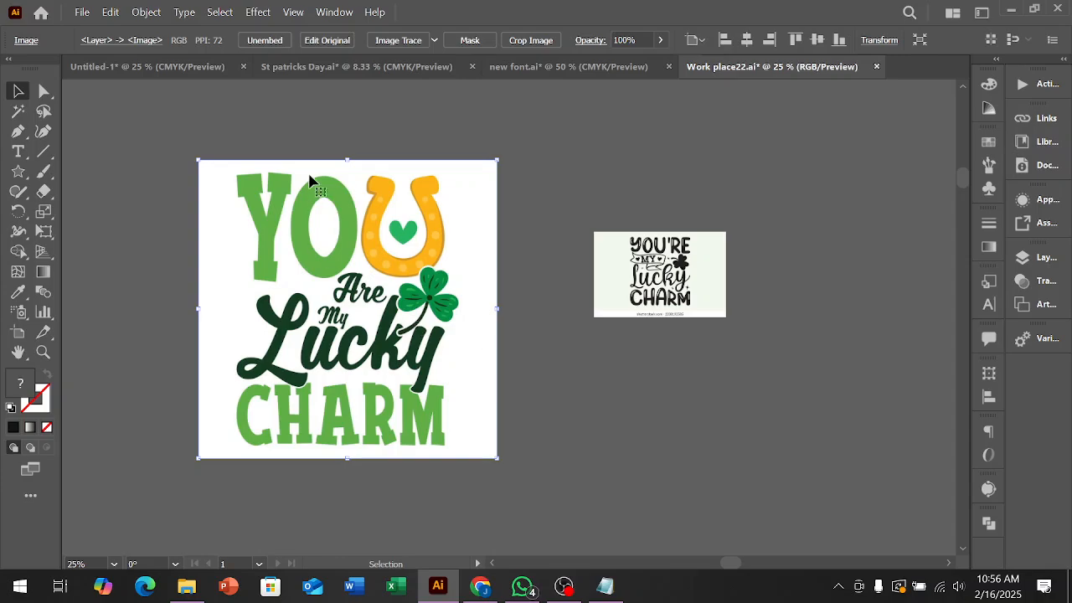
Scale down the pasted horseshoe image and place it beside the black "You're My Lucky Charm" reference.
{"action": "left_click_drag", "start_coordinate": [346, 159], "coordinate": [347, 245]}
{"action": "left_click_drag", "start_coordinate": [356, 381], "coordinate": [445, 310]}
{"action": "left_click_drag", "start_coordinate": [443, 387], "coordinate": [504, 336]}
Delete the extra copy of the horseshoe image that overlaps the start of the phrase list.
{"action": "scroll", "coordinate": [651, 394], "scroll_direction": "down", "scroll_amount": 4, "text": "alt"}
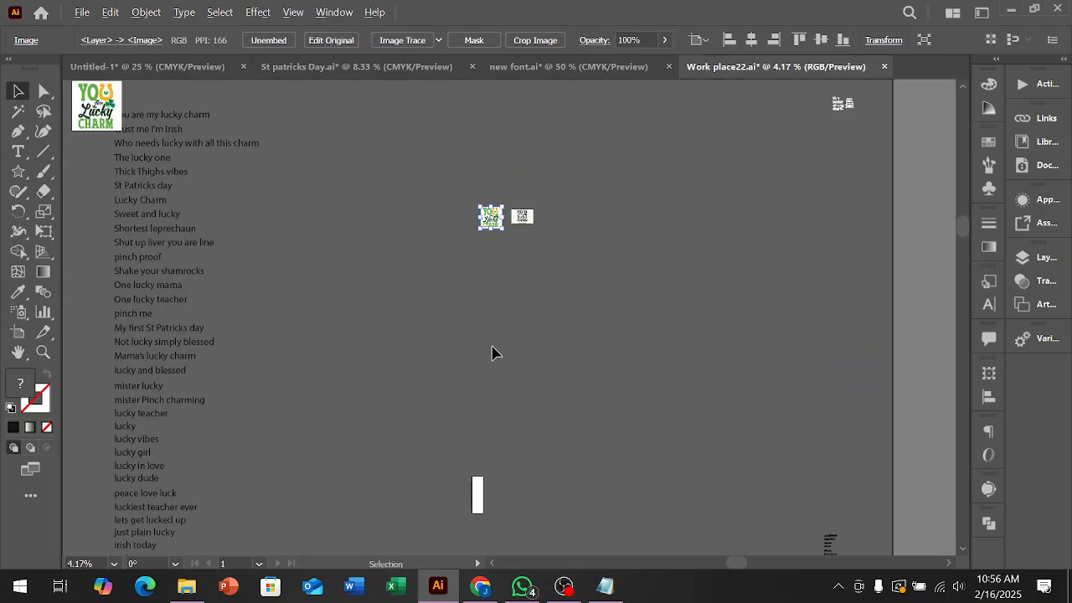
{"action": "left_click_drag", "start_coordinate": [199, 209], "coordinate": [307, 236]}
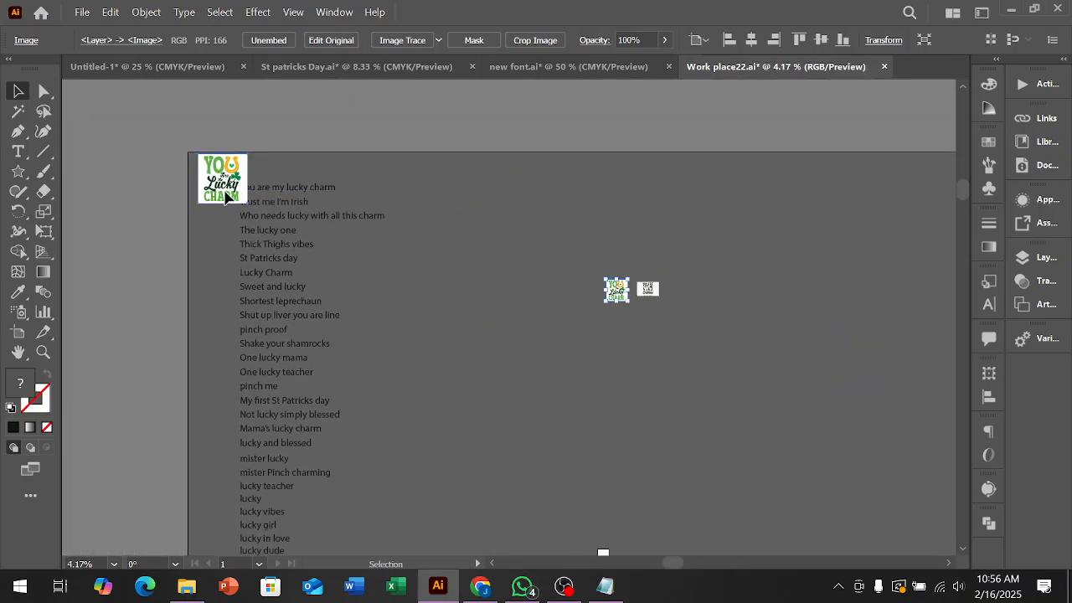
{"action": "key", "text": "Delete"}
Copy the "You are my lucky charm" line from the phrase list and paste it into the empty area near the font samples.
{"action": "right_click", "coordinate": [270, 193]}
{"action": "left_click", "coordinate": [377, 192]}
{"action": "left_click", "coordinate": [297, 191]}
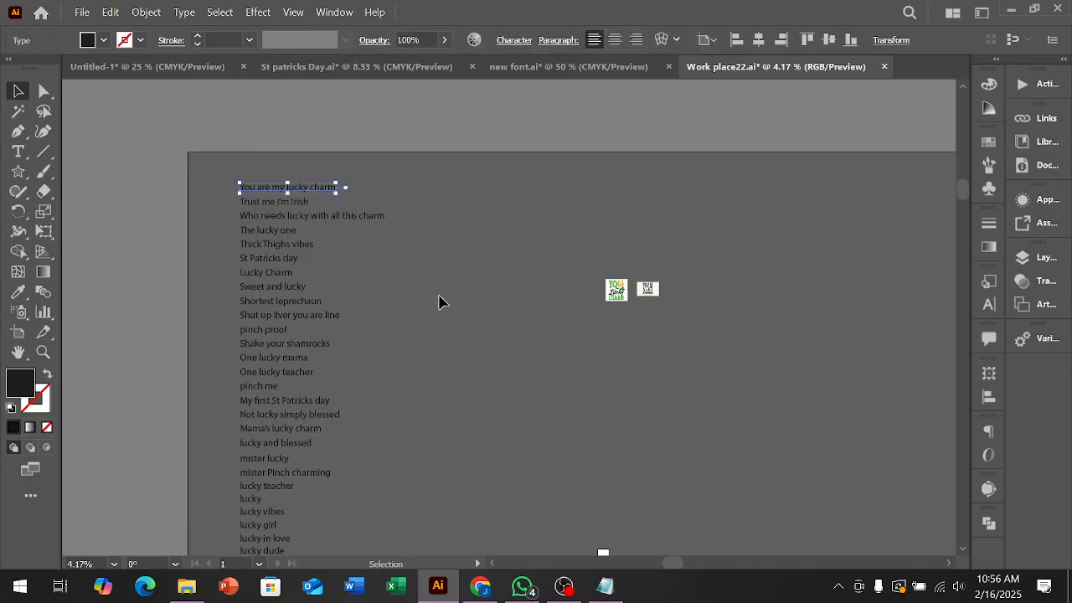
{"action": "scroll", "coordinate": [441, 301], "scroll_direction": "down", "scroll_amount": 2}
{"action": "scroll", "coordinate": [440, 301], "scroll_direction": "down", "scroll_amount": 1}
{"action": "scroll", "coordinate": [597, 391], "scroll_direction": "up", "scroll_amount": 3}
{"action": "scroll", "coordinate": [597, 392], "scroll_direction": "right", "scroll_amount": 3}
{"action": "scroll", "coordinate": [597, 392], "scroll_direction": "down", "scroll_amount": 1}
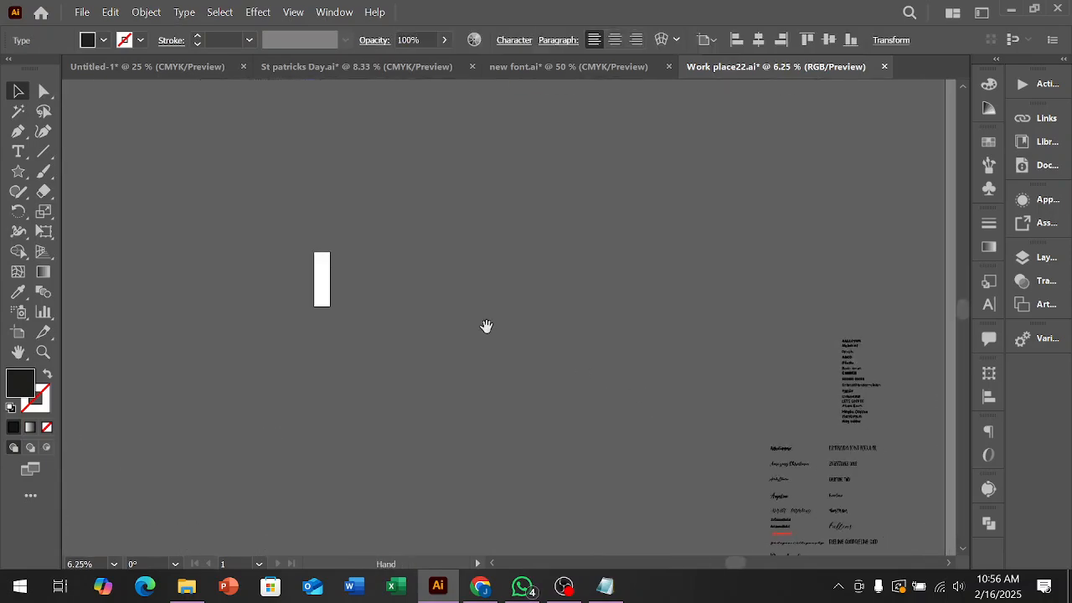
{"action": "key", "text": "ctrl+v"}
Move the two reference images and the pasted phrase together beside the font sample list, with the images above the phrase.
{"action": "scroll", "coordinate": [536, 364], "scroll_direction": "up", "scroll_amount": 1}
{"action": "scroll", "coordinate": [482, 307], "scroll_direction": "up", "scroll_amount": 2}
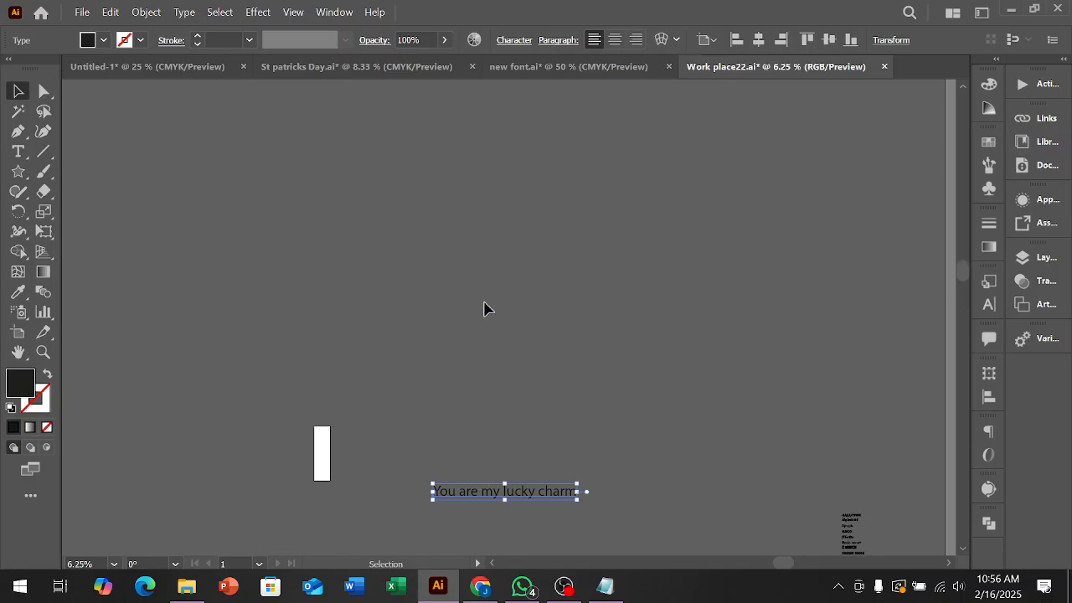
{"action": "scroll", "coordinate": [486, 308], "scroll_direction": "down", "scroll_amount": 1}
{"action": "left_click_drag", "start_coordinate": [605, 189], "coordinate": [519, 471]}
{"action": "left_click_drag", "start_coordinate": [609, 490], "coordinate": [434, 340]}
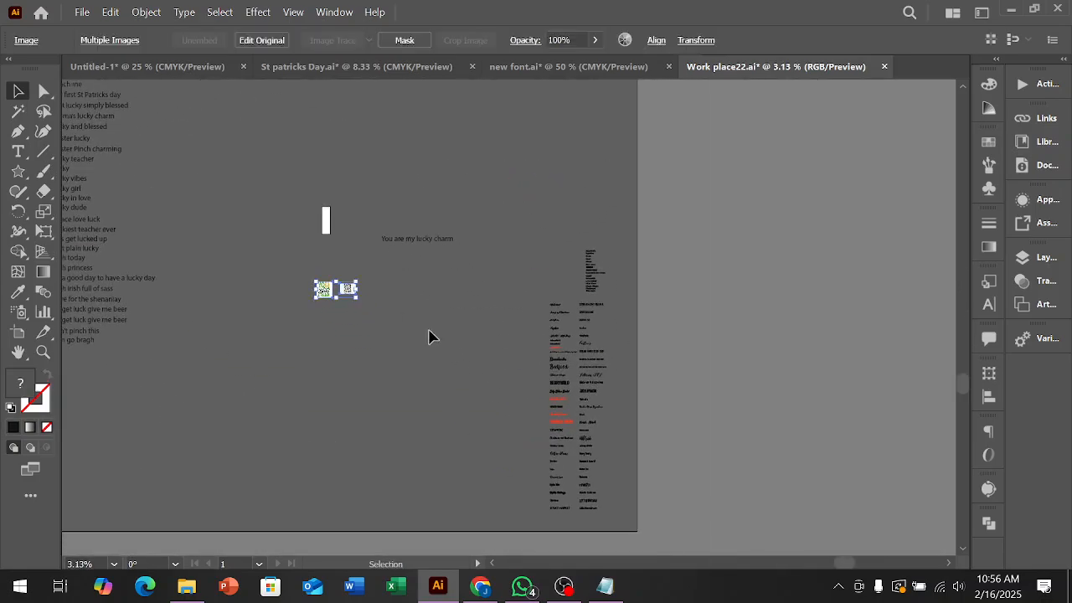
{"action": "left_click_drag", "start_coordinate": [425, 234], "coordinate": [467, 375]}
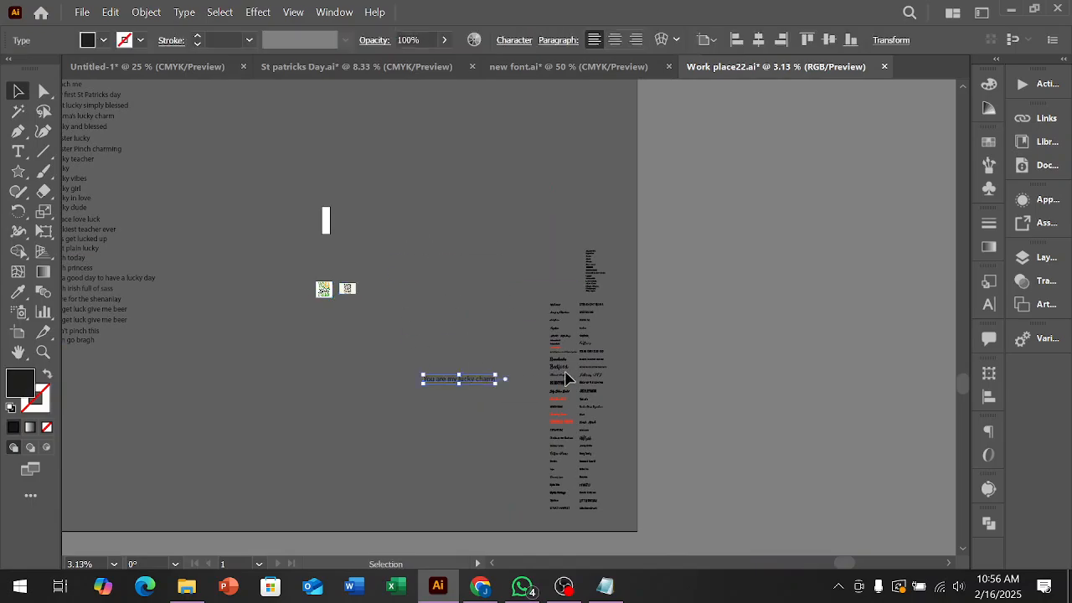
{"action": "left_click_drag", "start_coordinate": [336, 289], "coordinate": [415, 357]}
{"action": "scroll", "coordinate": [480, 380], "scroll_direction": "up", "scroll_amount": 3}
{"action": "scroll", "coordinate": [370, 383], "scroll_direction": "right", "scroll_amount": 5}
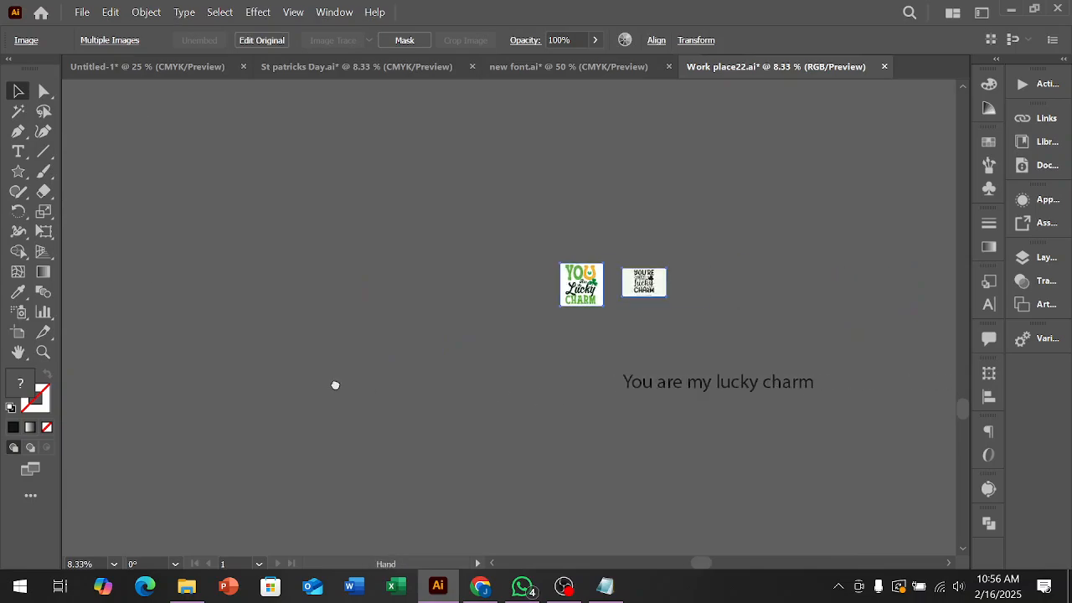
{"action": "scroll", "coordinate": [675, 433], "scroll_direction": "up", "scroll_amount": 1}
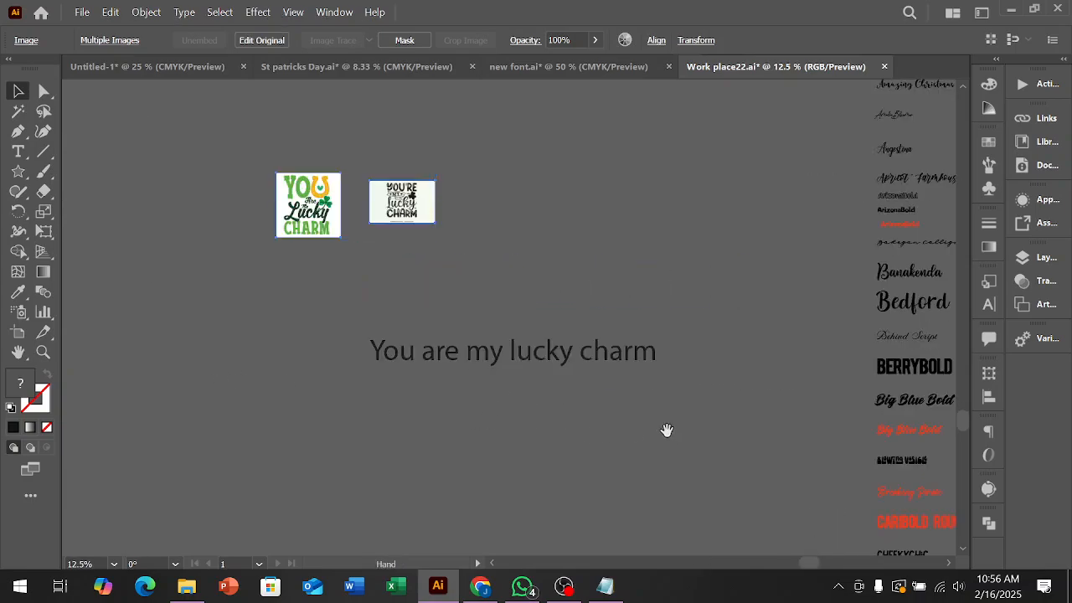
{"action": "scroll", "coordinate": [586, 434], "scroll_direction": "right", "scroll_amount": 3}
{"action": "left_click_drag", "start_coordinate": [303, 216], "coordinate": [473, 202]}
{"action": "left_click_drag", "start_coordinate": [455, 371], "coordinate": [539, 347]}
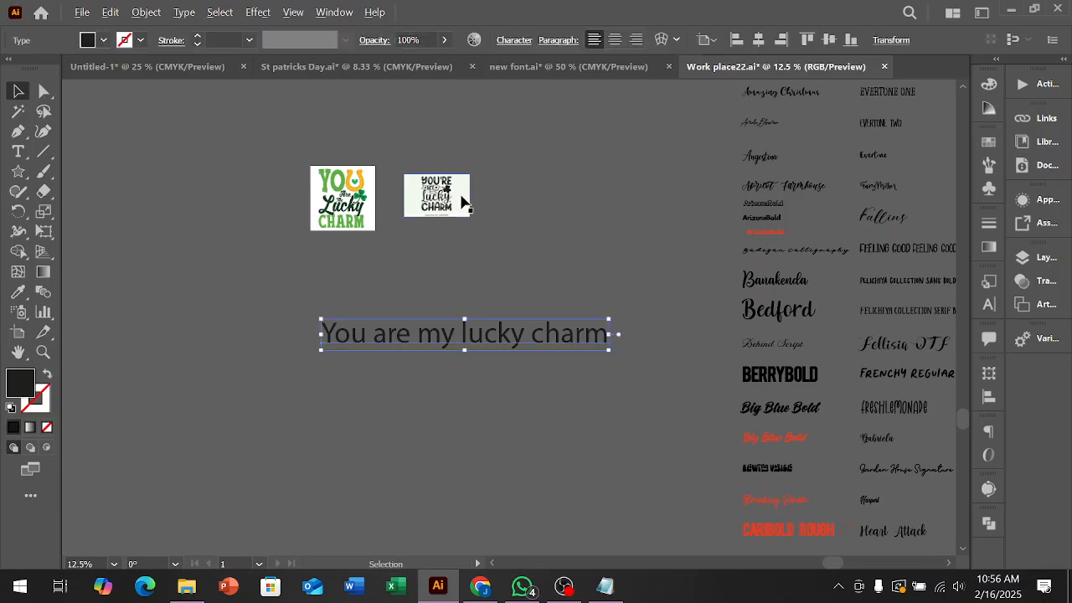
Compare the word arrangement in the two reference designs and shift the phrase slightly to the right beneath them.
{"action": "scroll", "coordinate": [461, 203], "scroll_direction": "up", "scroll_amount": 4}
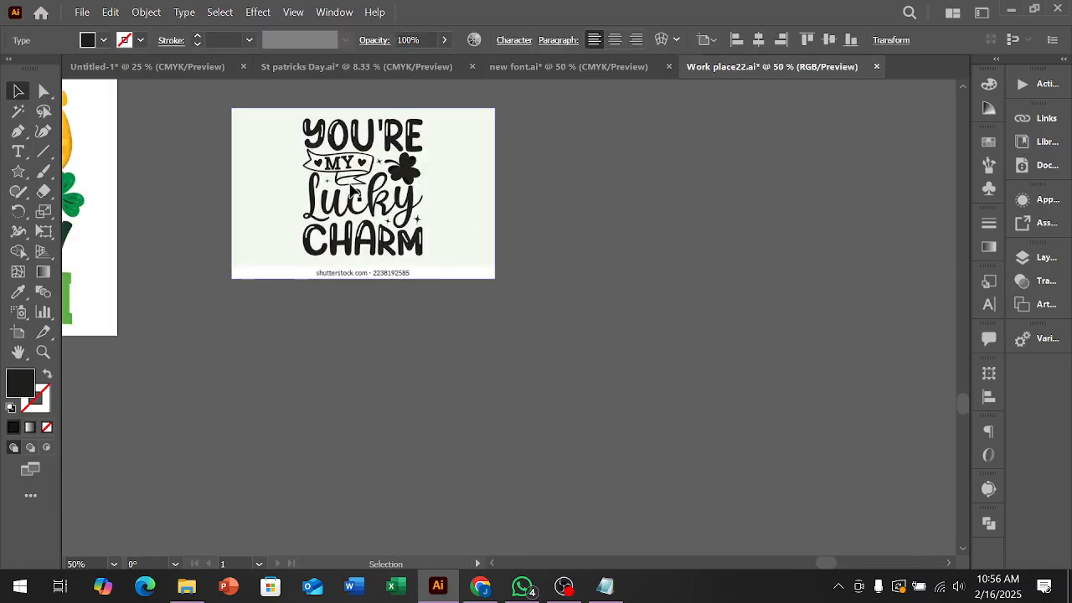
{"action": "scroll", "coordinate": [475, 245], "scroll_direction": "down", "scroll_amount": 1}
{"action": "scroll", "coordinate": [499, 246], "scroll_direction": "down", "scroll_amount": 3}
{"action": "scroll", "coordinate": [411, 390], "scroll_direction": "down", "scroll_amount": 1}
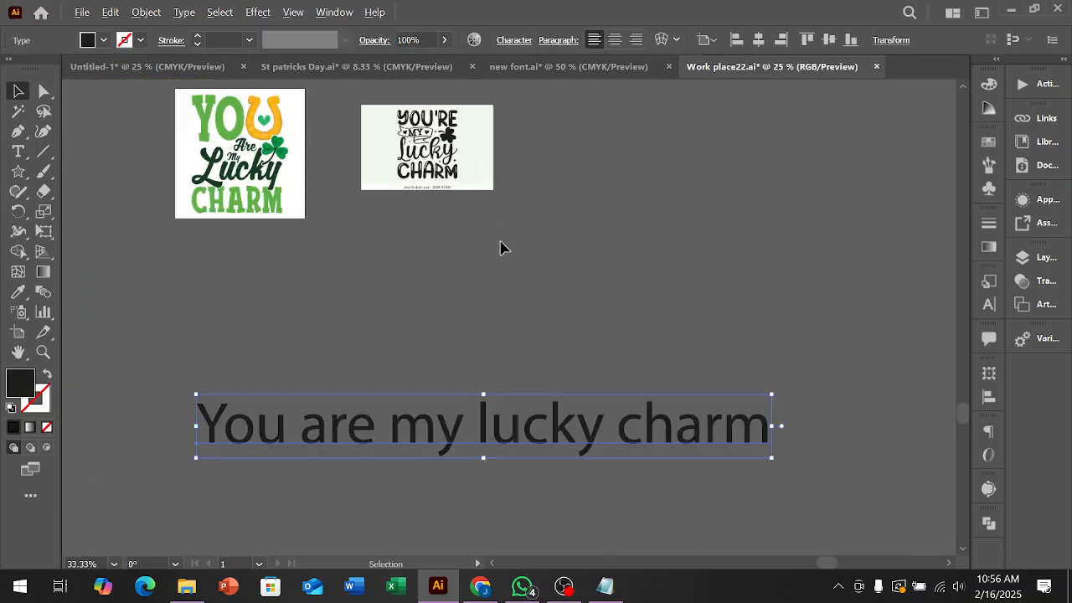
{"action": "left_click_drag", "start_coordinate": [398, 436], "coordinate": [496, 442]}
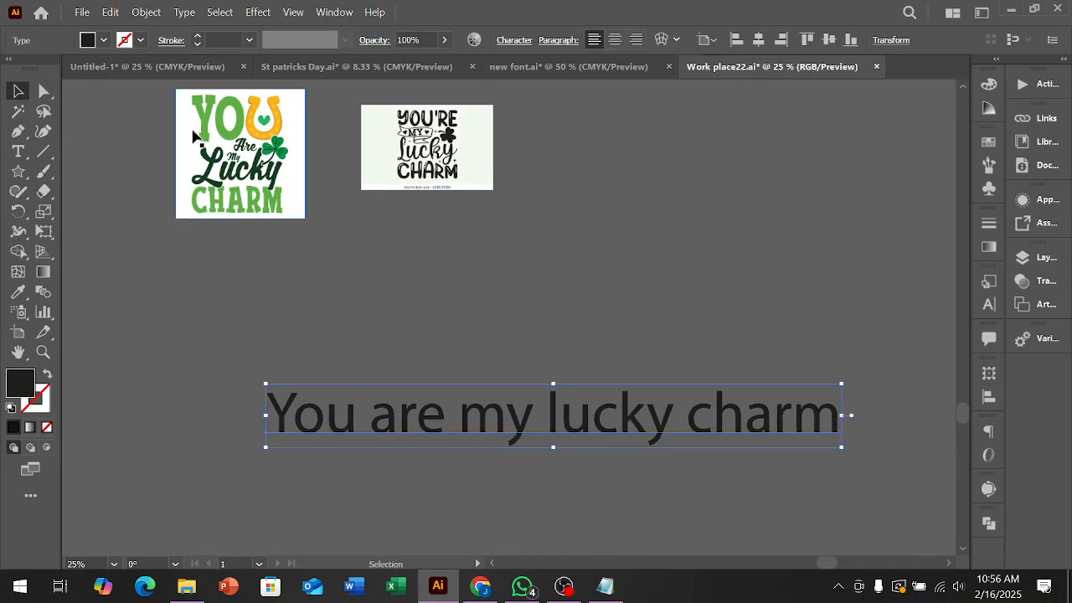
{"action": "scroll", "coordinate": [239, 168], "scroll_direction": "up", "scroll_amount": 2}
{"action": "scroll", "coordinate": [235, 144], "scroll_direction": "down", "scroll_amount": 1}
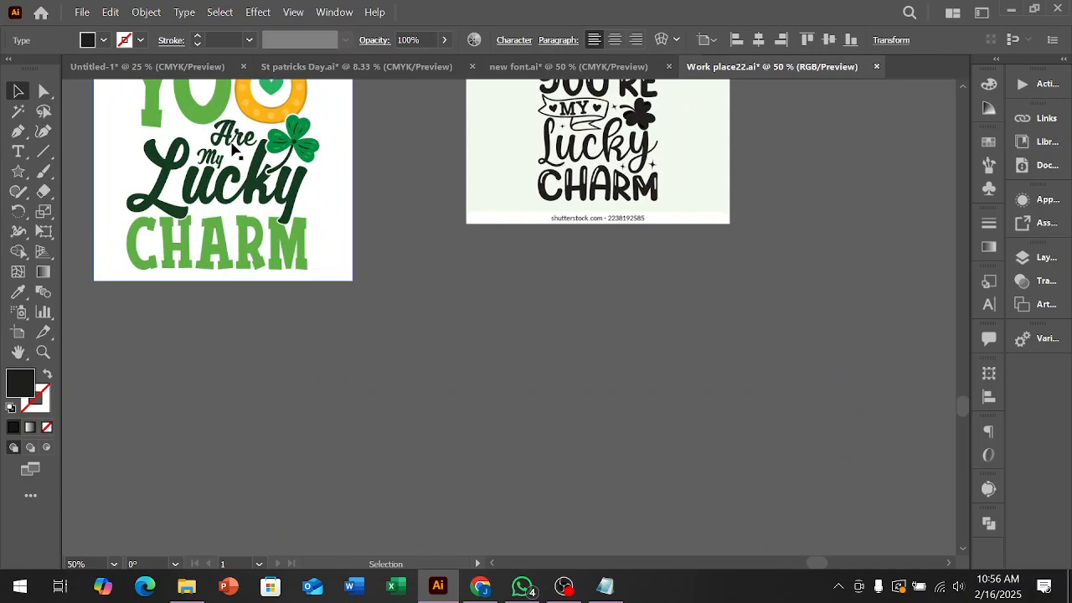
{"action": "scroll", "coordinate": [235, 144], "scroll_direction": "down", "scroll_amount": 2}
{"action": "scroll", "coordinate": [459, 315], "scroll_direction": "down", "scroll_amount": 3}
{"action": "scroll", "coordinate": [362, 352], "scroll_direction": "up", "scroll_amount": 1}
{"action": "scroll", "coordinate": [362, 353], "scroll_direction": "up", "scroll_amount": 2}
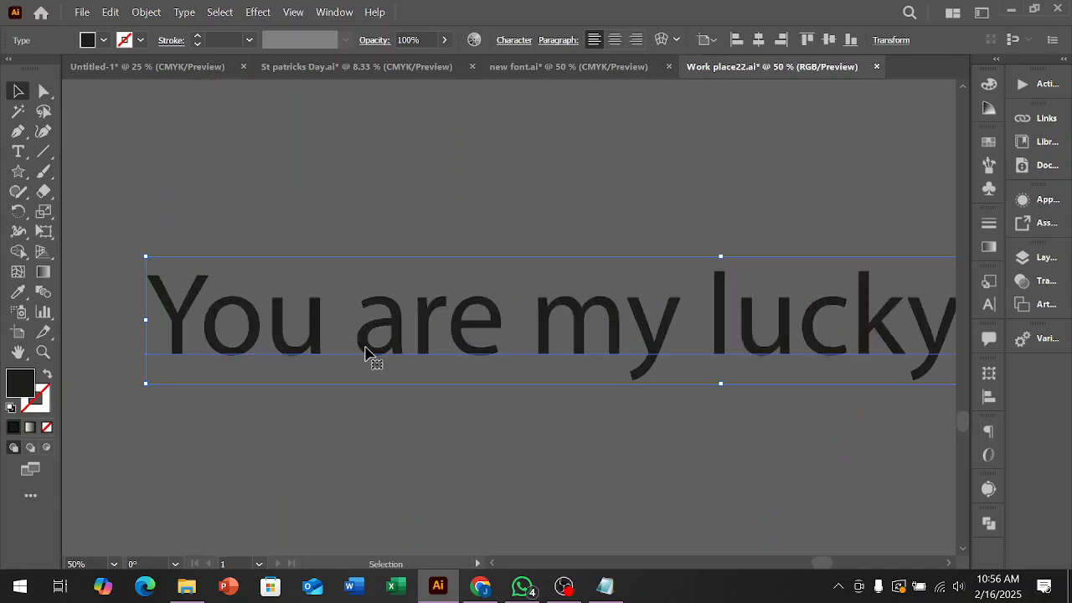
Split the phrase so that "You" and "are" each stand on their own line above "my lucky charm".
{"action": "key", "text": "t"}
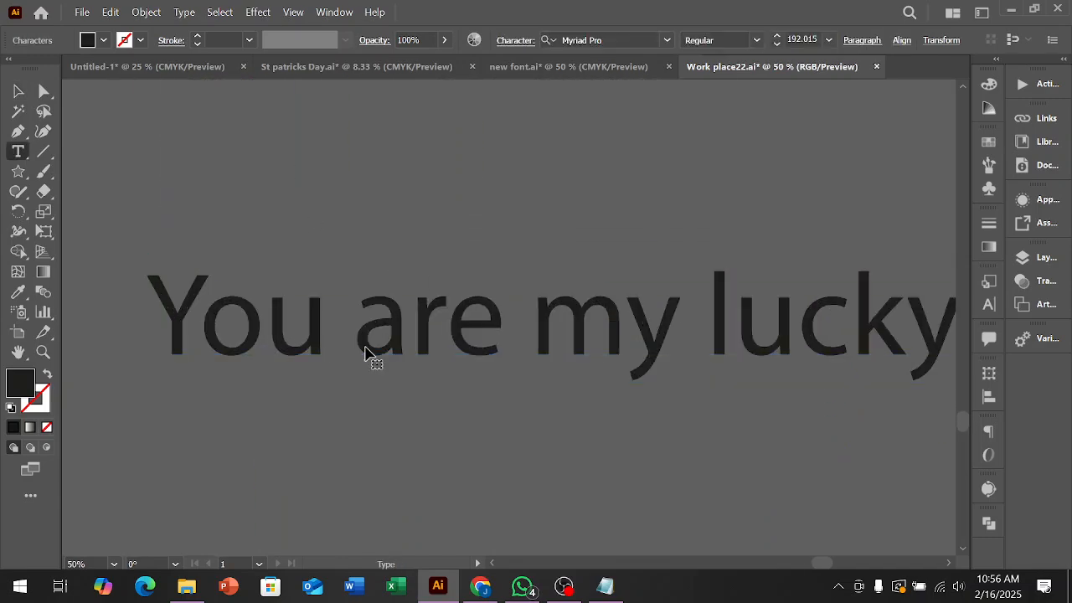
{"action": "left_click", "coordinate": [366, 353]}
{"action": "key", "text": "BackSpace"}
{"action": "key", "text": "Return"}
{"action": "key", "text": "Right"}
{"action": "key", "text": "Right"}
{"action": "key", "text": "Right"}
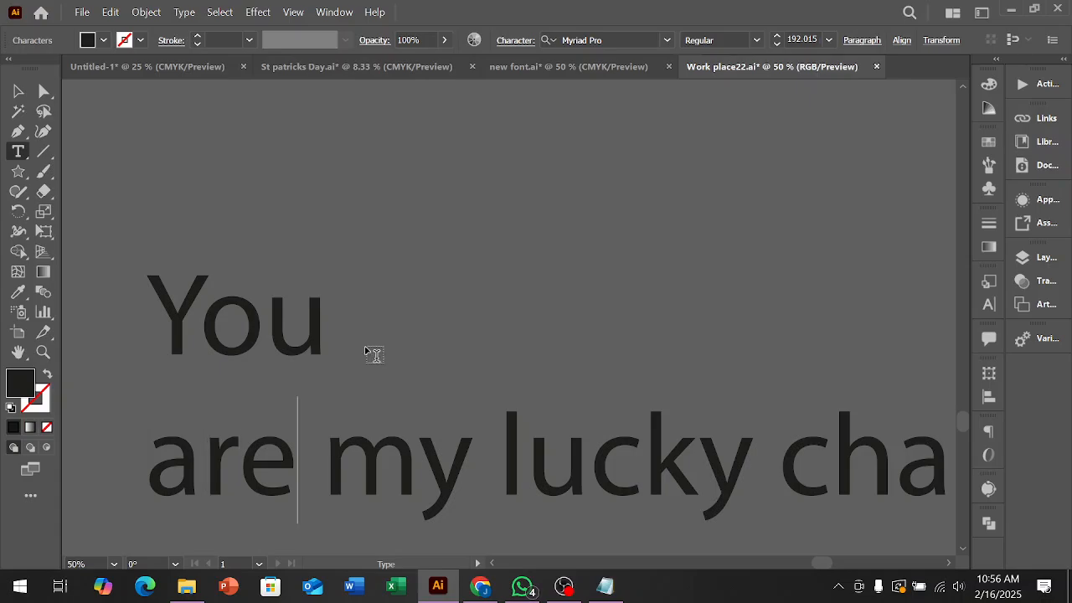
{"action": "key", "text": "Delete"}
{"action": "key", "text": "Return"}
Break the remaining text so that "my", "lucky" and "charm" each stand on their own line.
{"action": "scroll", "coordinate": [377, 303], "scroll_direction": "down", "scroll_amount": 2}
{"action": "scroll", "coordinate": [383, 303], "scroll_direction": "down", "scroll_amount": 1}
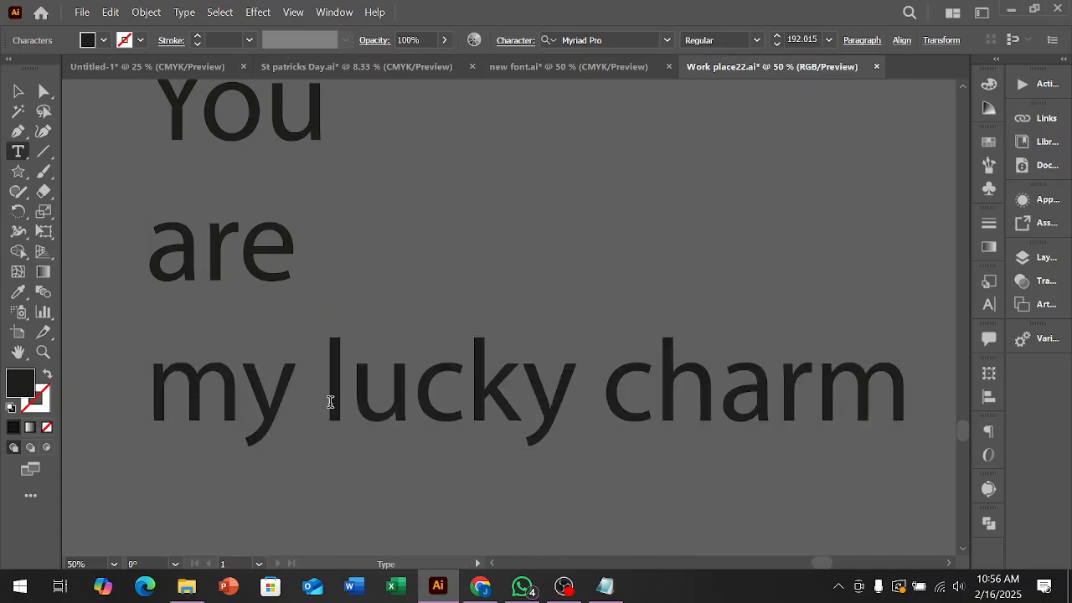
{"action": "key", "text": "Right"}
{"action": "key", "text": "Right"}
{"action": "key", "text": "Delete"}
{"action": "key", "text": "Return"}
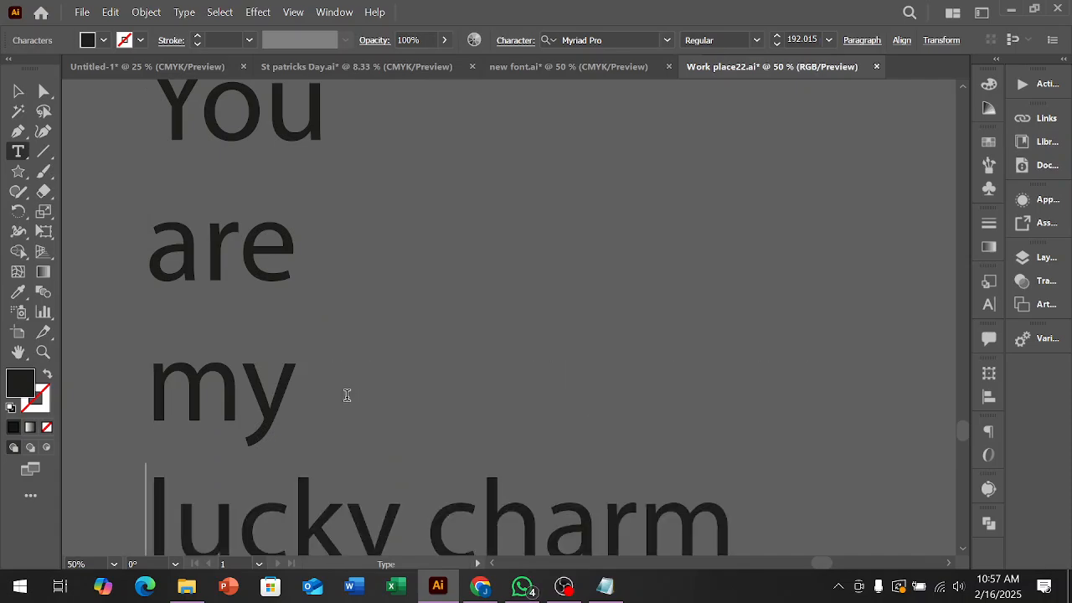
{"action": "scroll", "coordinate": [385, 390], "scroll_direction": "down", "scroll_amount": 2}
{"action": "scroll", "coordinate": [385, 390], "scroll_direction": "down", "scroll_amount": 5}
{"action": "scroll", "coordinate": [540, 371], "scroll_direction": "up", "scroll_amount": 4}
{"action": "scroll", "coordinate": [628, 360], "scroll_direction": "down", "scroll_amount": 3}
{"action": "scroll", "coordinate": [756, 509], "scroll_direction": "down", "scroll_amount": 6}
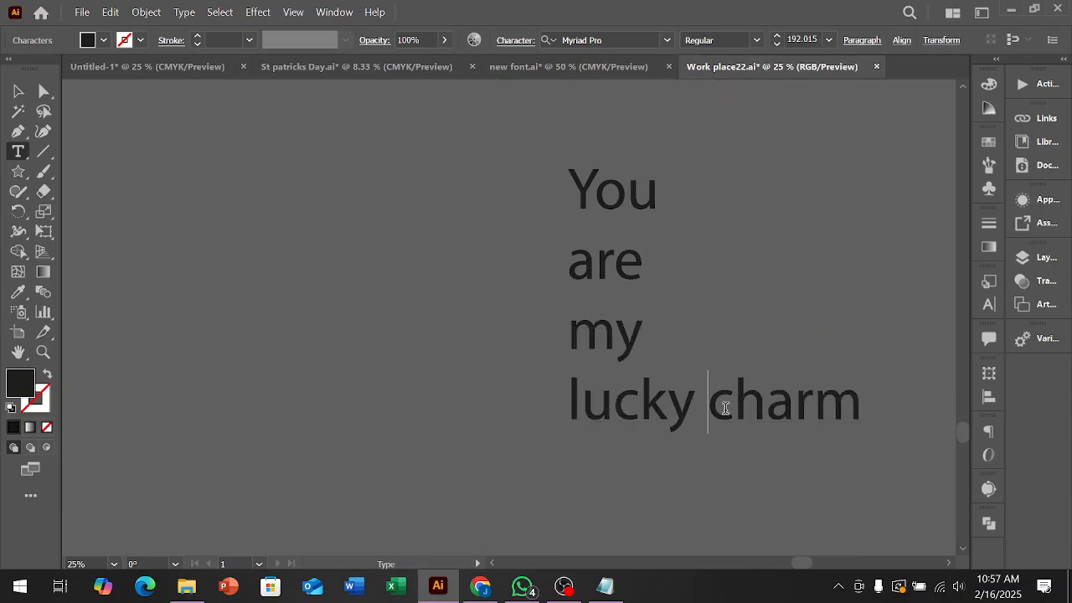
{"action": "left_click", "coordinate": [725, 408]}
{"action": "key", "text": "BackSpace"}
{"action": "key", "text": "Return"}
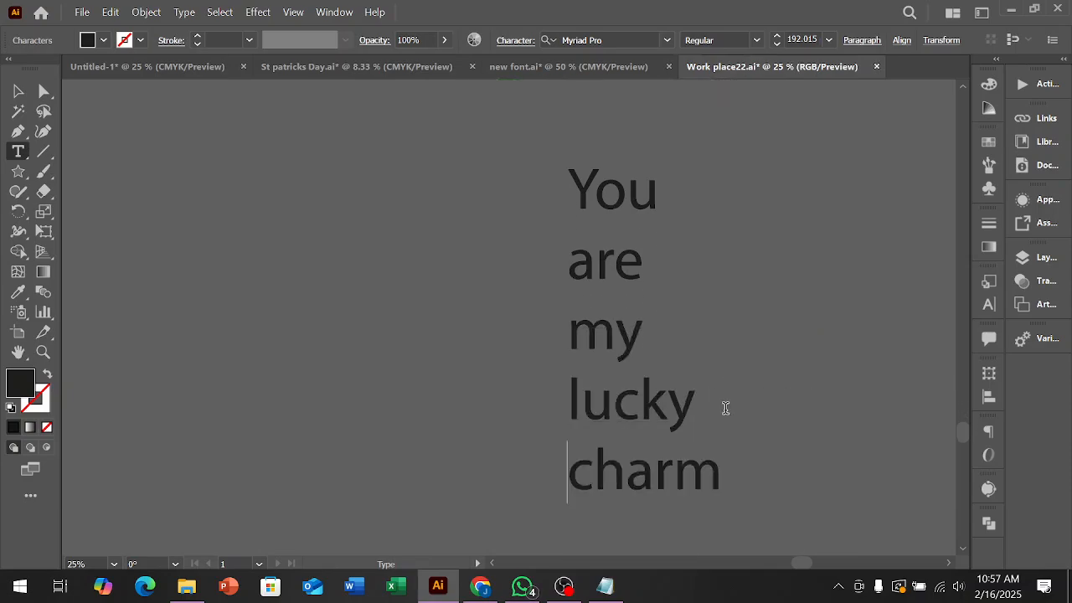
Move the five-line text block horizontally closer to the font sample list.
{"action": "left_click", "coordinate": [14, 89]}
{"action": "scroll", "coordinate": [335, 204], "scroll_direction": "down", "scroll_amount": 2}
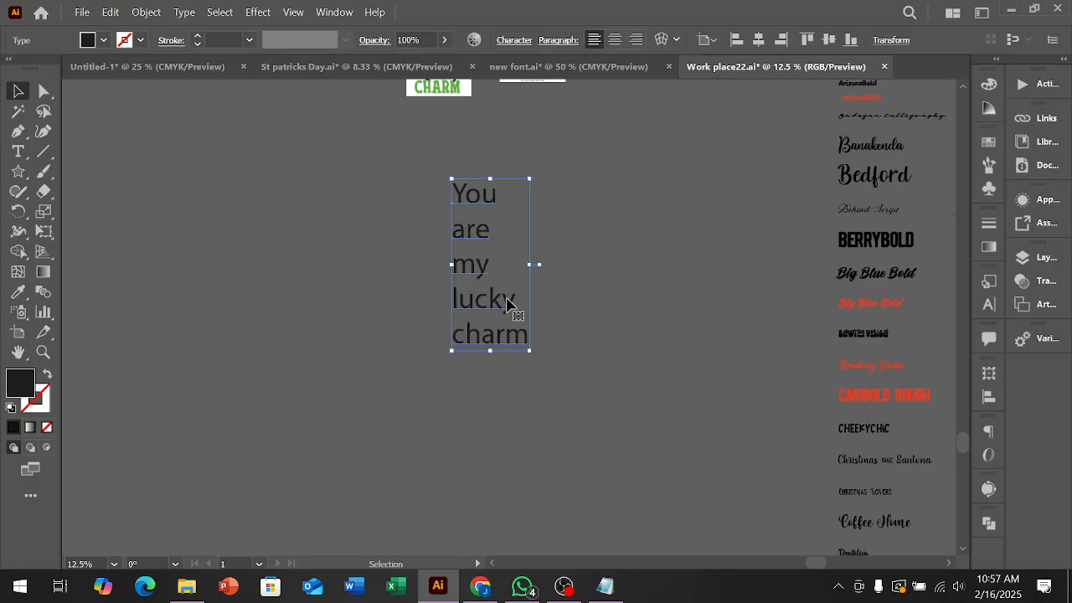
{"action": "left_click_drag", "start_coordinate": [473, 272], "coordinate": [627, 272]}
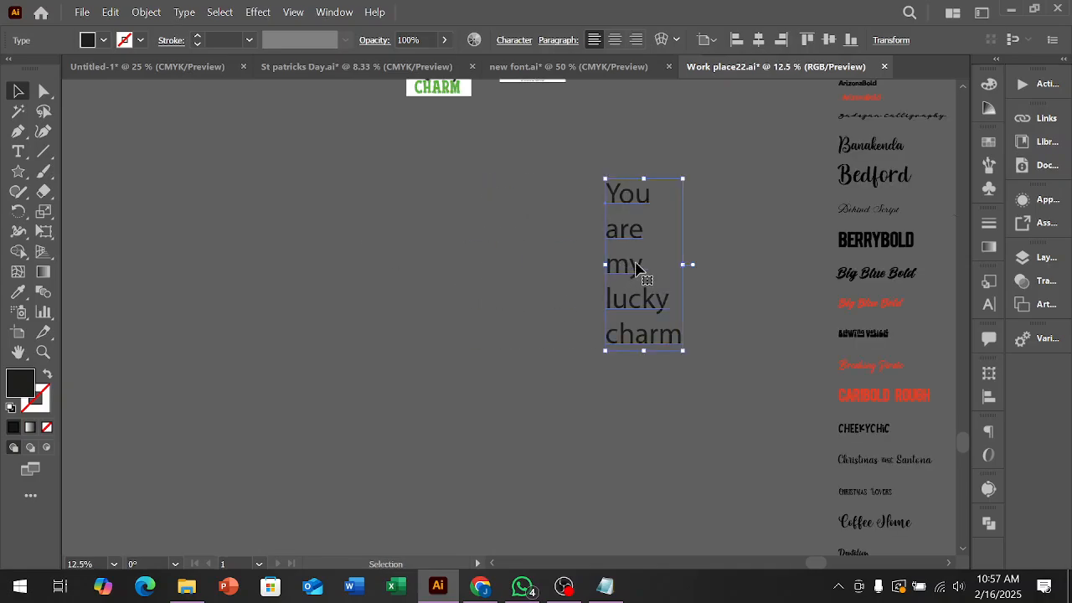
{"action": "left_click", "coordinate": [566, 588]}
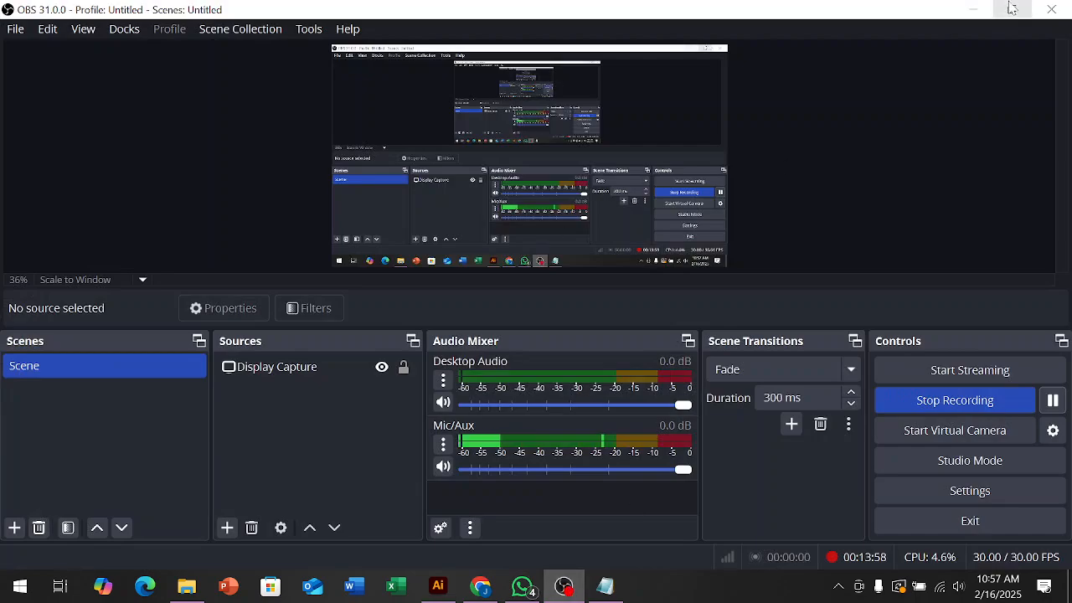
{"action": "left_click", "coordinate": [973, 9]}
{"action": "scroll", "coordinate": [764, 313], "scroll_direction": "up", "scroll_amount": 1}
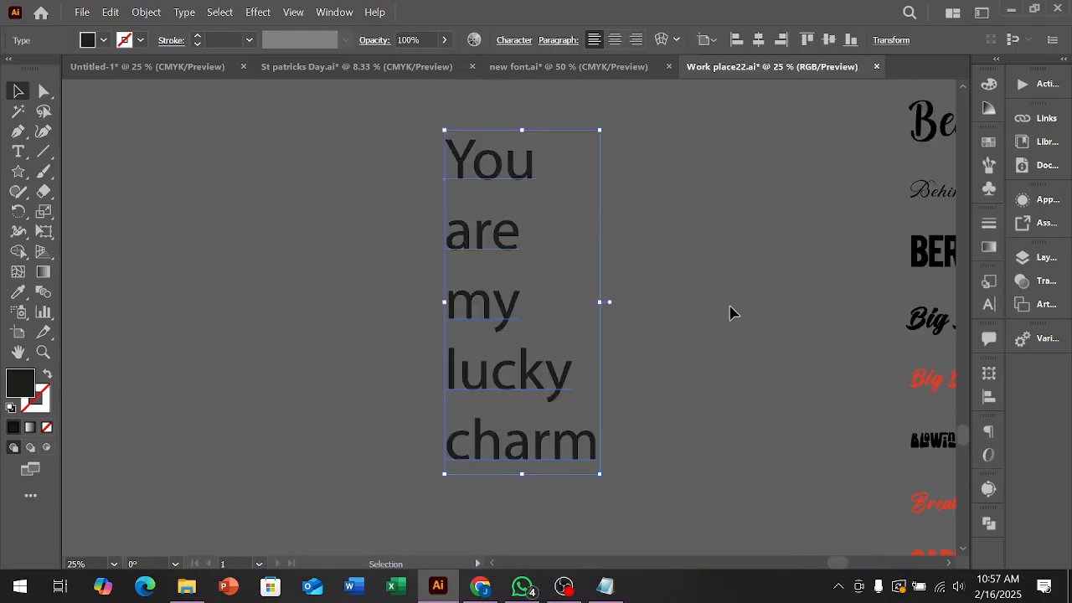
Move the five-line text block away from the font sample list and up beneath the two reference designs.
{"action": "key", "text": "ctrl+="}
{"action": "left_click_drag", "start_coordinate": [571, 311], "coordinate": [219, 339]}
{"action": "scroll", "coordinate": [259, 331], "scroll_direction": "up", "scroll_amount": 2}
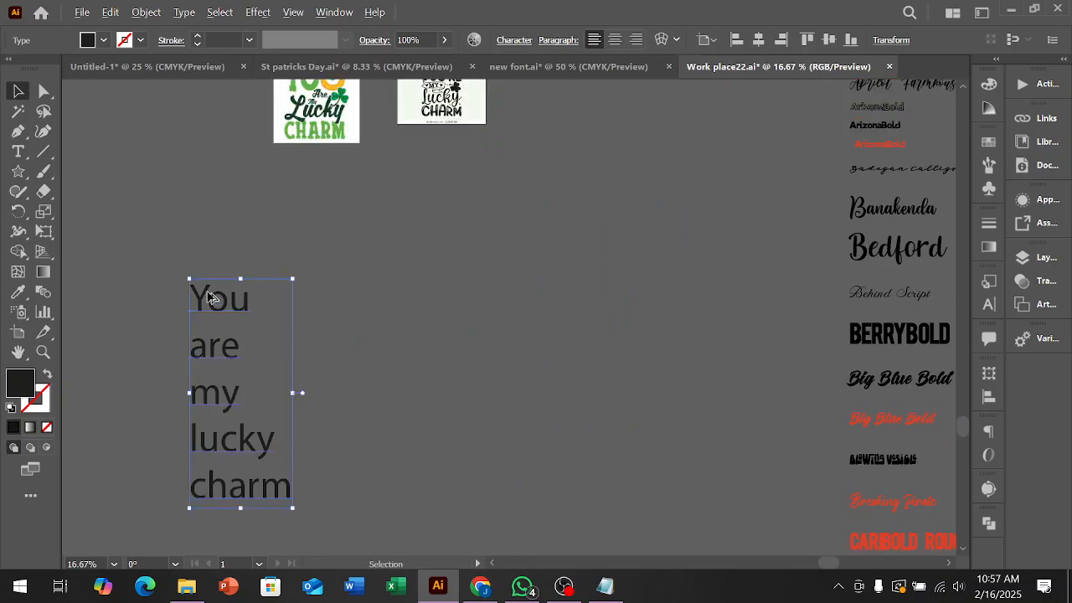
{"action": "scroll", "coordinate": [210, 328], "scroll_direction": "up", "scroll_amount": 1}
{"action": "scroll", "coordinate": [216, 318], "scroll_direction": "down", "scroll_amount": 2}
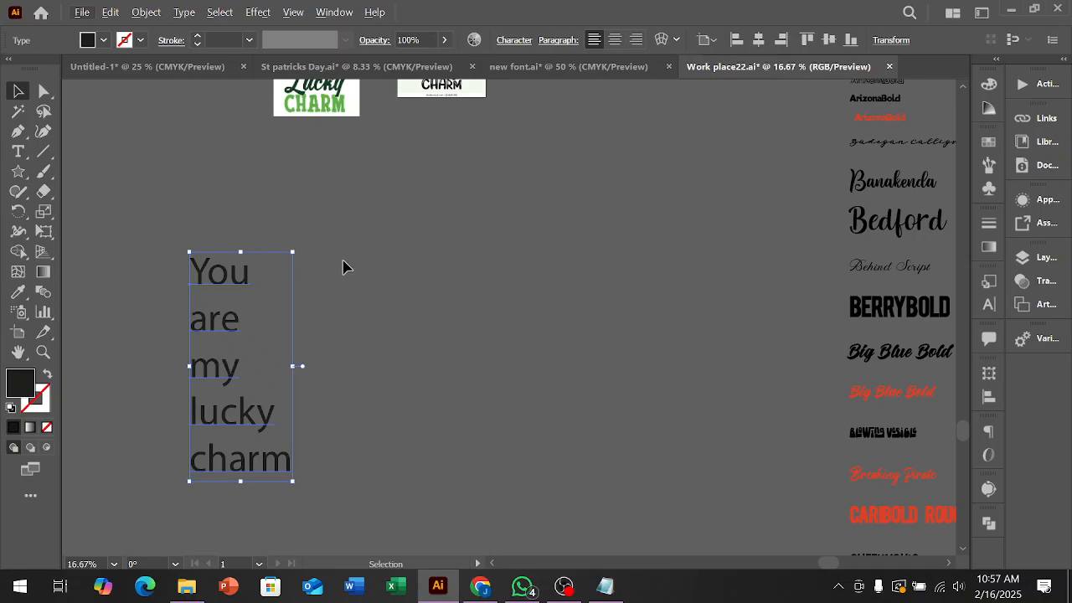
{"action": "left_click_drag", "start_coordinate": [236, 290], "coordinate": [233, 252]}
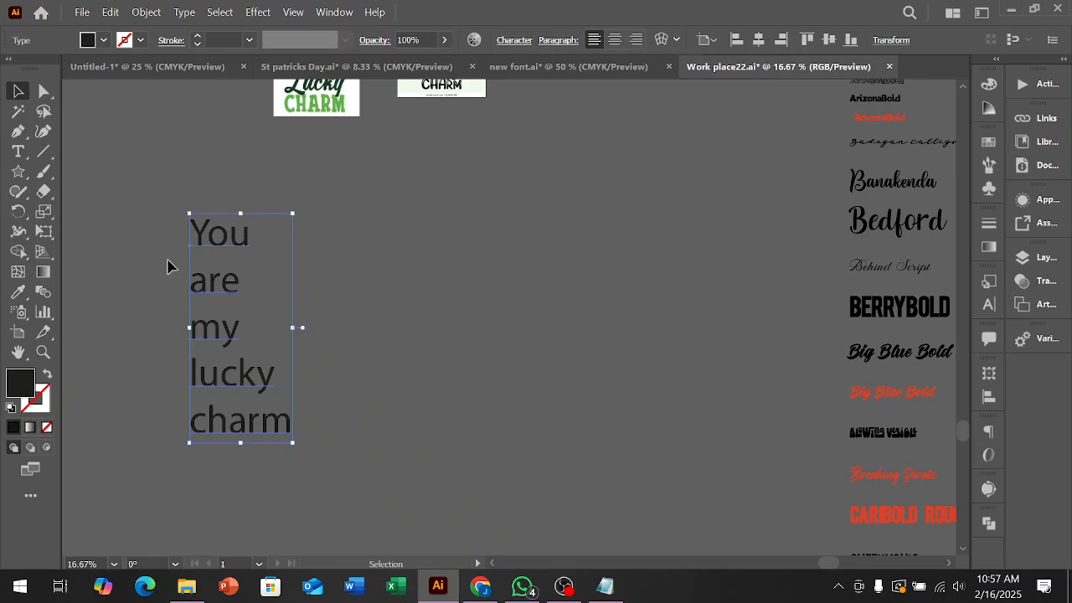
Duplicate the five-line text block horizontally into the empty space beside the font sample list.
{"action": "left_click_drag", "start_coordinate": [233, 252], "coordinate": [581, 253]}
{"action": "left_click_drag", "start_coordinate": [412, 280], "coordinate": [361, 290]}
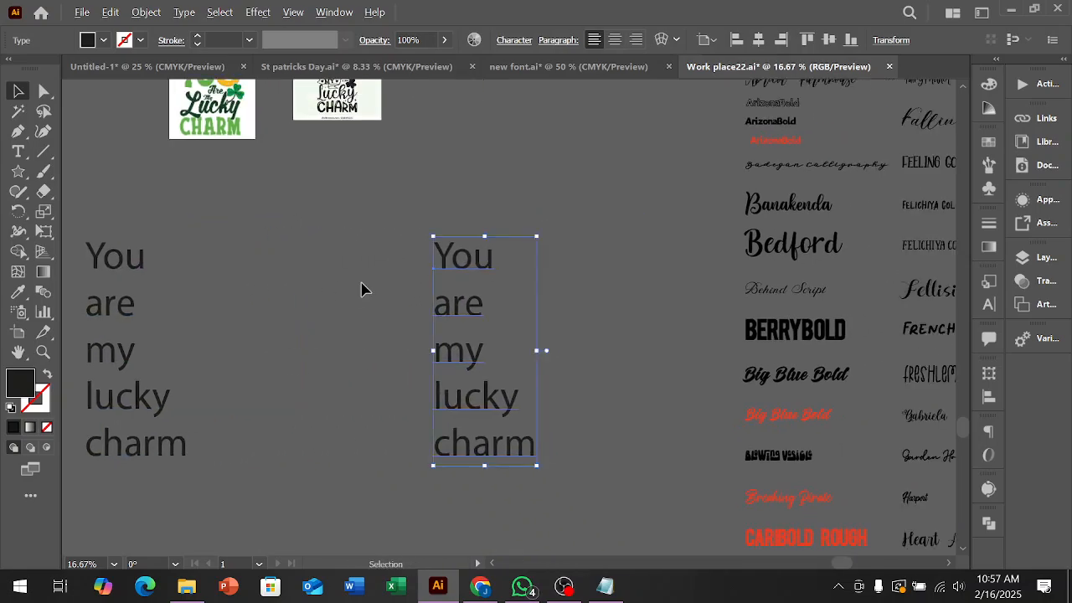
{"action": "scroll", "coordinate": [361, 290], "scroll_direction": "down", "scroll_amount": 1}
{"action": "left_click", "coordinate": [181, 343]}
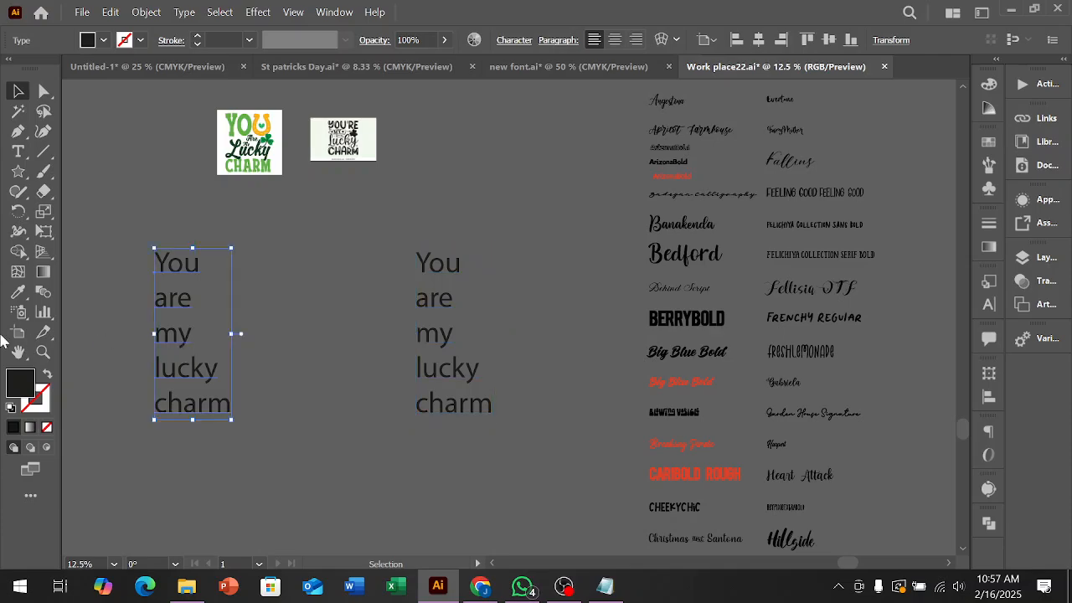
{"action": "left_click", "coordinate": [17, 293]}
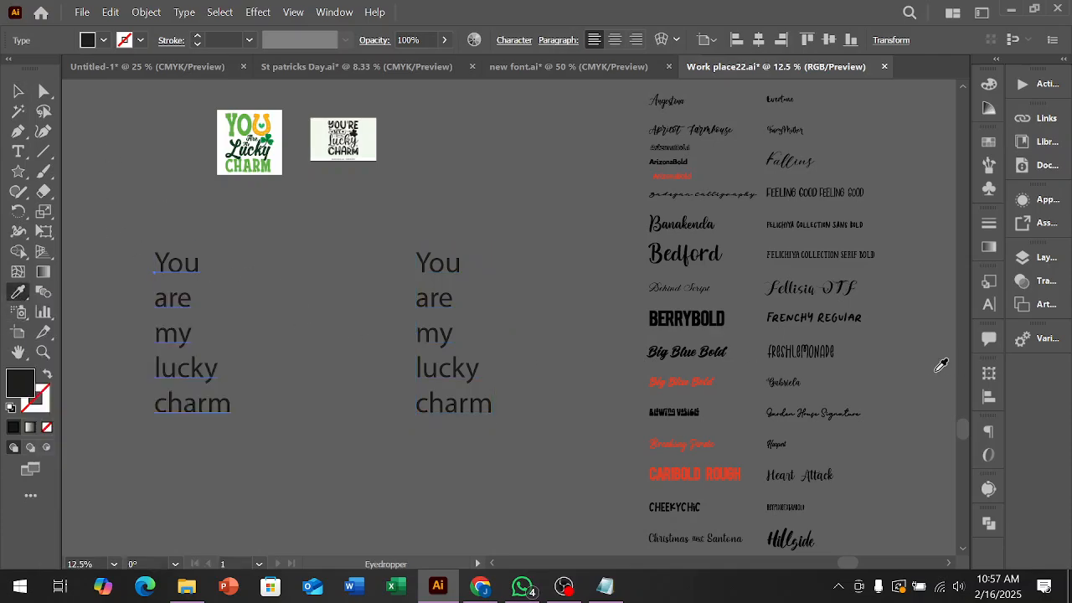
{"action": "scroll", "coordinate": [921, 368], "scroll_direction": "up", "scroll_amount": 1}
{"action": "scroll", "coordinate": [791, 308], "scroll_direction": "down", "scroll_amount": 5}
{"action": "scroll", "coordinate": [776, 308], "scroll_direction": "down", "scroll_amount": 2}
{"action": "scroll", "coordinate": [681, 393], "scroll_direction": "down", "scroll_amount": 3}
Move the duplicated text block slightly upward and closer to the font sample list.
{"action": "left_click", "coordinate": [17, 92]}
{"action": "scroll", "coordinate": [566, 412], "scroll_direction": "up", "scroll_amount": 1}
{"action": "left_click_drag", "start_coordinate": [562, 387], "coordinate": [275, 403]}
{"action": "left_click_drag", "start_coordinate": [341, 363], "coordinate": [393, 355]}
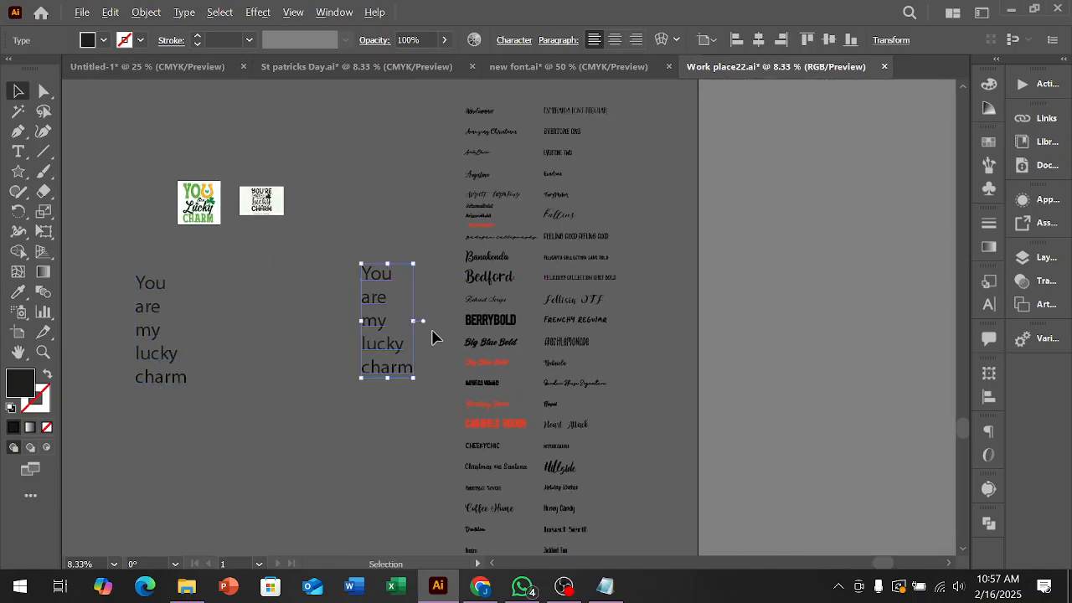
Apply the Felichiya Collection Sans Bold sample's type style to the duplicated text block with the Eyedropper.
{"action": "scroll", "coordinate": [433, 336], "scroll_direction": "up", "scroll_amount": 3}
{"action": "left_click_drag", "start_coordinate": [457, 346], "coordinate": [220, 383]}
{"action": "scroll", "coordinate": [438, 343], "scroll_direction": "down", "scroll_amount": 2}
{"action": "left_click_drag", "start_coordinate": [439, 343], "coordinate": [422, 366]}
{"action": "scroll", "coordinate": [782, 277], "scroll_direction": "up", "scroll_amount": 2}
{"action": "scroll", "coordinate": [782, 277], "scroll_direction": "down", "scroll_amount": 3}
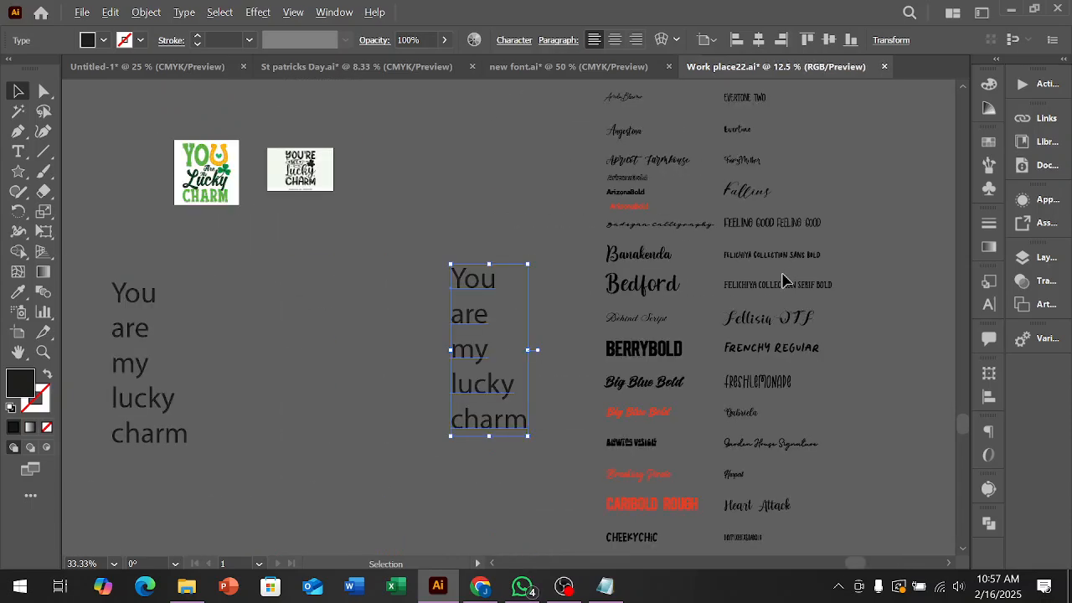
{"action": "left_click", "coordinate": [17, 291]}
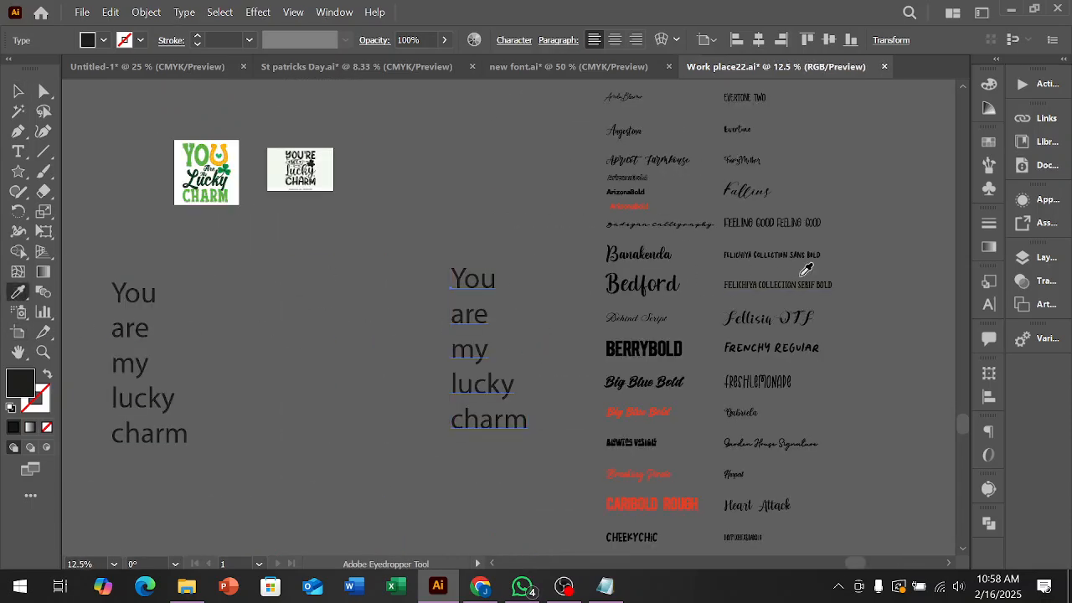
{"action": "scroll", "coordinate": [694, 246], "scroll_direction": "up", "scroll_amount": 4}
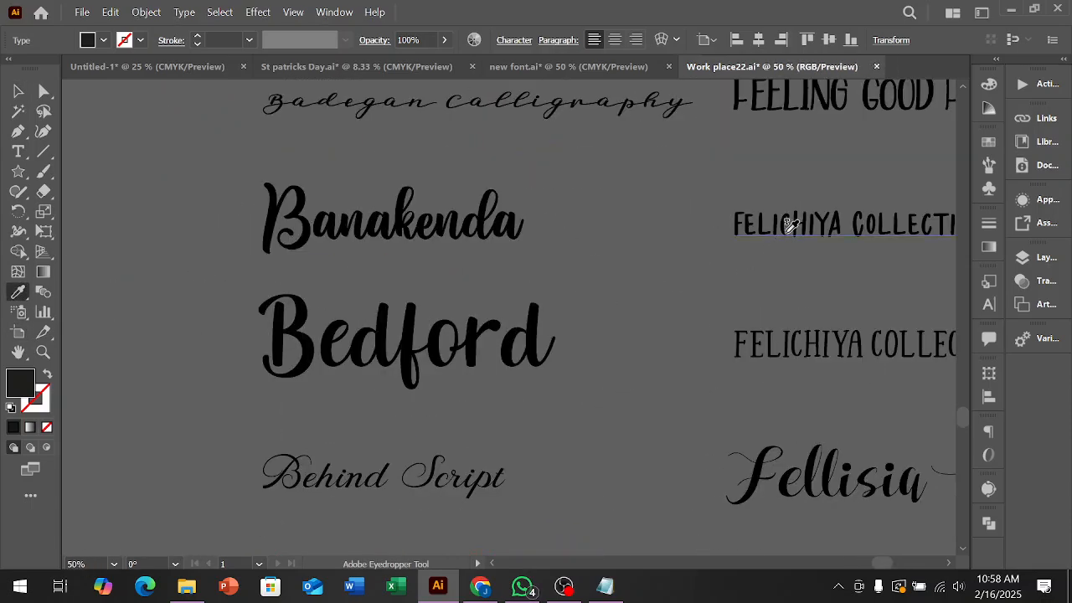
{"action": "scroll", "coordinate": [780, 219], "scroll_direction": "down", "scroll_amount": 2}
{"action": "scroll", "coordinate": [251, 303], "scroll_direction": "up", "scroll_amount": 1}
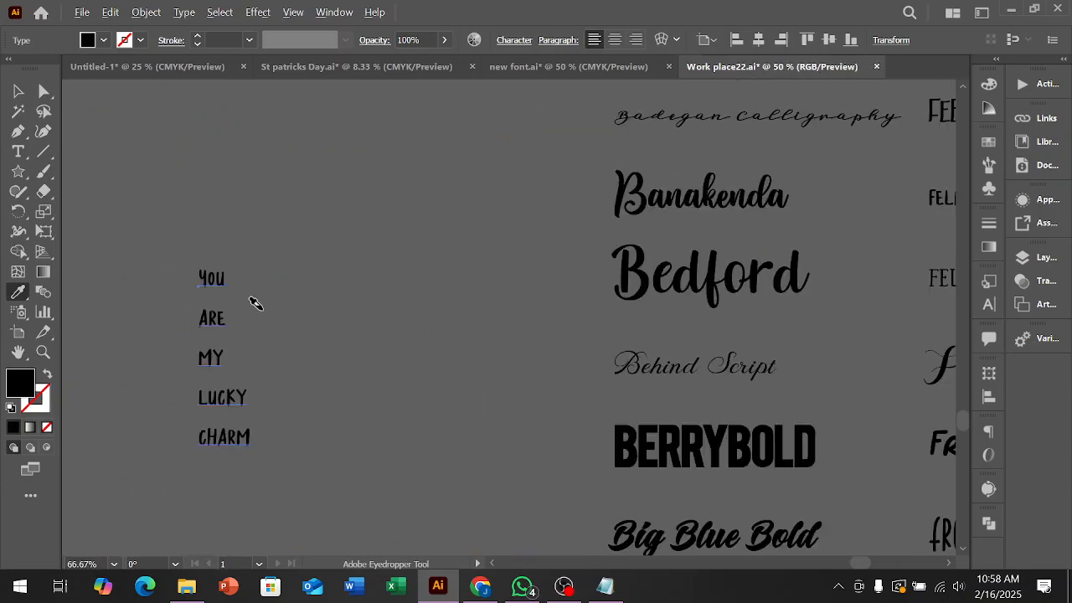
Move the restyled capital-letter block closer to the font samples and bring the original text block over beside it.
{"action": "left_click", "coordinate": [15, 92]}
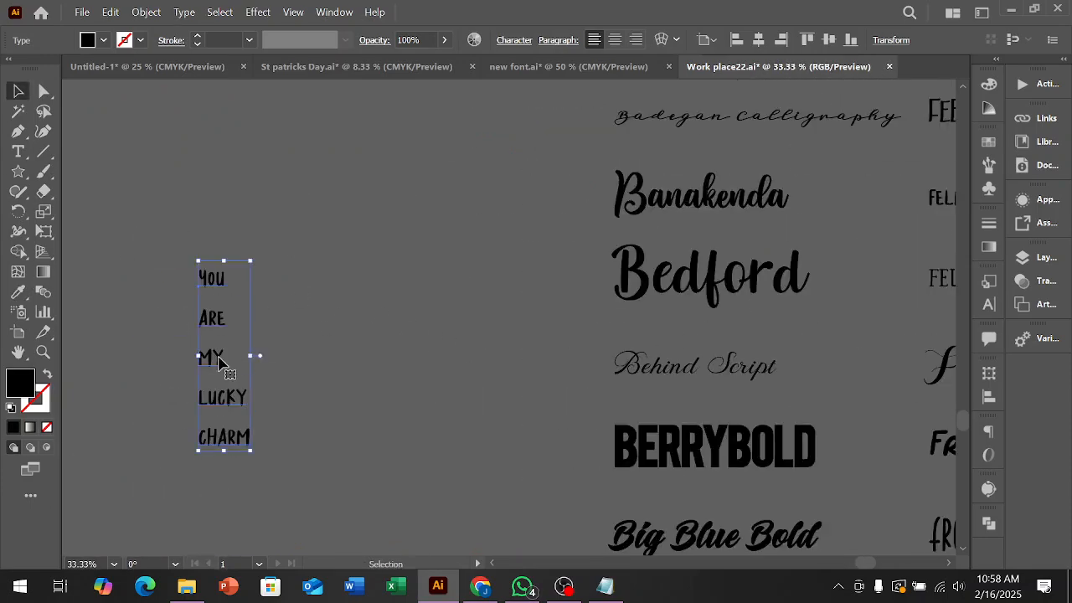
{"action": "left_click_drag", "start_coordinate": [219, 358], "coordinate": [407, 347]}
{"action": "scroll", "coordinate": [407, 347], "scroll_direction": "up", "scroll_amount": 1}
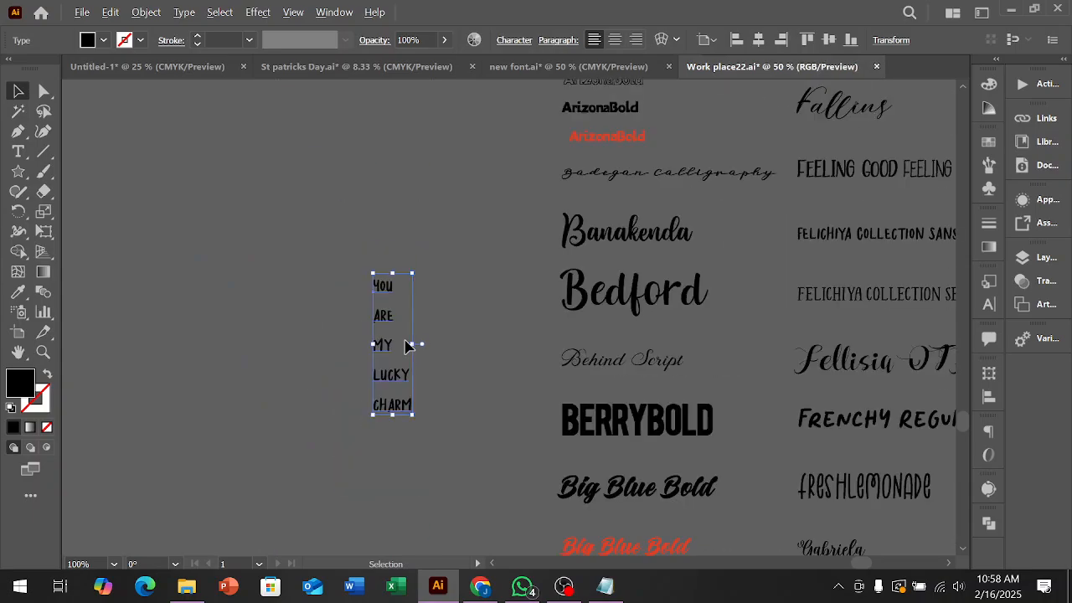
{"action": "scroll", "coordinate": [406, 347], "scroll_direction": "down", "scroll_amount": 2}
{"action": "left_click_drag", "start_coordinate": [101, 369], "coordinate": [363, 342]}
Browse the script samples and apply the Amazing Christmas type style to the original text block with the Eyedropper.
{"action": "left_click", "coordinate": [18, 292]}
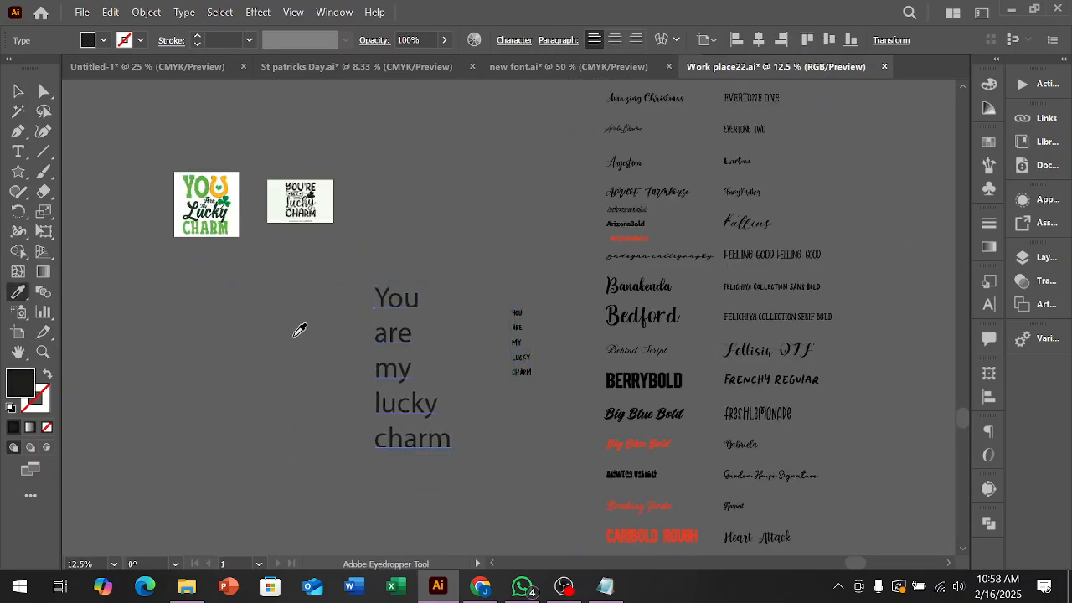
{"action": "scroll", "coordinate": [662, 340], "scroll_direction": "up", "scroll_amount": 4}
{"action": "scroll", "coordinate": [667, 343], "scroll_direction": "up", "scroll_amount": 1}
{"action": "scroll", "coordinate": [617, 337], "scroll_direction": "down", "scroll_amount": 3}
{"action": "scroll", "coordinate": [541, 189], "scroll_direction": "up", "scroll_amount": 1}
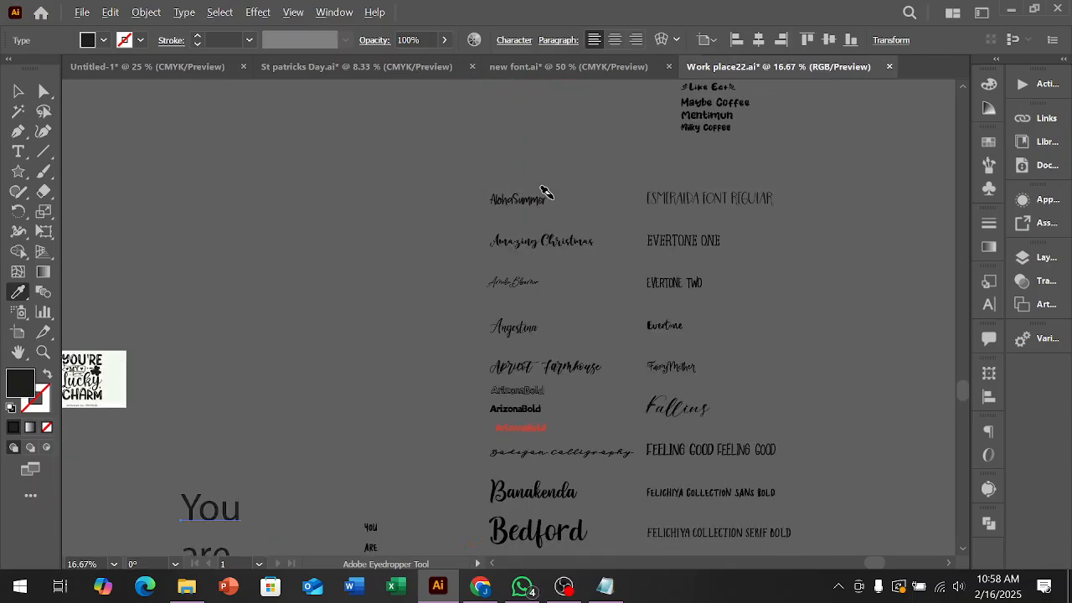
{"action": "scroll", "coordinate": [536, 213], "scroll_direction": "up", "scroll_amount": 4}
{"action": "scroll", "coordinate": [519, 239], "scroll_direction": "down", "scroll_amount": 3}
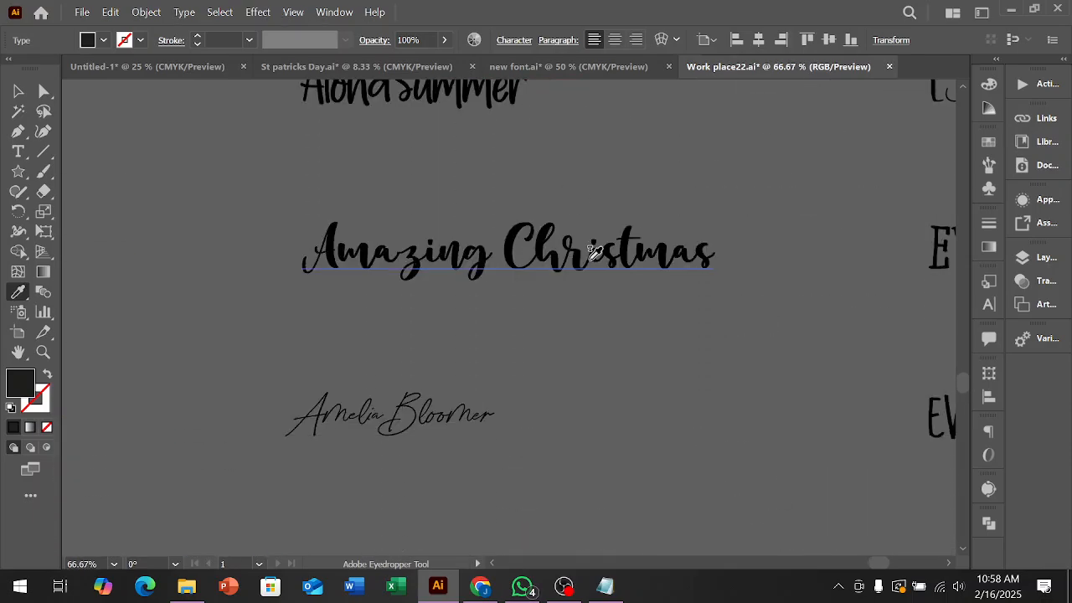
{"action": "scroll", "coordinate": [594, 251], "scroll_direction": "down", "scroll_amount": 4}
{"action": "scroll", "coordinate": [600, 249], "scroll_direction": "down", "scroll_amount": 2}
{"action": "scroll", "coordinate": [217, 457], "scroll_direction": "up", "scroll_amount": 5}
{"action": "scroll", "coordinate": [197, 460], "scroll_direction": "down", "scroll_amount": 3}
{"action": "scroll", "coordinate": [231, 419], "scroll_direction": "up", "scroll_amount": 3}
{"action": "scroll", "coordinate": [288, 425], "scroll_direction": "down", "scroll_amount": 2}
{"action": "scroll", "coordinate": [408, 423], "scroll_direction": "down", "scroll_amount": 1}
{"action": "scroll", "coordinate": [287, 365], "scroll_direction": "down", "scroll_amount": 1}
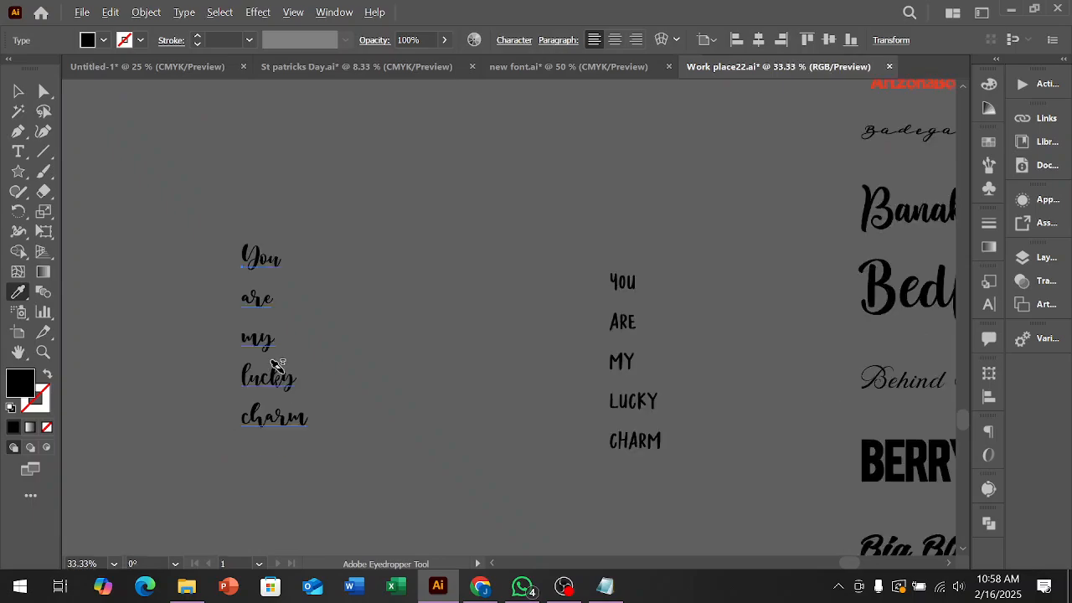
Adjust the positions of the script and capital-letter blocks so they sit side by side with their lines roughly level.
{"action": "left_click", "coordinate": [19, 98]}
{"action": "left_click", "coordinate": [448, 268]}
{"action": "left_click_drag", "start_coordinate": [252, 341], "coordinate": [263, 370]}
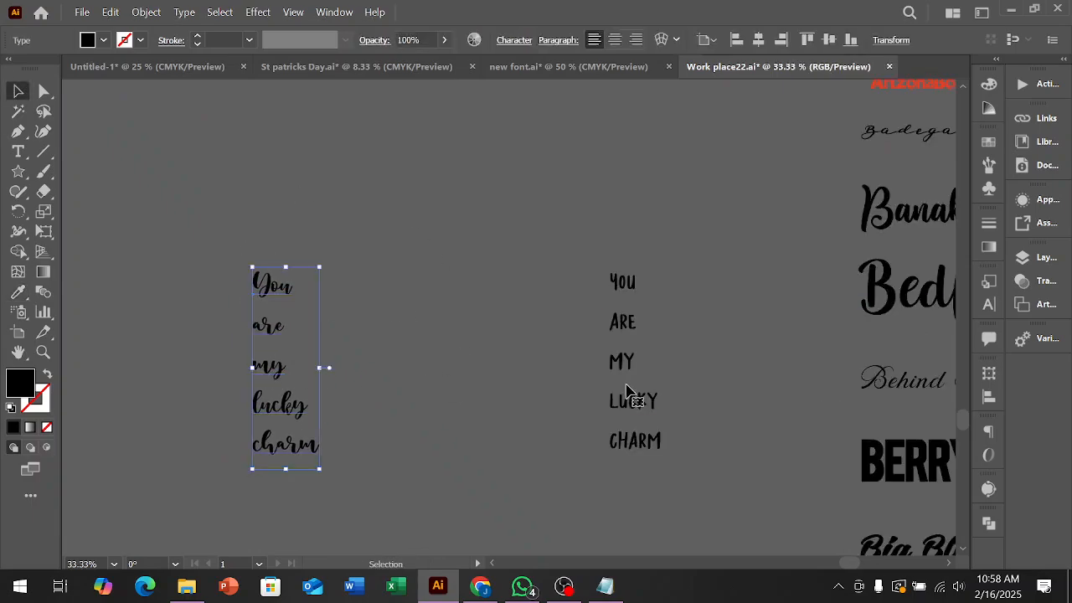
{"action": "left_click_drag", "start_coordinate": [624, 410], "coordinate": [621, 411]}
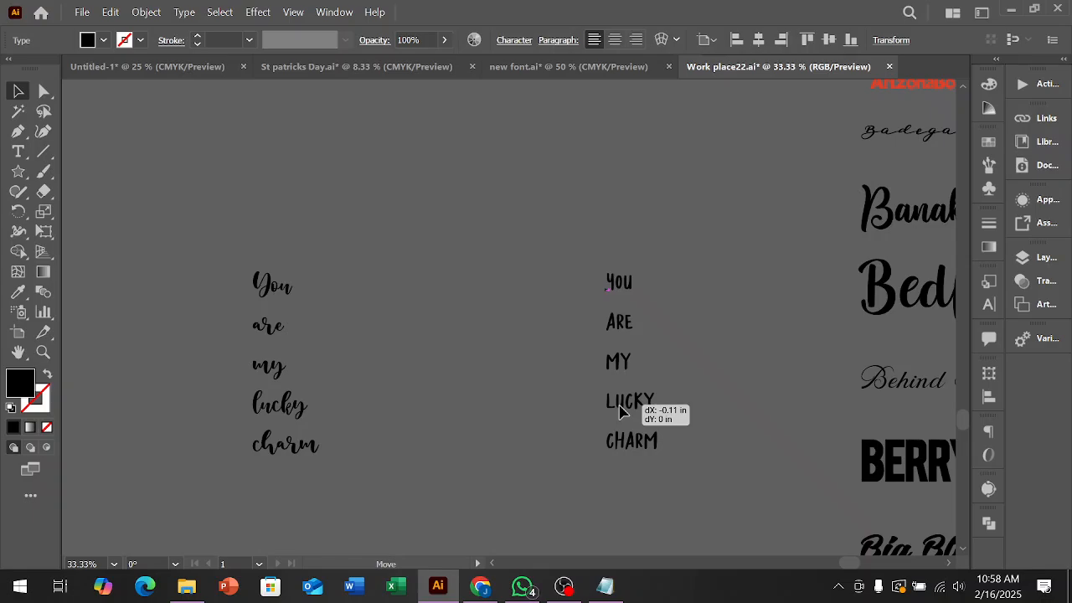
{"action": "left_click", "coordinate": [426, 395]}
{"action": "left_click", "coordinate": [617, 404]}
{"action": "left_click_drag", "start_coordinate": [287, 407], "coordinate": [308, 404]}
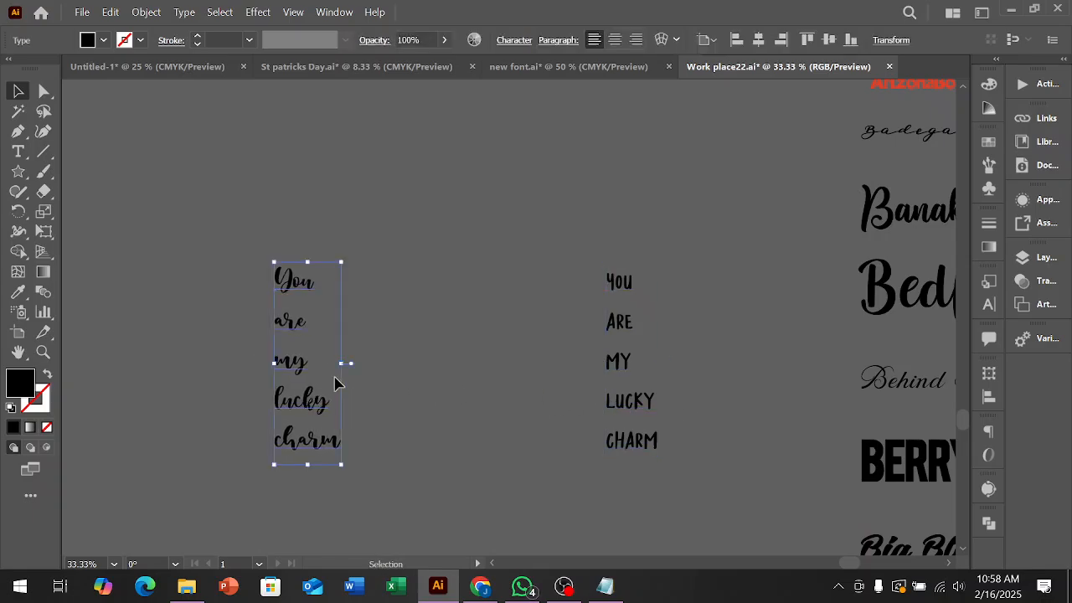
Convert both text blocks to outlines and ungroup them into separate letters.
{"action": "left_click", "coordinate": [622, 401], "text": "shift"}
{"action": "key", "text": "ctrl+shift+o"}
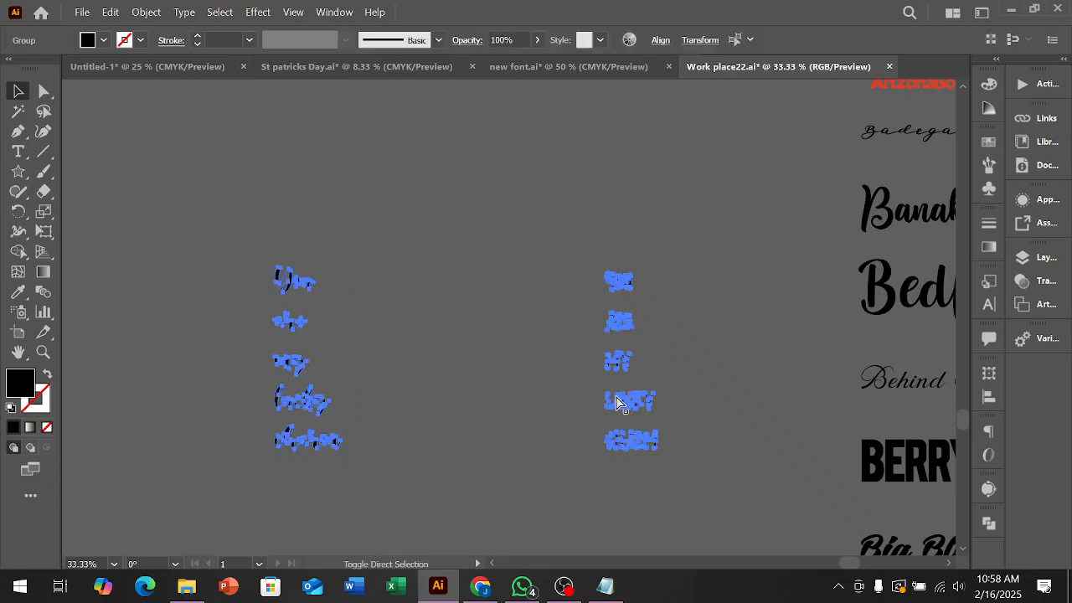
{"action": "right_click", "coordinate": [608, 366]}
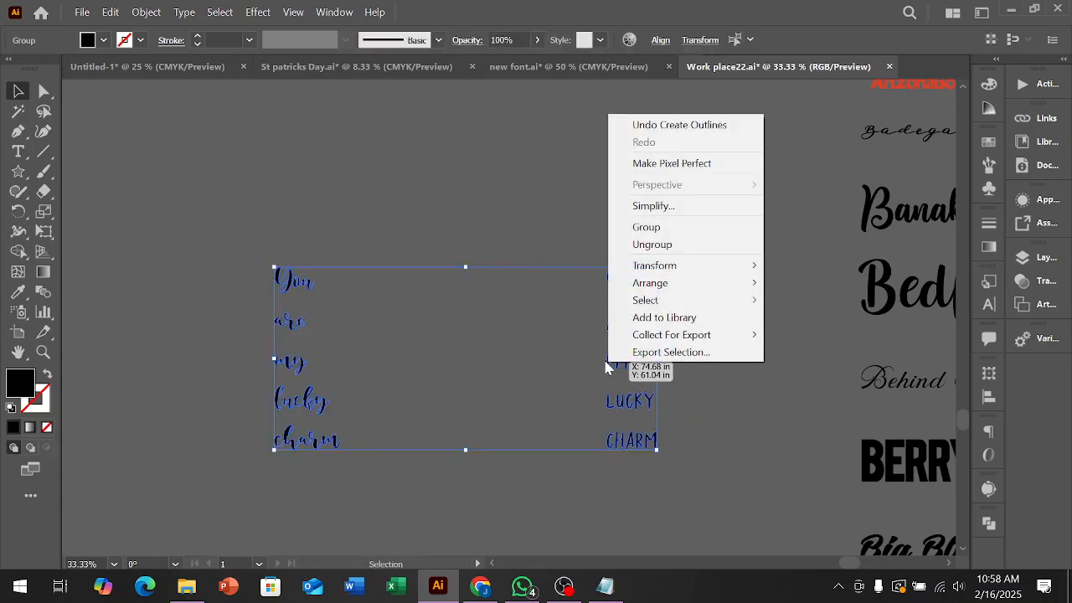
{"action": "left_click", "coordinate": [652, 245]}
{"action": "left_click", "coordinate": [222, 245]}
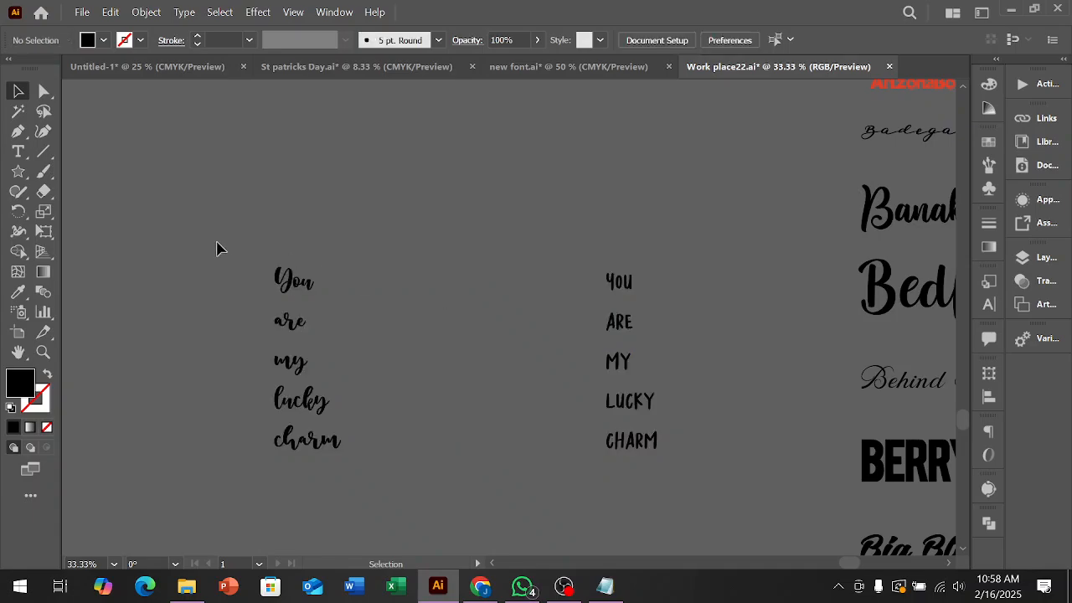
Group the letters of each script word separately: "You", "are", "my", "lucky" and "charm".
{"action": "left_click_drag", "start_coordinate": [350, 294], "coordinate": [356, 299]}
{"action": "key", "text": "ctrl+g"}
{"action": "left_click_drag", "start_coordinate": [219, 306], "coordinate": [349, 344]}
{"action": "key", "text": "ctrl+g"}
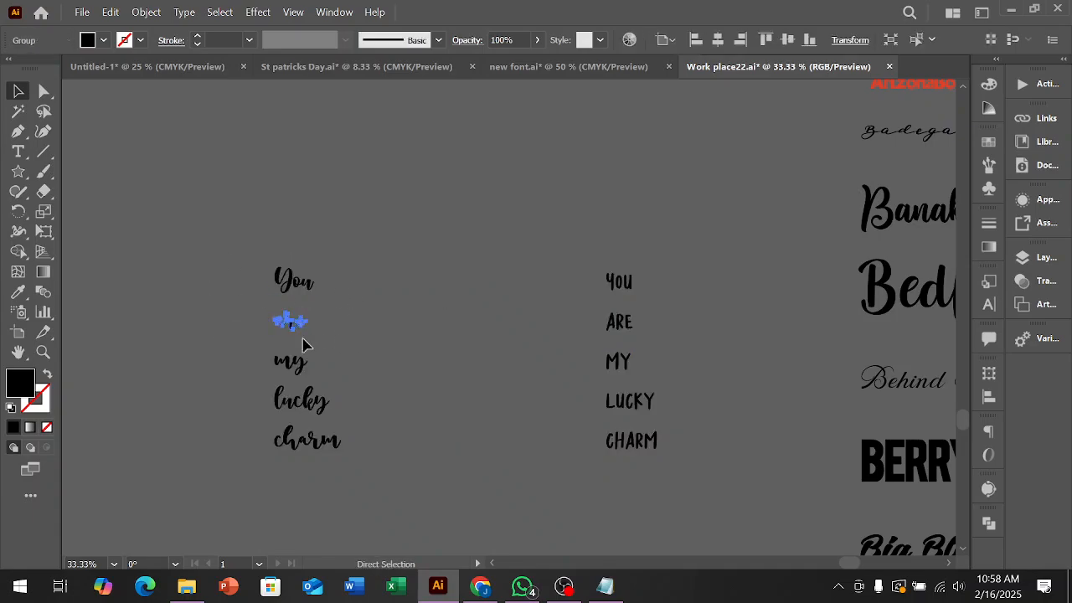
{"action": "left_click_drag", "start_coordinate": [332, 385], "coordinate": [341, 384]}
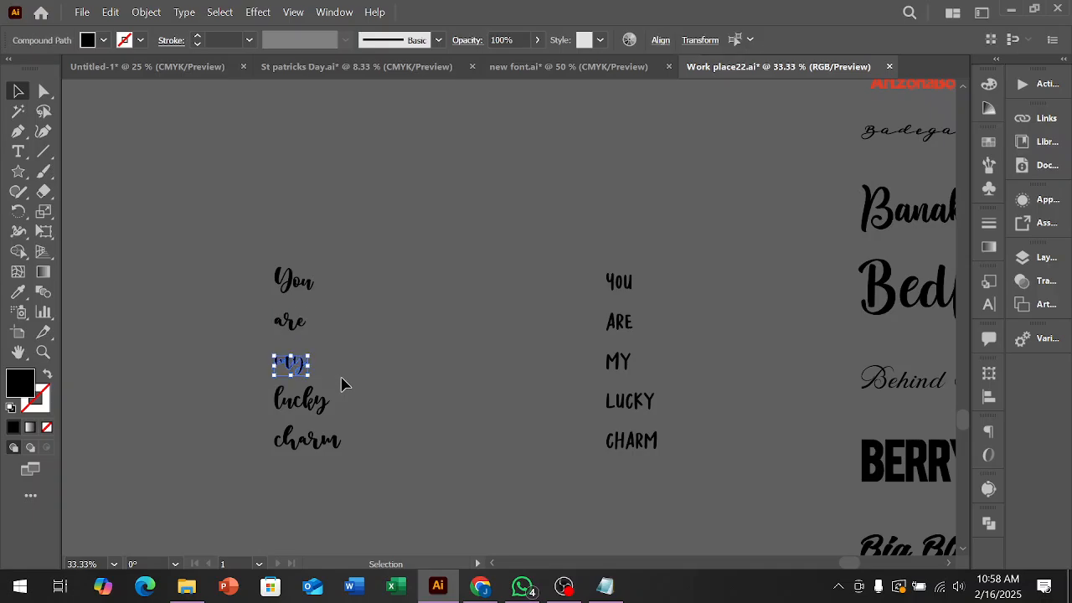
{"action": "key", "text": "ctrl+g"}
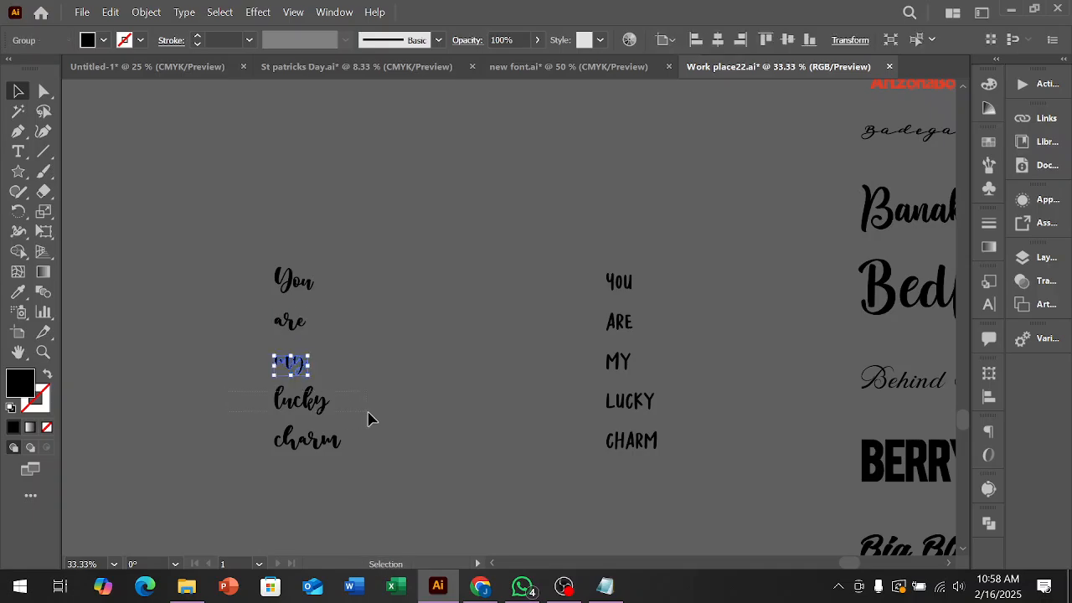
{"action": "left_click_drag", "start_coordinate": [368, 412], "coordinate": [368, 416]}
{"action": "key", "text": "ctrl+g"}
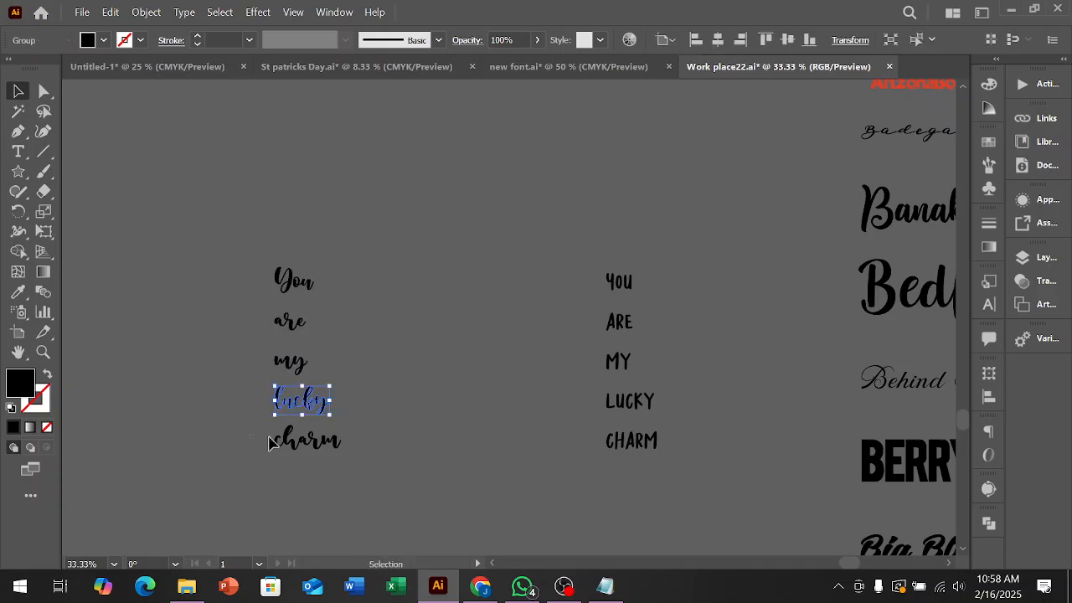
{"action": "left_click_drag", "start_coordinate": [405, 468], "coordinate": [406, 467]}
{"action": "key", "text": "ctrl+g"}
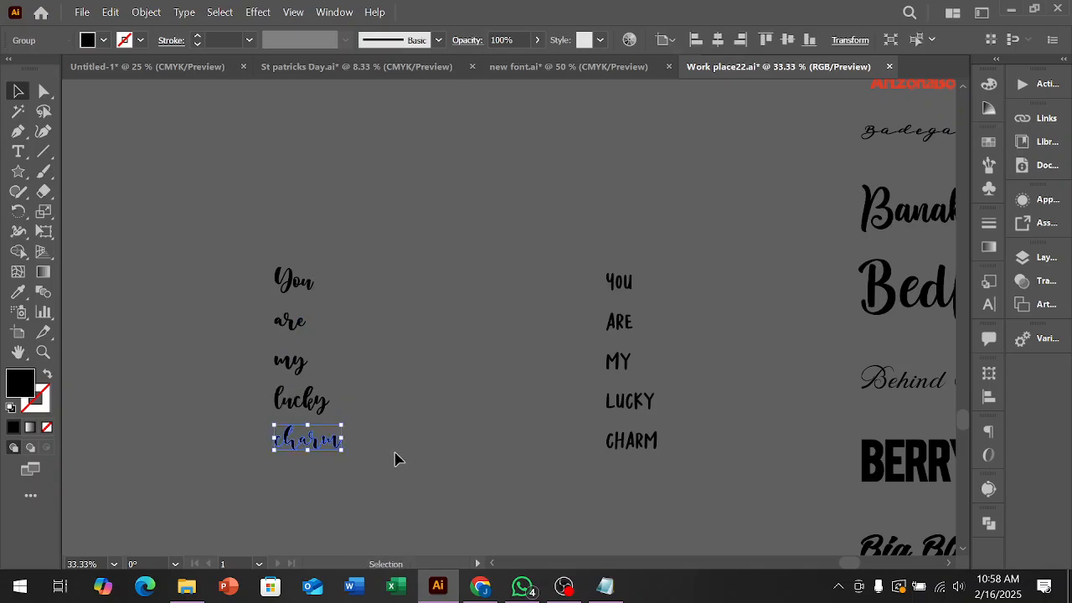
Group the letters of each capital-letter word separately: "YOU", "ARE", "MY", "LUCKY" and "CHARM".
{"action": "left_click_drag", "start_coordinate": [691, 313], "coordinate": [692, 296]}
{"action": "key", "text": "ctrl+g"}
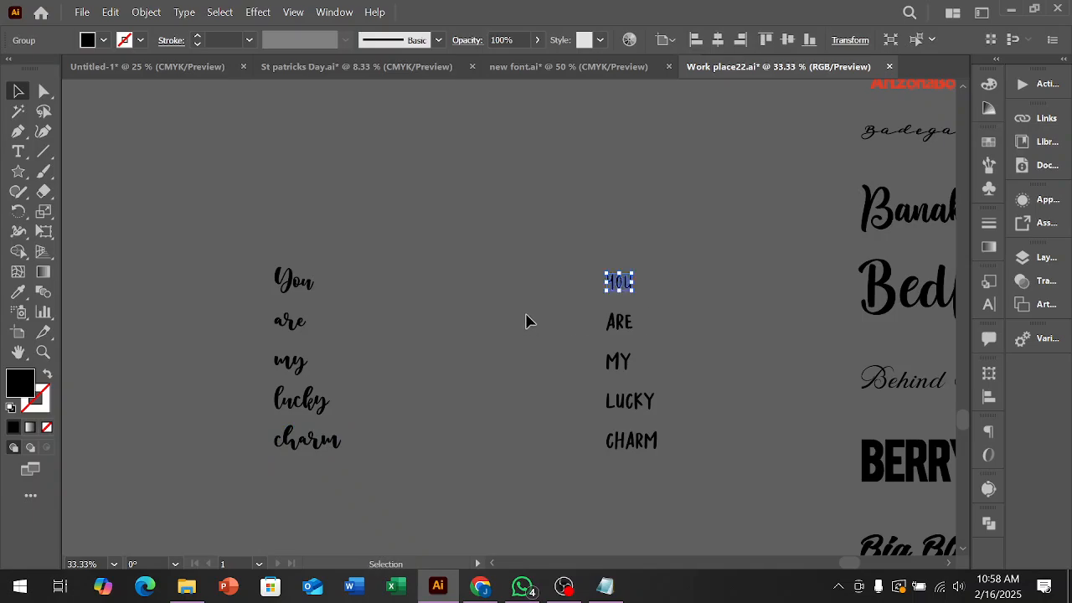
{"action": "left_click_drag", "start_coordinate": [691, 340], "coordinate": [689, 337]}
{"action": "key", "text": "ctrl+g"}
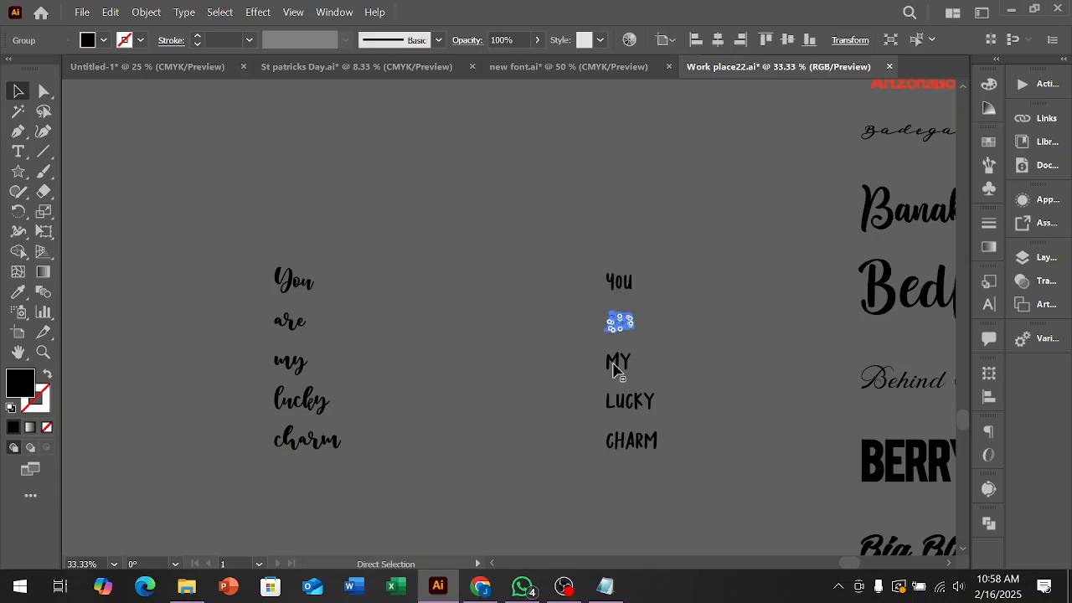
{"action": "left_click_drag", "start_coordinate": [702, 373], "coordinate": [698, 374]}
{"action": "key", "text": "ctrl+g"}
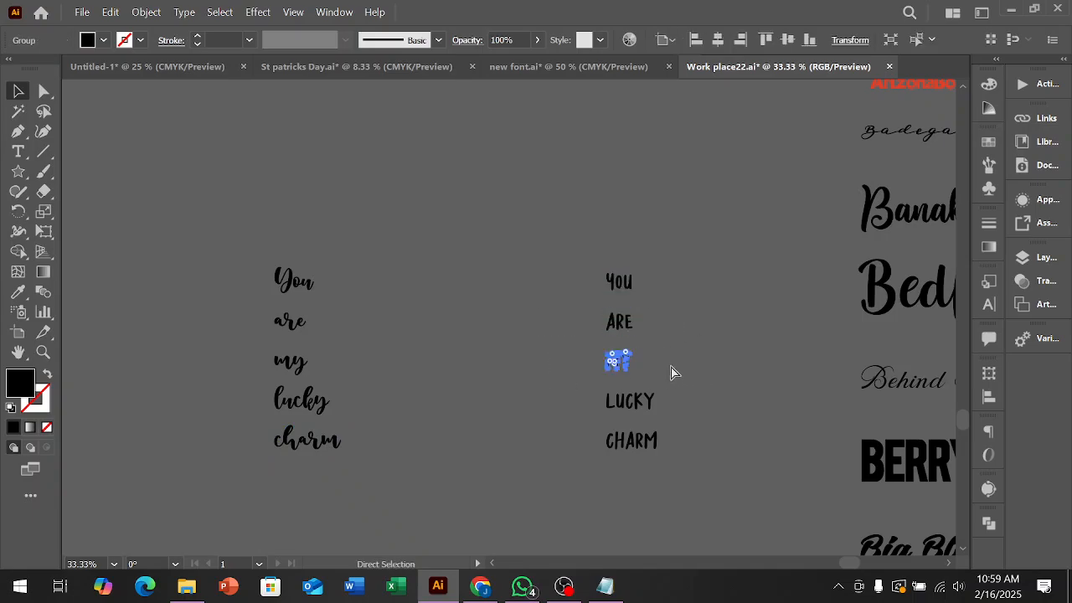
{"action": "left_click_drag", "start_coordinate": [762, 421], "coordinate": [754, 418]}
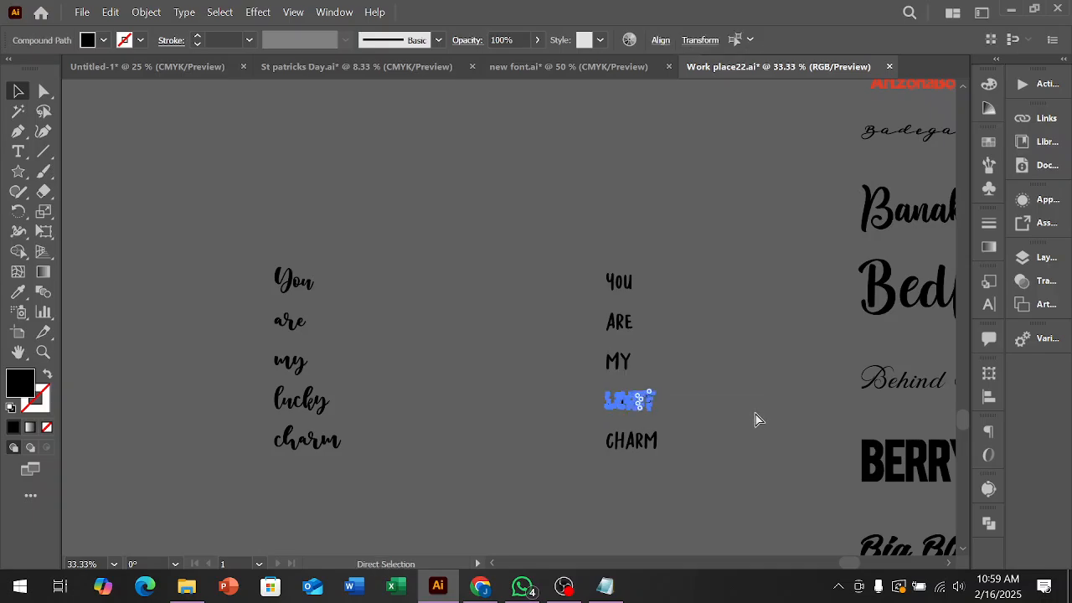
{"action": "key", "text": "ctrl+g"}
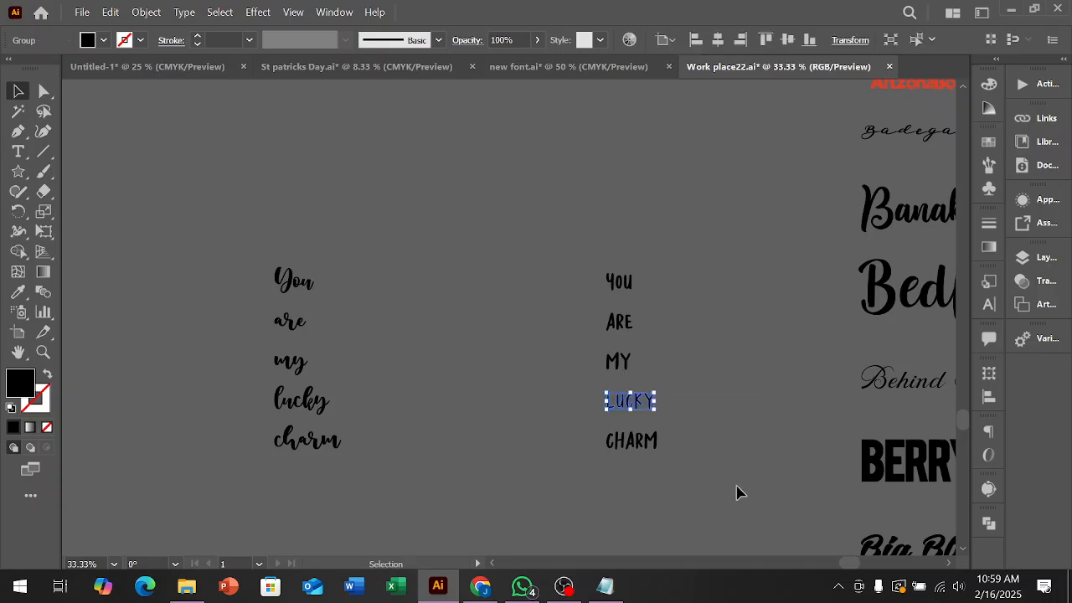
{"action": "scroll", "coordinate": [735, 486], "scroll_direction": "up", "scroll_amount": 2}
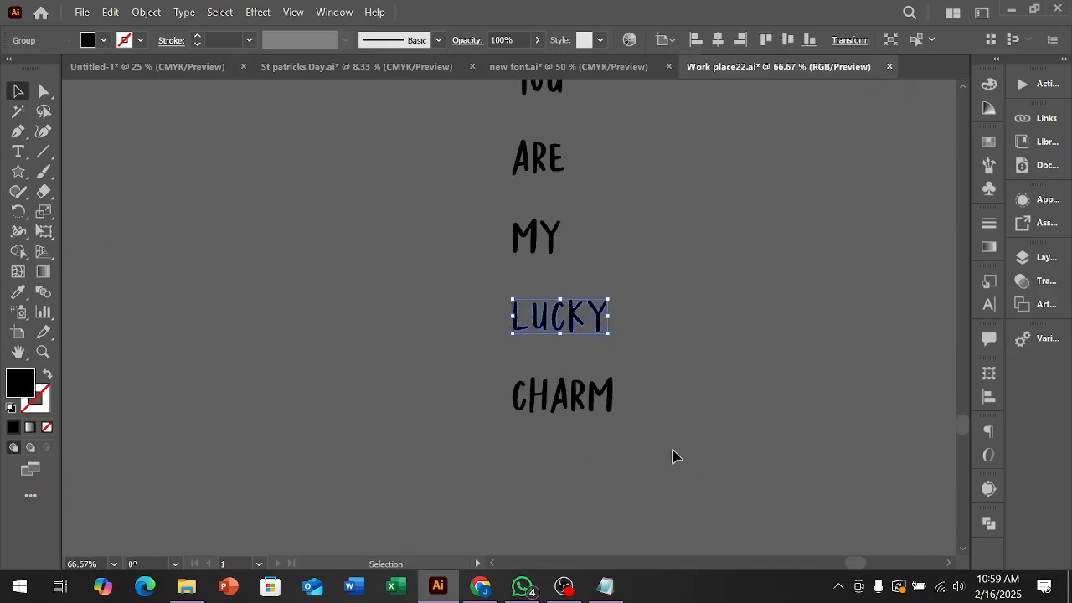
{"action": "left_click_drag", "start_coordinate": [432, 386], "coordinate": [428, 383]}
{"action": "key", "text": "ctrl+g"}
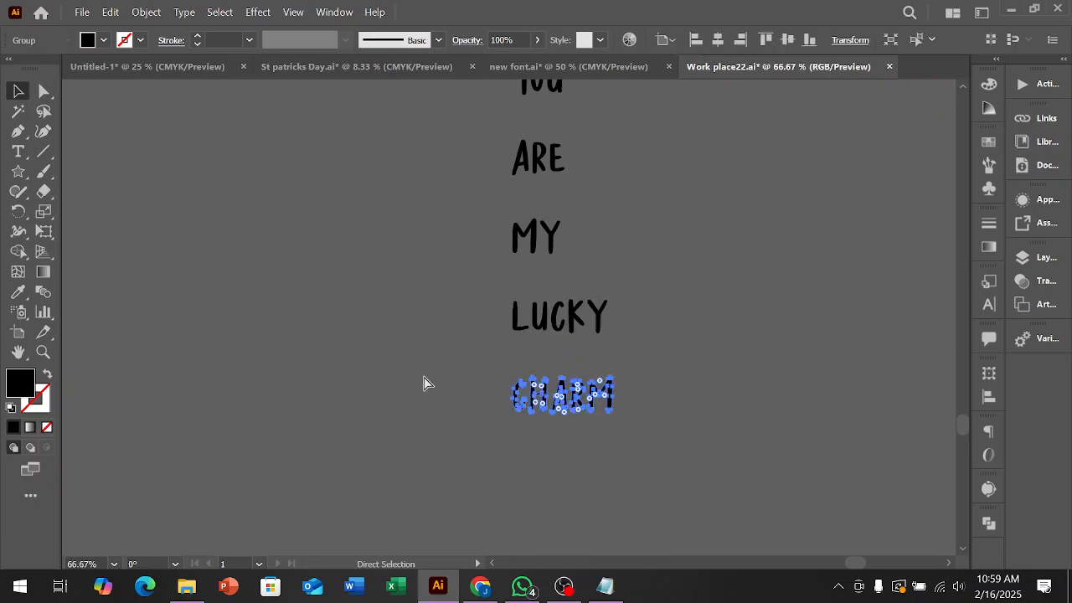
Place an enlarged copy of the script "You" in the empty space between the script and capital-letter columns.
{"action": "left_click", "coordinate": [726, 387]}
{"action": "scroll", "coordinate": [726, 387], "scroll_direction": "down", "scroll_amount": 3}
{"action": "scroll", "coordinate": [503, 353], "scroll_direction": "up", "scroll_amount": 3}
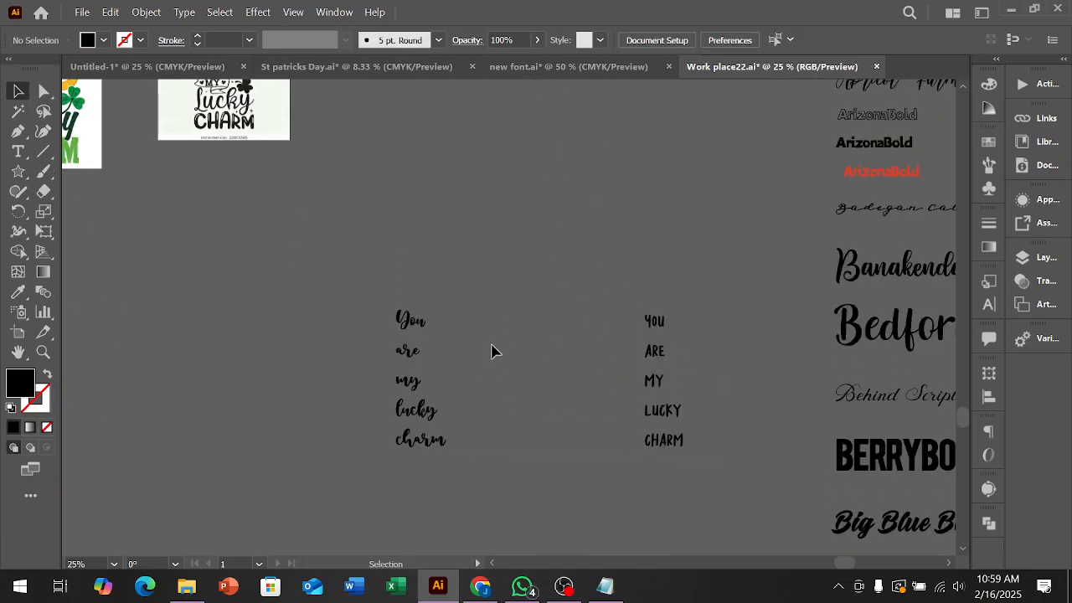
{"action": "scroll", "coordinate": [568, 383], "scroll_direction": "down", "scroll_amount": 1}
{"action": "scroll", "coordinate": [708, 402], "scroll_direction": "up", "scroll_amount": 1}
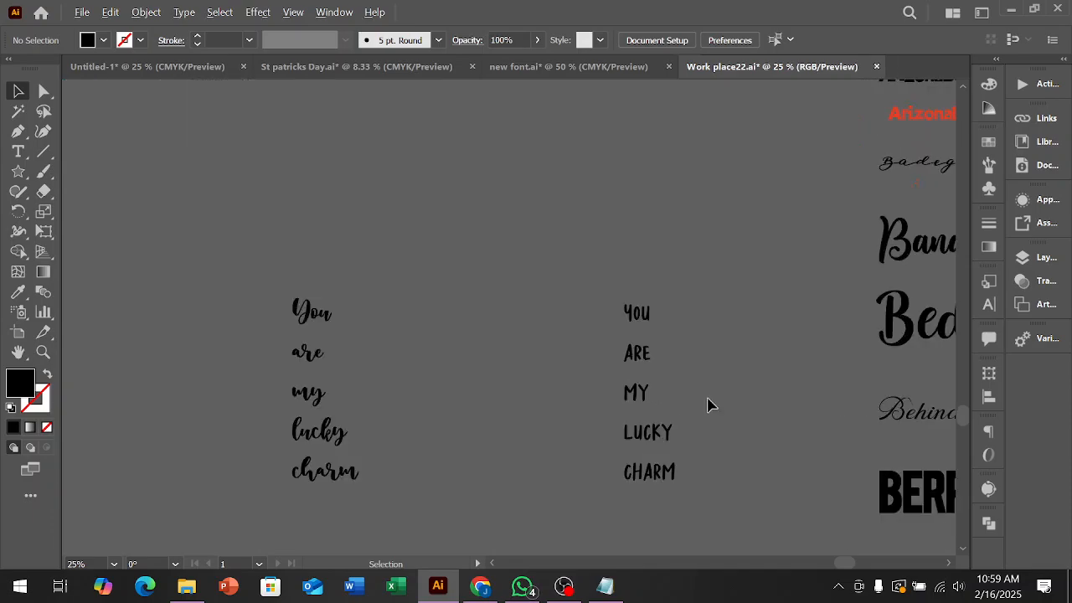
{"action": "left_click_drag", "start_coordinate": [318, 320], "coordinate": [497, 325]}
{"action": "scroll", "coordinate": [485, 311], "scroll_direction": "up", "scroll_amount": 5}
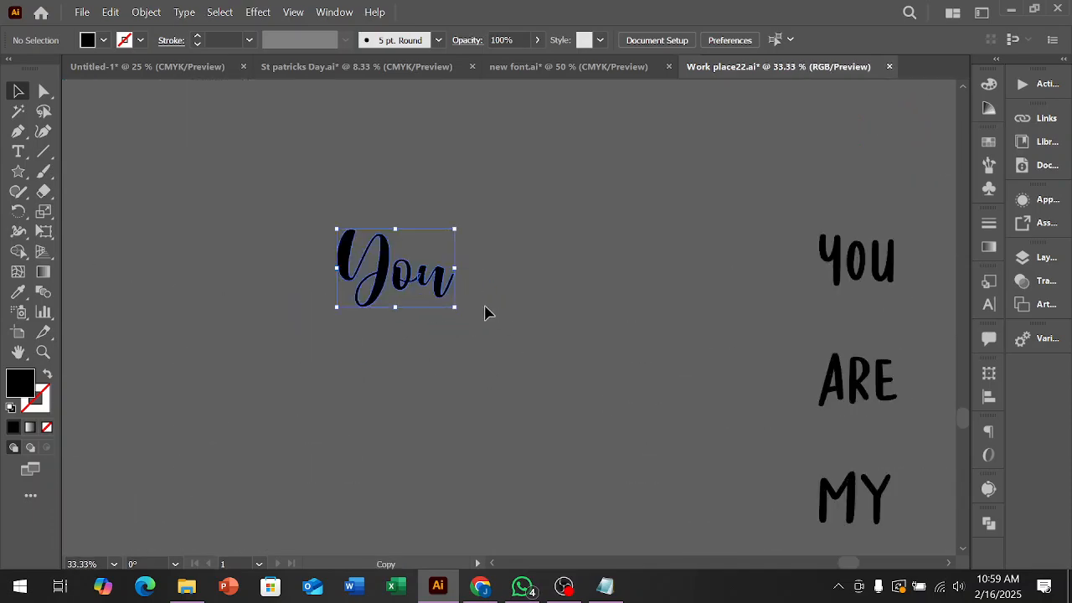
{"action": "left_click_drag", "start_coordinate": [419, 233], "coordinate": [541, 268]}
{"action": "scroll", "coordinate": [536, 301], "scroll_direction": "down", "scroll_amount": 5}
{"action": "left_click", "coordinate": [529, 334]}
Copy the capital "ARE" beneath the enlarged "You", and move the script "my" below it at a larger size.
{"action": "scroll", "coordinate": [657, 313], "scroll_direction": "up", "scroll_amount": 2}
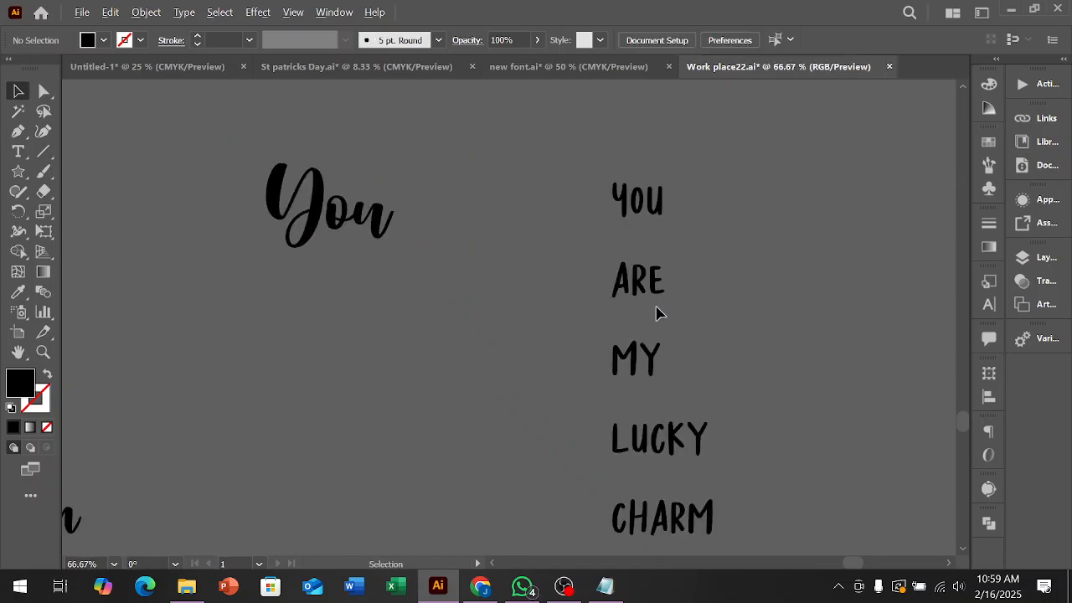
{"action": "left_click", "coordinate": [639, 285]}
{"action": "left_click_drag", "start_coordinate": [639, 285], "coordinate": [352, 285]}
{"action": "left_click", "coordinate": [378, 354]}
{"action": "scroll", "coordinate": [242, 359], "scroll_direction": "down", "scroll_amount": 1}
{"action": "left_click_drag", "start_coordinate": [276, 350], "coordinate": [370, 334]}
{"action": "left_click_drag", "start_coordinate": [208, 346], "coordinate": [474, 335]}
Add a copy of the capital "LUCKY" beneath "my" and an enlarged copy of the script "charm" beneath it.
{"action": "left_click", "coordinate": [545, 340]}
{"action": "scroll", "coordinate": [636, 347], "scroll_direction": "down", "scroll_amount": 1}
{"action": "left_click", "coordinate": [696, 355]}
{"action": "left_click_drag", "start_coordinate": [696, 354], "coordinate": [409, 326]}
{"action": "left_click_drag", "start_coordinate": [254, 397], "coordinate": [468, 387]}
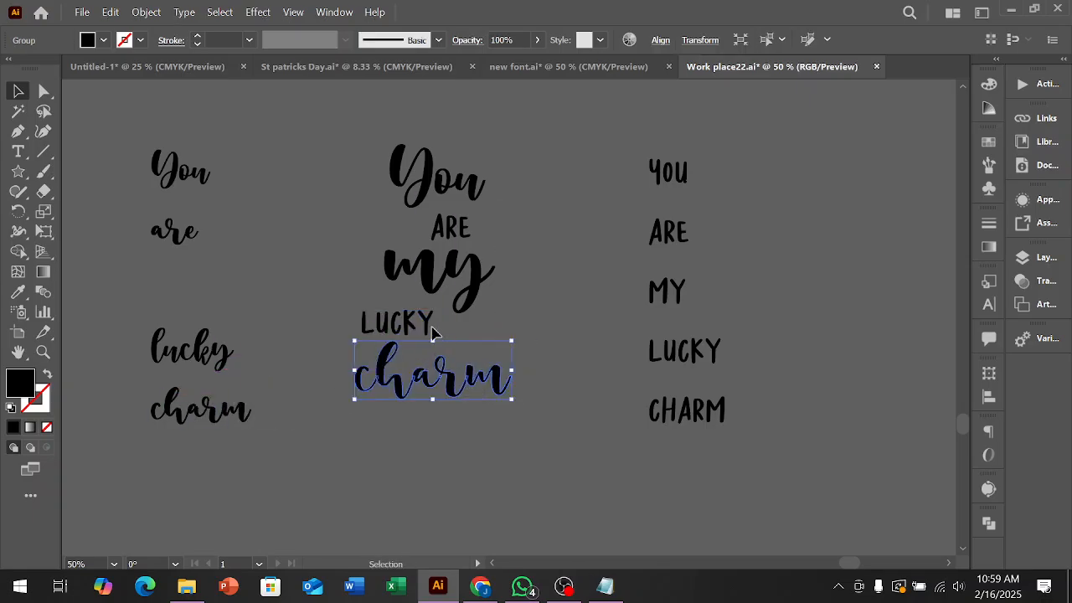
{"action": "left_click", "coordinate": [424, 328]}
{"action": "left_click_drag", "start_coordinate": [429, 325], "coordinate": [453, 354]}
Enlarge the script "my" between "ARE" and "LUCKY" so it becomes the widest word of the lettering.
{"action": "scroll", "coordinate": [466, 299], "scroll_direction": "up", "scroll_amount": 1}
{"action": "scroll", "coordinate": [477, 301], "scroll_direction": "up", "scroll_amount": 2}
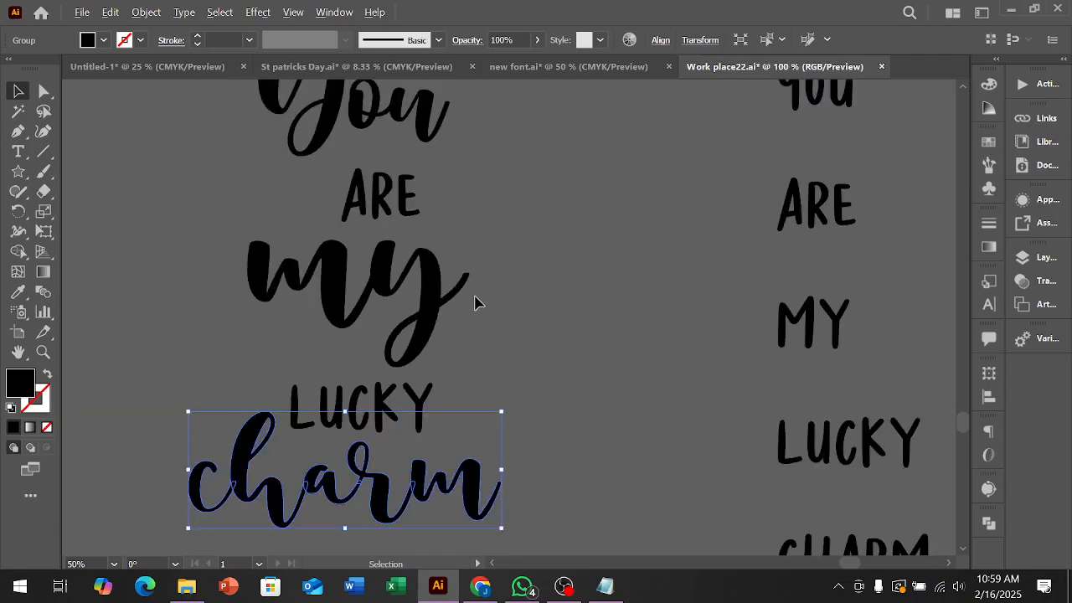
{"action": "left_click", "coordinate": [448, 301]}
{"action": "left_click_drag", "start_coordinate": [474, 306], "coordinate": [507, 345]}
{"action": "left_click_drag", "start_coordinate": [254, 335], "coordinate": [187, 342]}
{"action": "left_click_drag", "start_coordinate": [461, 366], "coordinate": [495, 371]}
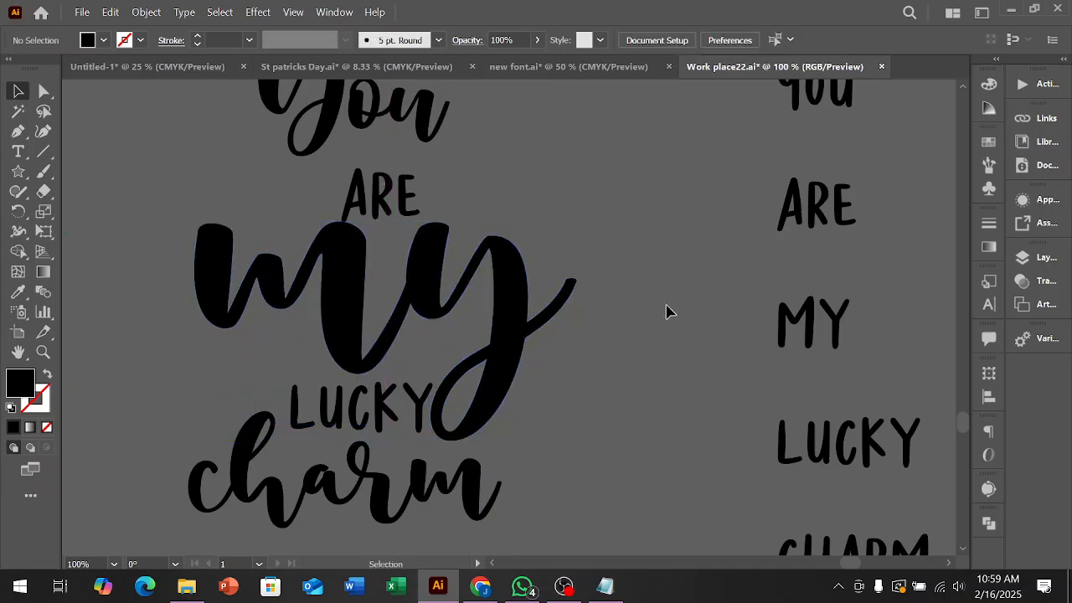
{"action": "left_click", "coordinate": [663, 310]}
Enlarge the script "You" to nearly the width of "my" and position it just above "ARE".
{"action": "scroll", "coordinate": [591, 336], "scroll_direction": "up", "scroll_amount": 2}
{"action": "left_click", "coordinate": [411, 177]}
{"action": "left_click_drag", "start_coordinate": [450, 146], "coordinate": [560, 146]}
{"action": "left_click_drag", "start_coordinate": [536, 180], "coordinate": [522, 203]}
{"action": "key", "text": "ctrl+minus"}
{"action": "key", "text": "ctrl+minus"}
{"action": "key", "text": "ctrl+minus"}
{"action": "left_click", "coordinate": [514, 342]}
Scale the script "You" down slightly so it is narrower than "my".
{"action": "scroll", "coordinate": [488, 270], "scroll_direction": "up", "scroll_amount": 2}
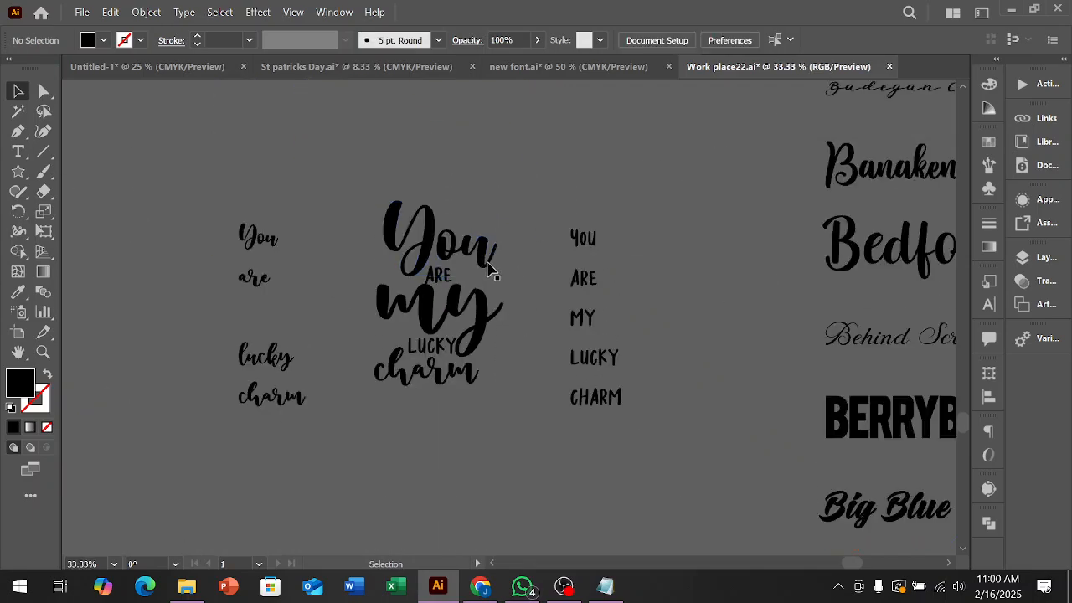
{"action": "scroll", "coordinate": [468, 250], "scroll_direction": "up", "scroll_amount": 3}
{"action": "left_click", "coordinate": [540, 250]}
{"action": "left_click_drag", "start_coordinate": [558, 223], "coordinate": [480, 251]}
{"action": "left_click", "coordinate": [597, 289]}
Shrink the capital "LUCKY" so it clears the tail of the "y" in "my".
{"action": "scroll", "coordinate": [597, 278], "scroll_direction": "down", "scroll_amount": 3}
{"action": "scroll", "coordinate": [461, 435], "scroll_direction": "up", "scroll_amount": 2}
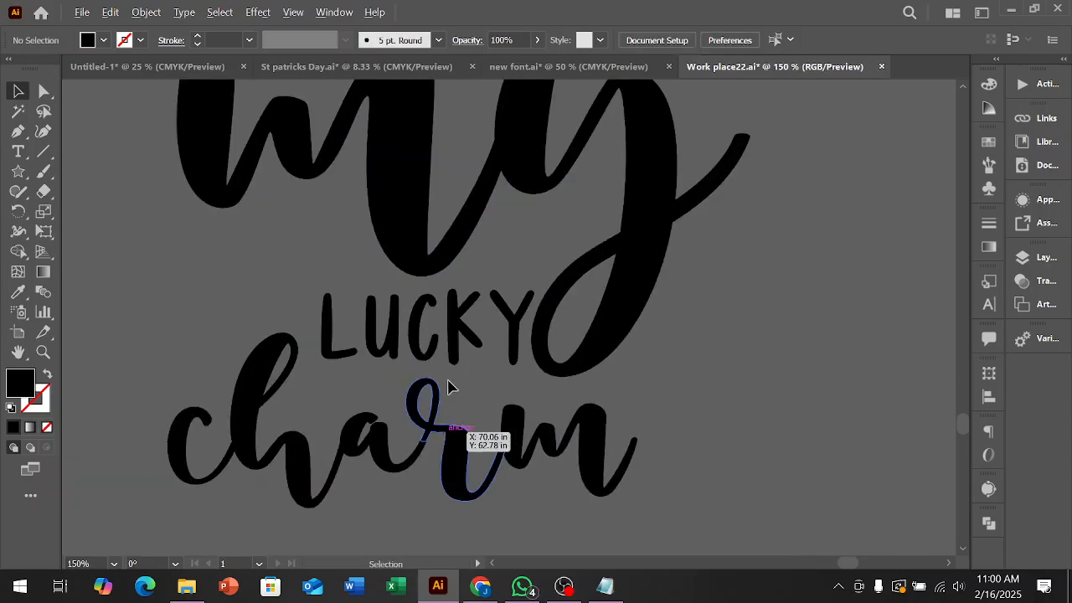
{"action": "left_click", "coordinate": [457, 352]}
{"action": "left_click_drag", "start_coordinate": [534, 326], "coordinate": [511, 327]}
{"action": "left_click", "coordinate": [719, 352]}
{"action": "scroll", "coordinate": [702, 352], "scroll_direction": "down", "scroll_amount": 2}
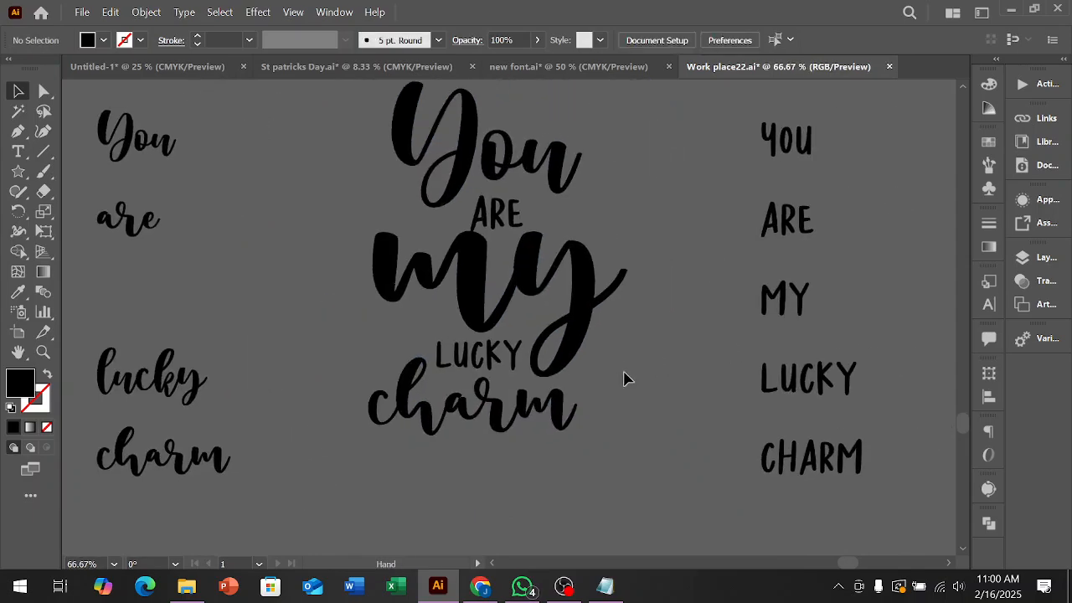
Reposition the capital "ARE" between "You" and "my" and scale it down slightly so it clears both words.
{"action": "scroll", "coordinate": [494, 243], "scroll_direction": "up", "scroll_amount": 2}
{"action": "left_click_drag", "start_coordinate": [503, 268], "coordinate": [508, 263]}
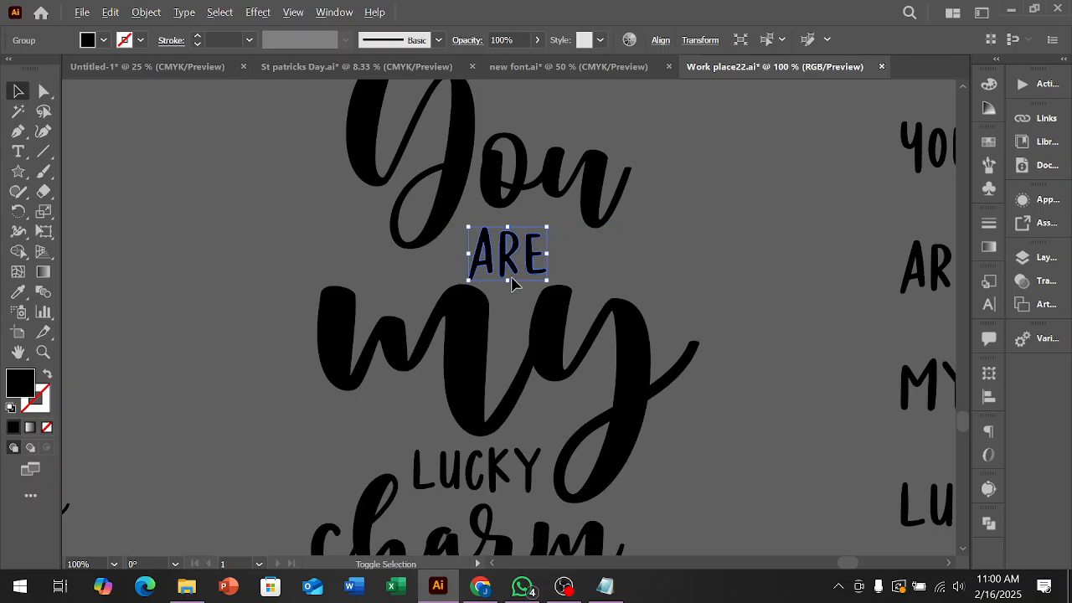
{"action": "left_click", "coordinate": [512, 275]}
{"action": "scroll", "coordinate": [515, 280], "scroll_direction": "up", "scroll_amount": 2}
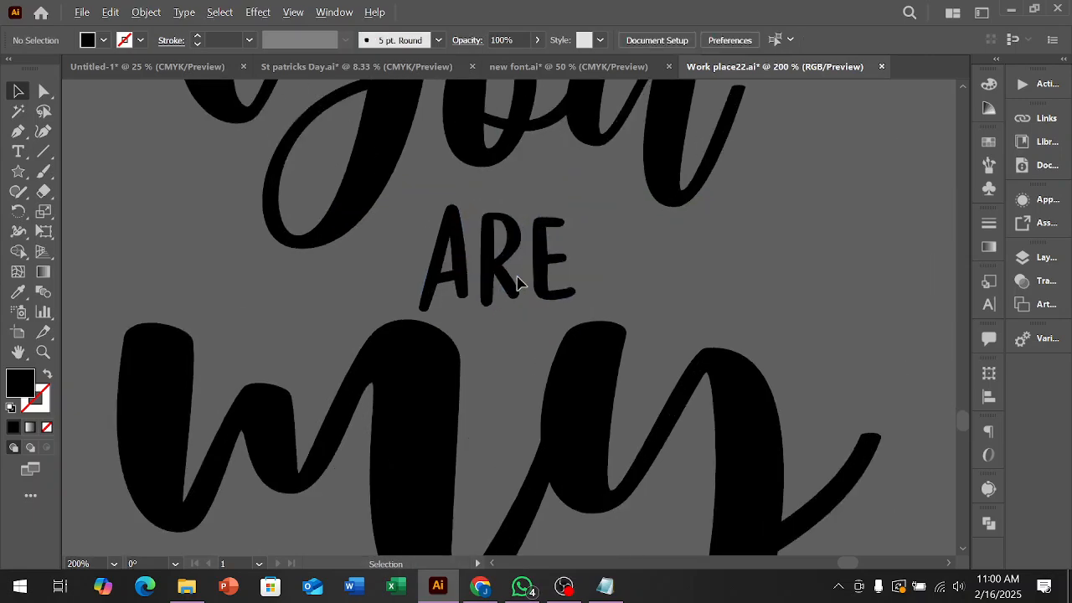
{"action": "left_click", "coordinate": [505, 306]}
{"action": "left_click_drag", "start_coordinate": [498, 329], "coordinate": [494, 313]}
{"action": "left_click", "coordinate": [731, 292]}
{"action": "scroll", "coordinate": [346, 304], "scroll_direction": "down", "scroll_amount": 3}
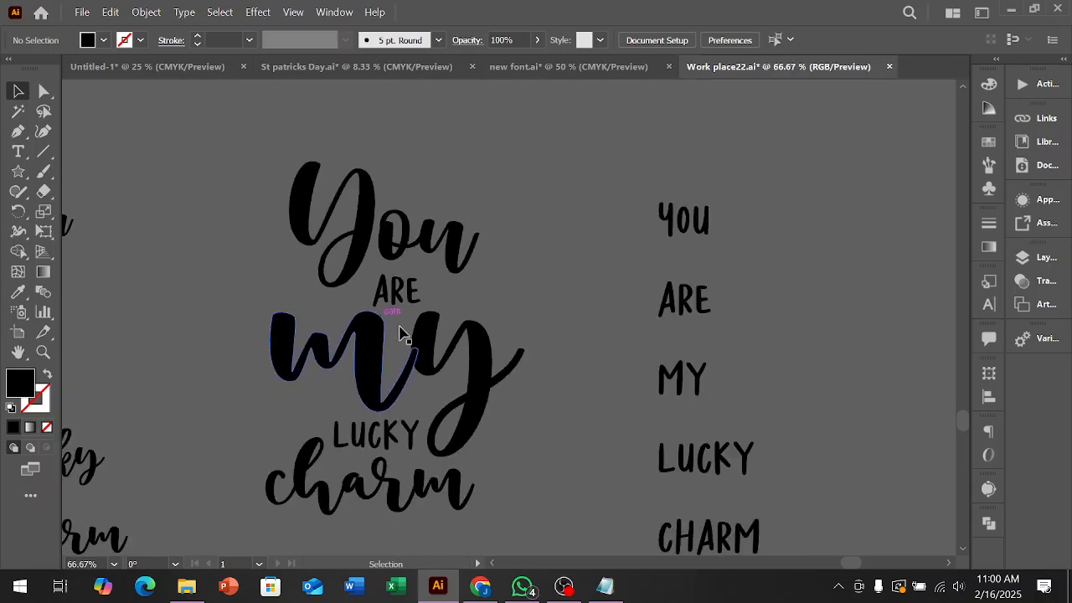
Scale "LUCKY" down a little further and fine-tune the position of the script "charm" beneath it.
{"action": "scroll", "coordinate": [388, 385], "scroll_direction": "up", "scroll_amount": 3}
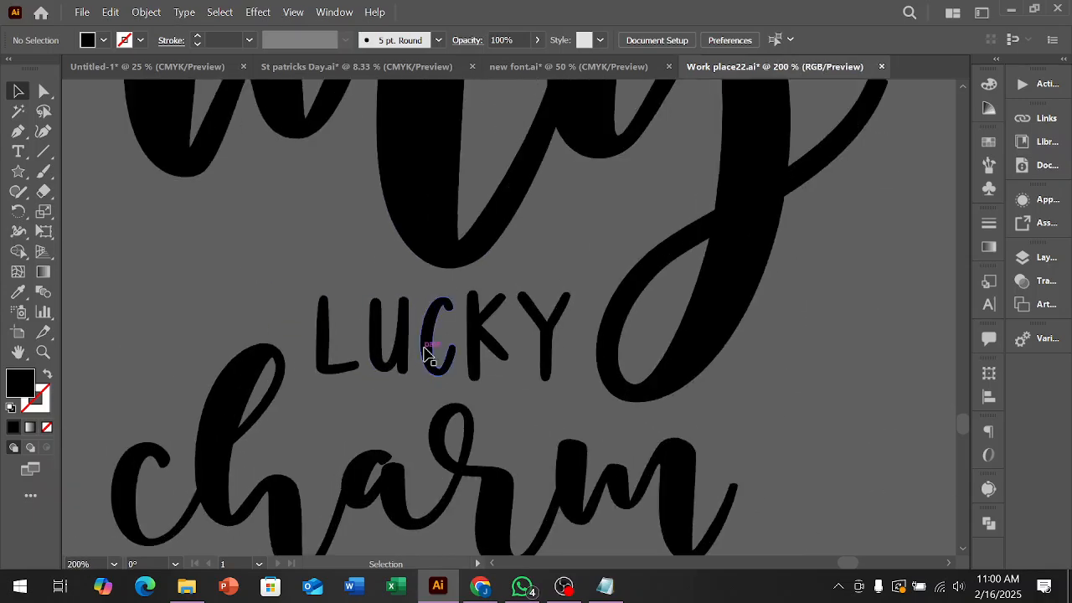
{"action": "left_click", "coordinate": [425, 356]}
{"action": "left_click_drag", "start_coordinate": [571, 338], "coordinate": [556, 337]}
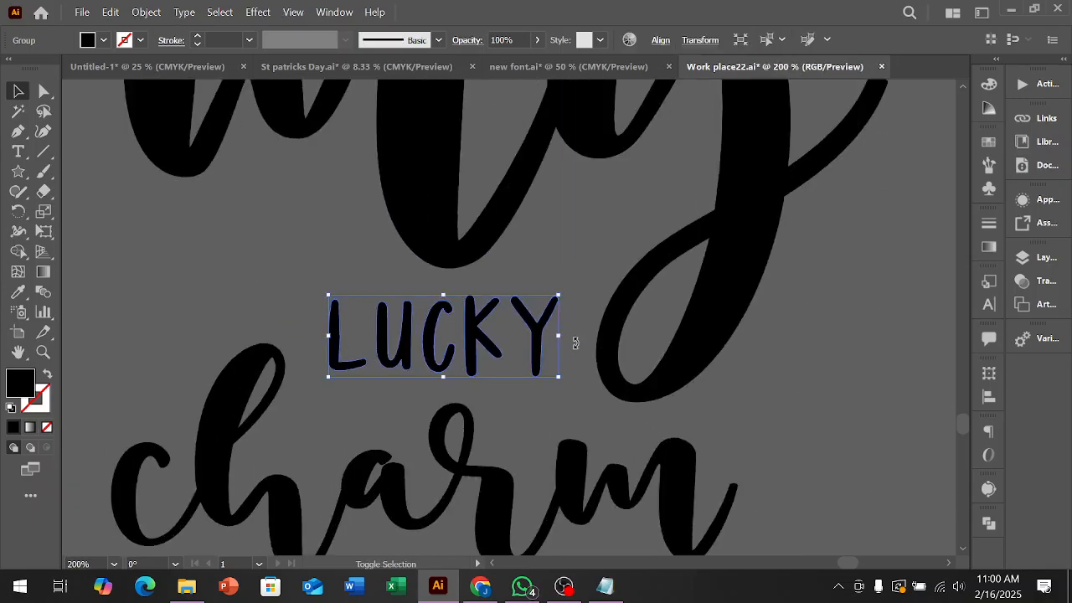
{"action": "scroll", "coordinate": [570, 385], "scroll_direction": "down", "scroll_amount": 3}
{"action": "left_click", "coordinate": [576, 404]}
{"action": "scroll", "coordinate": [561, 400], "scroll_direction": "down", "scroll_amount": 1}
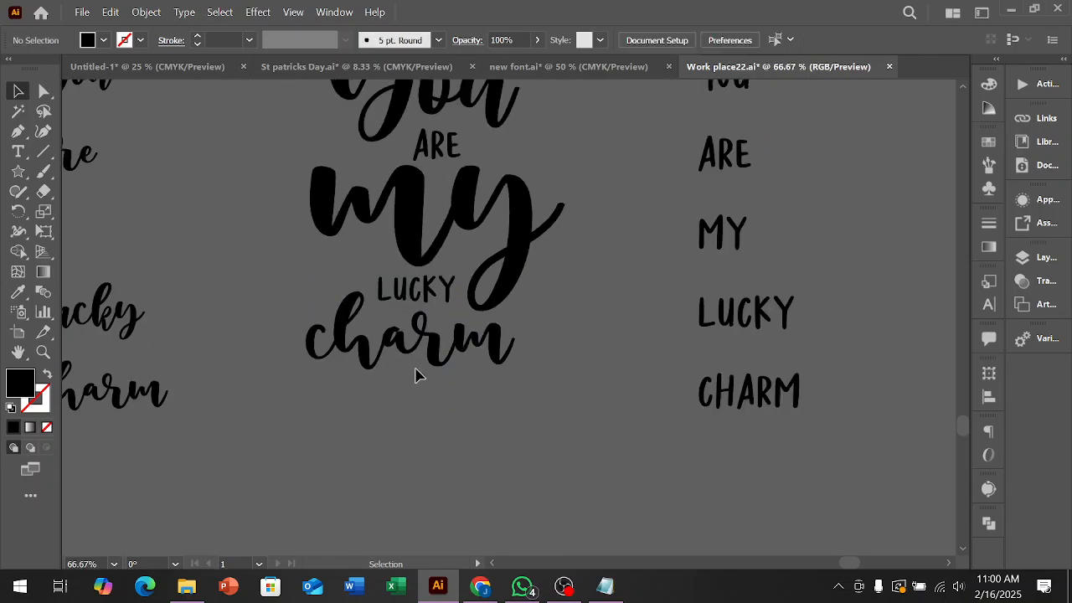
{"action": "left_click", "coordinate": [442, 360]}
{"action": "left_click_drag", "start_coordinate": [452, 359], "coordinate": [450, 366]}
{"action": "left_click", "coordinate": [589, 396]}
{"action": "scroll", "coordinate": [588, 396], "scroll_direction": "down", "scroll_amount": 2}
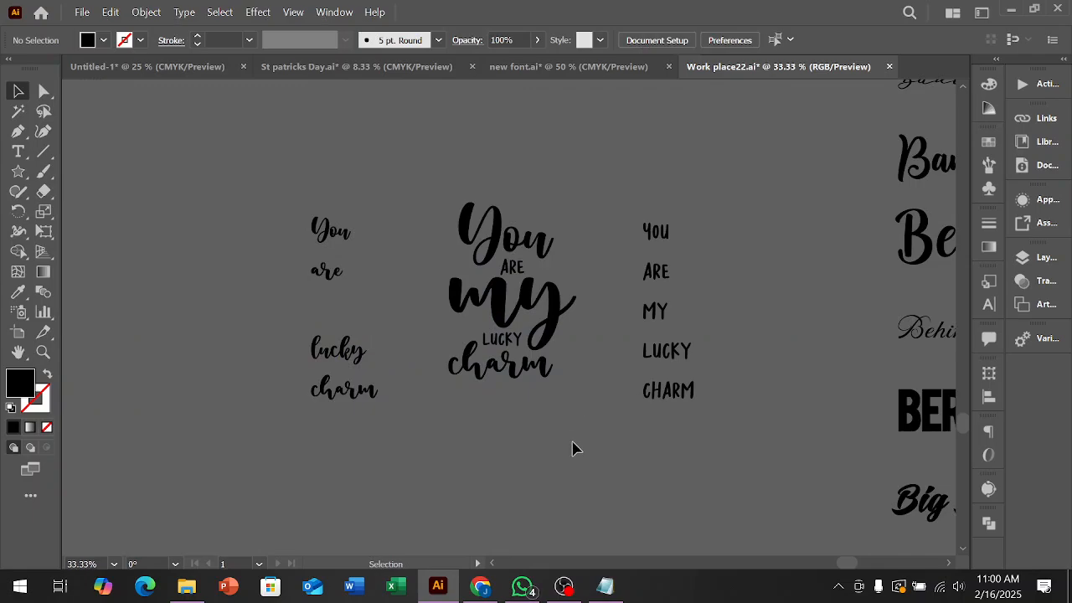
Move the complete "You ARE my LUCKY charm" lettering up beside the reference images, away from the spare words.
{"action": "left_click", "coordinate": [459, 209]}
{"action": "scroll", "coordinate": [518, 297], "scroll_direction": "down", "scroll_amount": 3}
{"action": "left_click_drag", "start_coordinate": [515, 305], "coordinate": [488, 175]}
{"action": "left_click", "coordinate": [485, 390]}
{"action": "left_click_drag", "start_coordinate": [488, 392], "coordinate": [411, 259]}
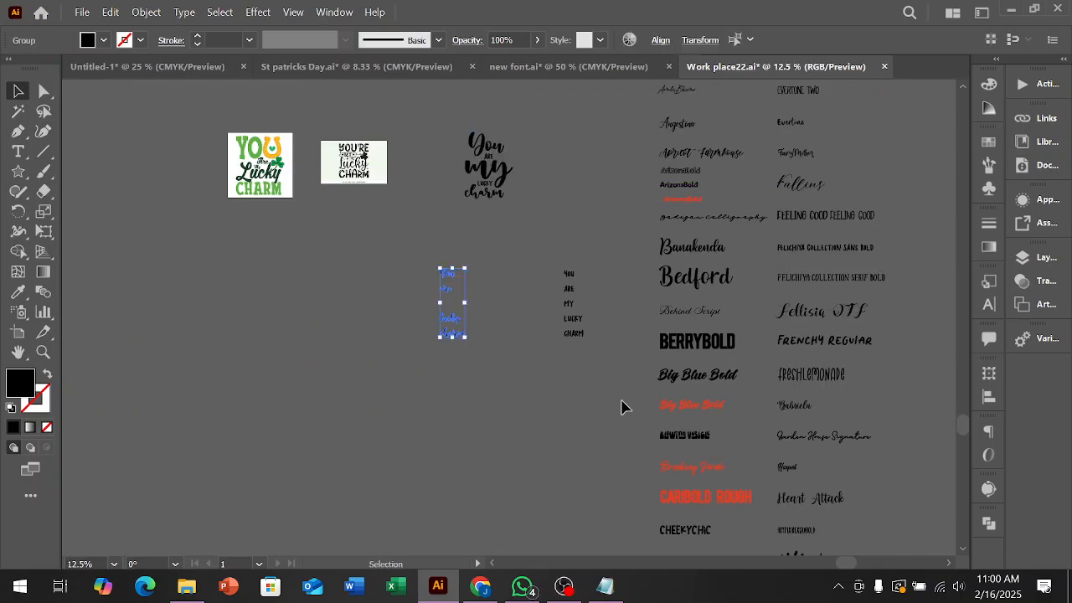
Examine the two reference images and compare their layout and decorations with the new lettering.
{"action": "left_click", "coordinate": [300, 209]}
{"action": "scroll", "coordinate": [301, 228], "scroll_direction": "up", "scroll_amount": 5}
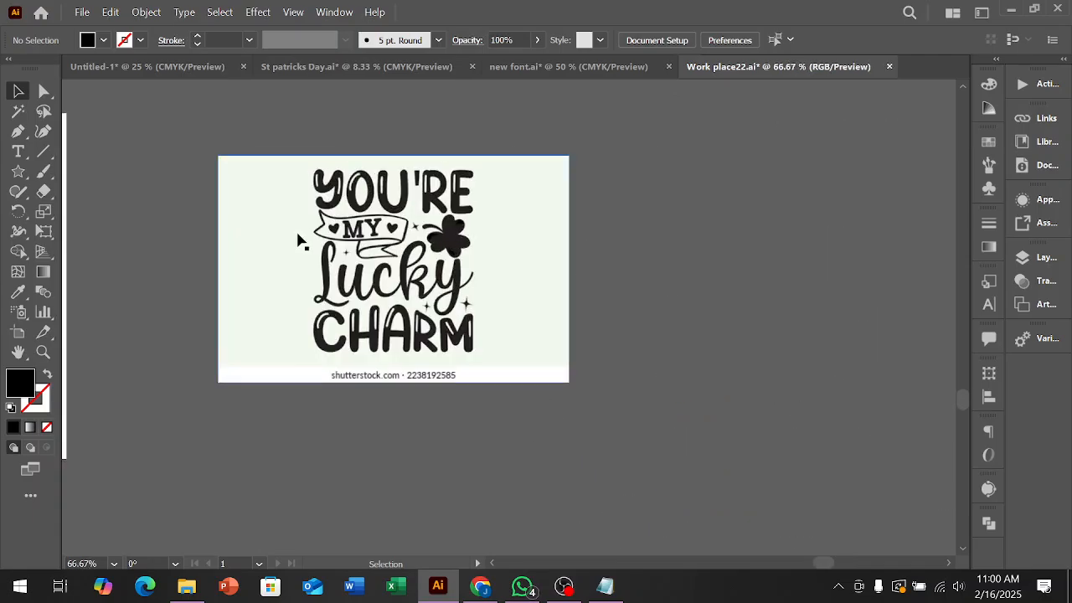
{"action": "scroll", "coordinate": [159, 279], "scroll_direction": "down", "scroll_amount": 2}
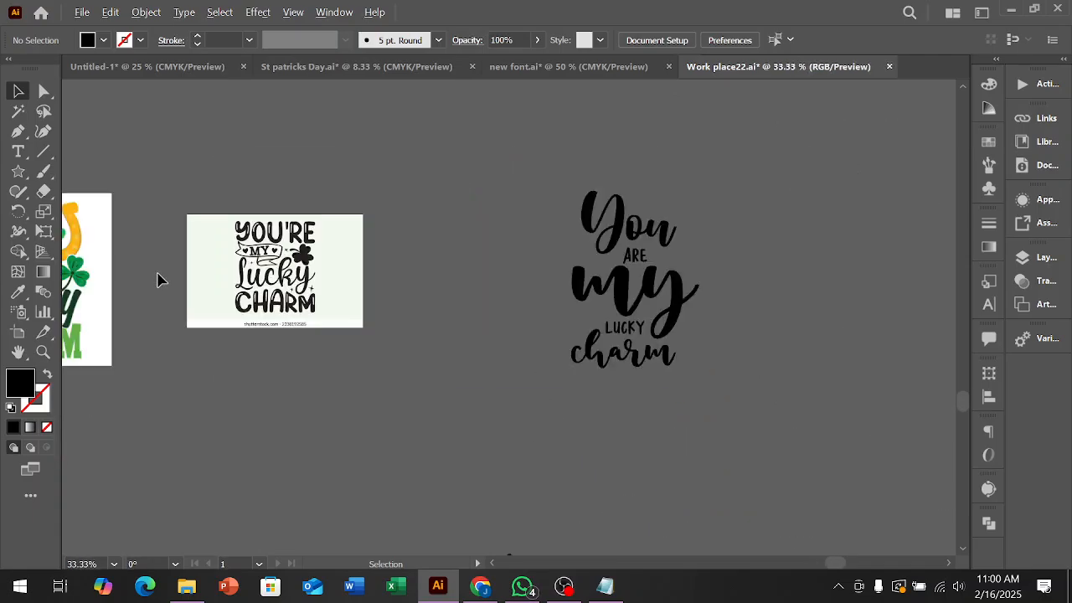
{"action": "scroll", "coordinate": [749, 363], "scroll_direction": "up", "scroll_amount": 2}
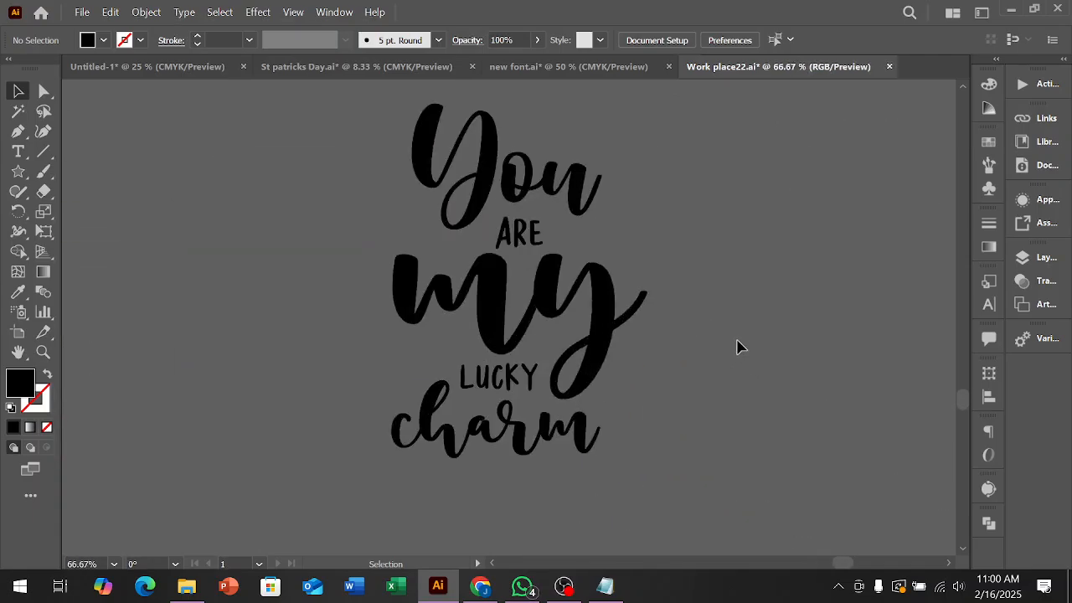
{"action": "scroll", "coordinate": [737, 347], "scroll_direction": "down", "scroll_amount": 2}
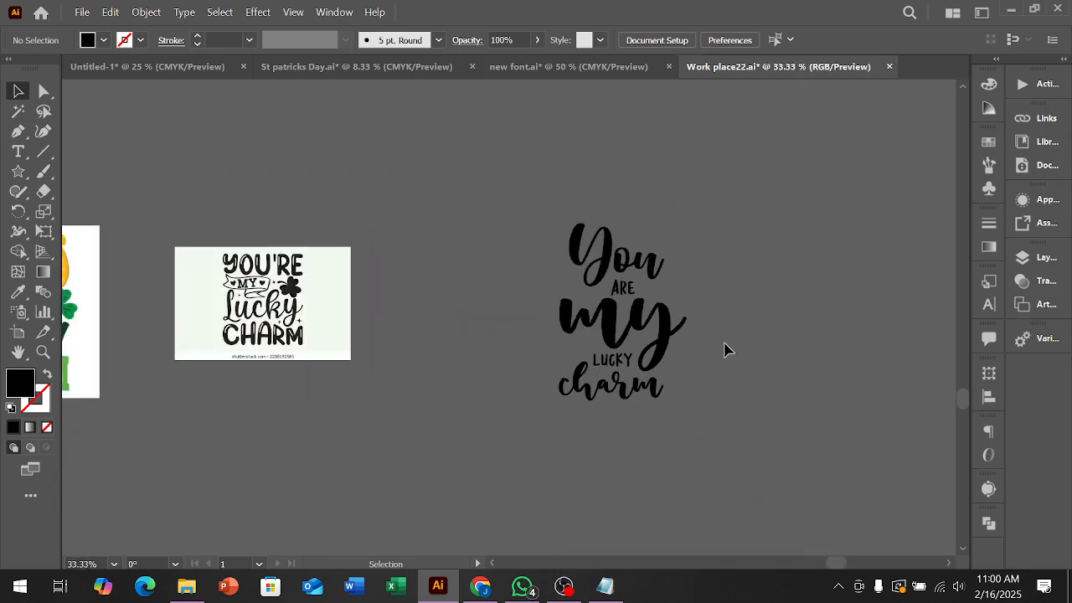
{"action": "scroll", "coordinate": [725, 349], "scroll_direction": "up", "scroll_amount": 1}
{"action": "scroll", "coordinate": [725, 349], "scroll_direction": "down", "scroll_amount": 4}
{"action": "scroll", "coordinate": [726, 350], "scroll_direction": "up", "scroll_amount": 2}
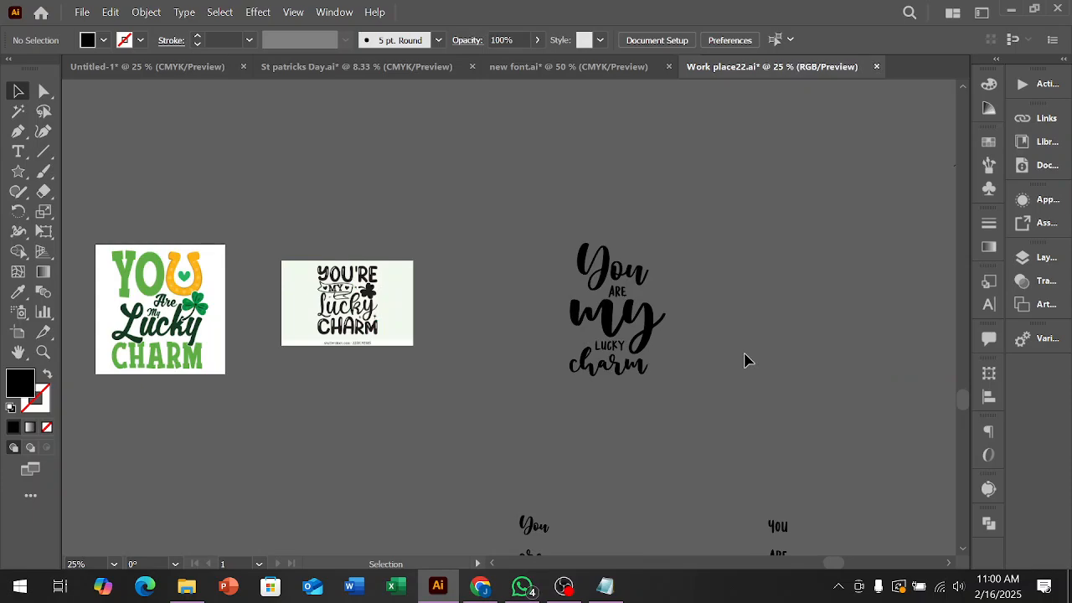
{"action": "scroll", "coordinate": [747, 360], "scroll_direction": "up", "scroll_amount": 1}
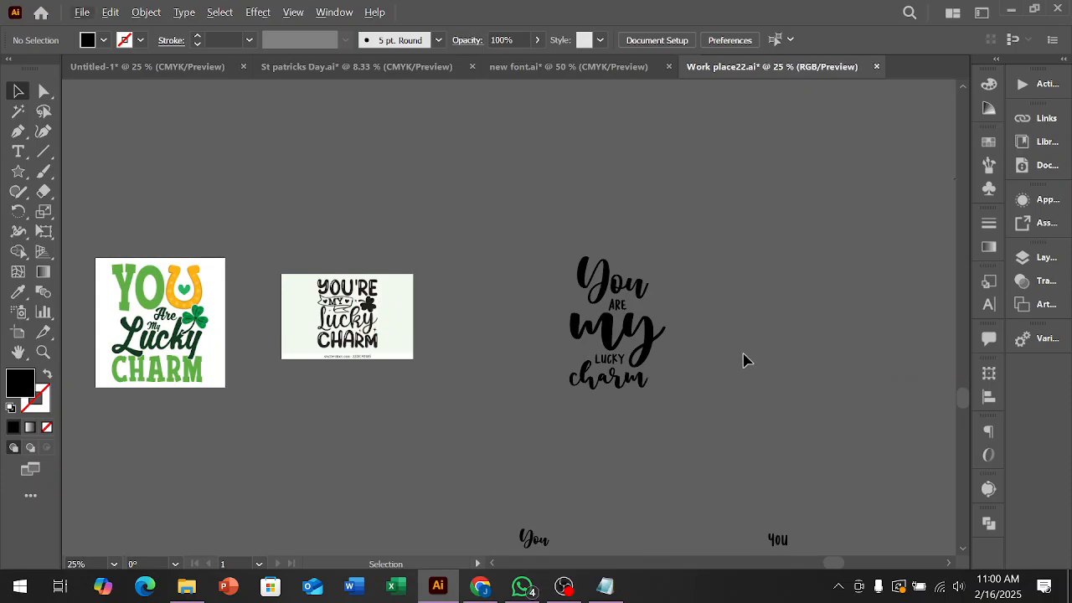
Switch to Chrome and search Google Images for "ribbon png".
{"action": "left_click", "coordinate": [479, 586]}
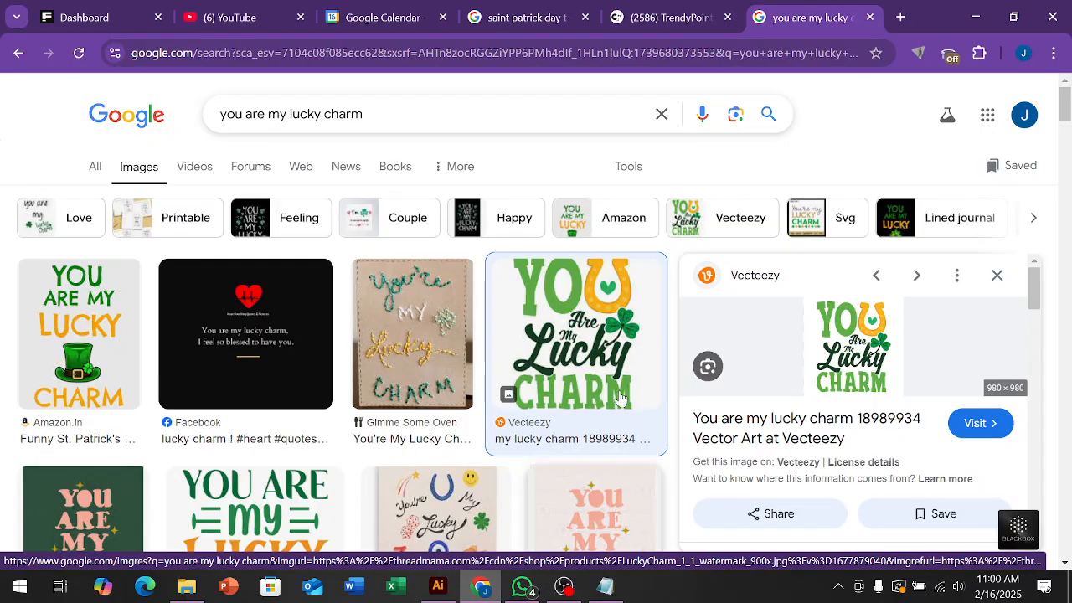
{"action": "left_click_drag", "start_coordinate": [368, 114], "coordinate": [184, 136]}
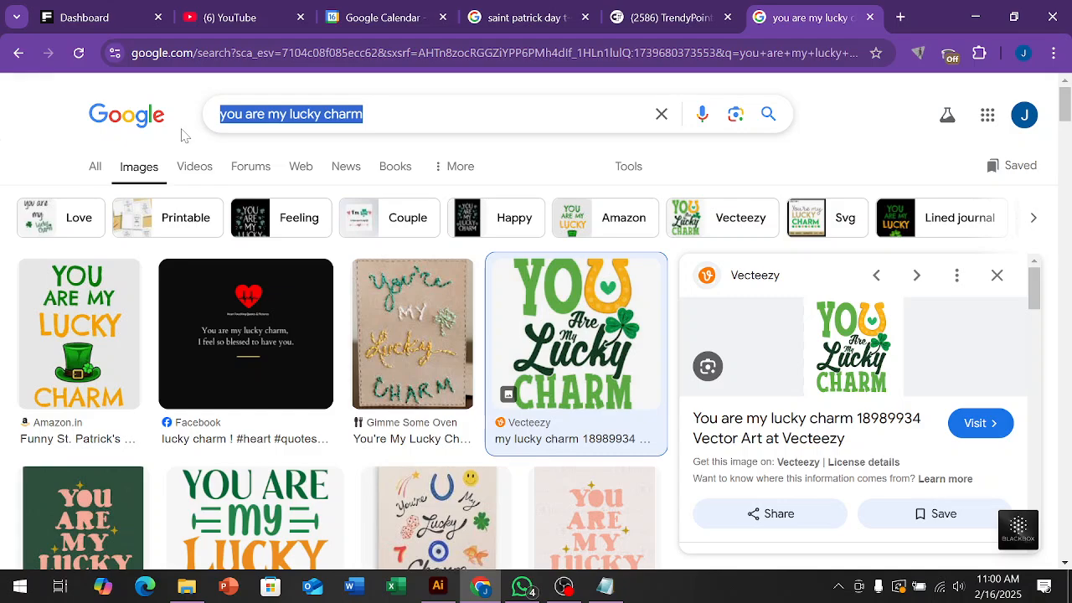
{"action": "type", "text": "ribbon"}
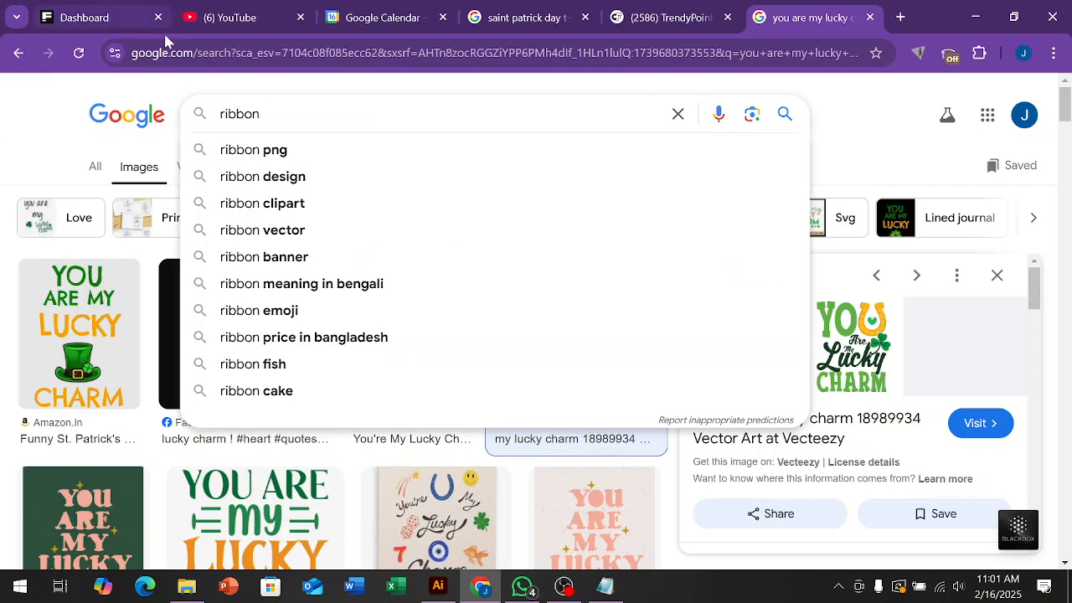
{"action": "left_click", "coordinate": [288, 151]}
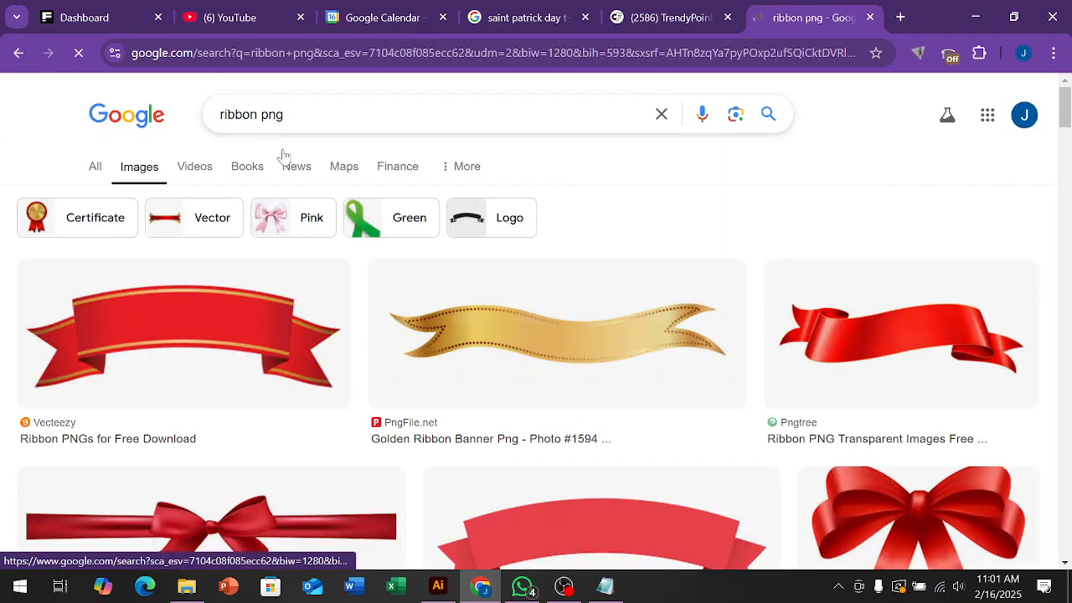
Browse the ribbon image results for a banner shape suited to the design.
{"action": "scroll", "coordinate": [416, 366], "scroll_direction": "down", "scroll_amount": 9}
{"action": "scroll", "coordinate": [419, 366], "scroll_direction": "down", "scroll_amount": 5}
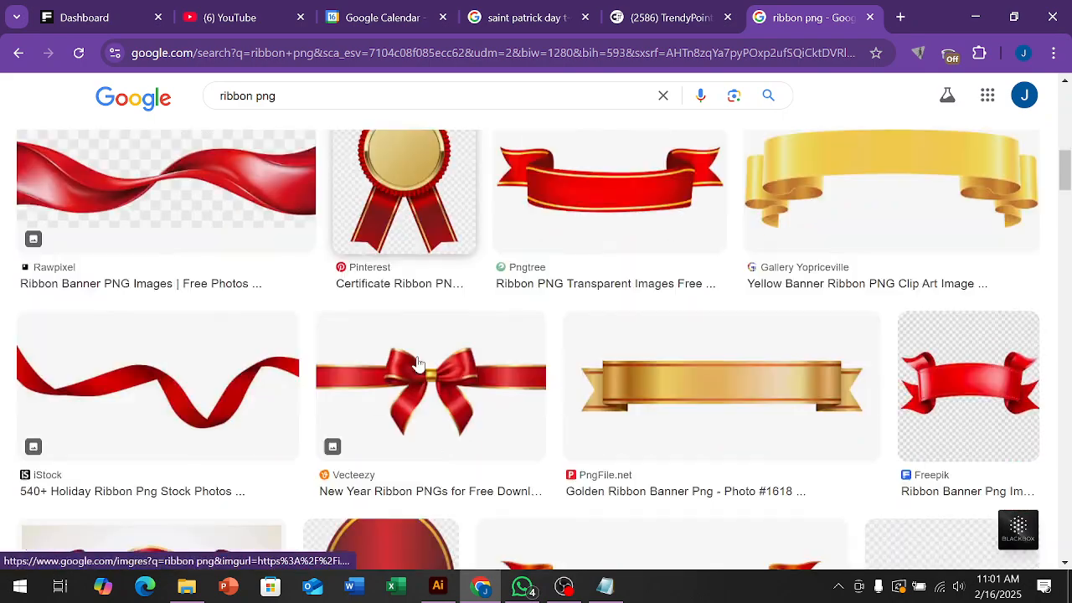
{"action": "scroll", "coordinate": [423, 366], "scroll_direction": "down", "scroll_amount": 5}
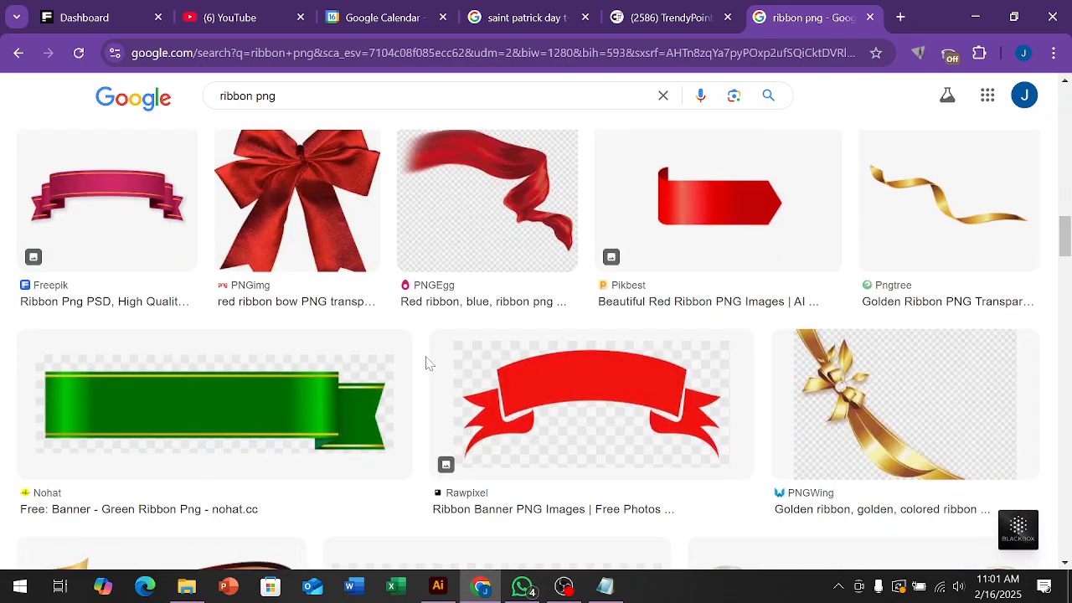
{"action": "scroll", "coordinate": [427, 363], "scroll_direction": "down", "scroll_amount": 5}
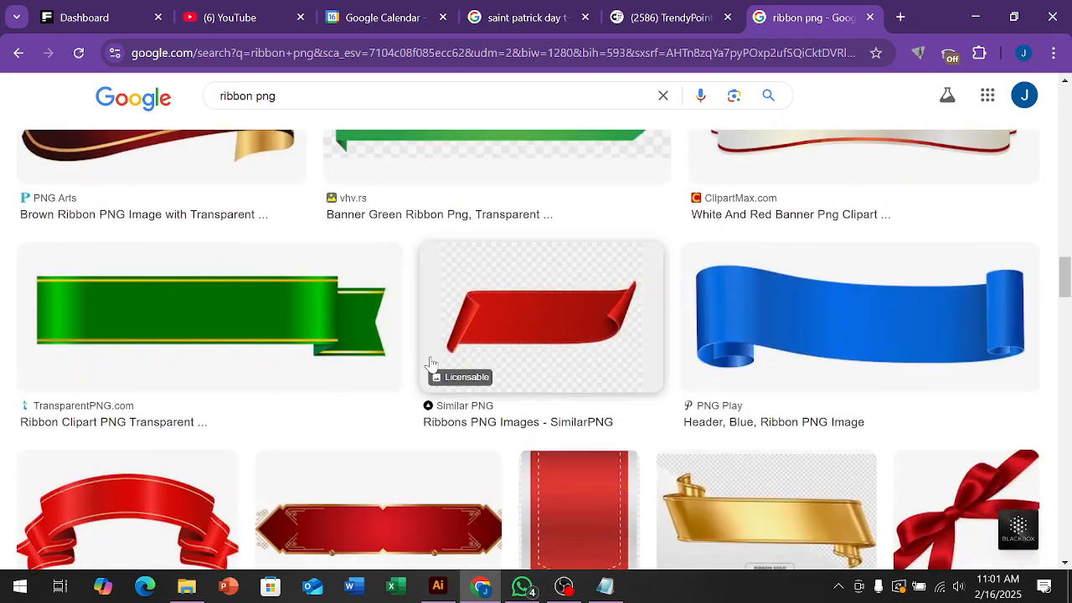
{"action": "scroll", "coordinate": [436, 365], "scroll_direction": "down", "scroll_amount": 1}
{"action": "scroll", "coordinate": [437, 366], "scroll_direction": "down", "scroll_amount": 6}
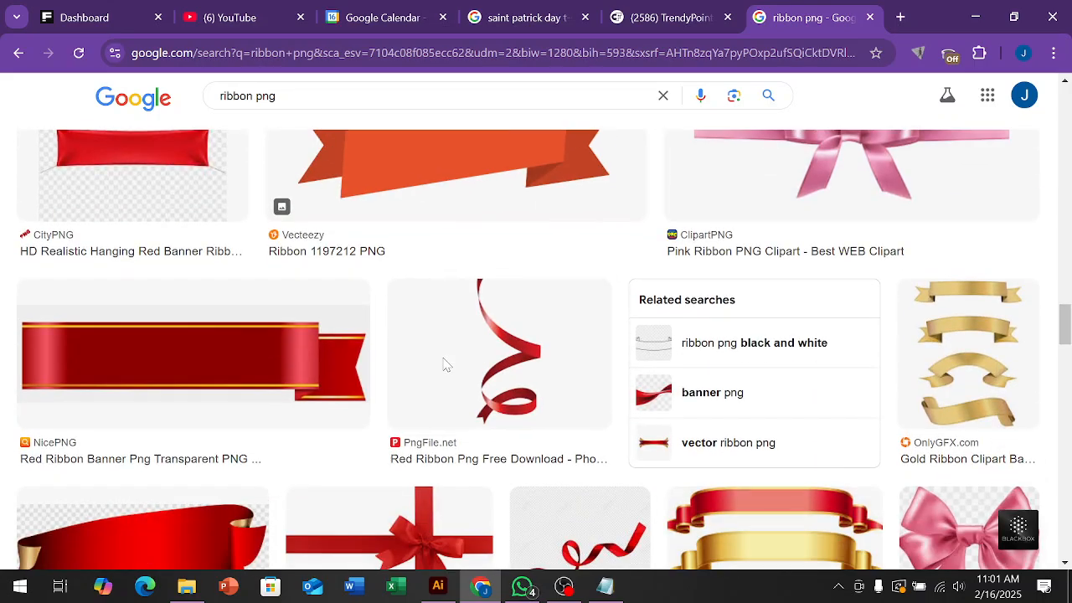
Find the Etsy gold ribbon clipart with three banners among images related to the OnlyGFX gold ribbon result and copy it.
{"action": "left_click", "coordinate": [956, 376]}
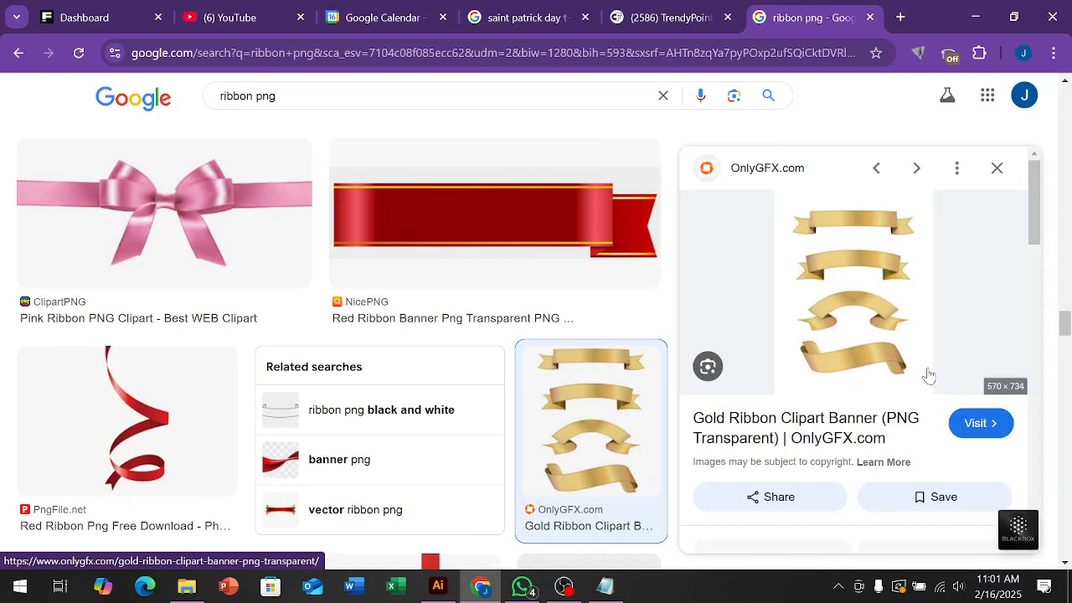
{"action": "scroll", "coordinate": [894, 367], "scroll_direction": "down", "scroll_amount": 6}
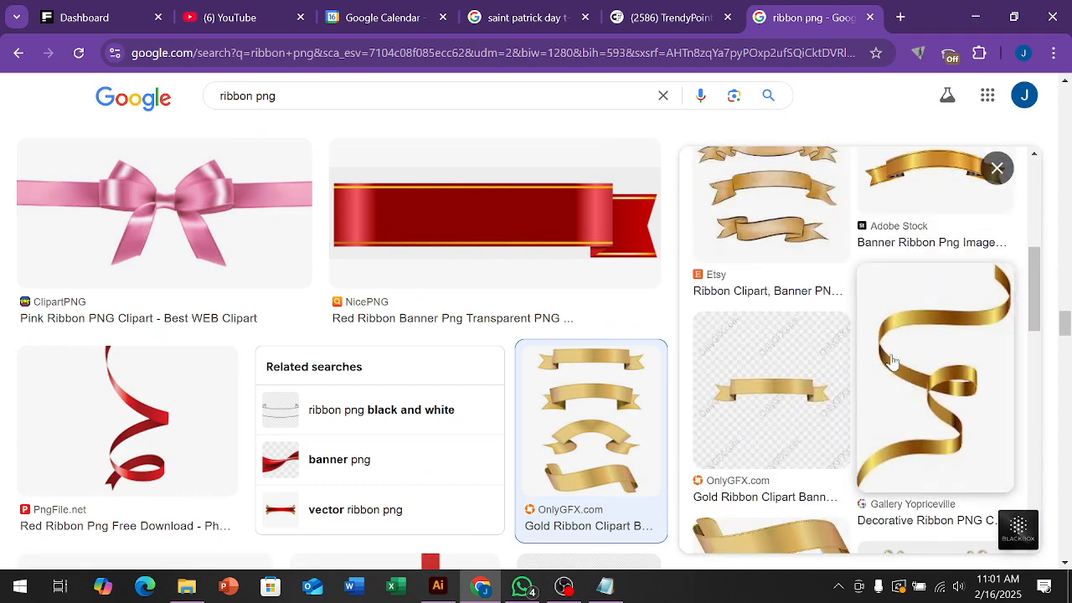
{"action": "scroll", "coordinate": [894, 343], "scroll_direction": "down", "scroll_amount": 1}
{"action": "scroll", "coordinate": [894, 344], "scroll_direction": "down", "scroll_amount": 2}
{"action": "scroll", "coordinate": [894, 340], "scroll_direction": "down", "scroll_amount": 3}
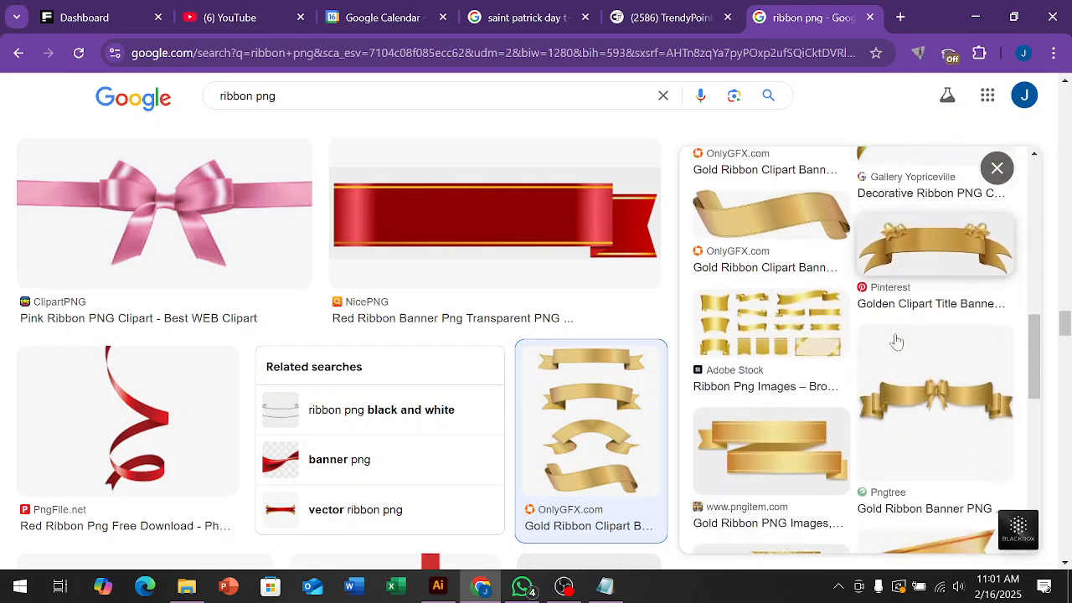
{"action": "scroll", "coordinate": [896, 340], "scroll_direction": "up", "scroll_amount": 5}
{"action": "scroll", "coordinate": [896, 341], "scroll_direction": "up", "scroll_amount": 5}
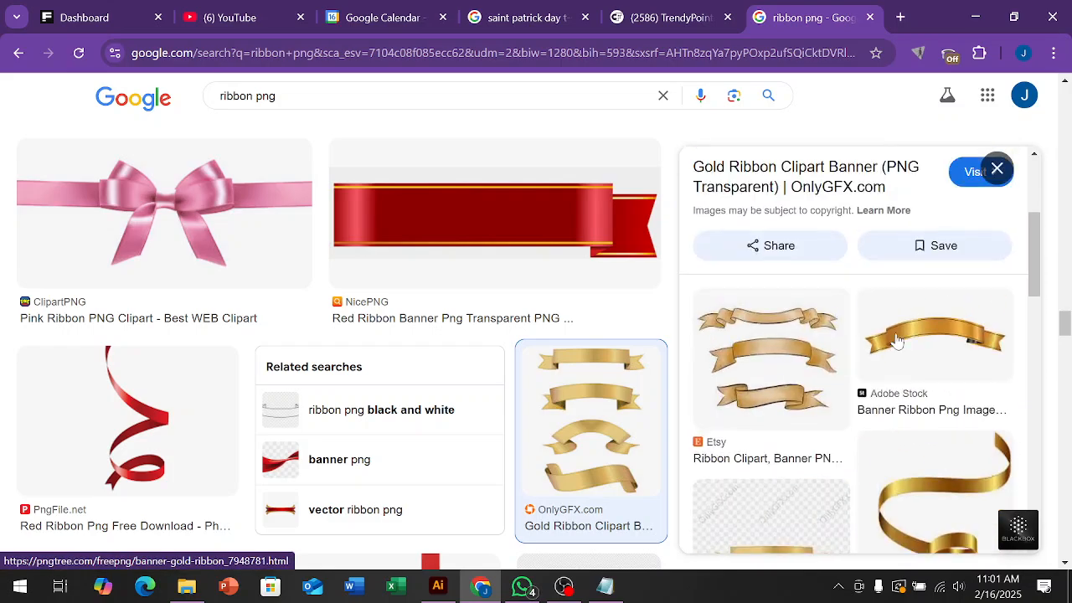
{"action": "left_click", "coordinate": [771, 355]}
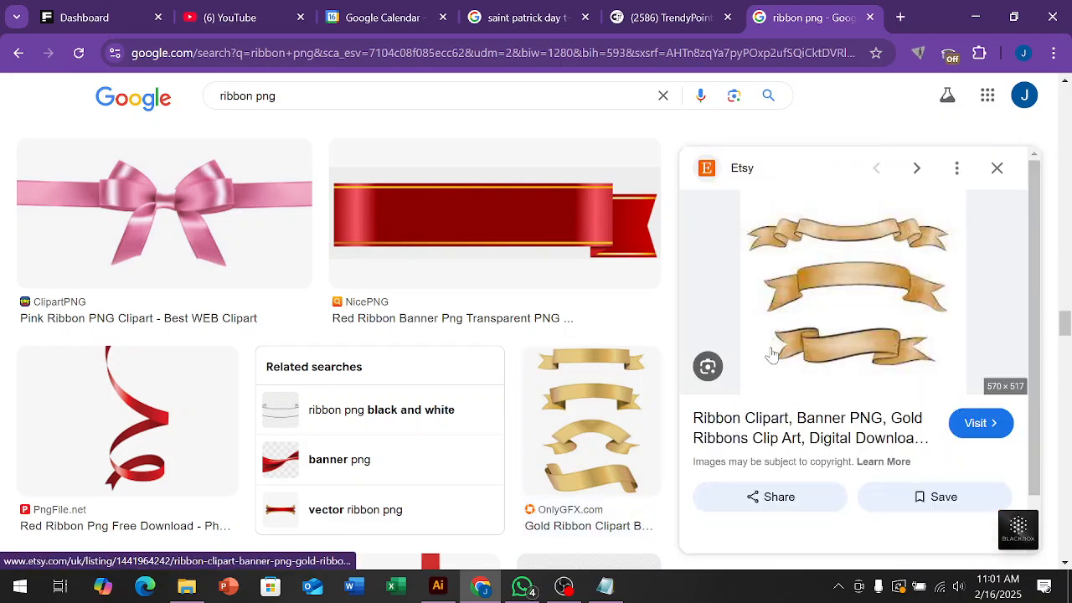
{"action": "right_click", "coordinate": [850, 268]}
{"action": "left_click", "coordinate": [690, 424]}
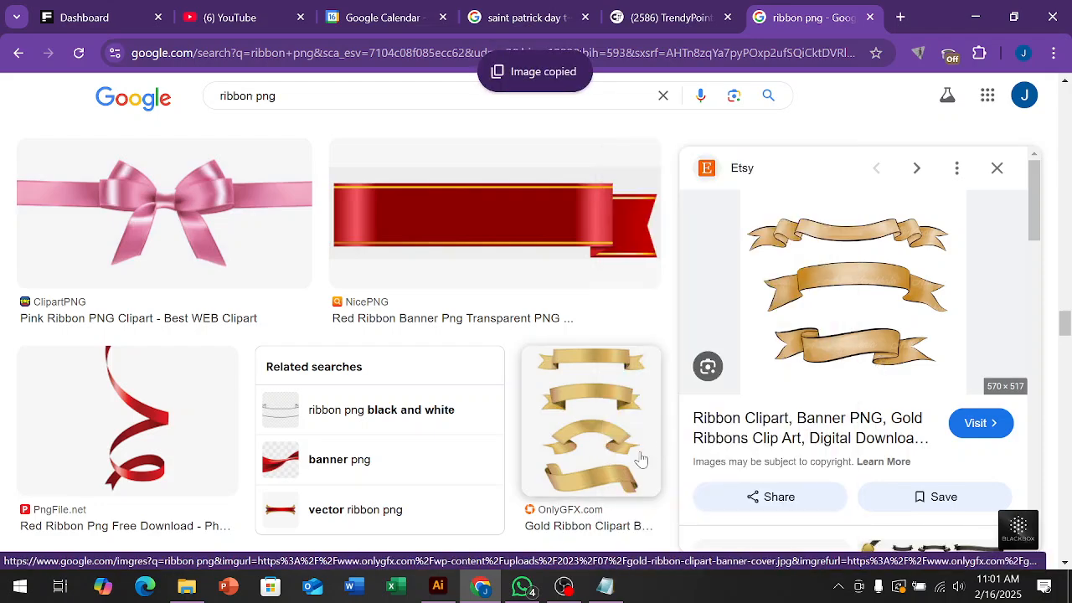
Switch to Illustrator and paste the copied ribbon image into the empty space beside the "You ARE my LUCKY charm" lettering.
{"action": "left_click", "coordinate": [437, 585]}
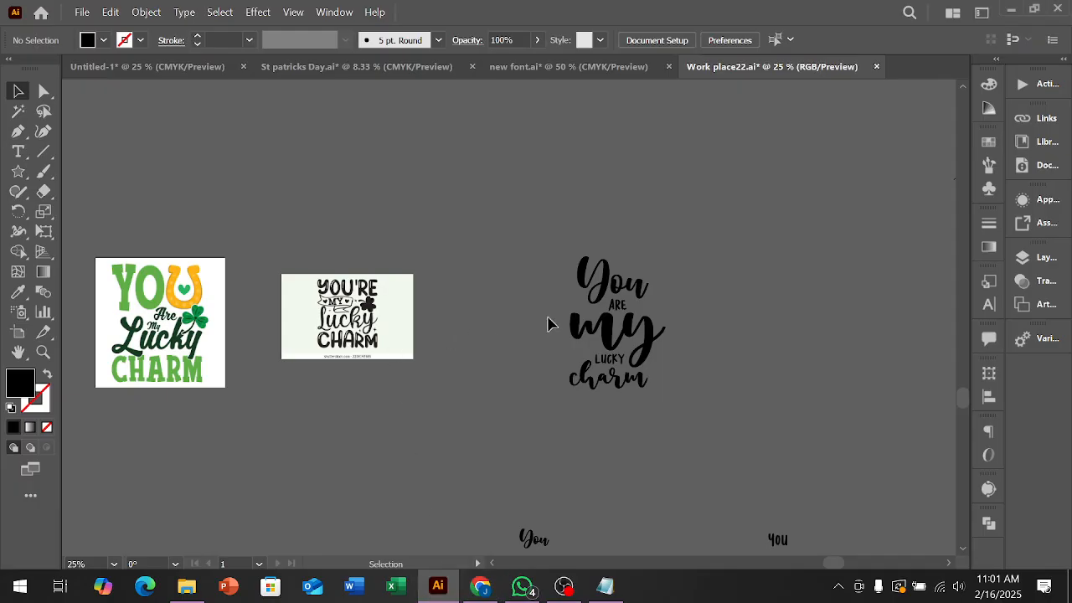
{"action": "scroll", "coordinate": [655, 387], "scroll_direction": "down", "scroll_amount": 1}
{"action": "left_click_drag", "start_coordinate": [712, 278], "coordinate": [433, 283]}
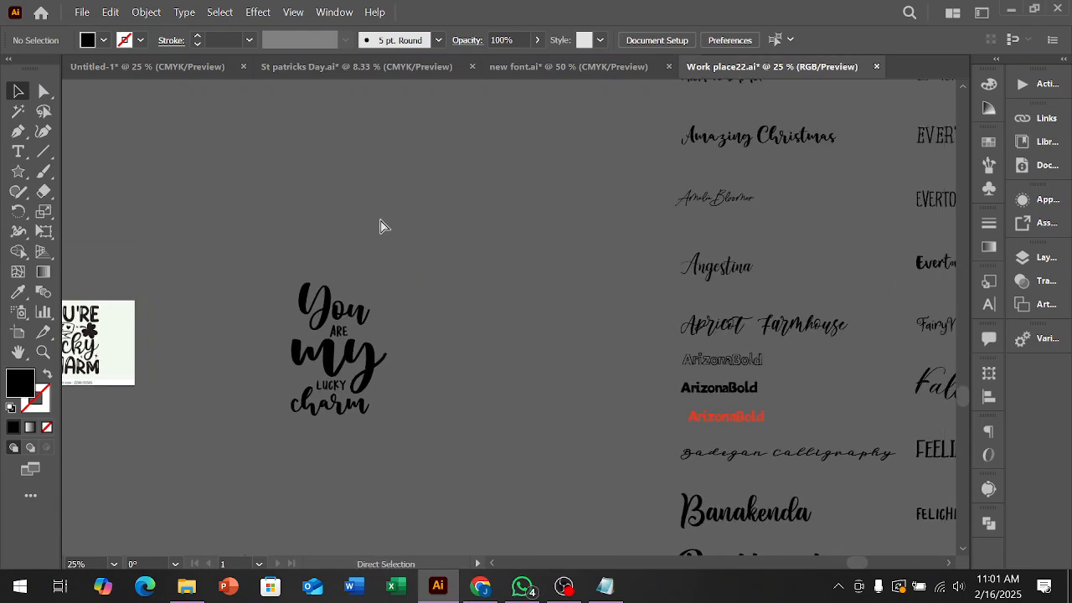
{"action": "key", "text": "ctrl+v"}
{"action": "scroll", "coordinate": [541, 354], "scroll_direction": "up", "scroll_amount": 3}
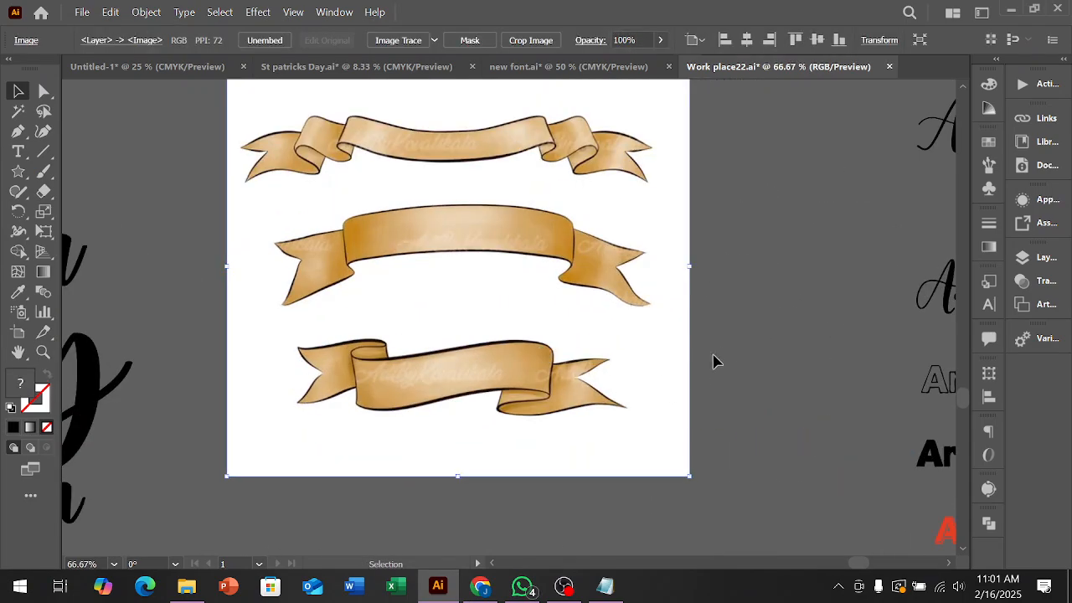
{"action": "left_click", "coordinate": [791, 345]}
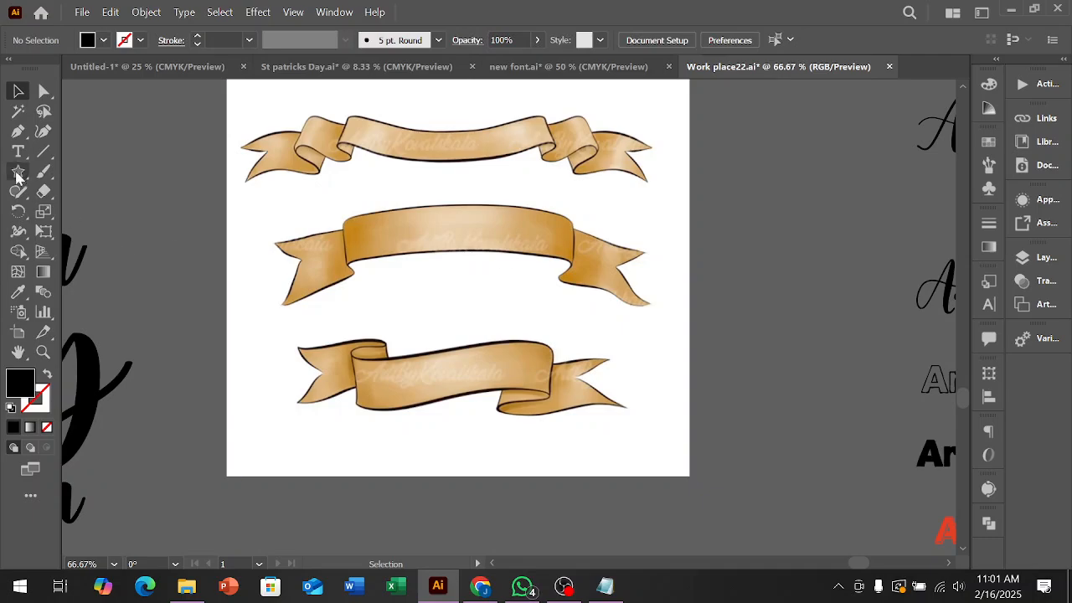
Trace the lower edge of the uppermost ribbon's left tail and its first fold with the Pen tool, using a black stroke without fill.
{"action": "left_click", "coordinate": [19, 132]}
{"action": "scroll", "coordinate": [360, 254], "scroll_direction": "up", "scroll_amount": 1}
{"action": "scroll", "coordinate": [408, 254], "scroll_direction": "up", "scroll_amount": 1, "text": "alt"}
{"action": "scroll", "coordinate": [408, 254], "scroll_direction": "down", "scroll_amount": 1, "text": "alt"}
{"action": "scroll", "coordinate": [234, 183], "scroll_direction": "up", "scroll_amount": 3, "text": "alt"}
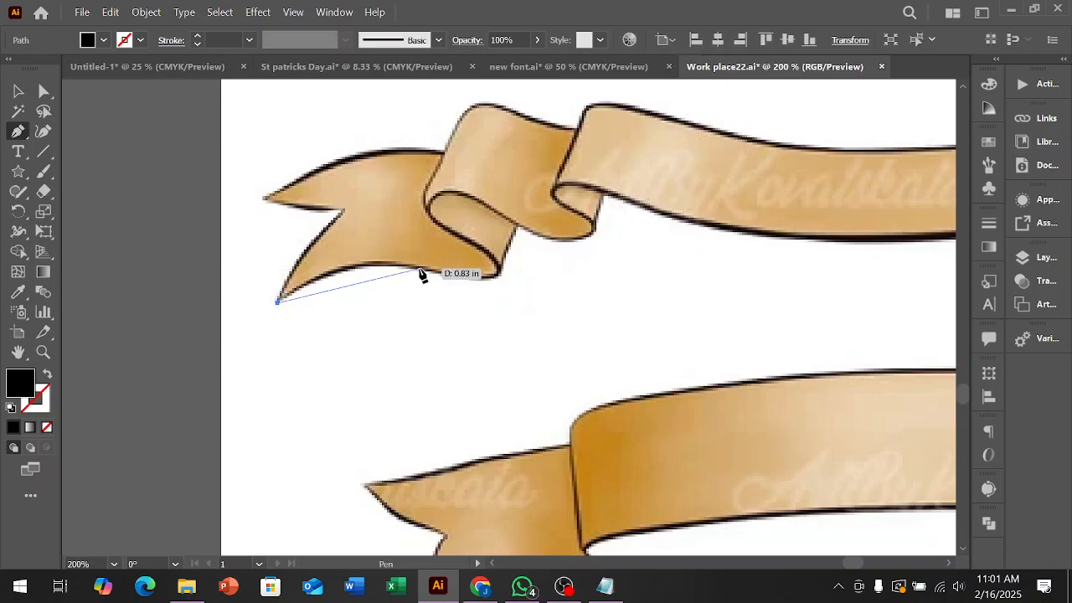
{"action": "left_click_drag", "start_coordinate": [494, 292], "coordinate": [499, 290]}
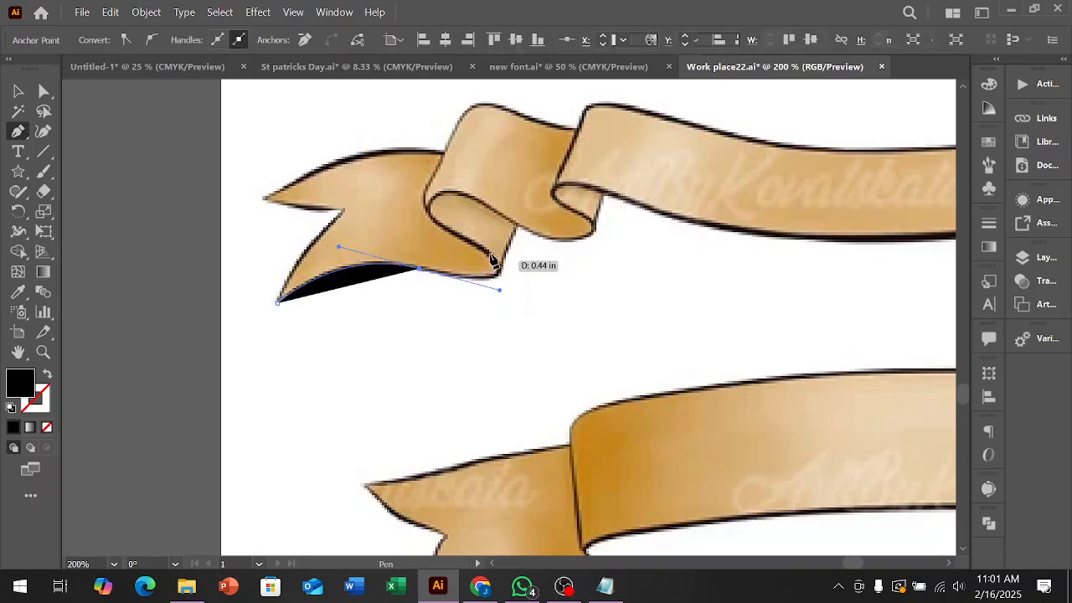
{"action": "left_click", "coordinate": [494, 261]}
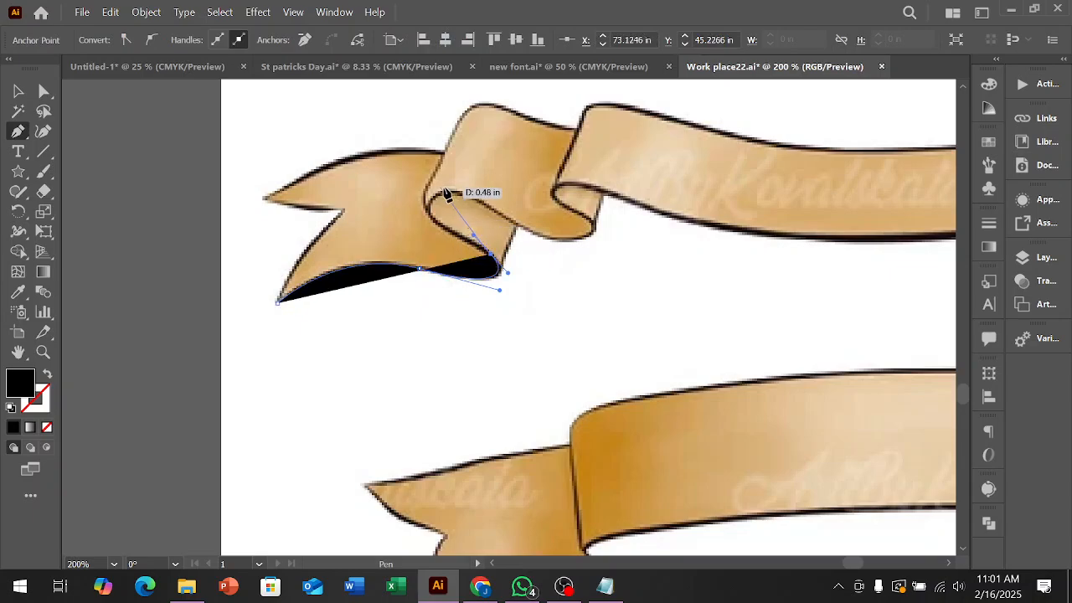
{"action": "left_click_drag", "start_coordinate": [451, 192], "coordinate": [510, 168]}
{"action": "left_click", "coordinate": [49, 376]}
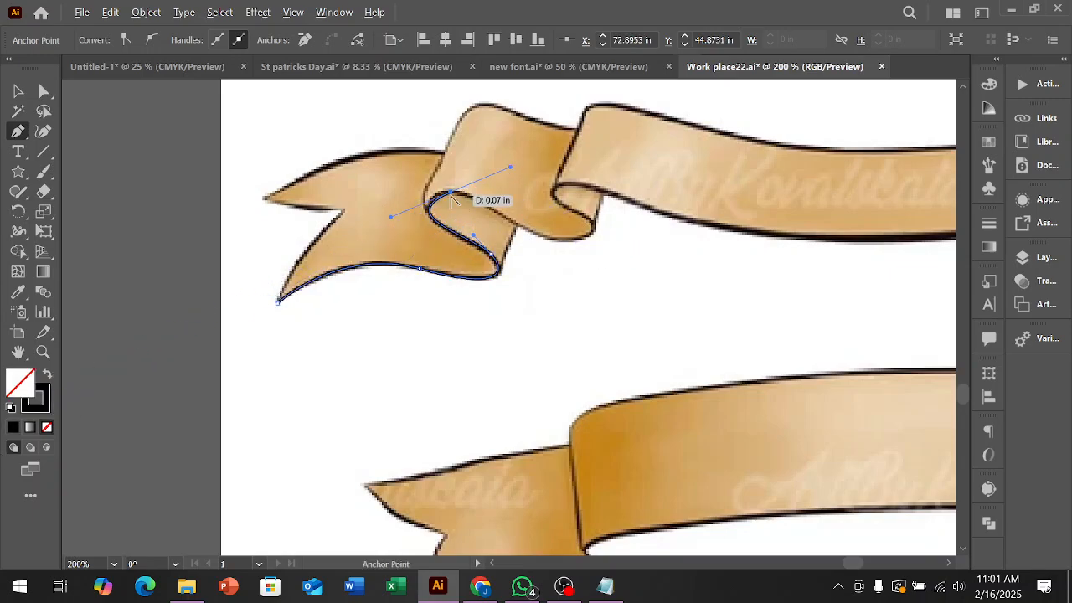
{"action": "scroll", "coordinate": [514, 218], "scroll_direction": "up", "scroll_amount": 4}
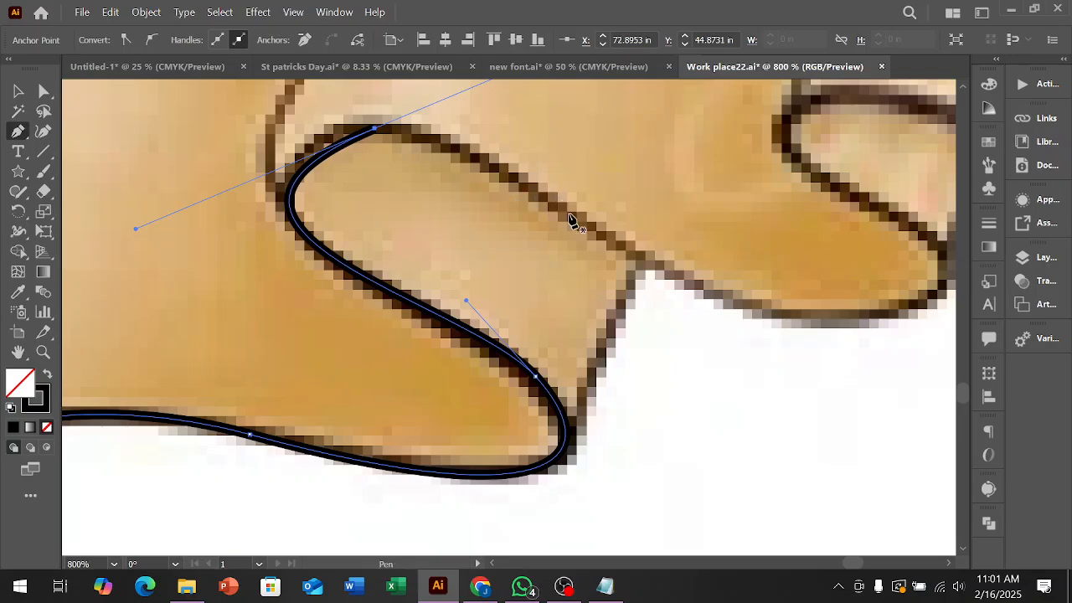
{"action": "left_click_drag", "start_coordinate": [576, 224], "coordinate": [623, 266]}
{"action": "key", "text": "ctrl+z"}
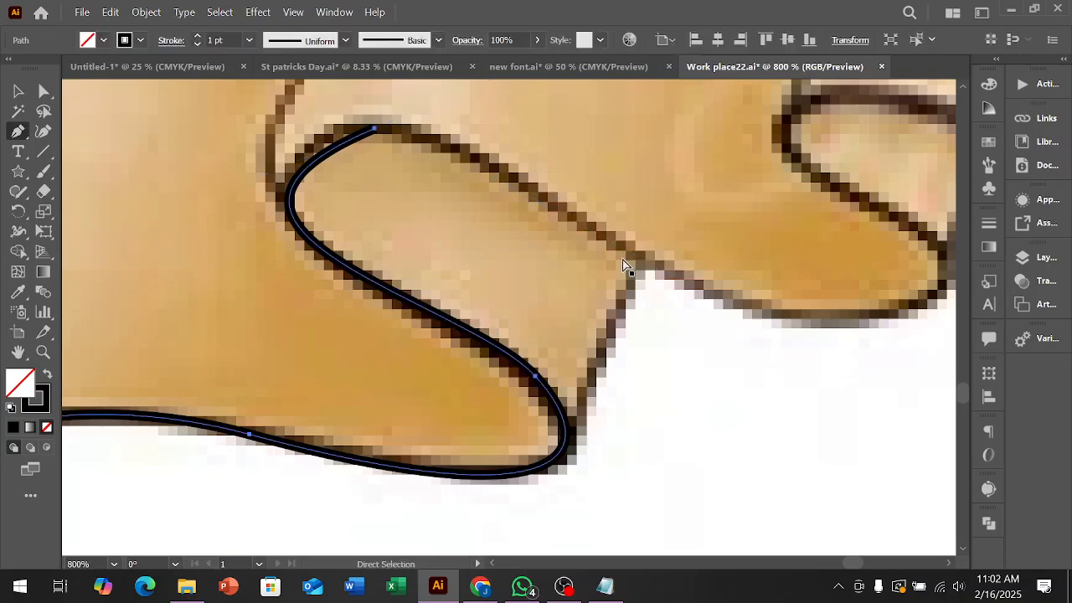
{"action": "left_click", "coordinate": [377, 129]}
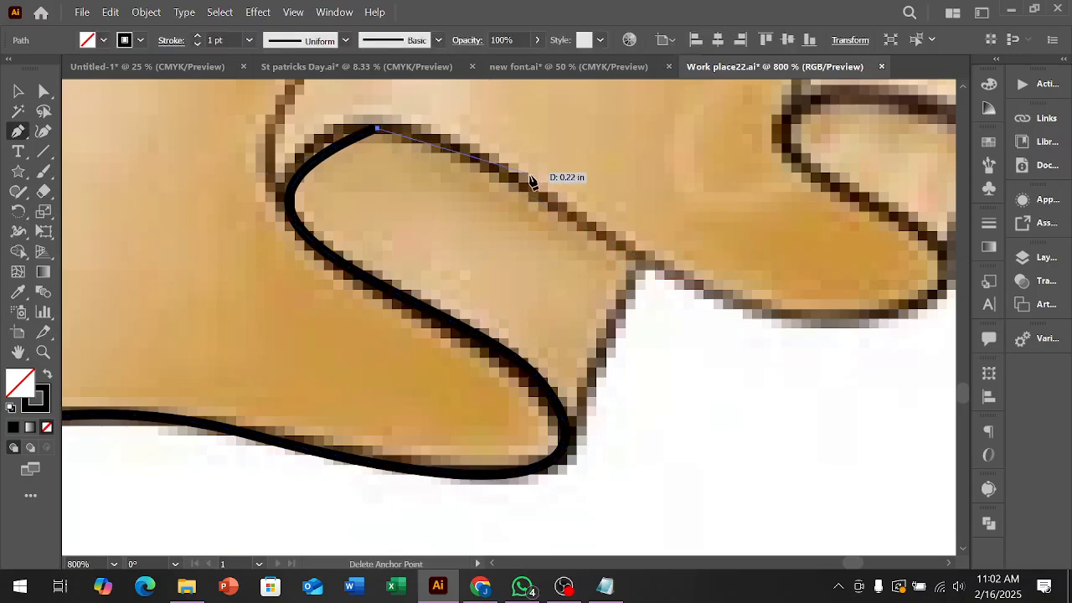
{"action": "left_click_drag", "start_coordinate": [457, 154], "coordinate": [517, 186]}
{"action": "key", "text": "space"}
{"action": "left_click_drag", "start_coordinate": [593, 266], "coordinate": [248, 333]}
{"action": "scroll", "coordinate": [561, 355], "scroll_direction": "down", "scroll_amount": 2}
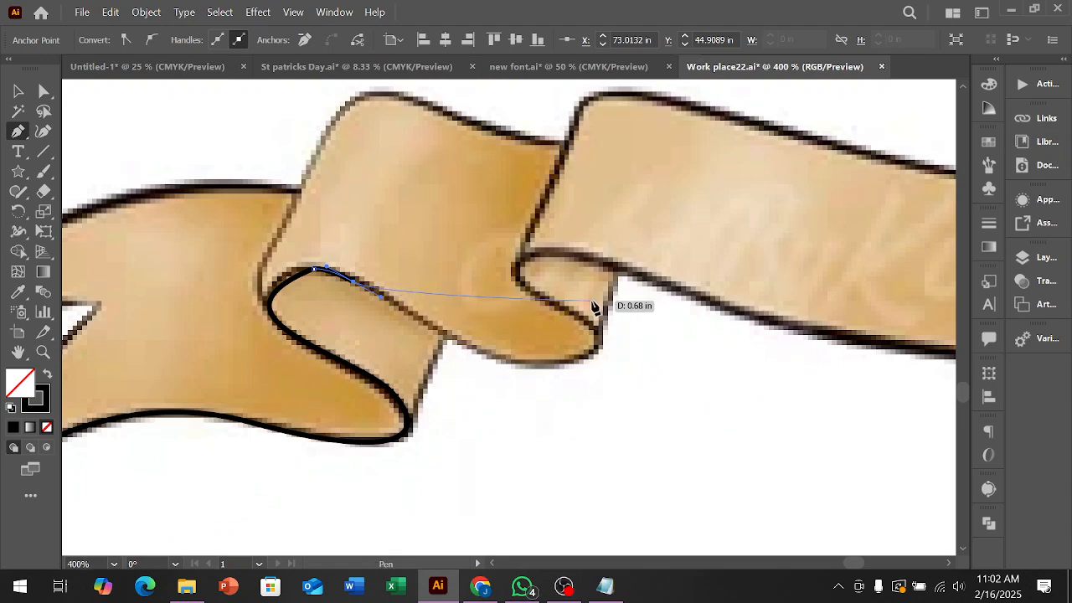
{"action": "key", "text": "ctrl+z"}
{"action": "key", "text": "ctrl+z"}
{"action": "left_click", "coordinate": [292, 270]}
{"action": "key", "text": "ctrl+z"}
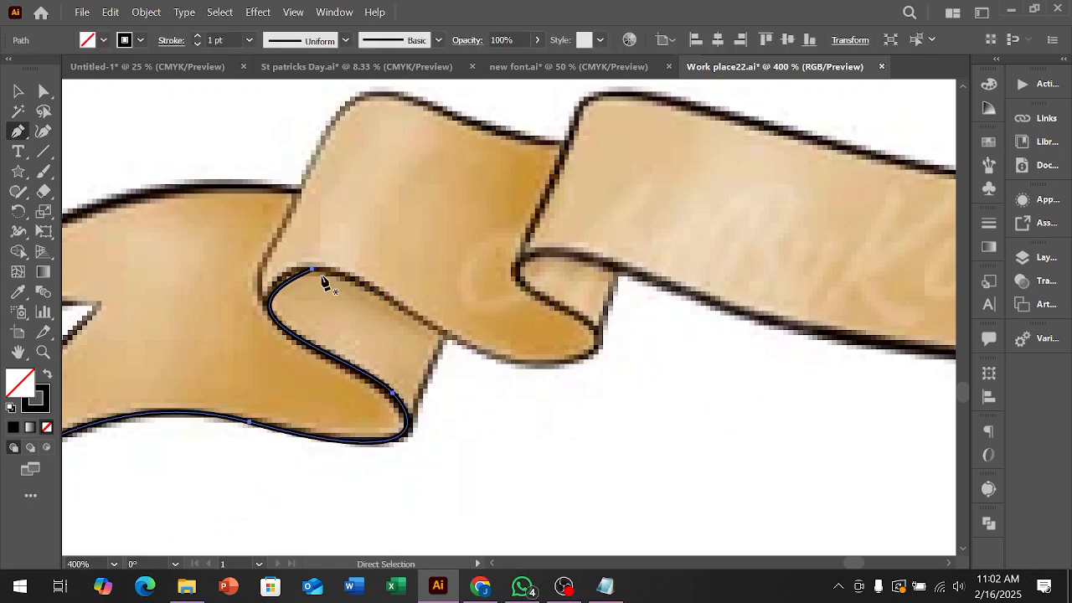
Continue the ribbon path from the first left fold along the lower edge and around the bottom curl of the second fold.
{"action": "left_click", "coordinate": [313, 271]}
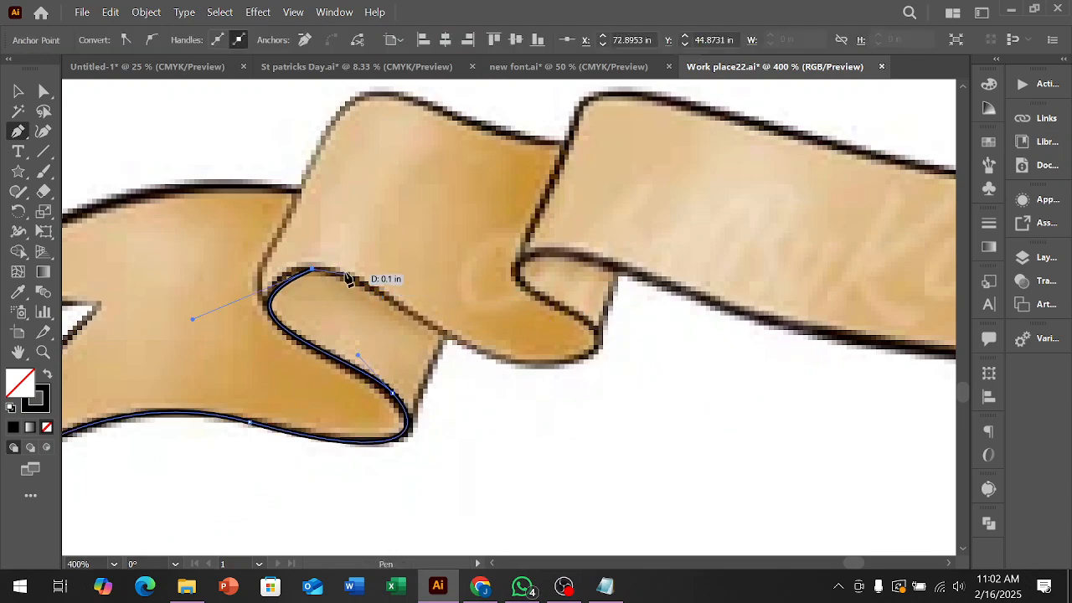
{"action": "scroll", "coordinate": [347, 279], "scroll_direction": "up", "scroll_amount": 3}
{"action": "left_click_drag", "start_coordinate": [352, 299], "coordinate": [381, 327]}
{"action": "scroll", "coordinate": [408, 341], "scroll_direction": "down", "scroll_amount": 3}
{"action": "left_click_drag", "start_coordinate": [411, 407], "coordinate": [303, 411]}
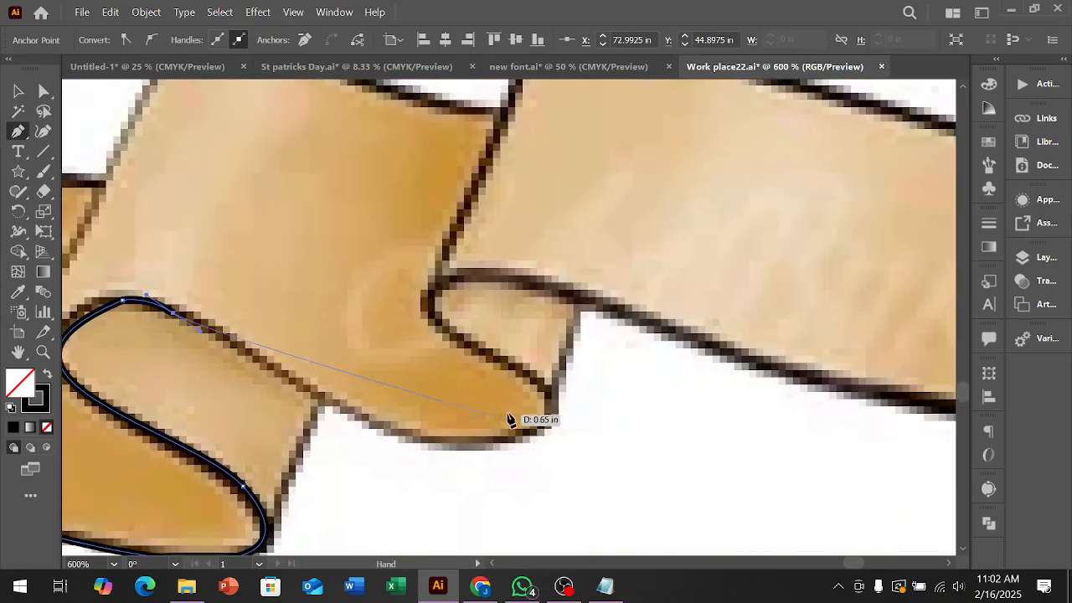
{"action": "left_click_drag", "start_coordinate": [549, 409], "coordinate": [608, 298]}
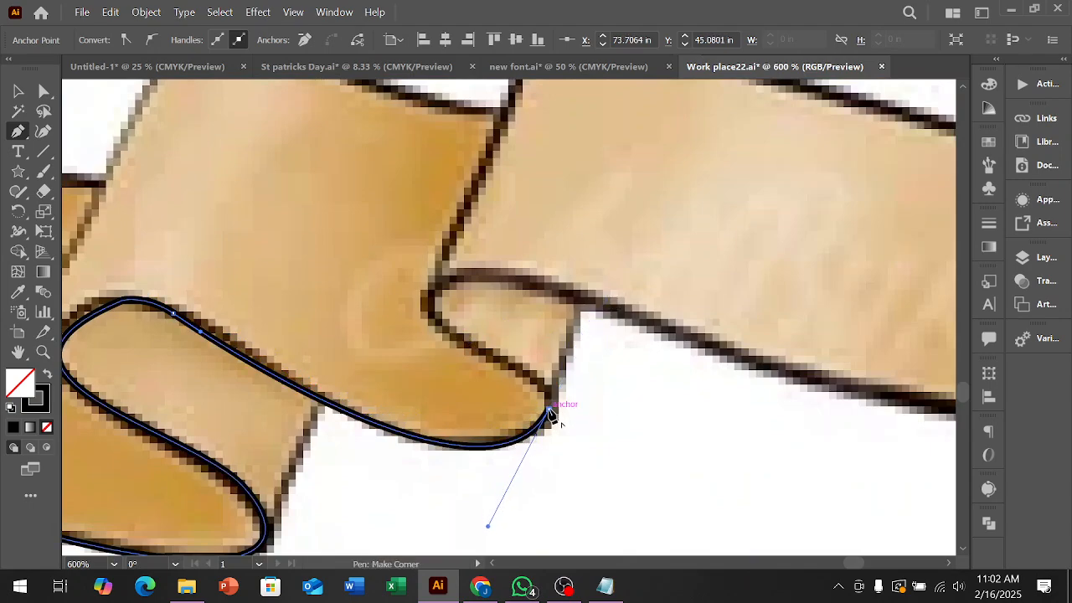
{"action": "left_click_drag", "start_coordinate": [500, 358], "coordinate": [458, 352]}
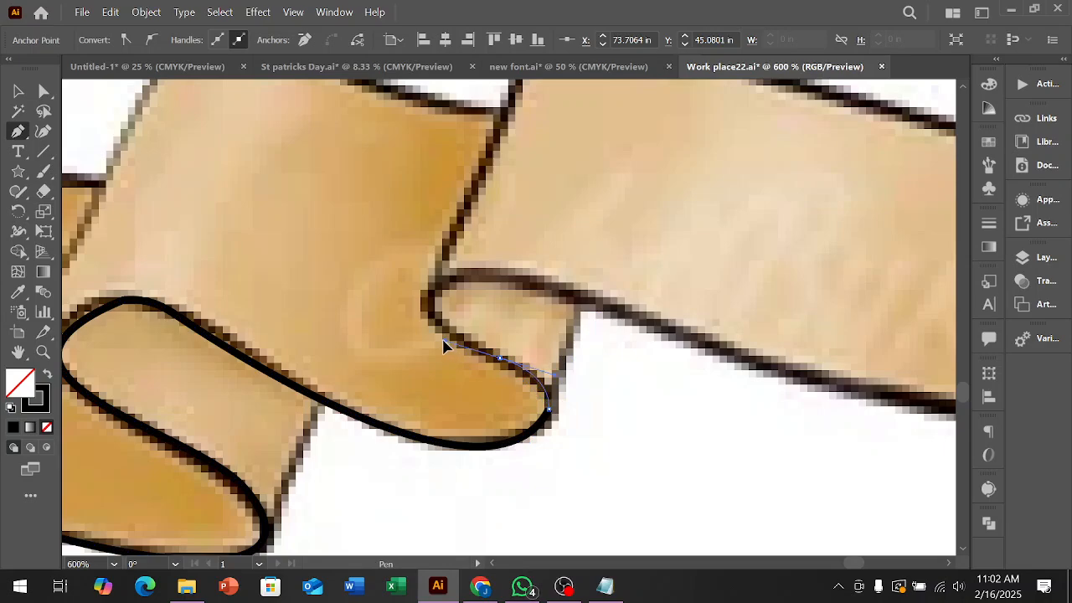
{"action": "left_click_drag", "start_coordinate": [542, 284], "coordinate": [563, 294]}
{"action": "left_click_drag", "start_coordinate": [678, 308], "coordinate": [691, 304]}
{"action": "key", "text": "ctrl+z"}
{"action": "left_click_drag", "start_coordinate": [524, 275], "coordinate": [549, 277]}
{"action": "mouse_move", "coordinate": [661, 290]}
{"action": "left_mouse_down"}
{"action": "mouse_move", "coordinate": [676, 292]}
{"action": "mouse_move", "coordinate": [664, 298]}
{"action": "left_mouse_up"}
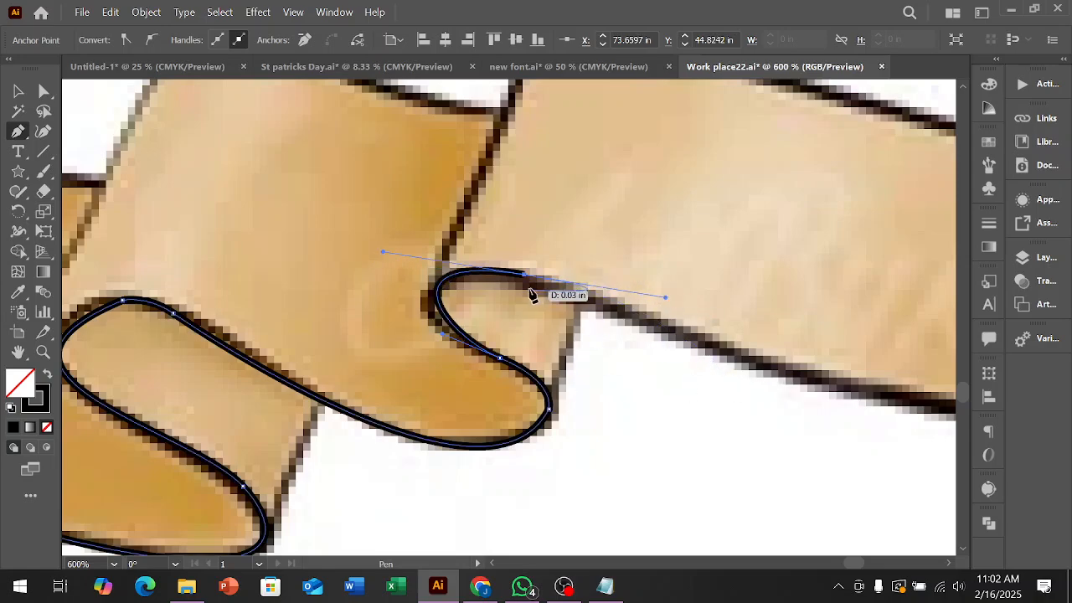
{"action": "key", "text": "ctrl+z"}
Carry the path over the second left fold and along the lower edge of the ribbon's wide central band.
{"action": "left_click_drag", "start_coordinate": [526, 285], "coordinate": [674, 318]}
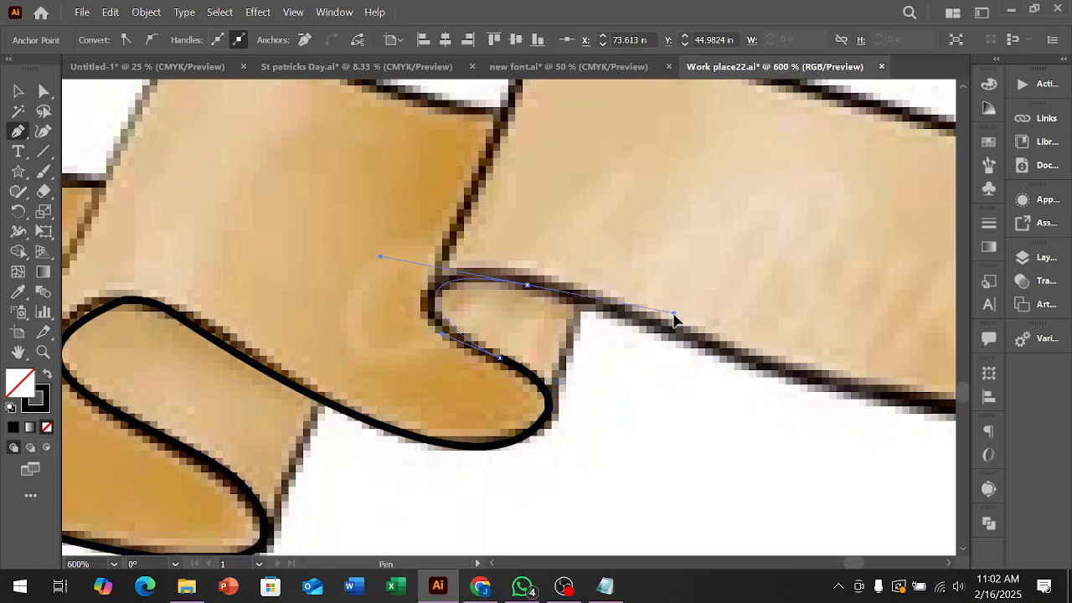
{"action": "key", "text": "space"}
{"action": "left_click_drag", "start_coordinate": [636, 390], "coordinate": [268, 351]}
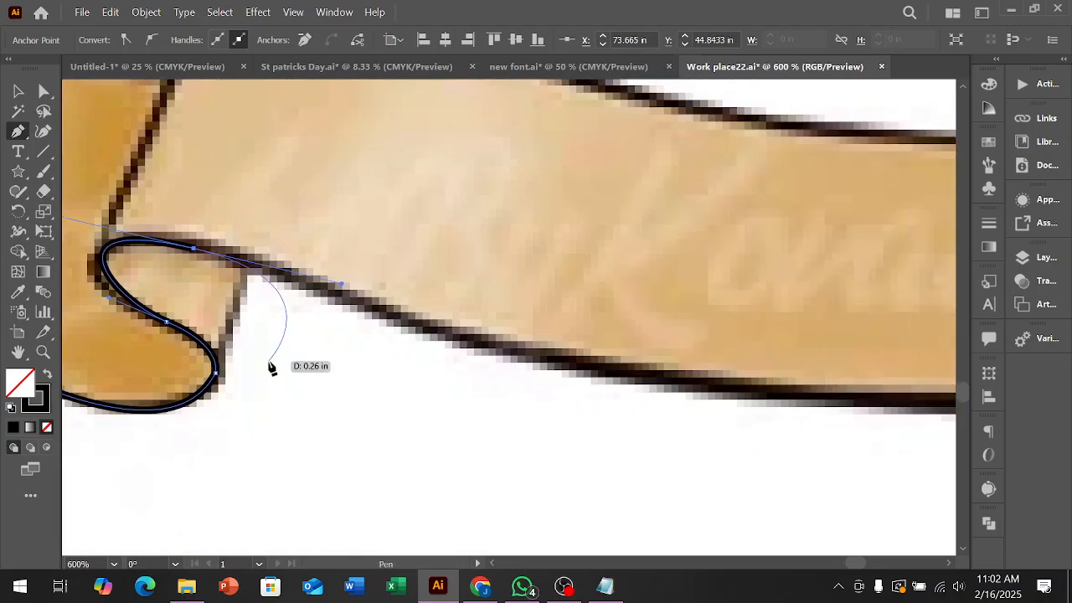
{"action": "scroll", "coordinate": [310, 371], "scroll_direction": "down", "scroll_amount": 3}
{"action": "left_click_drag", "start_coordinate": [685, 367], "coordinate": [873, 328]}
{"action": "key", "text": "space"}
{"action": "left_click_drag", "start_coordinate": [765, 387], "coordinate": [586, 460]}
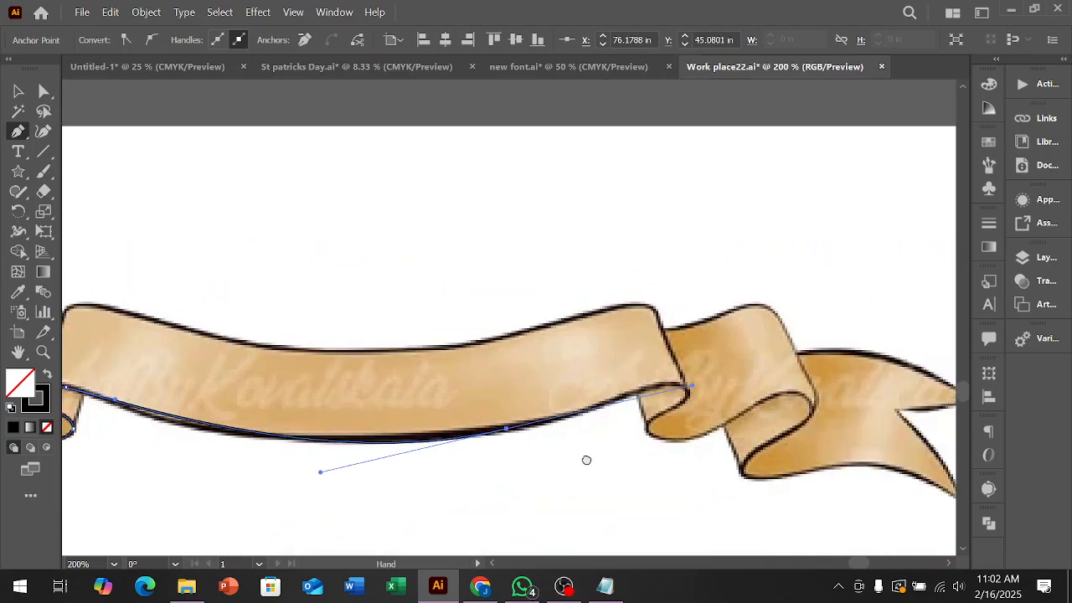
{"action": "scroll", "coordinate": [714, 410], "scroll_direction": "up", "scroll_amount": 2}
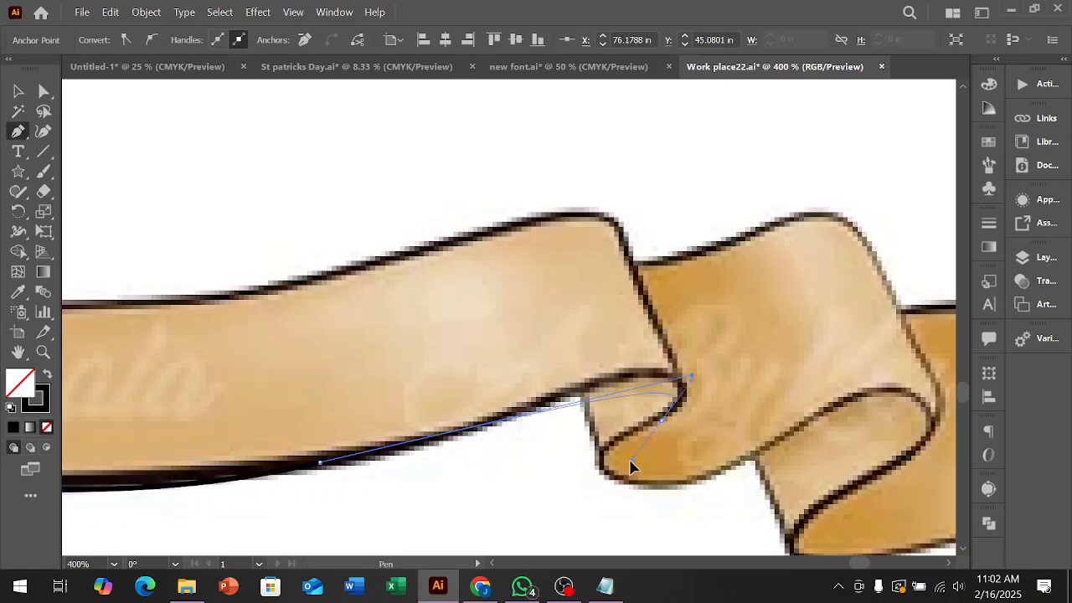
{"action": "left_click_drag", "start_coordinate": [647, 514], "coordinate": [646, 474]}
{"action": "left_click_drag", "start_coordinate": [685, 378], "coordinate": [686, 404]}
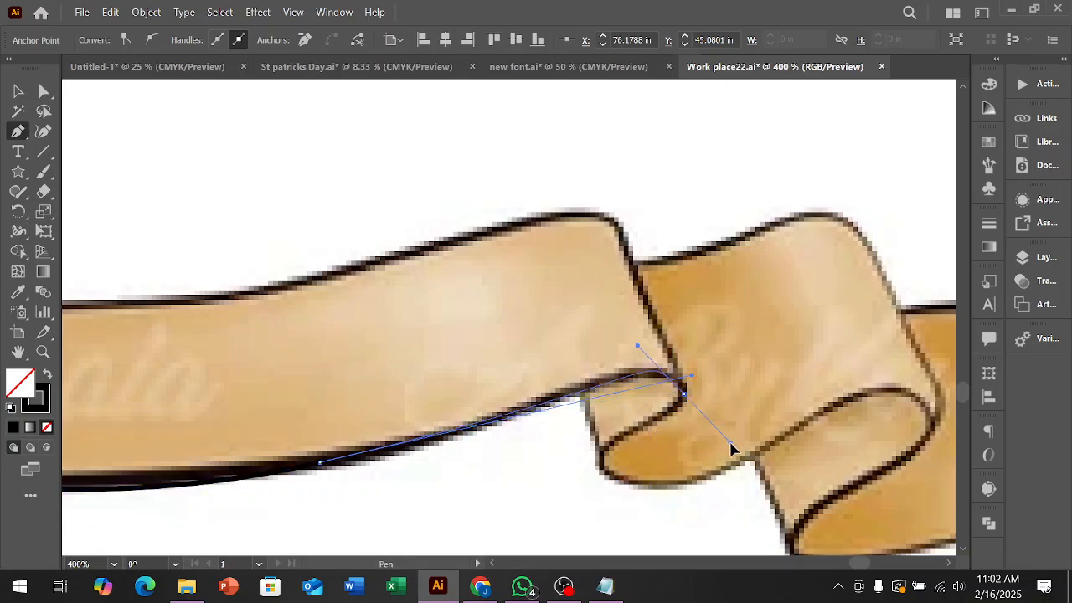
{"action": "key", "text": "ctrl"}
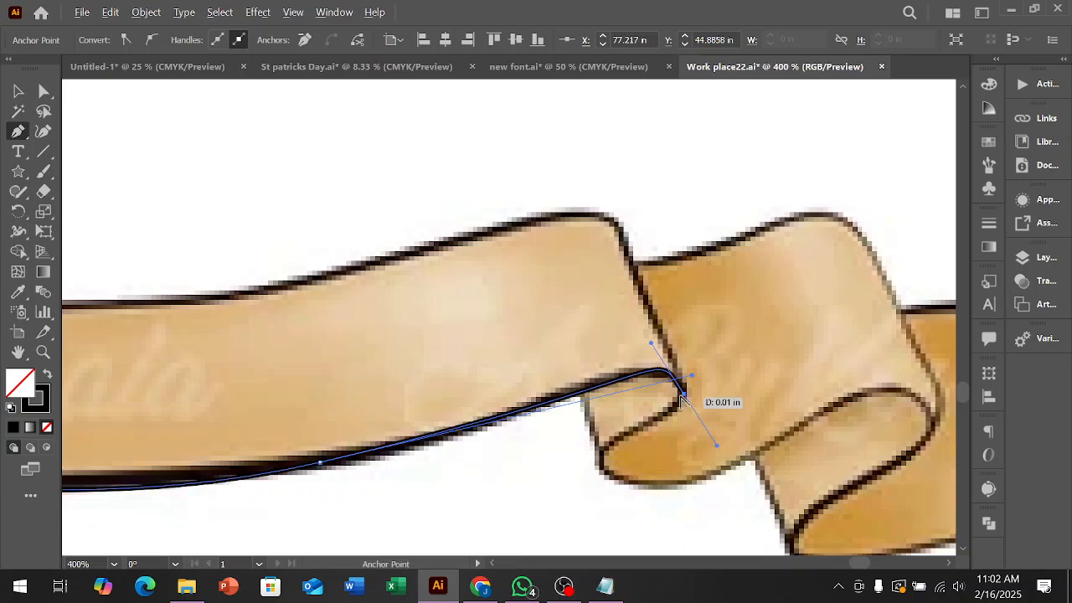
{"action": "key", "text": "ctrl+z"}
{"action": "scroll", "coordinate": [669, 387], "scroll_direction": "up", "scroll_amount": 3}
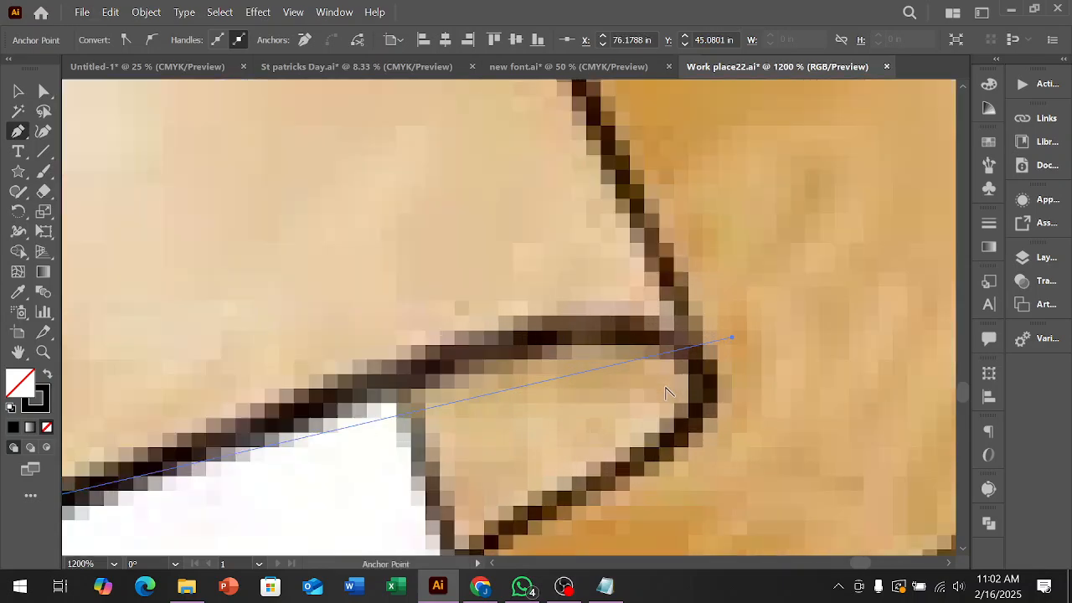
{"action": "left_click_drag", "start_coordinate": [695, 367], "coordinate": [882, 497]}
{"action": "scroll", "coordinate": [789, 461], "scroll_direction": "down", "scroll_amount": 3}
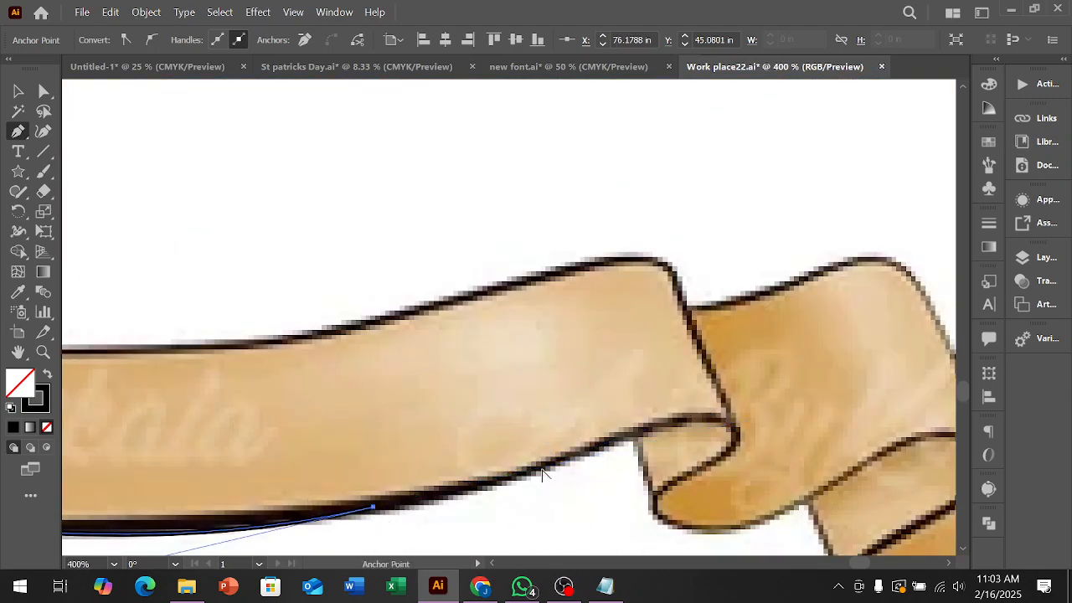
{"action": "left_click_drag", "start_coordinate": [731, 431], "coordinate": [757, 483]}
{"action": "key", "text": "ctrl+z"}
Extend the path along the central band's right end and around the S-shaped curl of the first right fold.
{"action": "left_click_drag", "start_coordinate": [615, 439], "coordinate": [674, 407]}
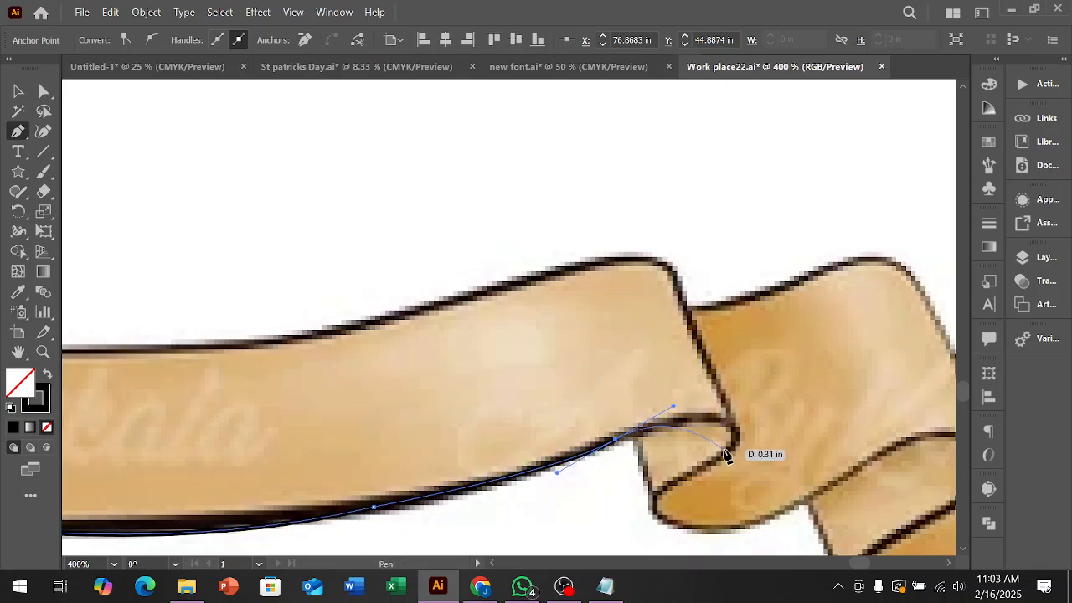
{"action": "left_click_drag", "start_coordinate": [730, 454], "coordinate": [687, 491]}
{"action": "left_click_drag", "start_coordinate": [722, 532], "coordinate": [748, 536]}
{"action": "left_click_drag", "start_coordinate": [862, 552], "coordinate": [854, 555]}
{"action": "left_click_drag", "start_coordinate": [669, 394], "coordinate": [679, 425]}
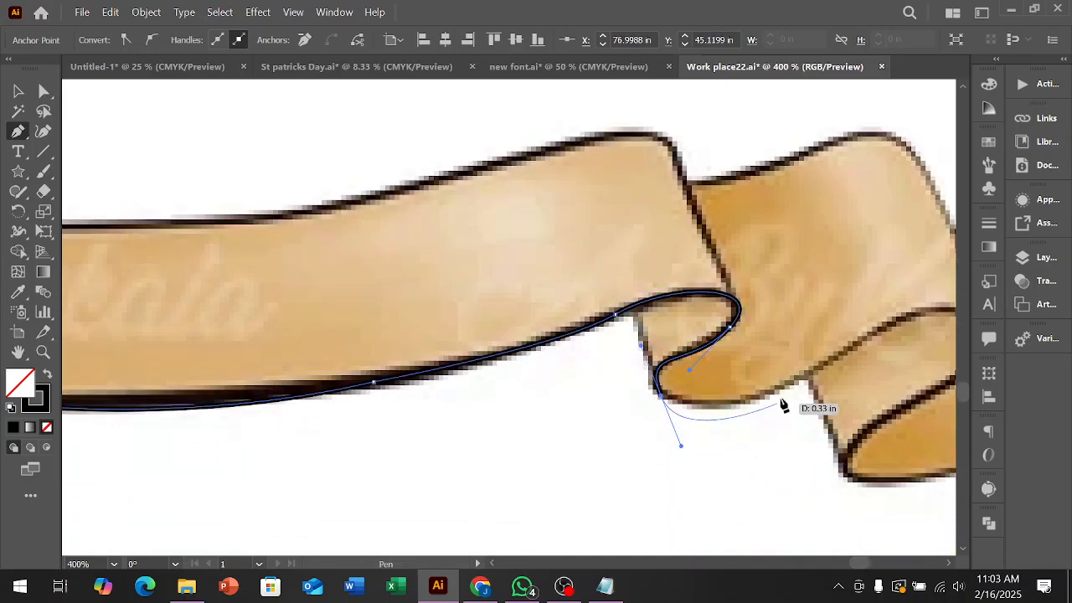
{"action": "left_click_drag", "start_coordinate": [761, 412], "coordinate": [635, 420]}
{"action": "left_click_drag", "start_coordinate": [545, 431], "coordinate": [536, 431]}
{"action": "left_click_drag", "start_coordinate": [841, 338], "coordinate": [880, 390]}
{"action": "key", "text": "ctrl+z"}
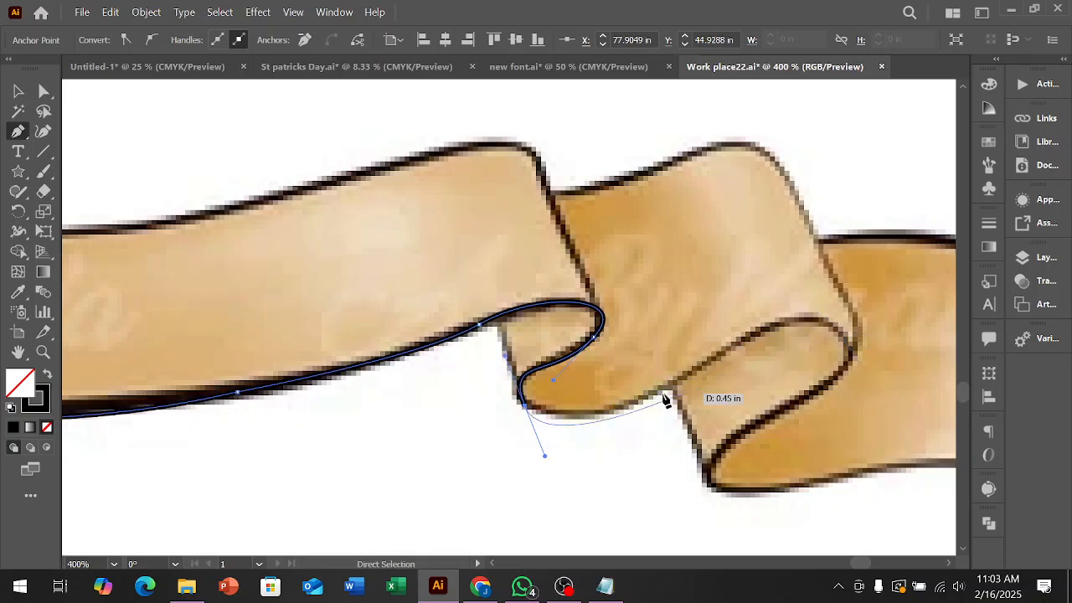
{"action": "left_click", "coordinate": [760, 338]}
{"action": "left_click_drag", "start_coordinate": [781, 338], "coordinate": [782, 338]}
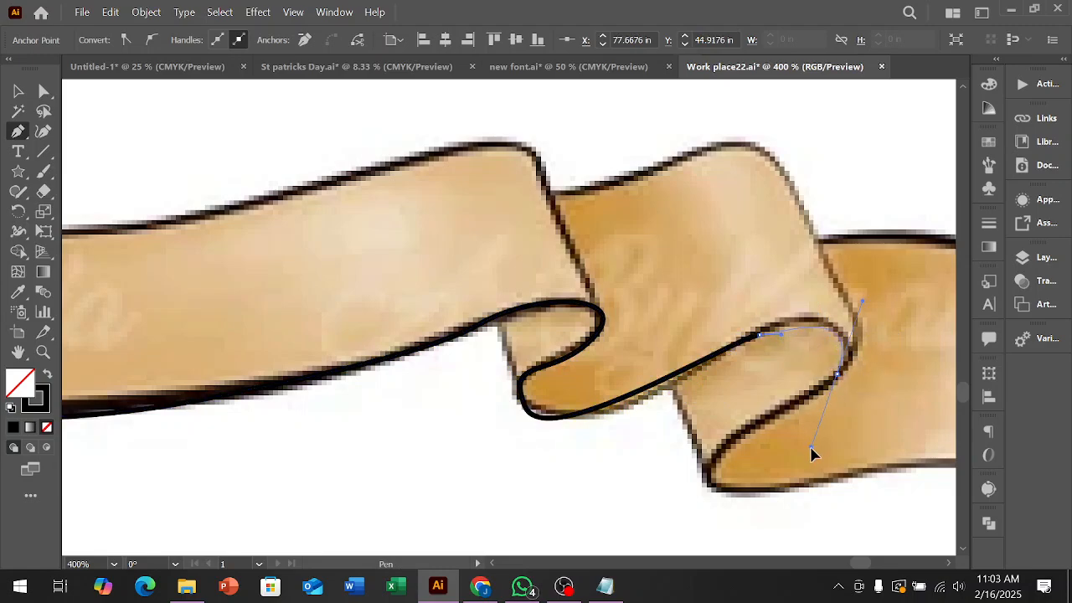
{"action": "left_click_drag", "start_coordinate": [805, 494], "coordinate": [967, 514]}
{"action": "key", "text": "ctrl+z"}
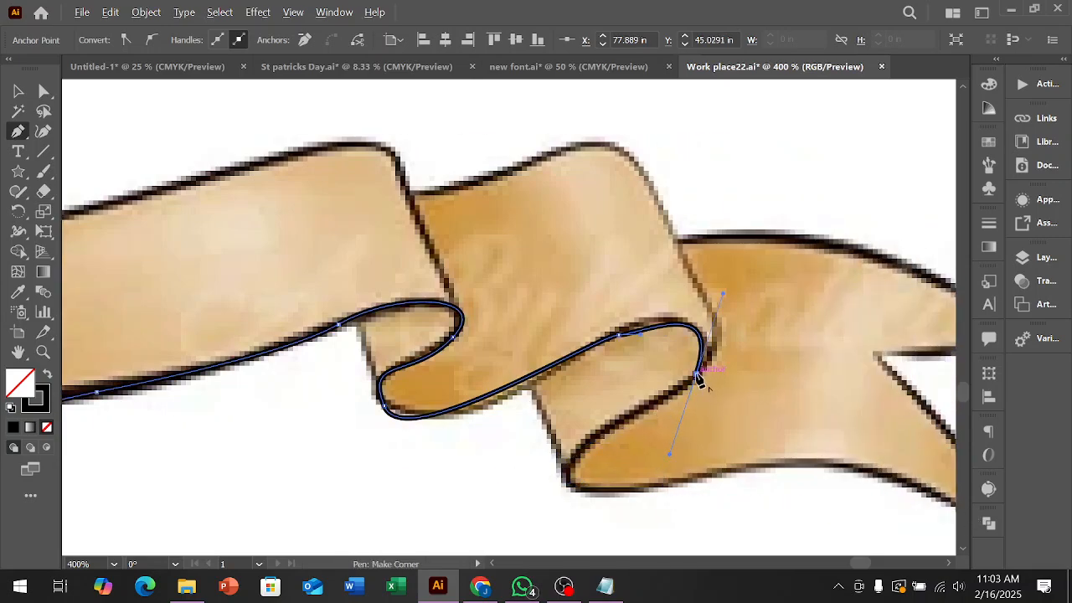
{"action": "left_click", "coordinate": [702, 381]}
{"action": "scroll", "coordinate": [661, 351], "scroll_direction": "up", "scroll_amount": 3}
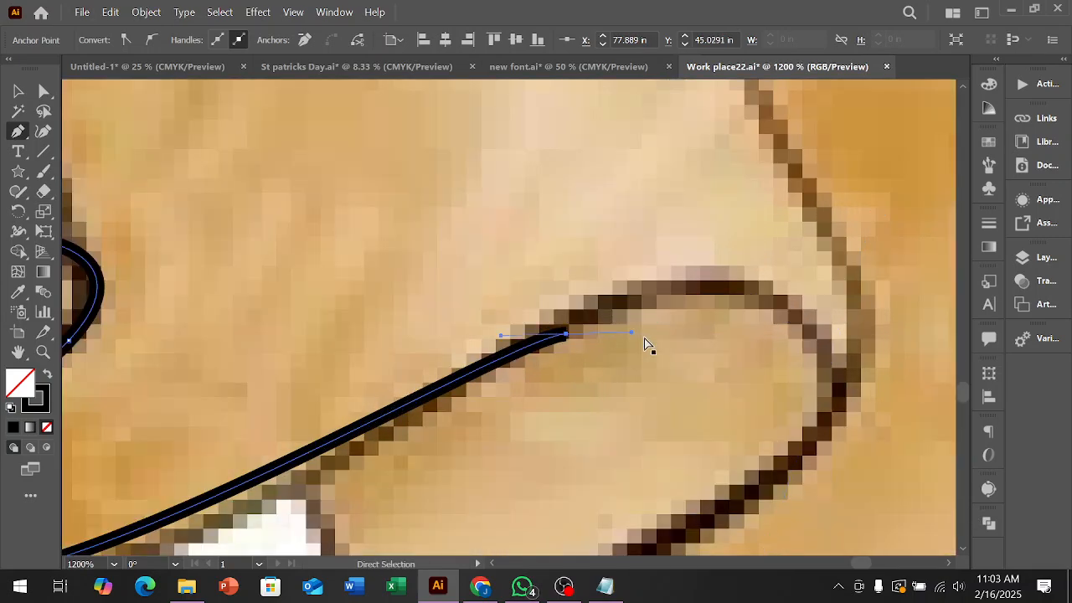
{"action": "key", "text": "ctrl+z"}
{"action": "scroll", "coordinate": [573, 335], "scroll_direction": "down", "scroll_amount": 3}
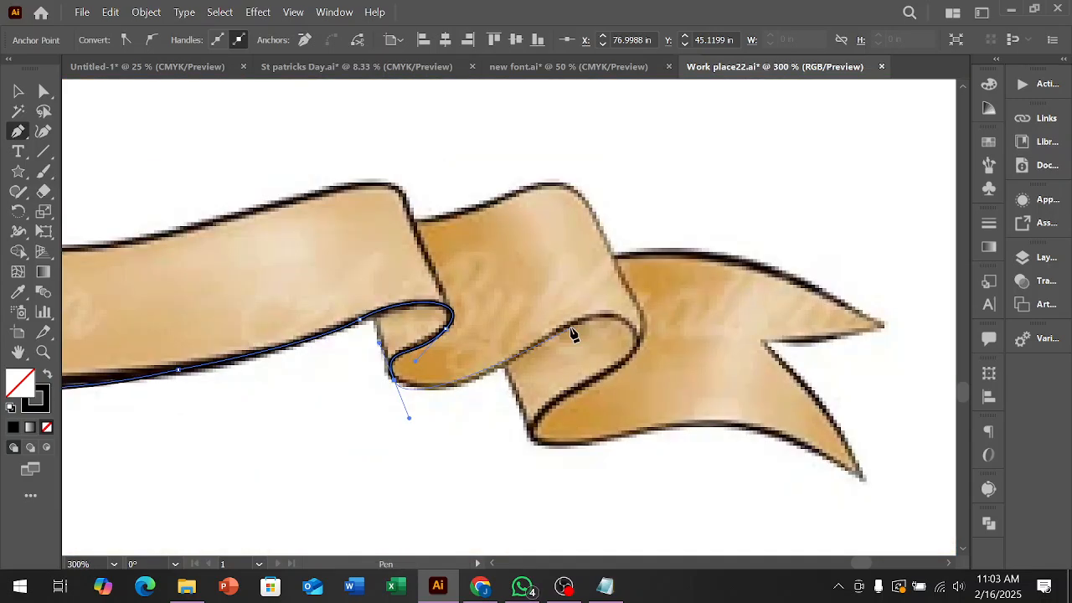
Continue the ribbon path along the second right fold's lower edge and around the top of its curl.
{"action": "scroll", "coordinate": [398, 379], "scroll_direction": "up", "scroll_amount": 2}
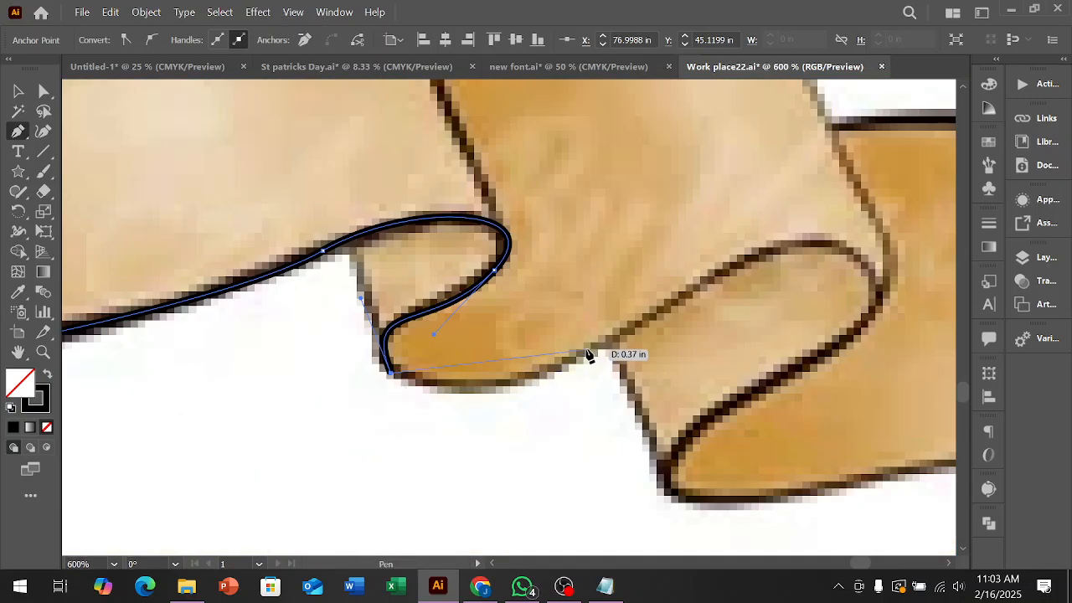
{"action": "left_click_drag", "start_coordinate": [595, 347], "coordinate": [741, 267]}
{"action": "left_click_drag", "start_coordinate": [875, 298], "coordinate": [904, 410]}
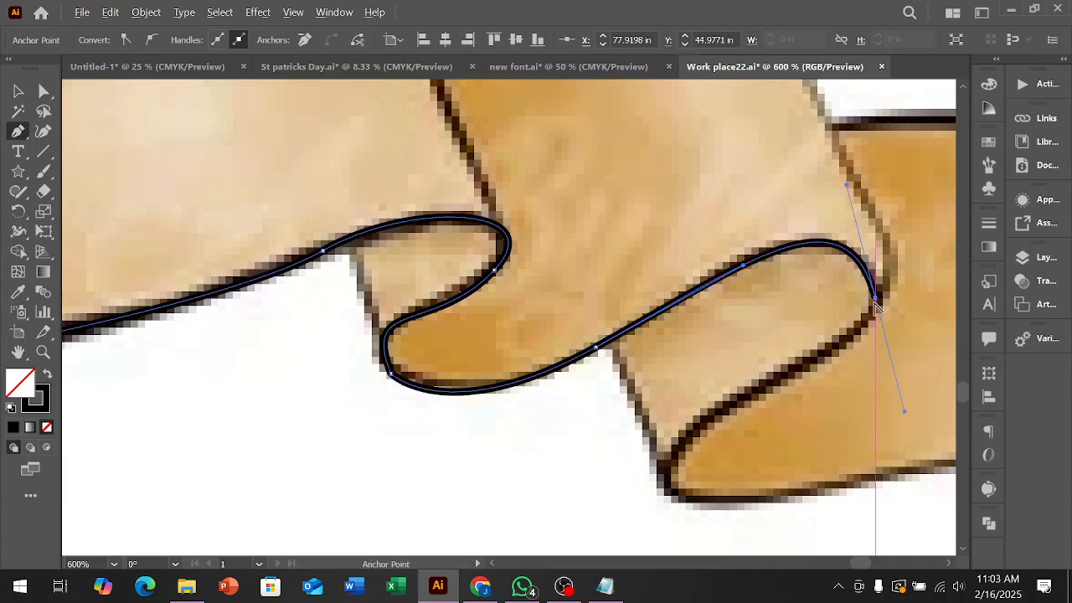
{"action": "left_click", "coordinate": [875, 300]}
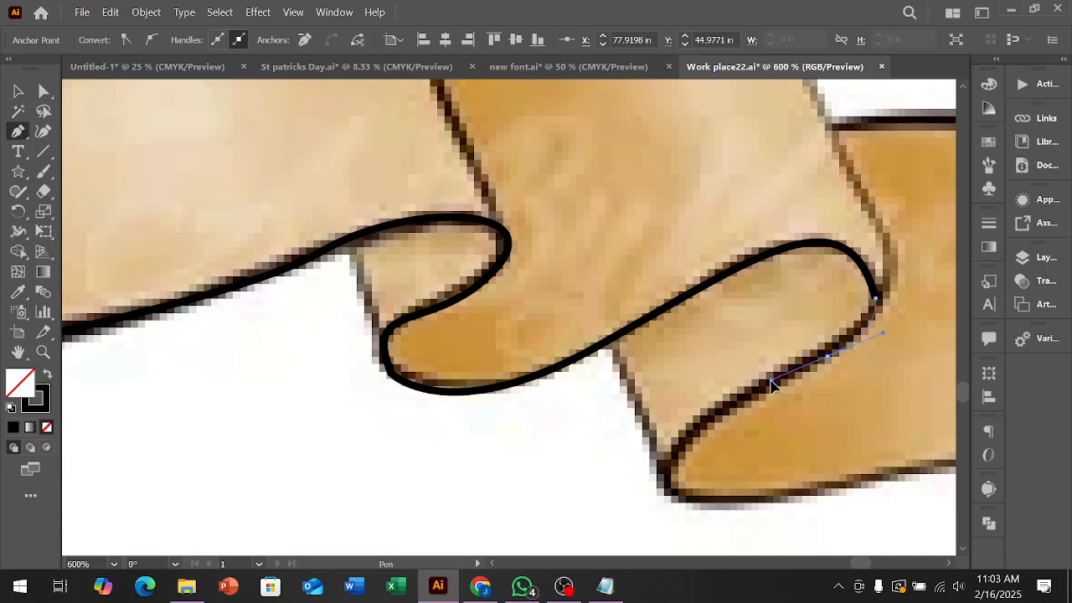
Extend the path around the second right fold's bottom curl to the middle of the right tail's lower edge.
{"action": "scroll", "coordinate": [694, 402], "scroll_direction": "down", "scroll_amount": 3}
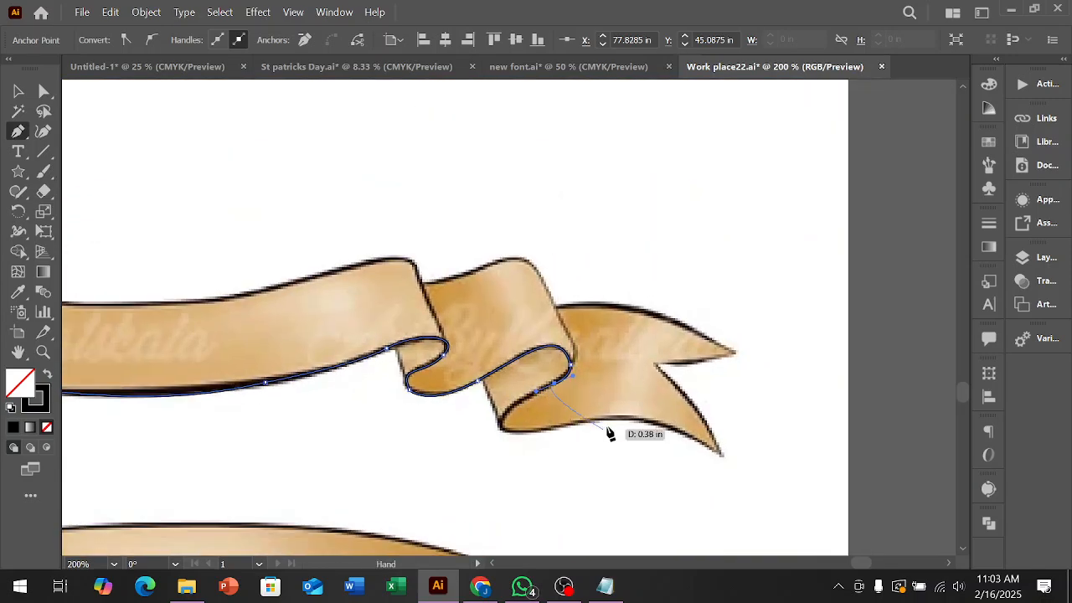
{"action": "left_click_drag", "start_coordinate": [611, 421], "coordinate": [808, 390]}
{"action": "scroll", "coordinate": [635, 454], "scroll_direction": "up", "scroll_amount": 1}
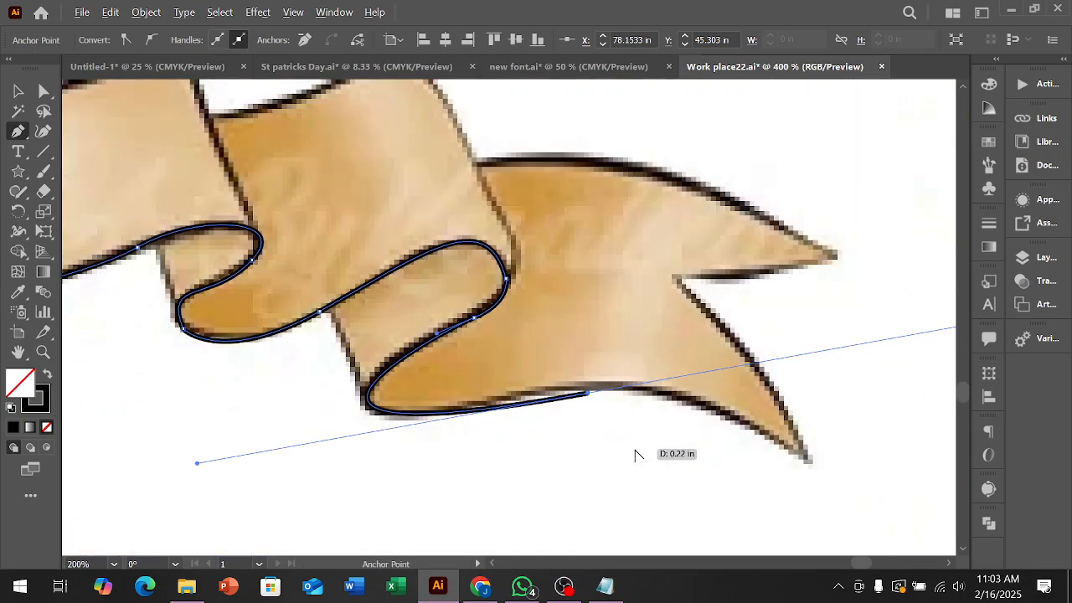
{"action": "scroll", "coordinate": [634, 455], "scroll_direction": "up", "scroll_amount": 2}
{"action": "left_click", "coordinate": [568, 364]}
{"action": "key", "text": "Escape"}
{"action": "scroll", "coordinate": [824, 412], "scroll_direction": "down", "scroll_amount": 1}
{"action": "left_click", "coordinate": [901, 426]}
{"action": "key", "text": "ctrl+z"}
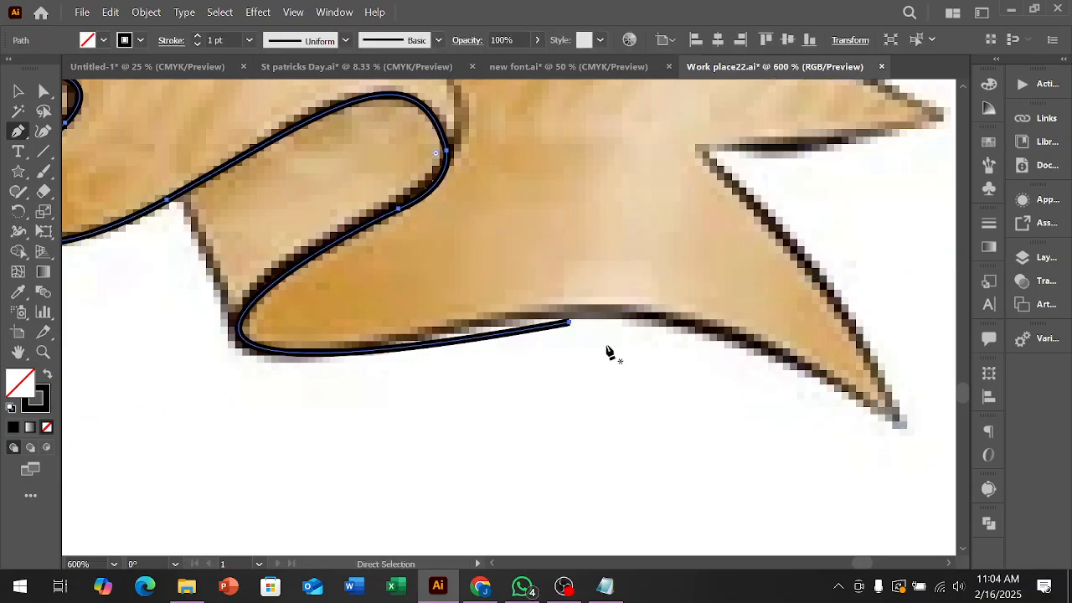
{"action": "left_click", "coordinate": [569, 323]}
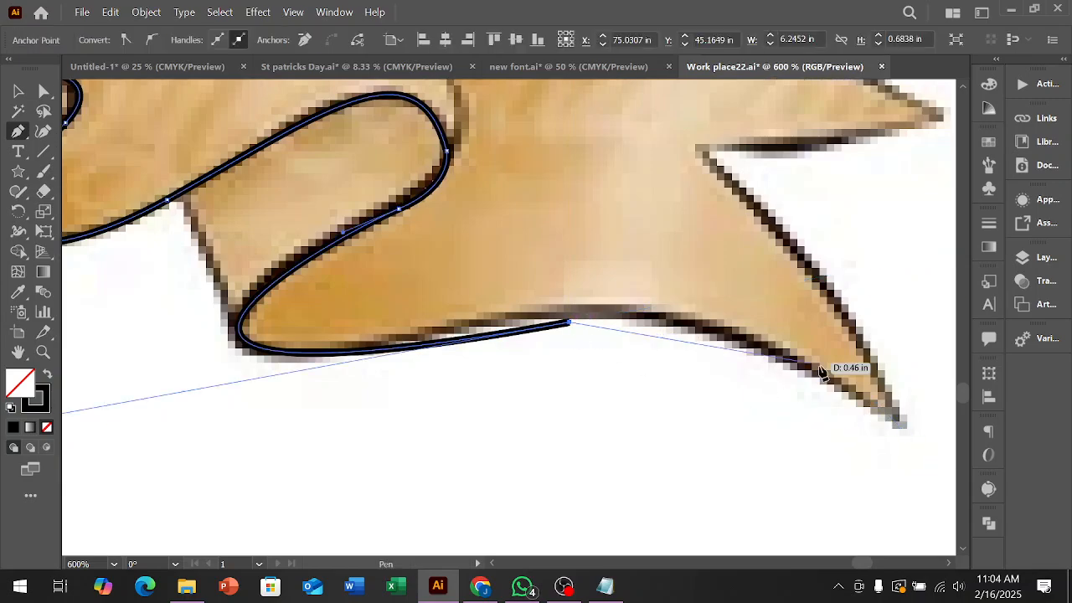
{"action": "left_click_drag", "start_coordinate": [898, 428], "coordinate": [940, 478]}
{"action": "key", "text": "ctrl+minus"}
{"action": "key", "text": "ctrl+minus"}
{"action": "key", "text": "ctrl+minus"}
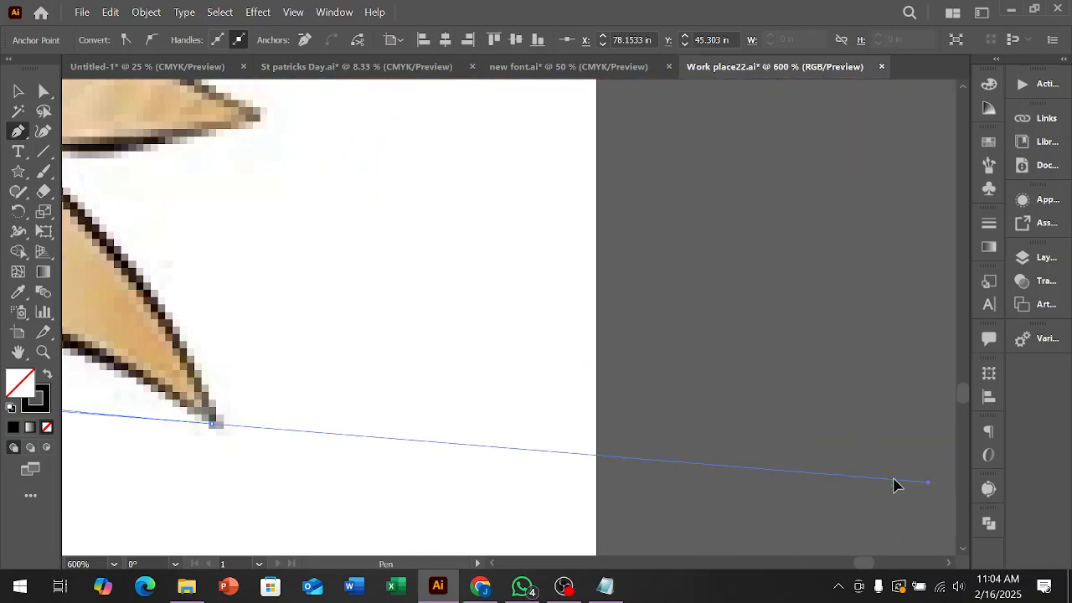
{"action": "scroll", "coordinate": [525, 437], "scroll_direction": "down", "scroll_amount": 2}
{"action": "key", "text": "ctrl+z"}
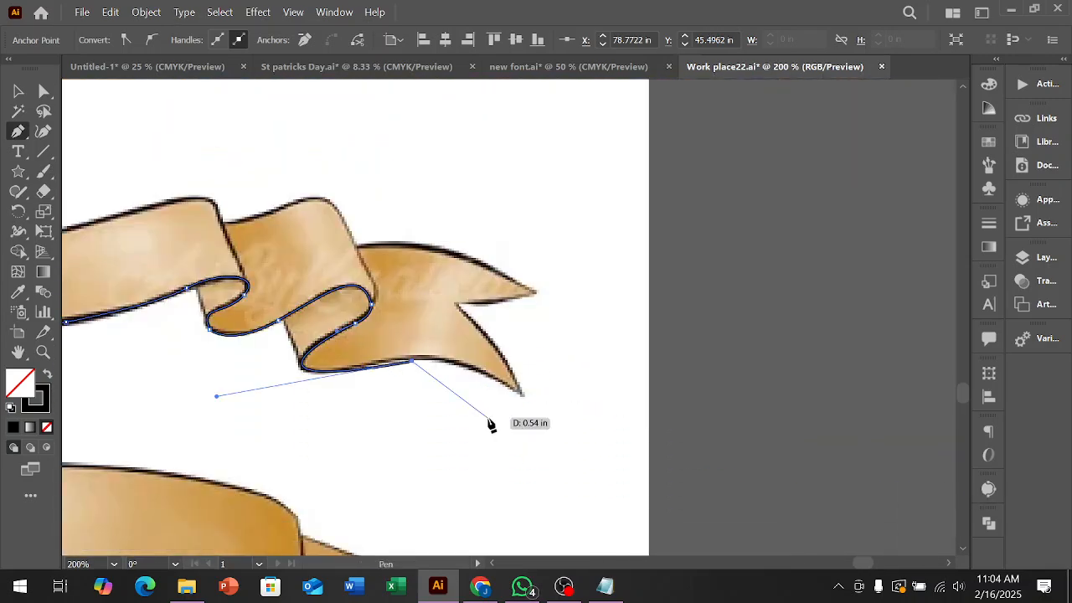
Finish the path with a curved segment to the lower tip of the right tail and deselect it.
{"action": "left_click_drag", "start_coordinate": [519, 392], "coordinate": [540, 419]}
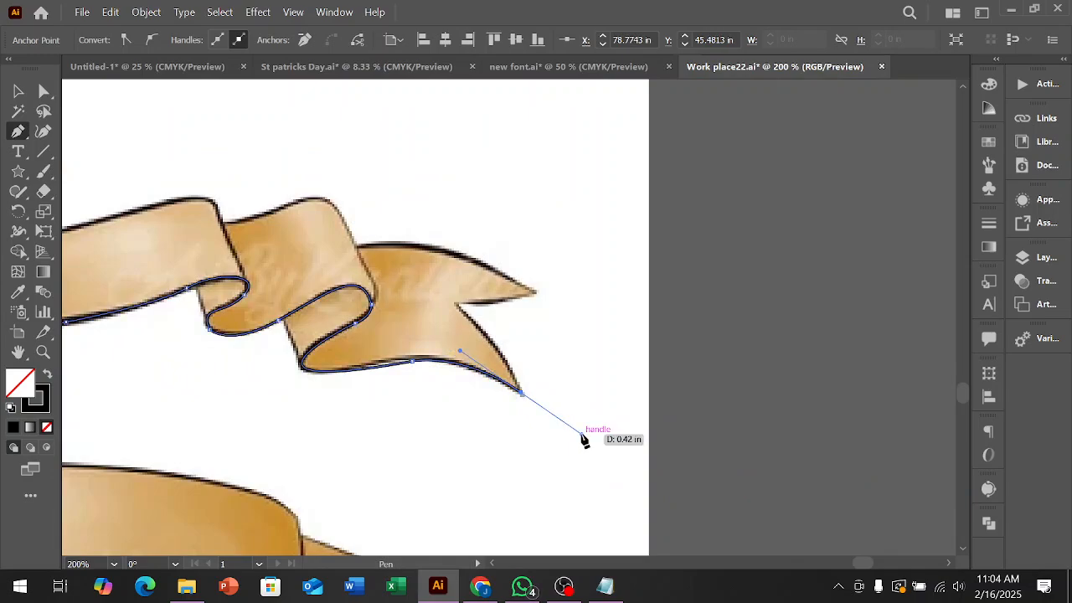
{"action": "left_click", "coordinate": [521, 394]}
{"action": "left_click", "coordinate": [18, 90]}
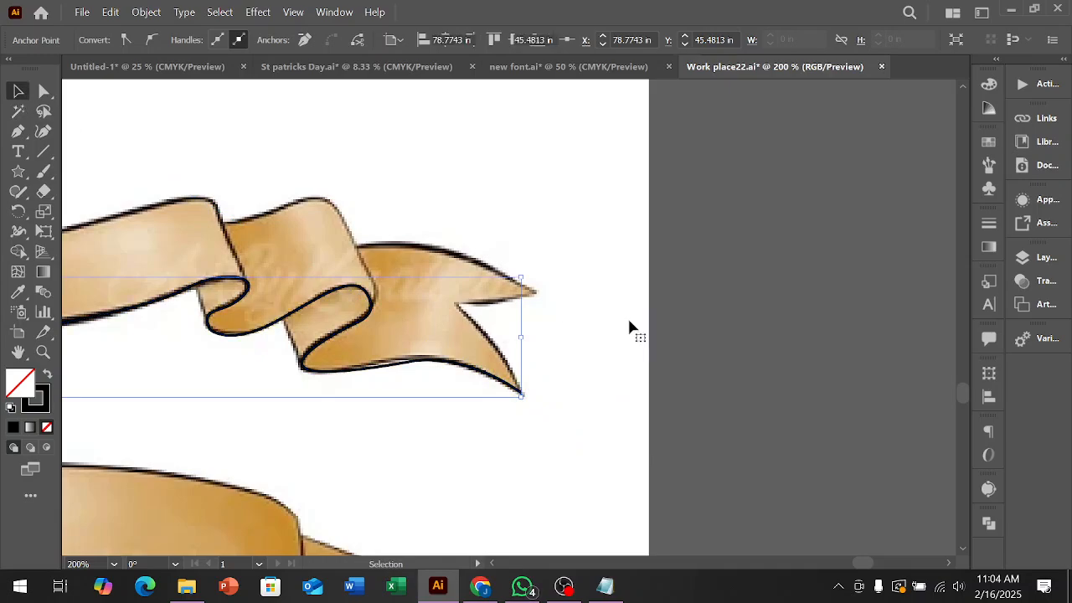
{"action": "left_click", "coordinate": [629, 326]}
Move the traced ribbon path to the empty area above the reference image.
{"action": "scroll", "coordinate": [629, 326], "scroll_direction": "down", "scroll_amount": 3}
{"action": "scroll", "coordinate": [411, 330], "scroll_direction": "down", "scroll_amount": 2}
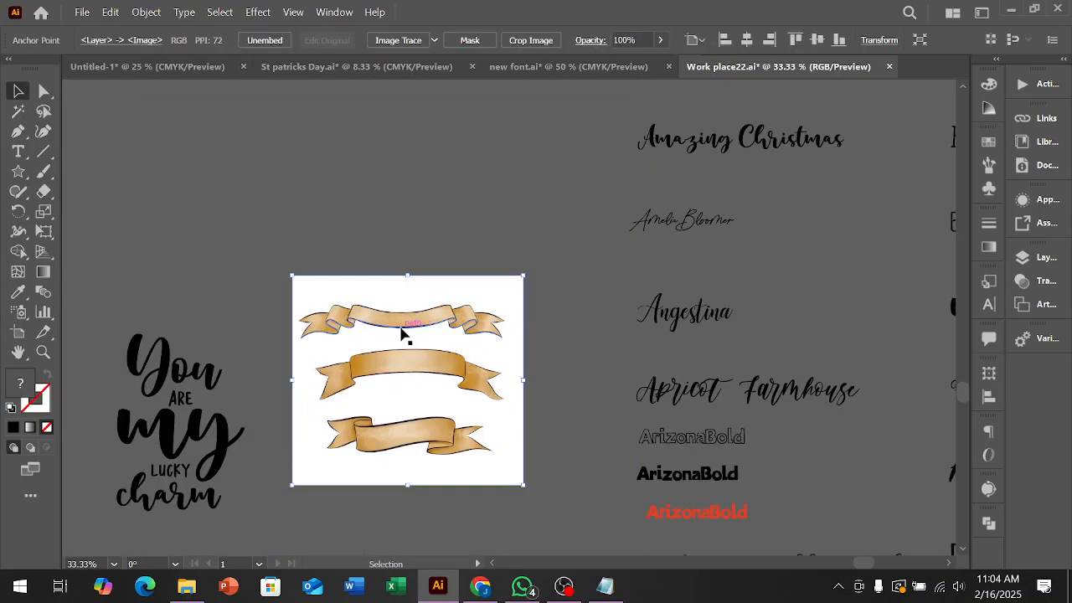
{"action": "left_click", "coordinate": [450, 204]}
{"action": "left_click", "coordinate": [429, 241]}
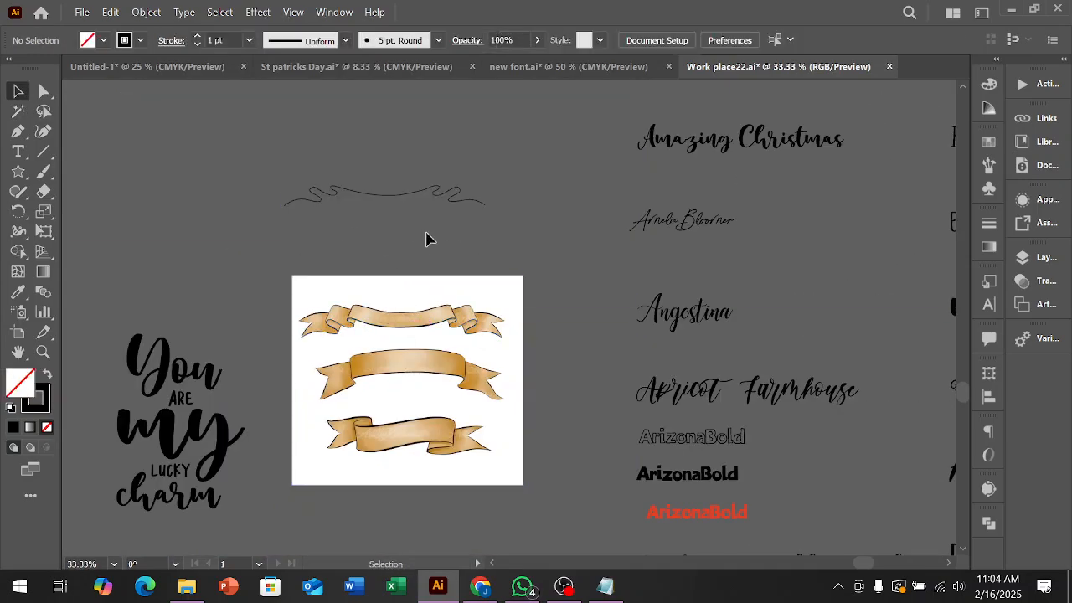
Duplicate the traced path straight above the original to form the ribbon's upper edge.
{"action": "scroll", "coordinate": [427, 242], "scroll_direction": "up", "scroll_amount": 1}
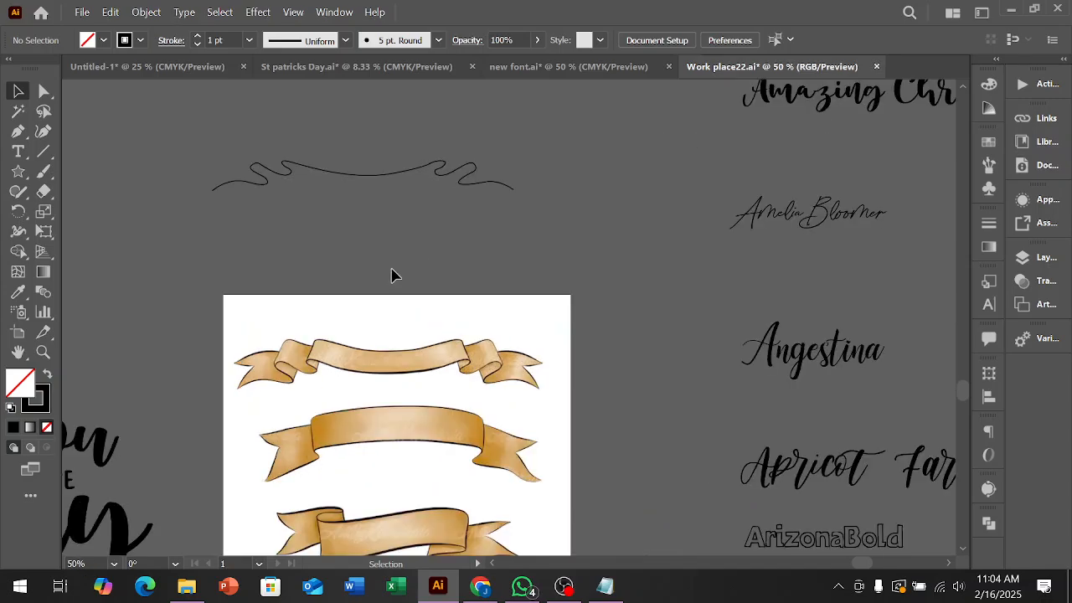
{"action": "scroll", "coordinate": [427, 191], "scroll_direction": "up", "scroll_amount": 1}
{"action": "scroll", "coordinate": [421, 215], "scroll_direction": "up", "scroll_amount": 1}
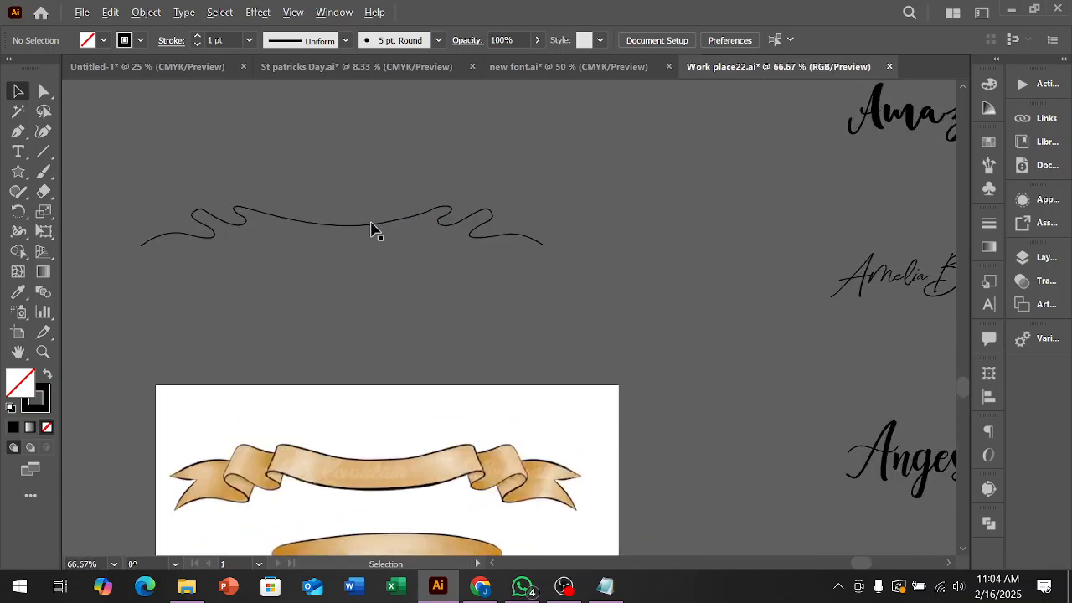
{"action": "left_click_drag", "start_coordinate": [373, 231], "coordinate": [376, 175]}
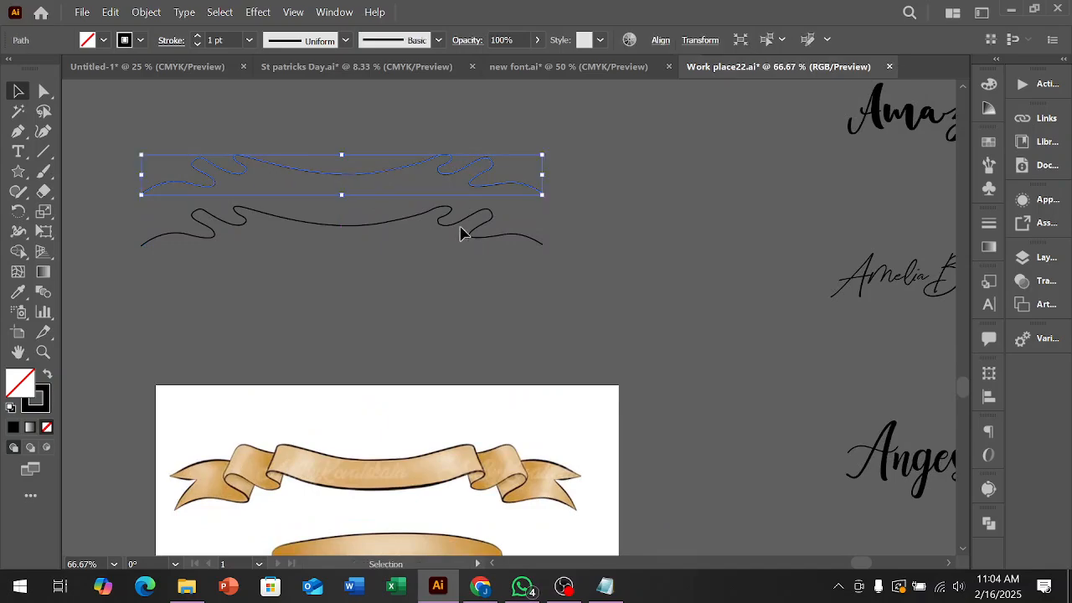
{"action": "left_click", "coordinate": [349, 274]}
Join the left ends of the two paths with a curved V-shaped notch using the Pen tool.
{"action": "scroll", "coordinate": [482, 303], "scroll_direction": "down", "scroll_amount": 1}
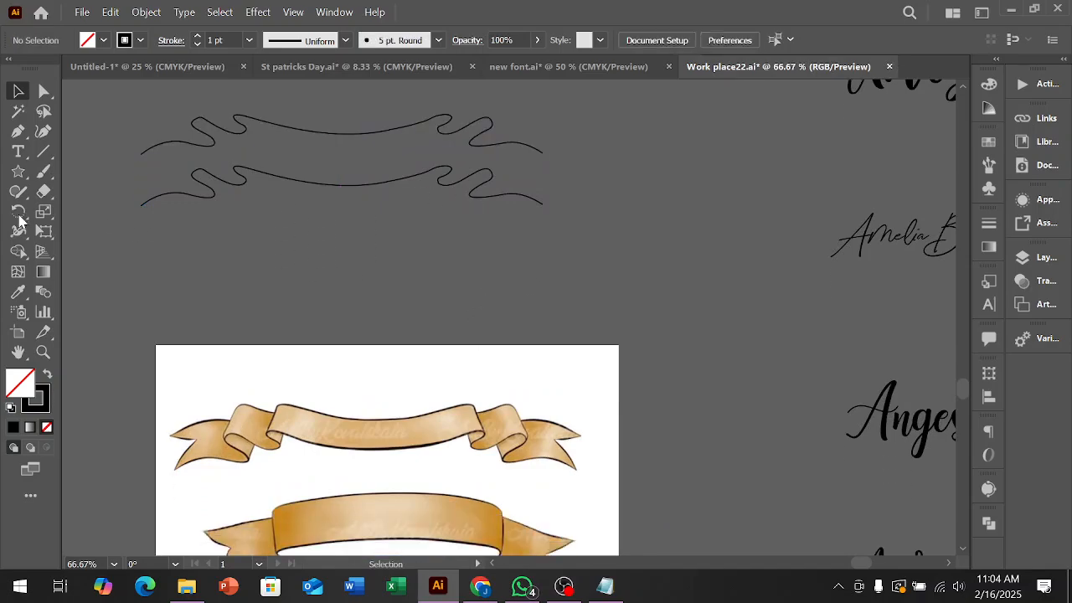
{"action": "left_click", "coordinate": [315, 134]}
{"action": "left_click", "coordinate": [163, 222]}
{"action": "left_click", "coordinate": [18, 132]}
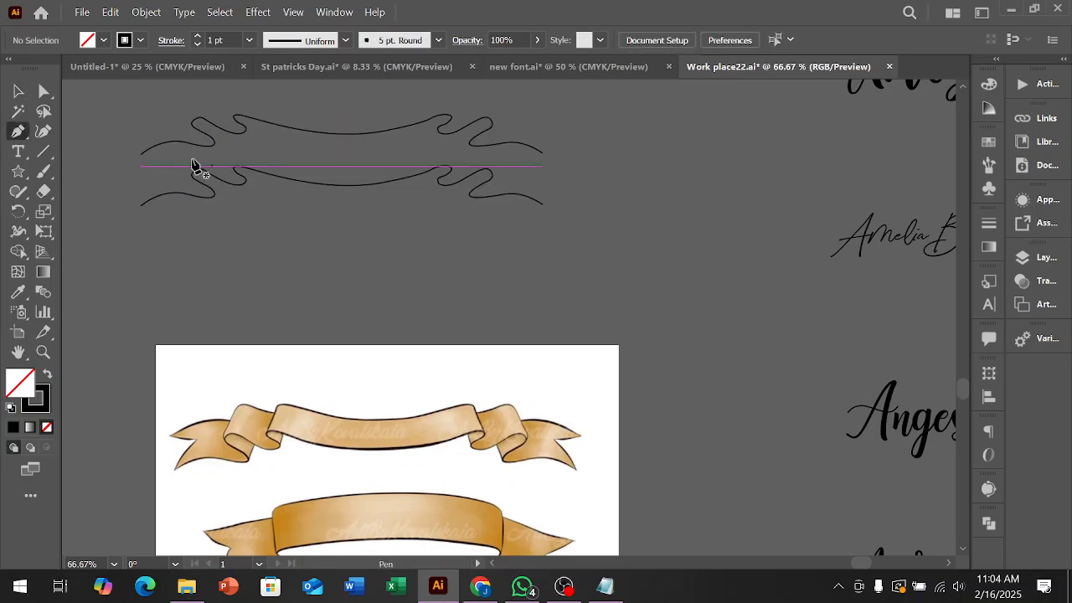
{"action": "left_click", "coordinate": [142, 155]}
{"action": "scroll", "coordinate": [184, 183], "scroll_direction": "up", "scroll_amount": 2}
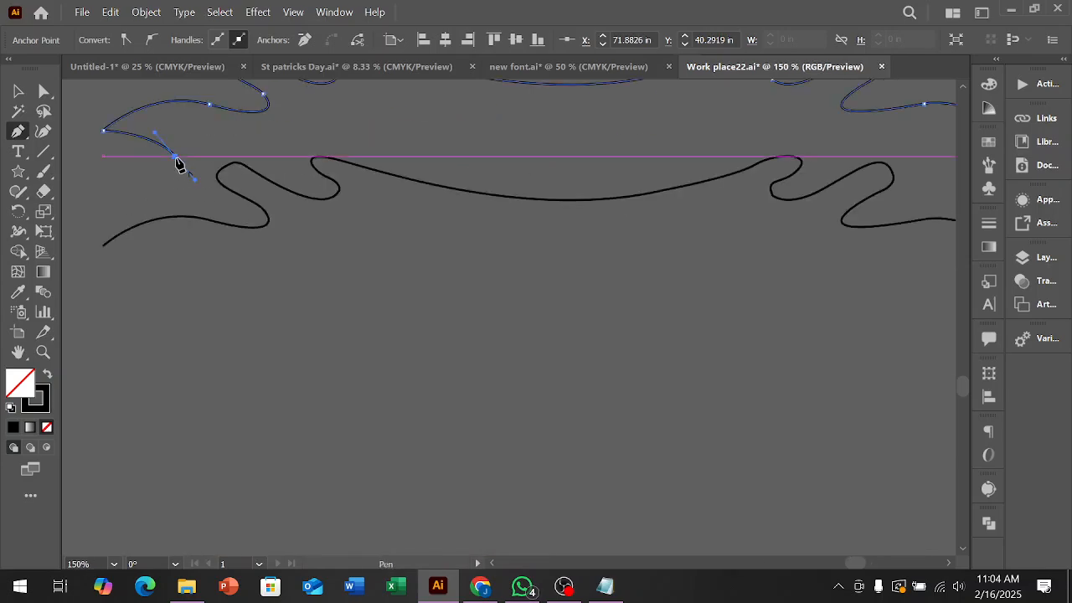
{"action": "left_click", "coordinate": [174, 158]}
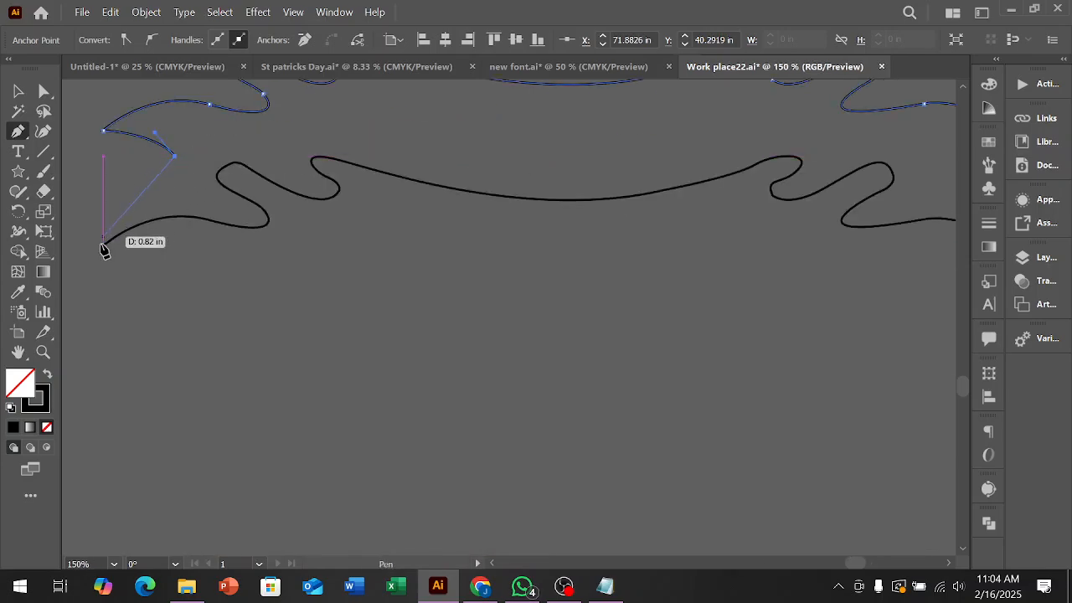
{"action": "left_click", "coordinate": [104, 244]}
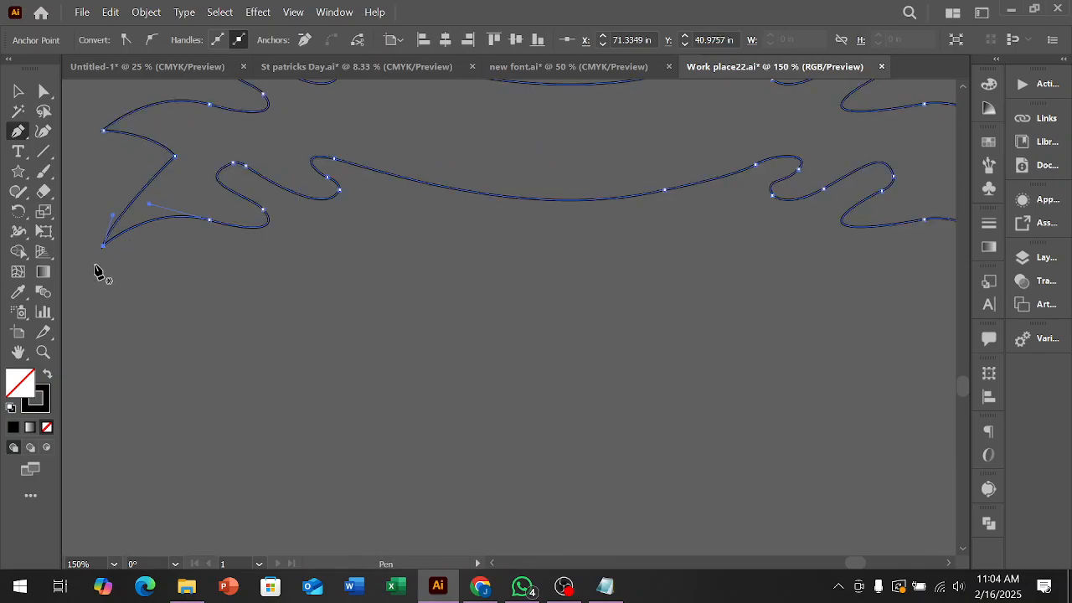
{"action": "left_click", "coordinate": [17, 91]}
{"action": "left_click", "coordinate": [359, 309]}
Close the ribbon outline by joining its right ends with a matching curved V-shaped notch.
{"action": "scroll", "coordinate": [359, 309], "scroll_direction": "down", "scroll_amount": 2}
{"action": "left_click_drag", "start_coordinate": [508, 335], "coordinate": [462, 328]}
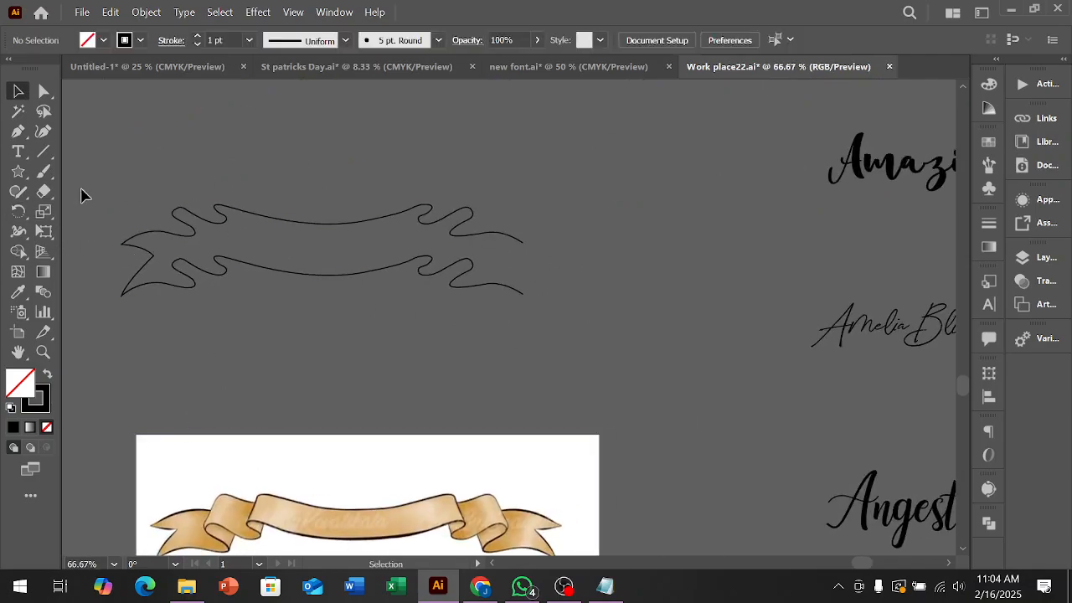
{"action": "left_click", "coordinate": [17, 131]}
{"action": "scroll", "coordinate": [600, 240], "scroll_direction": "up", "scroll_amount": 2}
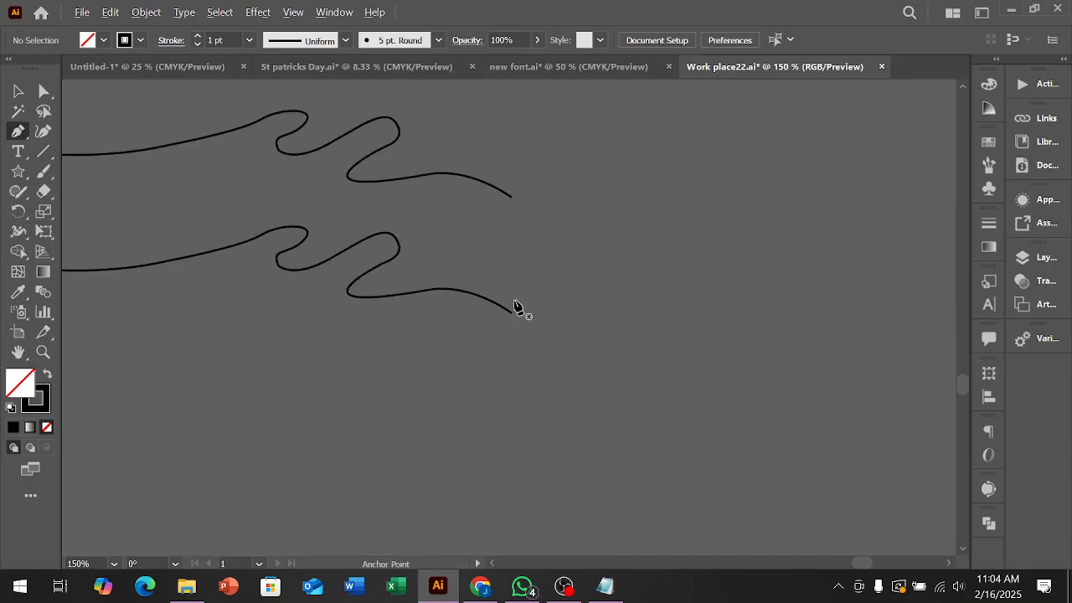
{"action": "left_click_drag", "start_coordinate": [511, 313], "coordinate": [444, 239]}
{"action": "left_click", "coordinate": [448, 236]}
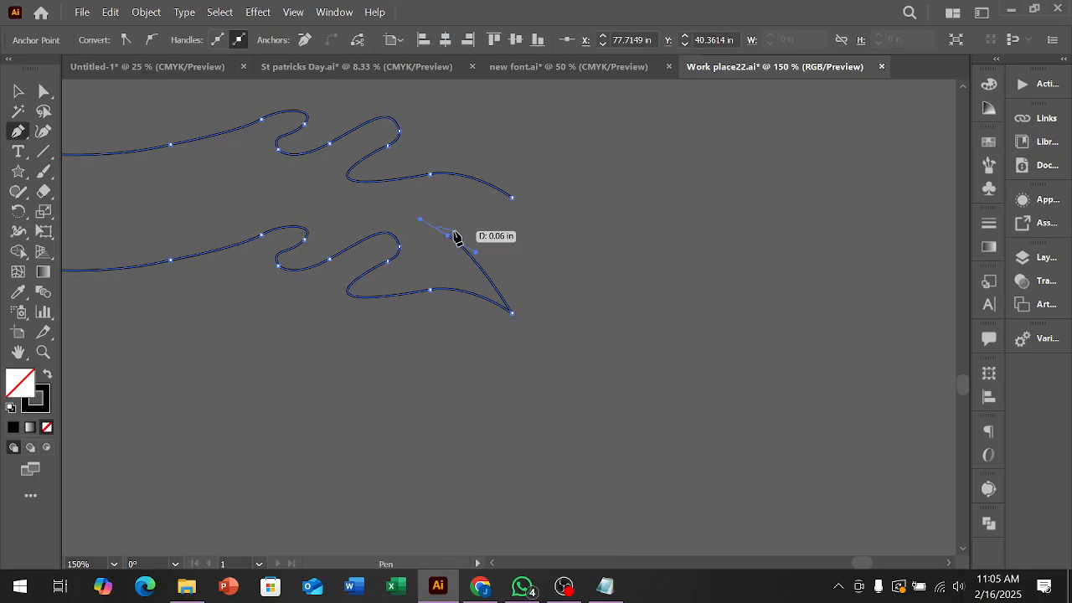
{"action": "left_click", "coordinate": [513, 199]}
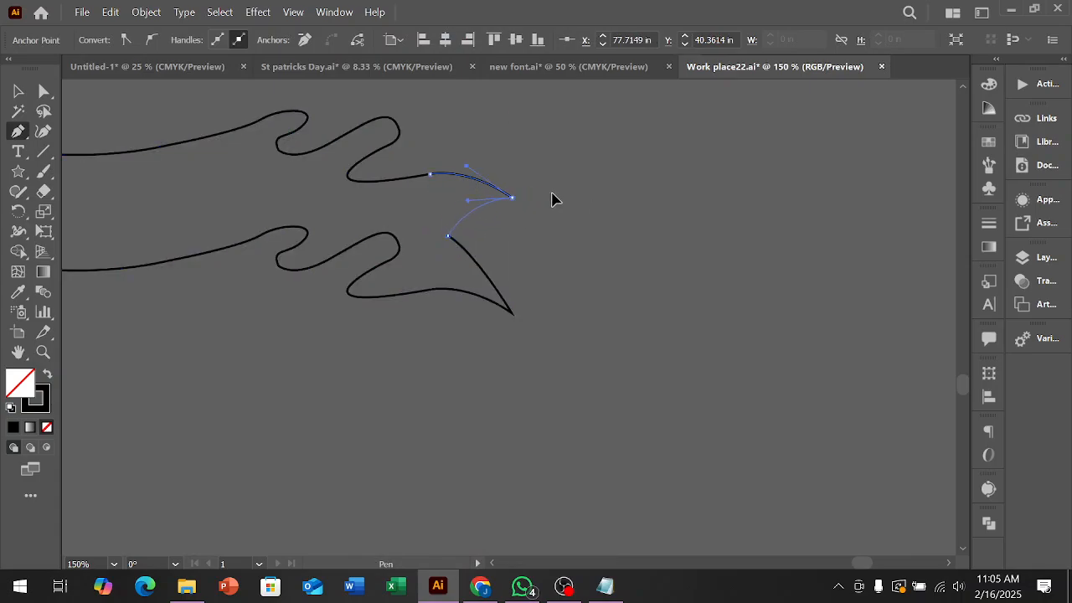
{"action": "scroll", "coordinate": [550, 197], "scroll_direction": "down", "scroll_amount": 4}
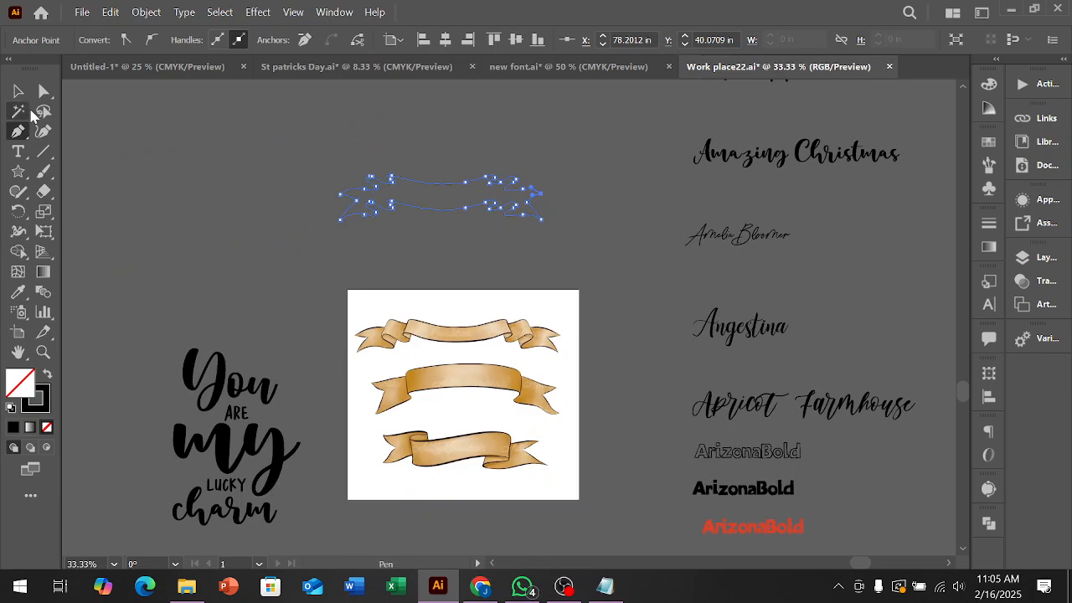
{"action": "left_click", "coordinate": [18, 90]}
{"action": "left_click", "coordinate": [204, 167]}
Draw a vertical fold line between the upper and lower paths at the right bulge of the inner left fold.
{"action": "scroll", "coordinate": [455, 201], "scroll_direction": "up", "scroll_amount": 3}
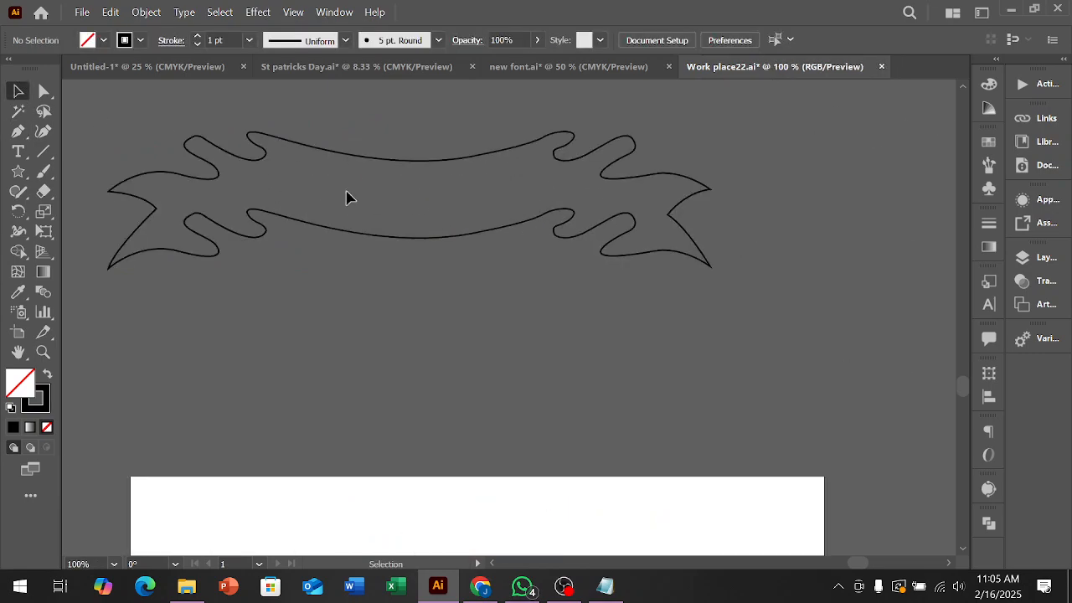
{"action": "scroll", "coordinate": [160, 234], "scroll_direction": "up", "scroll_amount": 1}
{"action": "left_click", "coordinate": [19, 132]}
{"action": "scroll", "coordinate": [221, 168], "scroll_direction": "down", "scroll_amount": 3}
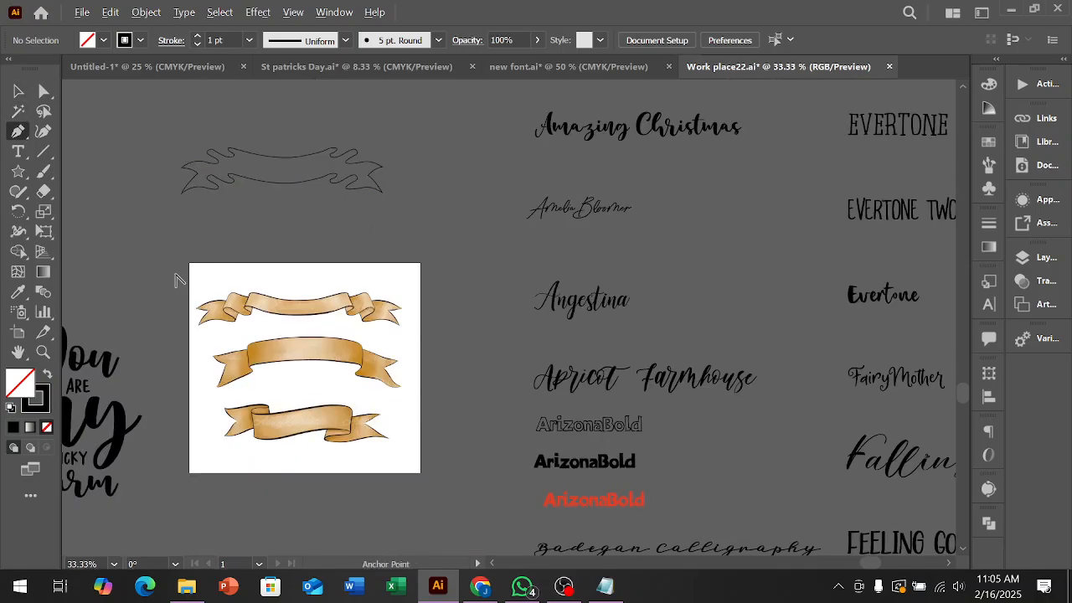
{"action": "scroll", "coordinate": [193, 198], "scroll_direction": "up", "scroll_amount": 4}
{"action": "scroll", "coordinate": [256, 162], "scroll_direction": "up", "scroll_amount": 1}
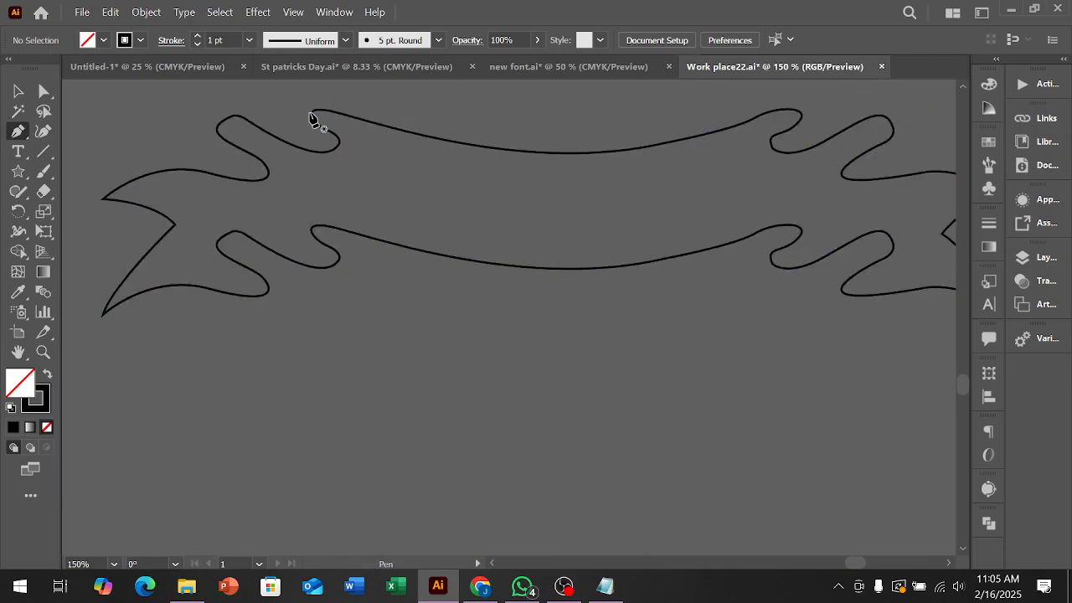
{"action": "left_click", "coordinate": [339, 146]}
{"action": "key", "text": "ctrl+equal"}
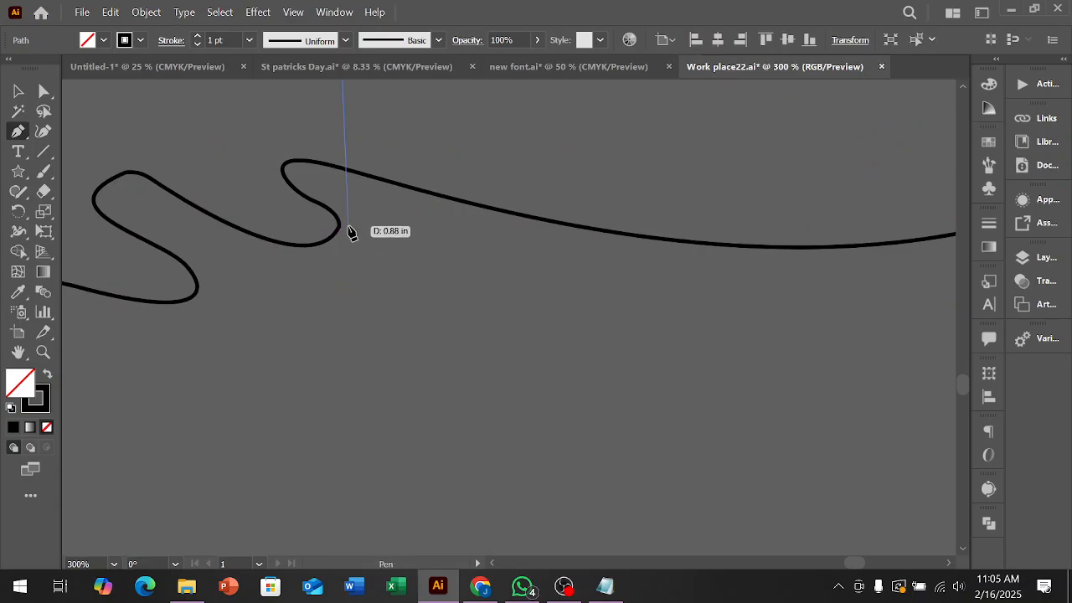
{"action": "key", "text": "ctrl+minus"}
{"action": "key", "text": "ctrl+minus"}
{"action": "key", "text": "ctrl+minus"}
{"action": "key", "text": "ctrl+minus"}
{"action": "mouse_move", "coordinate": [336, 225]}
{"action": "left_mouse_down"}
{"action": "mouse_move", "coordinate": [390, 215]}
{"action": "mouse_move", "coordinate": [337, 224]}
{"action": "left_mouse_up"}
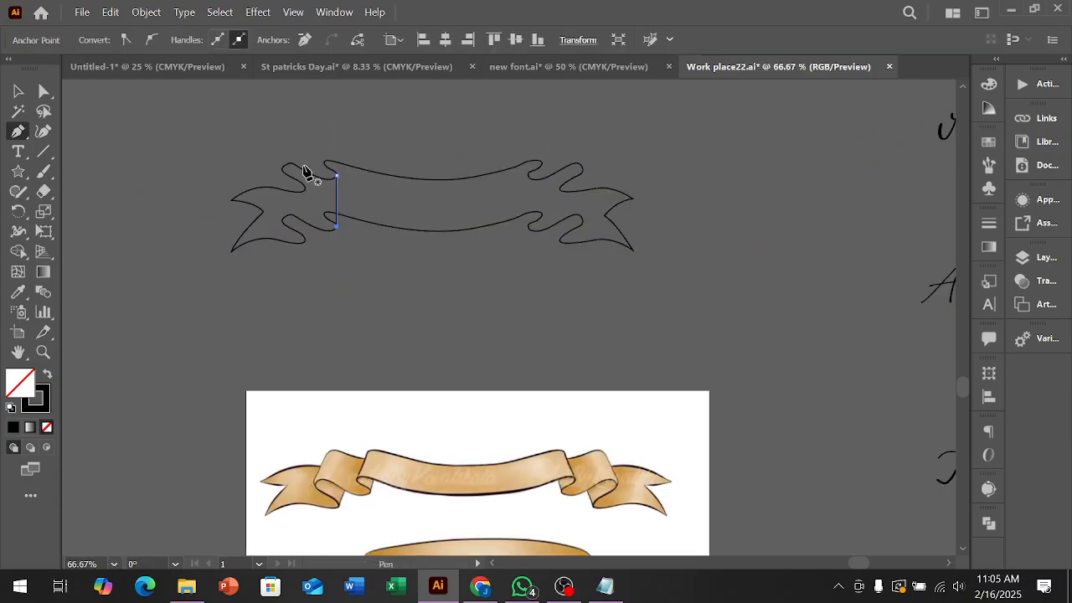
Start another vertical fold line at the leftmost curl of the upper path's central band.
{"action": "key", "text": "ctrl+equal"}
{"action": "key", "text": "ctrl+equal"}
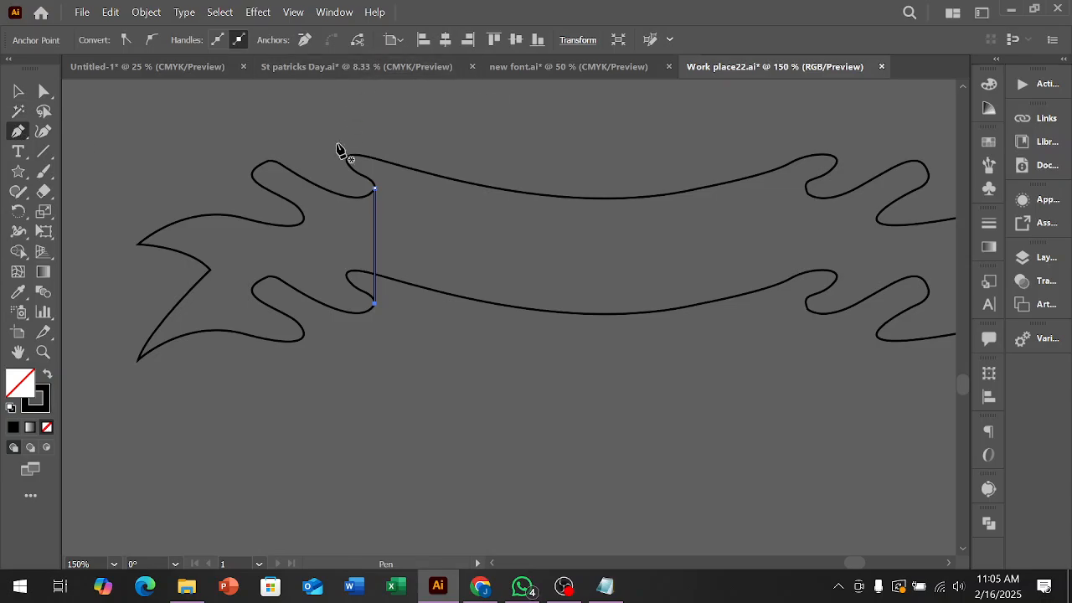
{"action": "key", "text": "ctrl+equal"}
{"action": "key", "text": "ctrl+equal"}
{"action": "key", "text": "ctrl+equal"}
{"action": "key", "text": "ctrl+equal"}
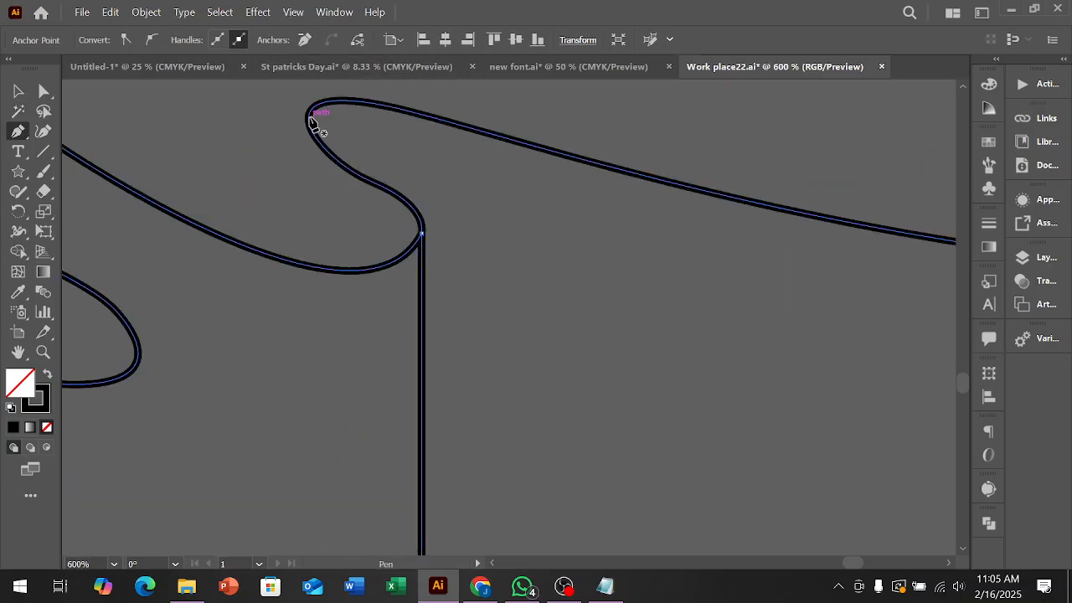
Draw a vertical Pen line joining the ribbon's upper and lower curves at the main band's left edge.
{"action": "scroll", "coordinate": [311, 139], "scroll_direction": "up", "scroll_amount": 5}
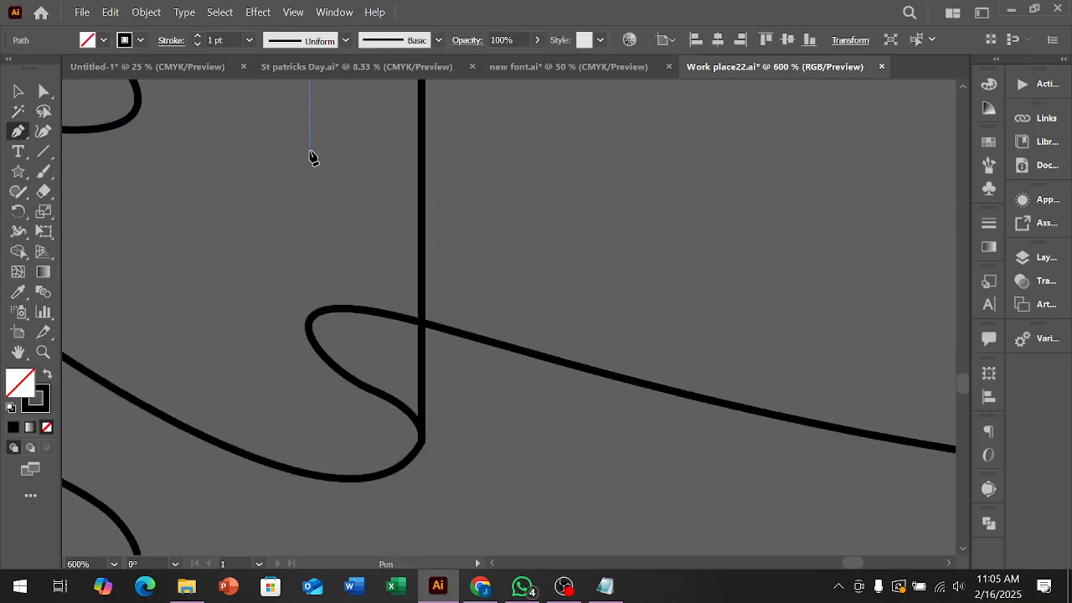
{"action": "left_click", "coordinate": [311, 331]}
{"action": "key", "text": "ctrl+minus"}
{"action": "key", "text": "ctrl+minus"}
{"action": "key", "text": "ctrl+minus"}
{"action": "key", "text": "ctrl+minus"}
{"action": "key", "text": "ctrl+minus"}
{"action": "key", "text": "ctrl+minus"}
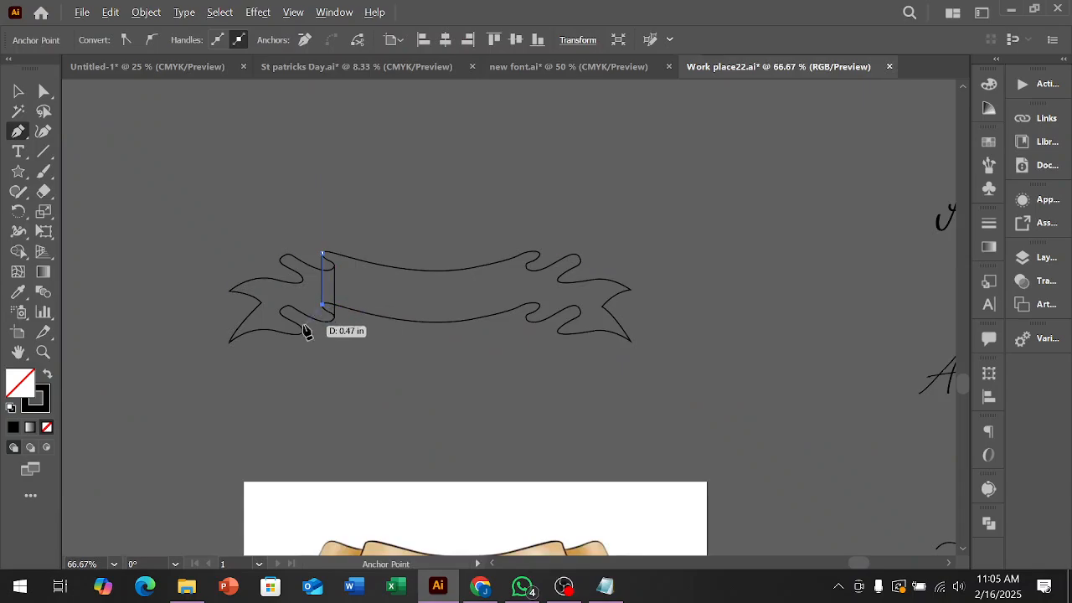
Draw a vertical Pen line about 0.9 in long joining the upper and lower curves at the left tail's inner edge.
{"action": "key", "text": "ctrl+equal"}
{"action": "key", "text": "ctrl+equal"}
{"action": "key", "text": "ctrl+equal"}
{"action": "key", "text": "ctrl+equal"}
{"action": "key", "text": "ctrl+equal"}
{"action": "key", "text": "ctrl+equal"}
{"action": "scroll", "coordinate": [469, 238], "scroll_direction": "down", "scroll_amount": 5}
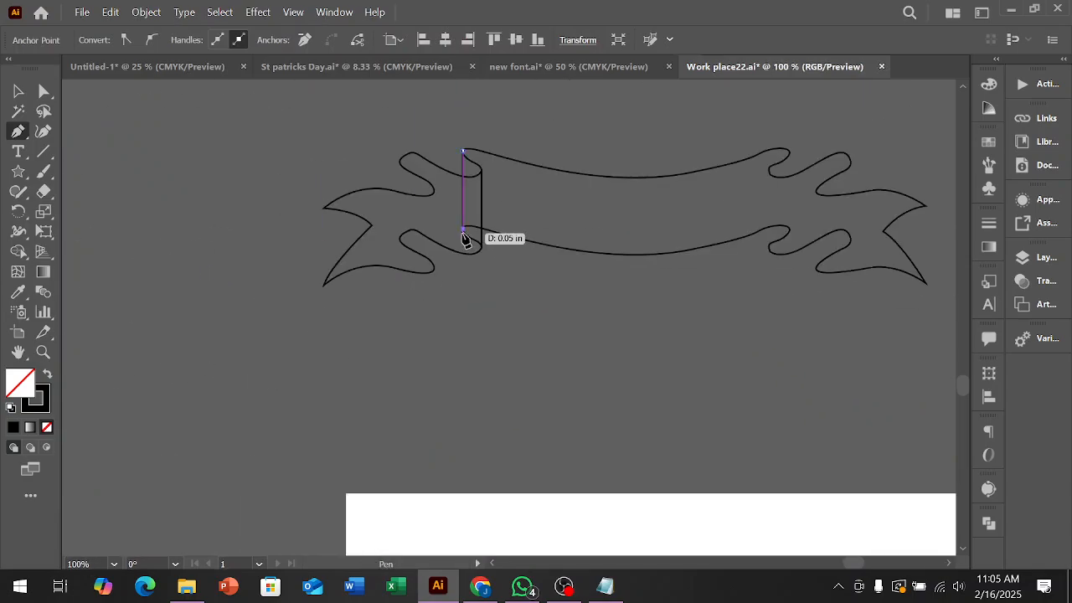
{"action": "scroll", "coordinate": [512, 224], "scroll_direction": "up", "scroll_amount": 1}
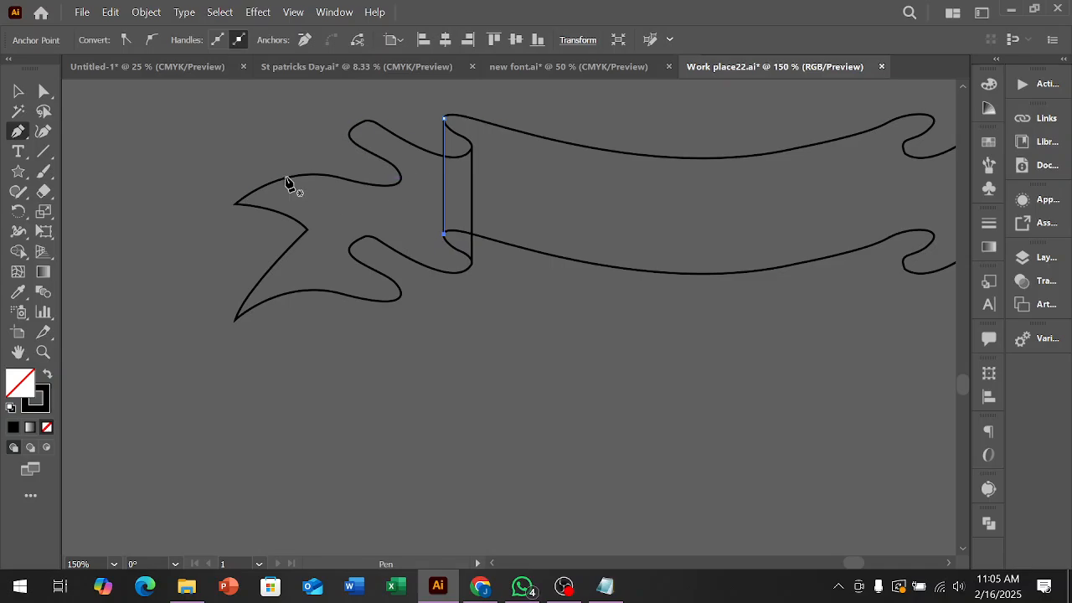
{"action": "left_click", "coordinate": [401, 177]}
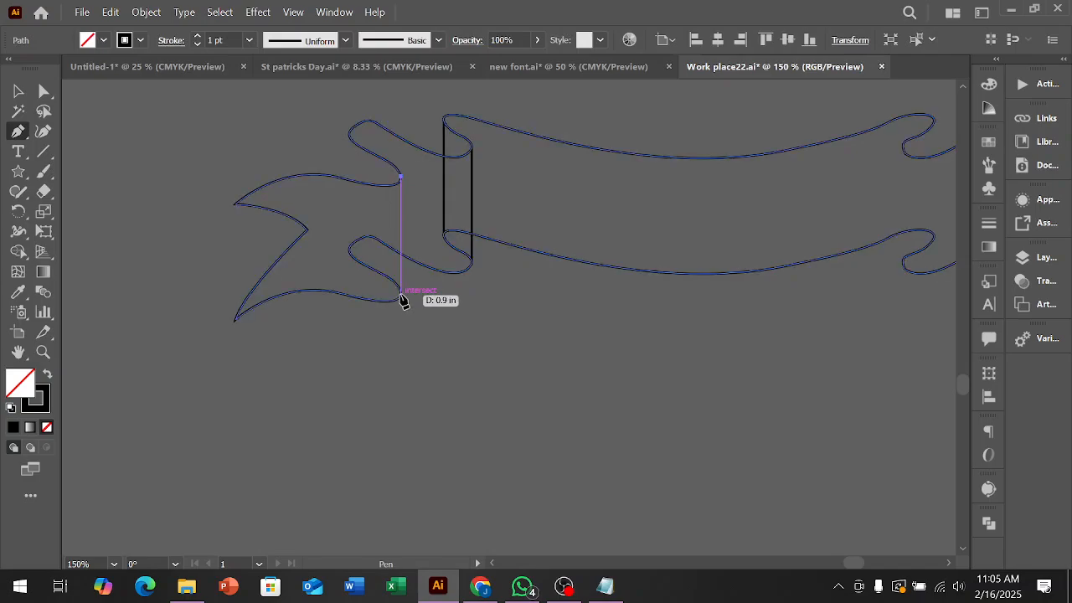
{"action": "left_click", "coordinate": [401, 294]}
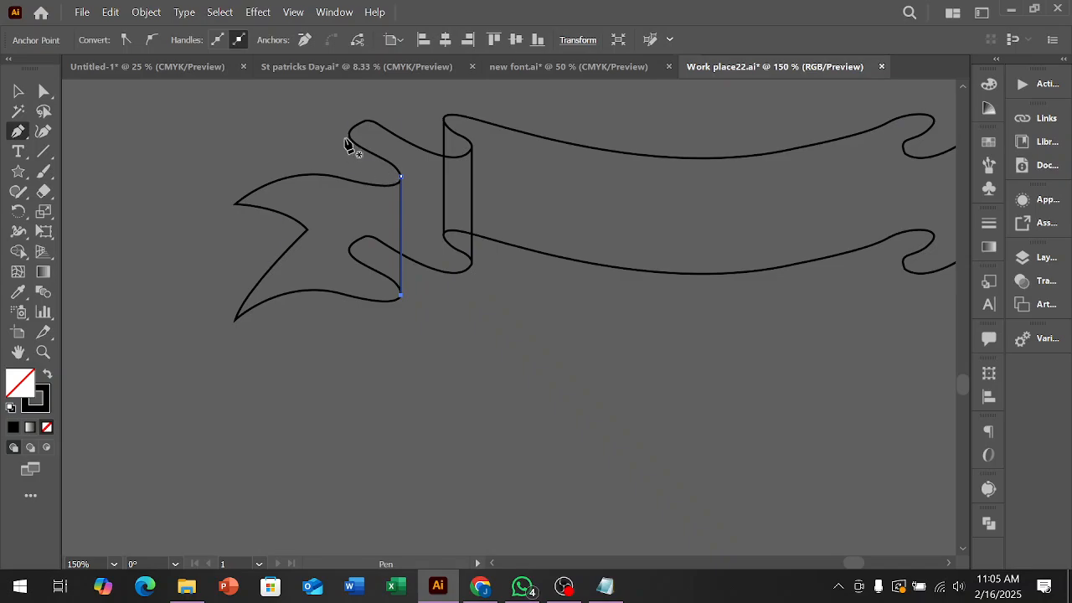
Draw a vertical Pen line about 0.88 in long along the outer edge of the left fold, leaving nothing selected.
{"action": "key", "text": "ctrl+equal"}
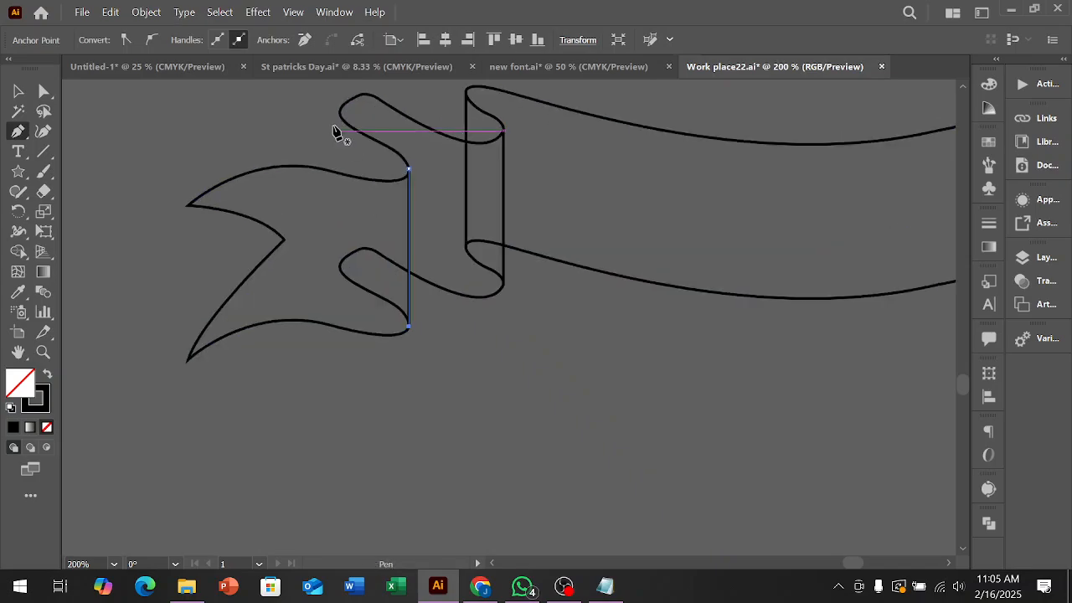
{"action": "scroll", "coordinate": [343, 111], "scroll_direction": "up", "scroll_amount": 3}
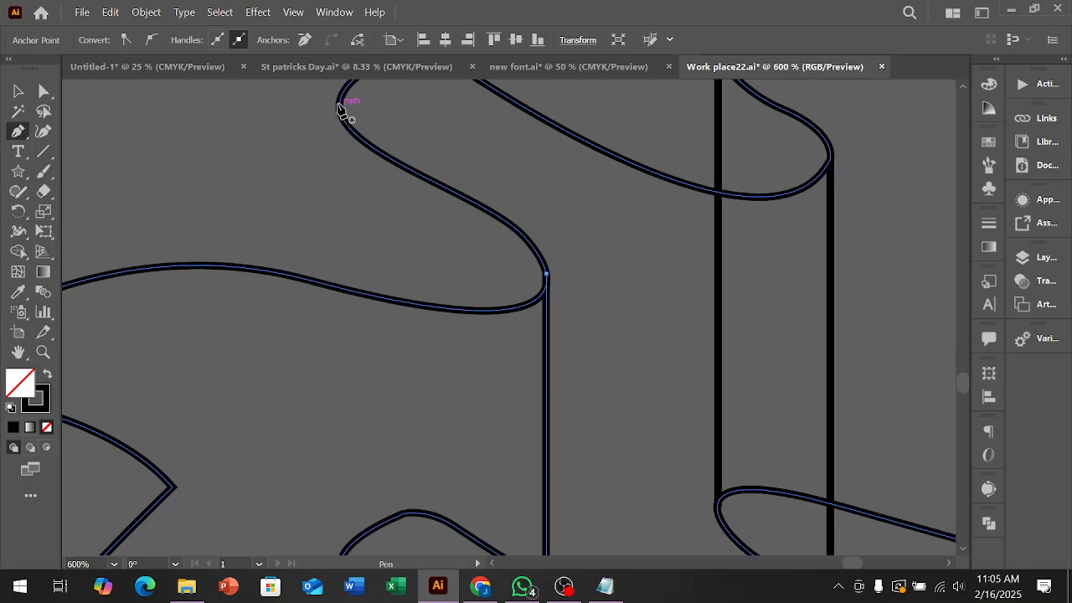
{"action": "left_click", "coordinate": [340, 109]}
{"action": "scroll", "coordinate": [343, 109], "scroll_direction": "down", "scroll_amount": 3}
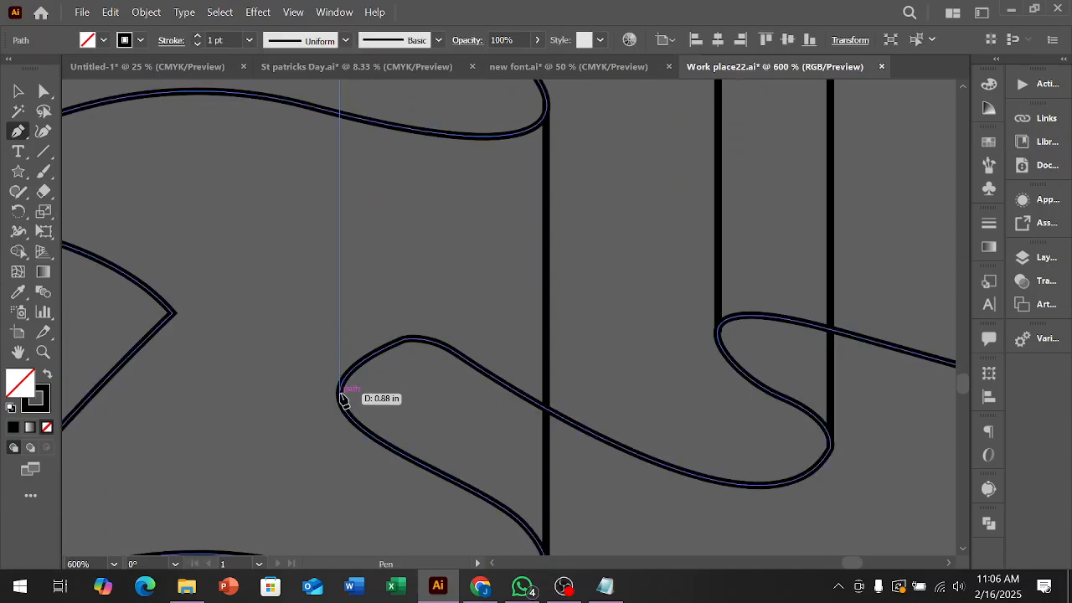
{"action": "left_click", "coordinate": [341, 393]}
{"action": "scroll", "coordinate": [343, 392], "scroll_direction": "down", "scroll_amount": 4}
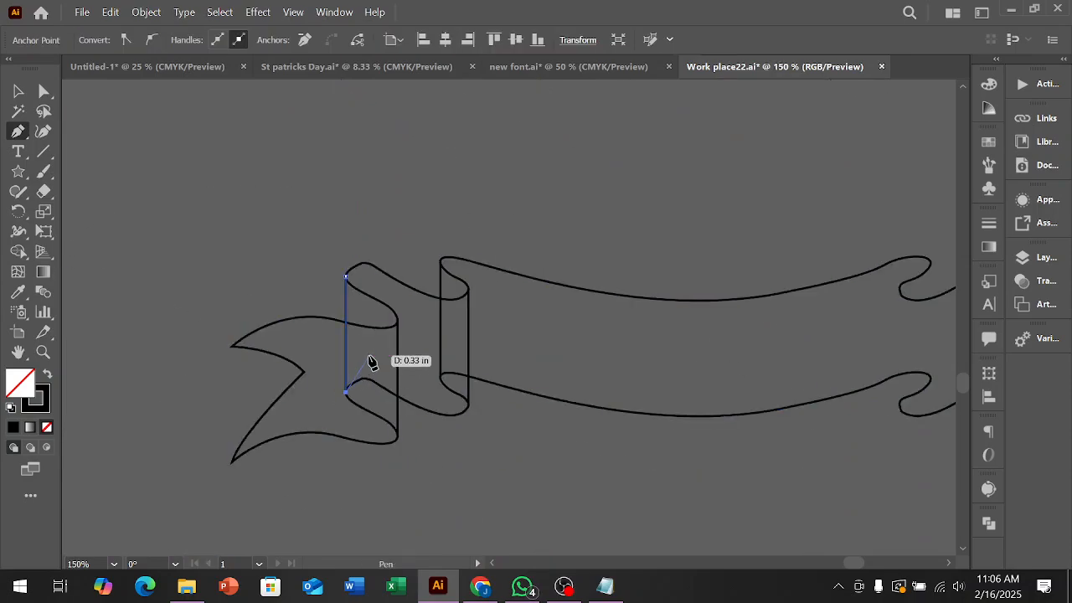
{"action": "left_click", "coordinate": [19, 91]}
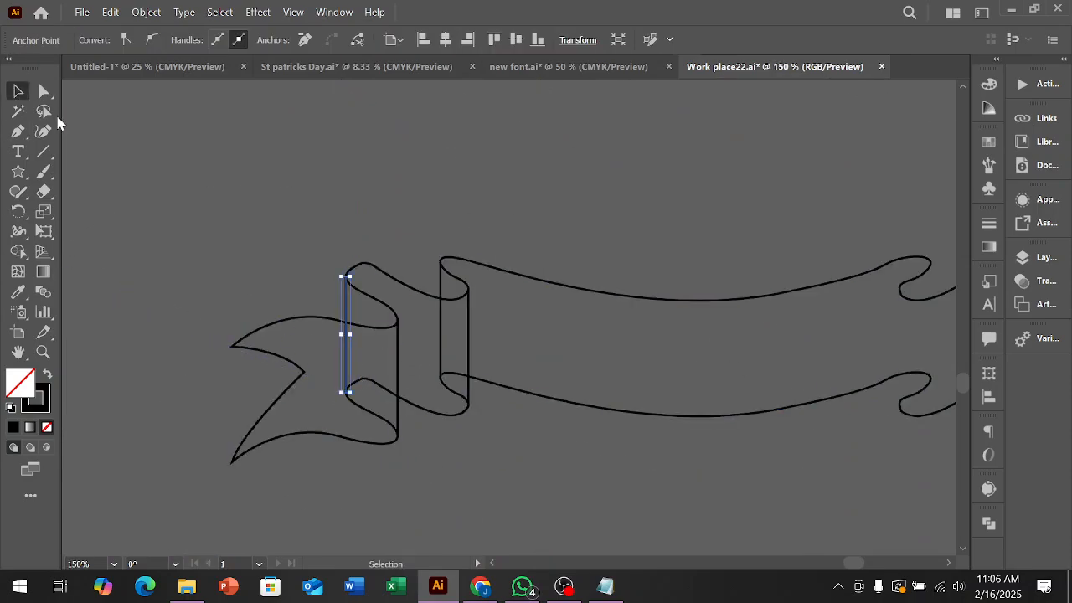
{"action": "left_click", "coordinate": [276, 199]}
Draw a vertical Pen line about 0.87 in long at the inner edge of the right fold, beside the main band.
{"action": "scroll", "coordinate": [173, 197], "scroll_direction": "down", "scroll_amount": 2}
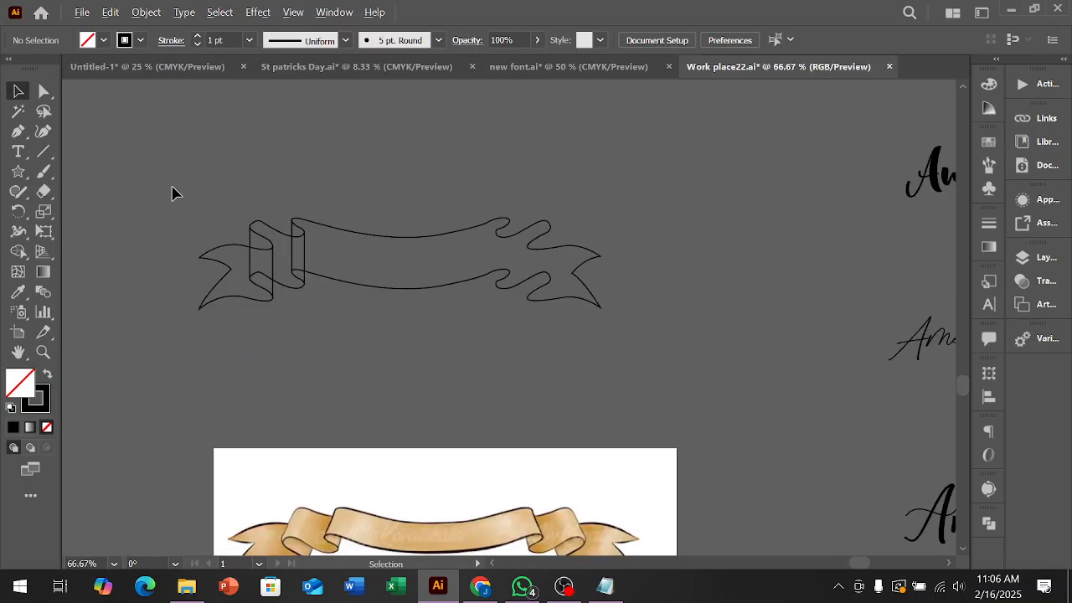
{"action": "scroll", "coordinate": [279, 328], "scroll_direction": "up", "scroll_amount": 2}
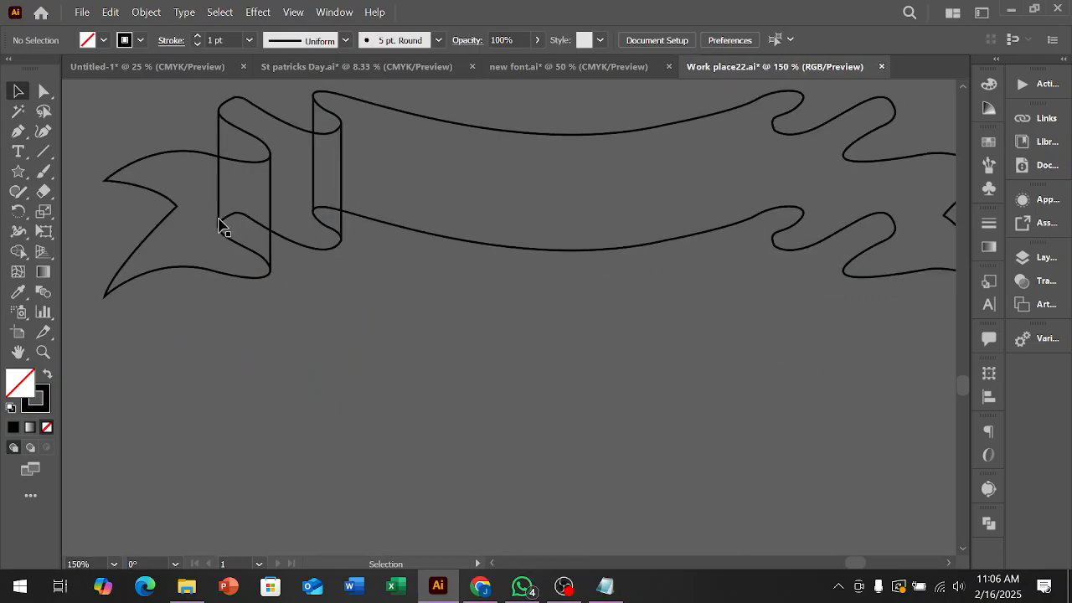
{"action": "scroll", "coordinate": [162, 249], "scroll_direction": "down", "scroll_amount": 2}
{"action": "scroll", "coordinate": [559, 225], "scroll_direction": "up", "scroll_amount": 1}
{"action": "scroll", "coordinate": [559, 226], "scroll_direction": "down", "scroll_amount": 1}
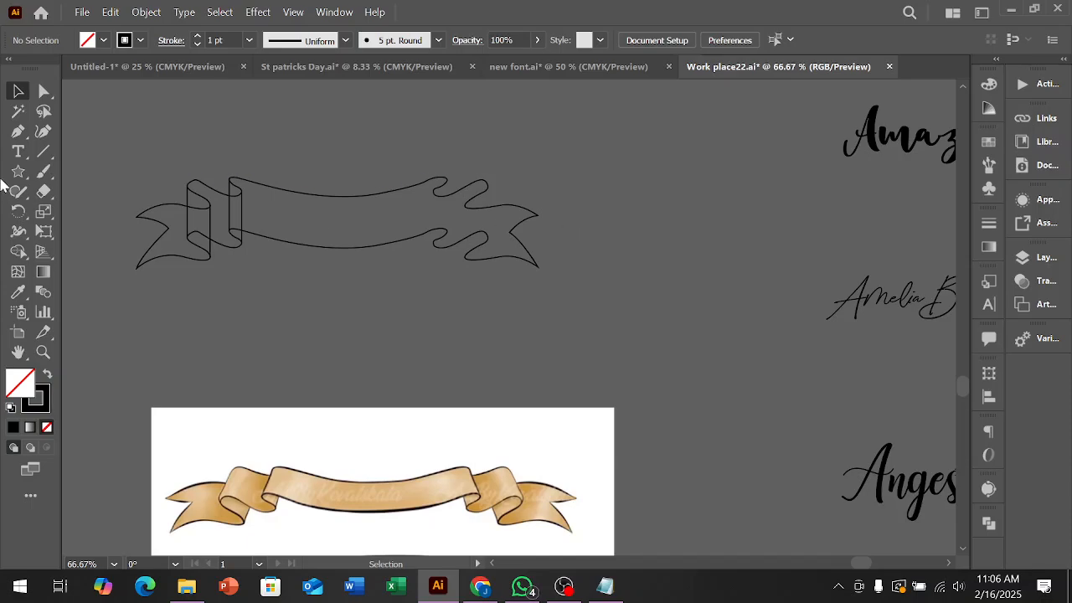
{"action": "left_click", "coordinate": [18, 131]}
{"action": "scroll", "coordinate": [435, 176], "scroll_direction": "up", "scroll_amount": 3}
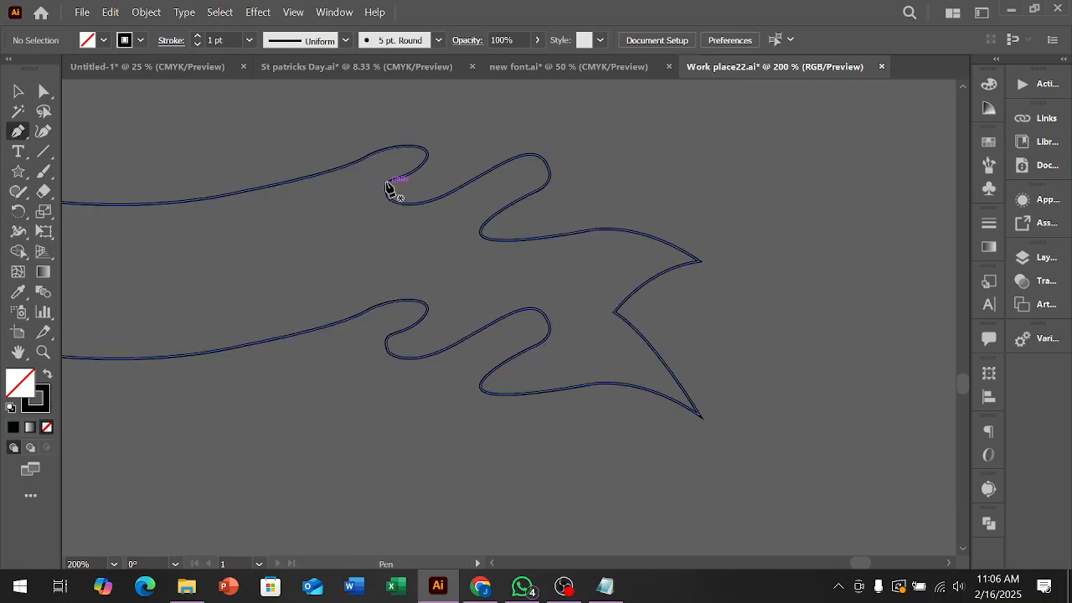
{"action": "scroll", "coordinate": [390, 197], "scroll_direction": "up", "scroll_amount": 5}
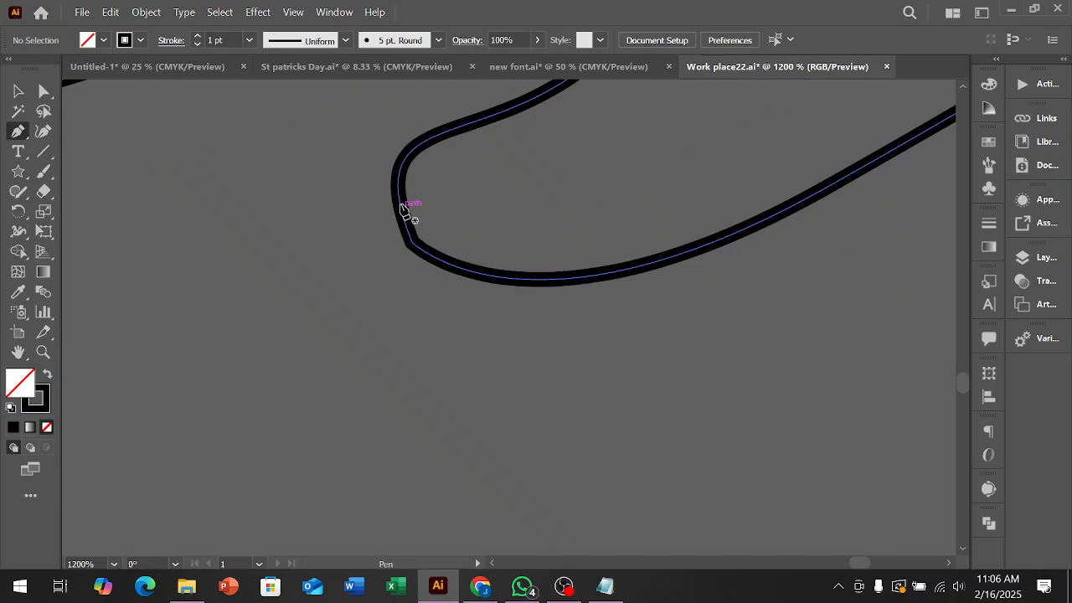
{"action": "scroll", "coordinate": [400, 199], "scroll_direction": "down", "scroll_amount": 5}
{"action": "left_click", "coordinate": [400, 132]}
{"action": "scroll", "coordinate": [402, 293], "scroll_direction": "up", "scroll_amount": 1}
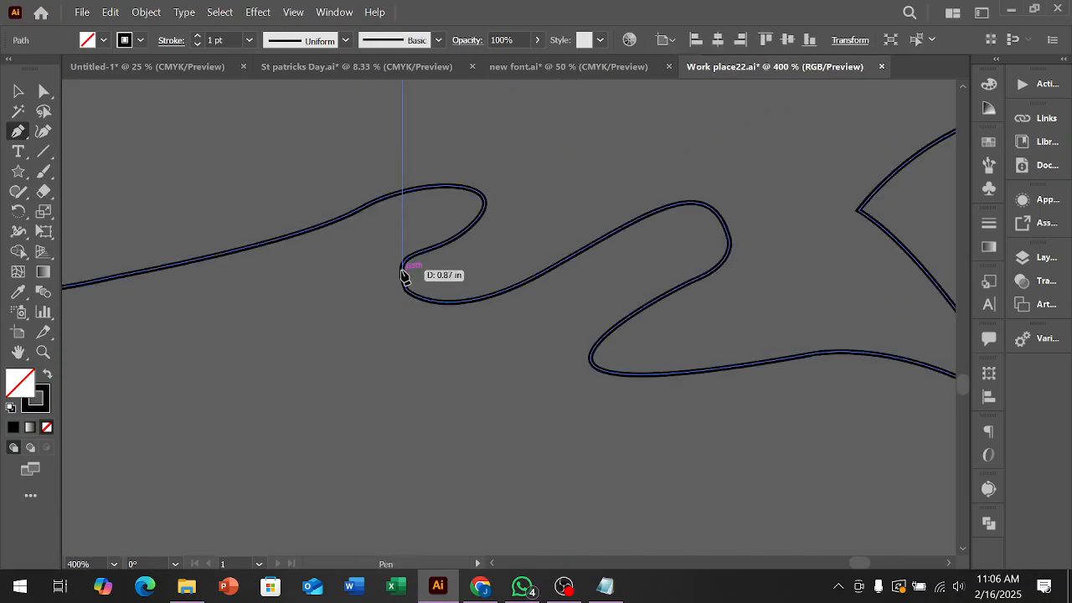
{"action": "left_click", "coordinate": [402, 272]}
{"action": "scroll", "coordinate": [393, 276], "scroll_direction": "down", "scroll_amount": 5}
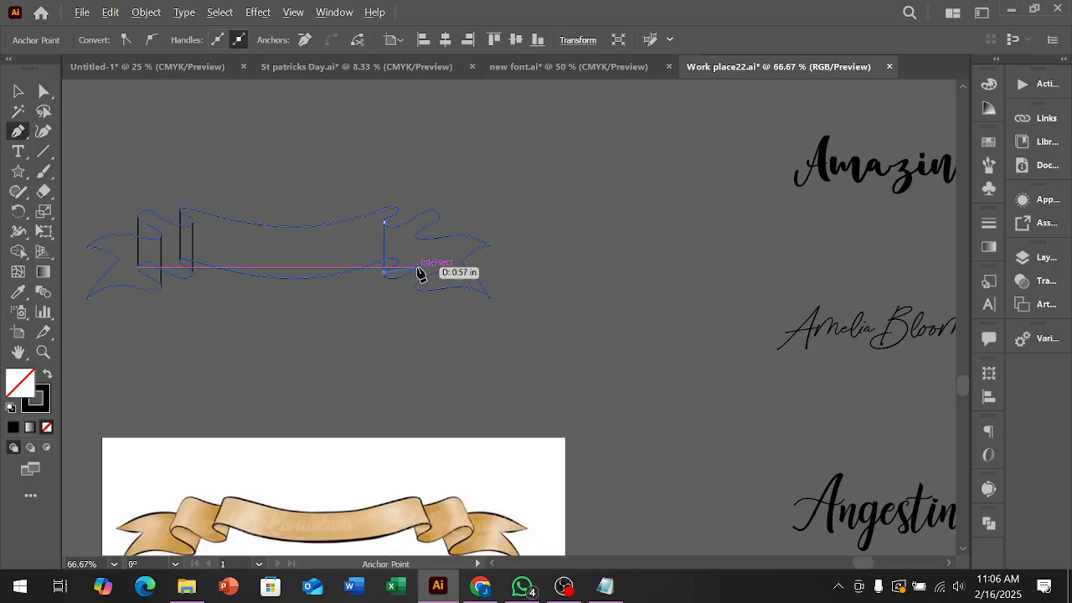
Draw a vertical Pen line joining the upper and lower curves at the main band's right edge.
{"action": "scroll", "coordinate": [419, 222], "scroll_direction": "up", "scroll_amount": 6}
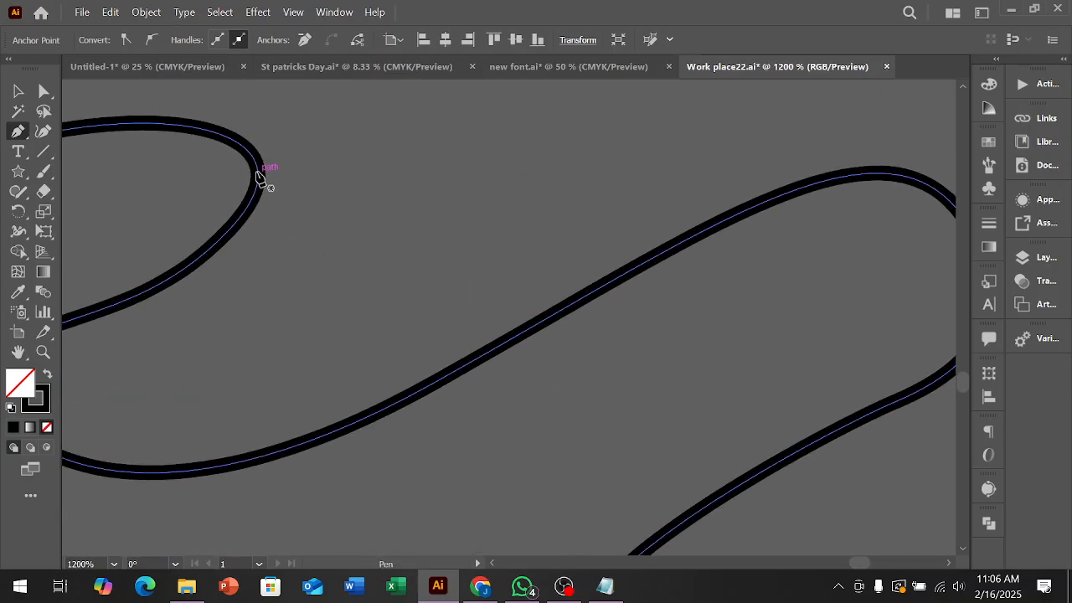
{"action": "left_click", "coordinate": [259, 176]}
{"action": "scroll", "coordinate": [260, 175], "scroll_direction": "down", "scroll_amount": 5}
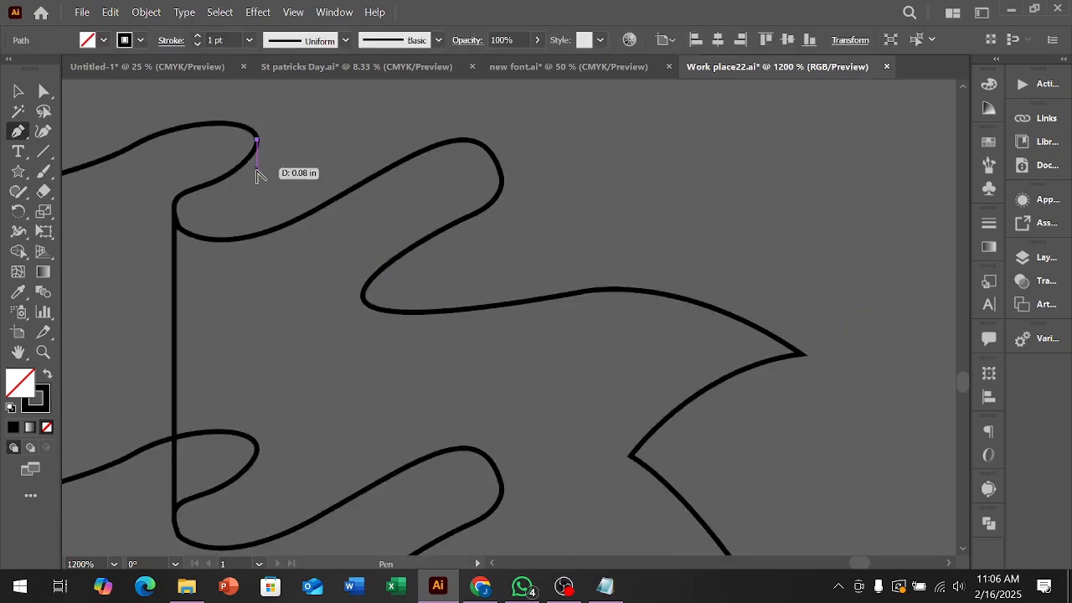
{"action": "scroll", "coordinate": [261, 308], "scroll_direction": "up", "scroll_amount": 2}
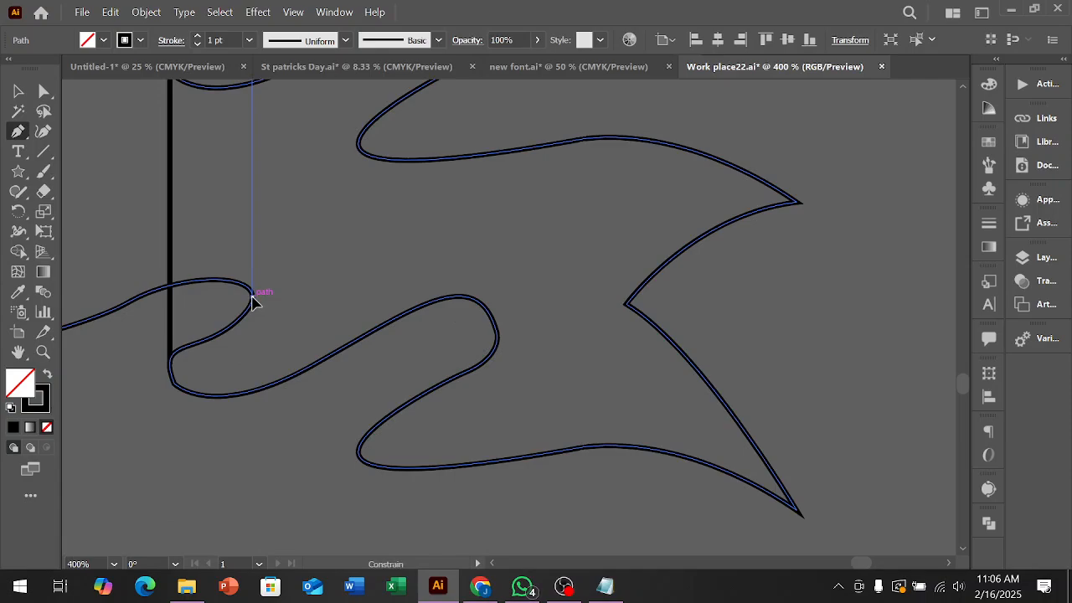
{"action": "left_click", "coordinate": [254, 297]}
{"action": "scroll", "coordinate": [268, 301], "scroll_direction": "down", "scroll_amount": 2}
{"action": "scroll", "coordinate": [289, 297], "scroll_direction": "down", "scroll_amount": 1}
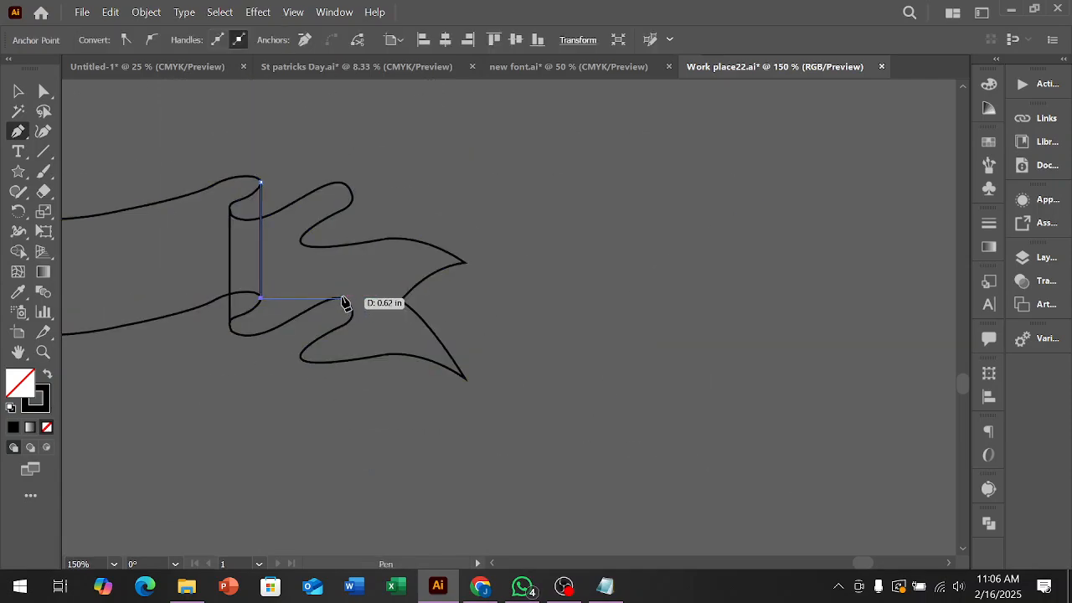
Draw a vertical Pen line joining the upper and lower curves at the right tail's inner edge.
{"action": "scroll", "coordinate": [309, 266], "scroll_direction": "up", "scroll_amount": 2}
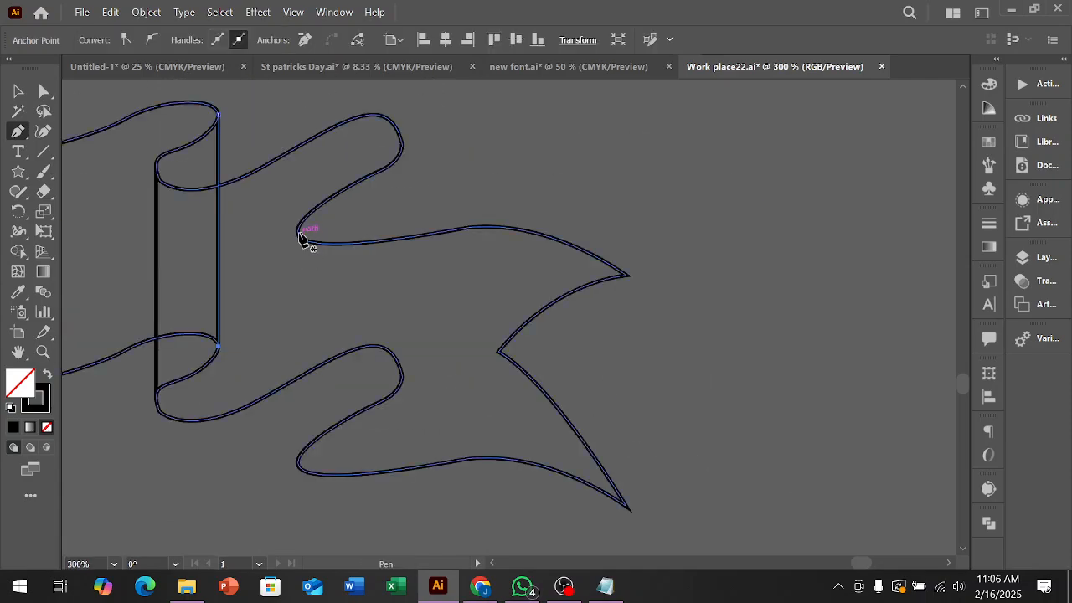
{"action": "left_click", "coordinate": [298, 232]}
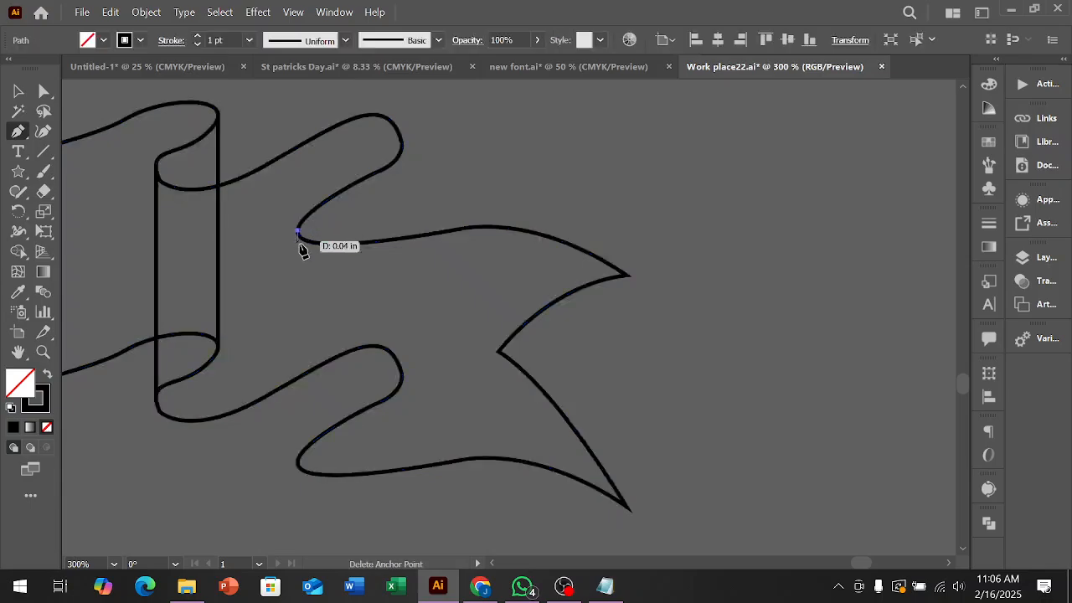
{"action": "scroll", "coordinate": [305, 276], "scroll_direction": "down", "scroll_amount": 1}
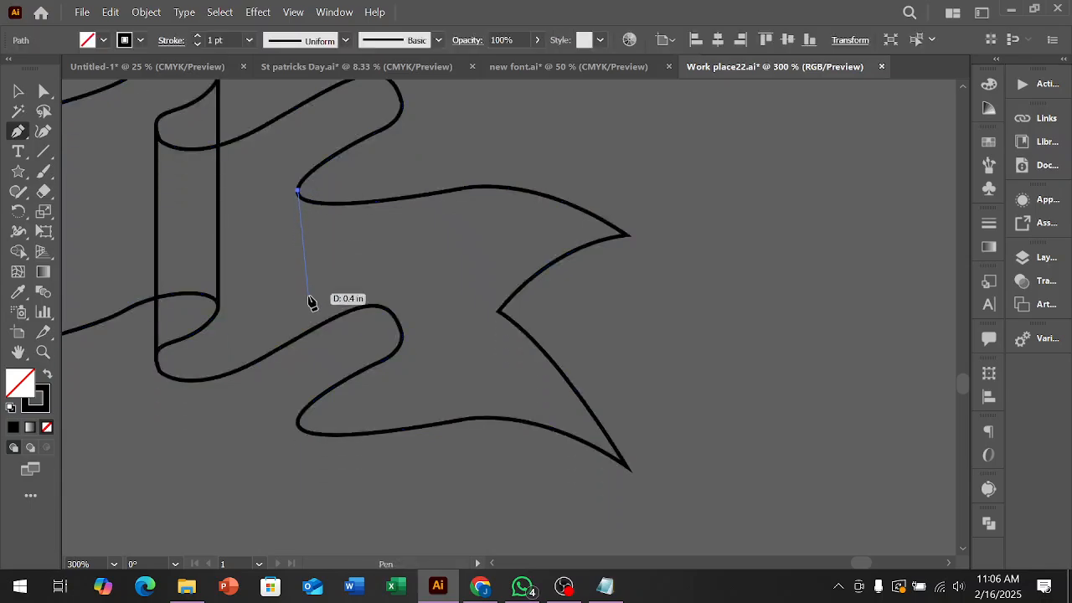
{"action": "left_click", "coordinate": [305, 427]}
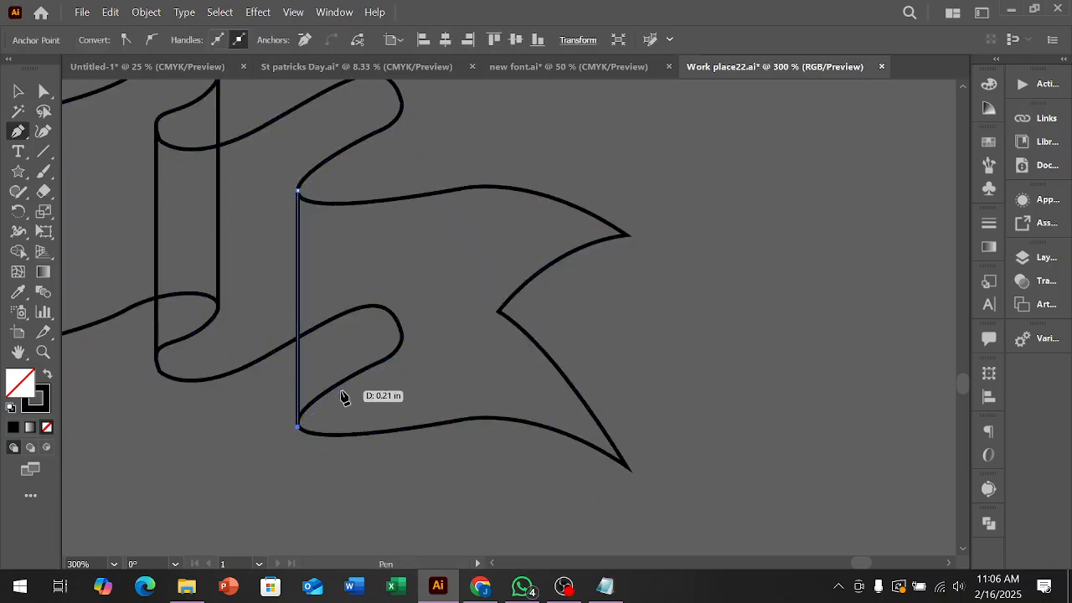
Draw a vertical Pen line along the outer edge of the right fold, leaving nothing selected.
{"action": "scroll", "coordinate": [427, 150], "scroll_direction": "up", "scroll_amount": 1}
{"action": "left_click", "coordinate": [402, 131]}
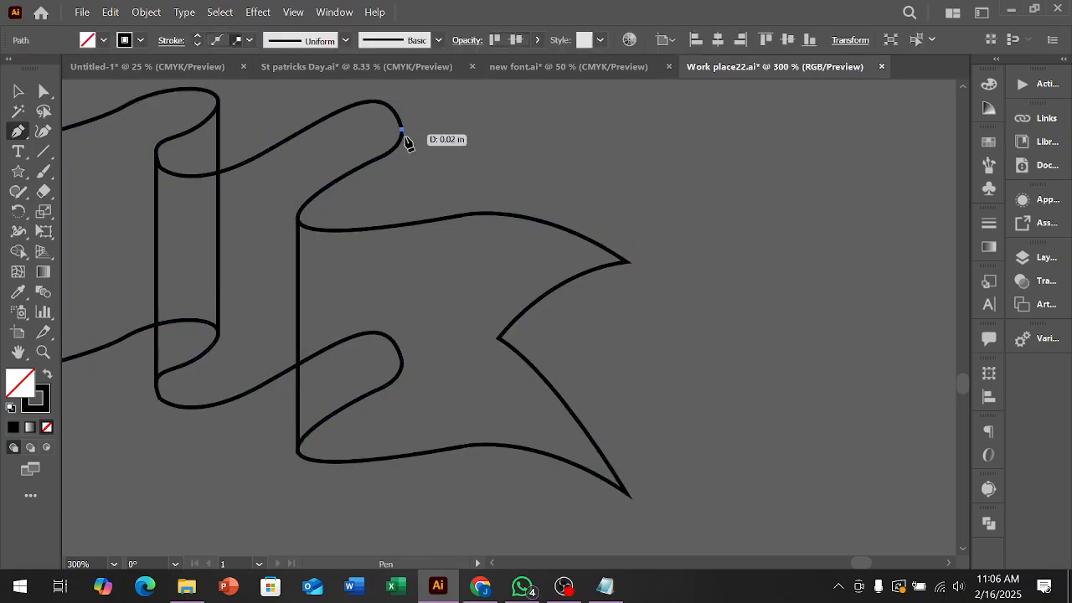
{"action": "left_click", "coordinate": [403, 365]}
{"action": "scroll", "coordinate": [402, 362], "scroll_direction": "down", "scroll_amount": 5}
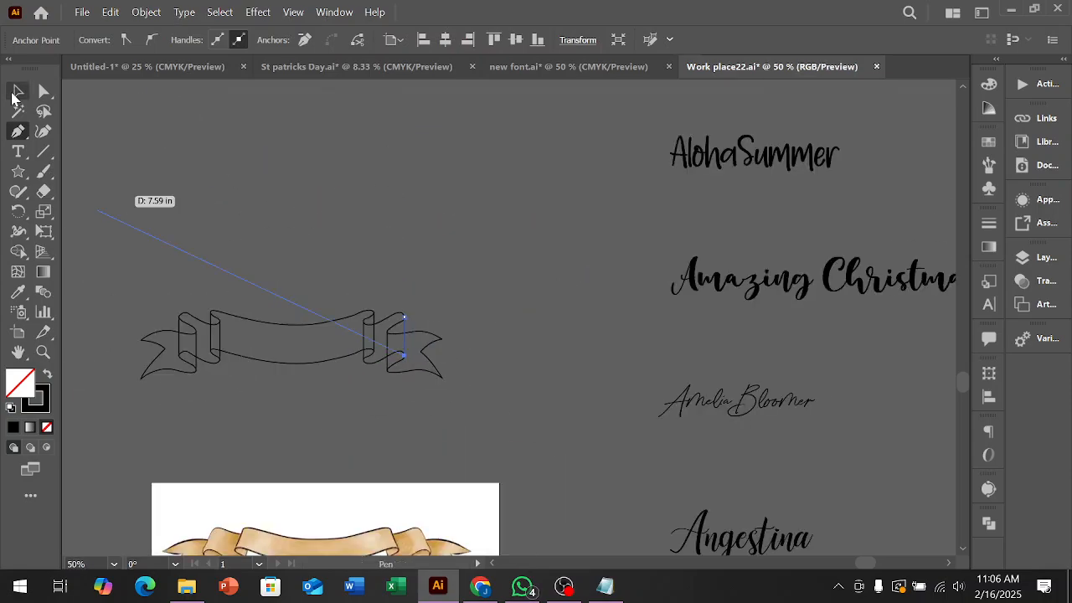
{"action": "left_click", "coordinate": [17, 90]}
{"action": "left_click", "coordinate": [318, 229]}
{"action": "scroll", "coordinate": [477, 325], "scroll_direction": "down", "scroll_amount": 2}
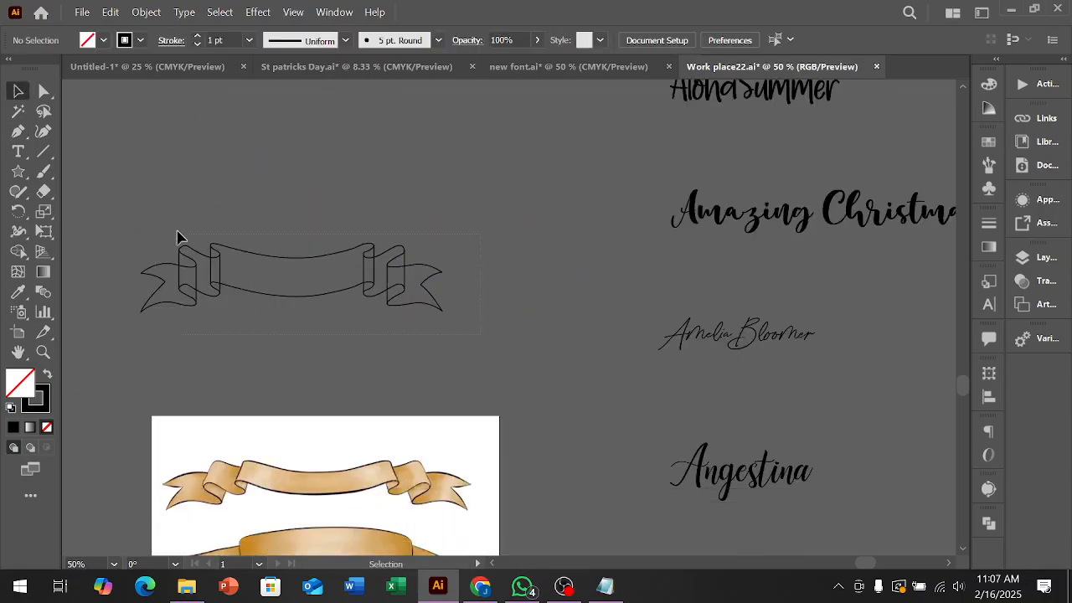
Select every path of the ribbon outline above the reference image.
{"action": "scroll", "coordinate": [392, 338], "scroll_direction": "up", "scroll_amount": 2}
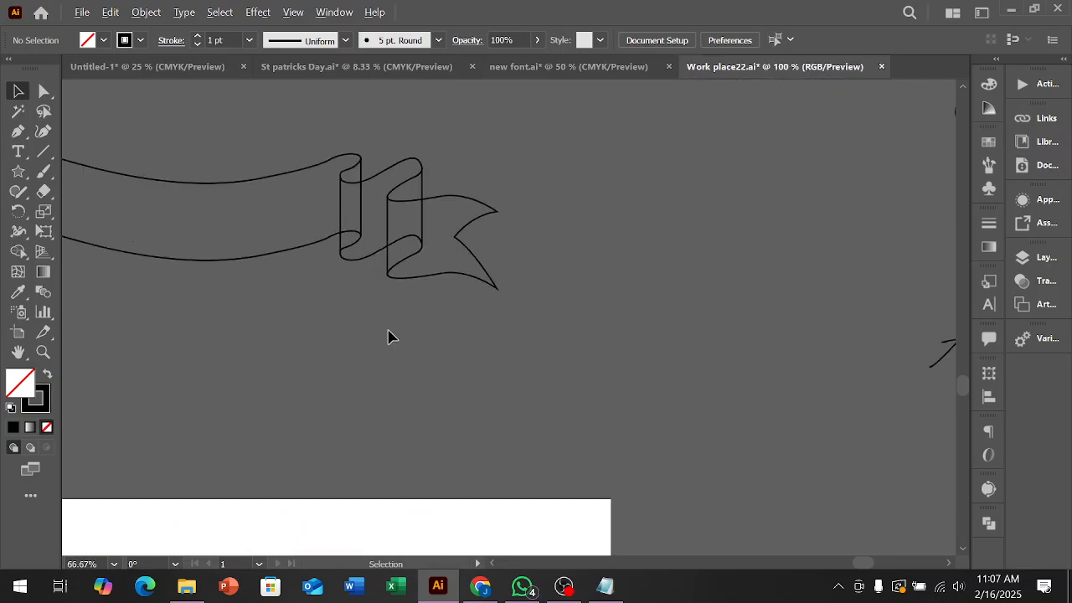
{"action": "scroll", "coordinate": [352, 347], "scroll_direction": "down", "scroll_amount": 1}
{"action": "scroll", "coordinate": [581, 318], "scroll_direction": "down", "scroll_amount": 1}
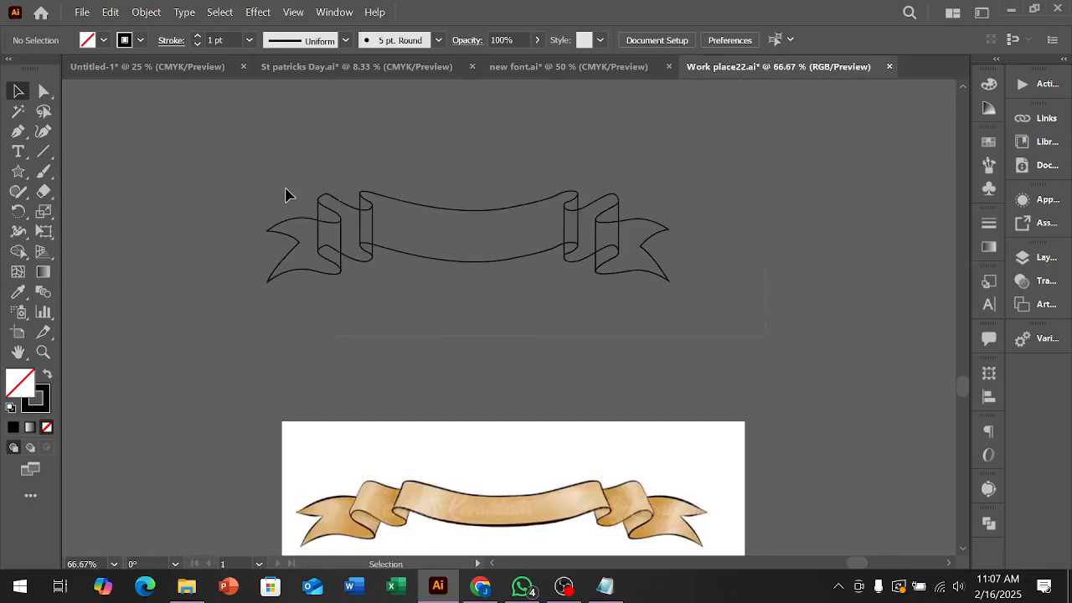
{"action": "key", "text": "ctrl+a"}
{"action": "scroll", "coordinate": [176, 144], "scroll_direction": "down", "scroll_amount": 2}
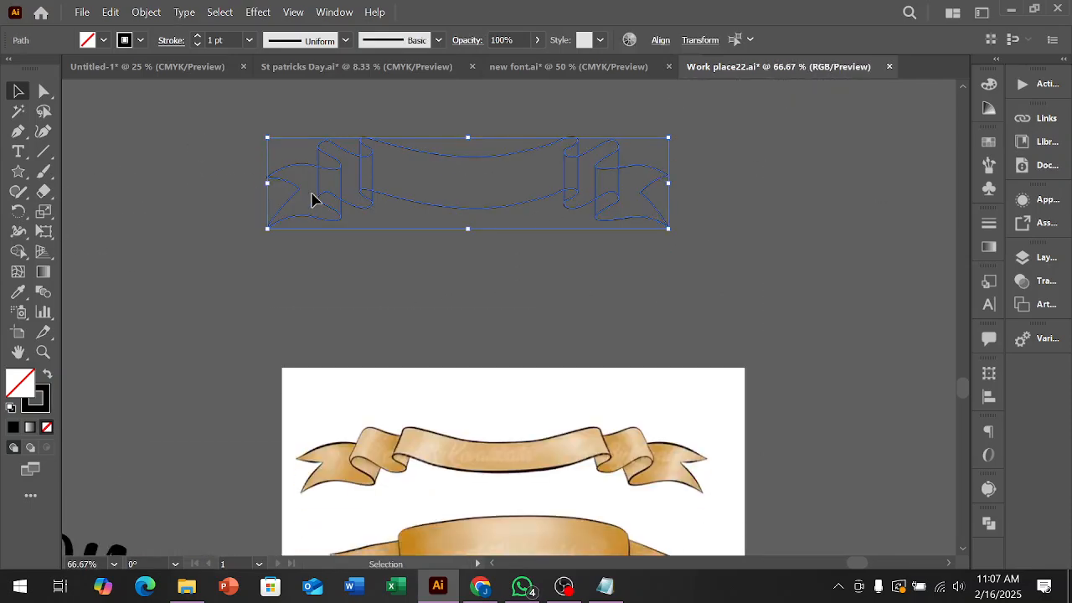
{"action": "scroll", "coordinate": [445, 243], "scroll_direction": "up", "scroll_amount": 1}
{"action": "scroll", "coordinate": [445, 243], "scroll_direction": "down", "scroll_amount": 2}
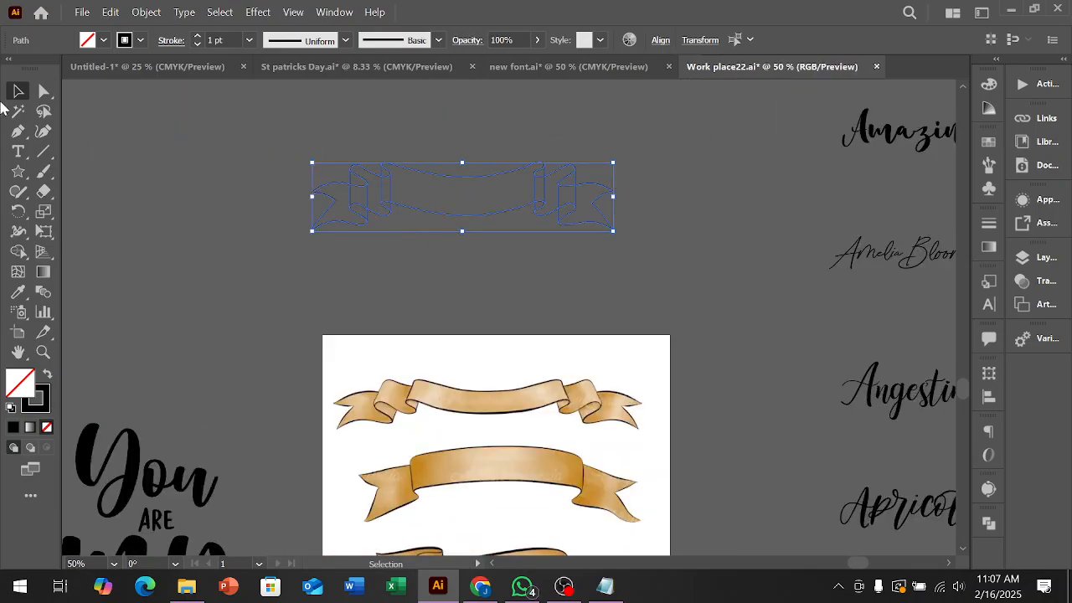
Merge the main band's central area with the small areas at both of its ends into one shape using Shape Builder.
{"action": "left_click", "coordinate": [23, 252]}
{"action": "scroll", "coordinate": [531, 204], "scroll_direction": "up", "scroll_amount": 2}
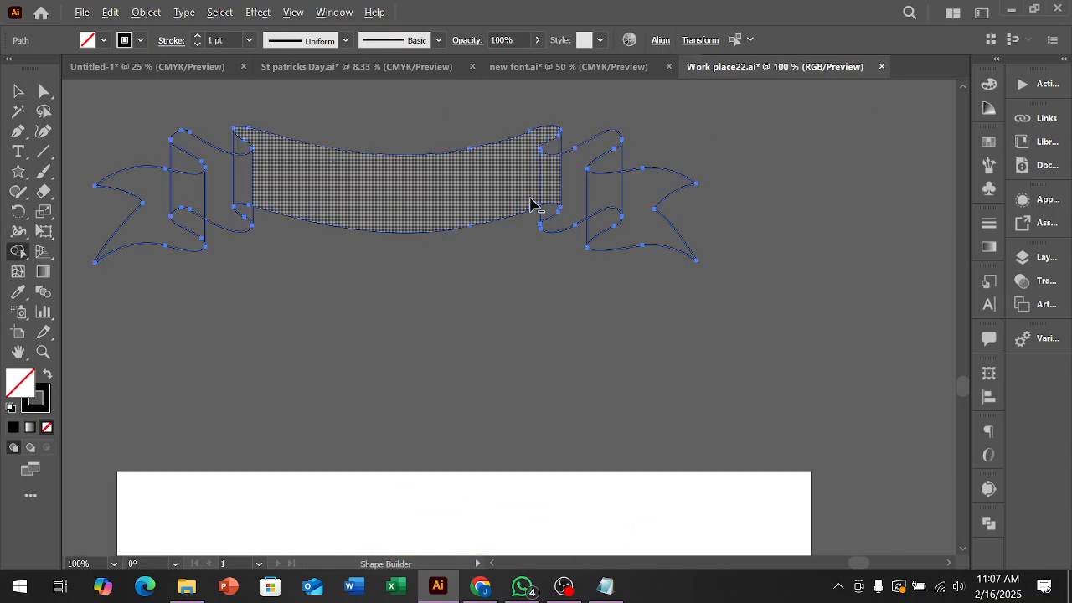
{"action": "scroll", "coordinate": [570, 194], "scroll_direction": "up", "scroll_amount": 3}
{"action": "scroll", "coordinate": [442, 244], "scroll_direction": "down", "scroll_amount": 2}
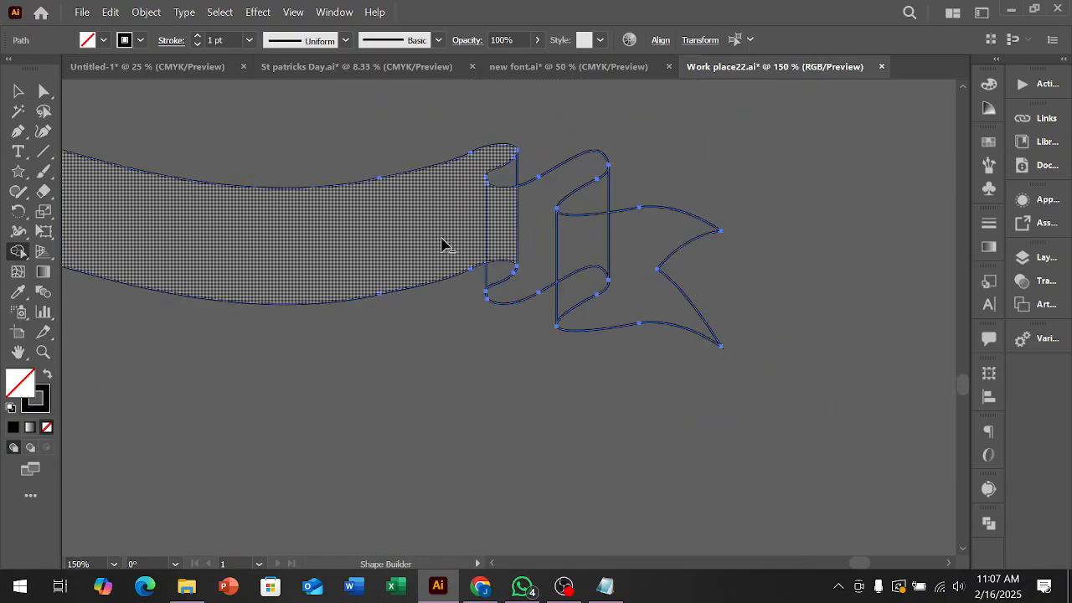
{"action": "scroll", "coordinate": [381, 224], "scroll_direction": "down", "scroll_amount": 2}
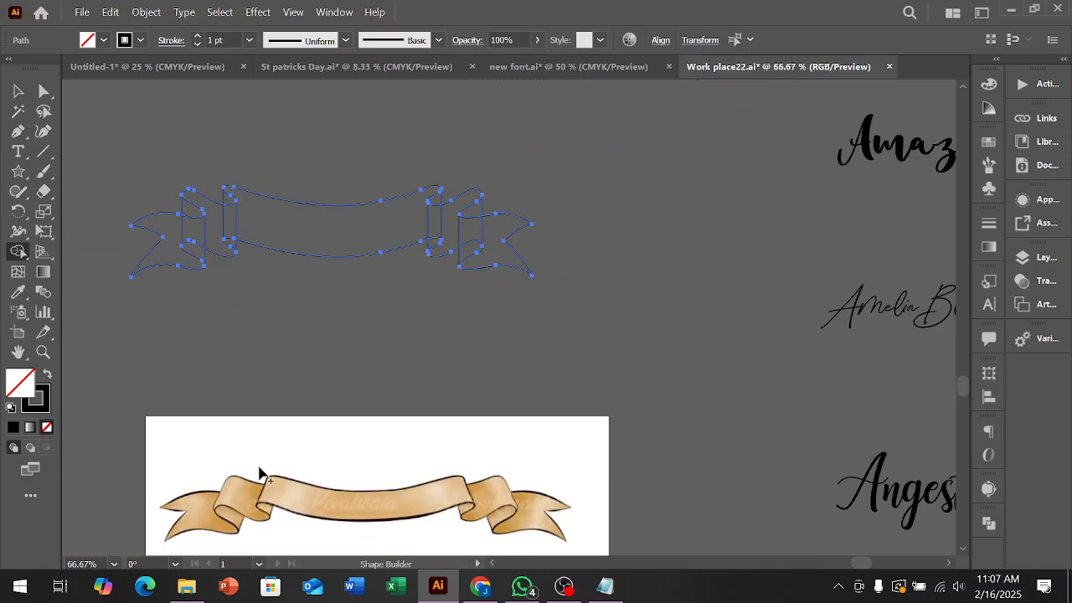
{"action": "scroll", "coordinate": [220, 215], "scroll_direction": "up", "scroll_amount": 3}
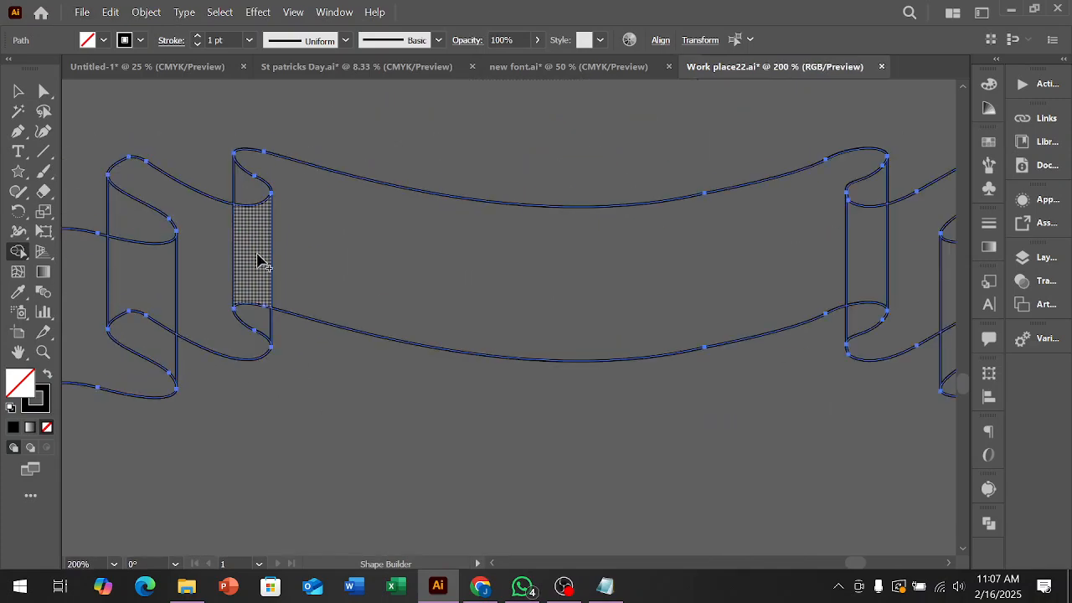
{"action": "mouse_move", "coordinate": [258, 309]}
{"action": "left_mouse_down"}
{"action": "mouse_move", "coordinate": [252, 199]}
{"action": "mouse_move", "coordinate": [265, 186]}
{"action": "mouse_move", "coordinate": [303, 200]}
{"action": "left_mouse_up"}
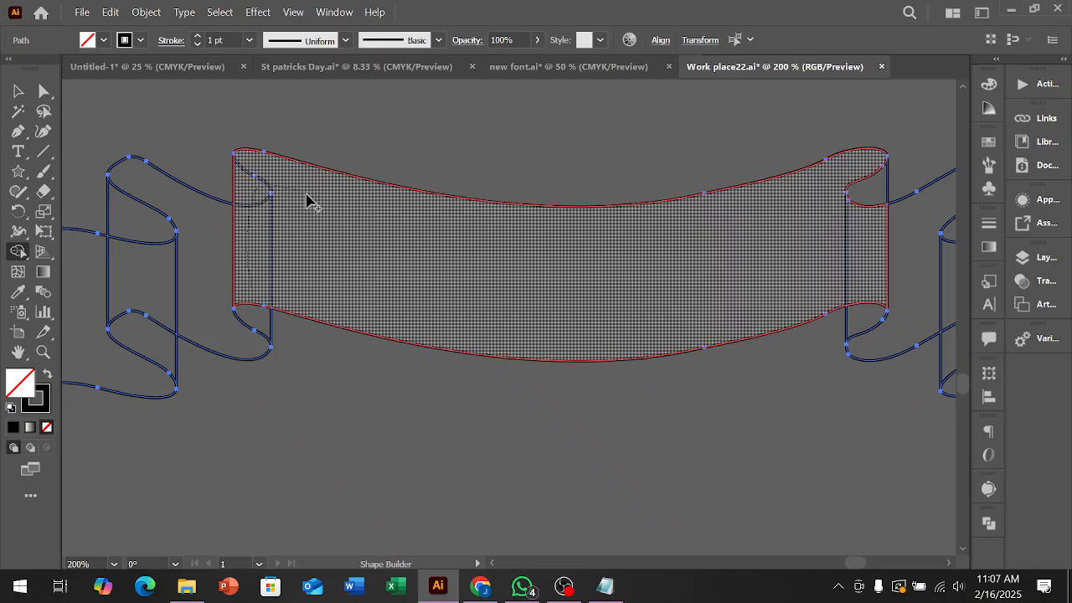
{"action": "left_click_drag", "start_coordinate": [768, 213], "coordinate": [862, 188]}
{"action": "left_click_drag", "start_coordinate": [863, 260], "coordinate": [859, 261]}
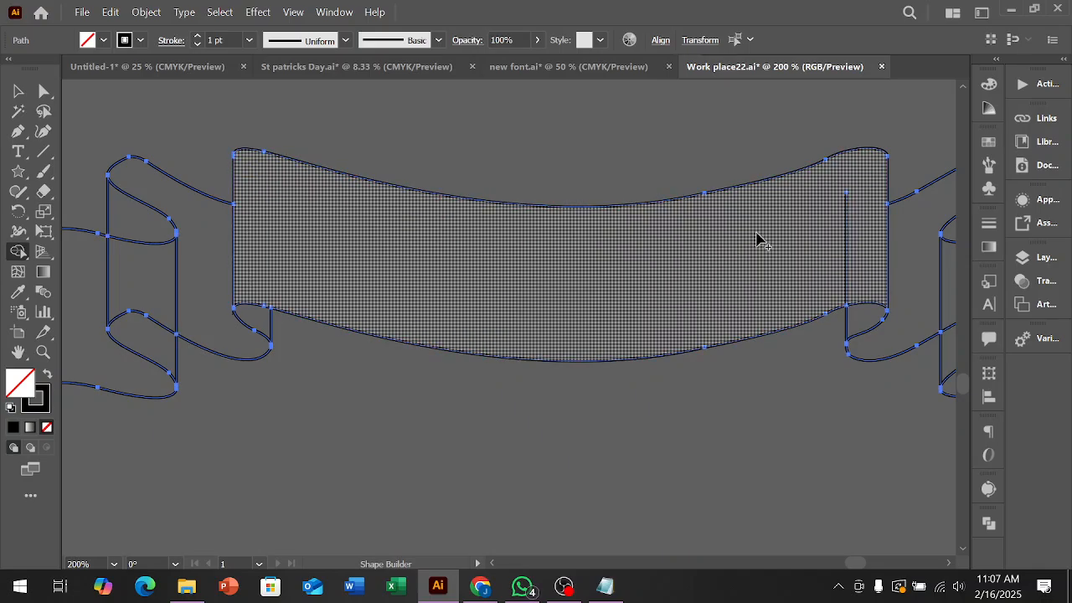
Delete the leftover vertical line segment inside the main band near its right end.
{"action": "scroll", "coordinate": [846, 204], "scroll_direction": "up", "scroll_amount": 2}
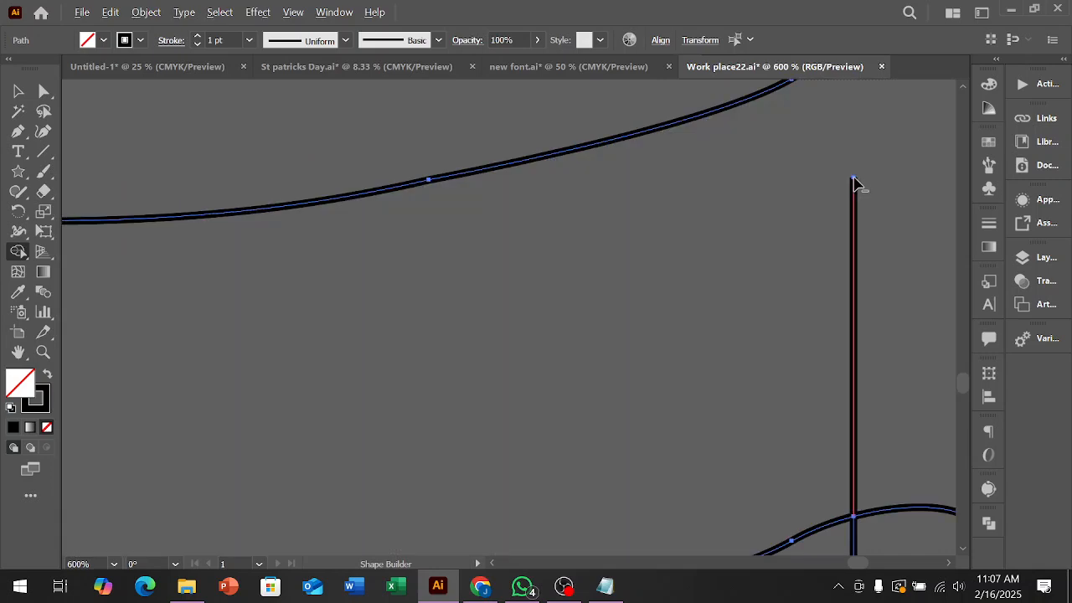
{"action": "left_click", "coordinate": [854, 186], "text": "alt"}
{"action": "scroll", "coordinate": [545, 310], "scroll_direction": "down", "scroll_amount": 4}
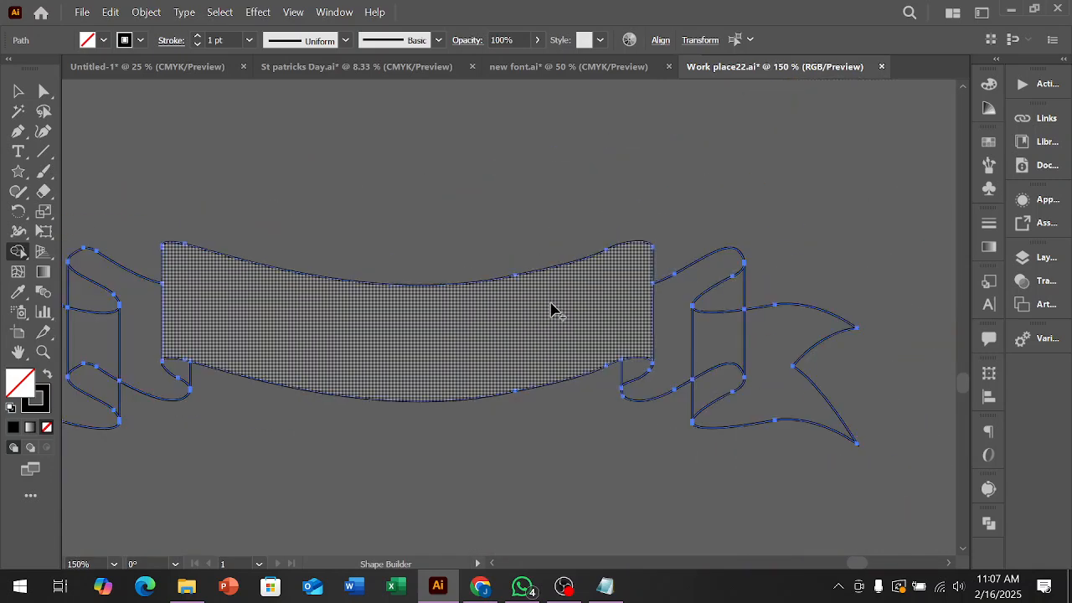
Use Shape Builder to form the small underside area below the main band's right end as its own shape.
{"action": "scroll", "coordinate": [653, 390], "scroll_direction": "up", "scroll_amount": 5}
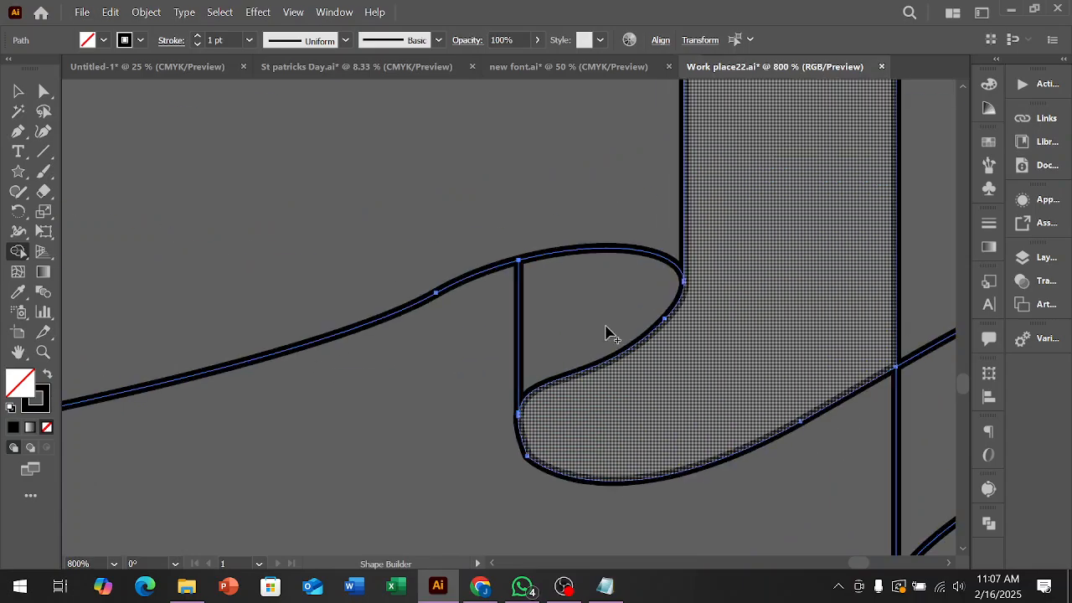
{"action": "scroll", "coordinate": [596, 312], "scroll_direction": "down", "scroll_amount": 1}
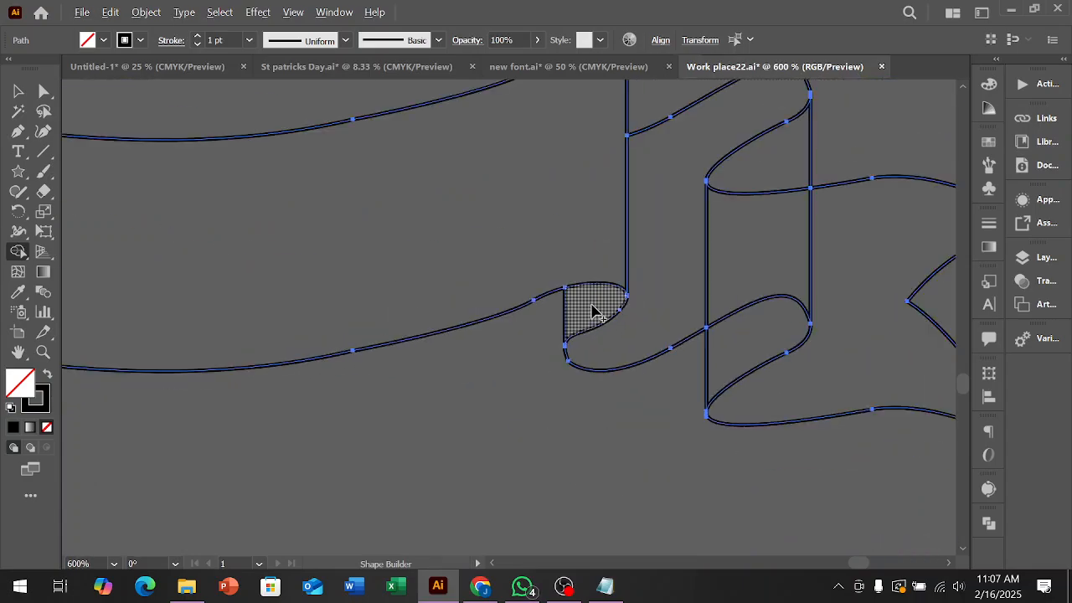
{"action": "scroll", "coordinate": [591, 312], "scroll_direction": "down", "scroll_amount": 1}
{"action": "scroll", "coordinate": [591, 311], "scroll_direction": "down", "scroll_amount": 5}
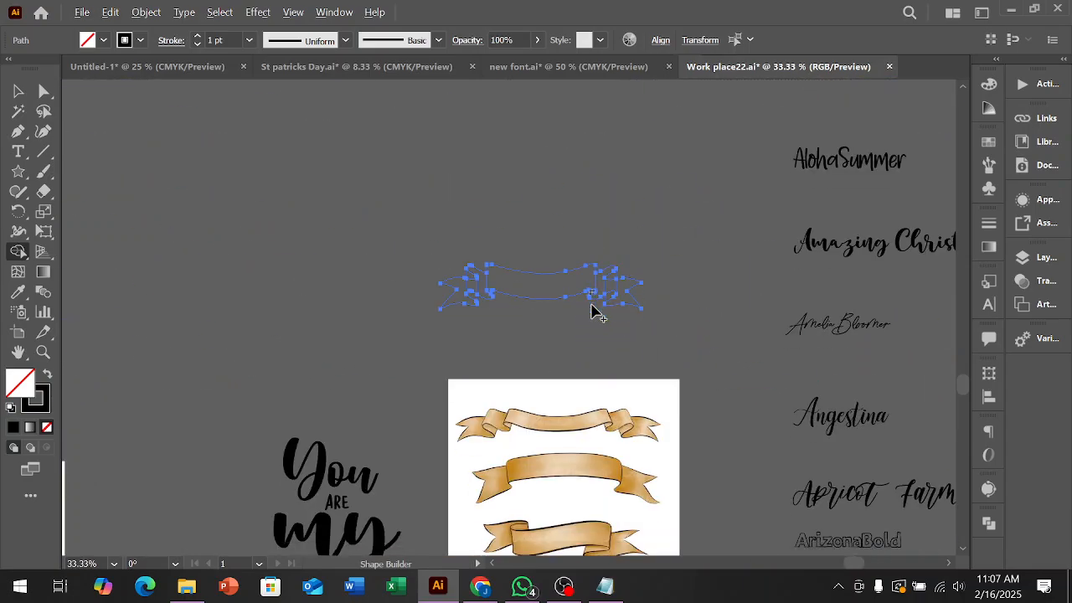
{"action": "scroll", "coordinate": [600, 377], "scroll_direction": "up", "scroll_amount": 3}
{"action": "scroll", "coordinate": [555, 381], "scroll_direction": "up", "scroll_amount": 5}
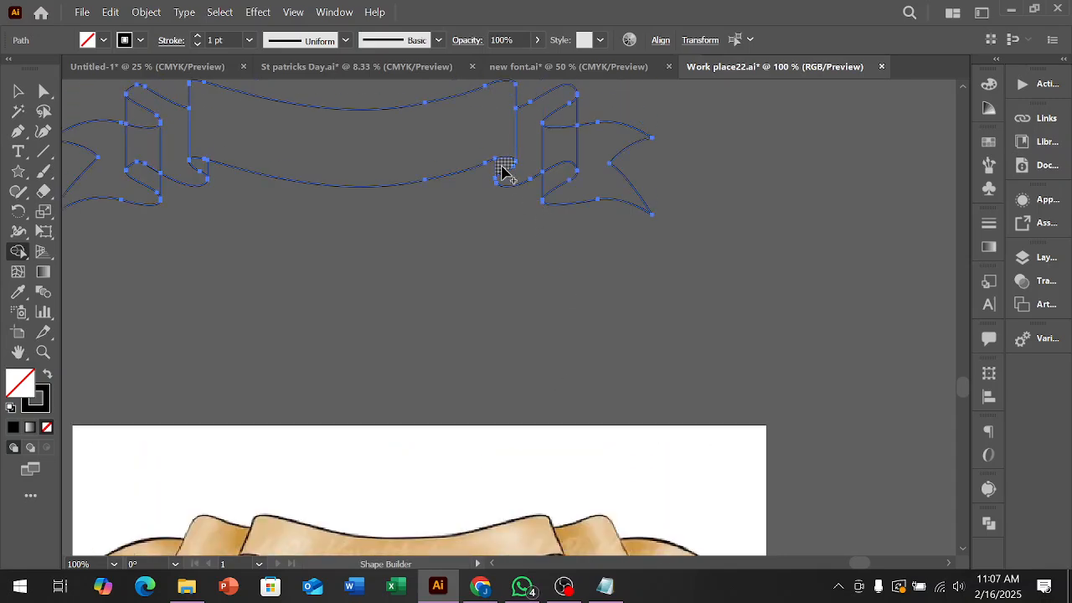
{"action": "scroll", "coordinate": [503, 172], "scroll_direction": "up", "scroll_amount": 2}
{"action": "mouse_move", "coordinate": [517, 187]}
{"action": "left_mouse_down"}
{"action": "mouse_move", "coordinate": [516, 208]}
{"action": "mouse_move", "coordinate": [548, 175]}
{"action": "left_mouse_up"}
{"action": "scroll", "coordinate": [547, 175], "scroll_direction": "up", "scroll_amount": 2}
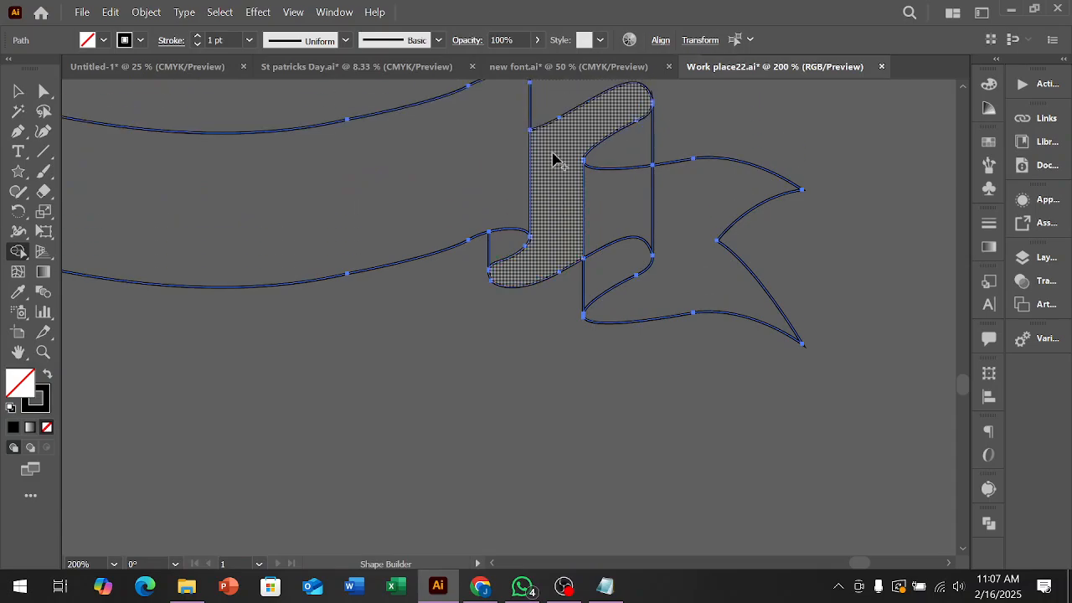
Form the underside area at the bottom of the right fold, beside the tail, as a separate shape with Shape Builder.
{"action": "scroll", "coordinate": [553, 161], "scroll_direction": "up", "scroll_amount": 2}
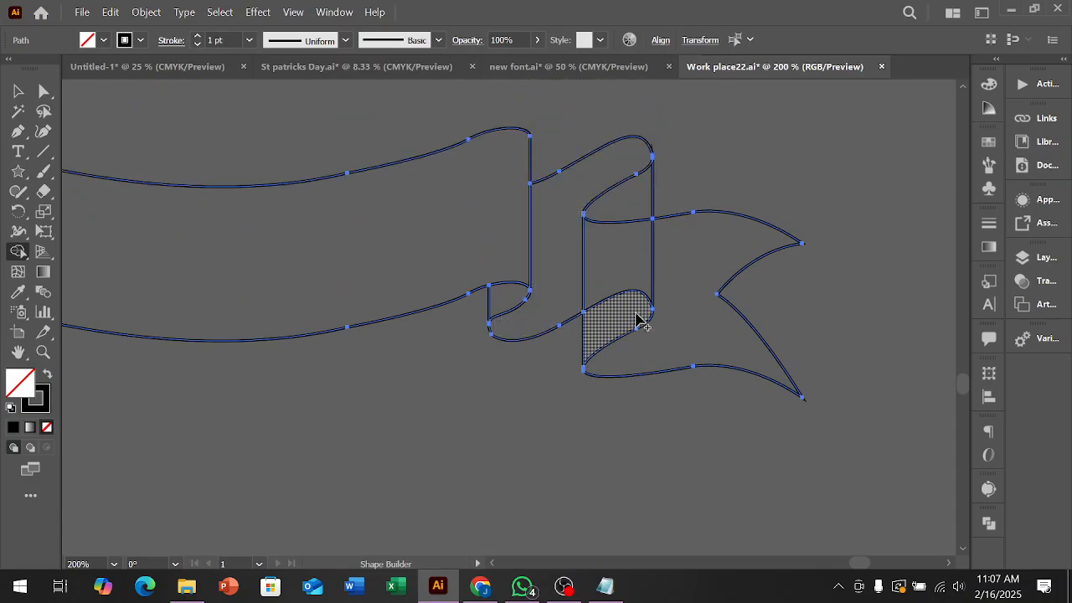
{"action": "key", "text": "ctrl+minus"}
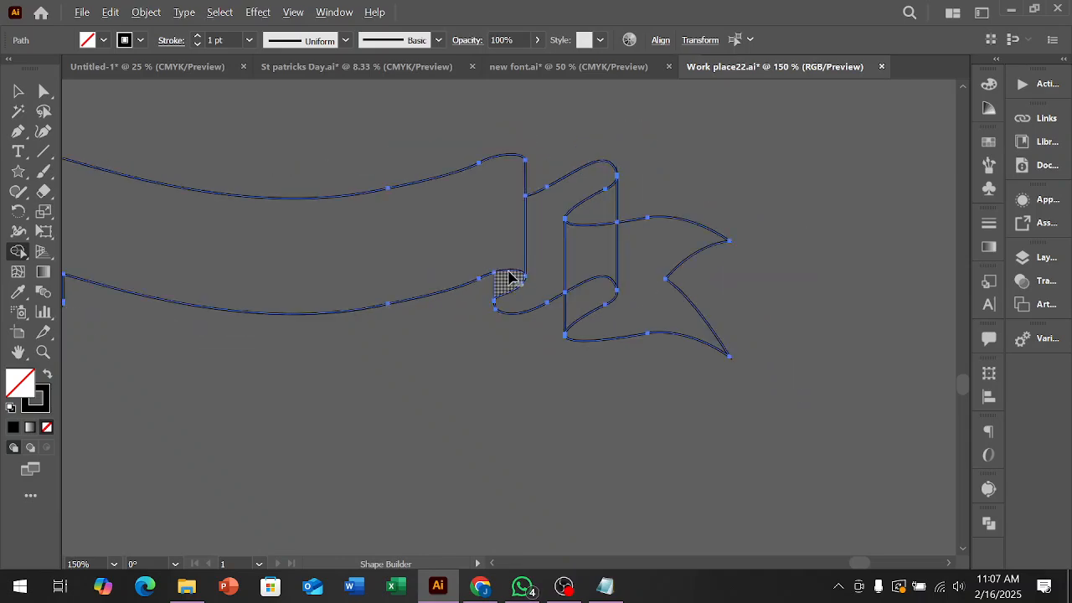
{"action": "scroll", "coordinate": [536, 241], "scroll_direction": "down", "scroll_amount": 4}
{"action": "scroll", "coordinate": [578, 376], "scroll_direction": "down", "scroll_amount": 1}
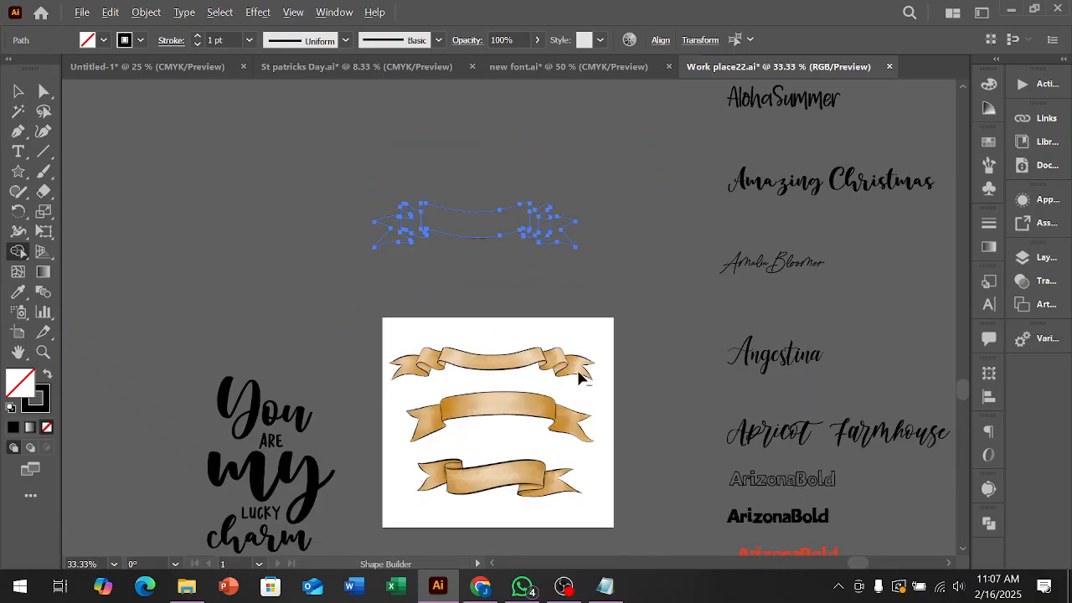
{"action": "scroll", "coordinate": [578, 376], "scroll_direction": "up", "scroll_amount": 1}
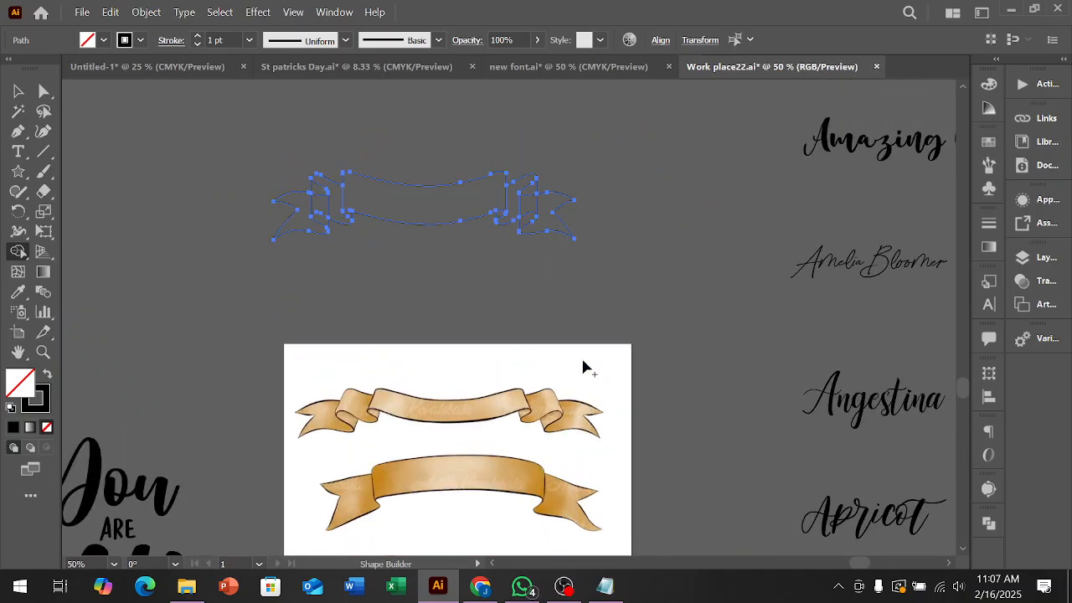
{"action": "scroll", "coordinate": [545, 227], "scroll_direction": "up", "scroll_amount": 3}
{"action": "scroll", "coordinate": [517, 289], "scroll_direction": "up", "scroll_amount": 2}
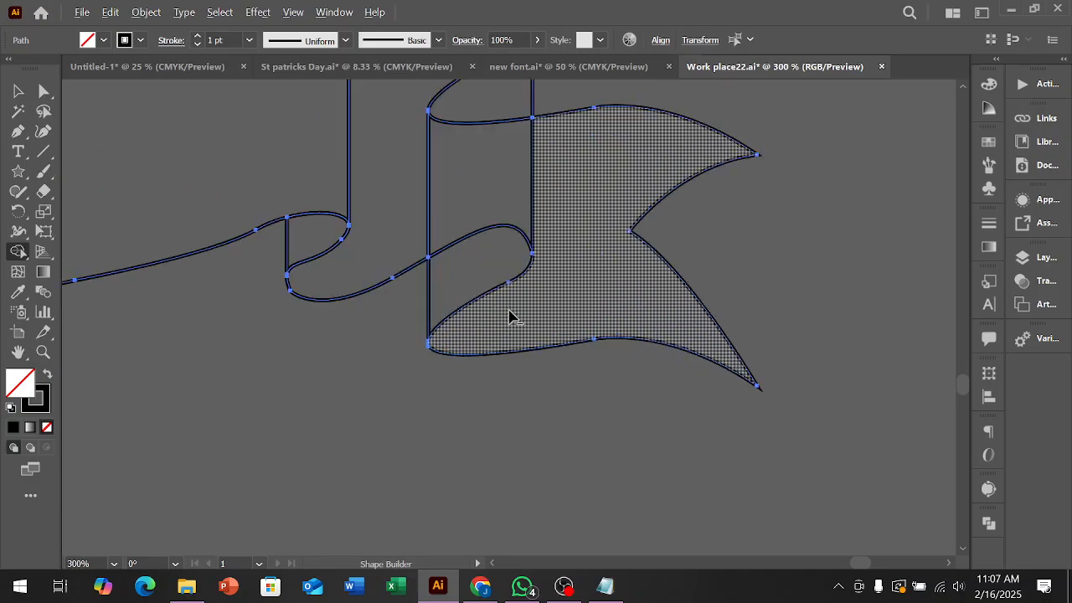
{"action": "left_click", "coordinate": [479, 276]}
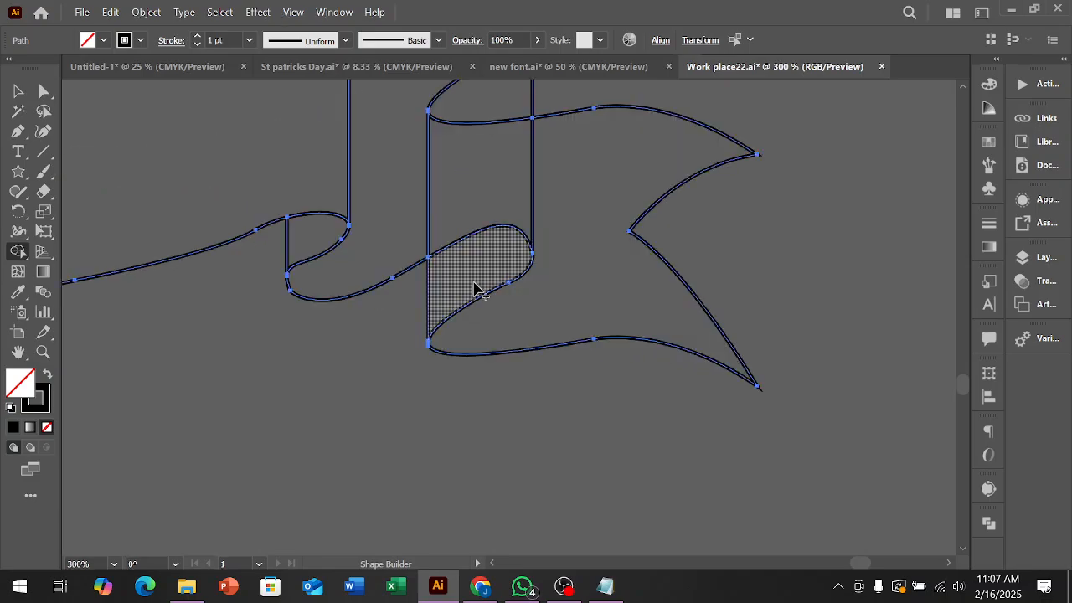
Merge the right fold's middle area with the inner area directly above it using Shape Builder.
{"action": "scroll", "coordinate": [560, 293], "scroll_direction": "up", "scroll_amount": 2}
{"action": "left_click_drag", "start_coordinate": [505, 166], "coordinate": [469, 230]}
{"action": "left_click_drag", "start_coordinate": [611, 230], "coordinate": [575, 310]}
{"action": "scroll", "coordinate": [547, 321], "scroll_direction": "up", "scroll_amount": 5}
{"action": "scroll", "coordinate": [459, 343], "scroll_direction": "up", "scroll_amount": 3}
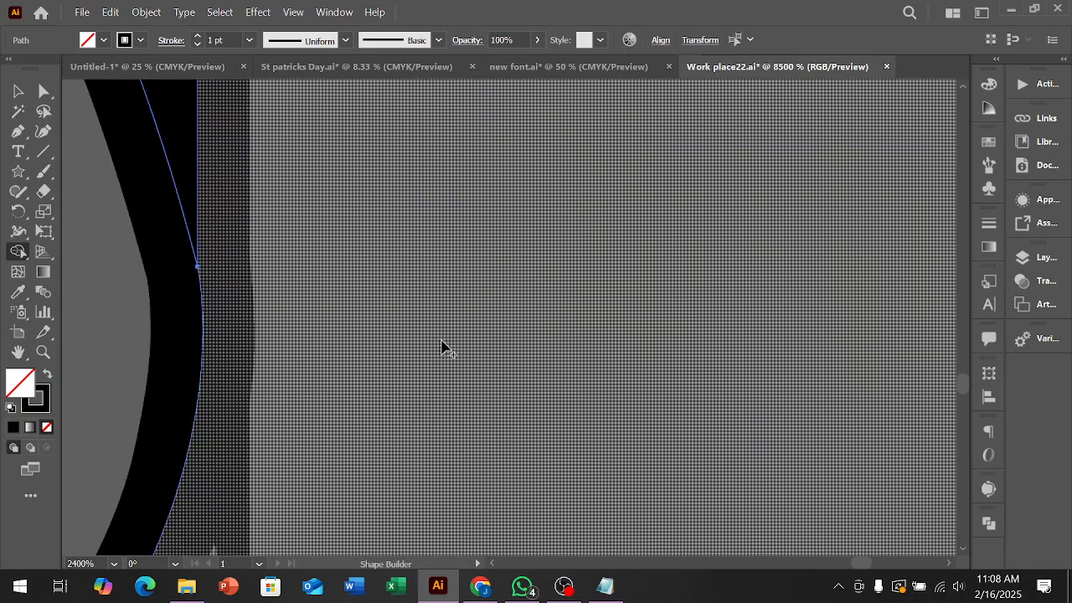
{"action": "scroll", "coordinate": [442, 349], "scroll_direction": "down", "scroll_amount": 8}
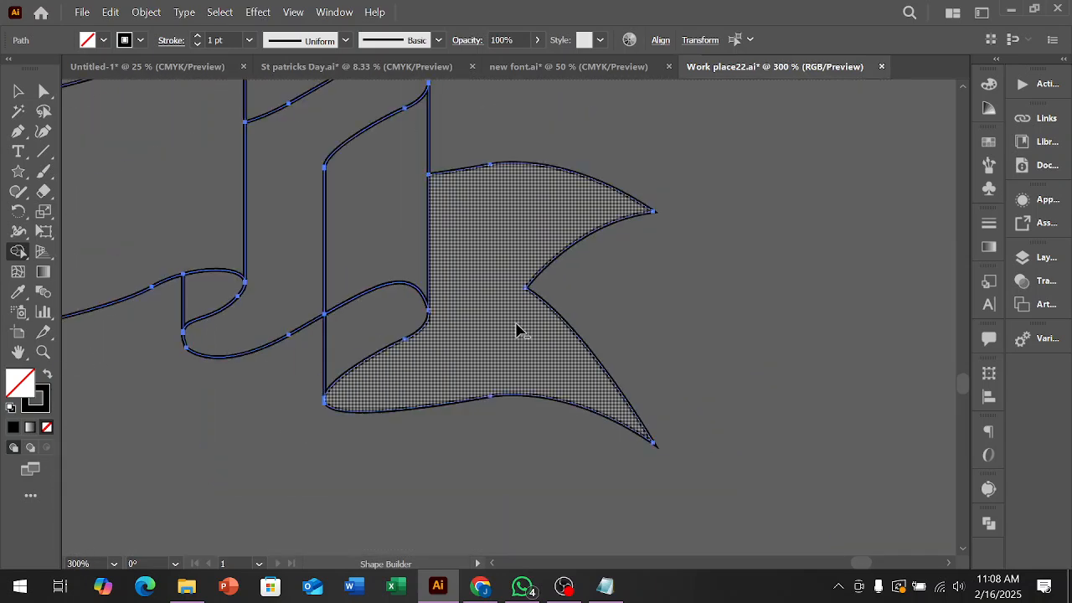
Combine the right fold's inner area with its surrounding band into one shape.
{"action": "scroll", "coordinate": [516, 328], "scroll_direction": "down", "scroll_amount": 10}
{"action": "scroll", "coordinate": [207, 273], "scroll_direction": "up", "scroll_amount": 5}
{"action": "scroll", "coordinate": [218, 277], "scroll_direction": "down", "scroll_amount": 7}
{"action": "scroll", "coordinate": [647, 310], "scroll_direction": "up", "scroll_amount": 2}
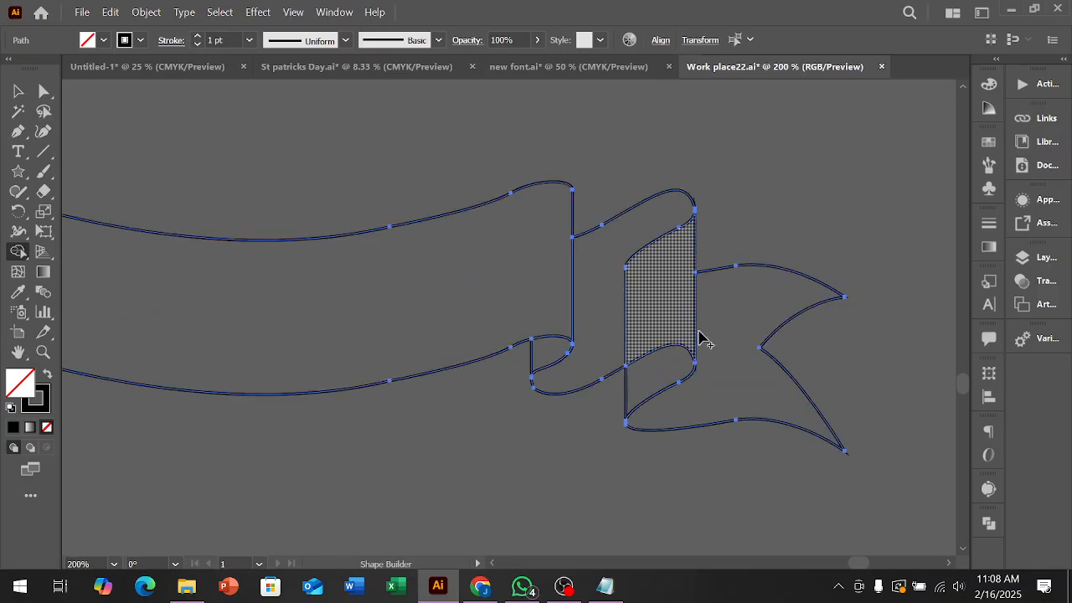
{"action": "left_click", "coordinate": [617, 303], "text": "alt"}
Delete the leftover line fragment inside the right fold.
{"action": "scroll", "coordinate": [779, 299], "scroll_direction": "down", "scroll_amount": 2}
{"action": "scroll", "coordinate": [705, 285], "scroll_direction": "up", "scroll_amount": 5}
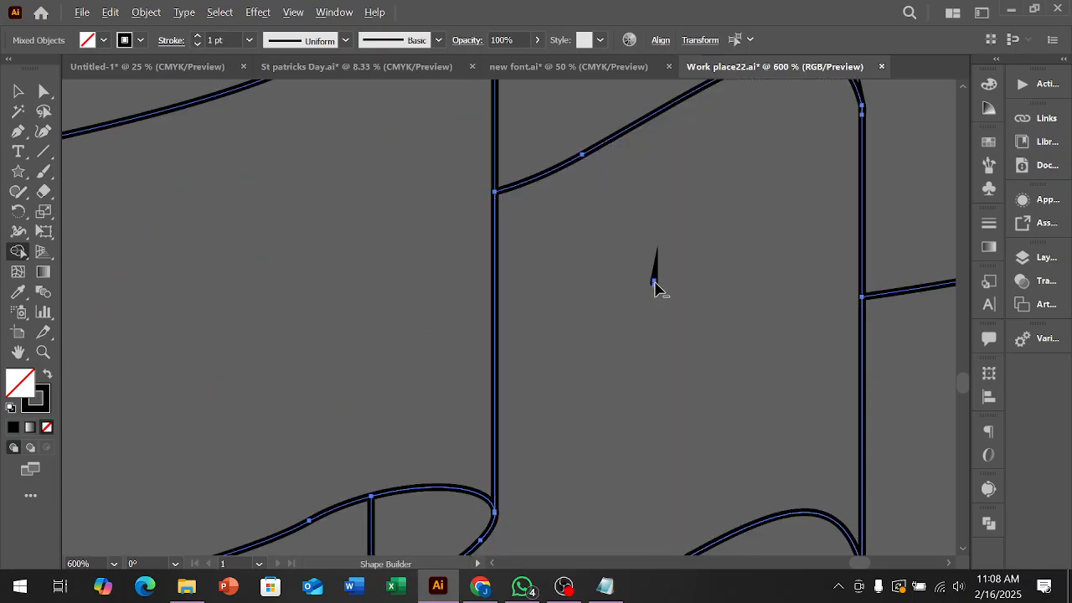
{"action": "left_click", "coordinate": [610, 335], "text": "alt"}
{"action": "scroll", "coordinate": [615, 328], "scroll_direction": "down", "scroll_amount": 3}
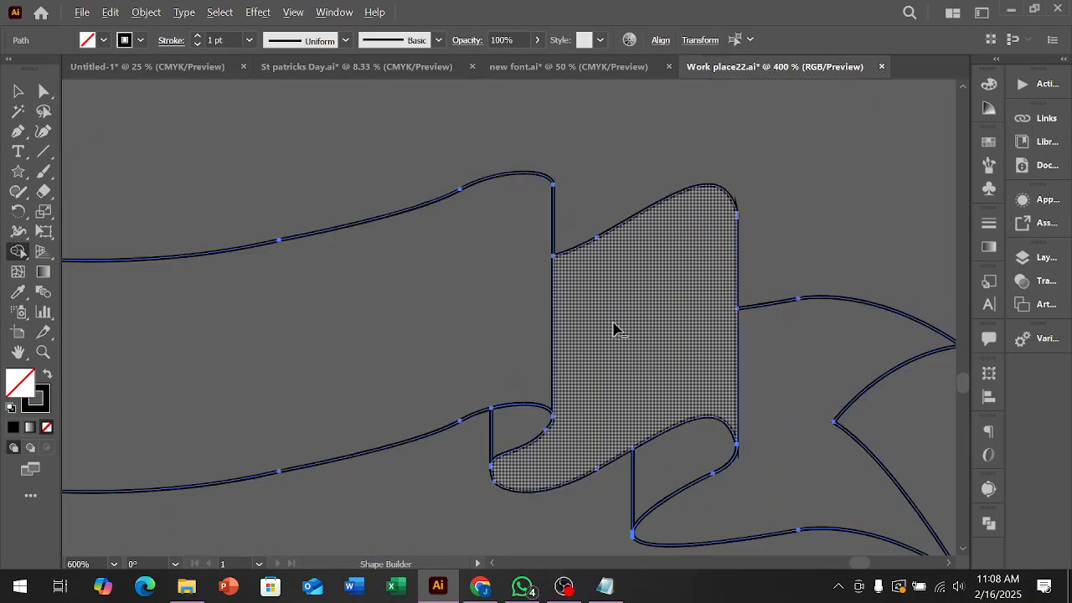
Form the small underside area below the main band's left end as a separate shape with Shape Builder.
{"action": "scroll", "coordinate": [773, 360], "scroll_direction": "down", "scroll_amount": 2}
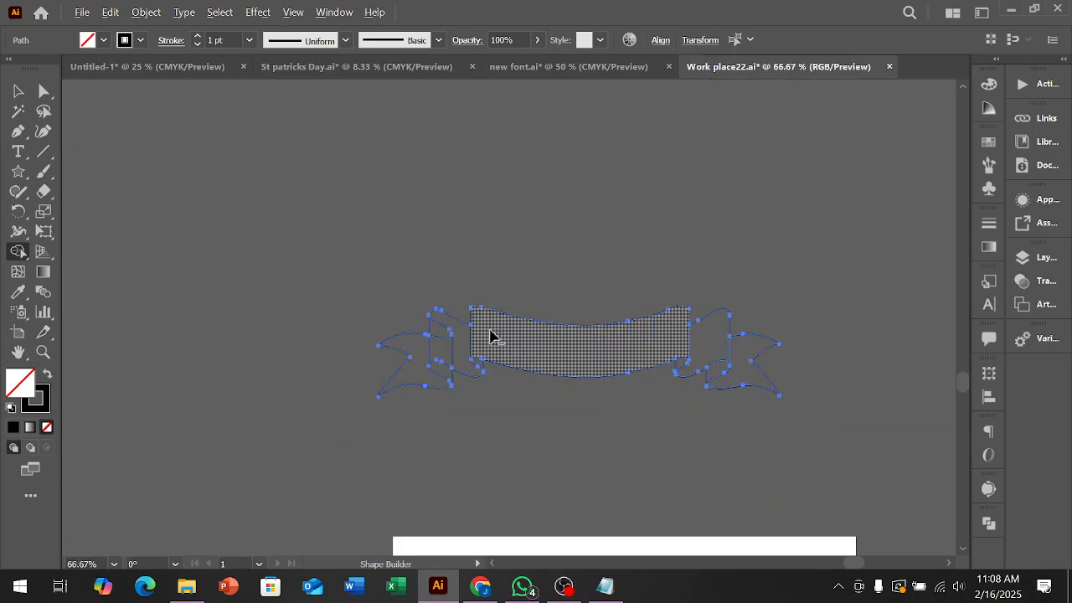
{"action": "scroll", "coordinate": [431, 352], "scroll_direction": "up", "scroll_amount": 2}
{"action": "scroll", "coordinate": [397, 373], "scroll_direction": "down", "scroll_amount": 2}
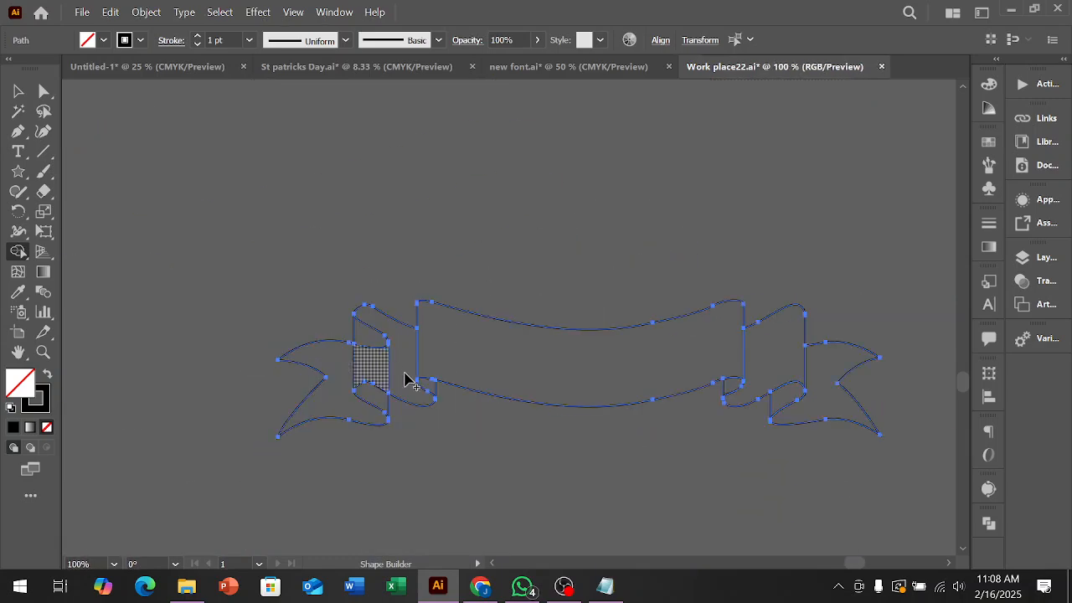
{"action": "scroll", "coordinate": [436, 390], "scroll_direction": "up", "scroll_amount": 4}
{"action": "left_click", "coordinate": [503, 412]}
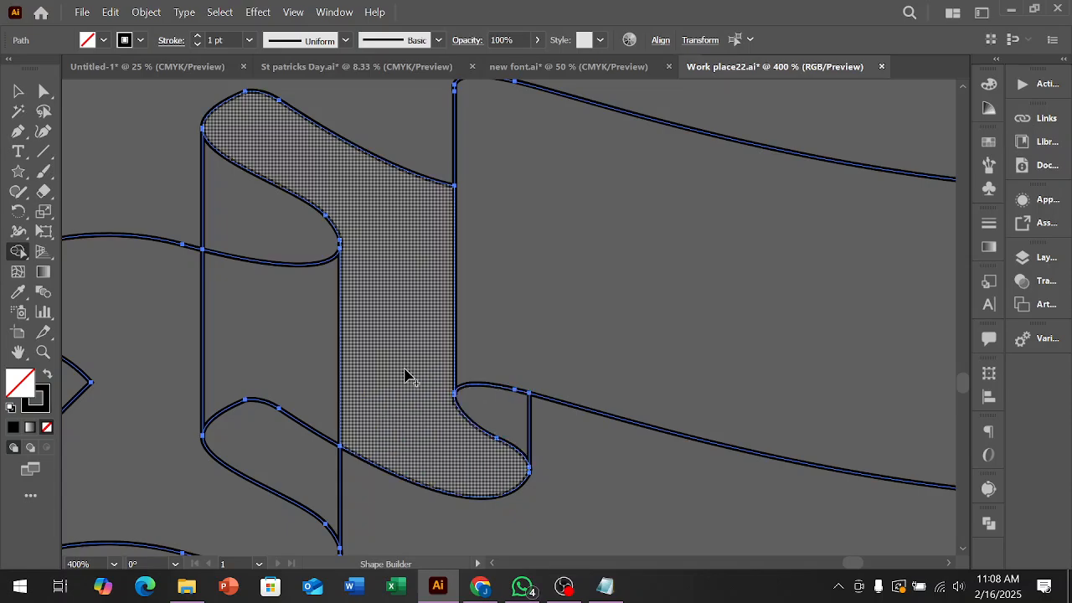
Merge the left fold's band with its inner areas into one shape using Shape Builder.
{"action": "mouse_move", "coordinate": [371, 268]}
{"action": "left_mouse_down"}
{"action": "mouse_move", "coordinate": [323, 231]}
{"action": "mouse_move", "coordinate": [307, 259]}
{"action": "mouse_move", "coordinate": [306, 320]}
{"action": "left_mouse_up"}
{"action": "scroll", "coordinate": [342, 251], "scroll_direction": "up", "scroll_amount": 4}
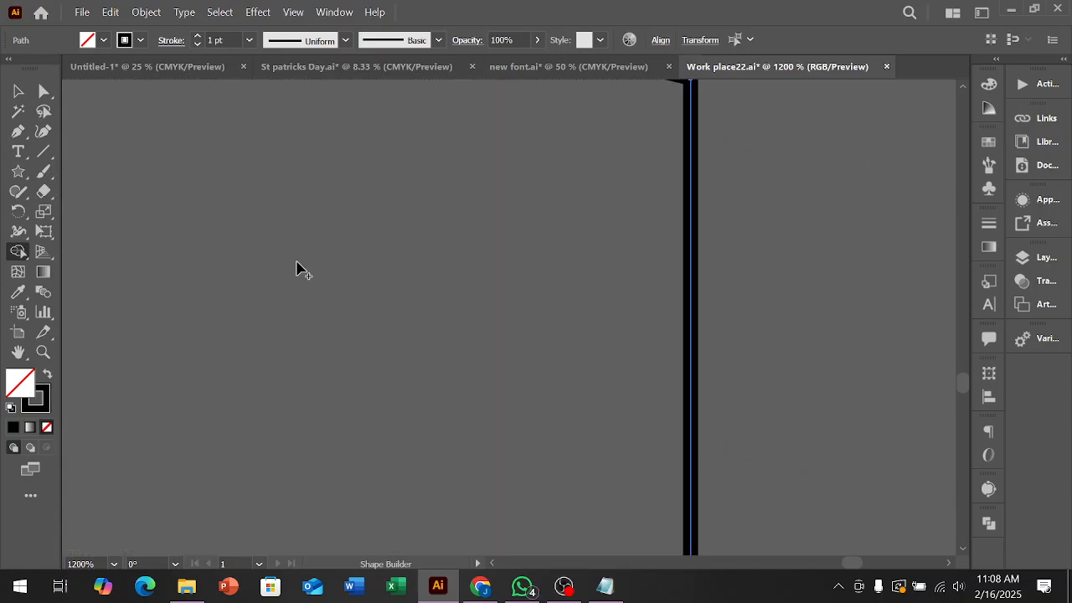
{"action": "scroll", "coordinate": [335, 270], "scroll_direction": "down", "scroll_amount": 5}
{"action": "scroll", "coordinate": [319, 301], "scroll_direction": "down", "scroll_amount": 1}
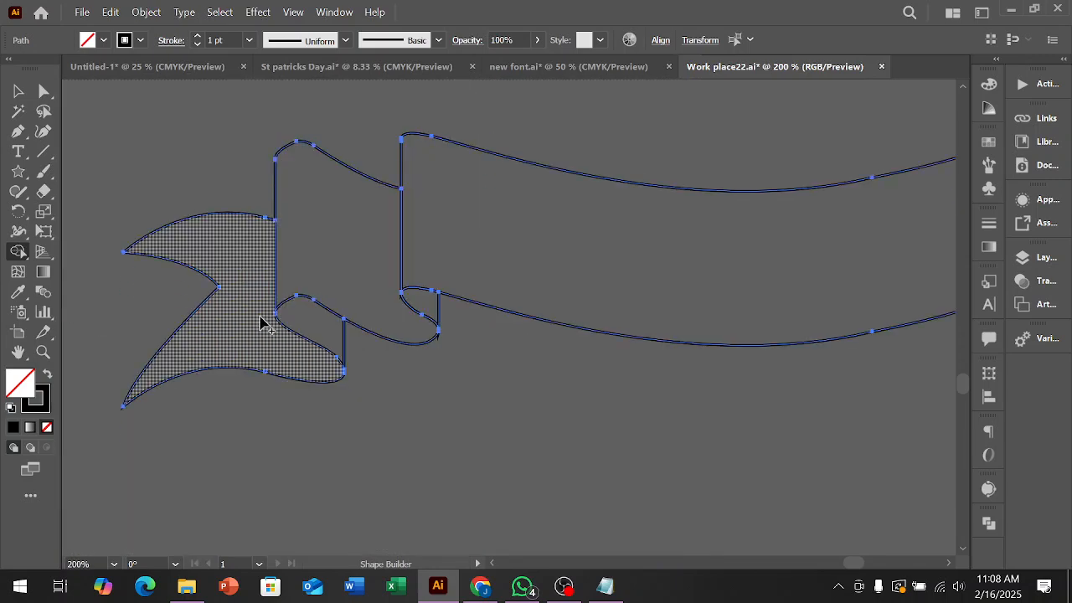
Form the underside area at the bottom of the left fold, beside the tail, as a separate shape.
{"action": "scroll", "coordinate": [273, 328], "scroll_direction": "up", "scroll_amount": 1}
{"action": "left_click", "coordinate": [351, 345]}
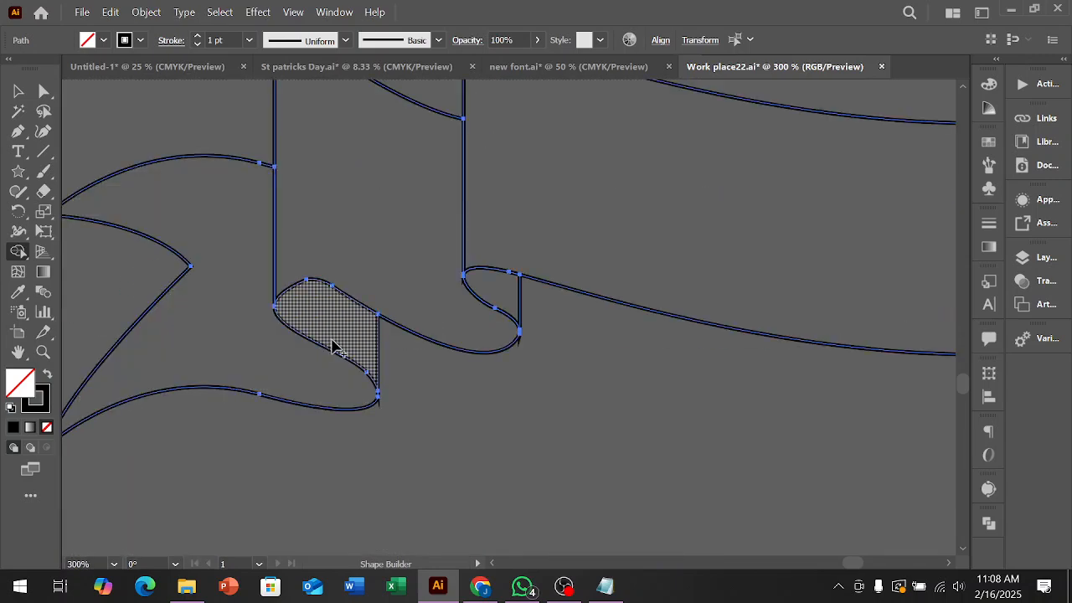
{"action": "scroll", "coordinate": [202, 342], "scroll_direction": "up", "scroll_amount": 2}
{"action": "scroll", "coordinate": [202, 337], "scroll_direction": "down", "scroll_amount": 4}
{"action": "scroll", "coordinate": [330, 349], "scroll_direction": "up", "scroll_amount": 1}
{"action": "scroll", "coordinate": [454, 347], "scroll_direction": "down", "scroll_amount": 1}
{"action": "scroll", "coordinate": [200, 359], "scroll_direction": "up", "scroll_amount": 2}
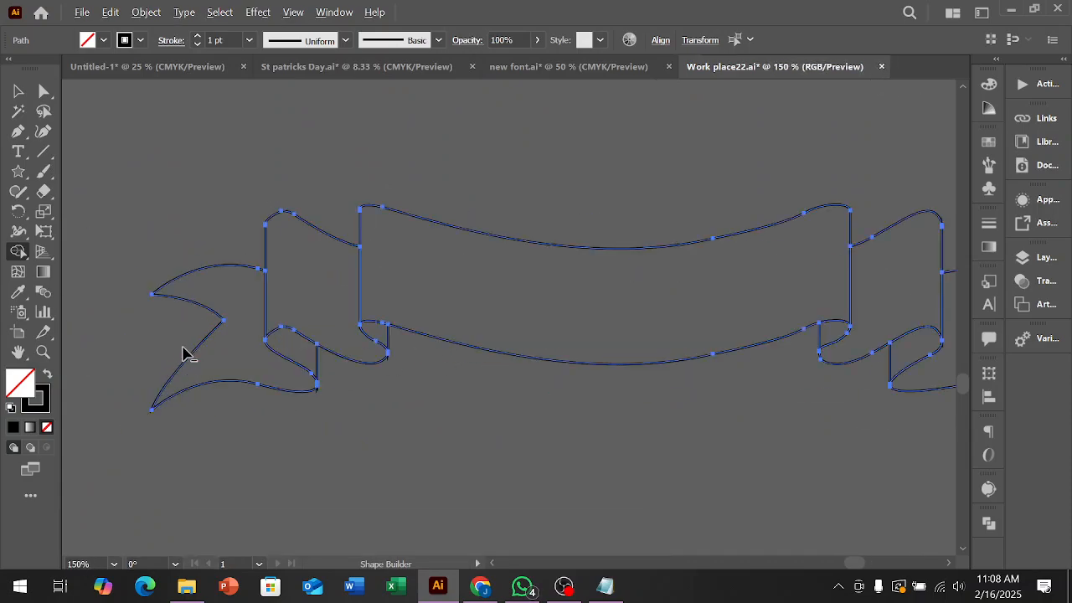
Examine the lower corners of both folds up close, where the underside areas meet the band and tail outlines.
{"action": "scroll", "coordinate": [301, 393], "scroll_direction": "up", "scroll_amount": 6}
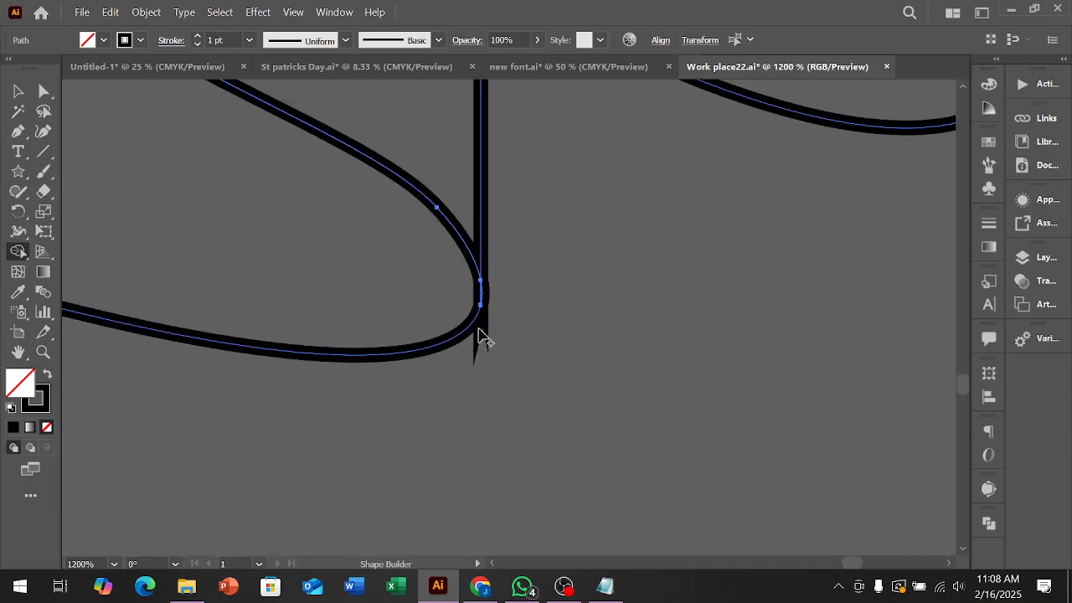
{"action": "scroll", "coordinate": [502, 302], "scroll_direction": "up", "scroll_amount": 5}
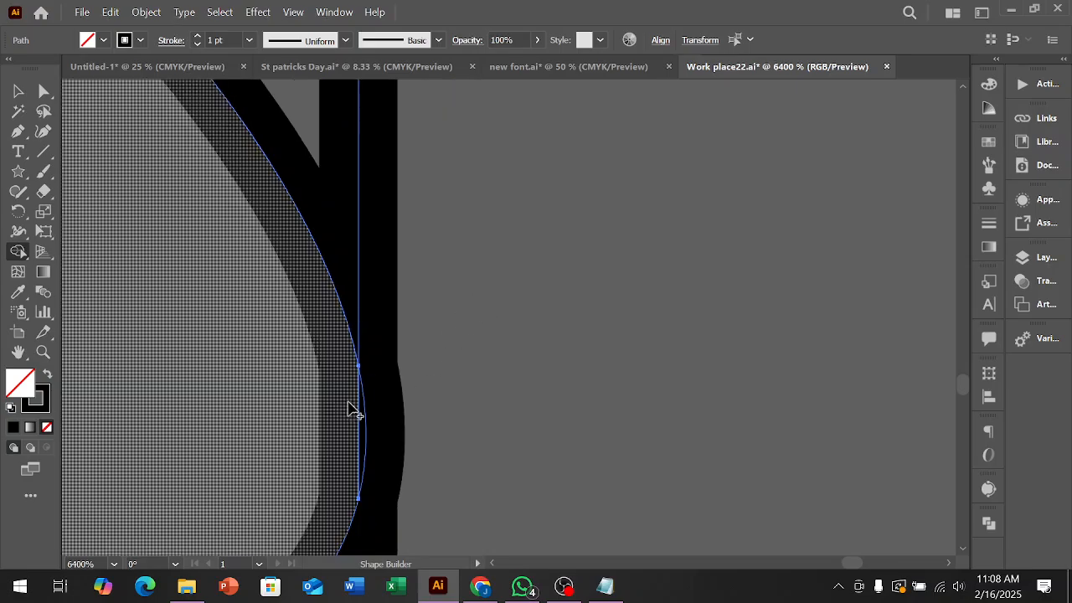
{"action": "scroll", "coordinate": [362, 426], "scroll_direction": "down", "scroll_amount": 3}
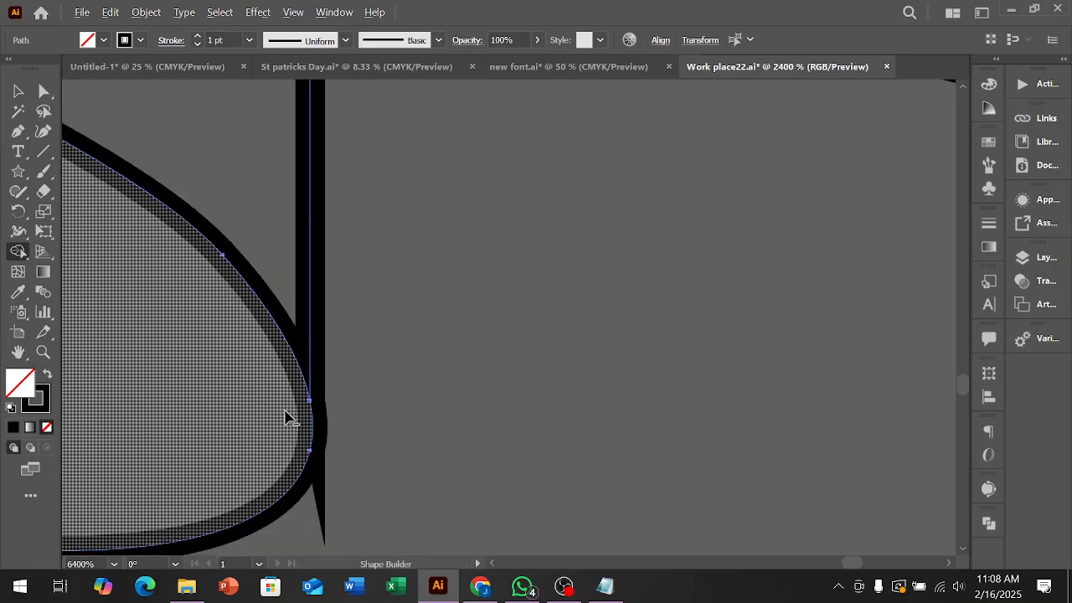
{"action": "scroll", "coordinate": [325, 485], "scroll_direction": "down", "scroll_amount": 4}
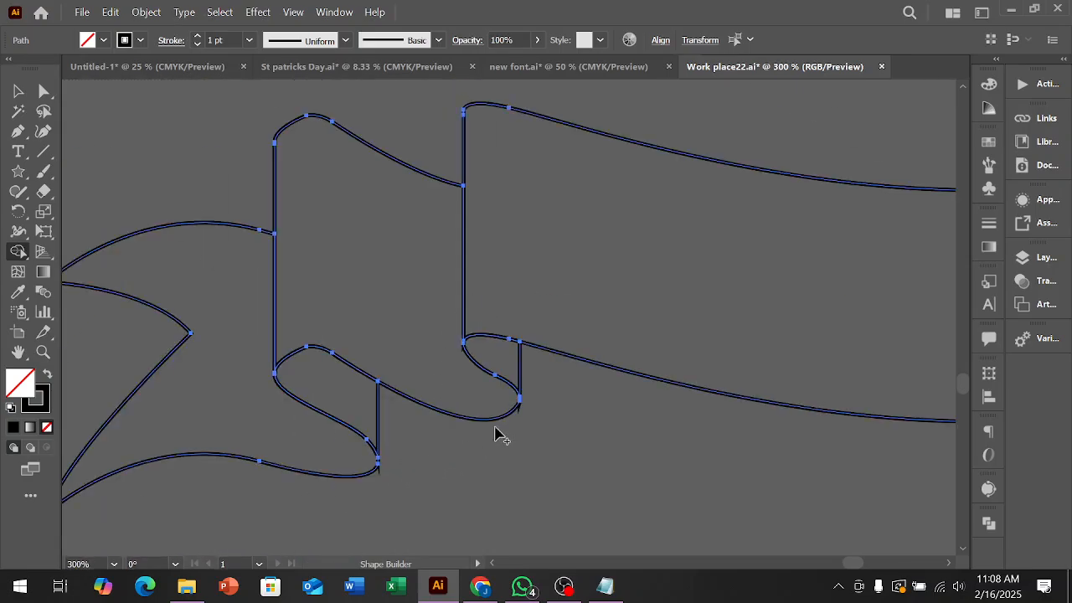
{"action": "scroll", "coordinate": [514, 407], "scroll_direction": "up", "scroll_amount": 4}
{"action": "scroll", "coordinate": [552, 448], "scroll_direction": "up", "scroll_amount": 3}
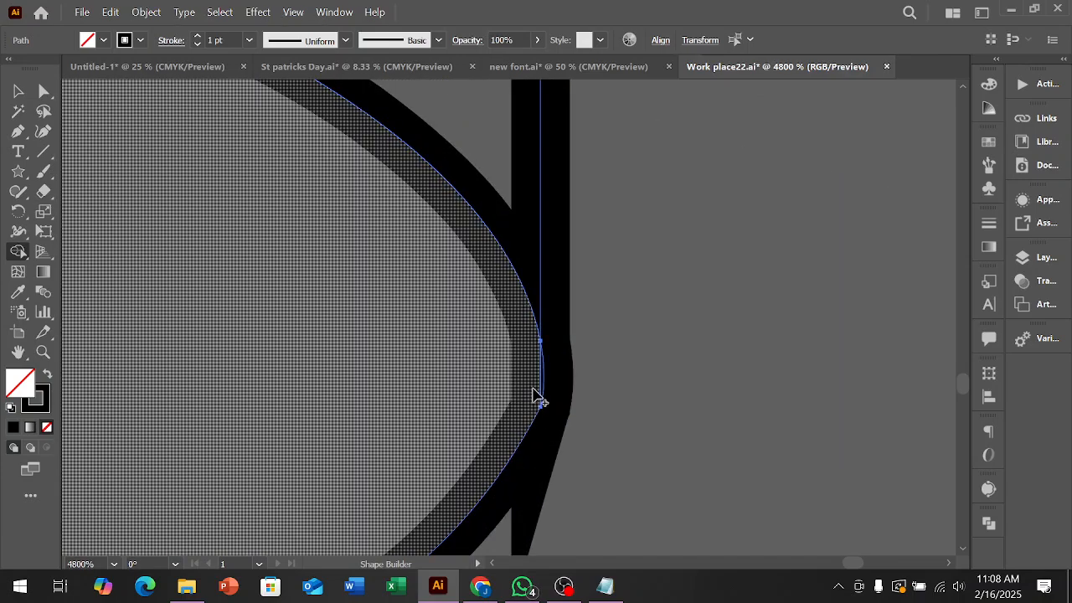
{"action": "scroll", "coordinate": [531, 418], "scroll_direction": "up", "scroll_amount": 3}
{"action": "scroll", "coordinate": [260, 440], "scroll_direction": "down", "scroll_amount": 10}
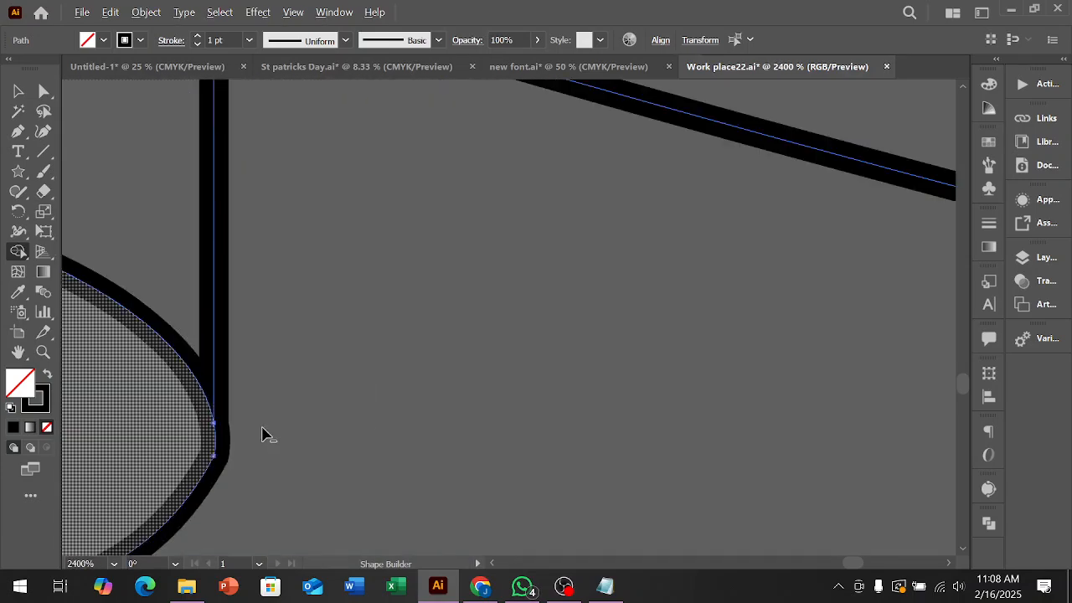
{"action": "scroll", "coordinate": [678, 452], "scroll_direction": "up", "scroll_amount": 2}
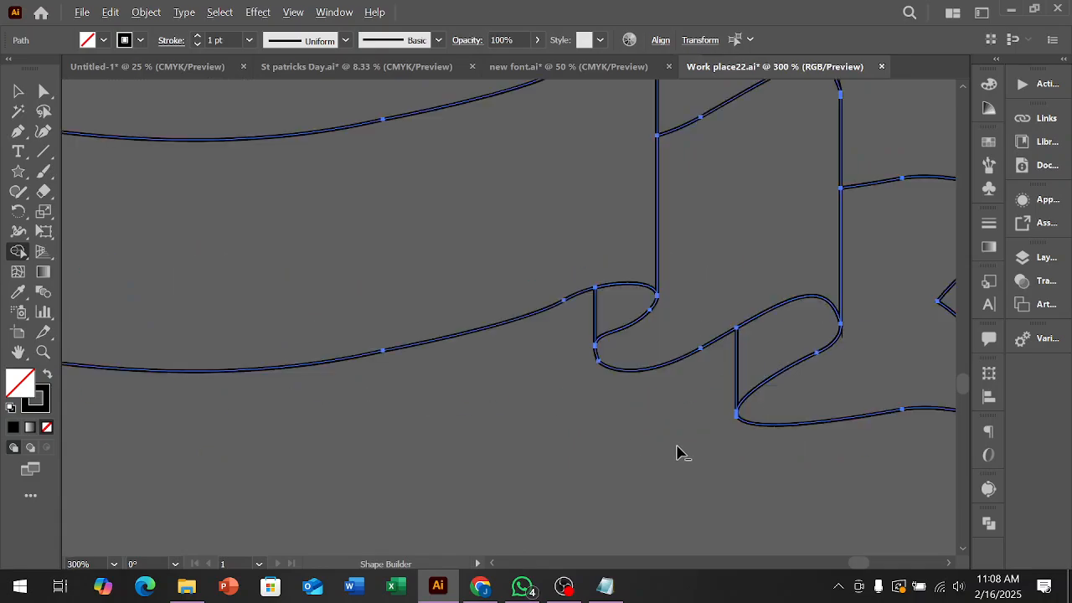
{"action": "scroll", "coordinate": [682, 450], "scroll_direction": "down", "scroll_amount": 4}
{"action": "scroll", "coordinate": [430, 443], "scroll_direction": "up", "scroll_amount": 2}
{"action": "scroll", "coordinate": [430, 443], "scroll_direction": "down", "scroll_amount": 1}
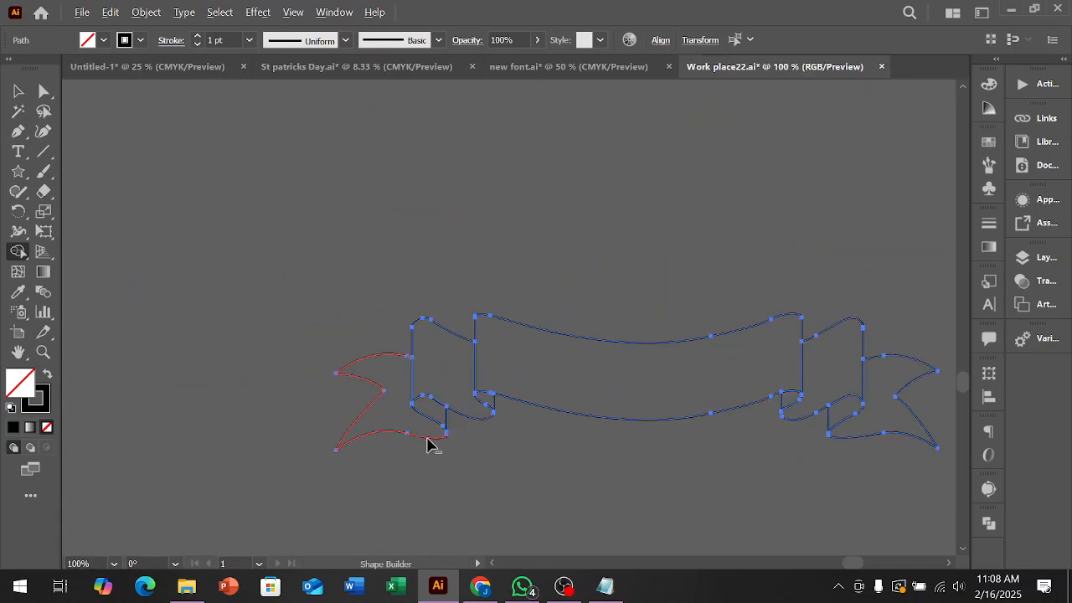
{"action": "scroll", "coordinate": [434, 399], "scroll_direction": "up", "scroll_amount": 1}
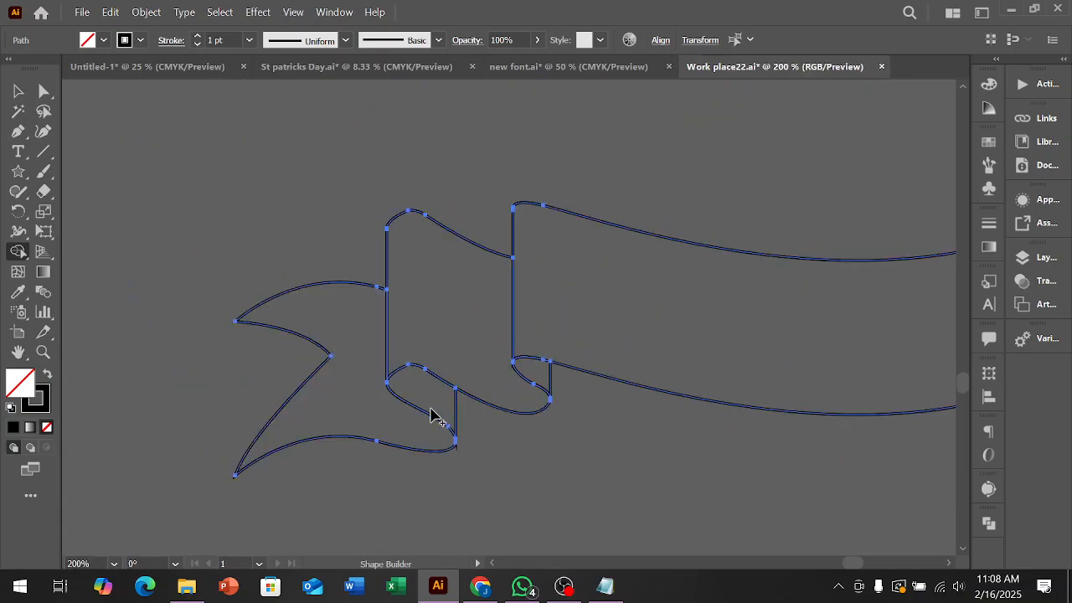
Form the right fold's underside, the right tail and the main band as separate shapes with Shape Builder, and deselect everything.
{"action": "left_click_drag", "start_coordinate": [428, 407], "coordinate": [502, 303]}
{"action": "scroll", "coordinate": [262, 358], "scroll_direction": "down", "scroll_amount": 1}
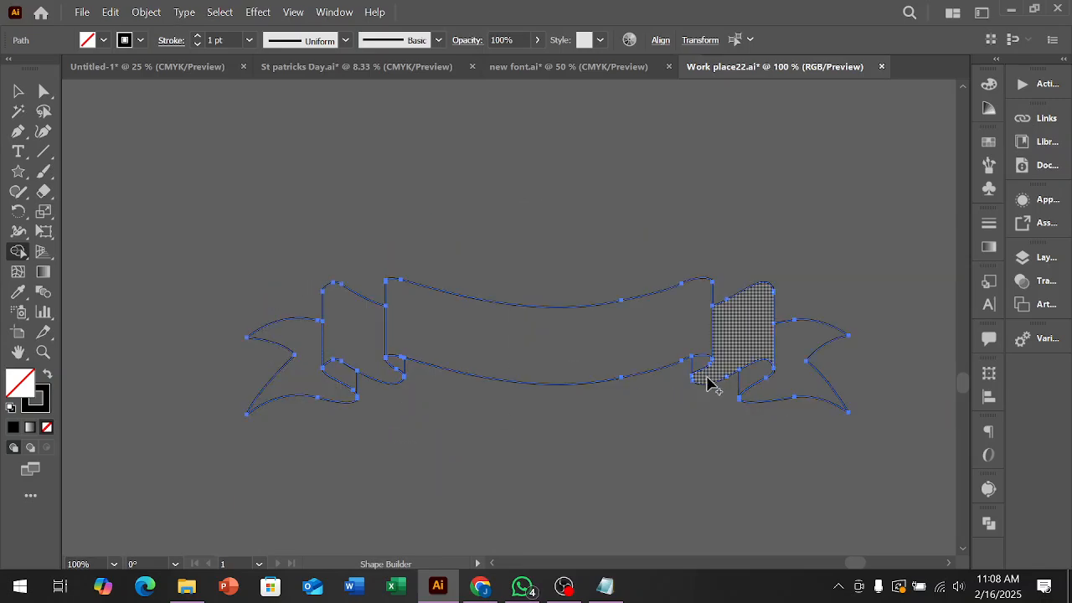
{"action": "left_click", "coordinate": [748, 380]}
{"action": "left_click", "coordinate": [798, 386]}
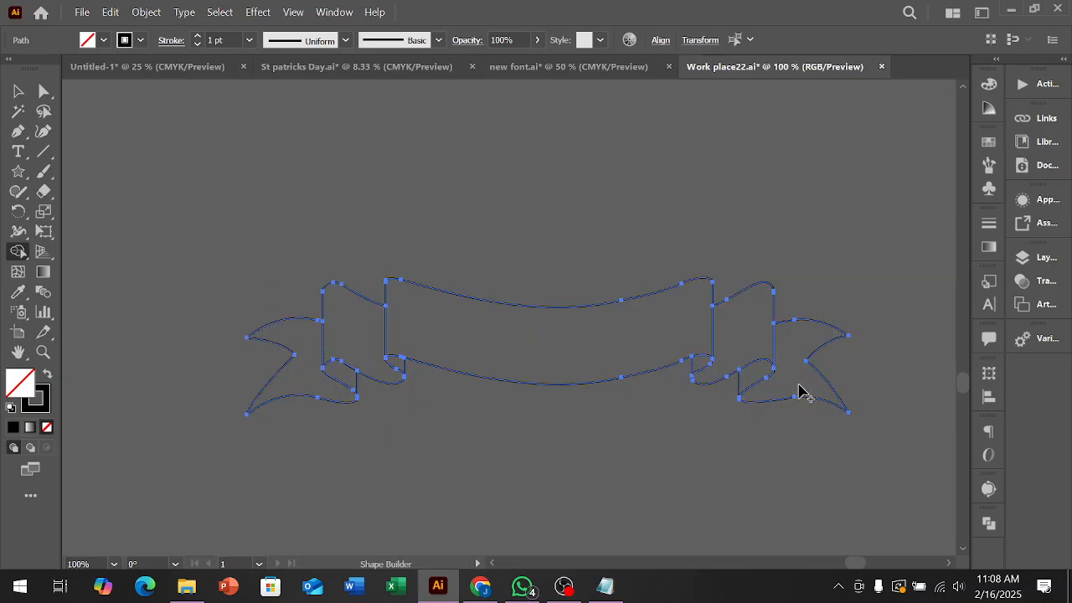
{"action": "left_click", "coordinate": [455, 330]}
{"action": "left_click", "coordinate": [18, 90]}
{"action": "left_click", "coordinate": [273, 186]}
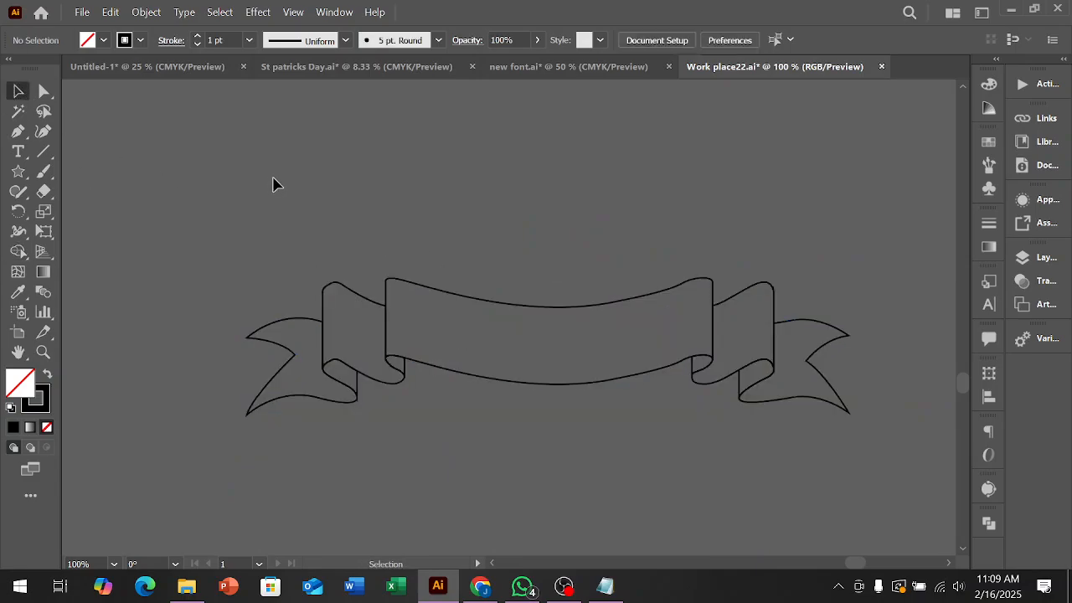
Review the finished banner outline and its main band shape against the reference ribbons.
{"action": "scroll", "coordinate": [238, 149], "scroll_direction": "down", "scroll_amount": 2}
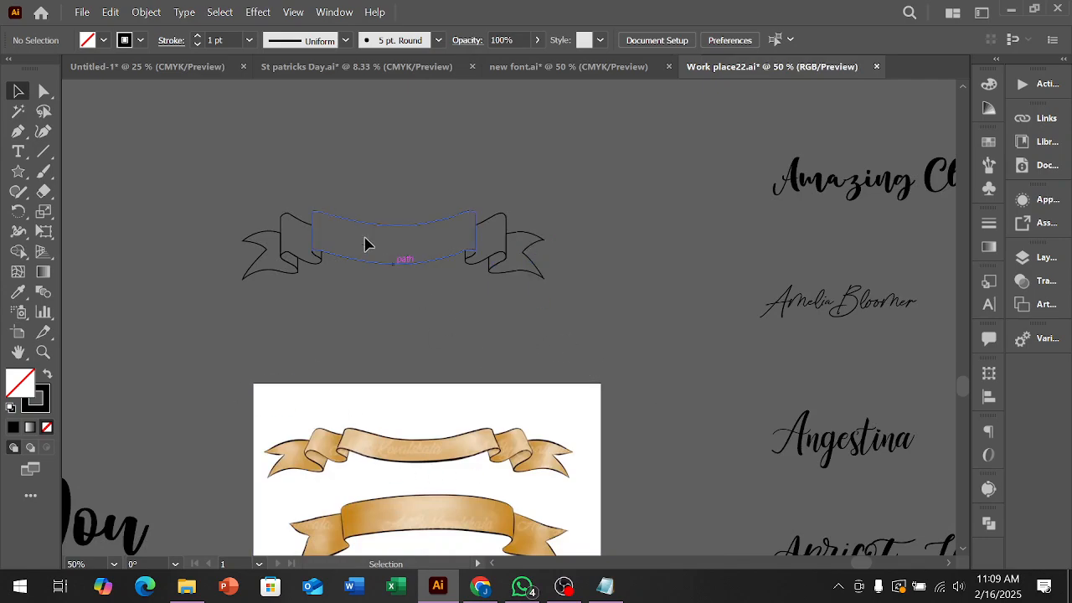
{"action": "scroll", "coordinate": [338, 238], "scroll_direction": "up", "scroll_amount": 2}
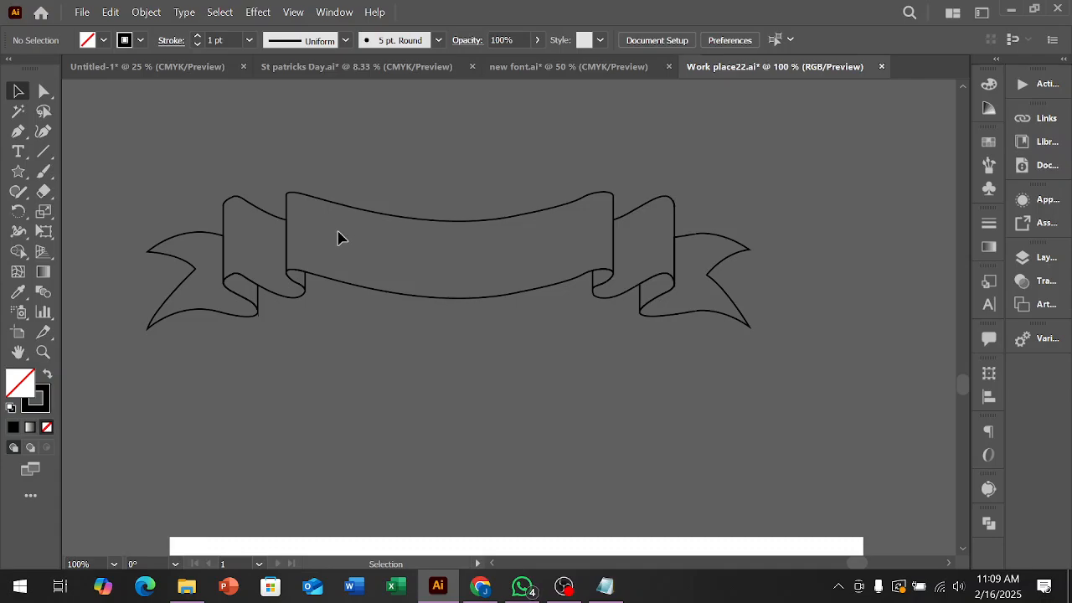
{"action": "scroll", "coordinate": [343, 230], "scroll_direction": "down", "scroll_amount": 2}
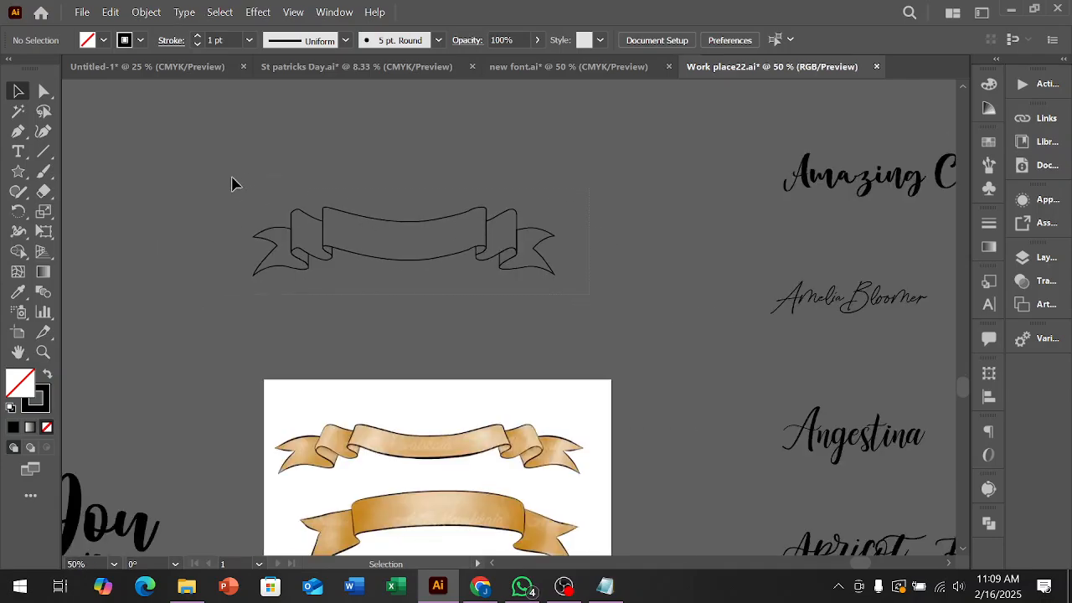
{"action": "key", "text": "ctrl+a"}
{"action": "scroll", "coordinate": [250, 213], "scroll_direction": "up", "scroll_amount": 2}
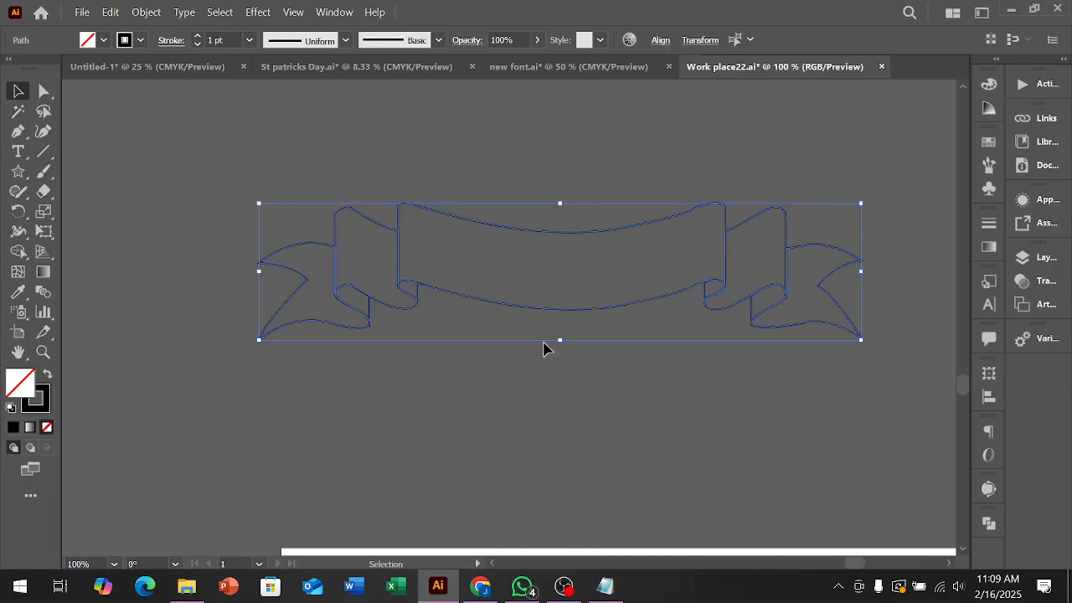
{"action": "scroll", "coordinate": [502, 272], "scroll_direction": "up", "scroll_amount": 3}
{"action": "scroll", "coordinate": [581, 304], "scroll_direction": "down", "scroll_amount": 1}
{"action": "scroll", "coordinate": [457, 285], "scroll_direction": "down", "scroll_amount": 2}
{"action": "left_click", "coordinate": [469, 352]}
{"action": "scroll", "coordinate": [502, 318], "scroll_direction": "up", "scroll_amount": 1}
{"action": "left_click", "coordinate": [467, 298]}
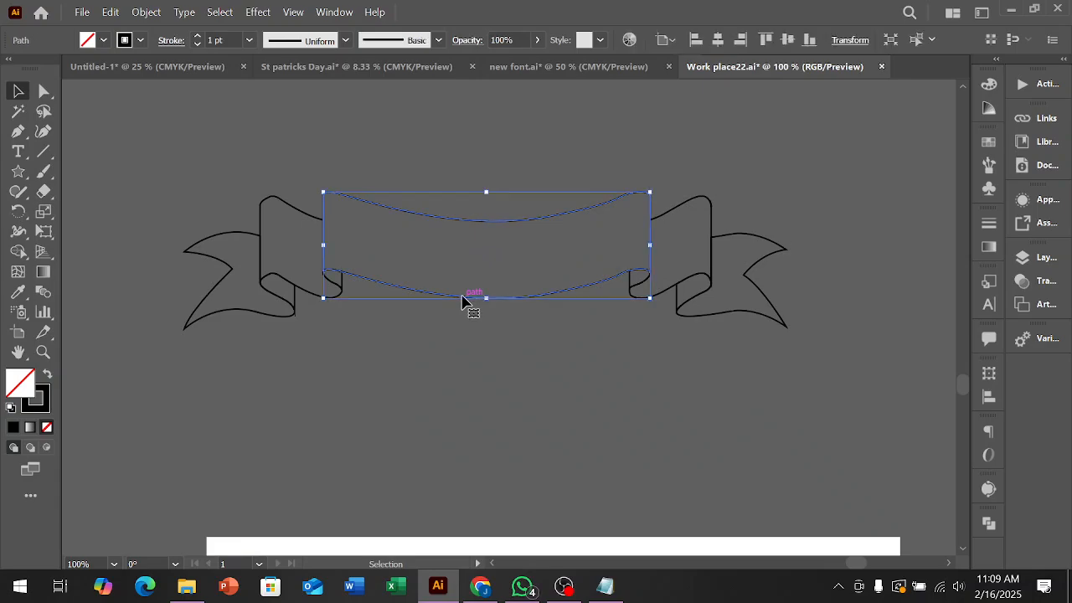
{"action": "left_click", "coordinate": [538, 151]}
{"action": "scroll", "coordinate": [542, 157], "scroll_direction": "down", "scroll_amount": 2}
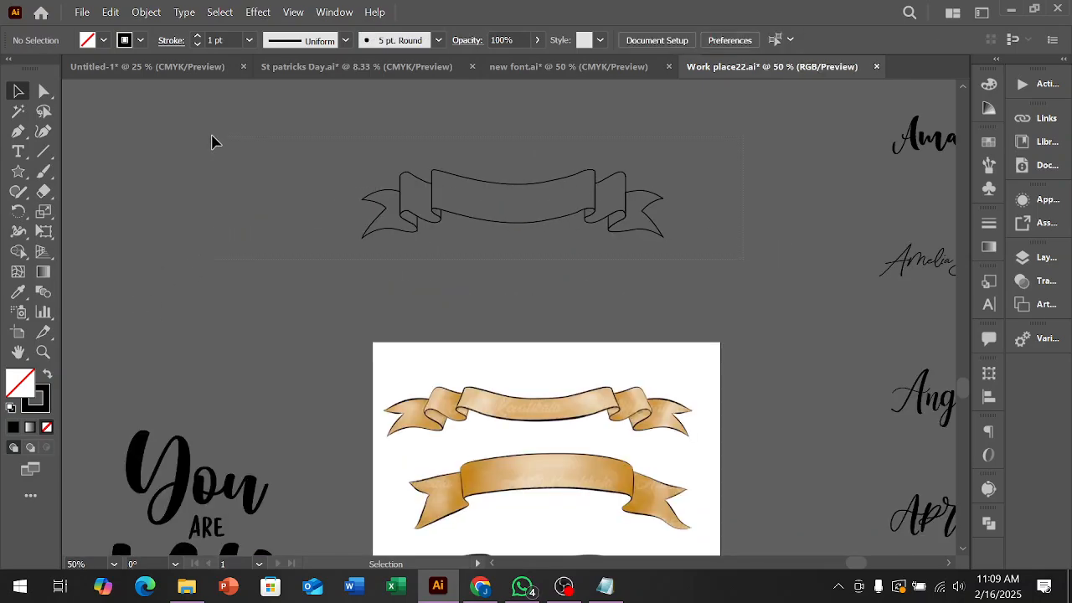
Place the ribbon banner close beside the green "You Are My Lucky Charm" reference image.
{"action": "left_click", "coordinate": [450, 224]}
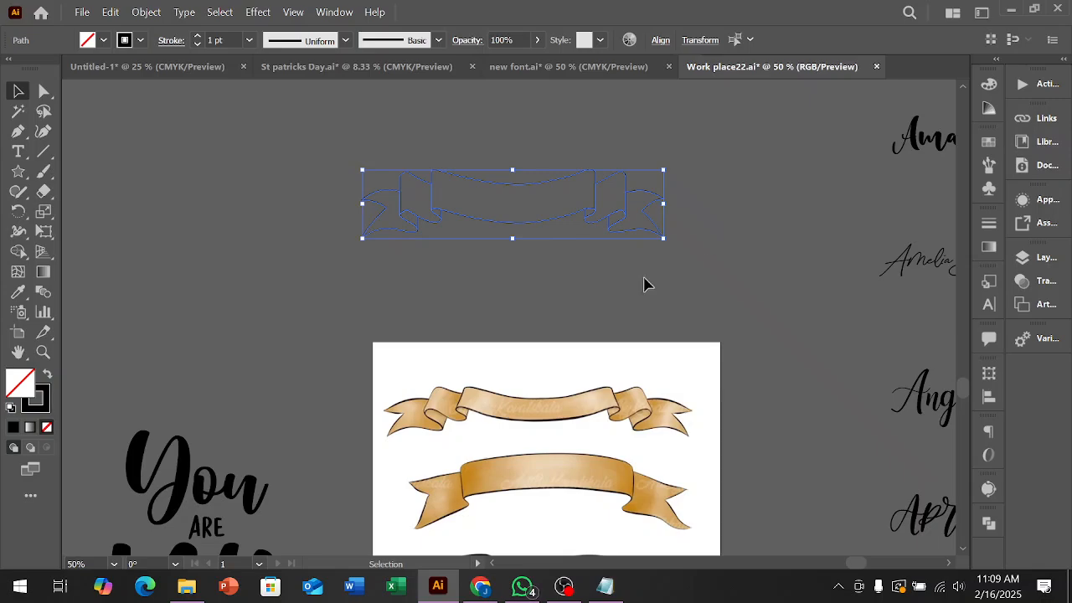
{"action": "scroll", "coordinate": [620, 272], "scroll_direction": "down", "scroll_amount": 3}
{"action": "left_click_drag", "start_coordinate": [197, 387], "coordinate": [358, 261]}
{"action": "scroll", "coordinate": [617, 251], "scroll_direction": "up", "scroll_amount": 2}
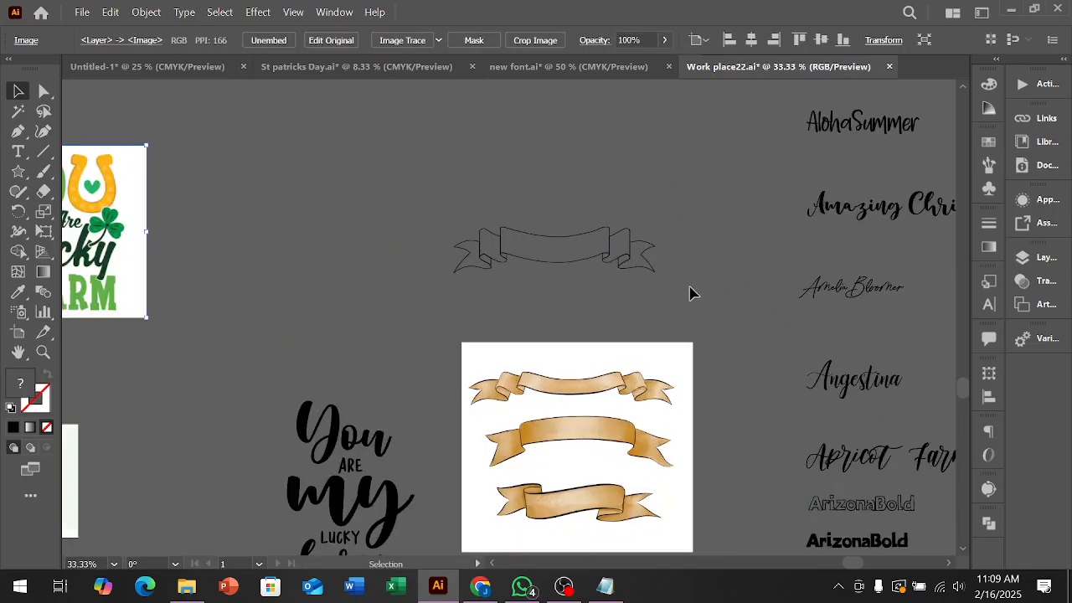
{"action": "left_click", "coordinate": [494, 254]}
{"action": "left_click_drag", "start_coordinate": [497, 258], "coordinate": [236, 279]}
{"action": "scroll", "coordinate": [460, 179], "scroll_direction": "left", "scroll_amount": 5}
{"action": "left_click", "coordinate": [519, 183]}
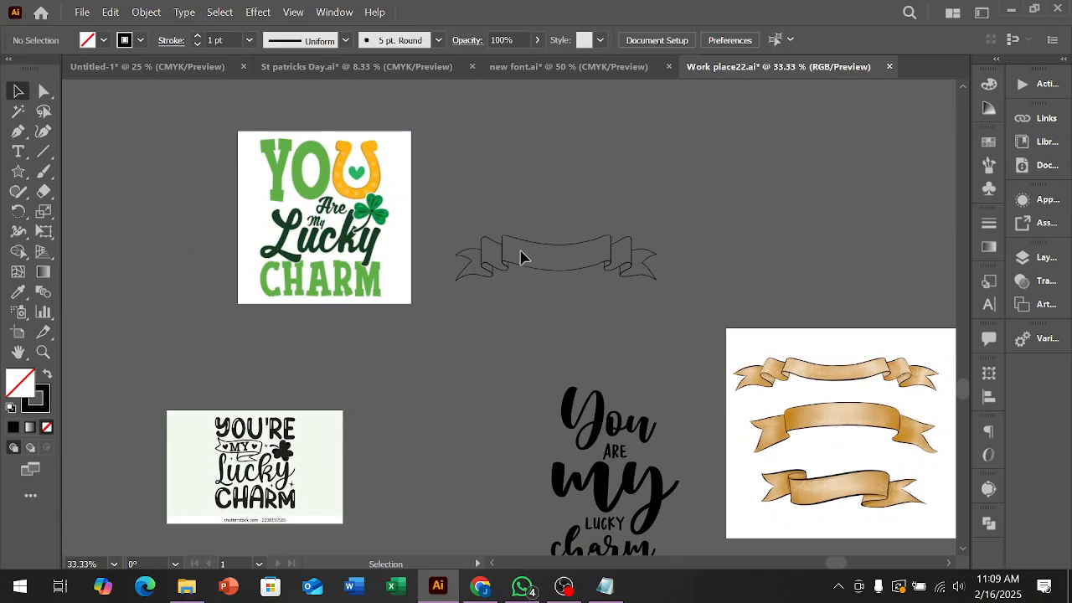
Fill the main band with the light green sampled from the "CHARM" lettering.
{"action": "scroll", "coordinate": [530, 271], "scroll_direction": "up", "scroll_amount": 2}
{"action": "left_click", "coordinate": [531, 270]}
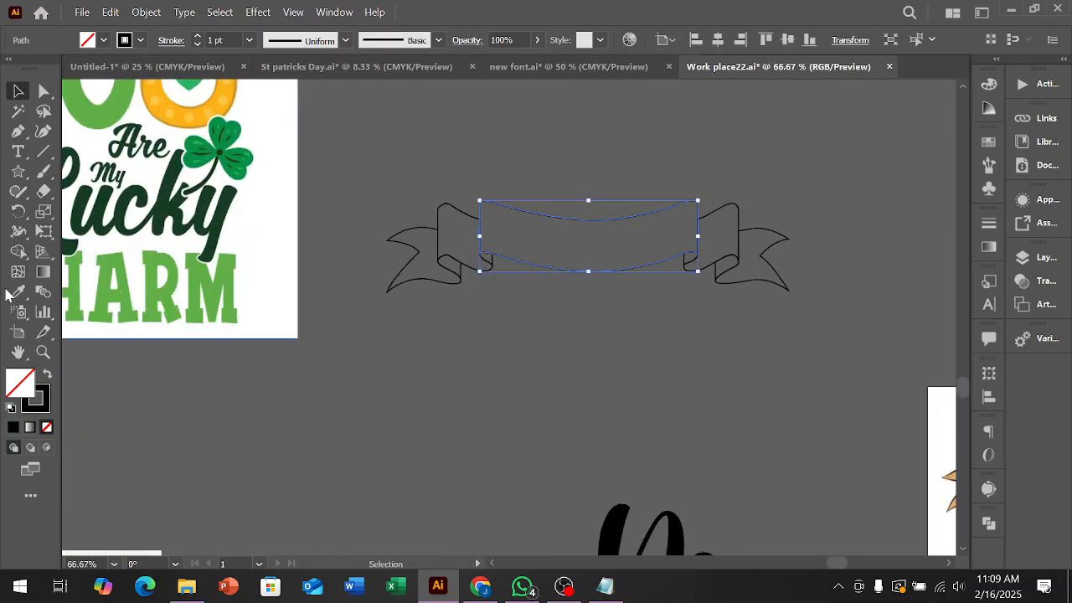
{"action": "left_click", "coordinate": [18, 291]}
{"action": "left_click", "coordinate": [109, 273]}
{"action": "left_click", "coordinate": [17, 92]}
{"action": "scroll", "coordinate": [505, 290], "scroll_direction": "up", "scroll_amount": 2}
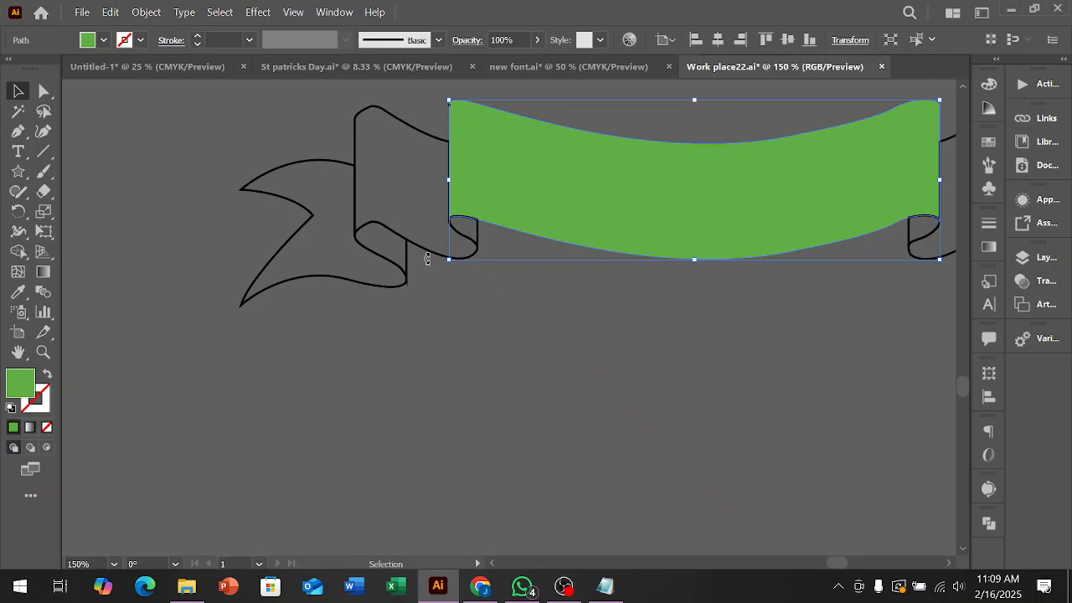
Fill both folds and both tails with the main band's light green, replacing their black outlines.
{"action": "left_click", "coordinate": [425, 255]}
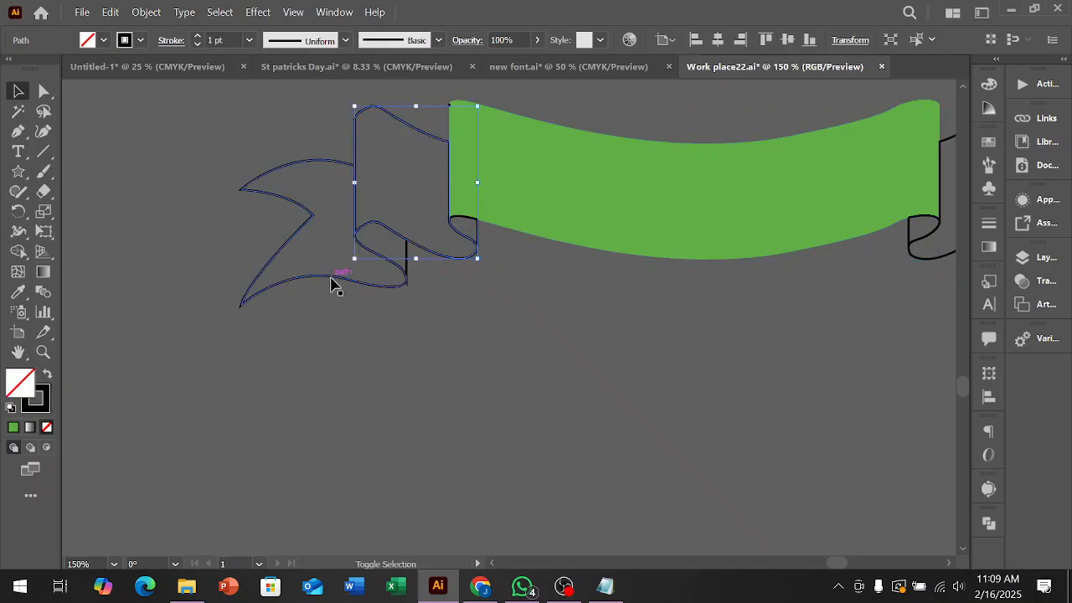
{"action": "left_click", "coordinate": [330, 282], "text": "shift"}
{"action": "scroll", "coordinate": [184, 284], "scroll_direction": "down", "scroll_amount": 2}
{"action": "scroll", "coordinate": [653, 266], "scroll_direction": "up", "scroll_amount": 2}
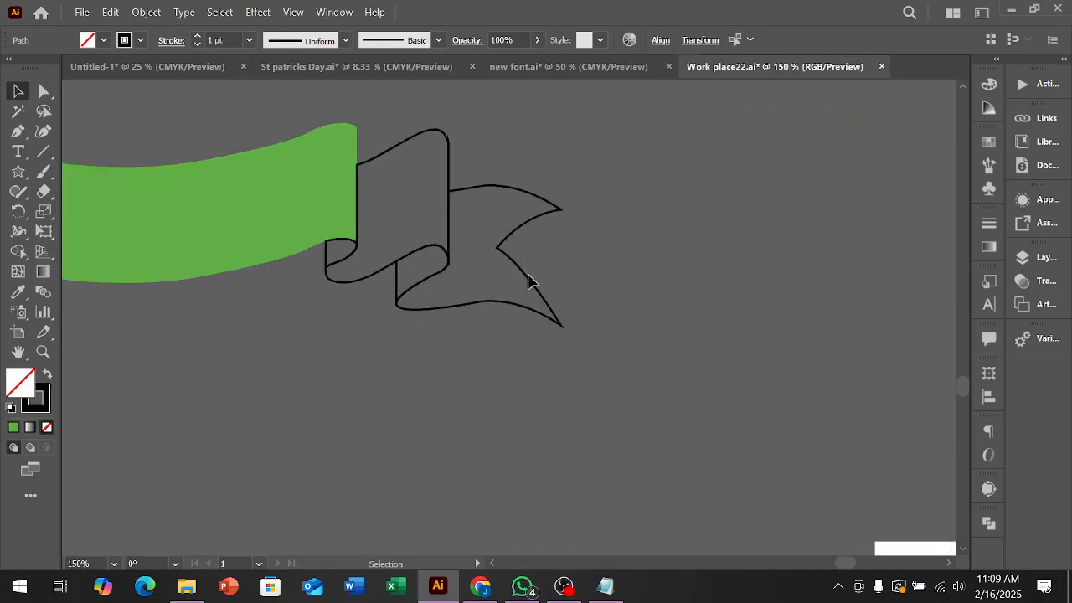
{"action": "left_click", "coordinate": [527, 281], "text": "shift"}
{"action": "left_click", "coordinate": [406, 148], "text": "shift"}
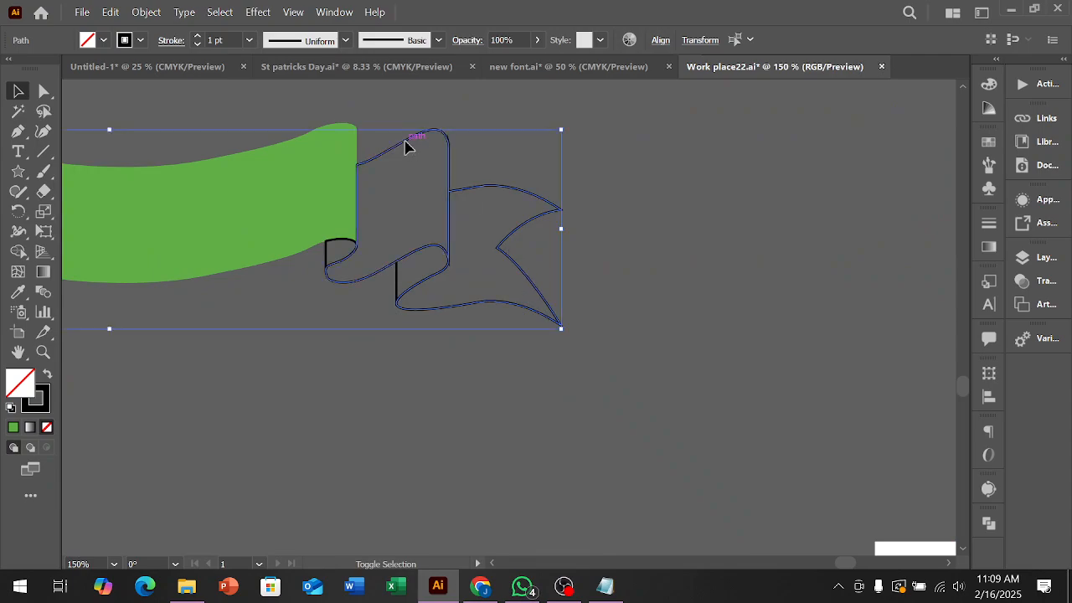
{"action": "left_click", "coordinate": [19, 291]}
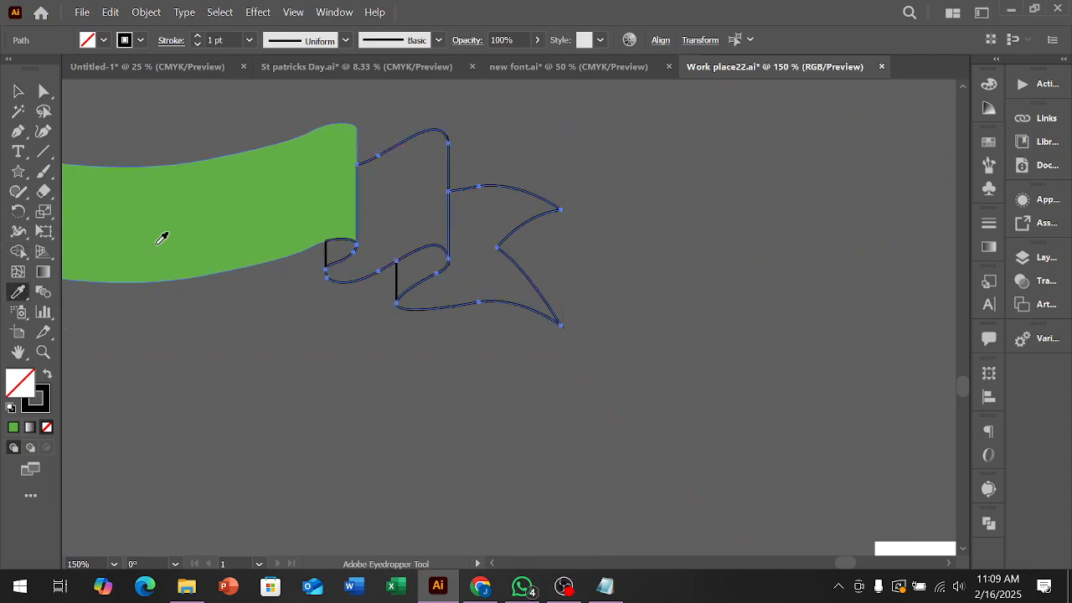
{"action": "left_click", "coordinate": [159, 241]}
{"action": "left_click", "coordinate": [18, 90]}
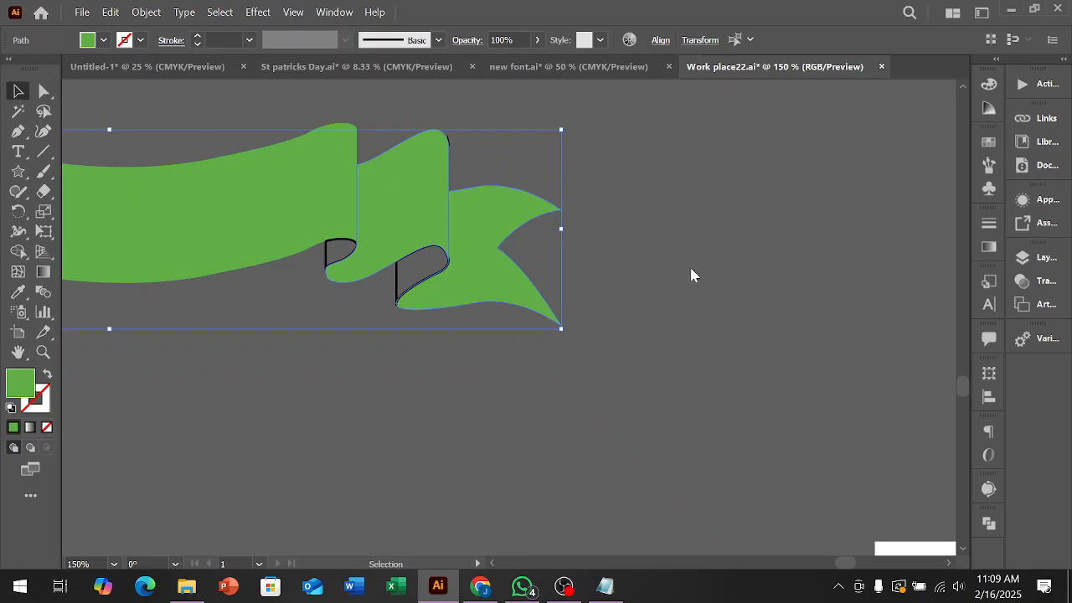
{"action": "scroll", "coordinate": [691, 274], "scroll_direction": "down", "scroll_amount": 2, "text": "alt"}
{"action": "left_click", "coordinate": [692, 275]}
{"action": "scroll", "coordinate": [505, 296], "scroll_direction": "up", "scroll_amount": 1, "text": "alt"}
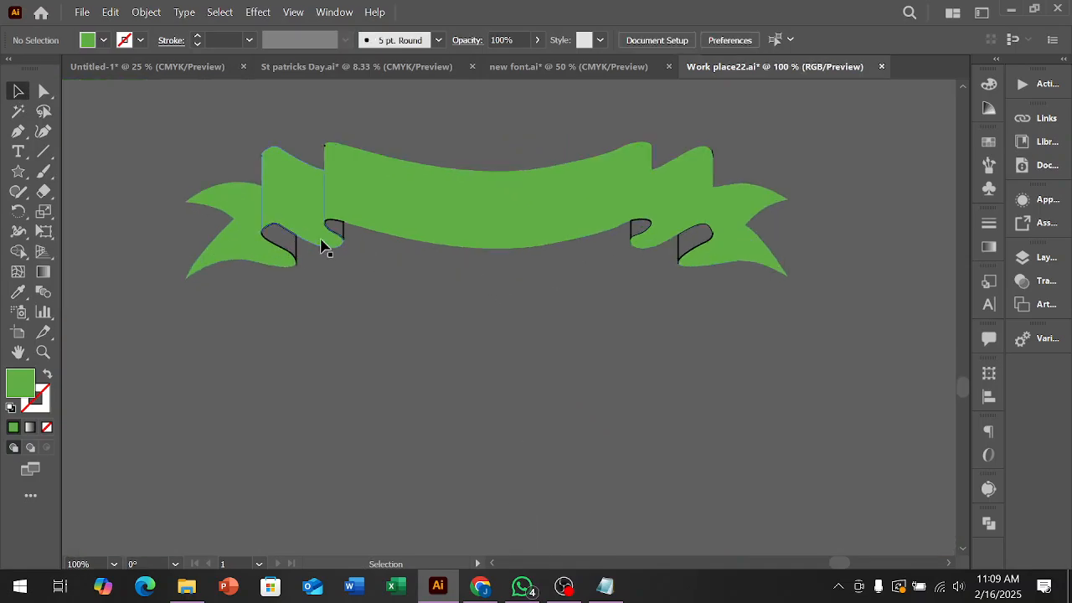
Fill the four underside areas of the folds with the dark green sampled from the "Lucky" lettering.
{"action": "scroll", "coordinate": [325, 244], "scroll_direction": "up", "scroll_amount": 2, "text": "alt"}
{"action": "left_click", "coordinate": [268, 268]}
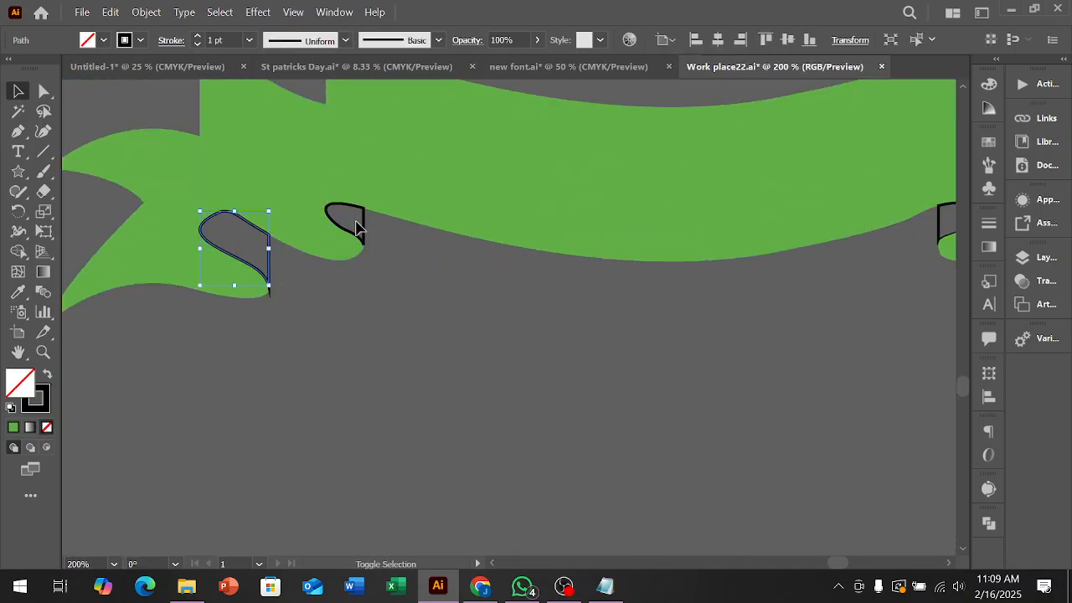
{"action": "left_click", "coordinate": [362, 226], "text": "shift"}
{"action": "scroll", "coordinate": [362, 226], "scroll_direction": "down", "scroll_amount": 2, "text": "alt"}
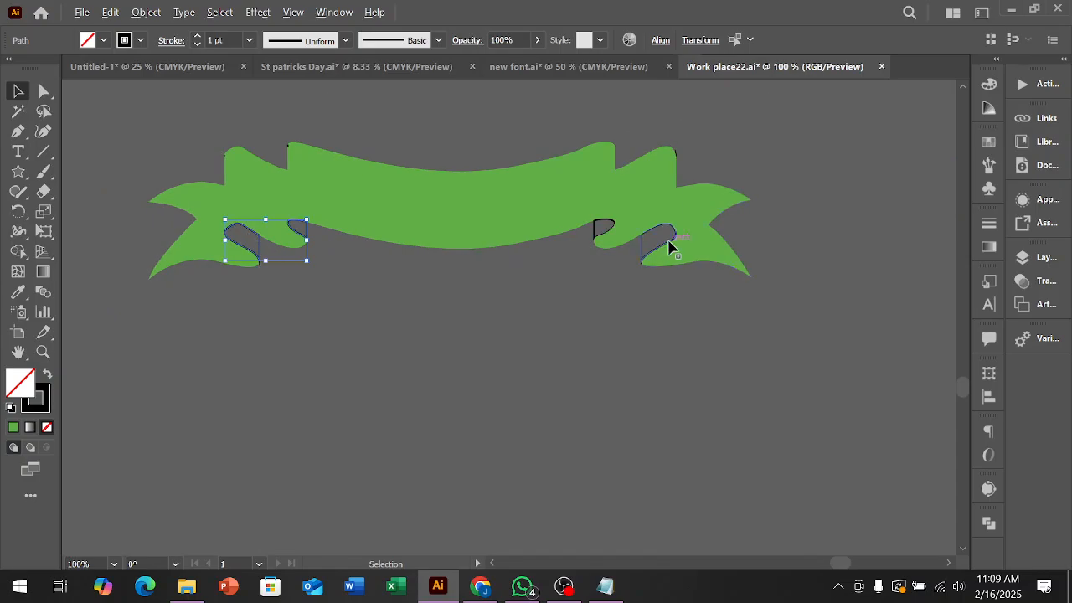
{"action": "scroll", "coordinate": [672, 245], "scroll_direction": "up", "scroll_amount": 2, "text": "alt"}
{"action": "left_click", "coordinate": [522, 223], "text": "shift"}
{"action": "left_click", "coordinate": [615, 260], "text": "shift"}
{"action": "scroll", "coordinate": [611, 255], "scroll_direction": "down", "scroll_amount": 3, "text": "alt"}
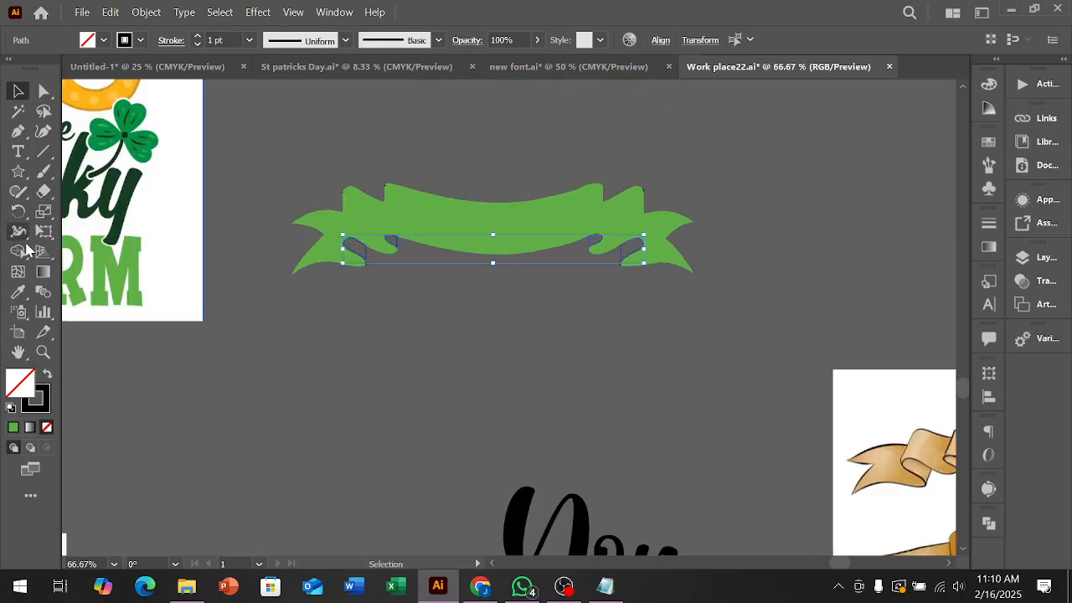
{"action": "left_click", "coordinate": [17, 291]}
{"action": "left_click", "coordinate": [131, 116]}
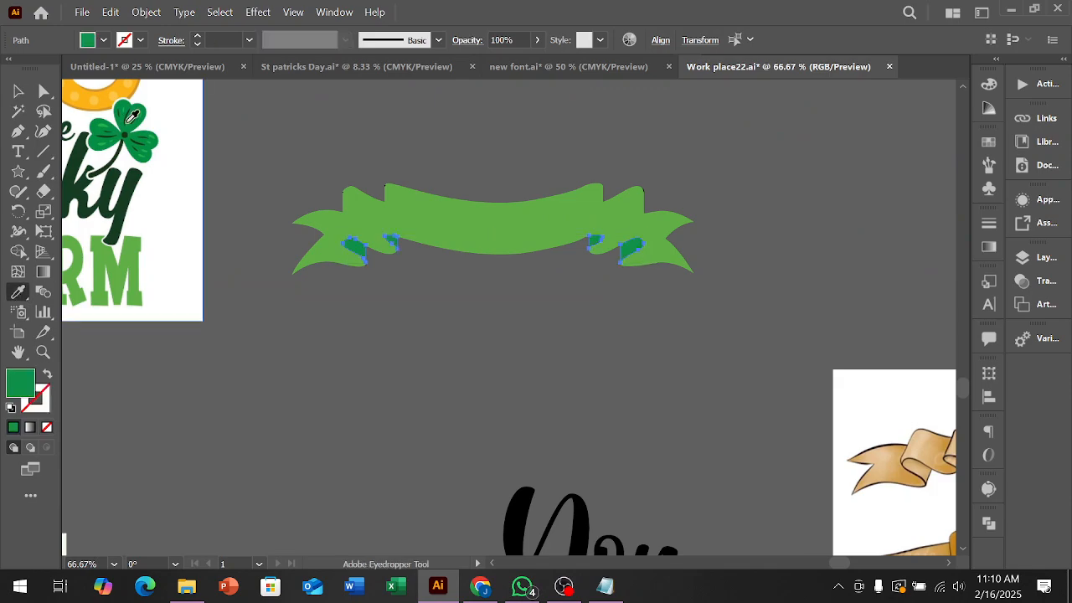
{"action": "left_click", "coordinate": [141, 174]}
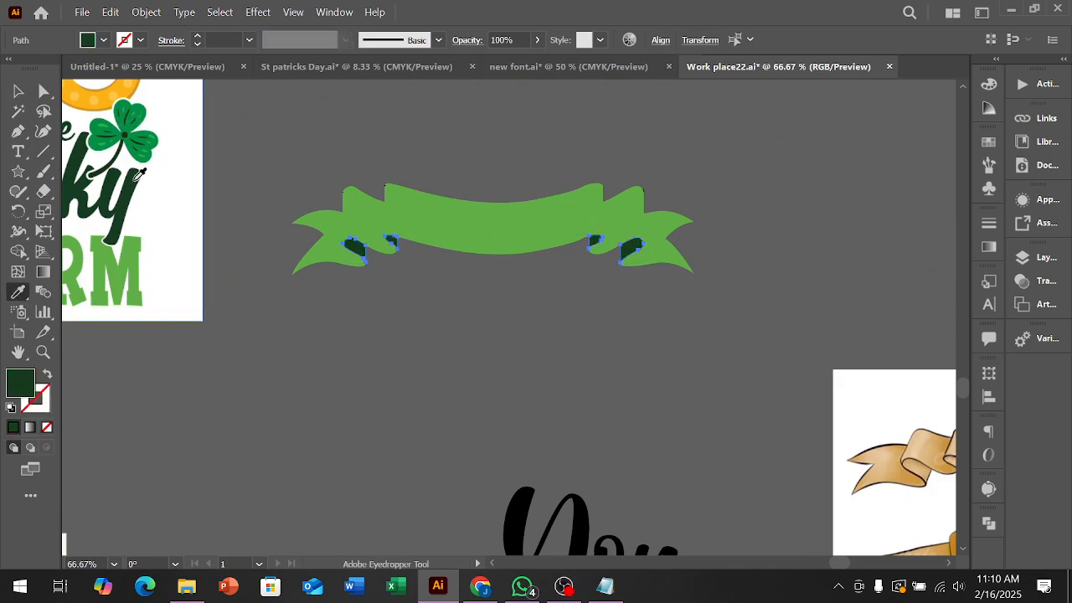
{"action": "scroll", "coordinate": [556, 245], "scroll_direction": "up", "scroll_amount": 3}
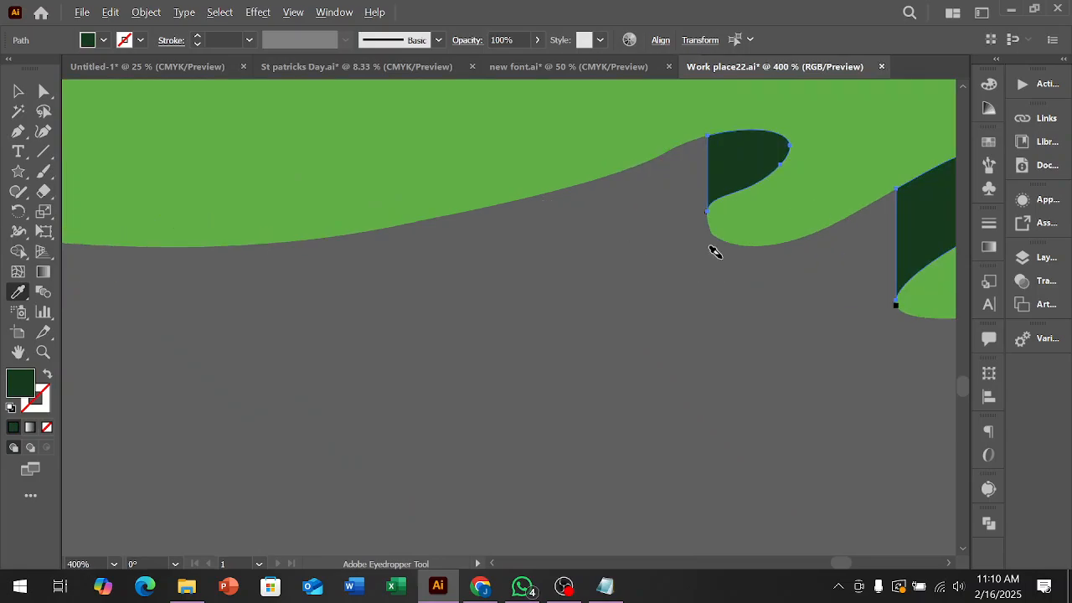
Refill the four underside areas of the folds with the medium green sampled from the shamrock in the reference image.
{"action": "scroll", "coordinate": [710, 246], "scroll_direction": "down", "scroll_amount": 6}
{"action": "scroll", "coordinate": [279, 206], "scroll_direction": "up", "scroll_amount": 1}
{"action": "scroll", "coordinate": [280, 208], "scroll_direction": "up", "scroll_amount": 2}
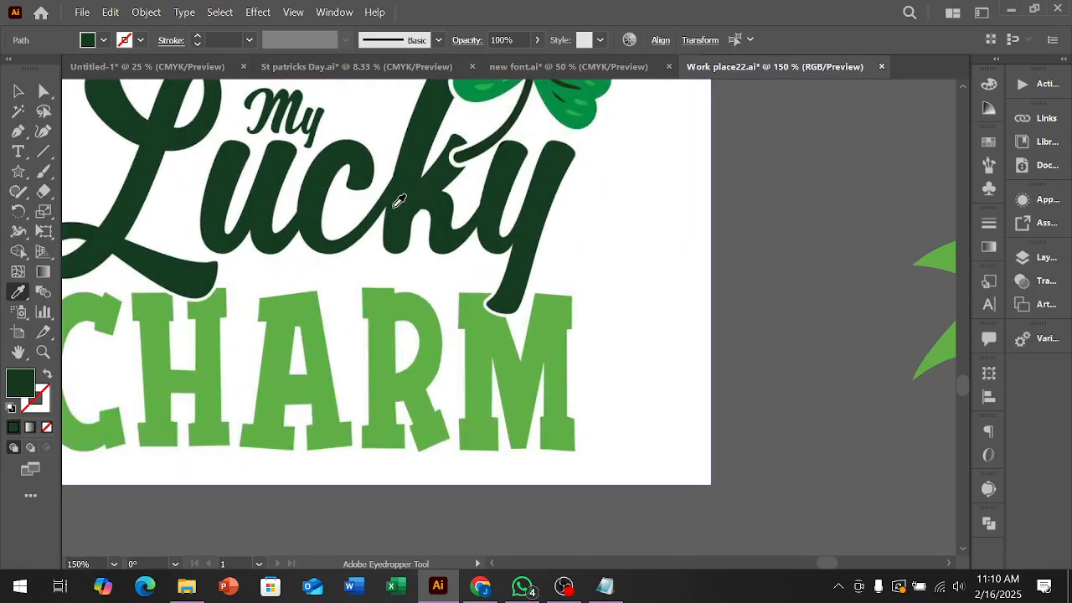
{"action": "left_click", "coordinate": [492, 131]}
{"action": "scroll", "coordinate": [407, 153], "scroll_direction": "down", "scroll_amount": 5}
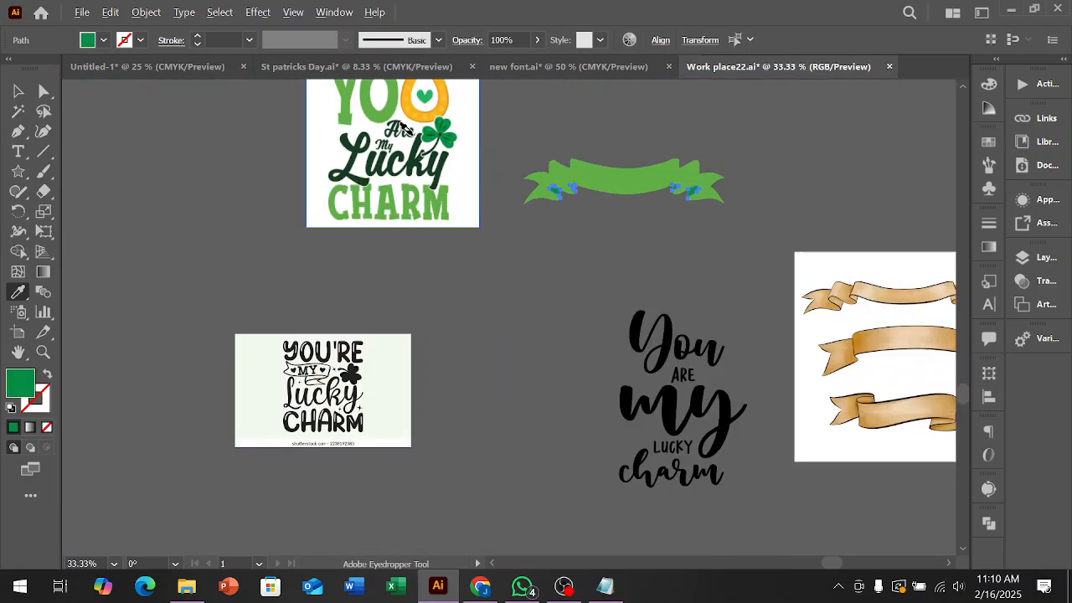
{"action": "key", "text": "v"}
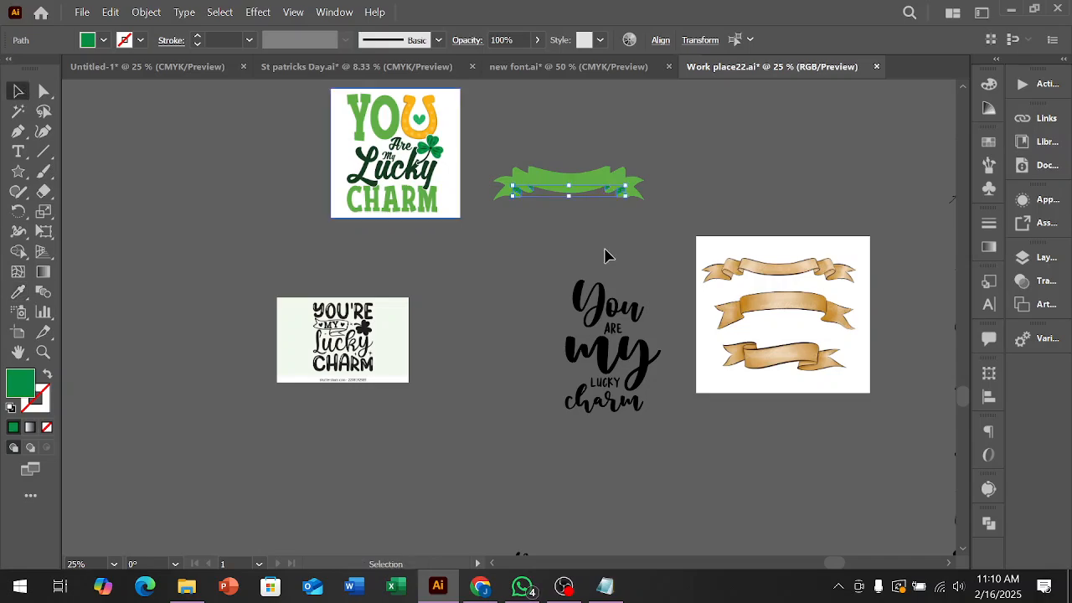
{"action": "left_click", "coordinate": [620, 242]}
Group all the shapes of the ribbon banner.
{"action": "scroll", "coordinate": [645, 163], "scroll_direction": "up", "scroll_amount": 2}
{"action": "scroll", "coordinate": [644, 163], "scroll_direction": "up", "scroll_amount": 1}
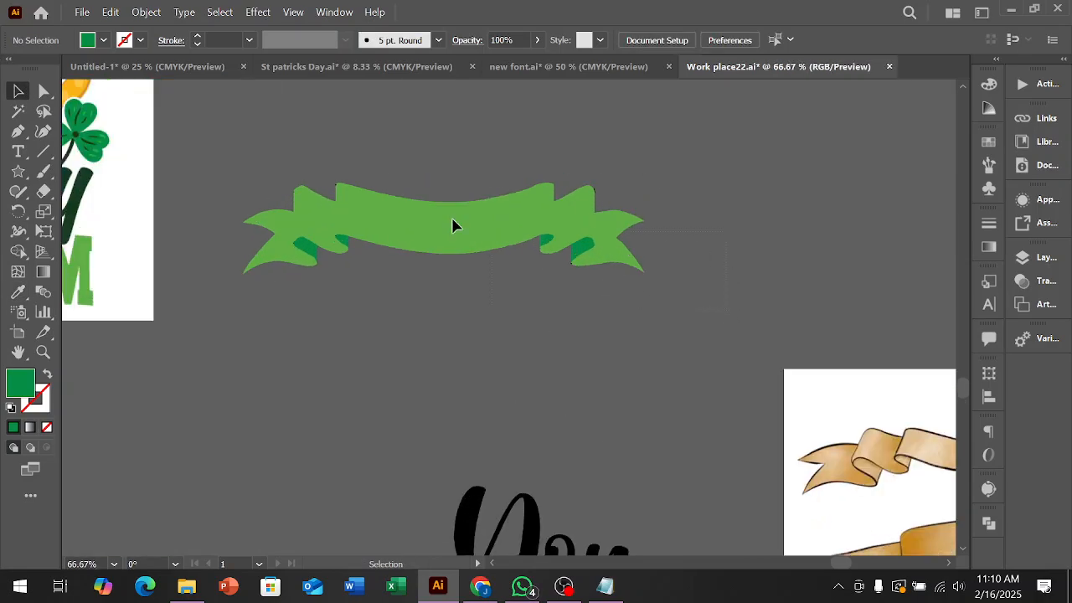
{"action": "key", "text": "ctrl+a"}
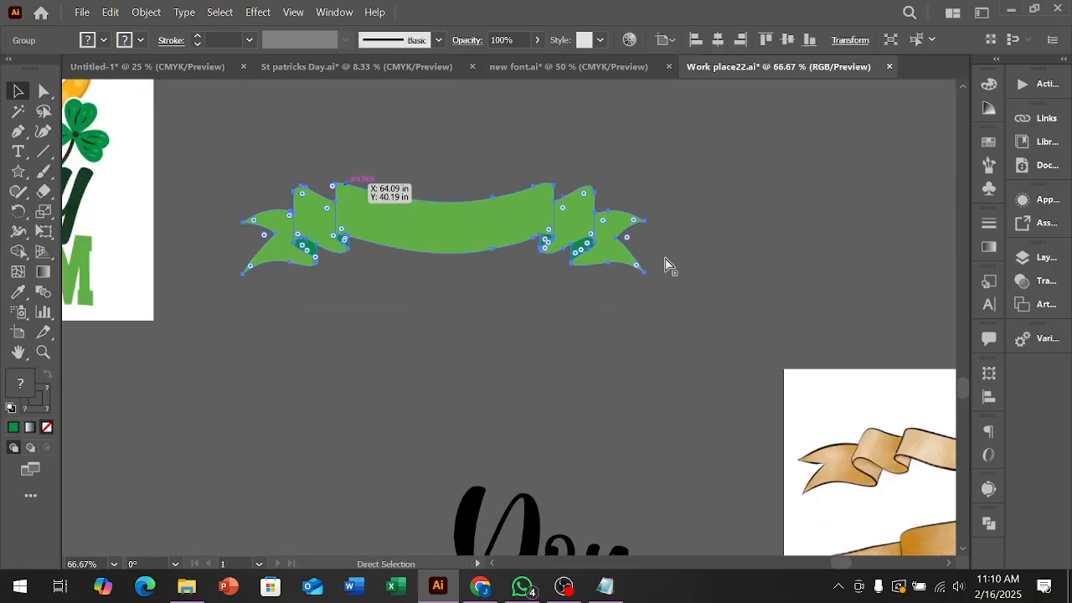
{"action": "left_click", "coordinate": [789, 262]}
{"action": "scroll", "coordinate": [748, 242], "scroll_direction": "down", "scroll_amount": 3}
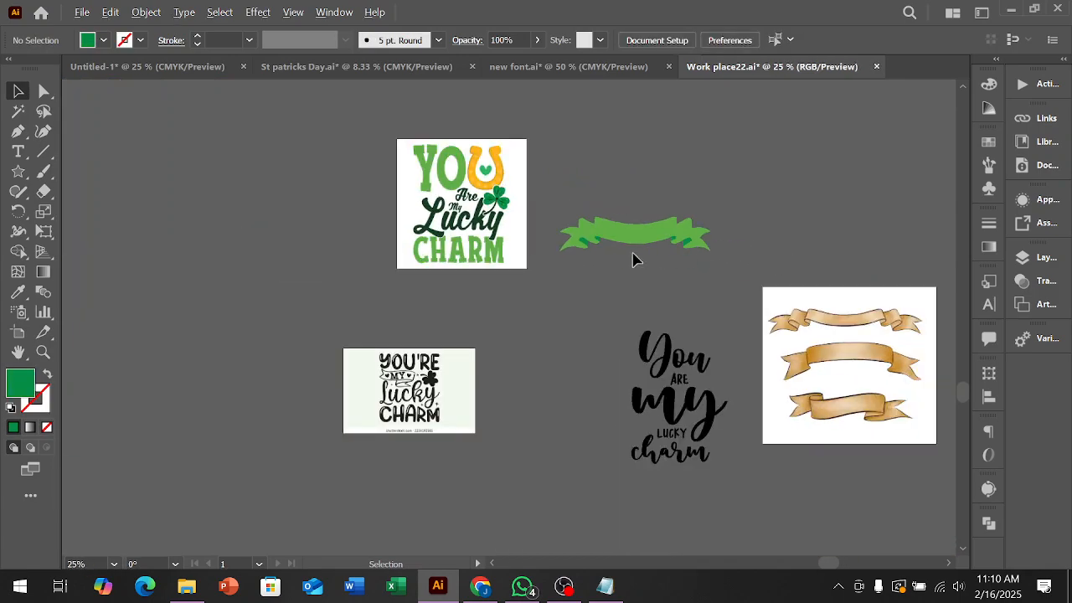
{"action": "scroll", "coordinate": [634, 257], "scroll_direction": "up", "scroll_amount": 1}
{"action": "scroll", "coordinate": [636, 242], "scroll_direction": "up", "scroll_amount": 3}
{"action": "left_click", "coordinate": [625, 220]}
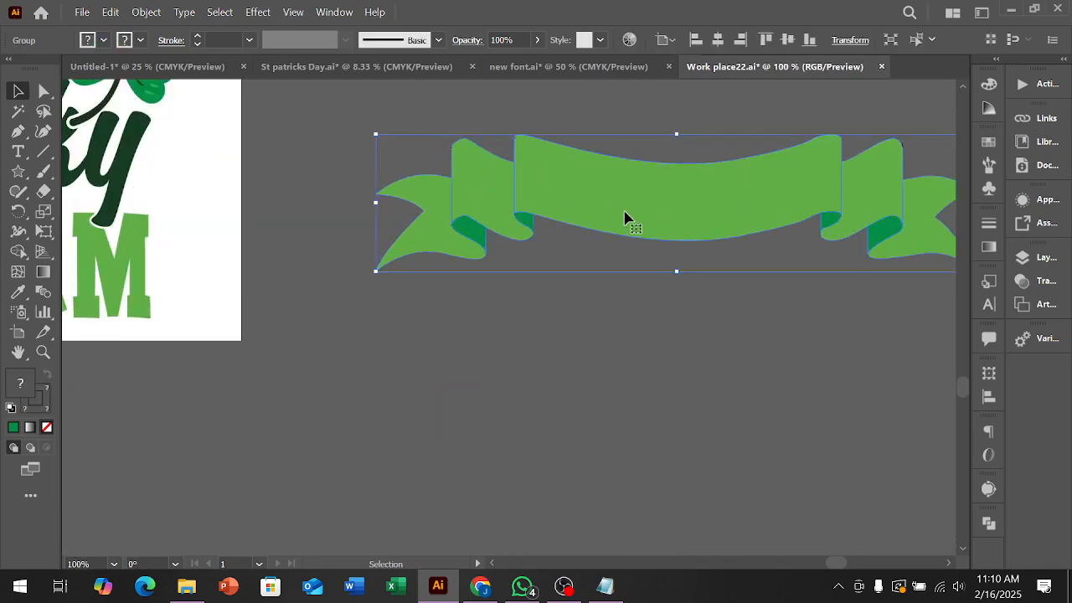
Try to merge the black stroke remnant at the main band's upper-left corner into the band with Shape Builder.
{"action": "scroll", "coordinate": [522, 142], "scroll_direction": "up", "scroll_amount": 10}
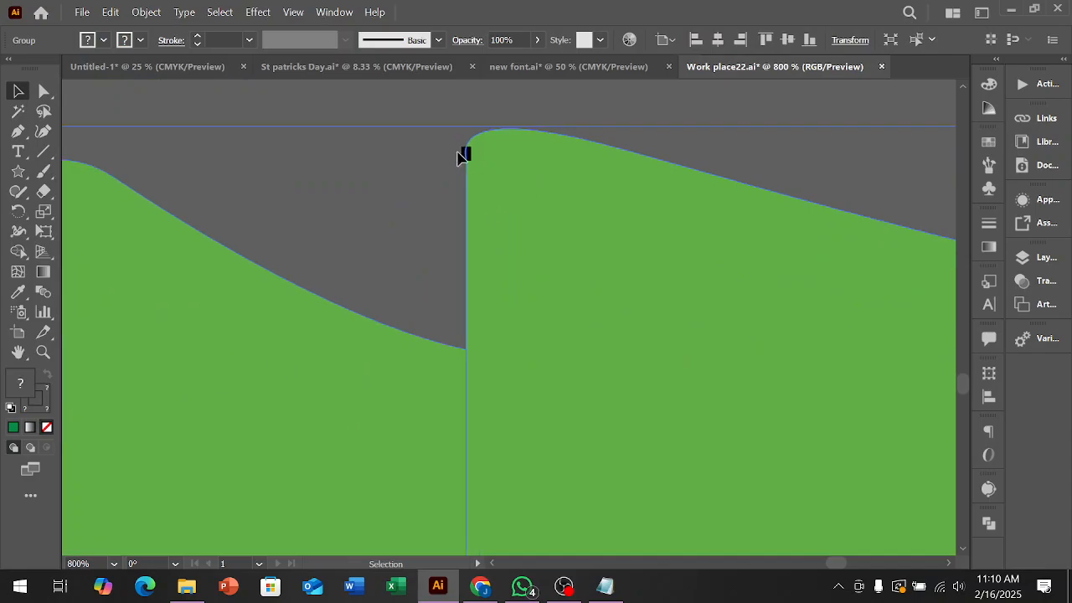
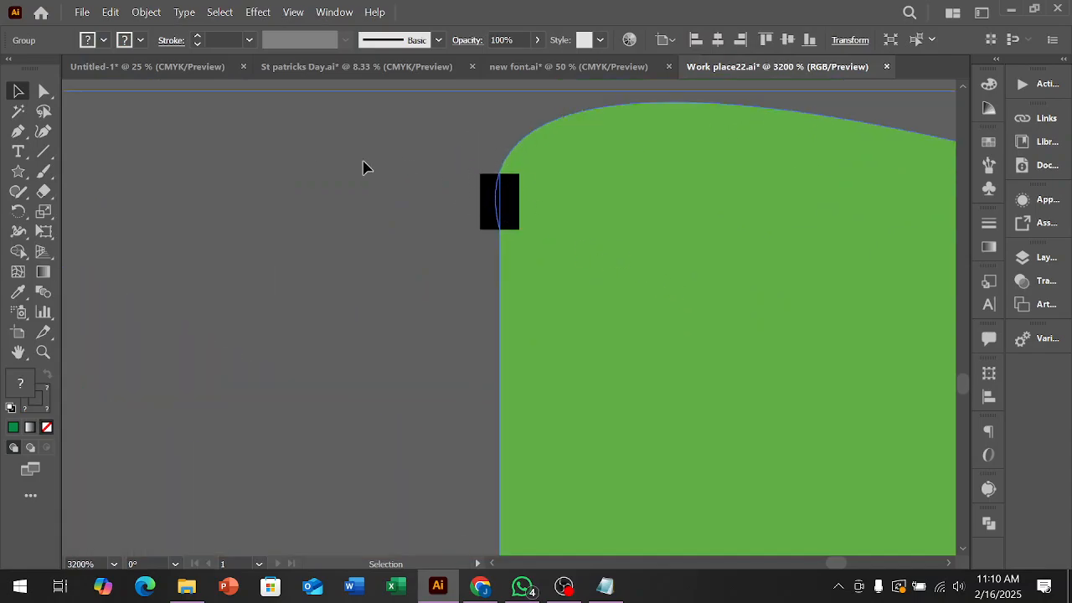
{"action": "left_click", "coordinate": [17, 251]}
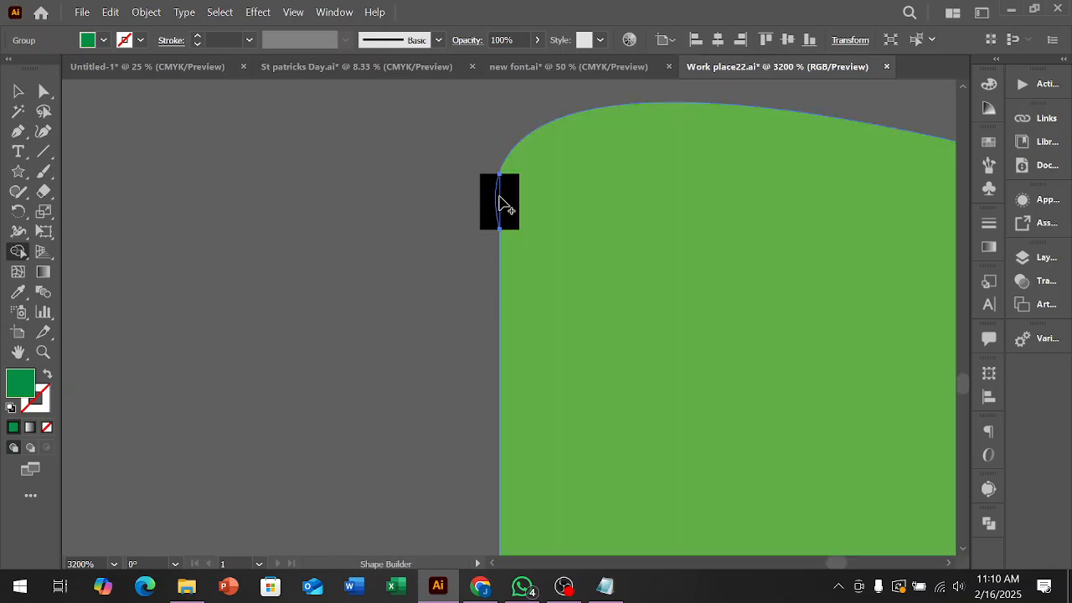
{"action": "mouse_move", "coordinate": [499, 205]}
{"action": "left_mouse_down"}
{"action": "mouse_move", "coordinate": [536, 209]}
{"action": "mouse_move", "coordinate": [509, 210]}
{"action": "left_mouse_up"}
{"action": "scroll", "coordinate": [509, 210], "scroll_direction": "up", "scroll_amount": 5}
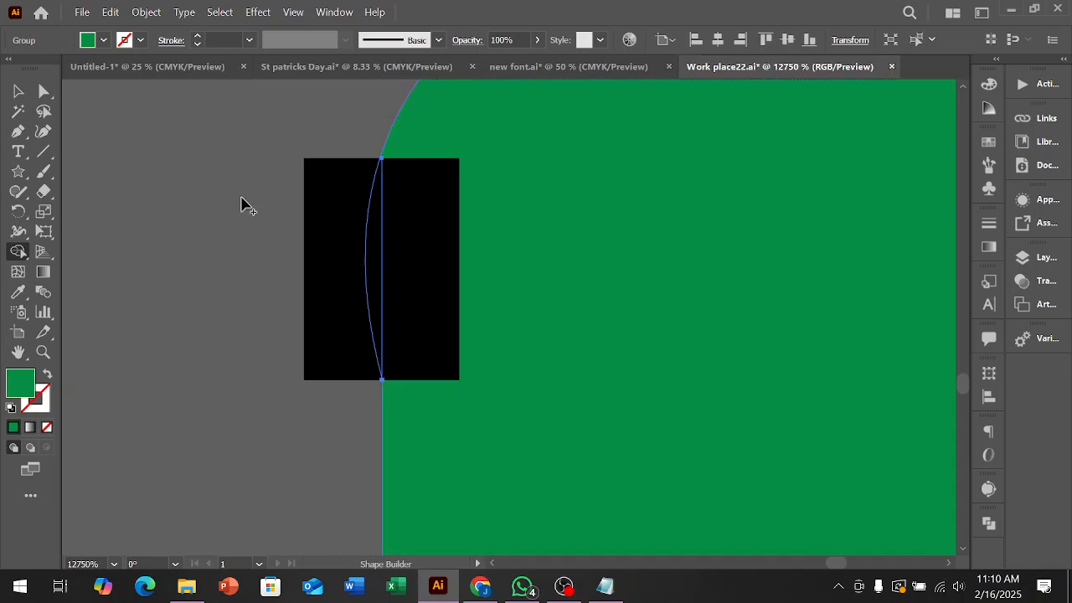
{"action": "left_click", "coordinate": [17, 92]}
{"action": "left_click", "coordinate": [194, 161]}
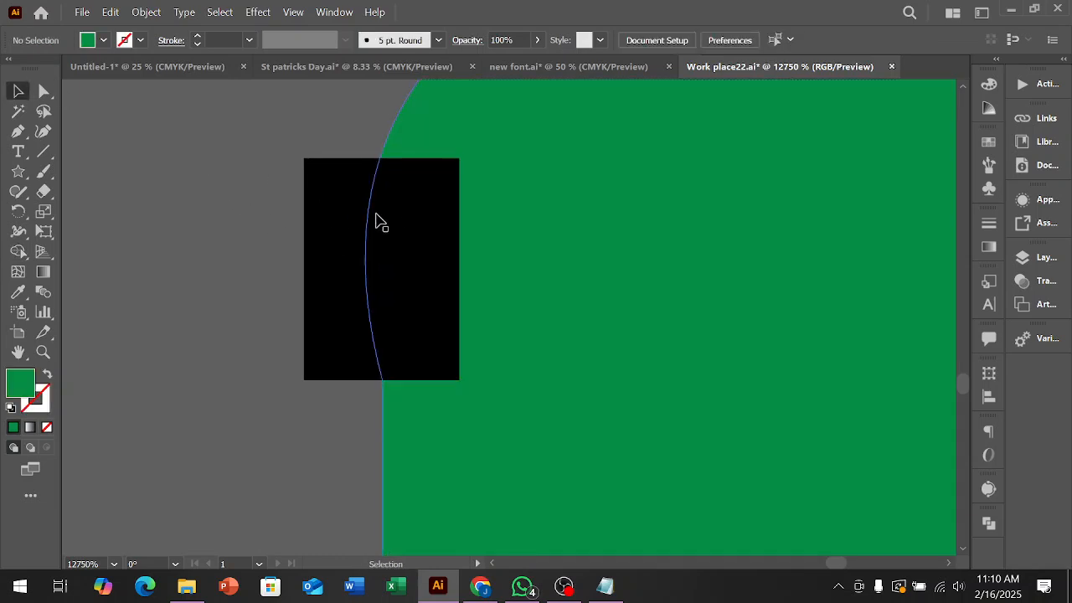
{"action": "scroll", "coordinate": [375, 242], "scroll_direction": "down", "scroll_amount": 1}
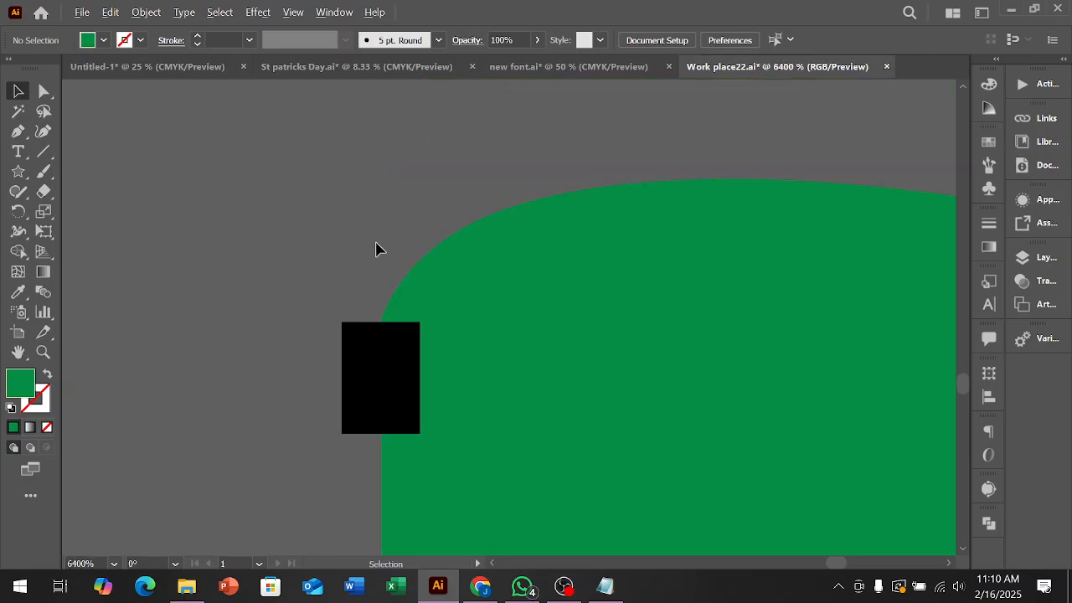
{"action": "scroll", "coordinate": [381, 268], "scroll_direction": "down", "scroll_amount": 3}
{"action": "scroll", "coordinate": [390, 273], "scroll_direction": "up", "scroll_amount": 3}
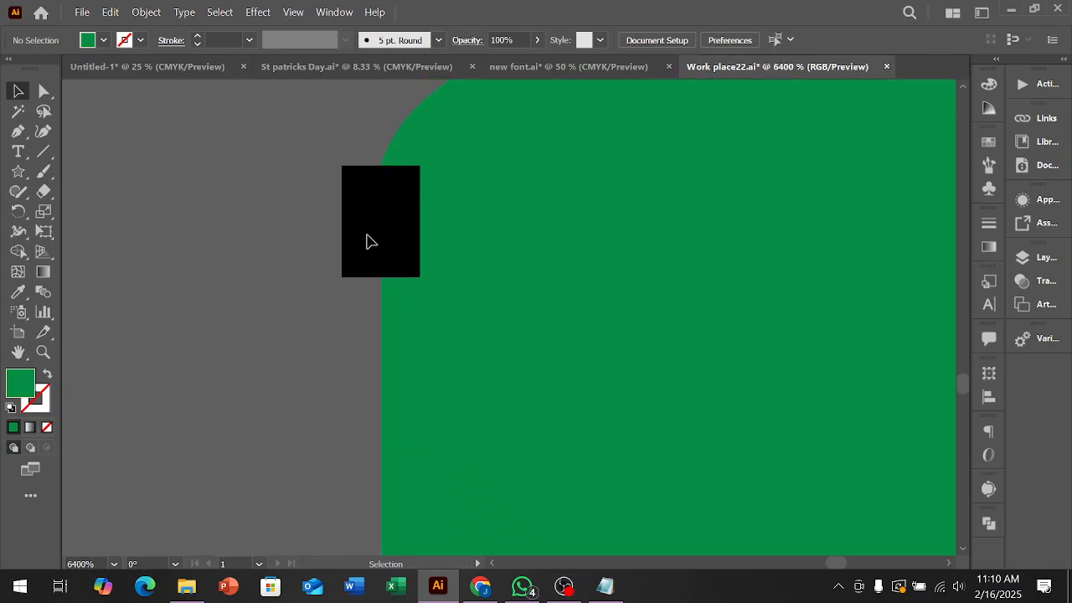
Try to isolate the black stroke remnant inside the grouped banner, and leave isolation mode.
{"action": "left_click", "coordinate": [377, 232]}
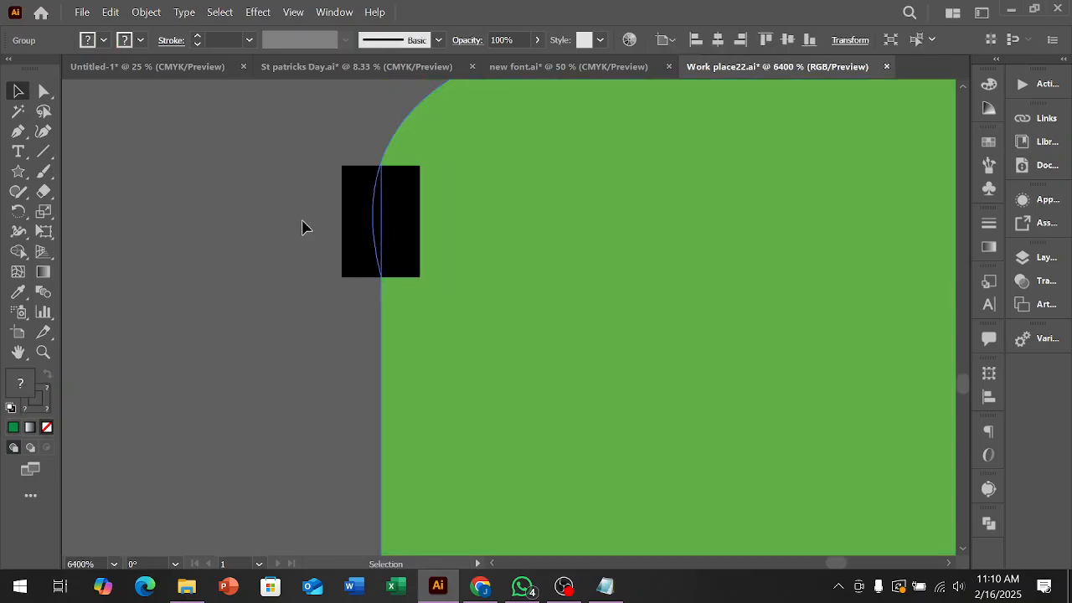
{"action": "left_click", "coordinate": [303, 226]}
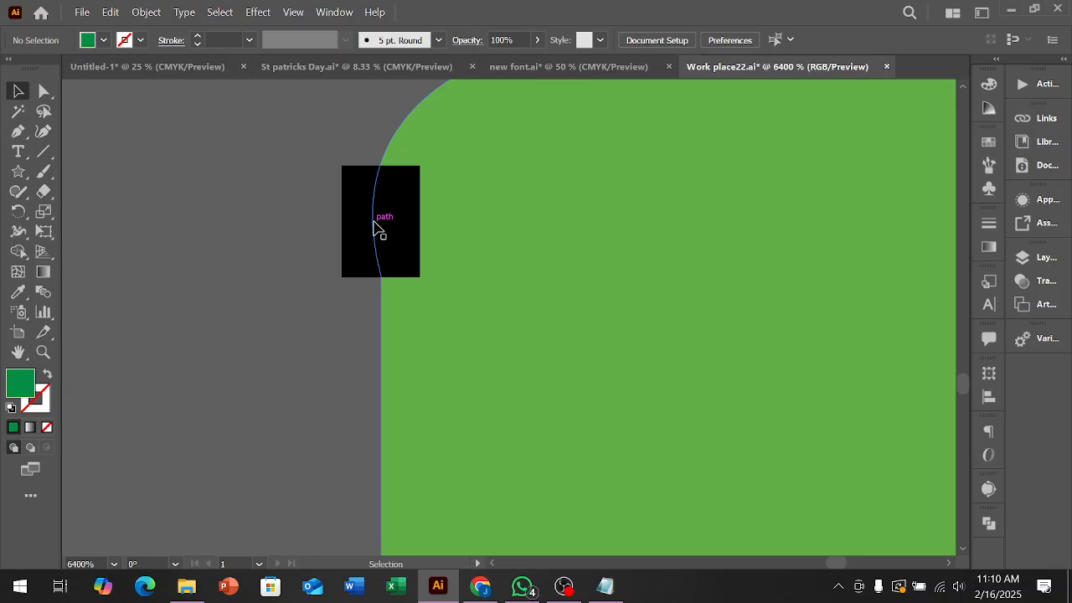
{"action": "double_click", "coordinate": [378, 227]}
{"action": "left_click", "coordinate": [401, 226]}
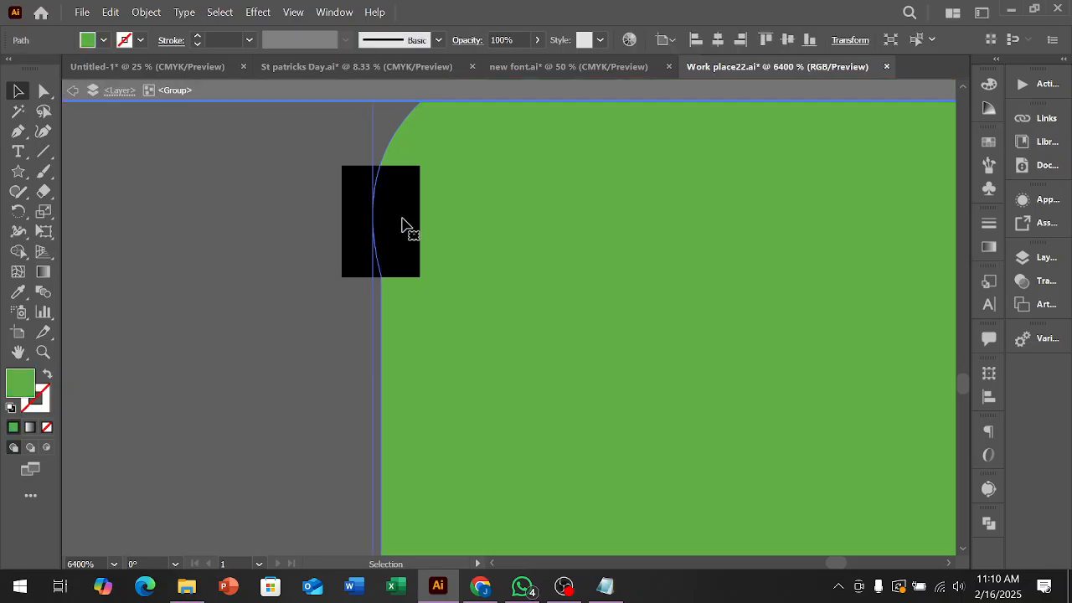
{"action": "double_click", "coordinate": [362, 227]}
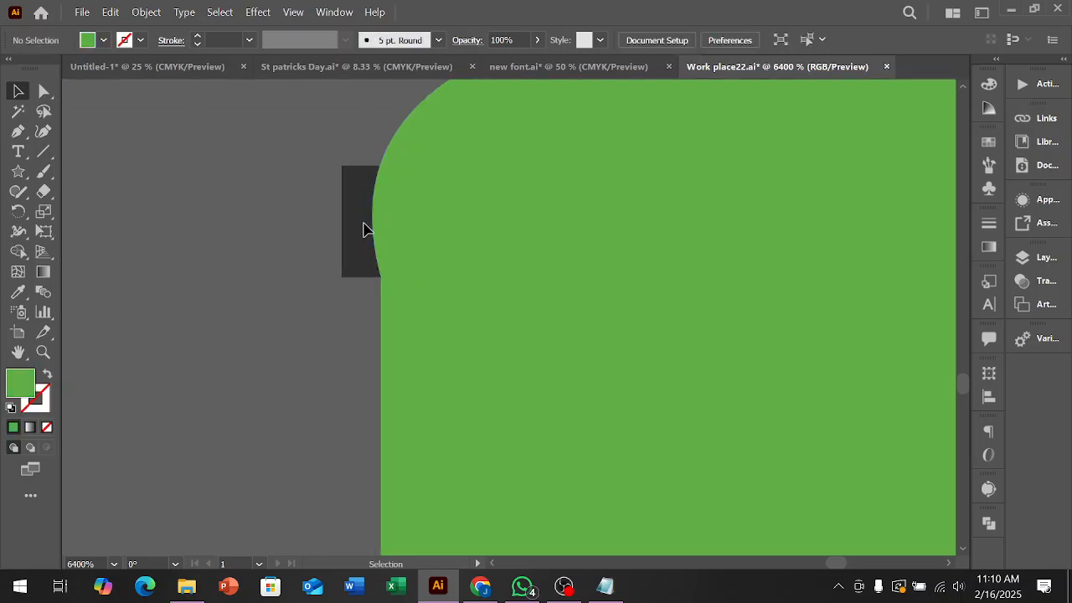
{"action": "left_click", "coordinate": [375, 228]}
{"action": "double_click", "coordinate": [378, 228]}
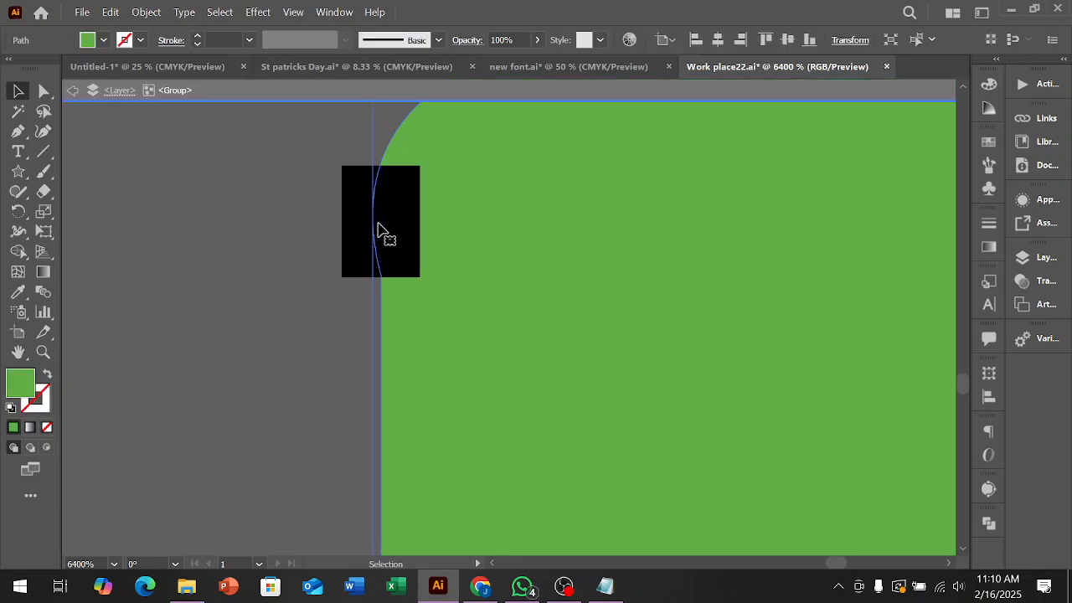
{"action": "double_click", "coordinate": [374, 226]}
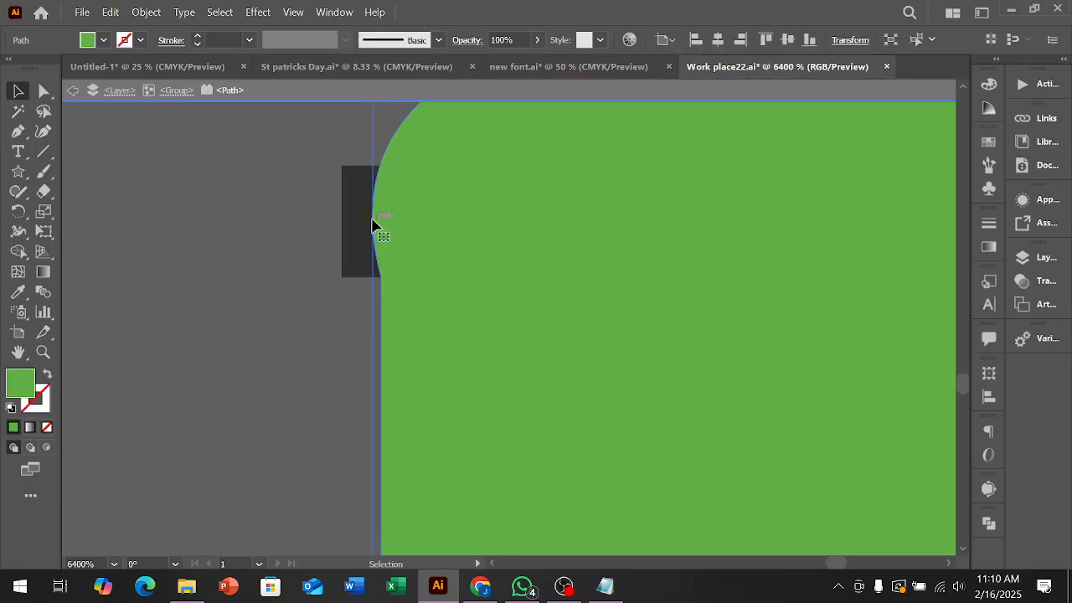
{"action": "scroll", "coordinate": [363, 233], "scroll_direction": "down", "scroll_amount": 8}
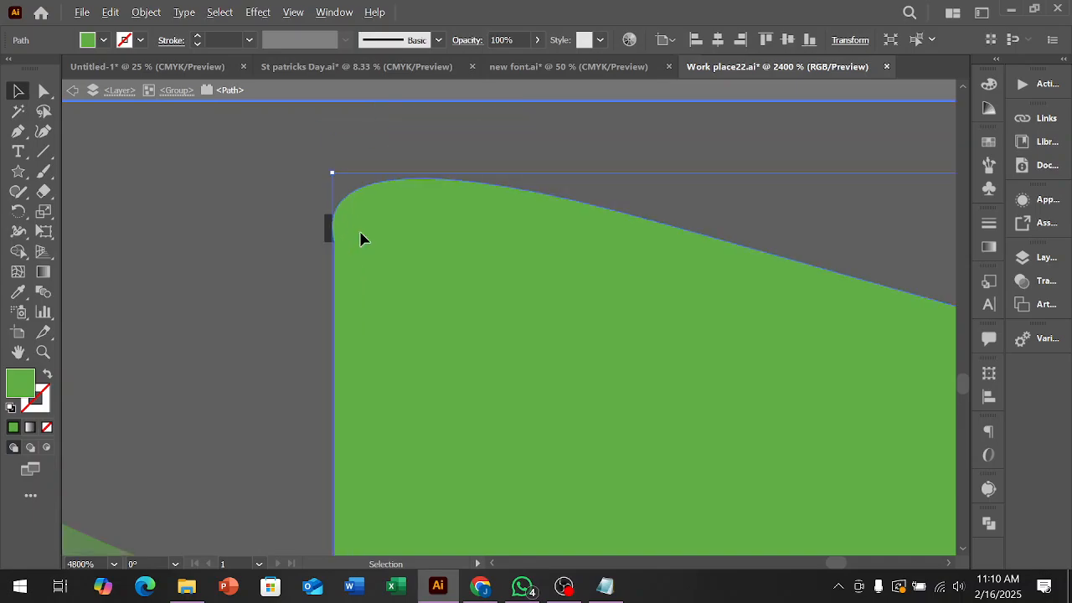
{"action": "left_click", "coordinate": [416, 178]}
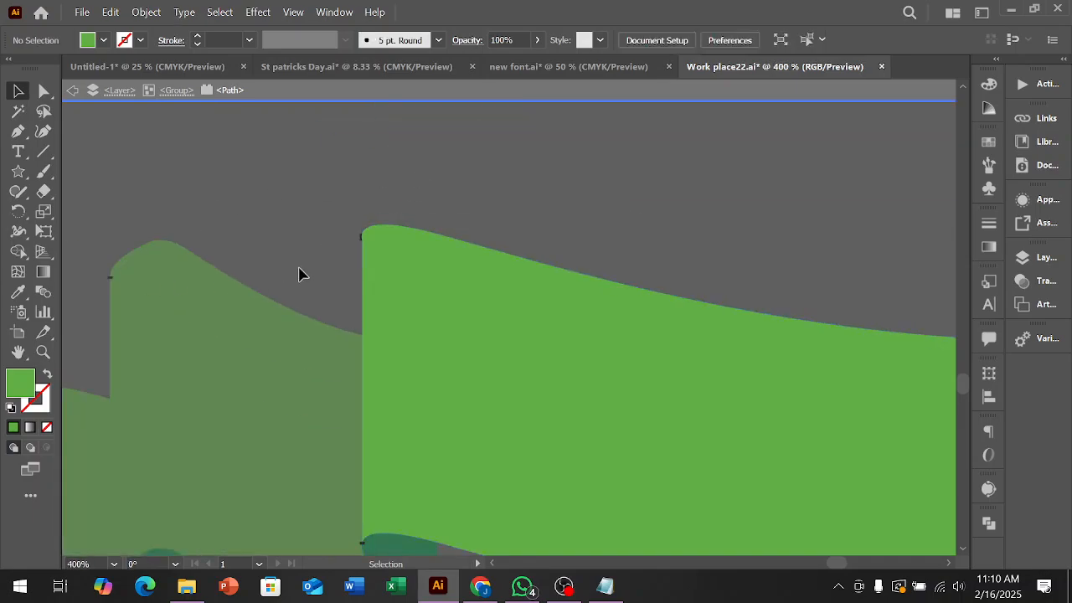
{"action": "scroll", "coordinate": [272, 283], "scroll_direction": "down", "scroll_amount": 3}
{"action": "double_click", "coordinate": [287, 180]}
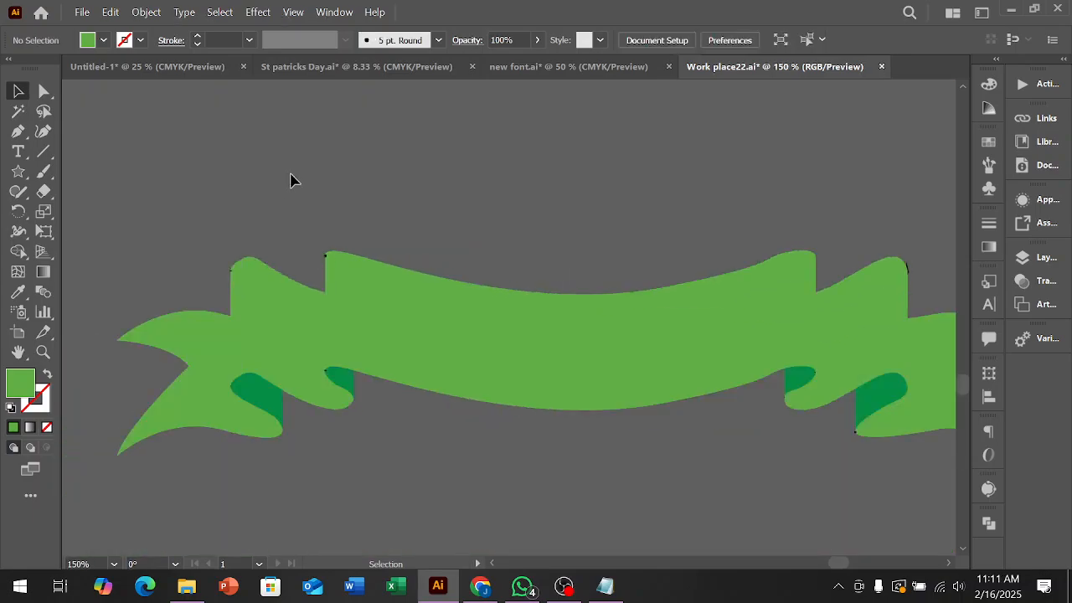
Ungroup the ribbon banner into its separate shapes.
{"action": "scroll", "coordinate": [327, 237], "scroll_direction": "up", "scroll_amount": 5}
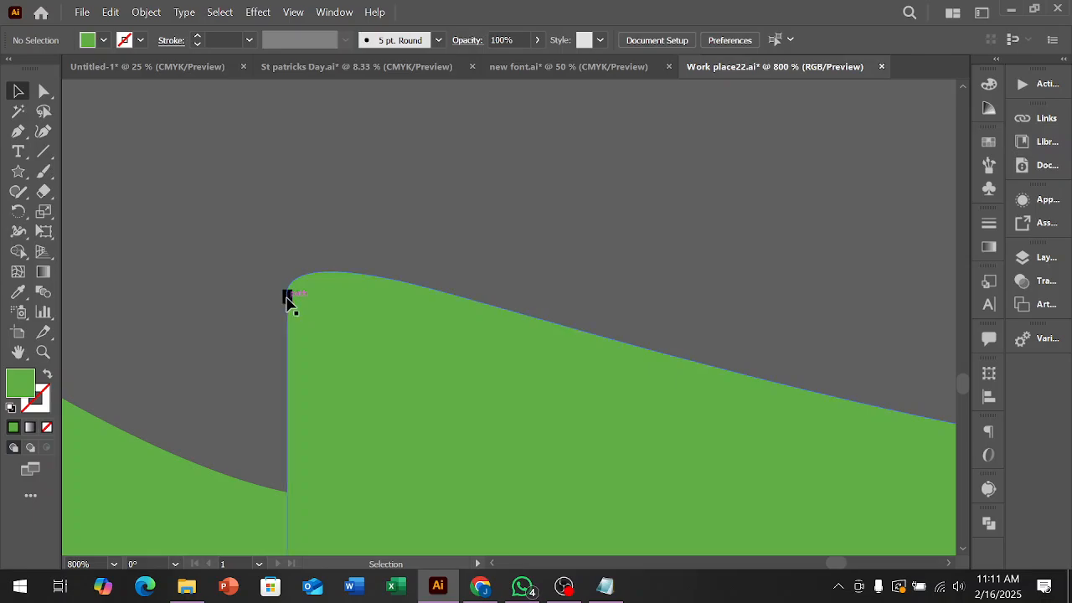
{"action": "right_click", "coordinate": [324, 317]}
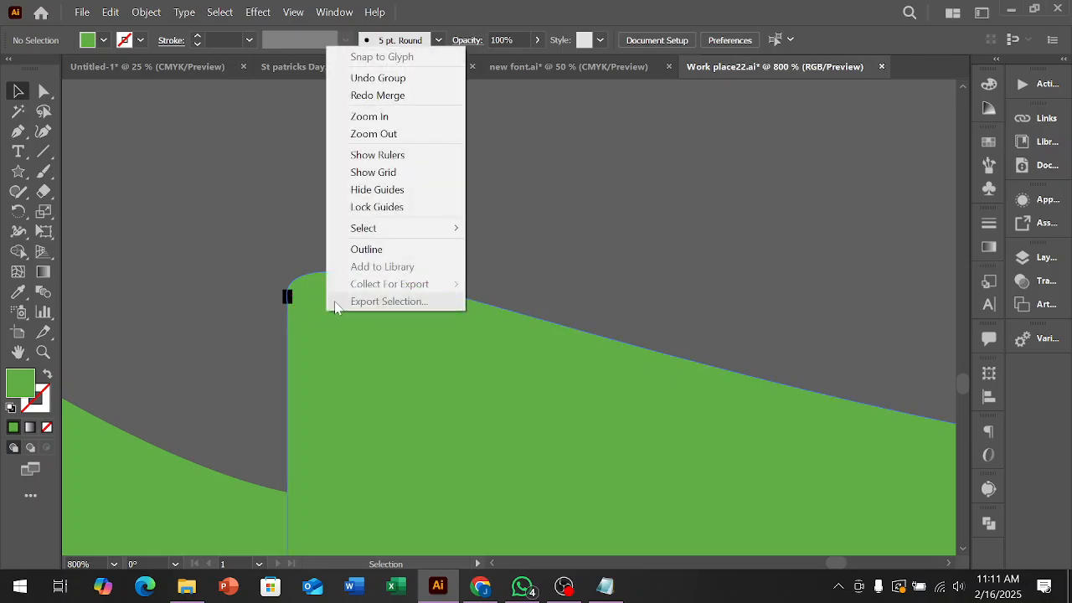
{"action": "left_click", "coordinate": [372, 338]}
{"action": "right_click", "coordinate": [437, 314]}
{"action": "left_click", "coordinate": [495, 173]}
{"action": "left_click", "coordinate": [307, 172]}
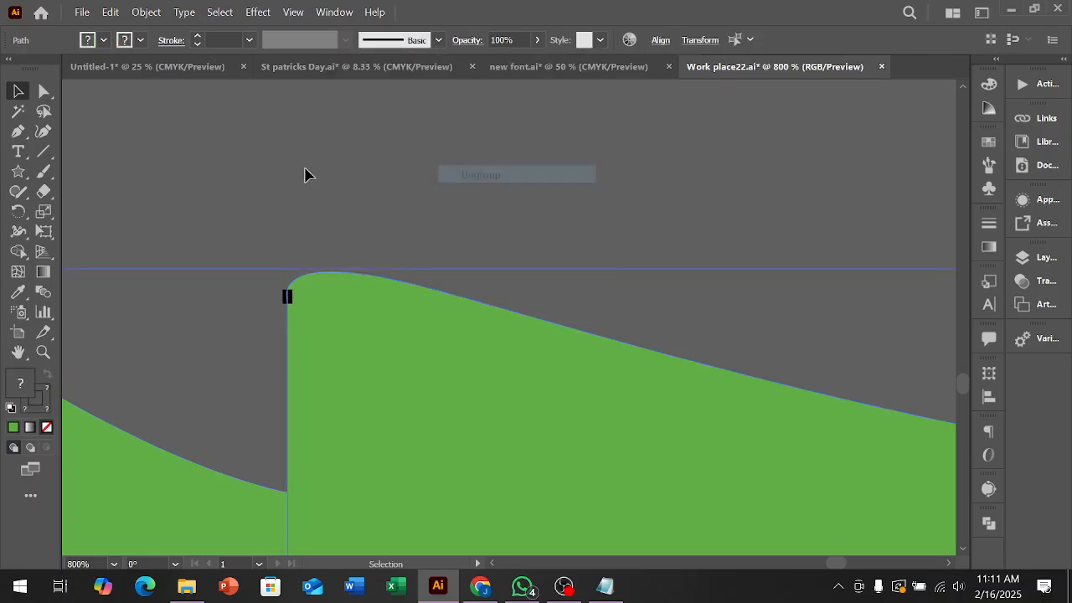
Delete the black stroke remnant at the main band's upper-left corner.
{"action": "left_click", "coordinate": [358, 388]}
{"action": "right_click", "coordinate": [357, 380]}
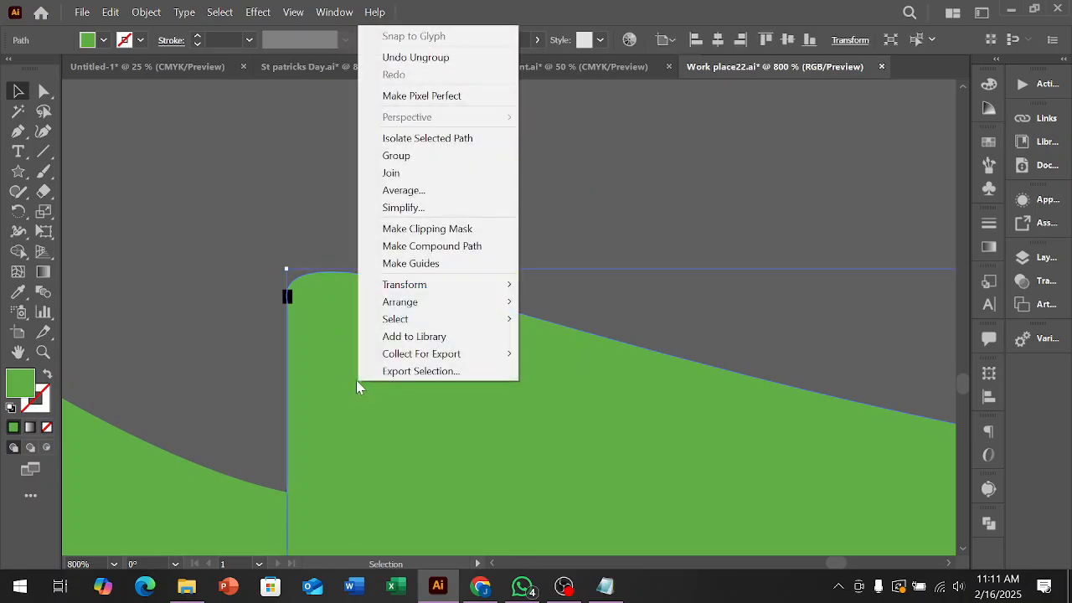
{"action": "left_click", "coordinate": [220, 322]}
{"action": "scroll", "coordinate": [282, 313], "scroll_direction": "up", "scroll_amount": 1}
{"action": "left_click", "coordinate": [387, 327]}
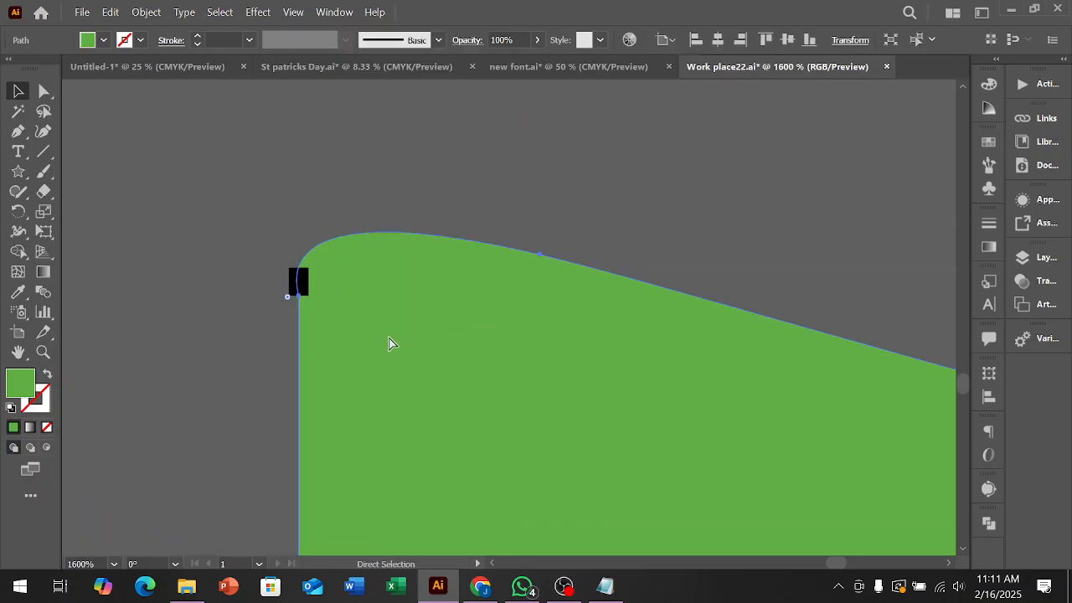
{"action": "left_click", "coordinate": [201, 225]}
{"action": "left_click", "coordinate": [298, 285]}
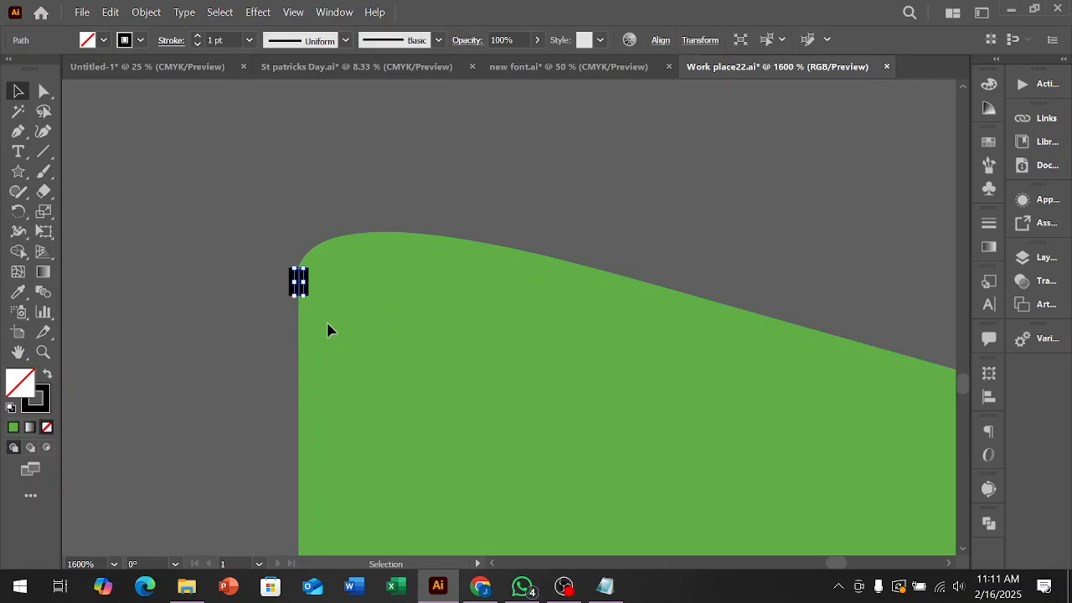
{"action": "key", "text": "Delete"}
{"action": "left_click", "coordinate": [301, 316]}
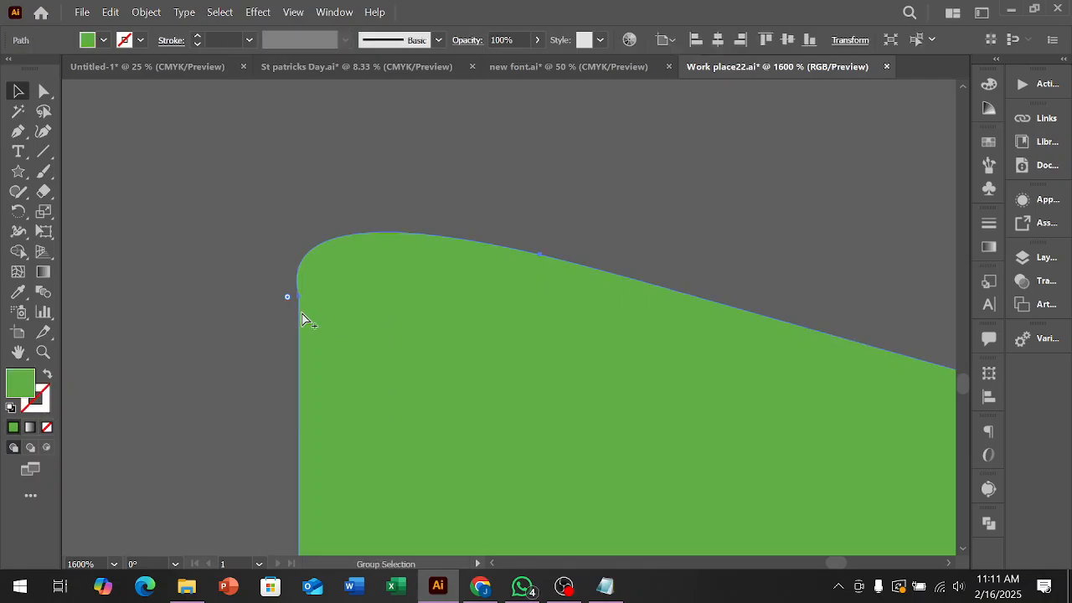
Delete the black stroke remnant at the upper-left corner of the left fold.
{"action": "scroll", "coordinate": [369, 322], "scroll_direction": "down", "scroll_amount": 5}
{"action": "scroll", "coordinate": [292, 349], "scroll_direction": "down", "scroll_amount": 2}
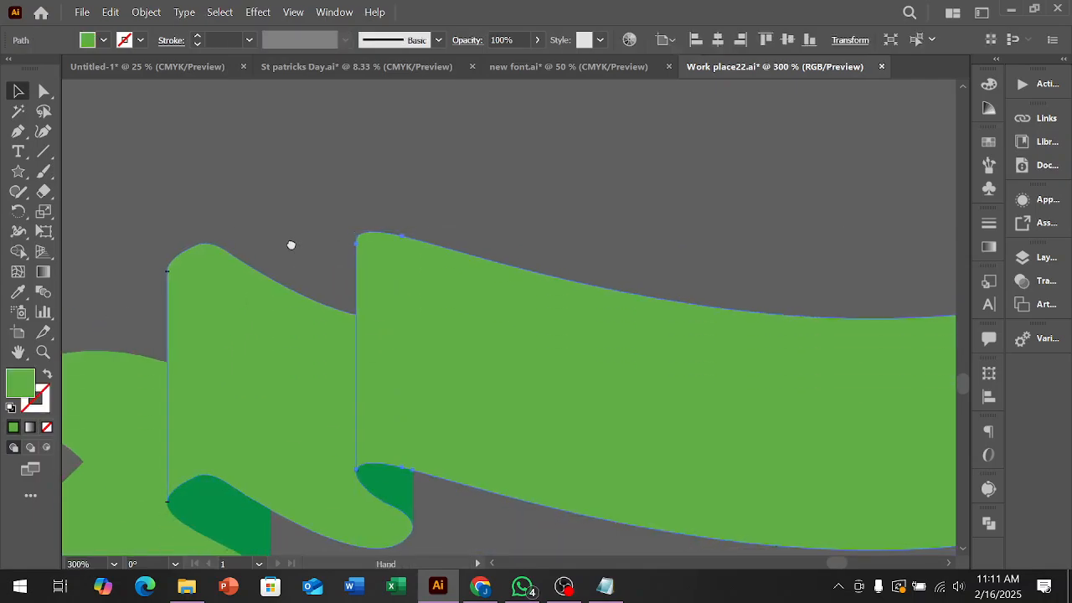
{"action": "scroll", "coordinate": [433, 246], "scroll_direction": "left", "scroll_amount": 5}
{"action": "left_click", "coordinate": [433, 246]}
{"action": "scroll", "coordinate": [448, 285], "scroll_direction": "up", "scroll_amount": 8}
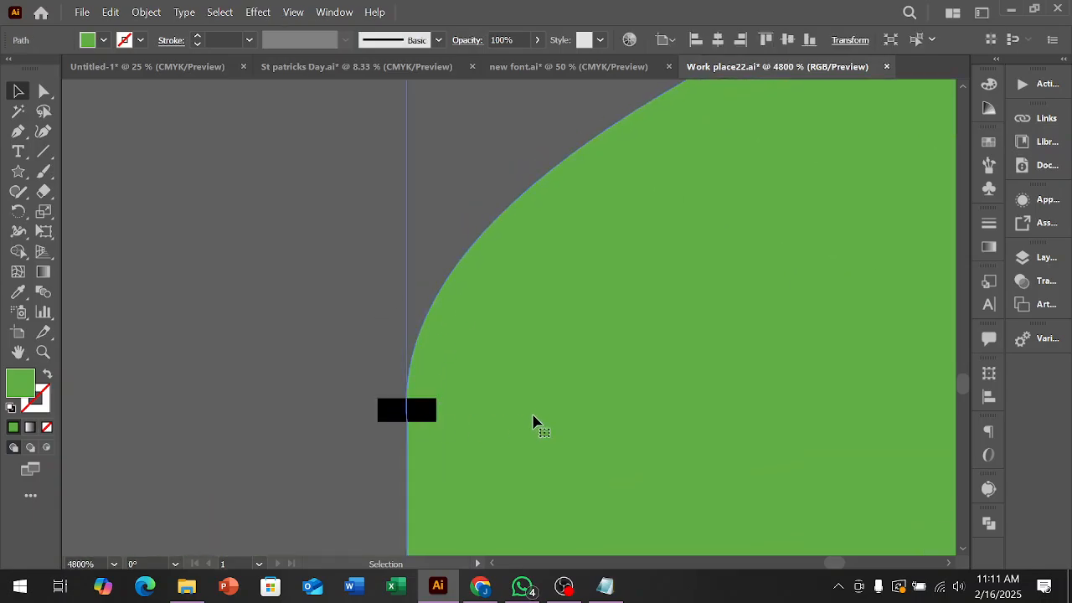
{"action": "key", "text": "a"}
{"action": "key", "text": "v"}
{"action": "left_click_drag", "start_coordinate": [385, 378], "coordinate": [514, 453]}
{"action": "left_click", "coordinate": [352, 376]}
Try to select the black stroke remnant where the main band meets its dark lower-left fold.
{"action": "scroll", "coordinate": [352, 376], "scroll_direction": "down", "scroll_amount": 6}
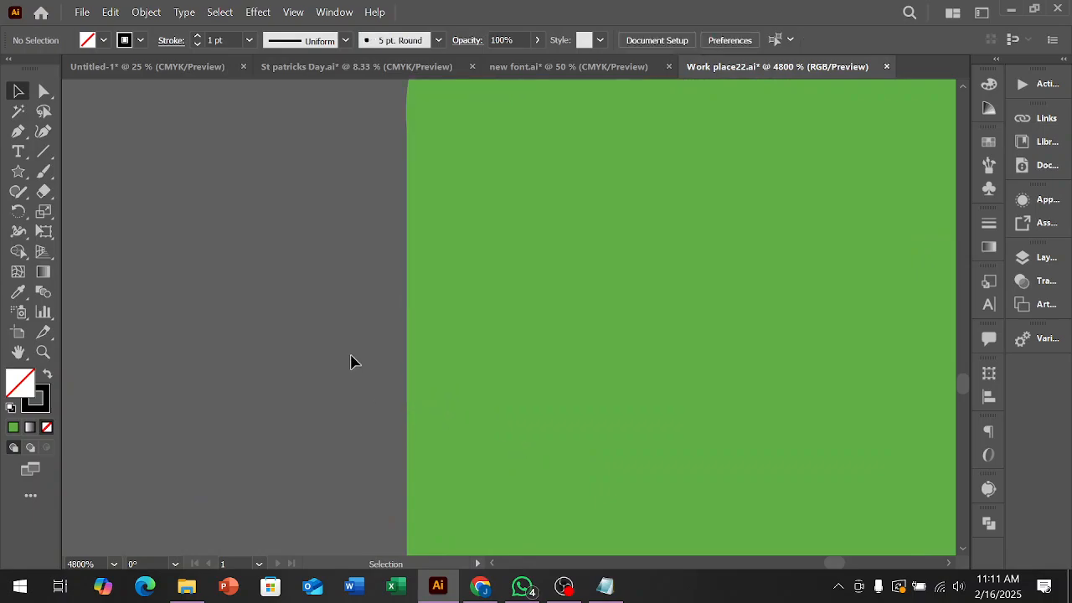
{"action": "scroll", "coordinate": [340, 347], "scroll_direction": "down", "scroll_amount": 4}
{"action": "scroll", "coordinate": [340, 347], "scroll_direction": "down", "scroll_amount": 1}
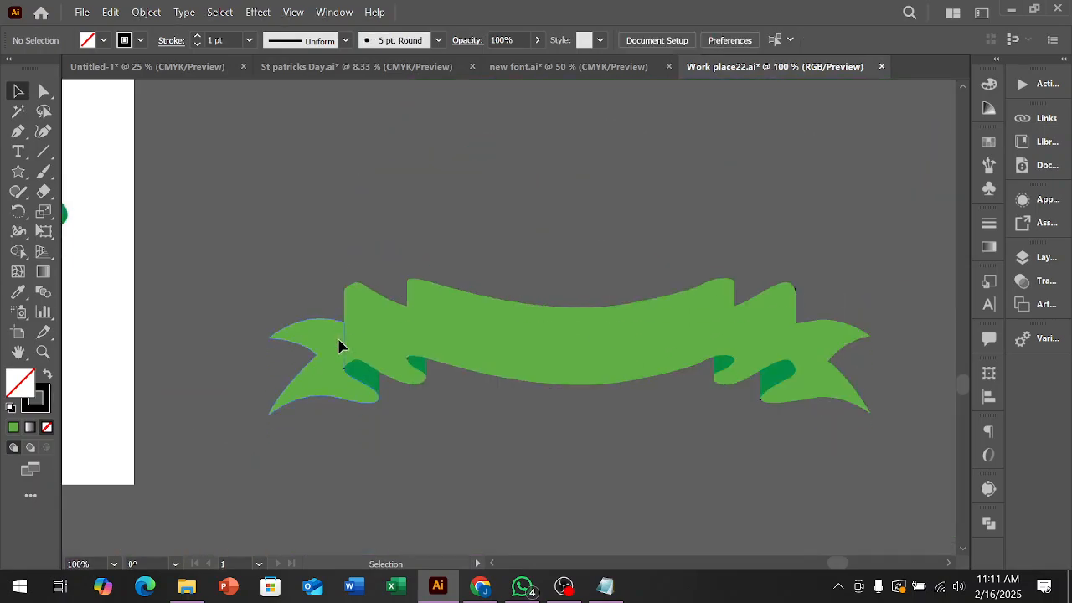
{"action": "scroll", "coordinate": [331, 385], "scroll_direction": "up", "scroll_amount": 3}
{"action": "scroll", "coordinate": [637, 326], "scroll_direction": "up", "scroll_amount": 6}
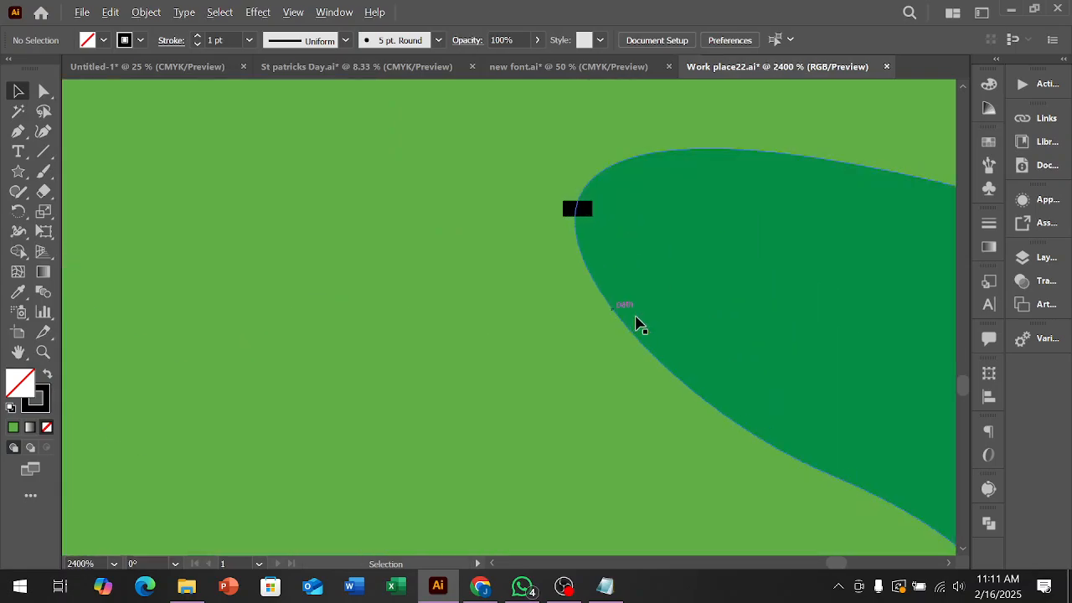
{"action": "left_click", "coordinate": [619, 241]}
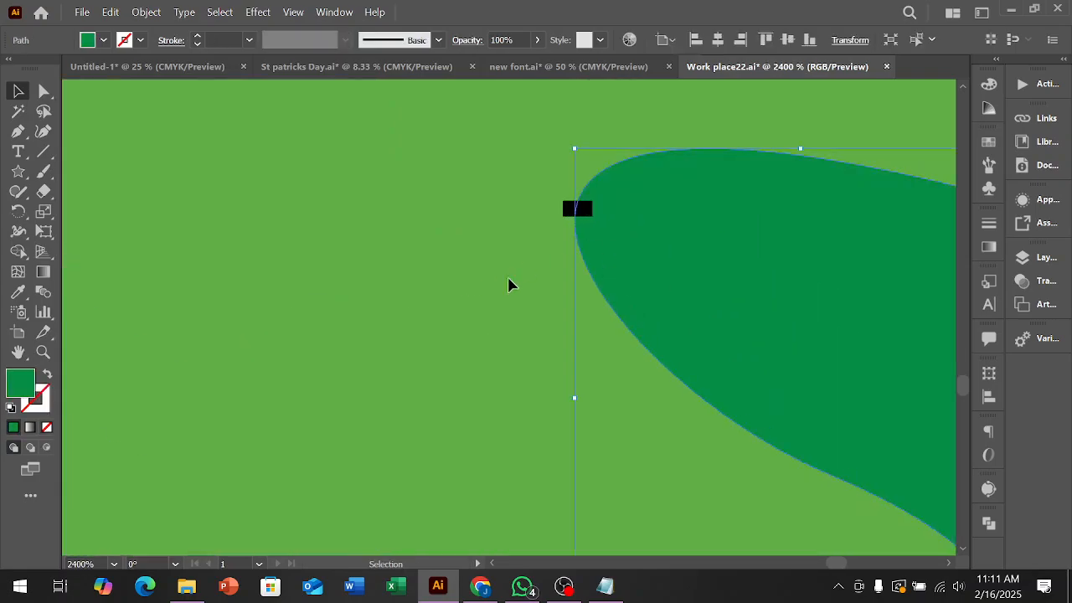
{"action": "left_click", "coordinate": [580, 251]}
{"action": "left_click_drag", "start_coordinate": [555, 175], "coordinate": [647, 244]}
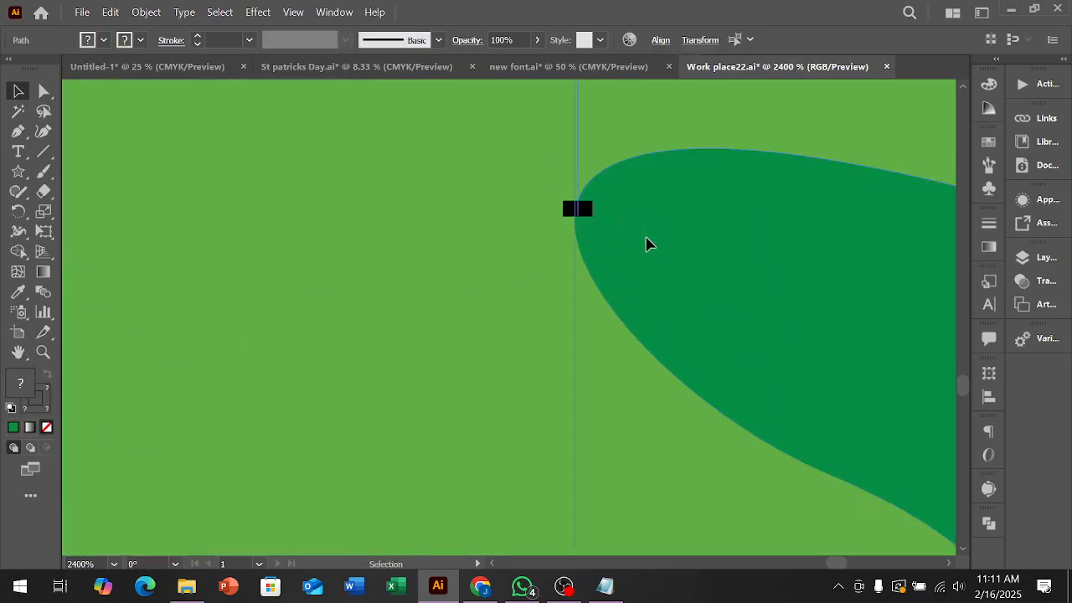
{"action": "left_click", "coordinate": [553, 279]}
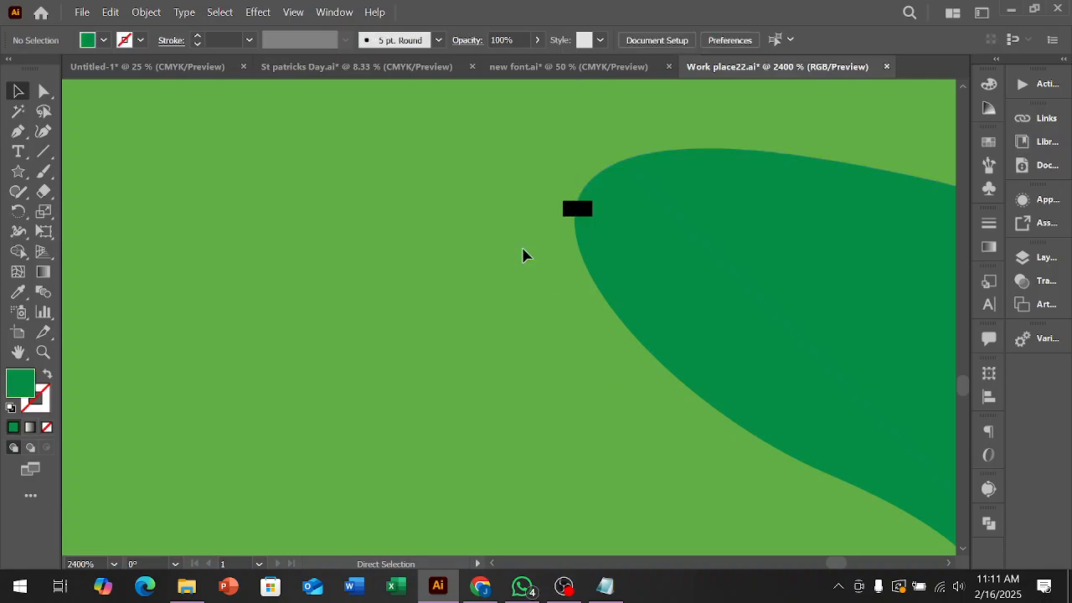
{"action": "key", "text": "ctrl"}
{"action": "left_click", "coordinate": [674, 270], "text": "ctrl+alt"}
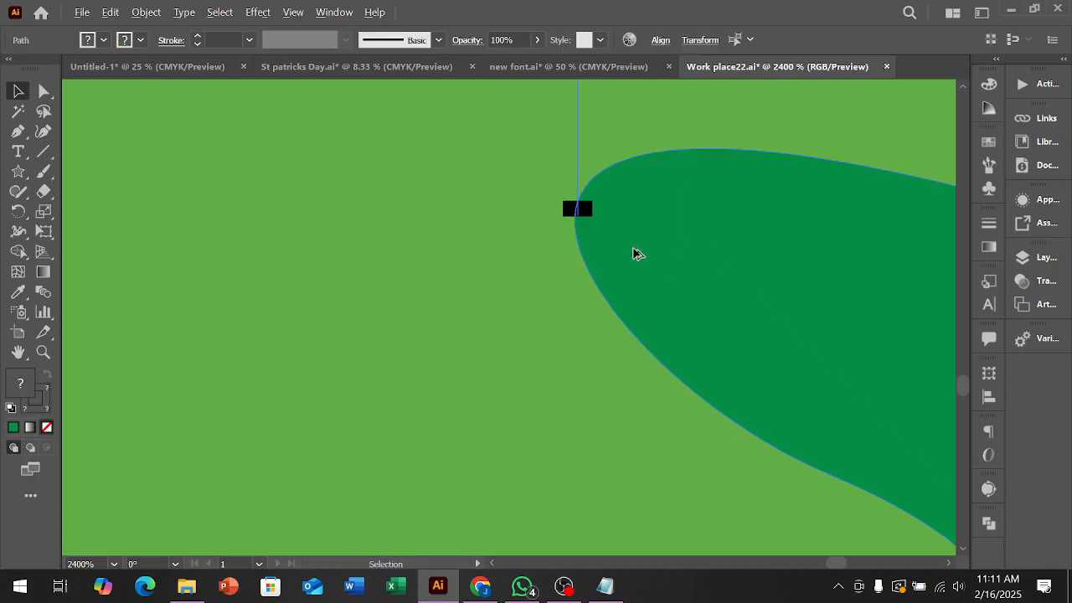
{"action": "scroll", "coordinate": [677, 268], "scroll_direction": "down", "scroll_amount": 3}
{"action": "left_click", "coordinate": [731, 367]}
{"action": "scroll", "coordinate": [430, 216], "scroll_direction": "up", "scroll_amount": 3}
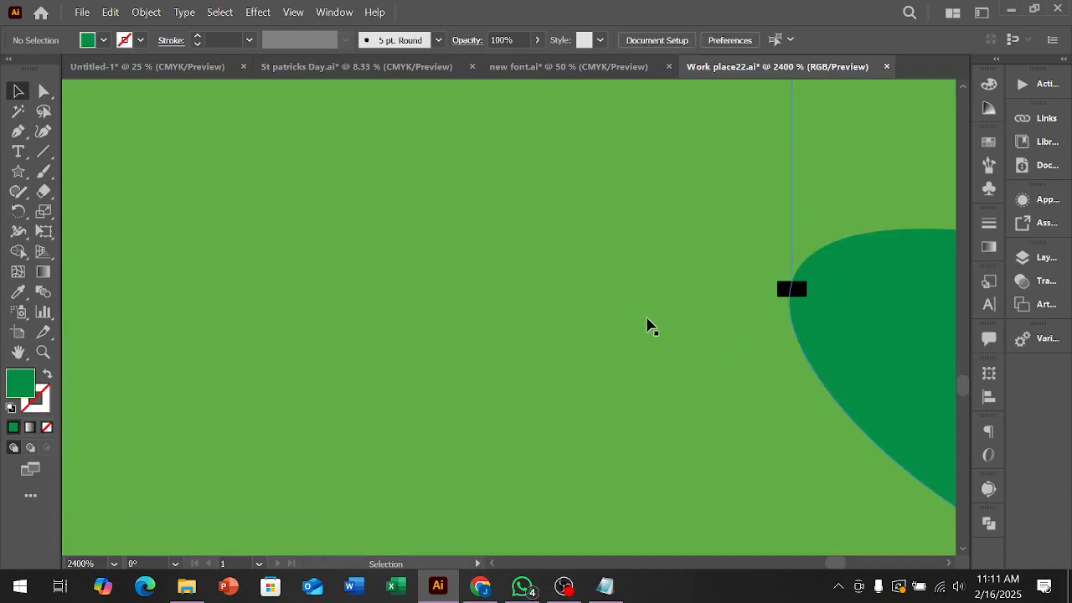
{"action": "left_click_drag", "start_coordinate": [634, 324], "coordinate": [418, 339]}
{"action": "left_click", "coordinate": [427, 341]}
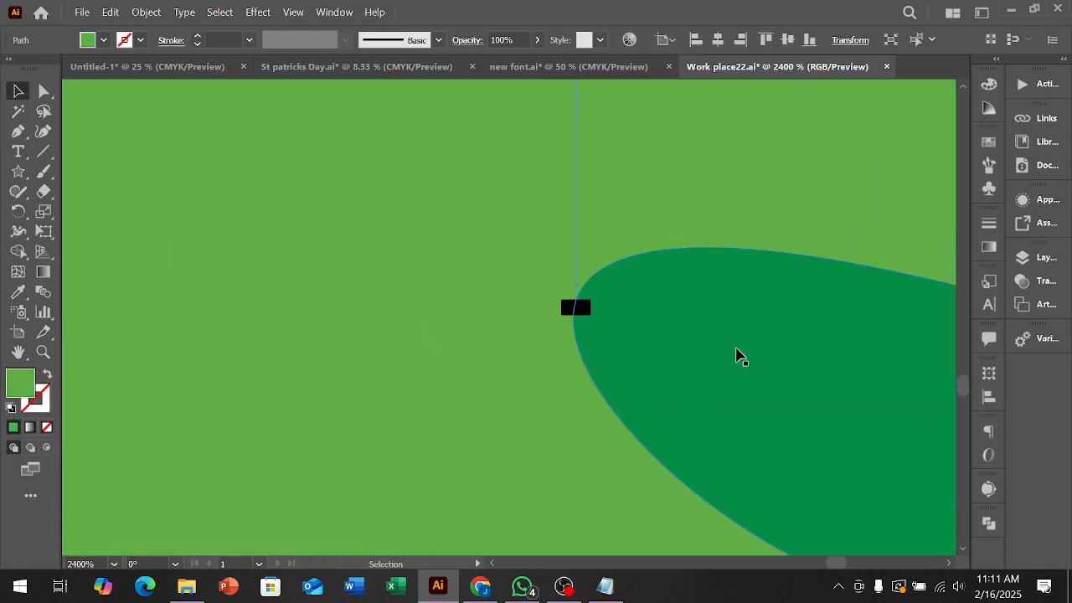
Lock the left fold shape that overlaps the black stroke remnant below the main band.
{"action": "left_click", "coordinate": [686, 351]}
{"action": "scroll", "coordinate": [541, 349], "scroll_direction": "down", "scroll_amount": 3}
{"action": "left_click", "coordinate": [639, 445]}
{"action": "left_click", "coordinate": [443, 383]}
{"action": "key", "text": "a"}
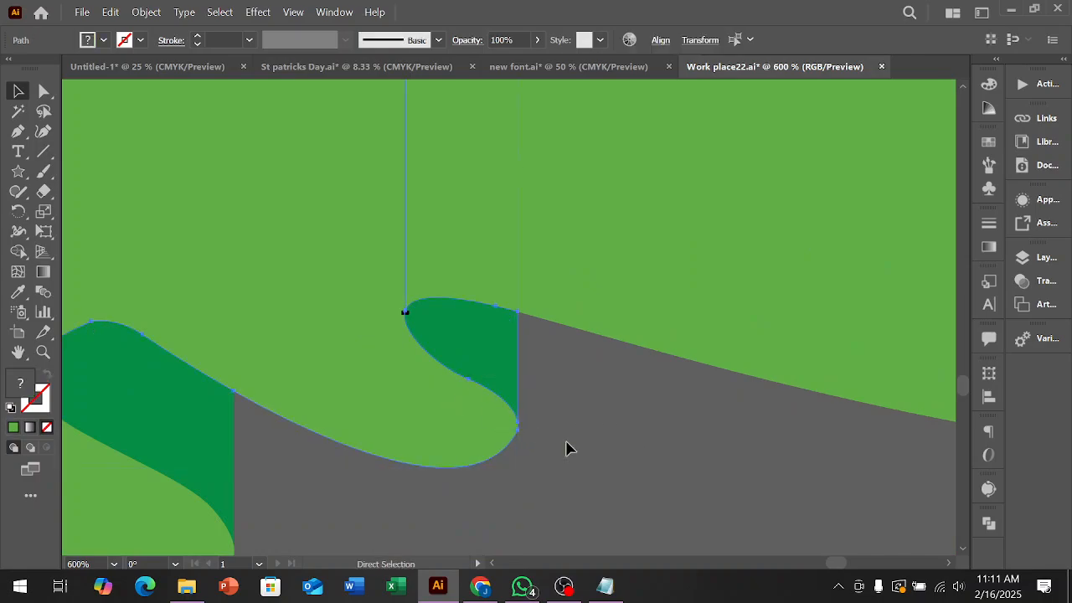
{"action": "key", "text": "v"}
{"action": "left_click", "coordinate": [361, 378]}
{"action": "right_click", "coordinate": [361, 373]}
{"action": "key", "text": "Escape"}
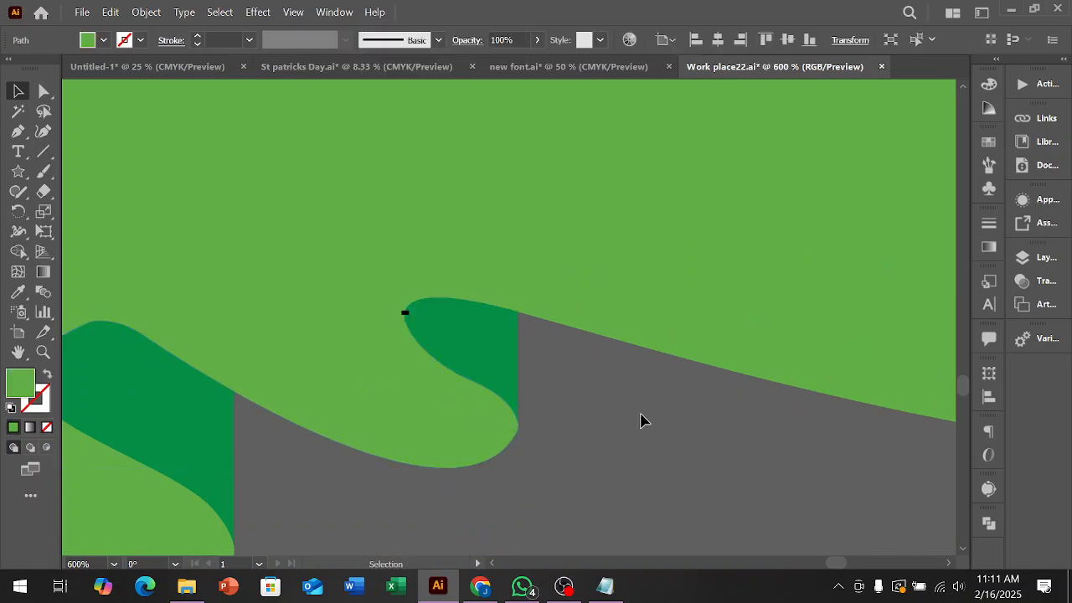
Lock the main band and the small dark left fold, and delete the black stroke remnant where they meet.
{"action": "left_click", "coordinate": [637, 416]}
{"action": "left_click", "coordinate": [467, 279]}
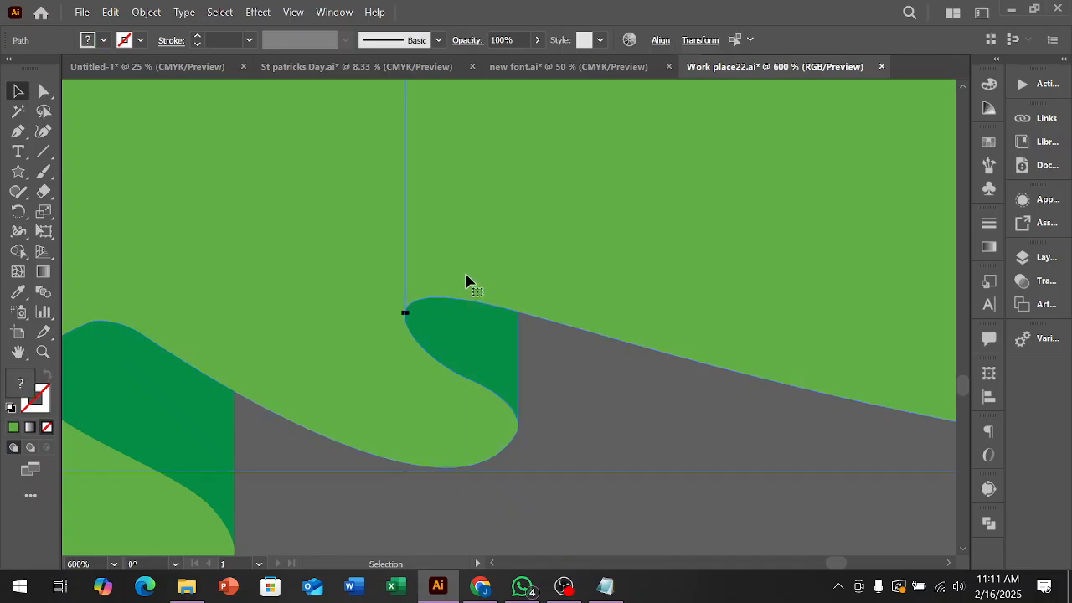
{"action": "left_click", "coordinate": [474, 327]}
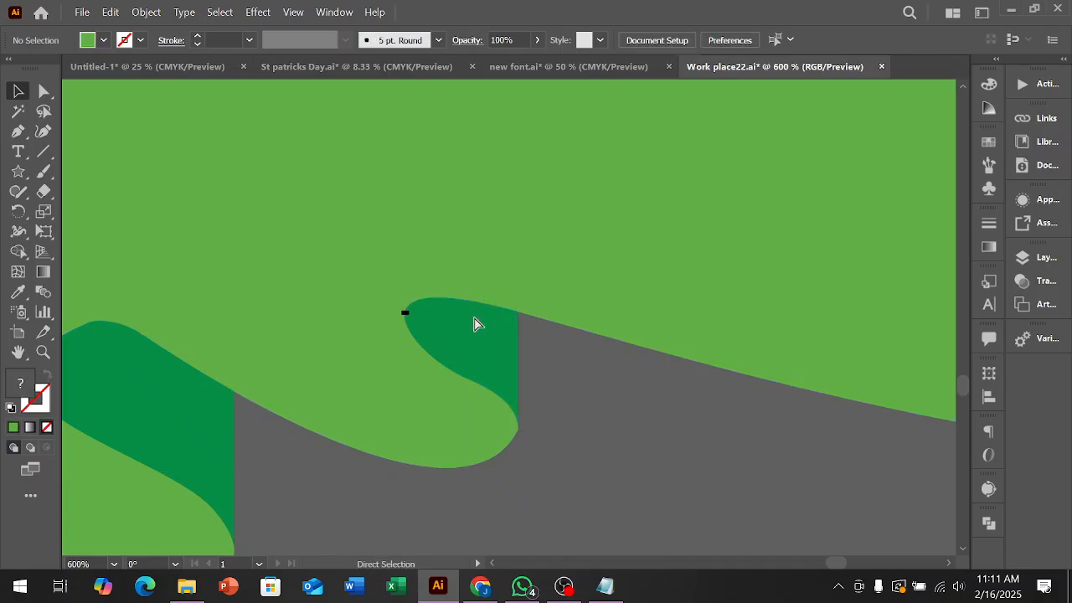
{"action": "left_click", "coordinate": [456, 364]}
{"action": "key", "text": "ctrl+shift+a"}
Examine the right fold and the rest of the ribbon for leftover black stroke remnants.
{"action": "scroll", "coordinate": [332, 349], "scroll_direction": "down", "scroll_amount": 4}
{"action": "left_click_drag", "start_coordinate": [509, 443], "coordinate": [519, 393]}
{"action": "scroll", "coordinate": [519, 393], "scroll_direction": "up", "scroll_amount": 4}
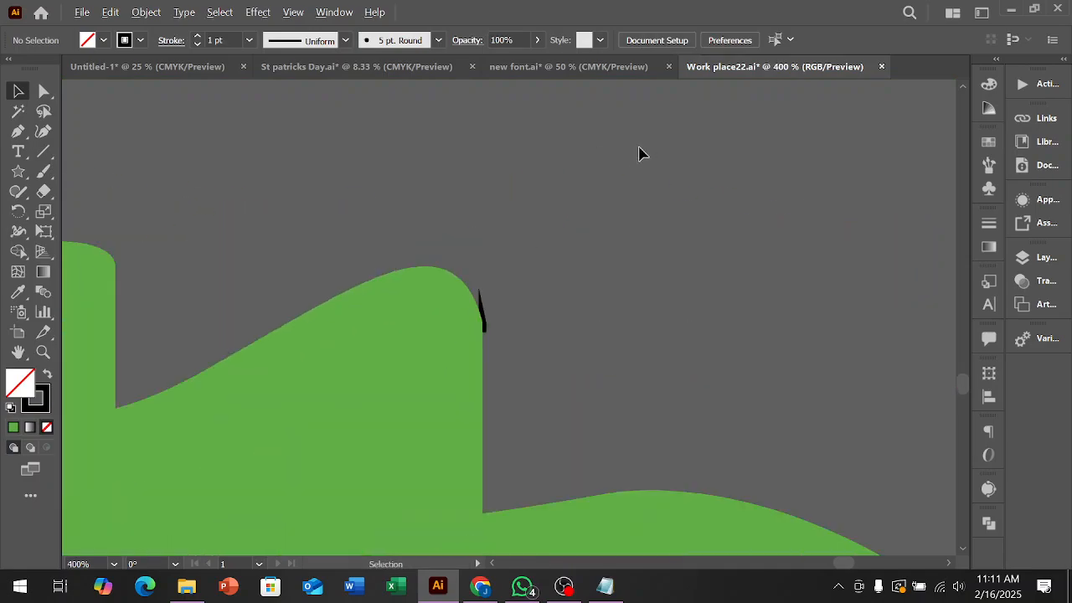
{"action": "left_click", "coordinate": [428, 372]}
{"action": "scroll", "coordinate": [603, 365], "scroll_direction": "down", "scroll_amount": 4}
{"action": "scroll", "coordinate": [330, 376], "scroll_direction": "down", "scroll_amount": 1}
{"action": "scroll", "coordinate": [313, 383], "scroll_direction": "up", "scroll_amount": 4}
{"action": "scroll", "coordinate": [320, 382], "scroll_direction": "down", "scroll_amount": 3}
{"action": "scroll", "coordinate": [295, 452], "scroll_direction": "down", "scroll_amount": 1}
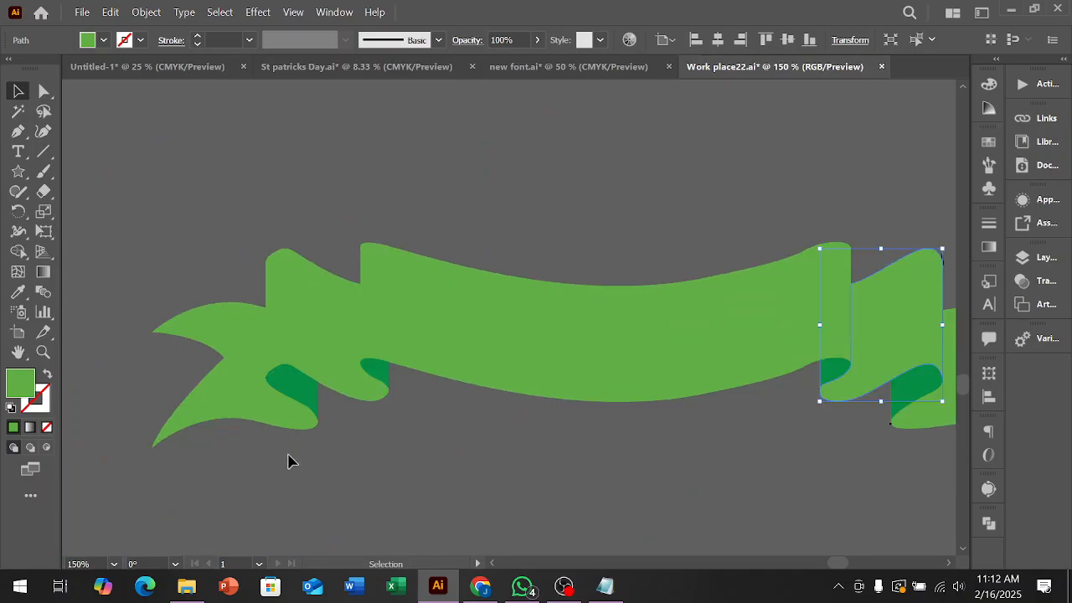
Lock the larger dark left fold and the left tail, and delete the black stroke remnant at their shared edge.
{"action": "scroll", "coordinate": [218, 468], "scroll_direction": "up", "scroll_amount": 4}
{"action": "scroll", "coordinate": [179, 167], "scroll_direction": "up", "scroll_amount": 1}
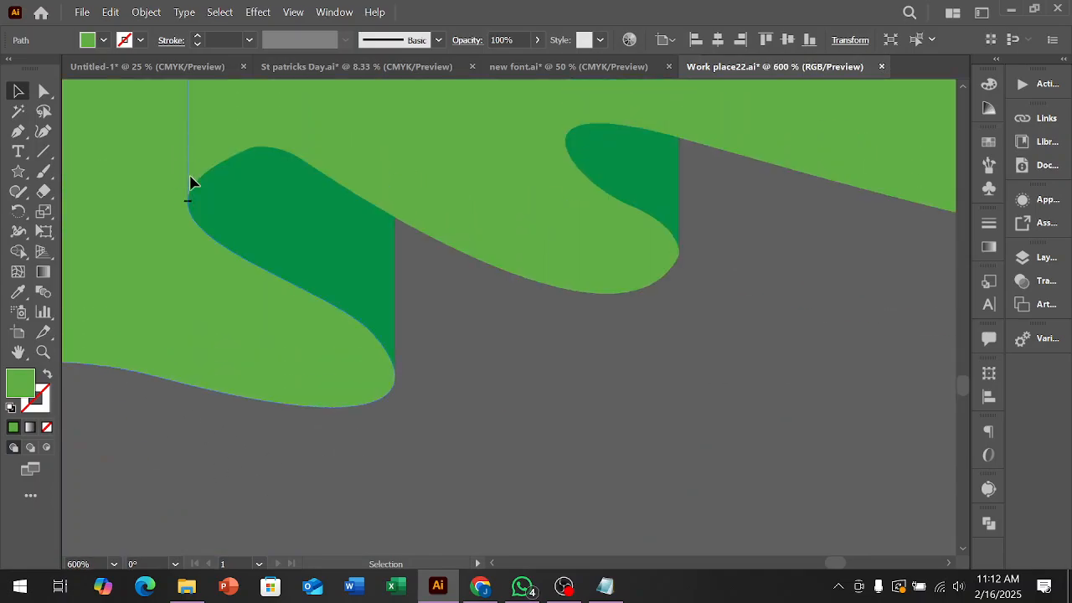
{"action": "scroll", "coordinate": [179, 256], "scroll_direction": "up", "scroll_amount": 3}
{"action": "scroll", "coordinate": [357, 327], "scroll_direction": "down", "scroll_amount": 3}
{"action": "left_click", "coordinate": [701, 386]}
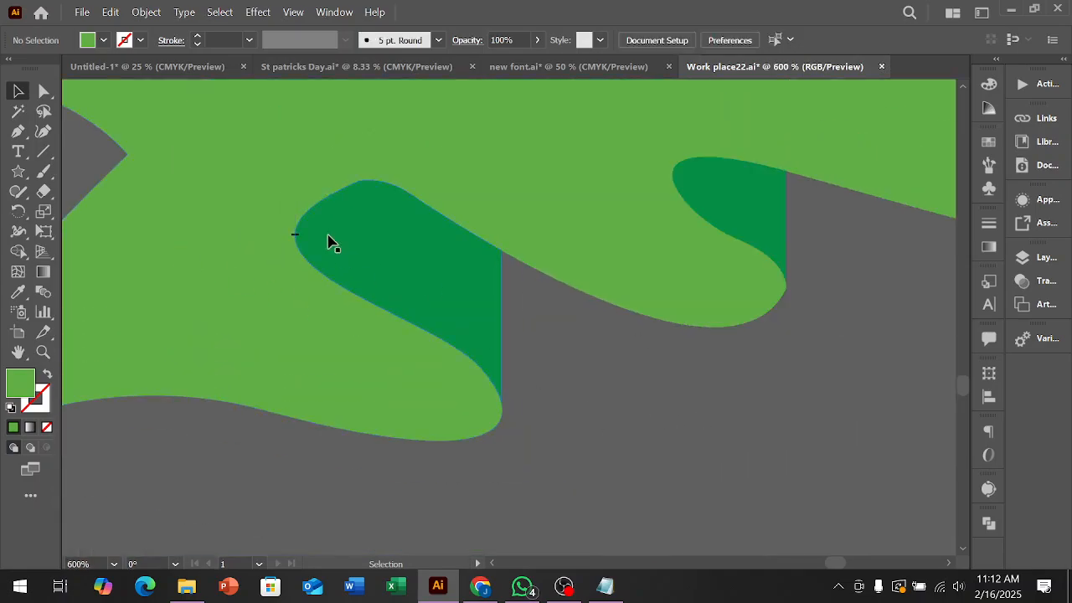
{"action": "left_click", "coordinate": [392, 270]}
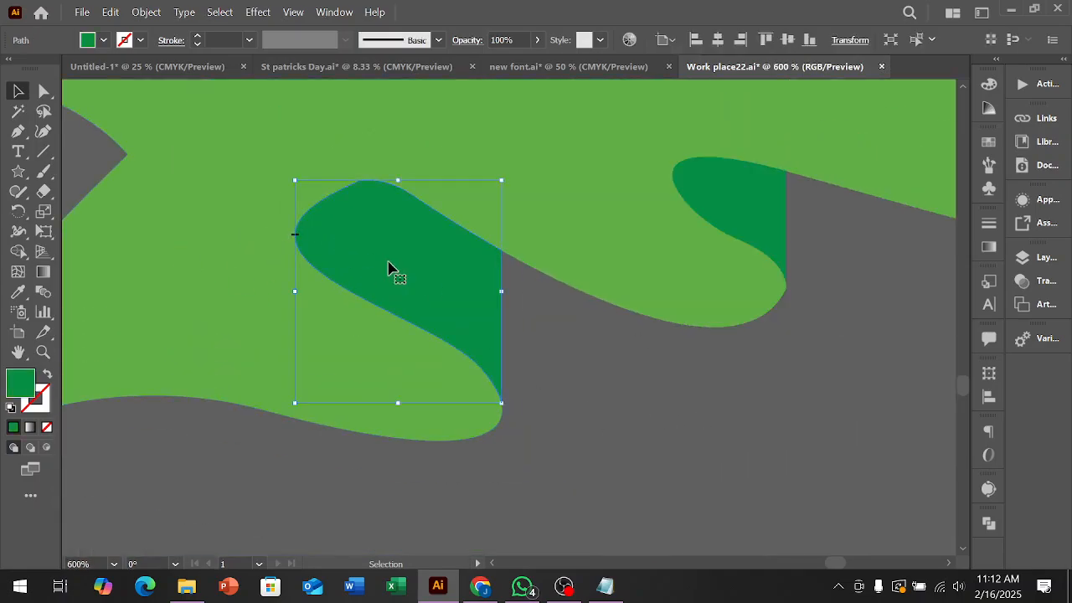
{"action": "left_click", "coordinate": [241, 311]}
{"action": "key", "text": "a"}
{"action": "key", "text": "ctrl+2"}
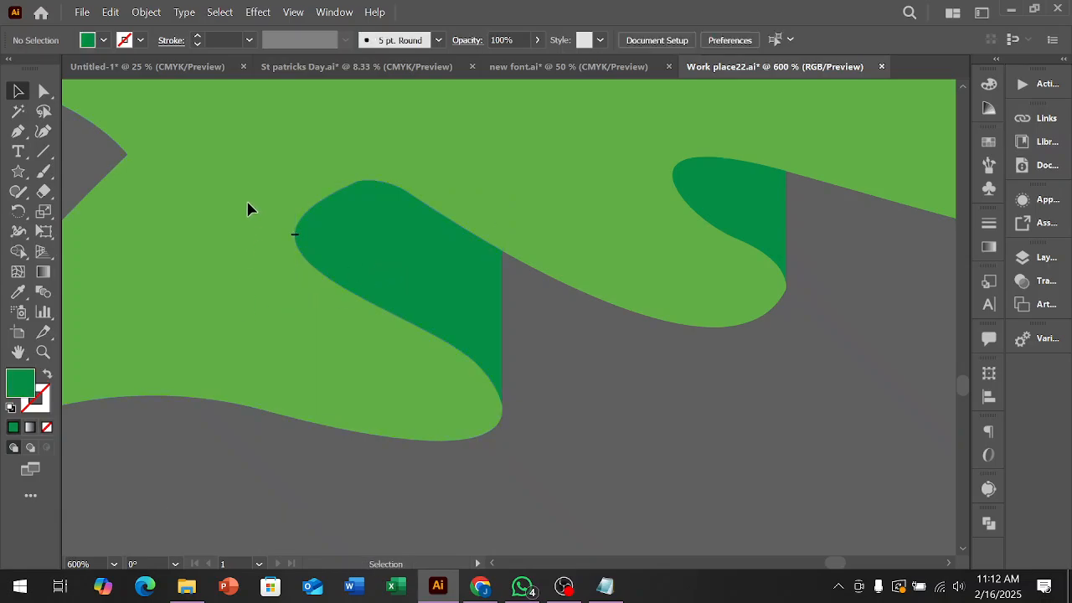
{"action": "left_click_drag", "start_coordinate": [248, 205], "coordinate": [371, 292]}
{"action": "left_click", "coordinate": [360, 292]}
Lock the right fold shape and delete the black stroke remnants at its upper-right corner.
{"action": "scroll", "coordinate": [162, 301], "scroll_direction": "down", "scroll_amount": 6}
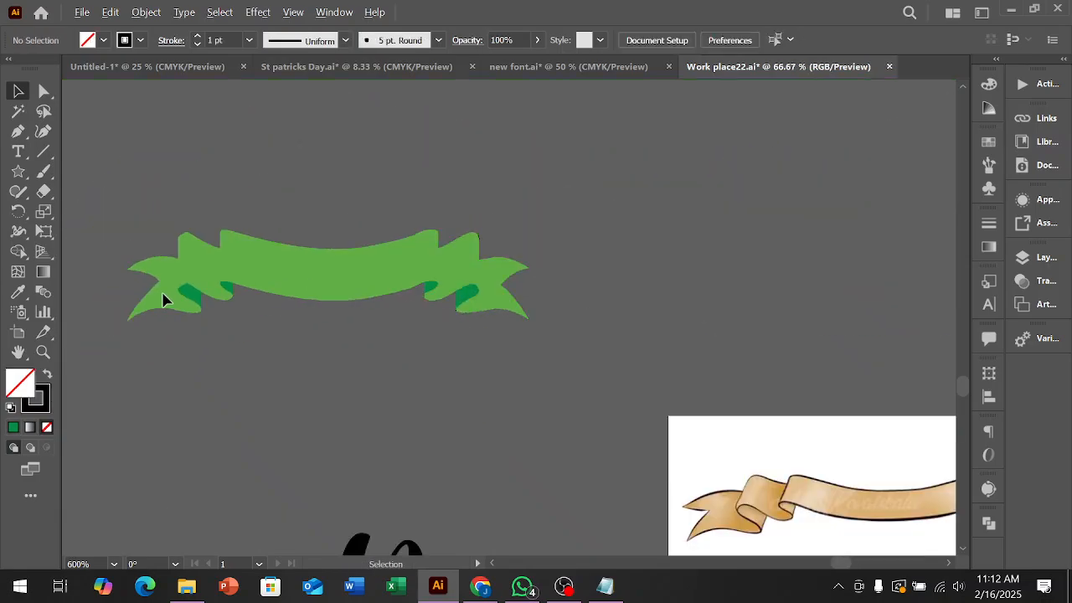
{"action": "scroll", "coordinate": [343, 290], "scroll_direction": "up", "scroll_amount": 5}
{"action": "scroll", "coordinate": [502, 240], "scroll_direction": "up", "scroll_amount": 2}
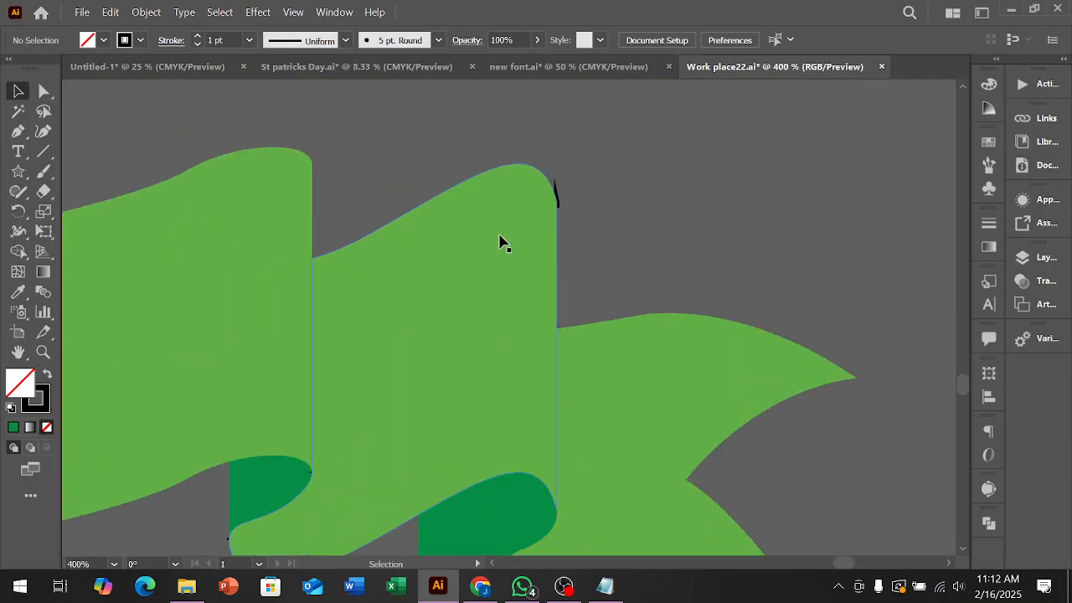
{"action": "left_click", "coordinate": [502, 242]}
{"action": "key", "text": "a"}
{"action": "key", "text": "ctrl+shift+a"}
{"action": "key", "text": "v"}
{"action": "left_click", "coordinate": [554, 189]}
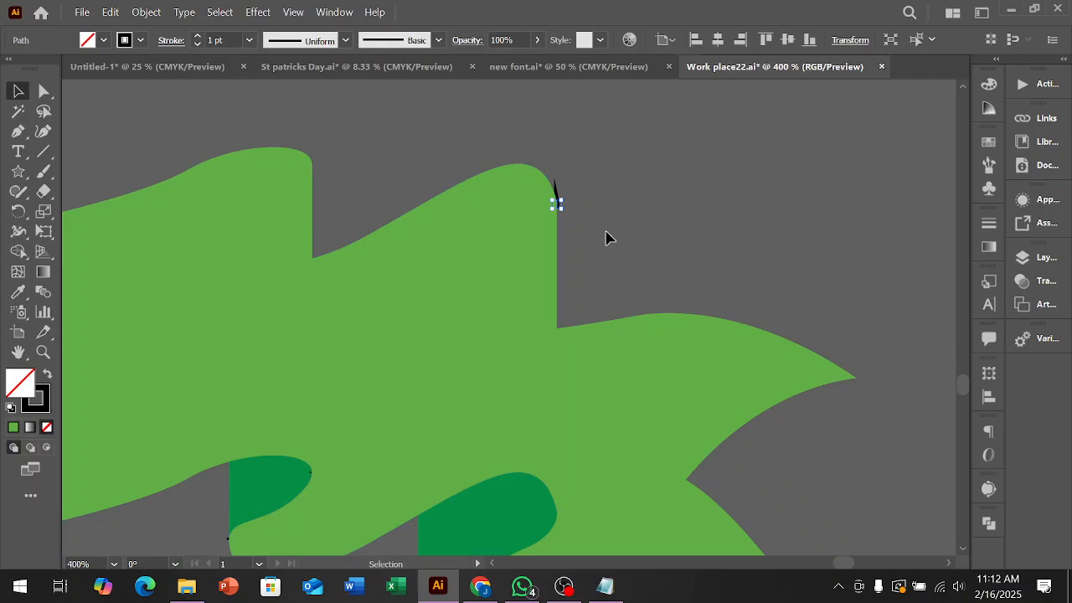
{"action": "key", "text": "Delete"}
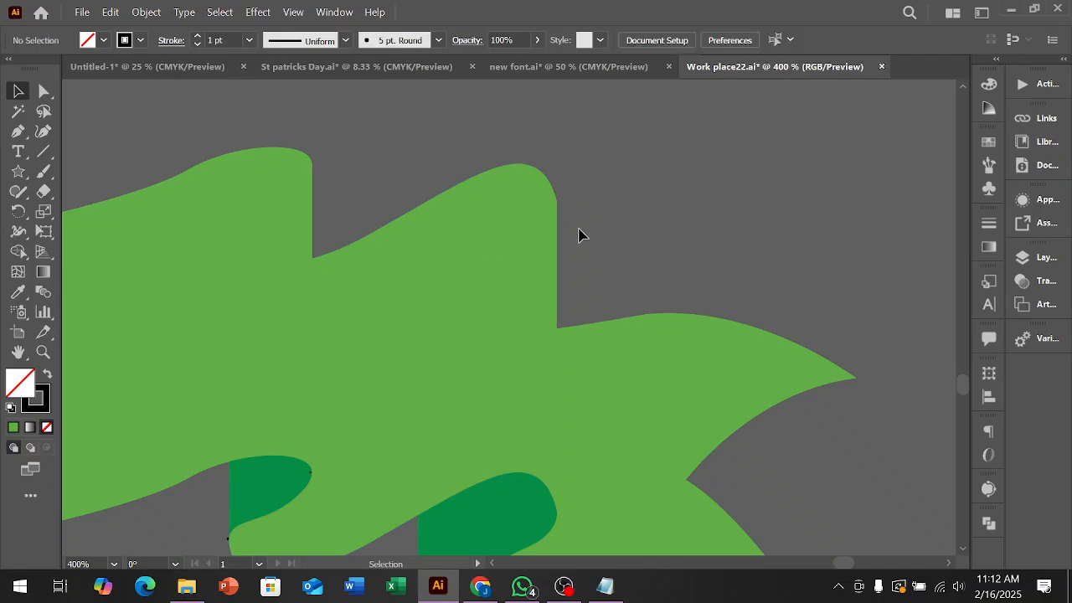
Check the cleaned ribbon edges and unlock all the locked ribbon shapes.
{"action": "scroll", "coordinate": [606, 240], "scroll_direction": "down", "scroll_amount": 5}
{"action": "scroll", "coordinate": [368, 228], "scroll_direction": "up", "scroll_amount": 4}
{"action": "scroll", "coordinate": [369, 227], "scroll_direction": "up", "scroll_amount": 1}
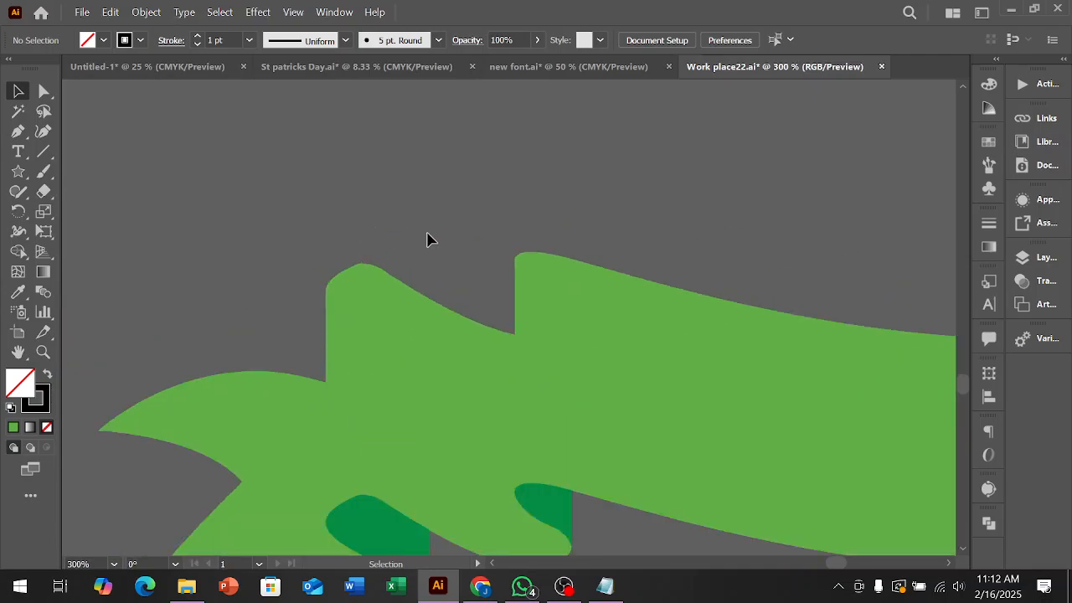
{"action": "scroll", "coordinate": [413, 237], "scroll_direction": "down", "scroll_amount": 3}
{"action": "scroll", "coordinate": [433, 248], "scroll_direction": "down", "scroll_amount": 1}
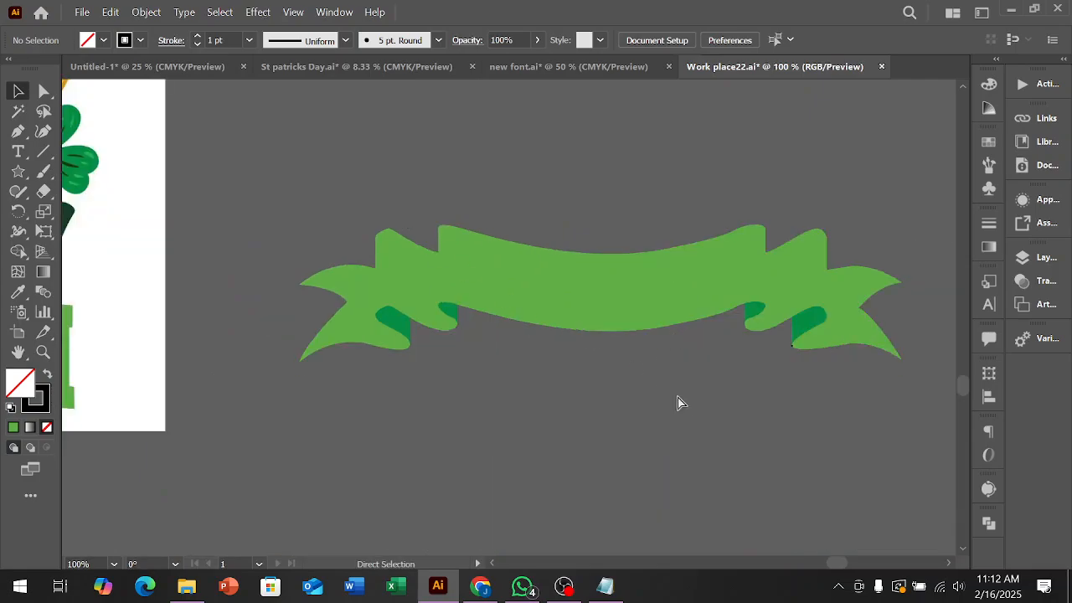
{"action": "key", "text": "ctrl+z"}
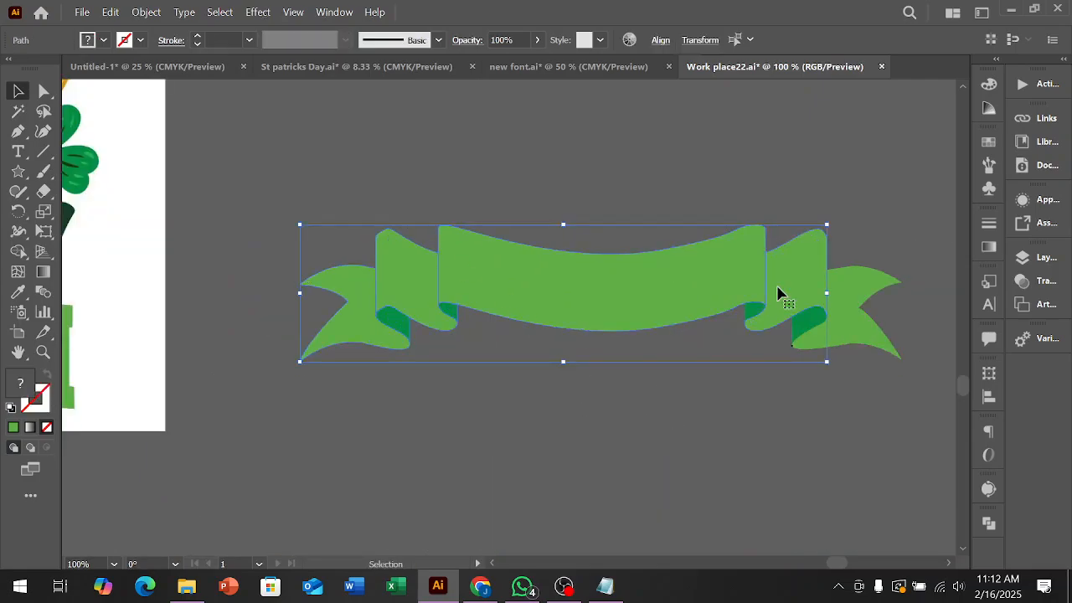
Lock the right tail and its dark fold, and delete the black stroke remnants at the tail's lower-left curl.
{"action": "scroll", "coordinate": [927, 326], "scroll_direction": "up", "scroll_amount": 3}
{"action": "scroll", "coordinate": [577, 431], "scroll_direction": "up", "scroll_amount": 3}
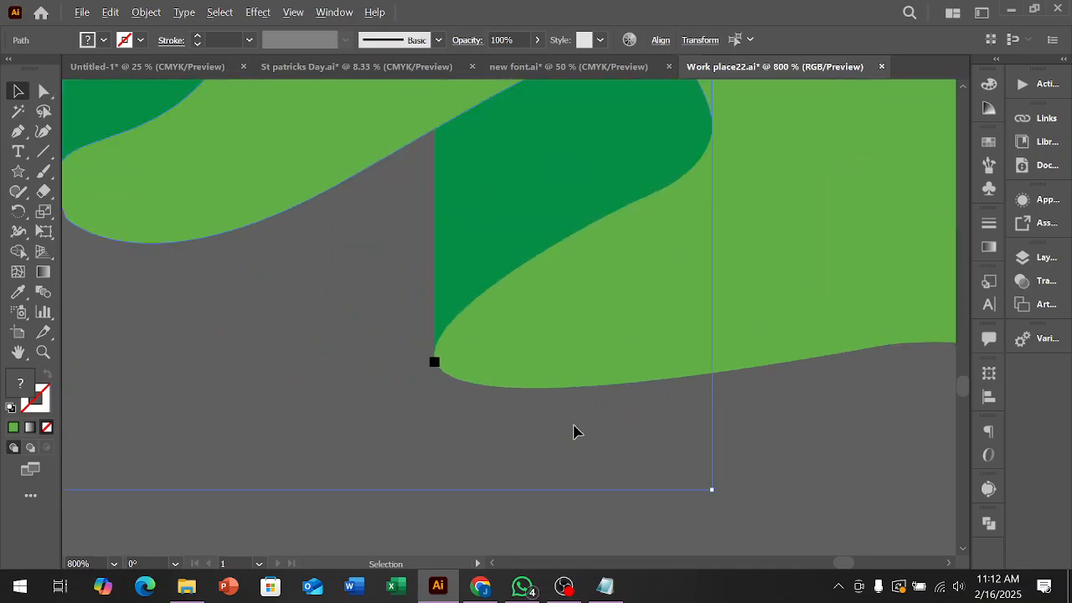
{"action": "left_click", "coordinate": [480, 366]}
{"action": "scroll", "coordinate": [429, 379], "scroll_direction": "up", "scroll_amount": 5}
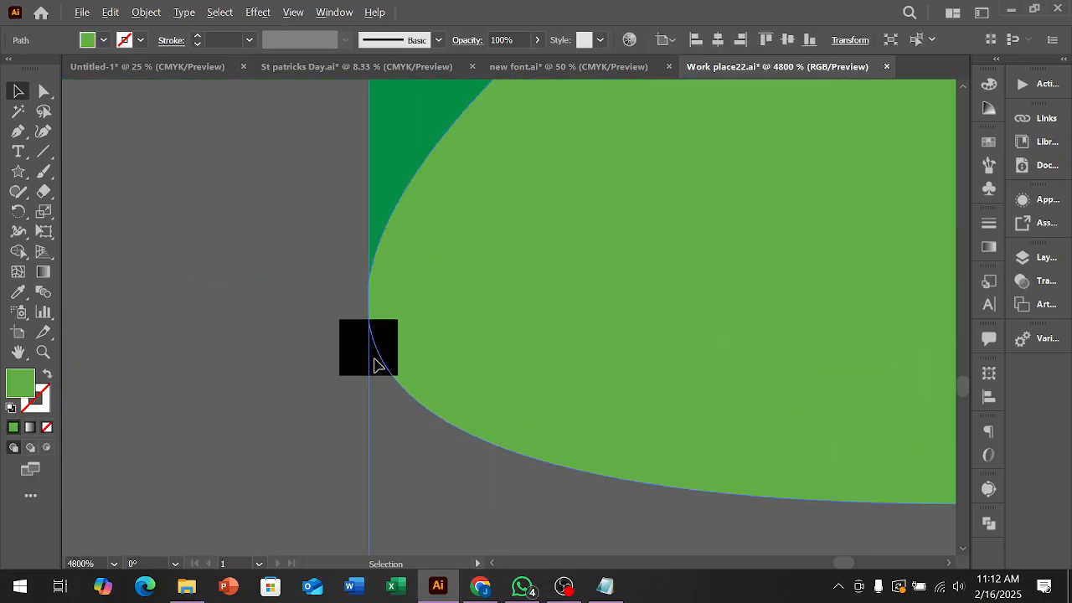
{"action": "left_click", "coordinate": [272, 285]}
{"action": "left_click", "coordinate": [375, 279]}
{"action": "left_click_drag", "start_coordinate": [394, 297], "coordinate": [479, 423]}
{"action": "left_click", "coordinate": [276, 288]}
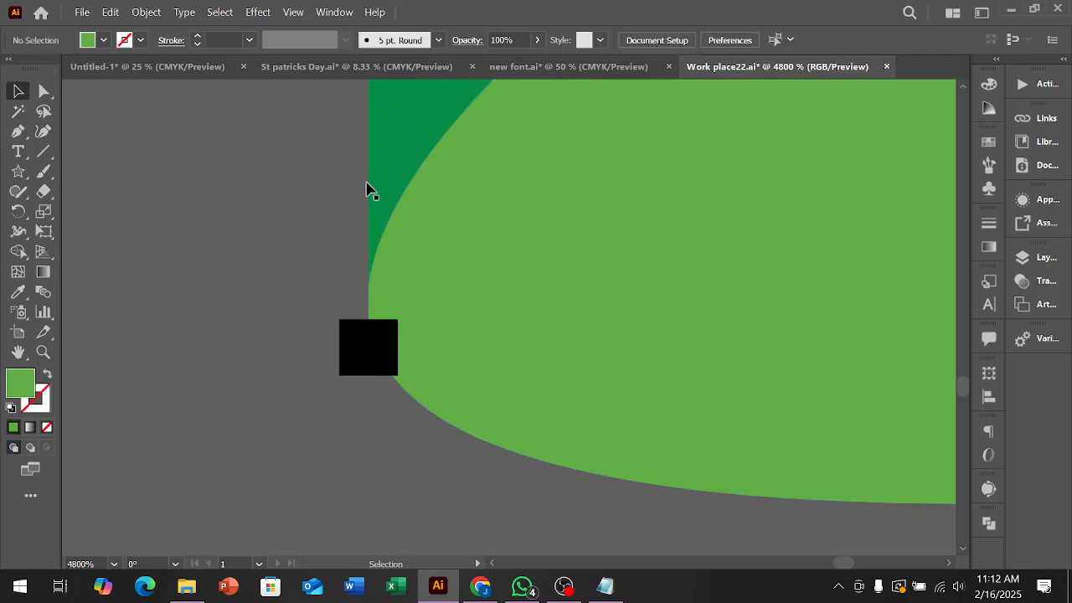
{"action": "left_click", "coordinate": [363, 191]}
{"action": "left_click", "coordinate": [363, 193]}
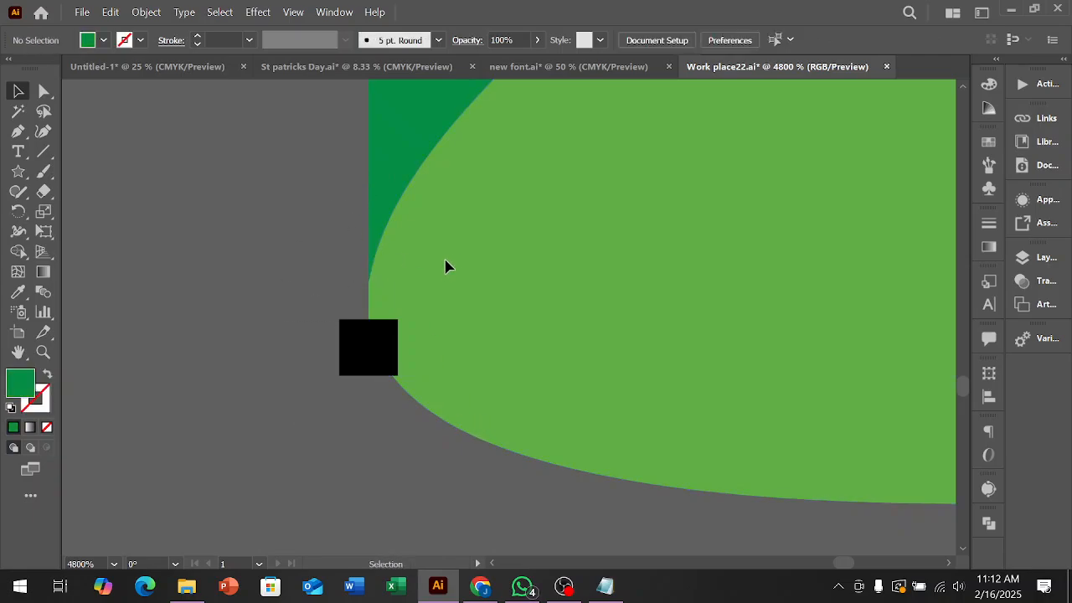
{"action": "left_click_drag", "start_coordinate": [444, 417], "coordinate": [442, 415]}
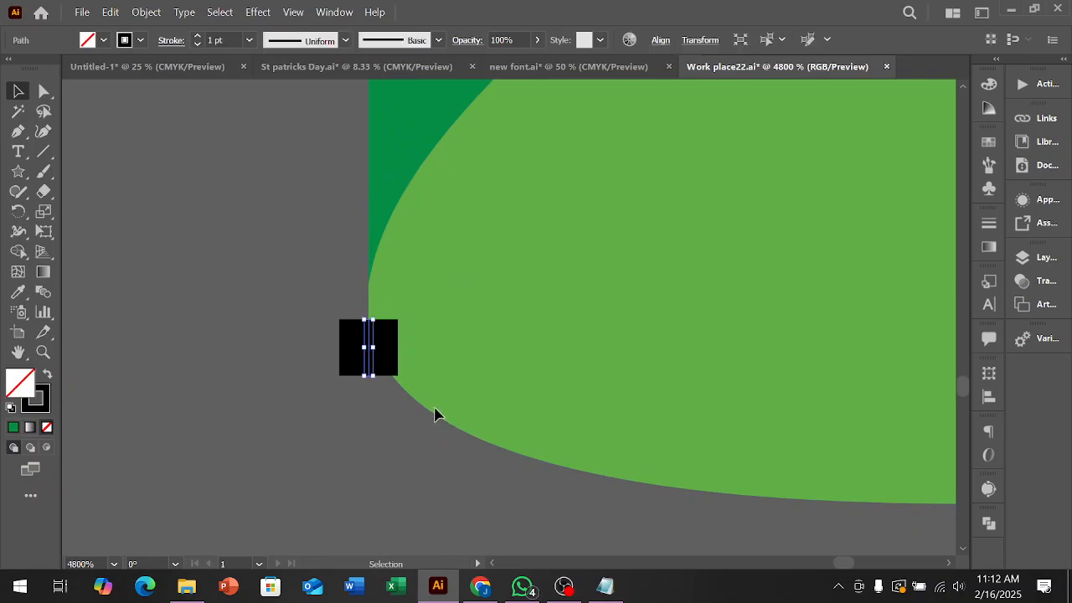
{"action": "key", "text": "Delete"}
Unlock the right tail and its dark fold, check the whole ribbon banner, and clear the selection.
{"action": "left_click", "coordinate": [424, 414]}
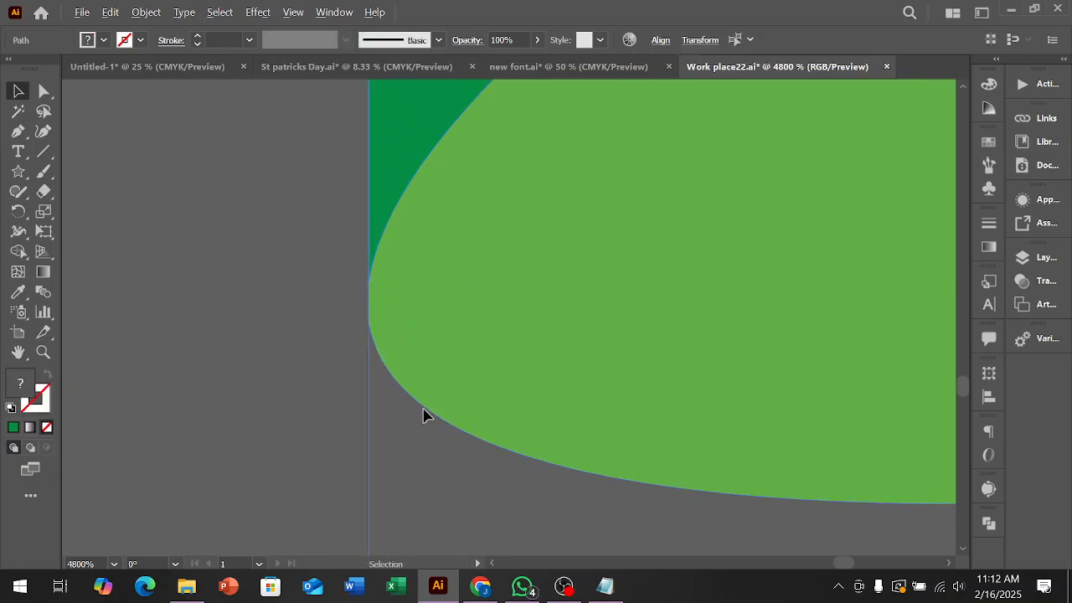
{"action": "scroll", "coordinate": [424, 413], "scroll_direction": "down", "scroll_amount": 10}
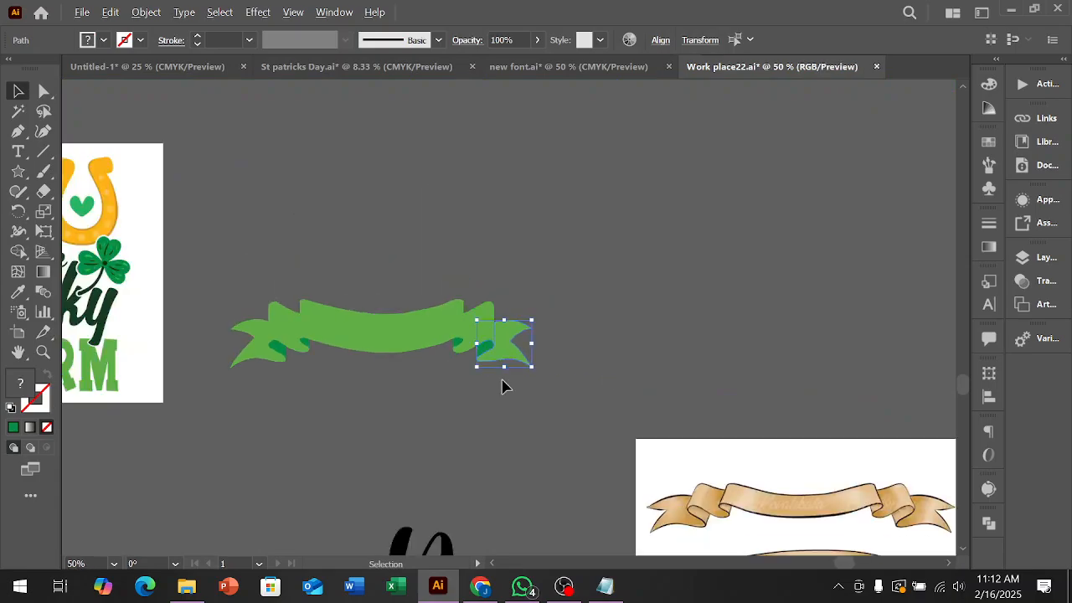
{"action": "left_click", "coordinate": [527, 402]}
{"action": "scroll", "coordinate": [376, 335], "scroll_direction": "left", "scroll_amount": 3}
{"action": "key", "text": "ctrl+a"}
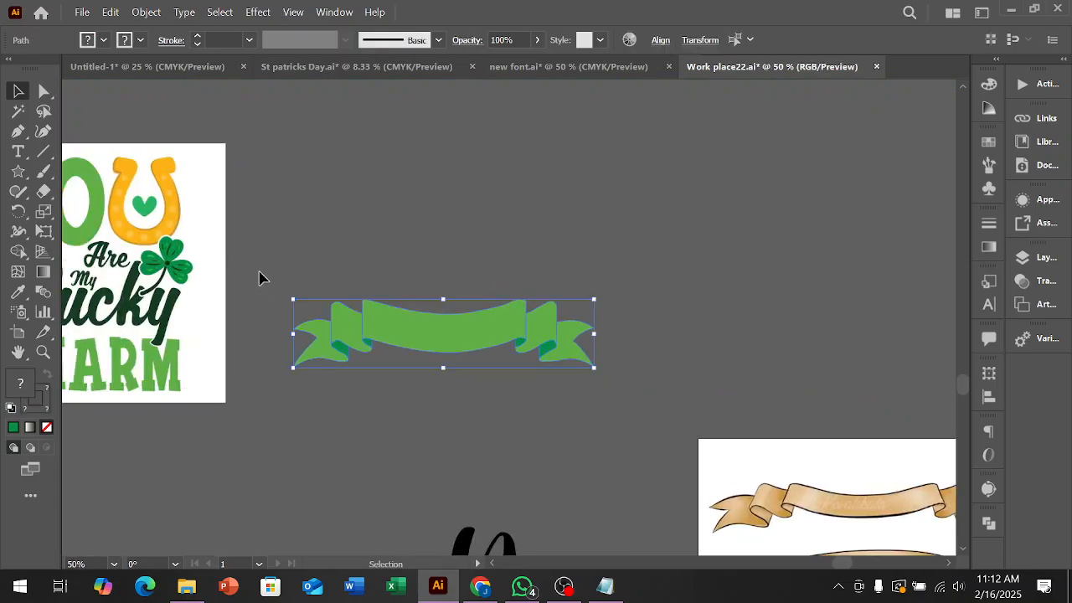
{"action": "left_click", "coordinate": [629, 223]}
{"action": "scroll", "coordinate": [641, 220], "scroll_direction": "down", "scroll_amount": 3}
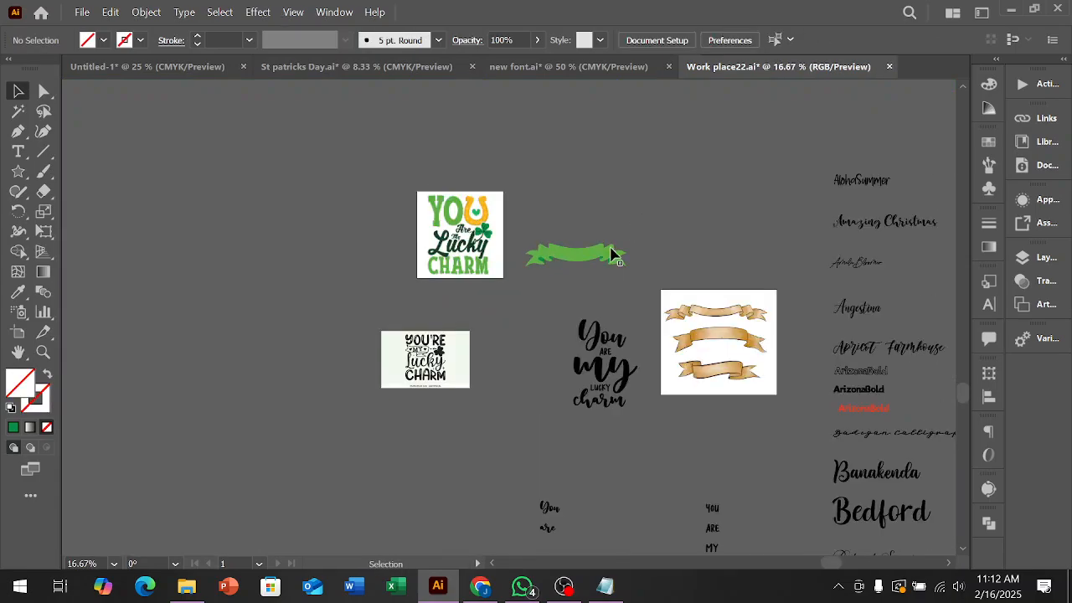
Move the green ribbon banner below the "You are my lucky charm" lettering and shift the word "charm" down to make room.
{"action": "left_click_drag", "start_coordinate": [598, 259], "coordinate": [622, 449]}
{"action": "scroll", "coordinate": [622, 449], "scroll_direction": "up", "scroll_amount": 1}
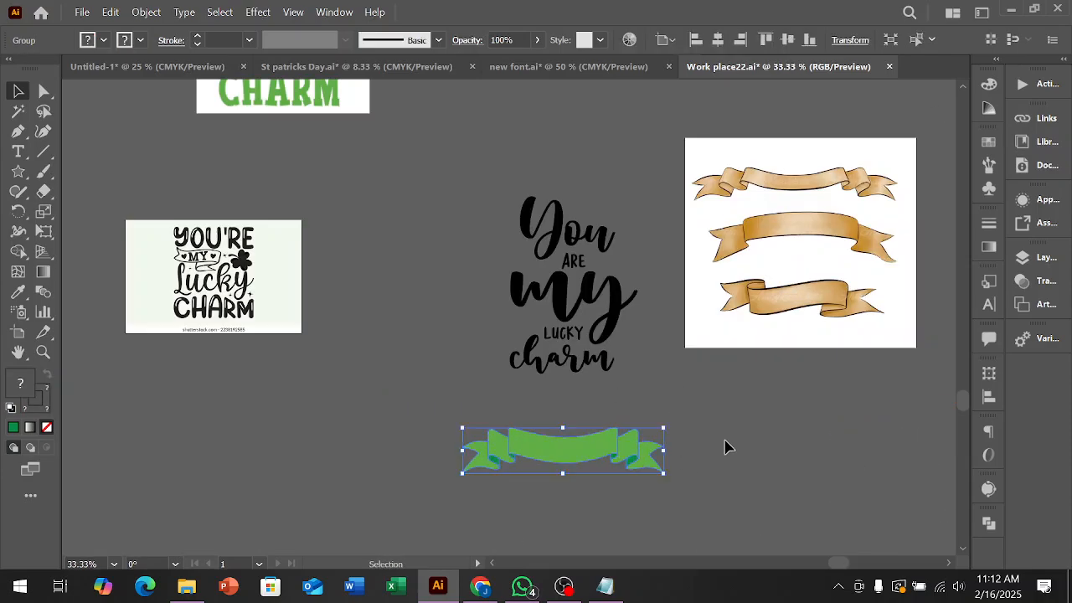
{"action": "scroll", "coordinate": [725, 447], "scroll_direction": "up", "scroll_amount": 1}
{"action": "scroll", "coordinate": [653, 340], "scroll_direction": "up", "scroll_amount": 1}
{"action": "scroll", "coordinate": [603, 435], "scroll_direction": "up", "scroll_amount": 1}
{"action": "left_click_drag", "start_coordinate": [506, 458], "coordinate": [502, 492]}
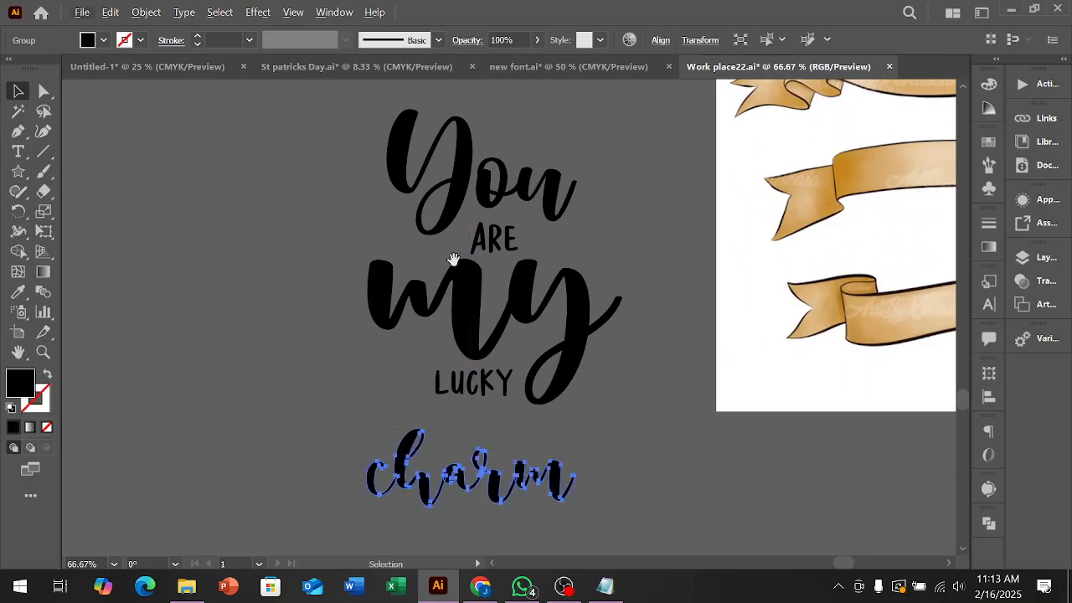
Place the ribbon banner over the word "LUCKY" and send it behind the lettering.
{"action": "left_click_drag", "start_coordinate": [452, 260], "coordinate": [327, 256]}
{"action": "scroll", "coordinate": [430, 392], "scroll_direction": "down", "scroll_amount": 2}
{"action": "left_click_drag", "start_coordinate": [400, 495], "coordinate": [416, 279]}
{"action": "key", "text": "ctrl+shift+a"}
{"action": "left_click", "coordinate": [323, 290]}
{"action": "key", "text": "ctrl+shift+["}
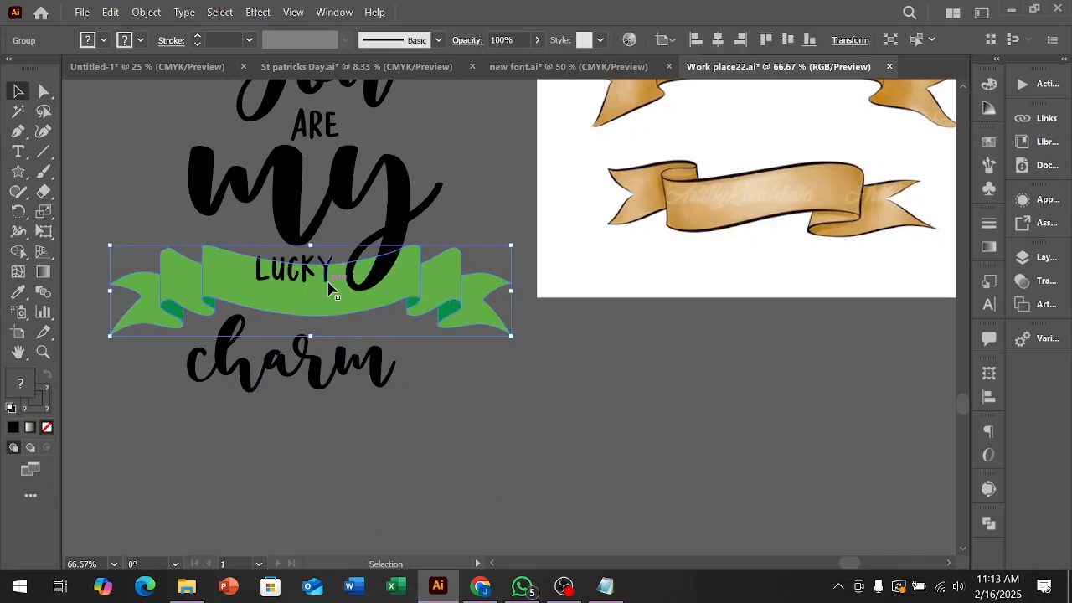
Move the word "LUCKY" down into the central band of the ribbon and clear the selection.
{"action": "scroll", "coordinate": [330, 288], "scroll_direction": "down", "scroll_amount": 1}
{"action": "left_click", "coordinate": [436, 340]}
{"action": "left_click_drag", "start_coordinate": [293, 243], "coordinate": [297, 264]}
{"action": "left_click", "coordinate": [531, 390]}
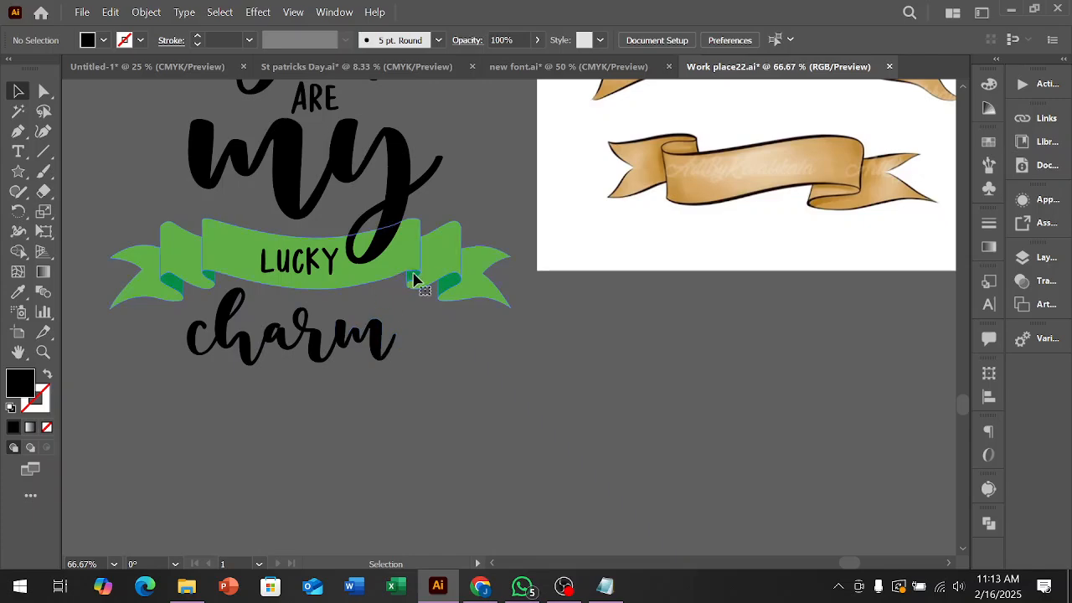
{"action": "left_click", "coordinate": [414, 279]}
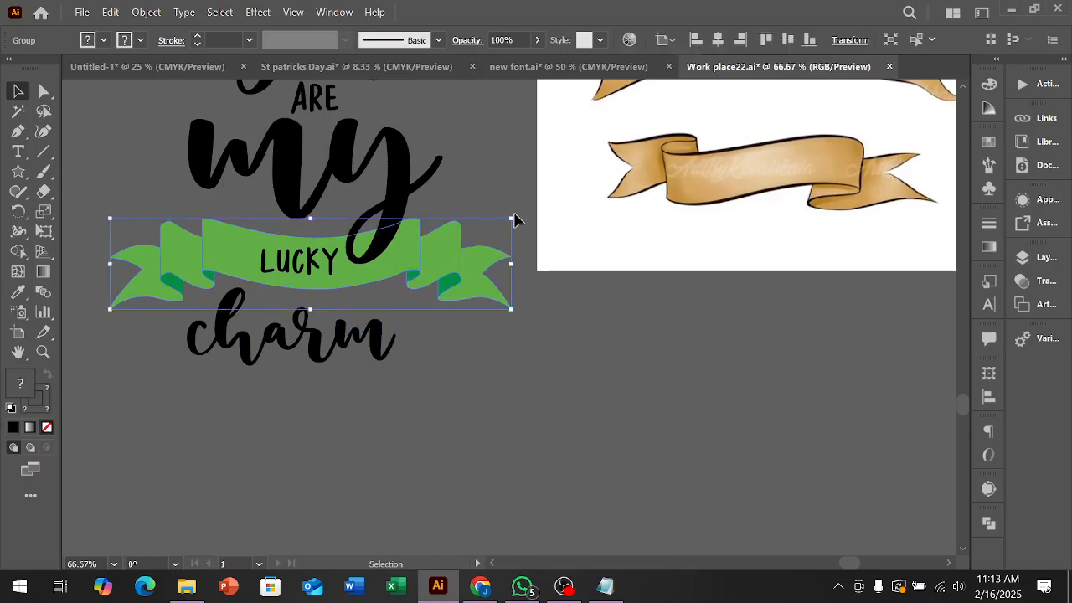
{"action": "left_click_drag", "start_coordinate": [517, 211], "coordinate": [564, 226]}
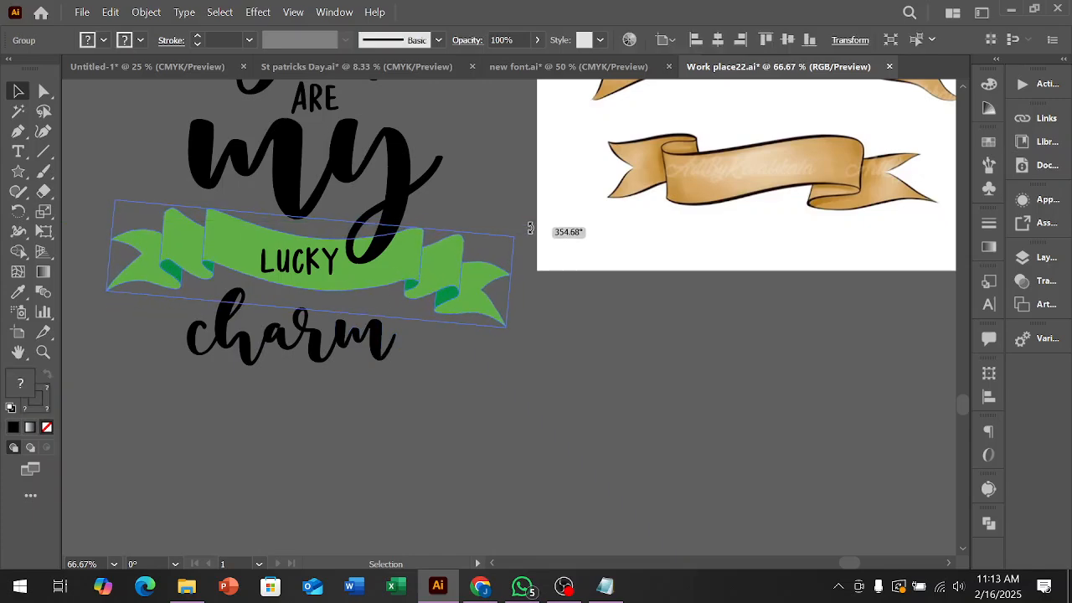
{"action": "left_click", "coordinate": [616, 216]}
{"action": "key", "text": "Delete"}
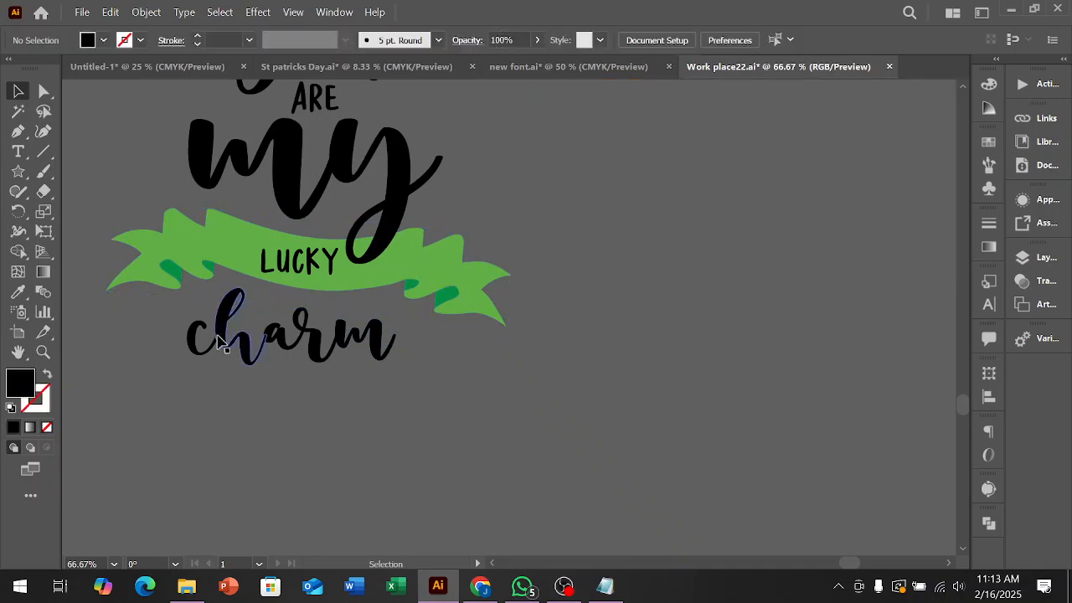
{"action": "scroll", "coordinate": [314, 266], "scroll_direction": "up", "scroll_amount": 1}
{"action": "left_click", "coordinate": [308, 266]}
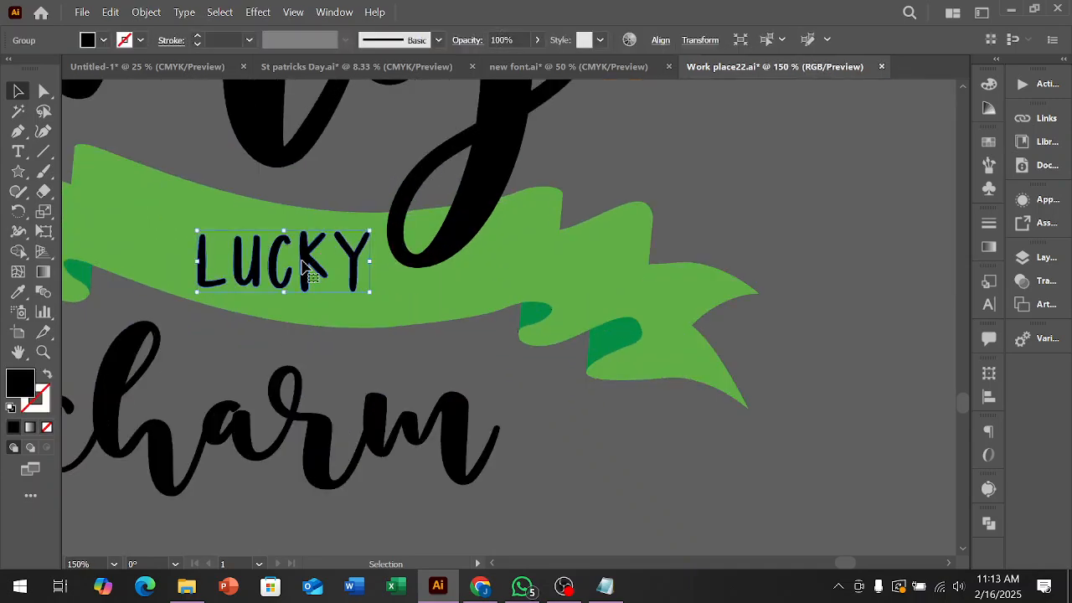
{"action": "scroll", "coordinate": [367, 281], "scroll_direction": "down", "scroll_amount": 1}
{"action": "key", "text": "ctrl+z"}
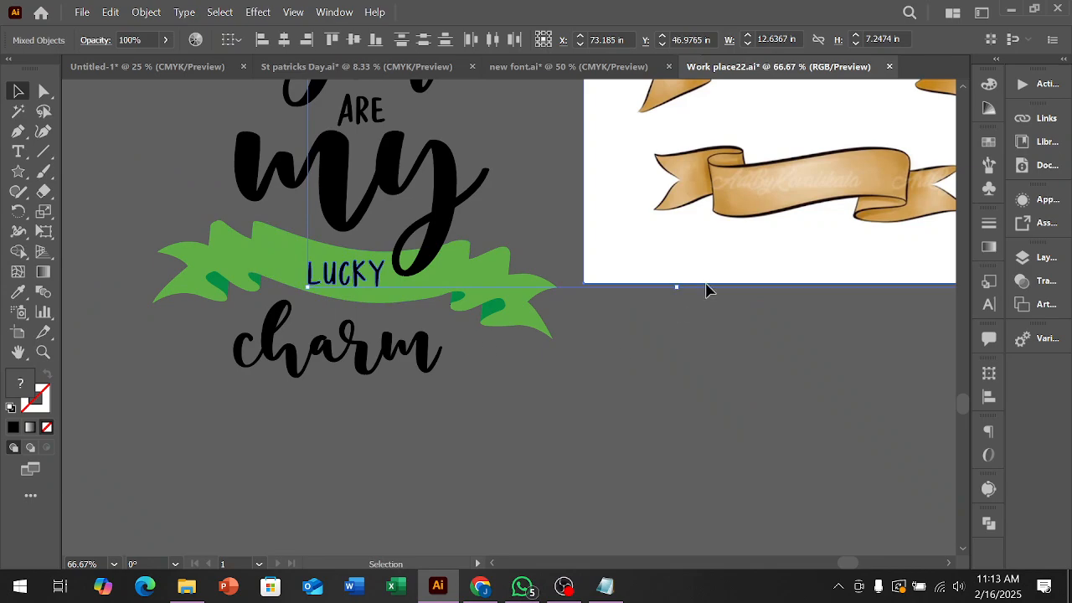
{"action": "key", "text": "ctrl+z"}
Delete the tan ribbon reference image beside the lettering.
{"action": "left_click", "coordinate": [591, 400]}
{"action": "left_click", "coordinate": [741, 264]}
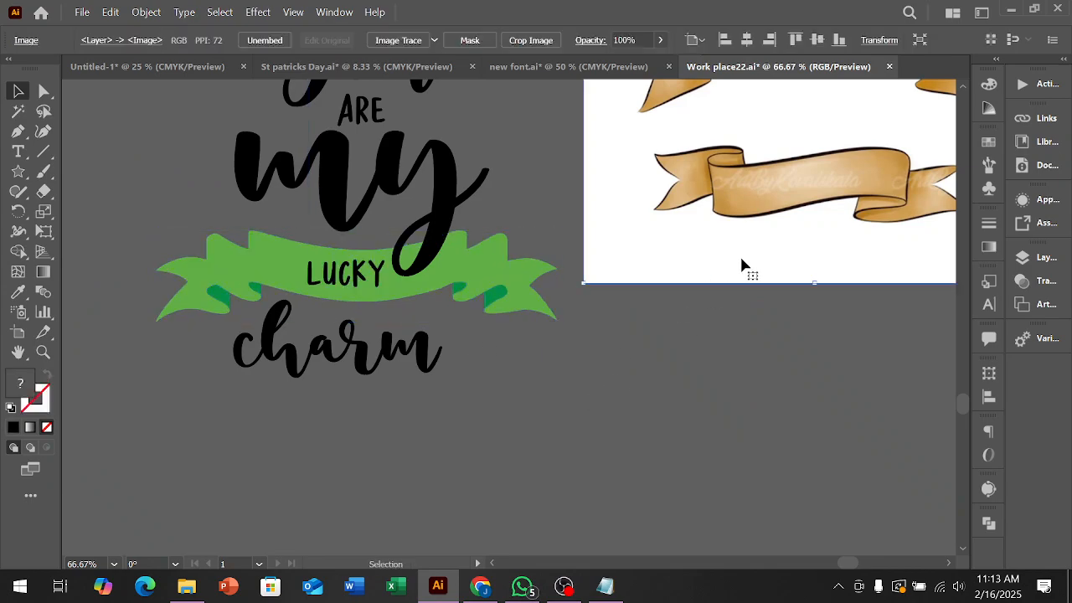
{"action": "key", "text": "Delete"}
{"action": "scroll", "coordinate": [390, 330], "scroll_direction": "up", "scroll_amount": 2}
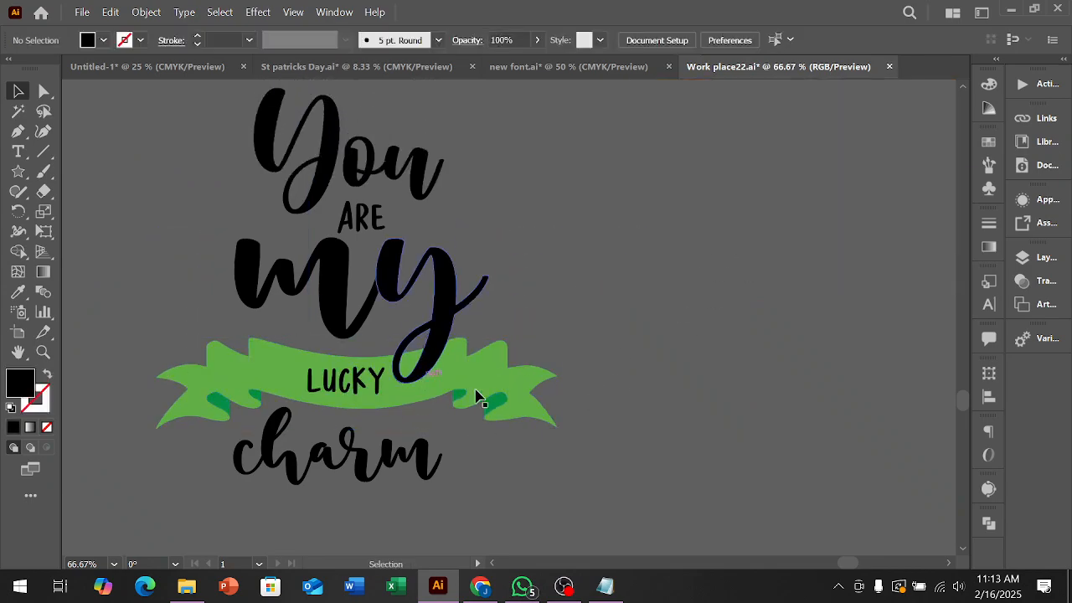
Center the ribbon banner horizontally on the word "LUCKY" and clear the selection.
{"action": "left_click", "coordinate": [469, 395], "text": "shift"}
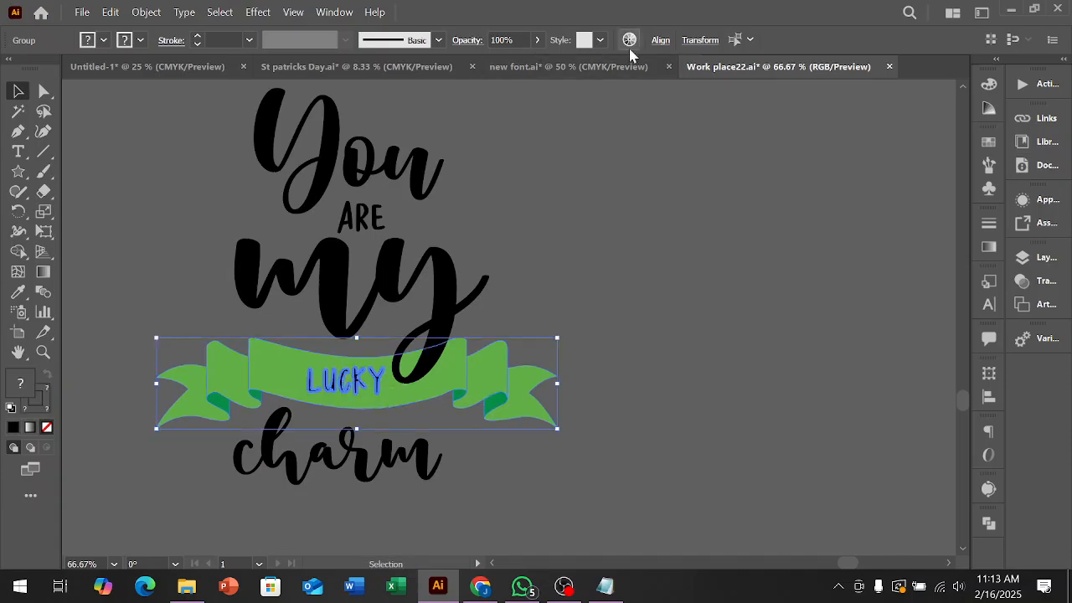
{"action": "left_click", "coordinate": [659, 40]}
{"action": "left_click", "coordinate": [514, 88]}
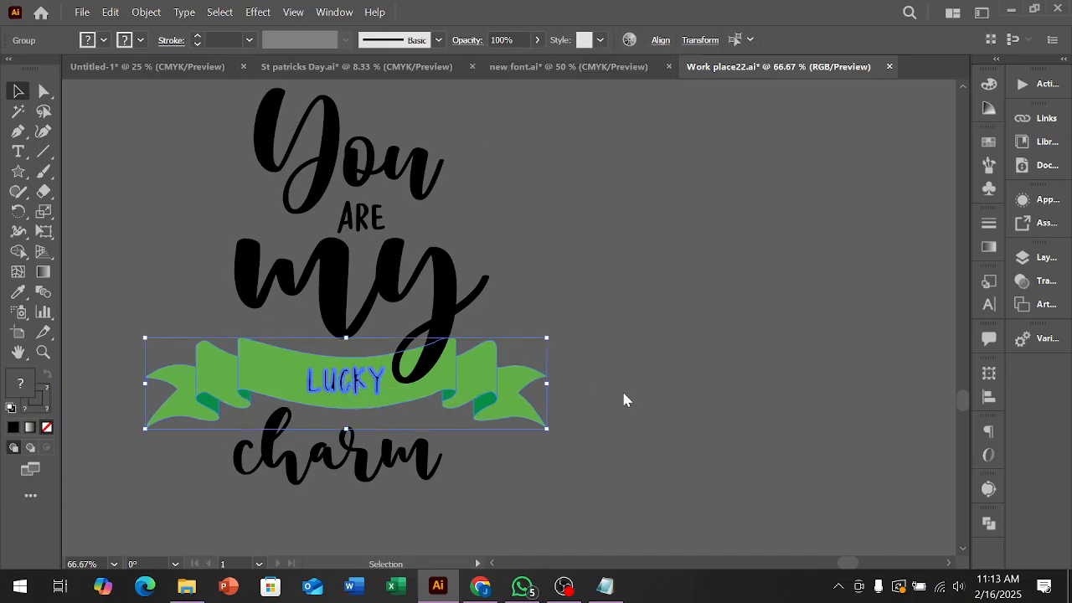
{"action": "left_click", "coordinate": [540, 397]}
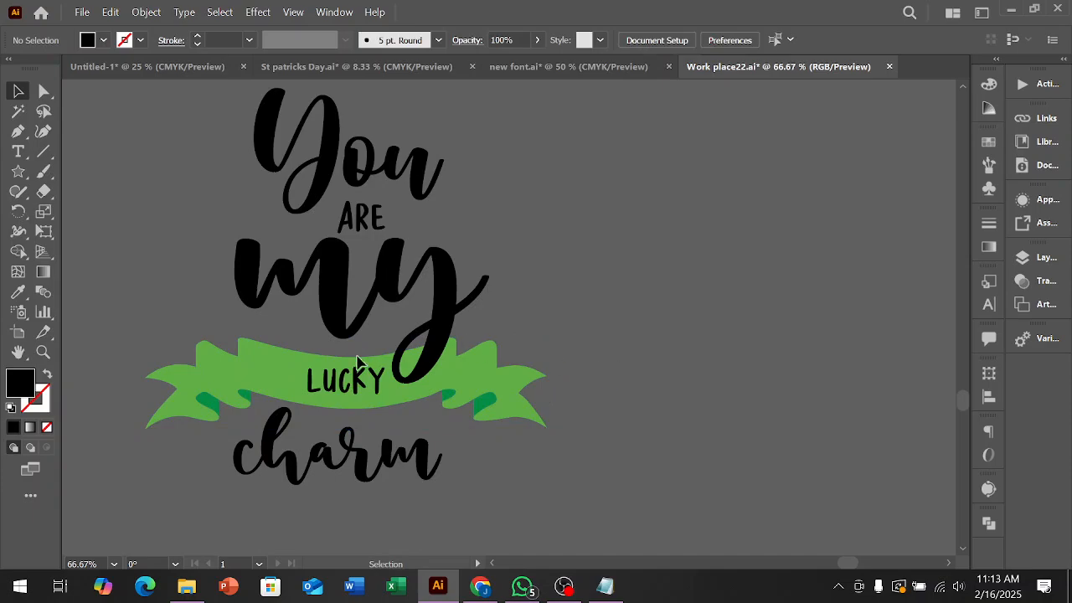
Apply a horizontal Arc warp with a -17% bend to "LUCKY" so the word follows the ribbon's curve.
{"action": "scroll", "coordinate": [361, 359], "scroll_direction": "up", "scroll_amount": 4}
{"action": "scroll", "coordinate": [376, 366], "scroll_direction": "down", "scroll_amount": 2}
{"action": "scroll", "coordinate": [378, 364], "scroll_direction": "up", "scroll_amount": 1}
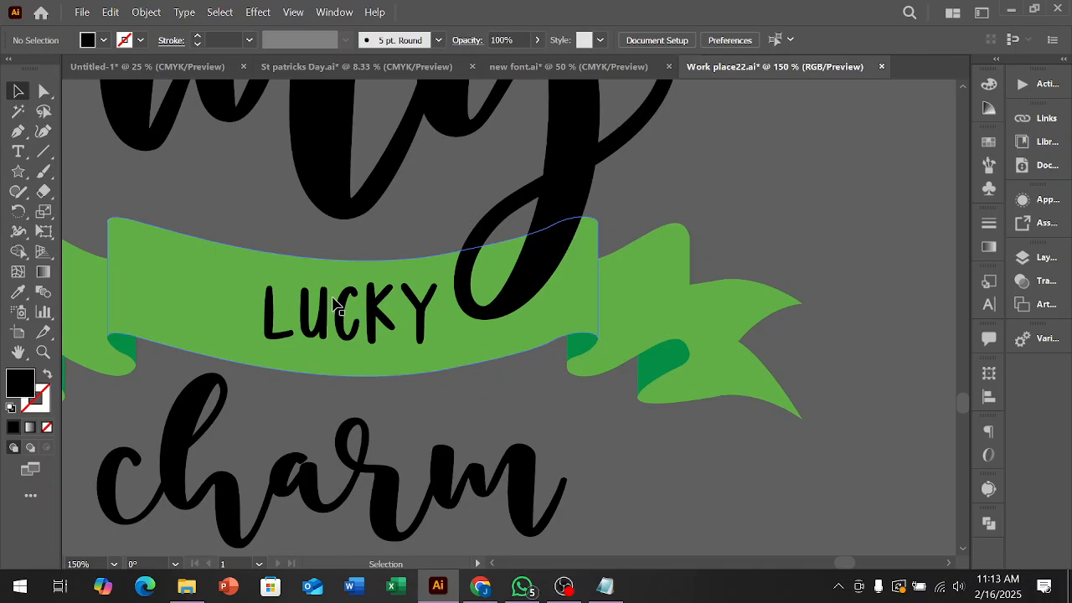
{"action": "left_click", "coordinate": [368, 311]}
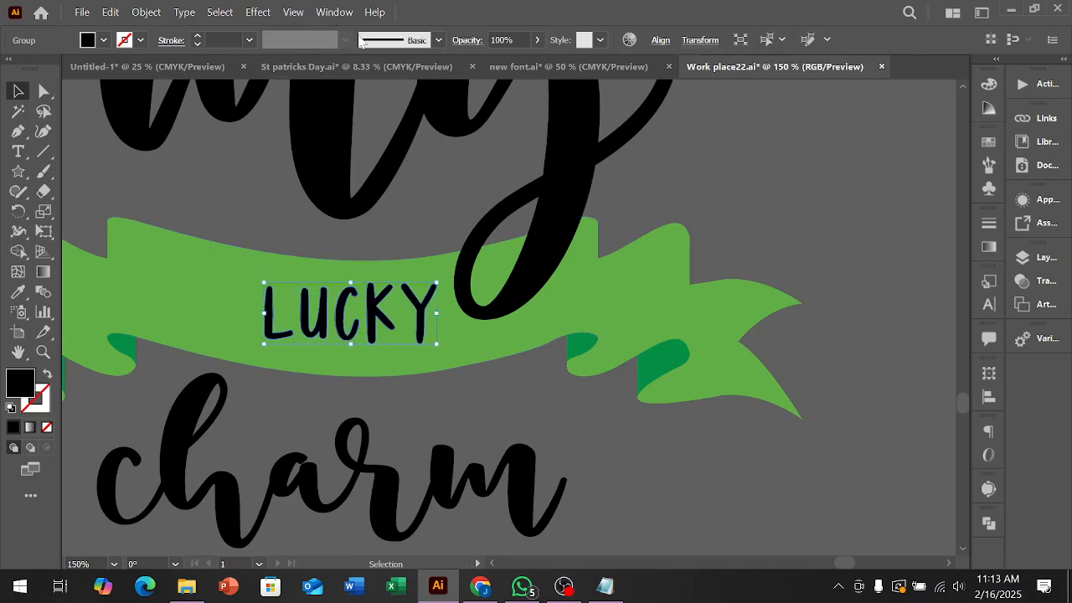
{"action": "left_click", "coordinate": [257, 12]}
{"action": "mouse_move", "coordinate": [308, 268]}
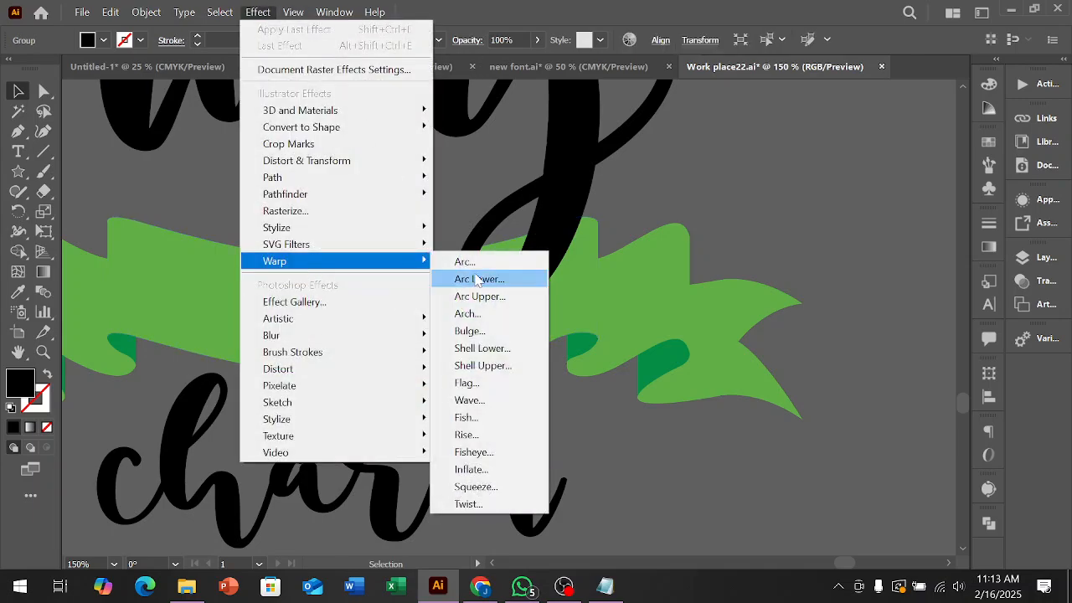
{"action": "left_click", "coordinate": [462, 263]}
{"action": "left_click_drag", "start_coordinate": [898, 242], "coordinate": [846, 243]}
{"action": "left_click", "coordinate": [963, 240]}
{"action": "key", "text": "Down"}
{"action": "key", "text": "Down"}
{"action": "key", "text": "Down"}
{"action": "key", "text": "Down"}
{"action": "key", "text": "Down"}
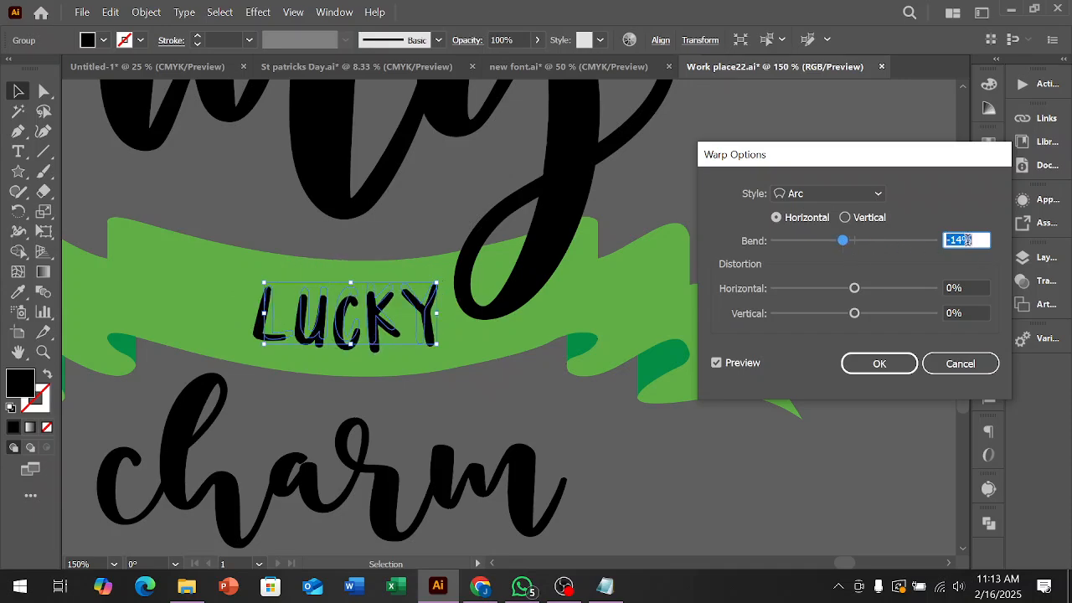
{"action": "key", "text": "Up"}
{"action": "key", "text": "Up"}
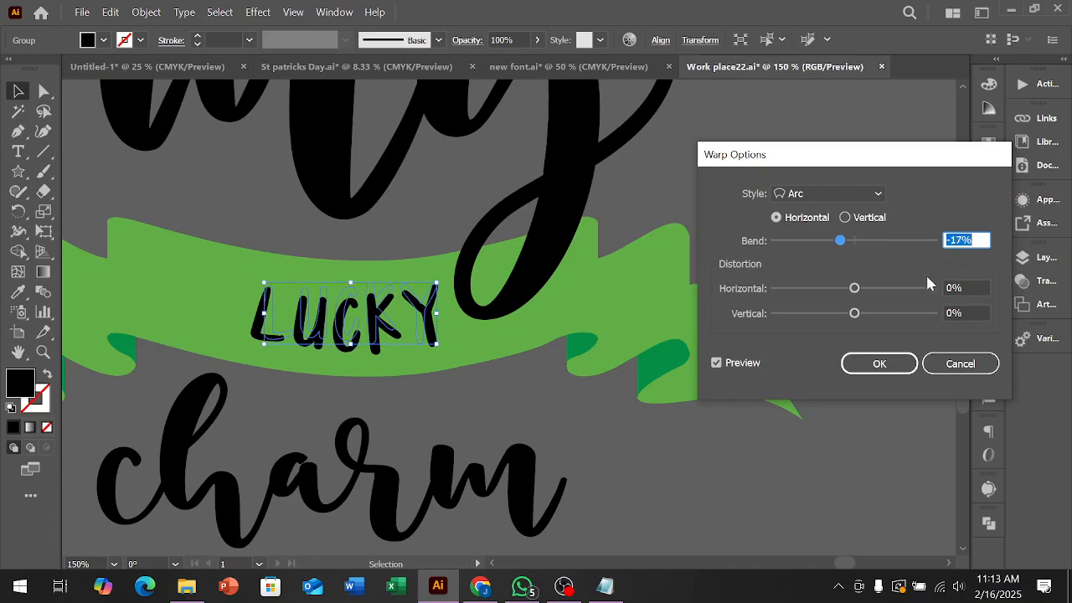
{"action": "left_click", "coordinate": [880, 363]}
Expand the appearance of the warped "LUCKY" lettering and clear the selection.
{"action": "left_click", "coordinate": [145, 11]}
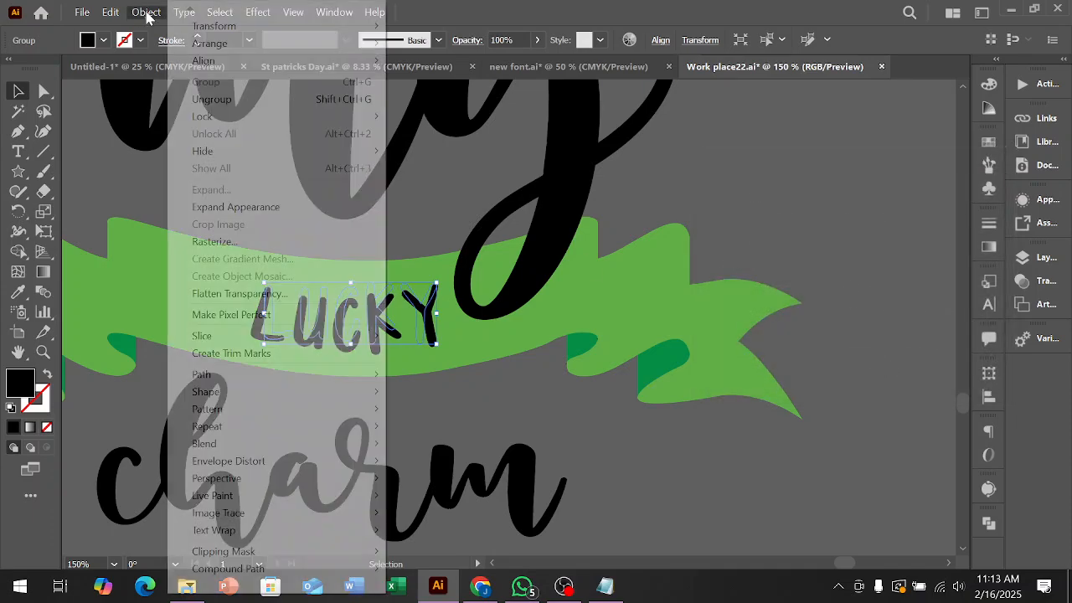
{"action": "left_click", "coordinate": [243, 205]}
{"action": "left_click", "coordinate": [791, 268]}
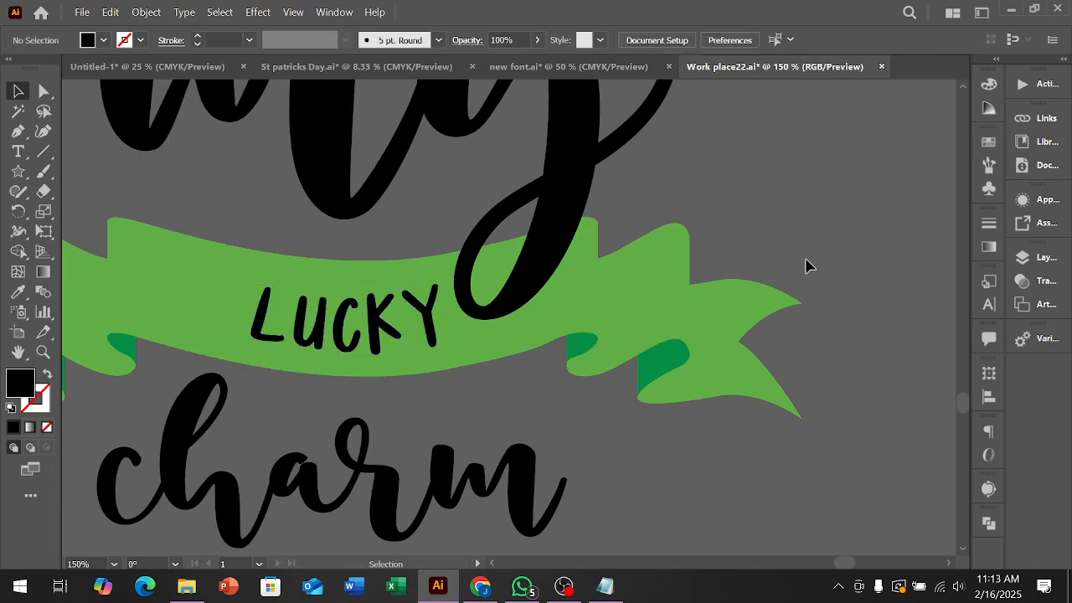
Enlarge the curved "LUCKY" slightly and nudge it into place on the ribbon's central band.
{"action": "left_click", "coordinate": [378, 318]}
{"action": "left_click_drag", "start_coordinate": [437, 318], "coordinate": [450, 319]}
{"action": "mouse_move", "coordinate": [385, 335]}
{"action": "left_mouse_down"}
{"action": "mouse_move", "coordinate": [391, 325]}
{"action": "mouse_move", "coordinate": [383, 333]}
{"action": "left_mouse_up"}
{"action": "key", "text": "ctrl+minus"}
{"action": "key", "text": "ctrl+minus"}
{"action": "left_click", "coordinate": [593, 335]}
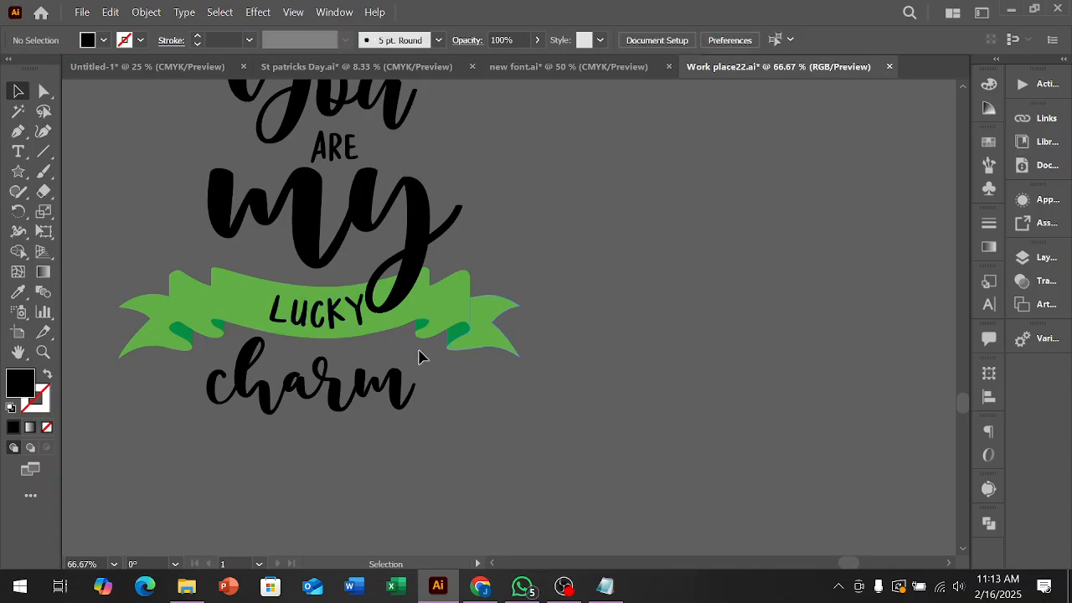
Group the ribbon with "LUCKY" and bring the group in front of the other lettering.
{"action": "scroll", "coordinate": [348, 335], "scroll_direction": "up", "scroll_amount": 1}
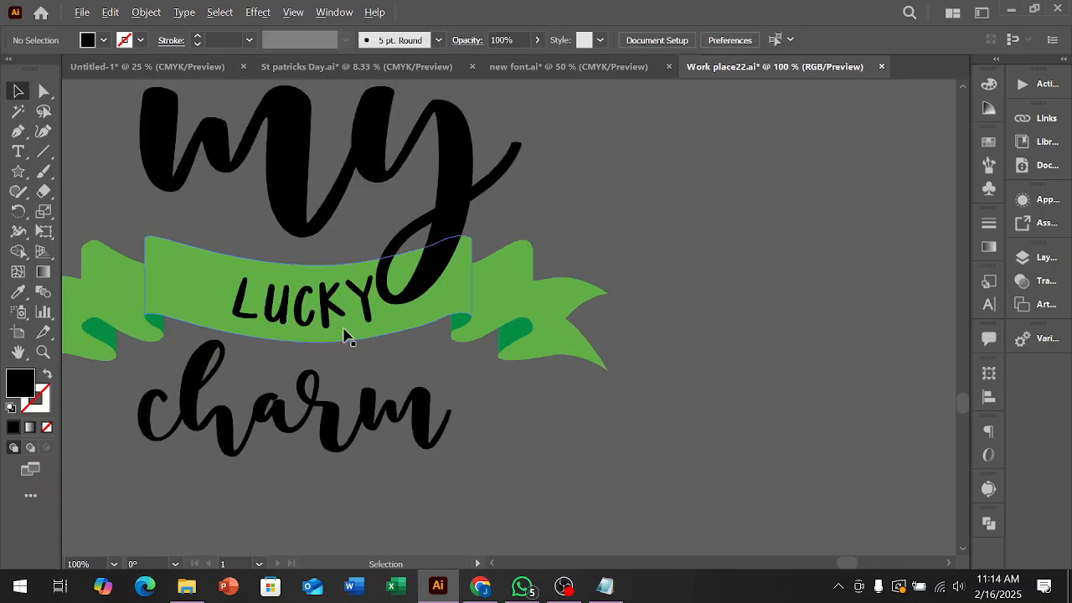
{"action": "left_click", "coordinate": [287, 313]}
{"action": "key", "text": "ctrl+shift+bracketright"}
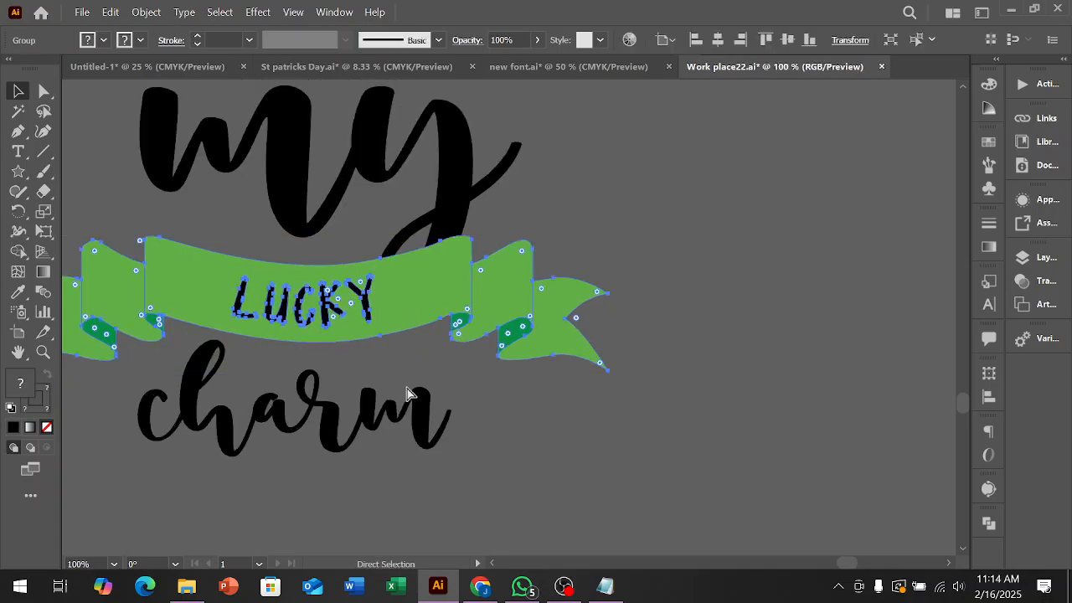
{"action": "left_click", "coordinate": [706, 316]}
Scale the ribbon group down slightly, tilt it clockwise, and reposition it between "my" and "charm".
{"action": "left_click", "coordinate": [583, 288]}
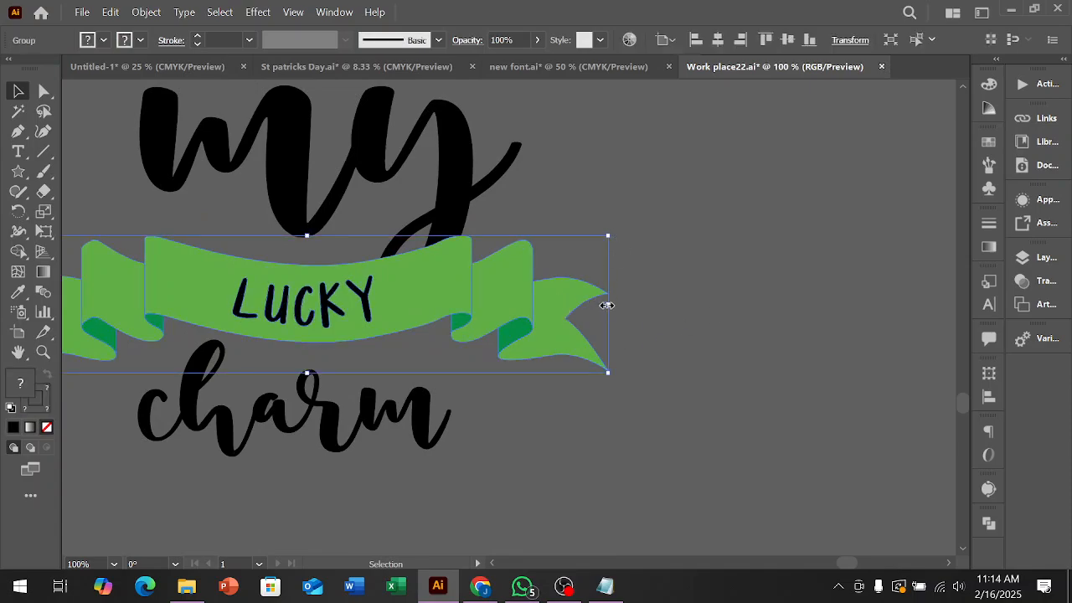
{"action": "left_click_drag", "start_coordinate": [608, 305], "coordinate": [594, 304]}
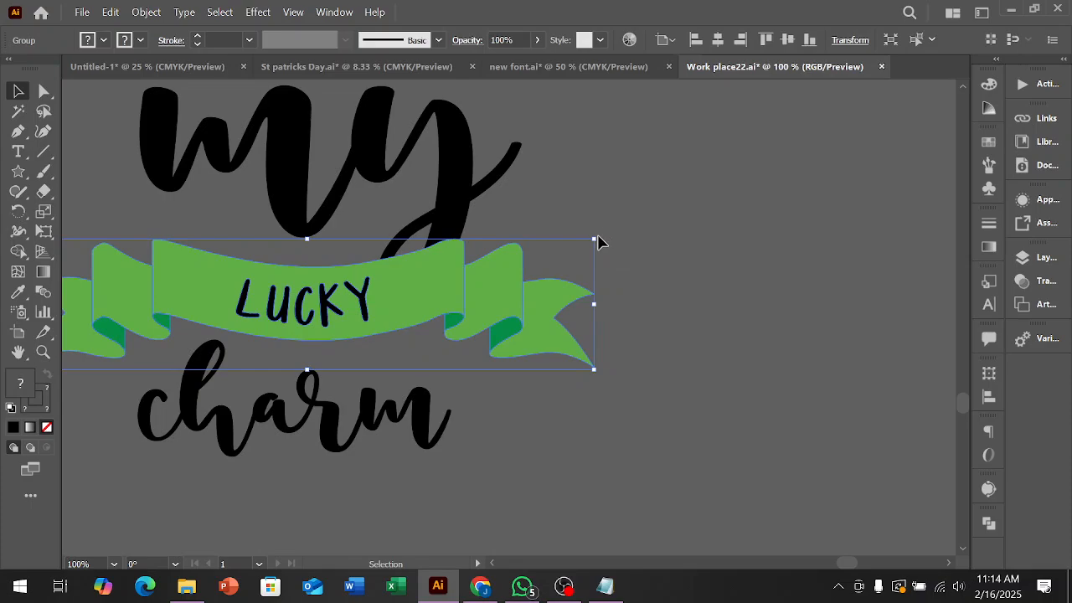
{"action": "left_click_drag", "start_coordinate": [602, 237], "coordinate": [614, 268]}
{"action": "left_click_drag", "start_coordinate": [495, 319], "coordinate": [483, 325]}
{"action": "left_click", "coordinate": [679, 272]}
Enlarge and lower the word "my" slightly, and bring it in front of the ribbon.
{"action": "scroll", "coordinate": [679, 272], "scroll_direction": "down", "scroll_amount": 3}
{"action": "left_click_drag", "start_coordinate": [719, 327], "coordinate": [635, 343]}
{"action": "scroll", "coordinate": [496, 240], "scroll_direction": "up", "scroll_amount": 2}
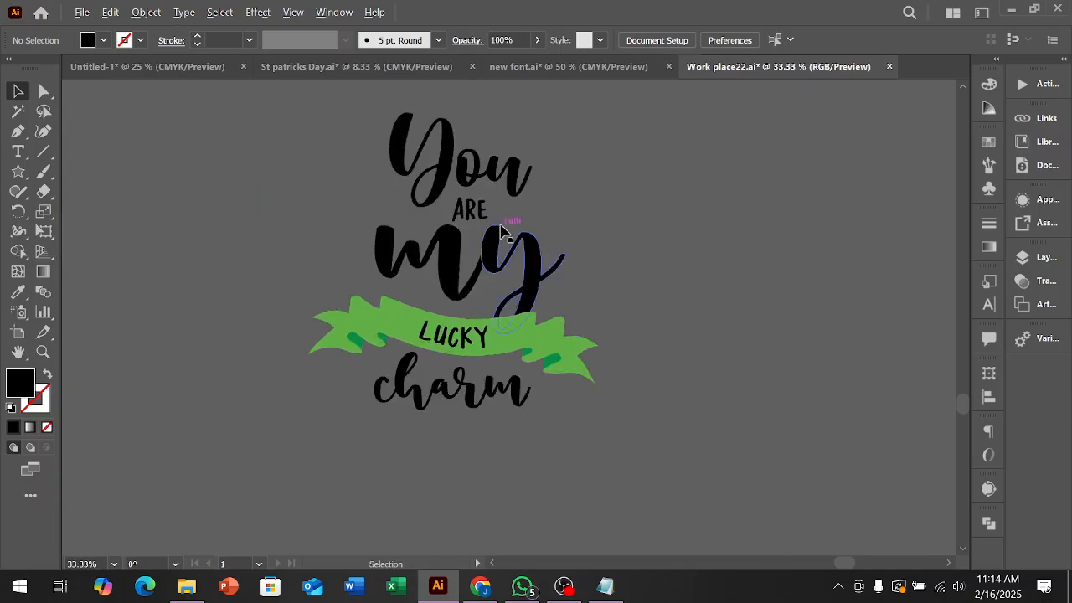
{"action": "left_click", "coordinate": [550, 289]}
{"action": "left_click_drag", "start_coordinate": [462, 371], "coordinate": [472, 377]}
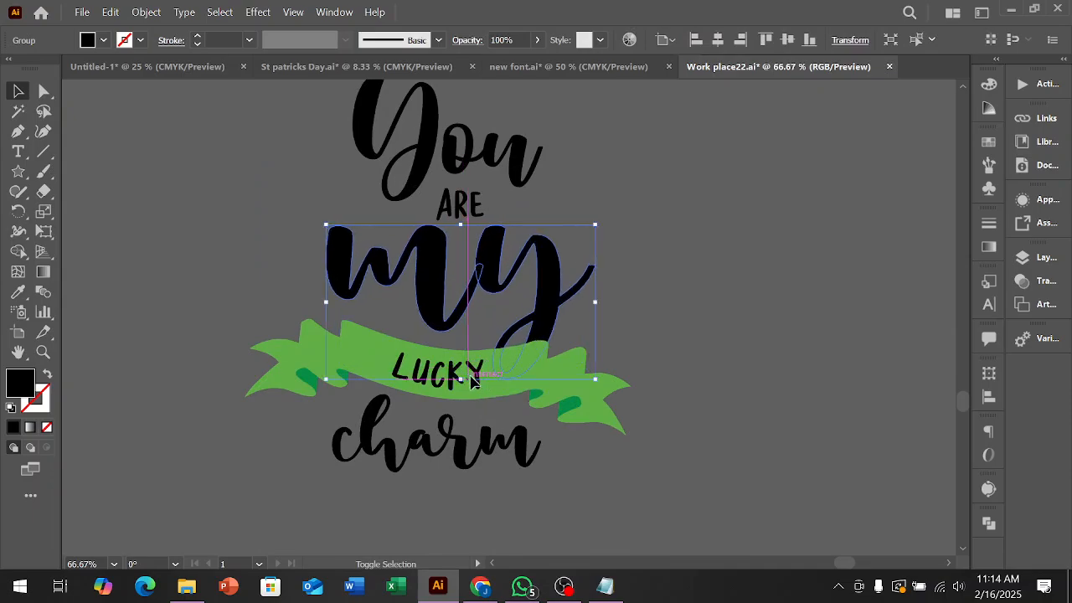
{"action": "left_click_drag", "start_coordinate": [558, 287], "coordinate": [556, 293]}
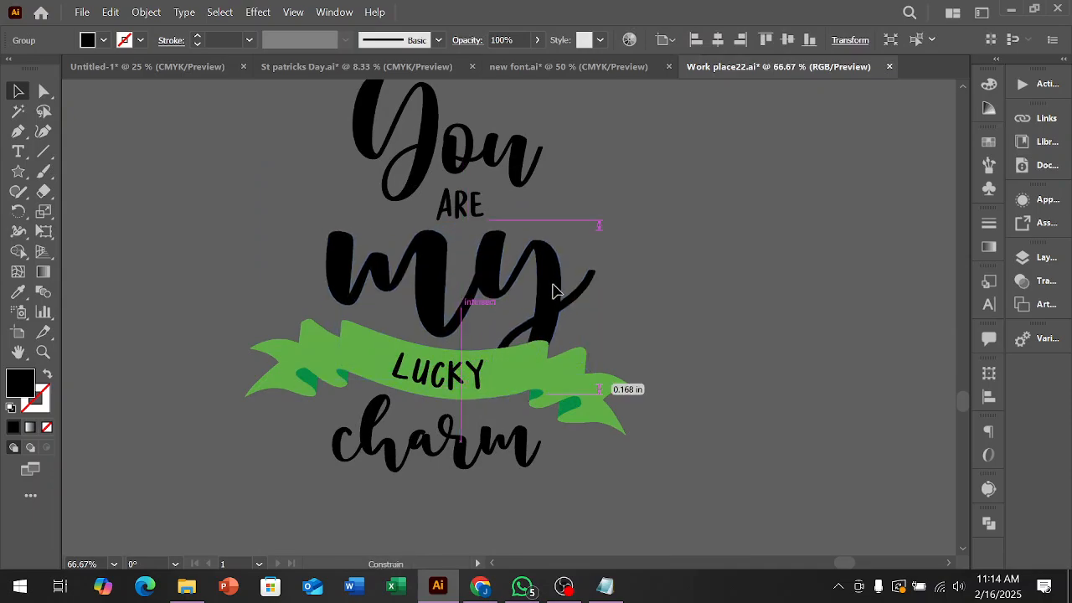
{"action": "key", "text": "ctrl"}
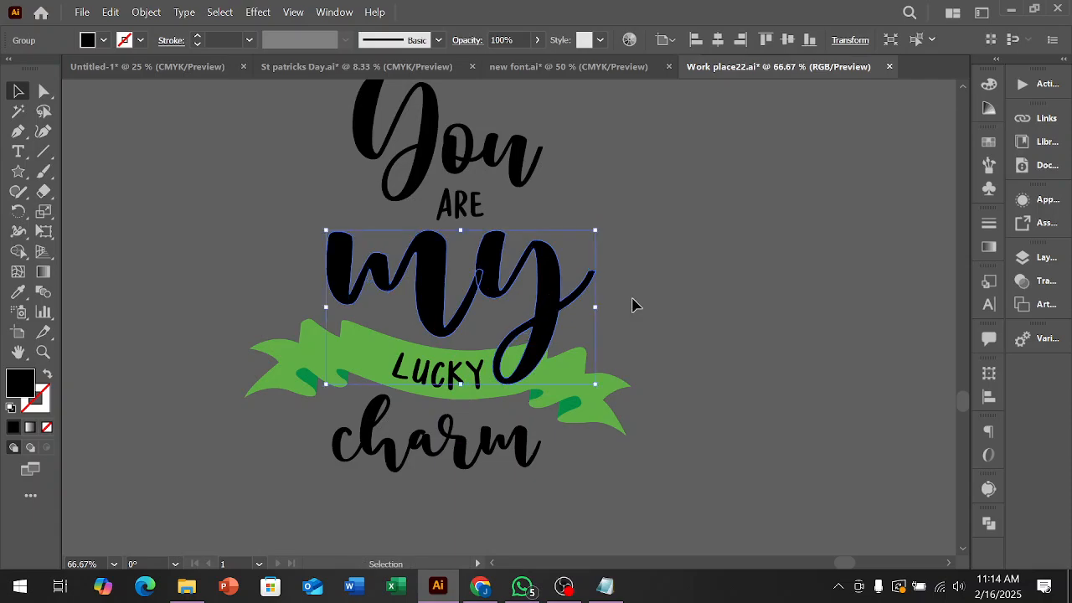
{"action": "left_click", "coordinate": [743, 233]}
Enlarge the word "You" slightly and nudge "ARE" down closer to "my".
{"action": "left_click_drag", "start_coordinate": [455, 143], "coordinate": [444, 150]}
{"action": "mouse_move", "coordinate": [532, 146]}
{"action": "left_mouse_down"}
{"action": "mouse_move", "coordinate": [556, 149]}
{"action": "mouse_move", "coordinate": [544, 151]}
{"action": "left_mouse_up"}
{"action": "left_click", "coordinate": [587, 171]}
{"action": "left_click_drag", "start_coordinate": [471, 208], "coordinate": [472, 221]}
{"action": "scroll", "coordinate": [490, 220], "scroll_direction": "up", "scroll_amount": 2}
{"action": "left_click", "coordinate": [634, 215]}
Examine the overall lettering layout and the shamrock shape in the "You're My Lucky Charm" reference image.
{"action": "scroll", "coordinate": [634, 214], "scroll_direction": "down", "scroll_amount": 3}
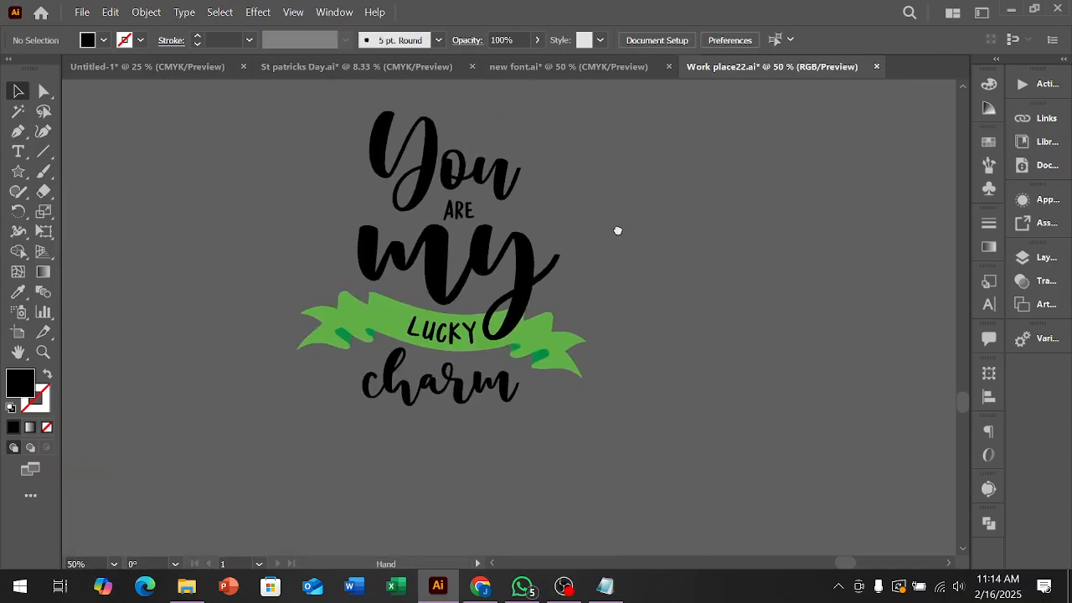
{"action": "scroll", "coordinate": [637, 219], "scroll_direction": "down", "scroll_amount": 1}
{"action": "scroll", "coordinate": [636, 220], "scroll_direction": "up", "scroll_amount": 1}
{"action": "scroll", "coordinate": [633, 218], "scroll_direction": "down", "scroll_amount": 2}
{"action": "scroll", "coordinate": [342, 208], "scroll_direction": "up", "scroll_amount": 1}
{"action": "scroll", "coordinate": [343, 208], "scroll_direction": "up", "scroll_amount": 5}
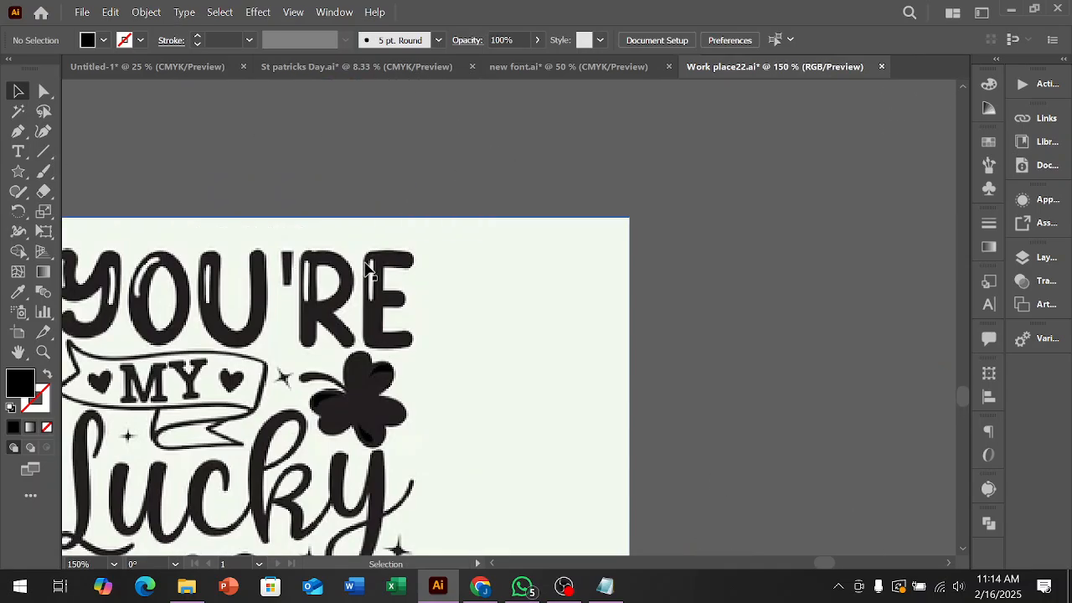
{"action": "scroll", "coordinate": [170, 189], "scroll_direction": "down", "scroll_amount": 3}
{"action": "scroll", "coordinate": [241, 269], "scroll_direction": "up", "scroll_amount": 4}
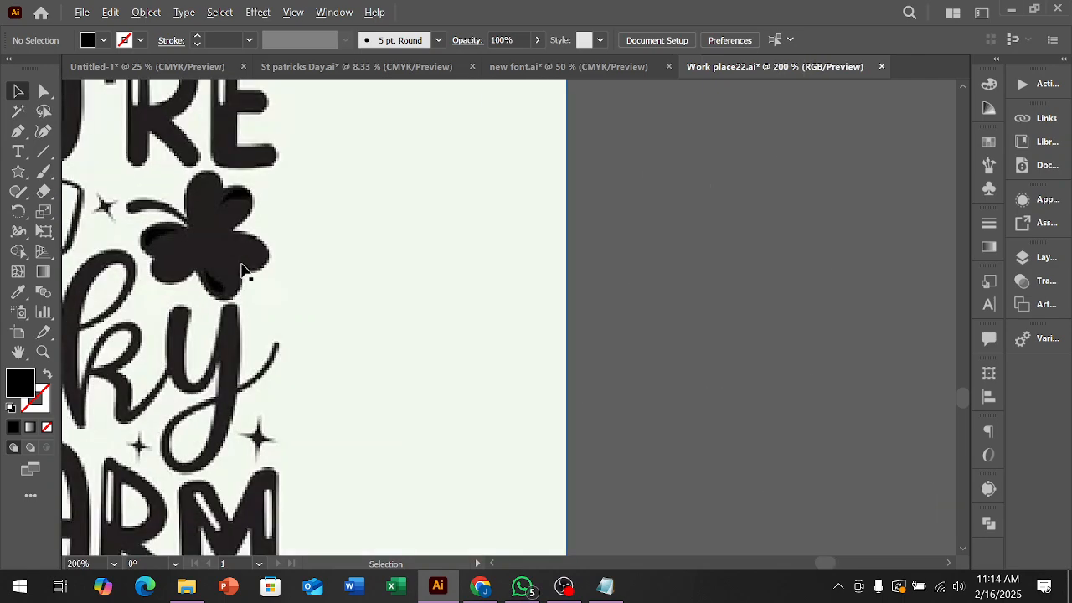
{"action": "scroll", "coordinate": [241, 269], "scroll_direction": "down", "scroll_amount": 3}
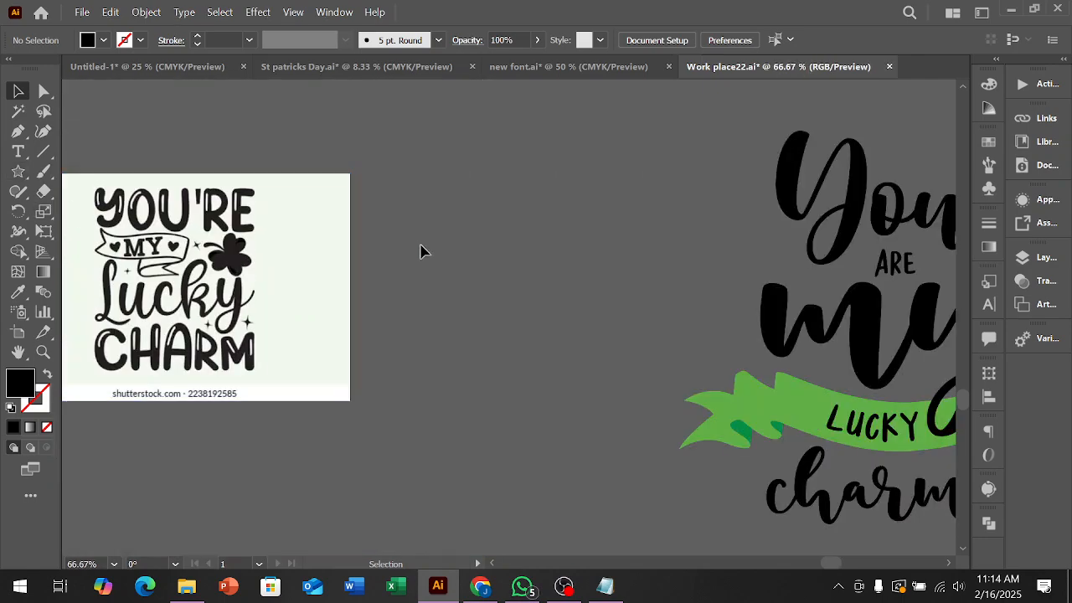
{"action": "scroll", "coordinate": [251, 249], "scroll_direction": "up", "scroll_amount": 4}
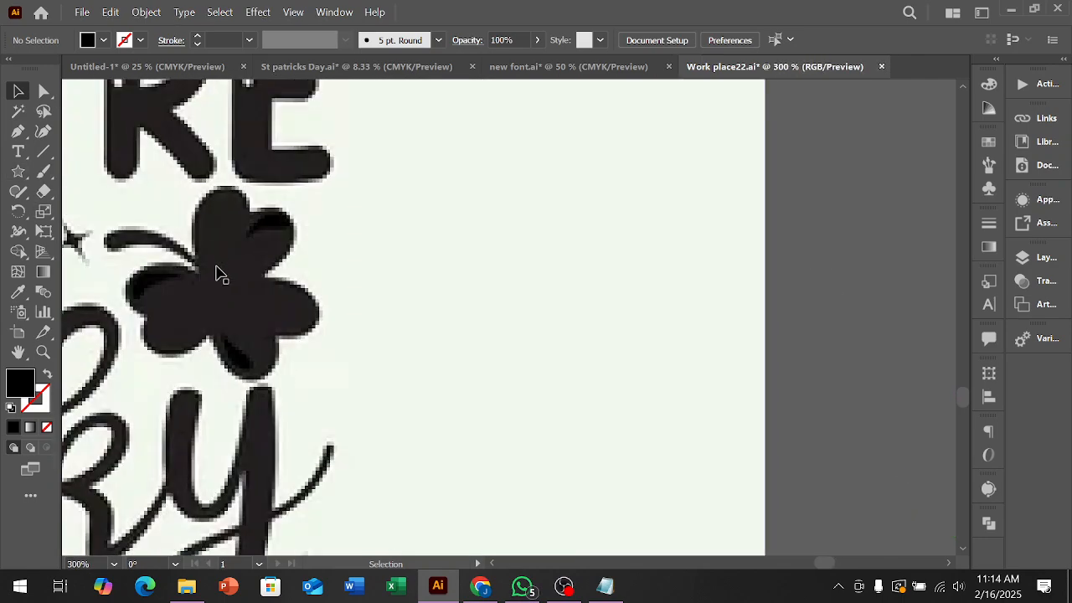
Draw a tall black rectangle on the empty area beside the "You're My Lucky Charm" reference image.
{"action": "scroll", "coordinate": [235, 337], "scroll_direction": "down", "scroll_amount": 4}
{"action": "scroll", "coordinate": [233, 319], "scroll_direction": "up", "scroll_amount": 3}
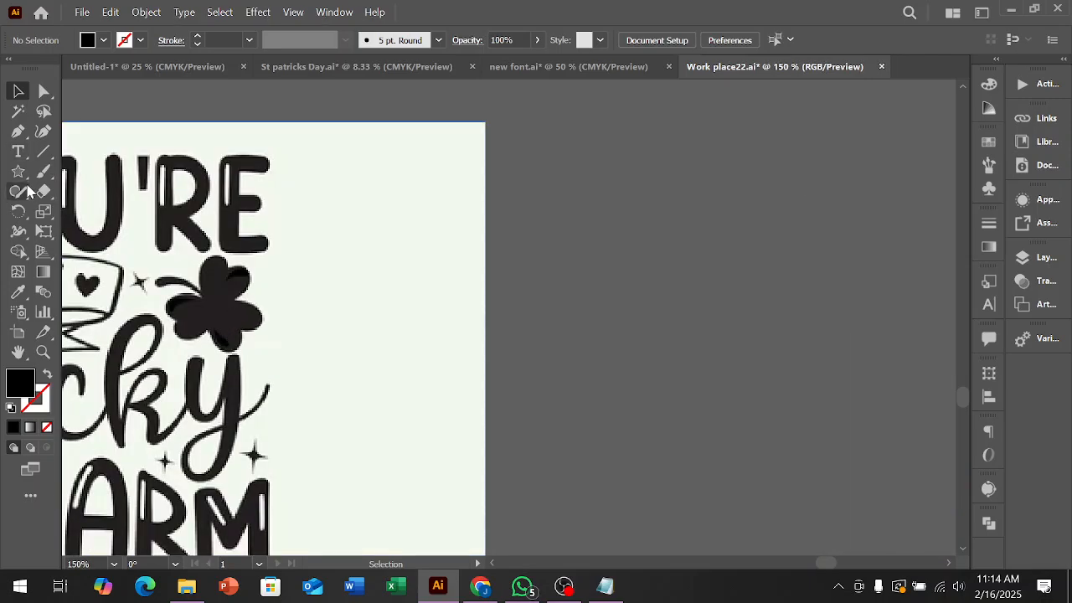
{"action": "left_click_drag", "start_coordinate": [15, 176], "coordinate": [92, 174]}
{"action": "left_click_drag", "start_coordinate": [600, 175], "coordinate": [690, 317]}
{"action": "left_click_drag", "start_coordinate": [608, 186], "coordinate": [678, 248]}
{"action": "left_click", "coordinate": [19, 92]}
{"action": "key", "text": "ctrl+z"}
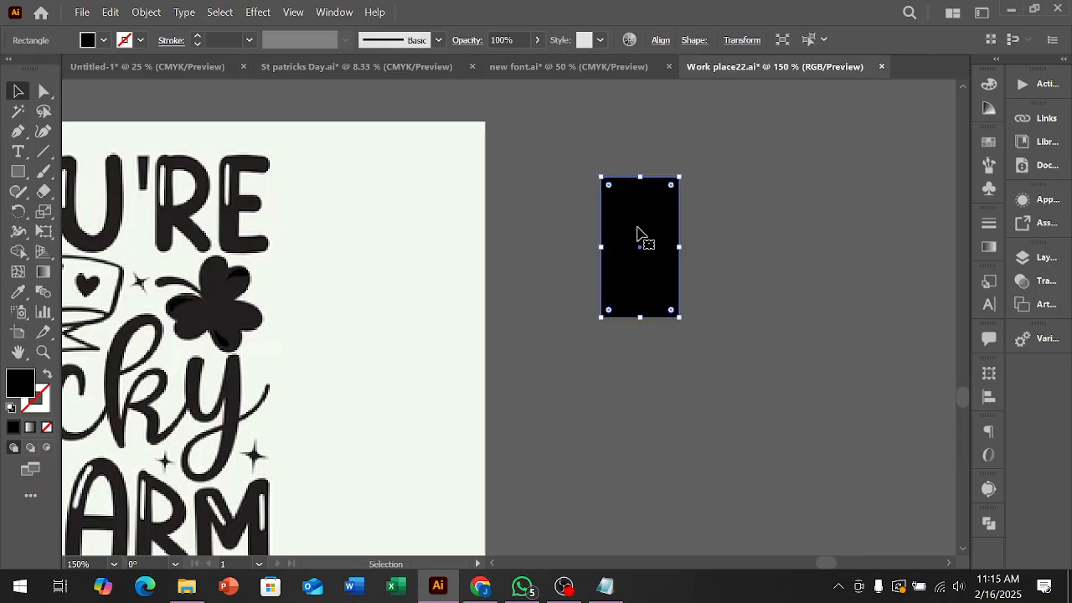
{"action": "left_click_drag", "start_coordinate": [610, 193], "coordinate": [700, 270]}
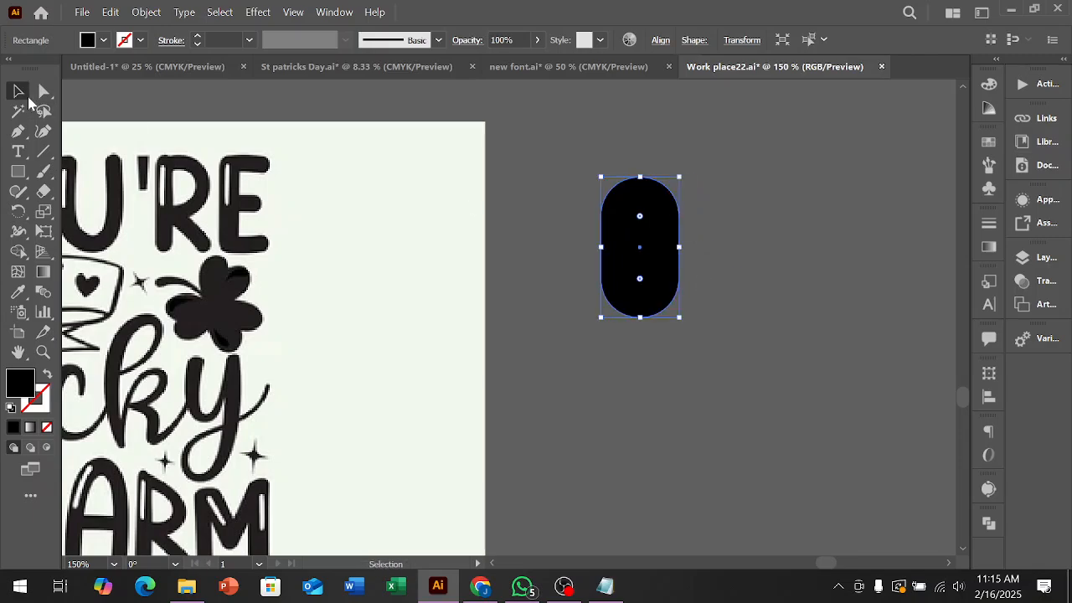
{"action": "left_click_drag", "start_coordinate": [680, 170], "coordinate": [733, 197]}
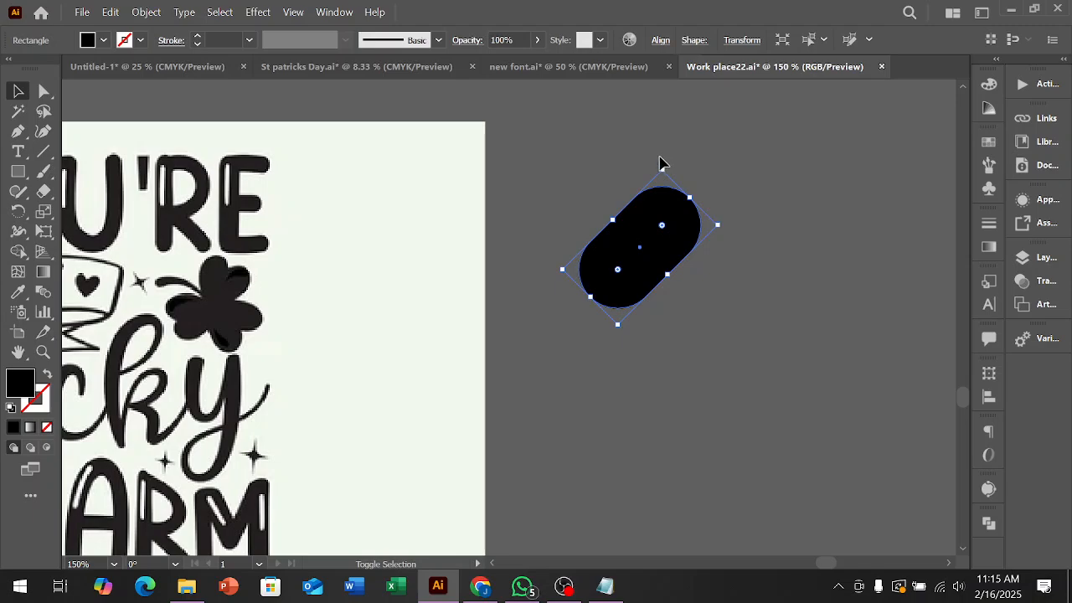
{"action": "left_click_drag", "start_coordinate": [662, 165], "coordinate": [514, 201]}
{"action": "left_click", "coordinate": [789, 338]}
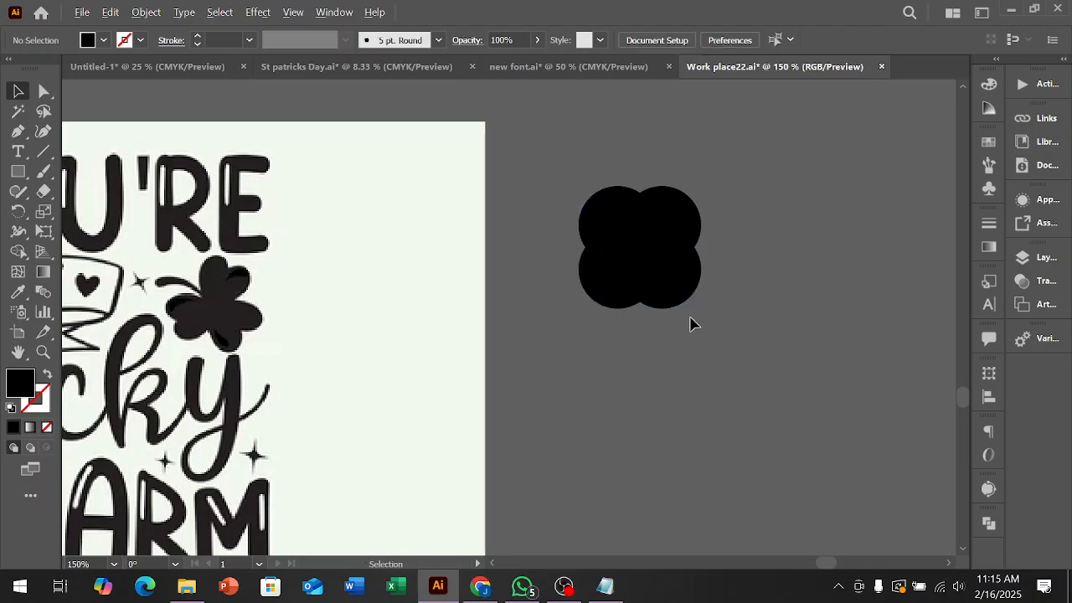
{"action": "left_click_drag", "start_coordinate": [519, 151], "coordinate": [586, 193]}
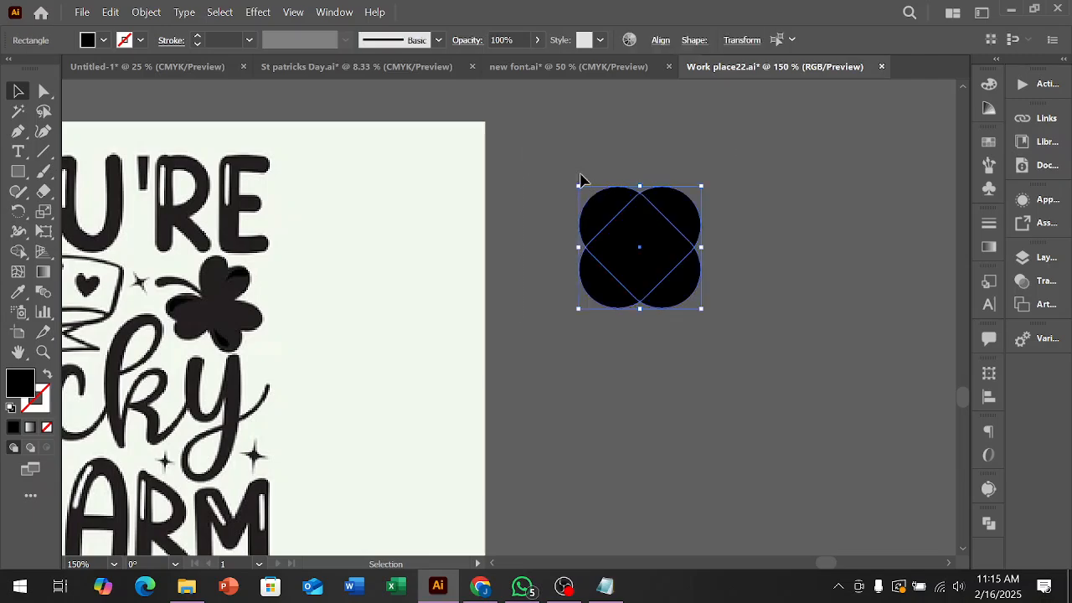
{"action": "key", "text": "ctrl+z"}
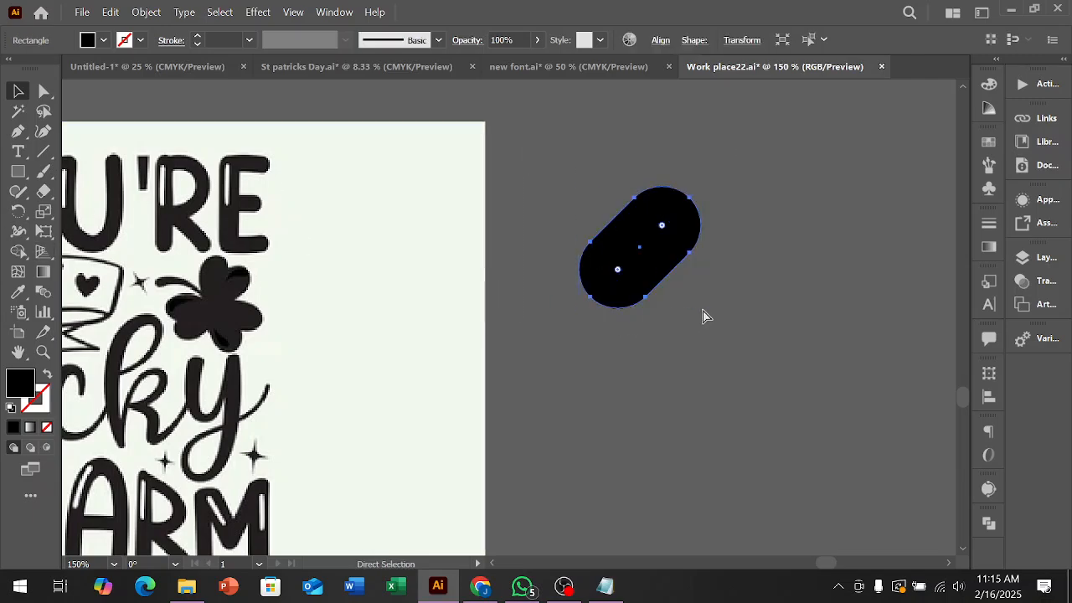
{"action": "key", "text": "ctrl+z"}
{"action": "key", "text": "ctrl+z"}
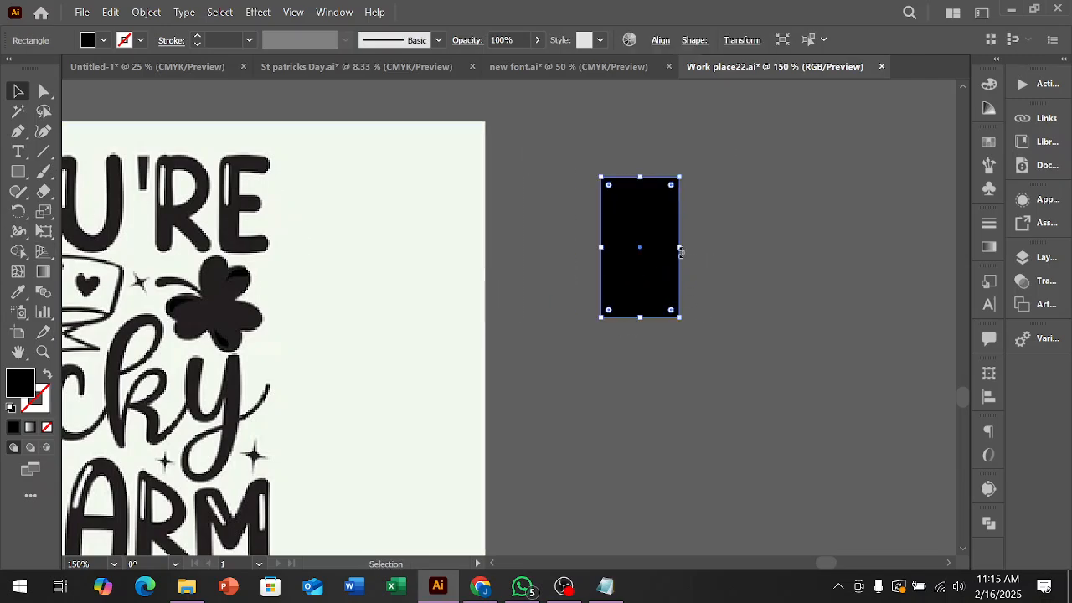
Narrow the rectangle into a fully rounded pill and cross two copies of it at 45 degrees in an X.
{"action": "mouse_move", "coordinate": [678, 247]}
{"action": "left_mouse_down"}
{"action": "mouse_move", "coordinate": [645, 246]}
{"action": "mouse_move", "coordinate": [662, 246]}
{"action": "left_mouse_up"}
{"action": "left_click_drag", "start_coordinate": [610, 194], "coordinate": [634, 216]}
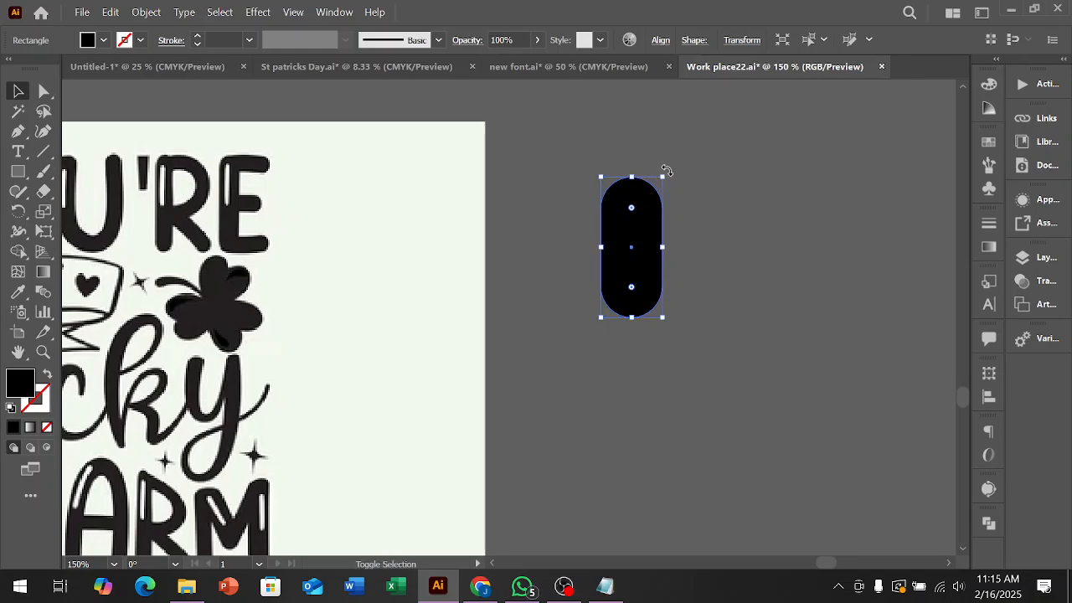
{"action": "left_click_drag", "start_coordinate": [694, 192], "coordinate": [726, 226]}
{"action": "left_click", "coordinate": [615, 182]}
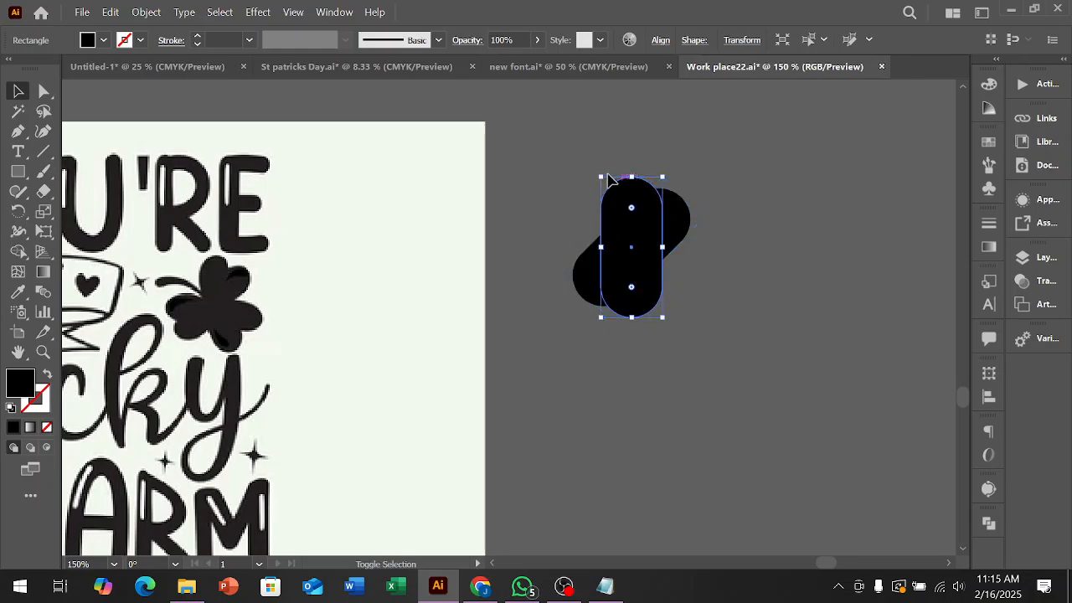
{"action": "left_click_drag", "start_coordinate": [593, 170], "coordinate": [558, 220]}
{"action": "left_click", "coordinate": [720, 360]}
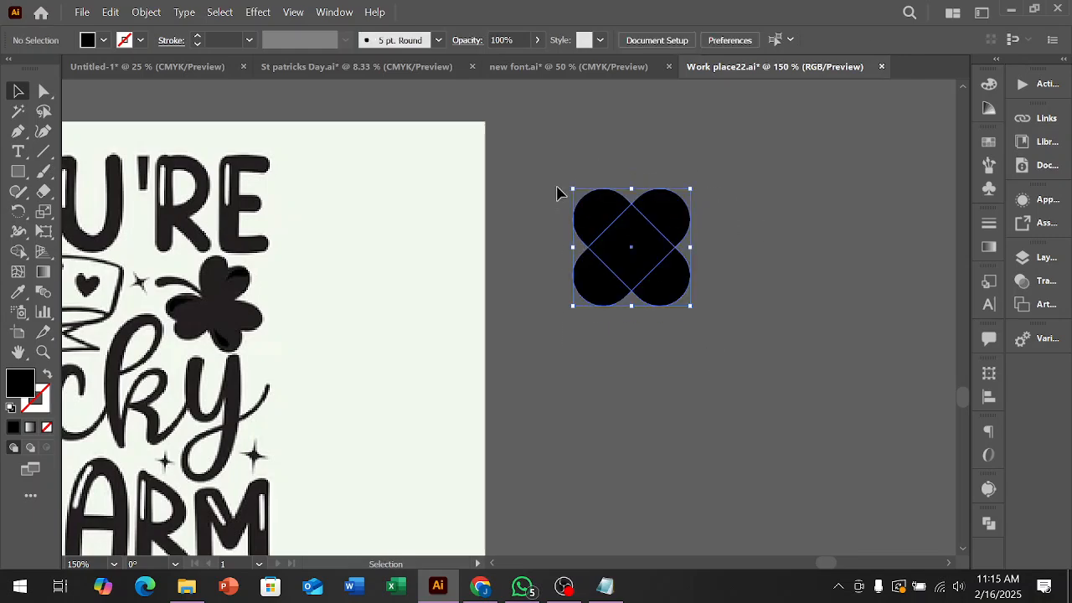
Merge the crossed pills with Shape Builder and remove the two lower lobes to form a heart.
{"action": "key", "text": "ctrl+a"}
{"action": "left_click", "coordinate": [18, 251]}
{"action": "mouse_move", "coordinate": [603, 232]}
{"action": "left_mouse_down"}
{"action": "mouse_move", "coordinate": [623, 248]}
{"action": "mouse_move", "coordinate": [646, 232]}
{"action": "left_mouse_up"}
{"action": "left_click", "coordinate": [598, 281], "text": "alt"}
{"action": "left_click", "coordinate": [670, 278], "text": "alt"}
{"action": "left_click", "coordinate": [17, 90]}
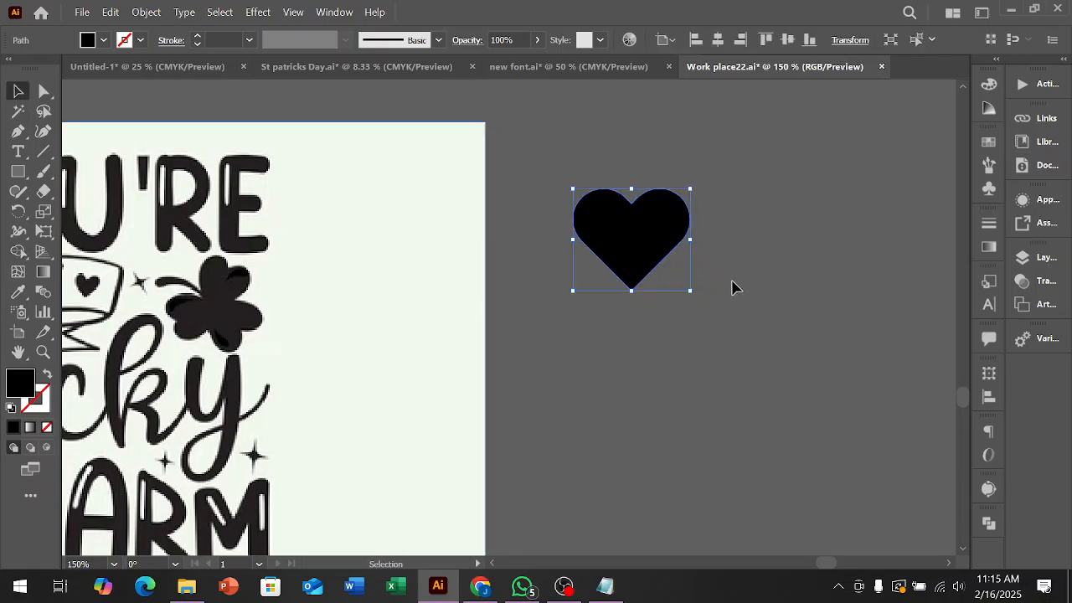
Narrow the heart horizontally into a slimmer leaf shape.
{"action": "left_click", "coordinate": [702, 248]}
{"action": "left_click", "coordinate": [685, 233]}
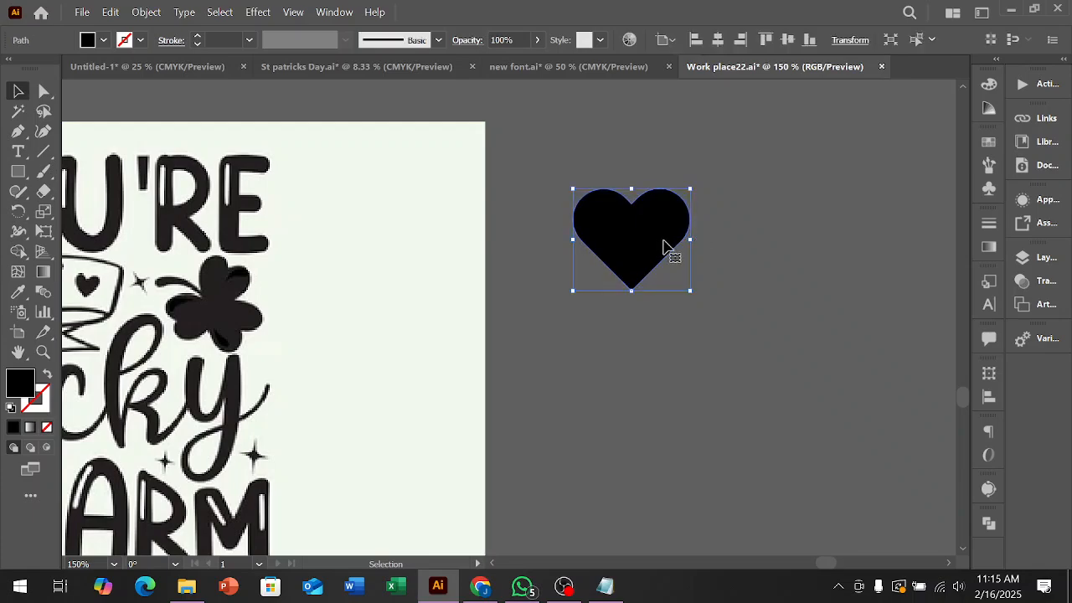
{"action": "left_click_drag", "start_coordinate": [690, 240], "coordinate": [653, 247]}
{"action": "left_click", "coordinate": [739, 230]}
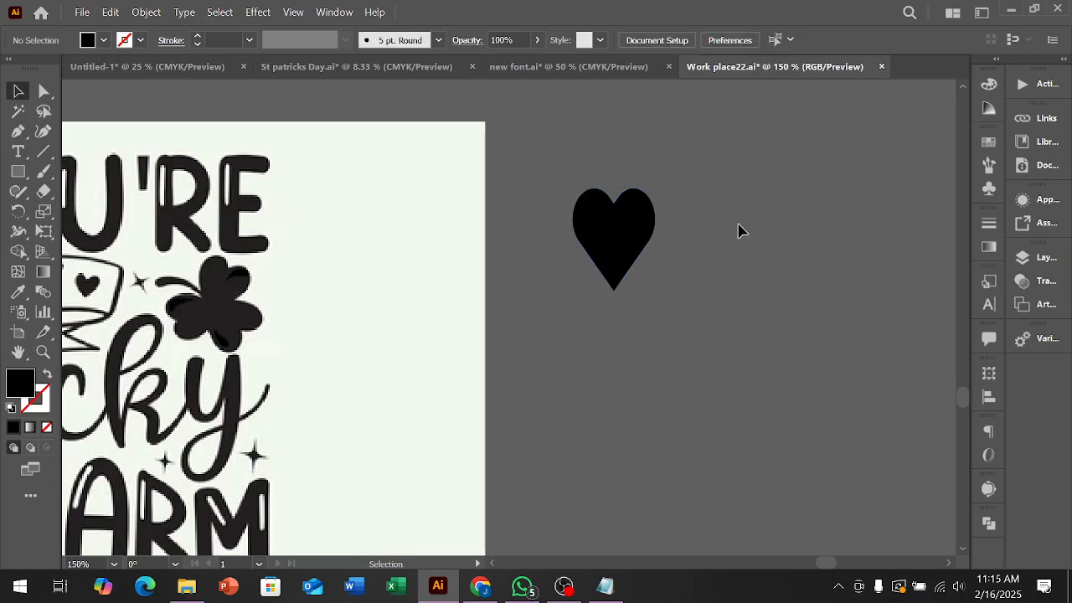
{"action": "left_click", "coordinate": [594, 242]}
{"action": "left_click_drag", "start_coordinate": [660, 242], "coordinate": [730, 220]}
{"action": "left_click", "coordinate": [701, 232]}
{"action": "left_click_drag", "start_coordinate": [860, 294], "coordinate": [778, 292]}
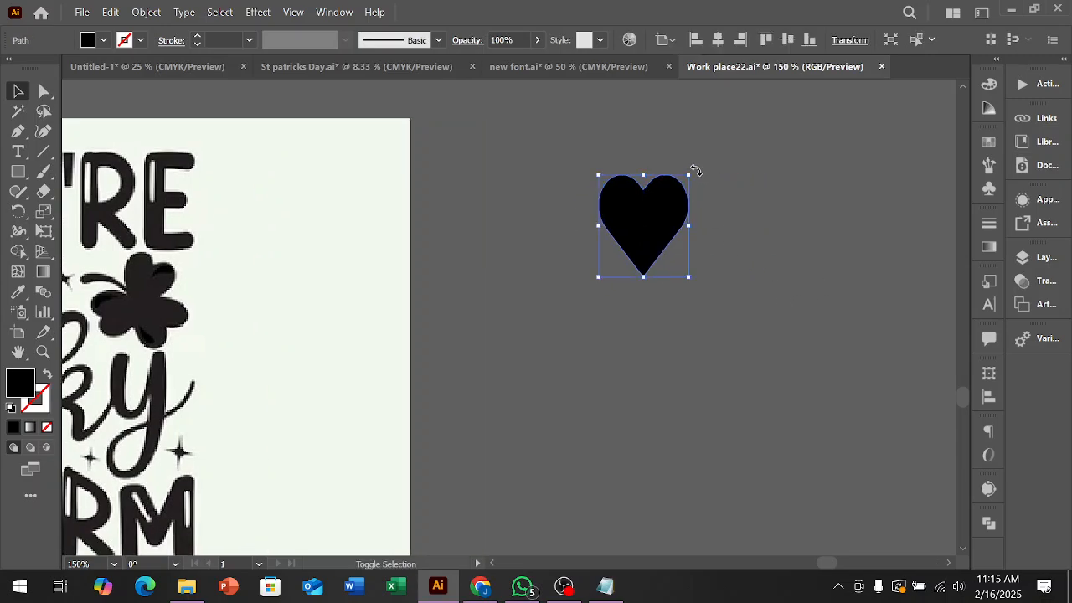
Rotate the heart leaf 180 degrees so its tip points upward.
{"action": "left_click_drag", "start_coordinate": [695, 170], "coordinate": [557, 357]}
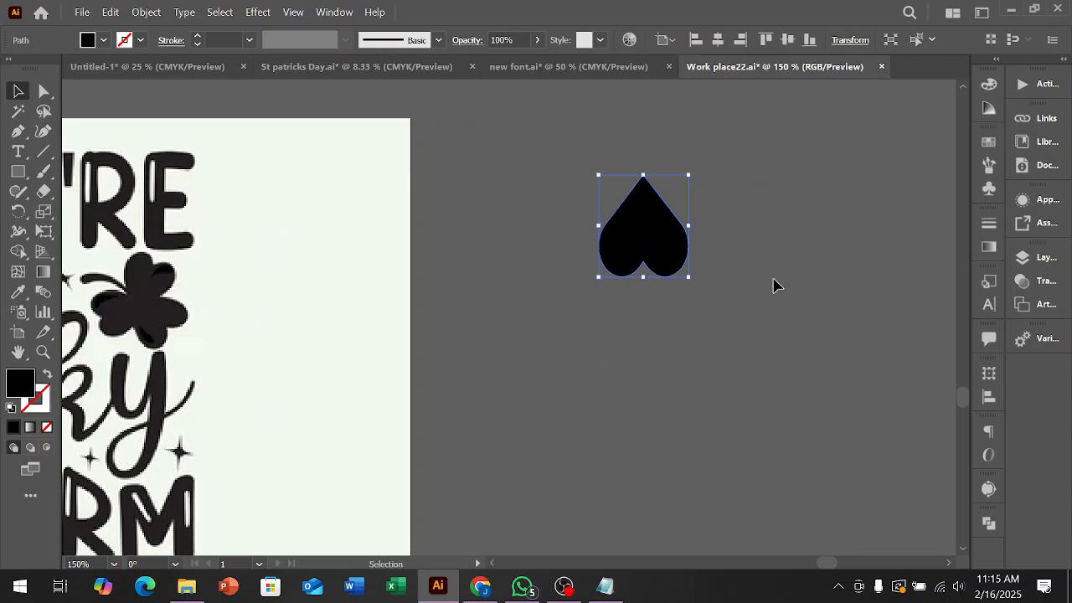
{"action": "key", "text": "a"}
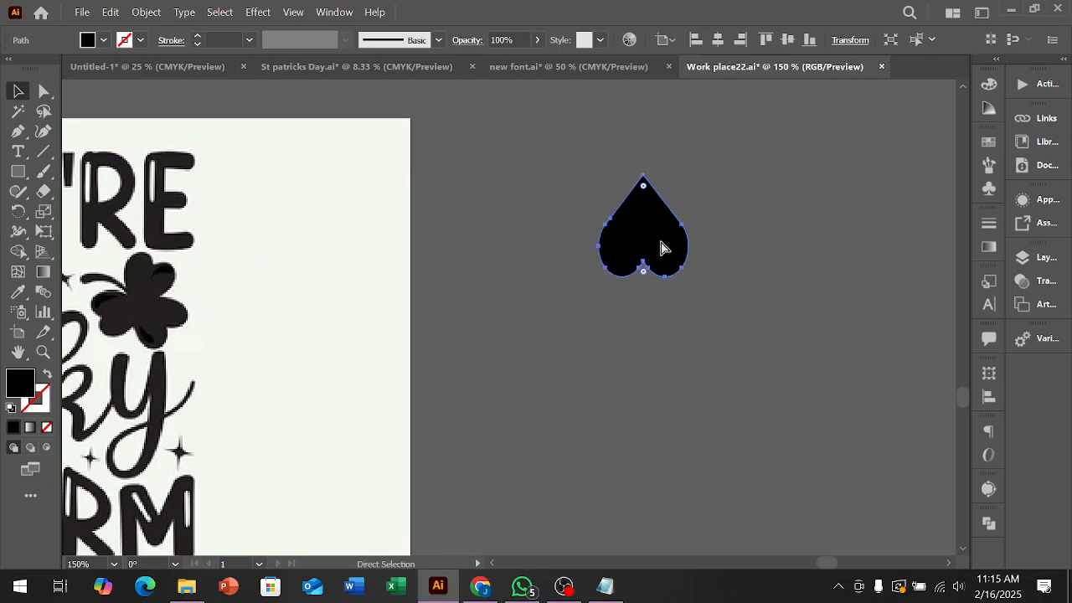
{"action": "key", "text": "v"}
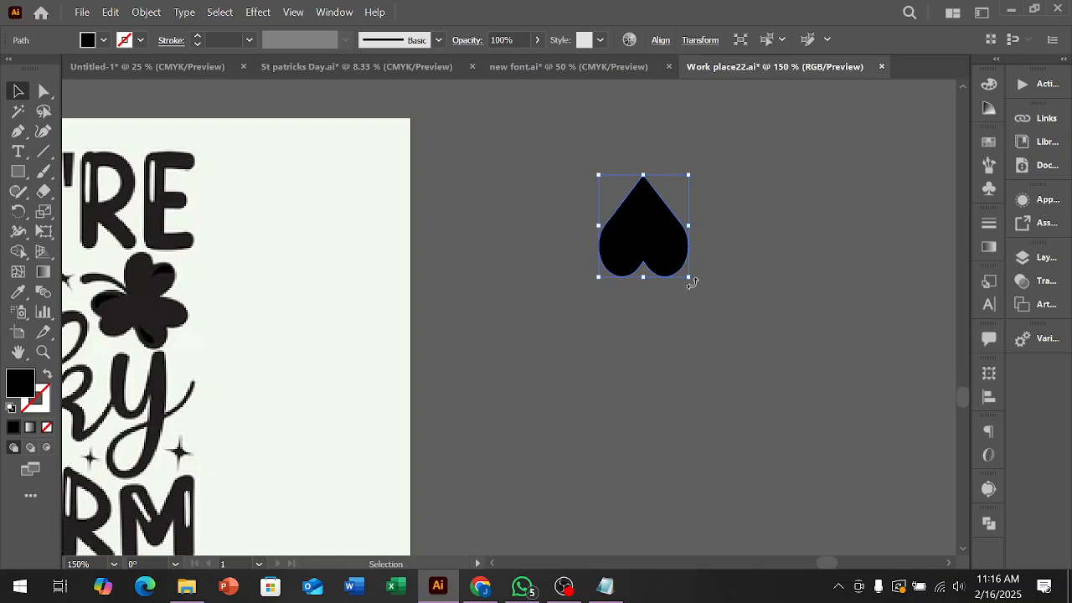
Add a copy of the heart leaf rotated about 90 degrees clockwise, tilt it slightly, and place its tip at the original's tip.
{"action": "left_click_drag", "start_coordinate": [692, 283], "coordinate": [599, 194]}
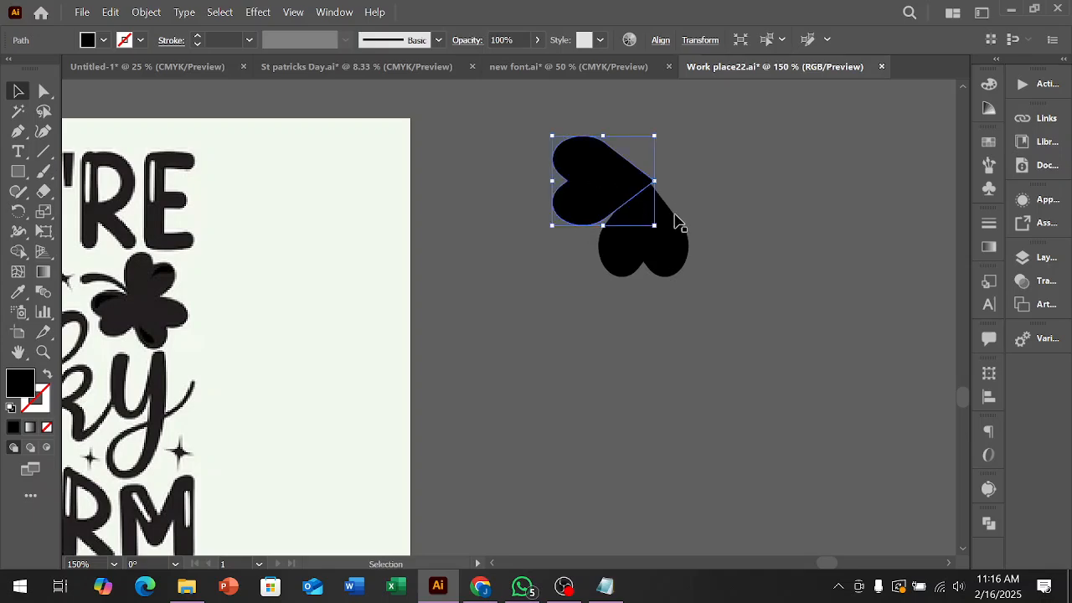
{"action": "left_click_drag", "start_coordinate": [544, 129], "coordinate": [540, 136]}
{"action": "left_click_drag", "start_coordinate": [585, 178], "coordinate": [582, 181]}
{"action": "left_click", "coordinate": [731, 221]}
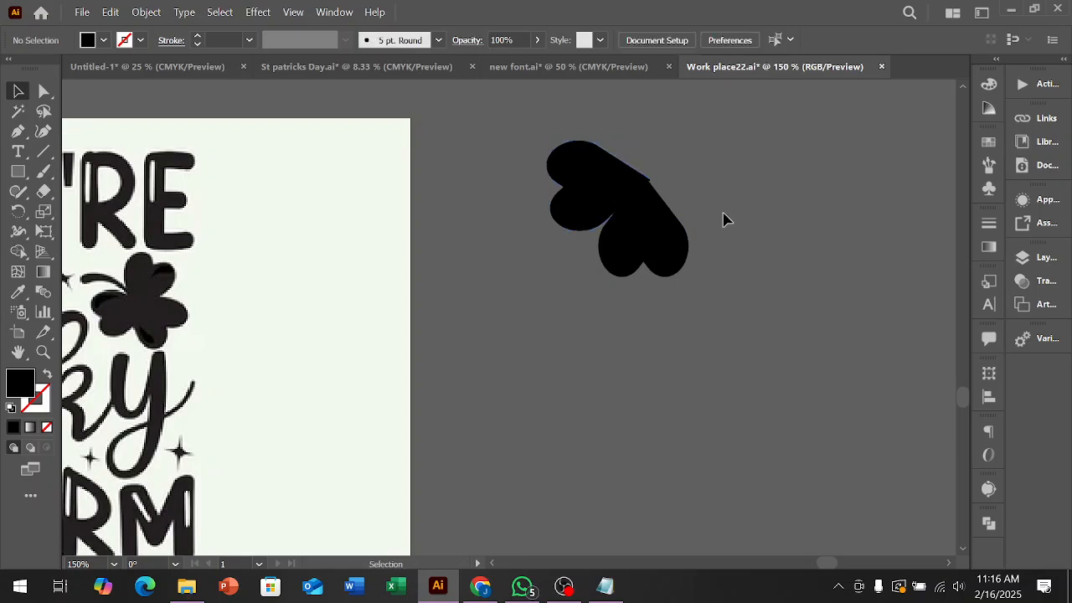
Reflect a copy of the sideways leaf across the vertical axis and place it on the opposite side of the shamrock.
{"action": "right_click", "coordinate": [598, 194]}
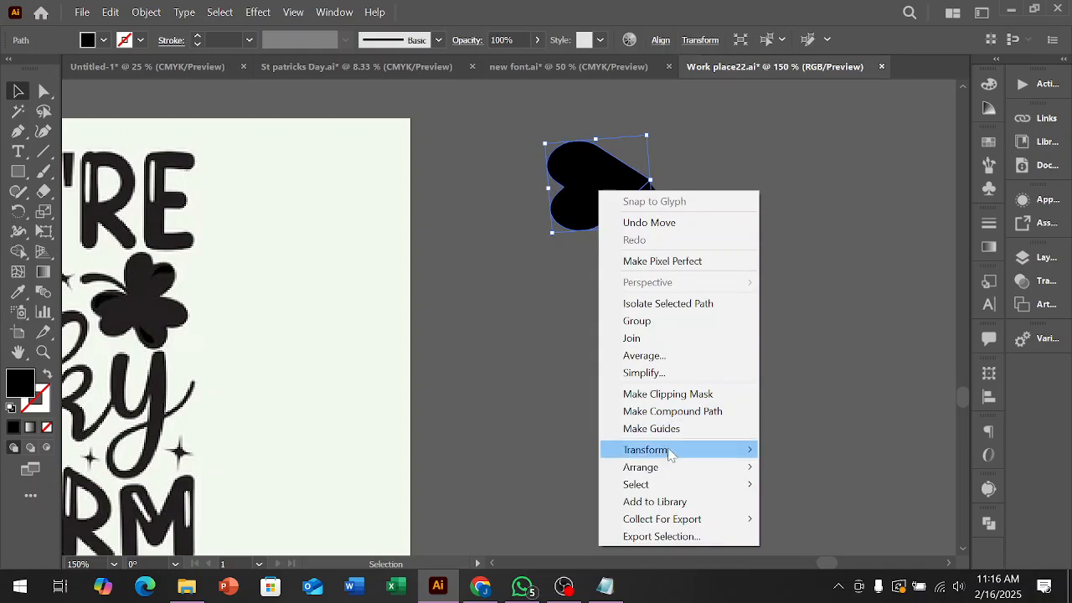
{"action": "mouse_move", "coordinate": [670, 452]}
{"action": "left_click", "coordinate": [810, 440]}
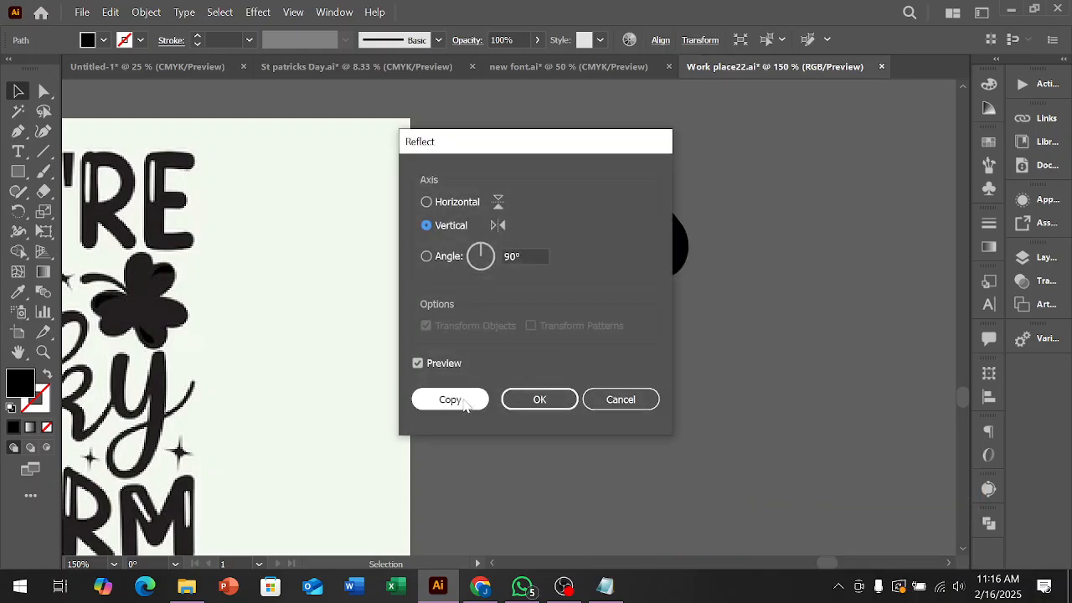
{"action": "left_click", "coordinate": [449, 399]}
{"action": "left_click", "coordinate": [751, 292]}
{"action": "left_click_drag", "start_coordinate": [595, 188], "coordinate": [670, 201]}
Group the two side leaves and center them horizontally with the remaining leaf.
{"action": "left_click", "coordinate": [591, 187], "text": "shift"}
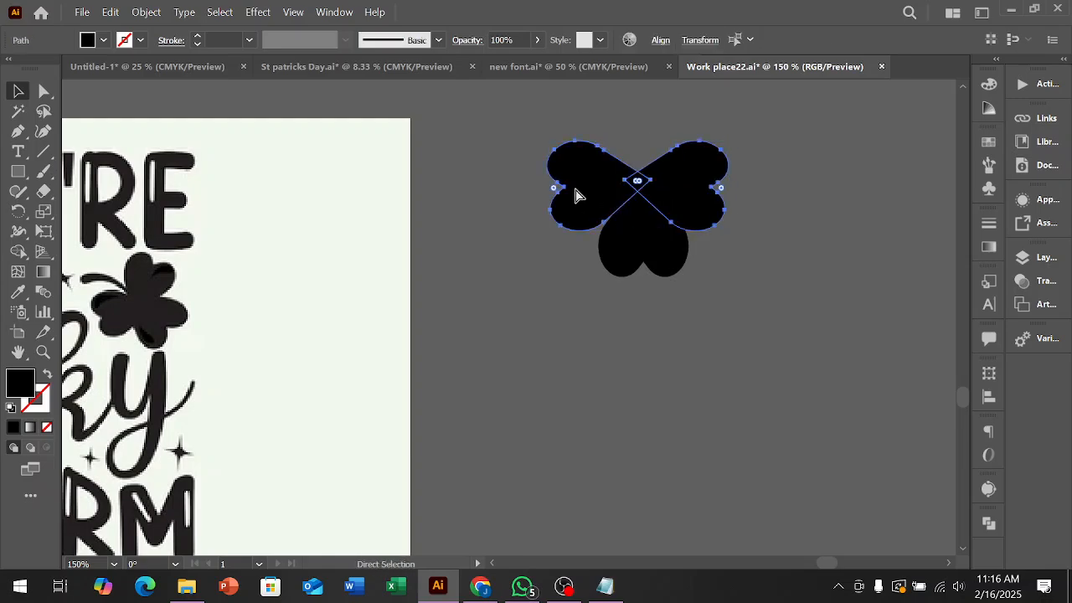
{"action": "key", "text": "ctrl+g"}
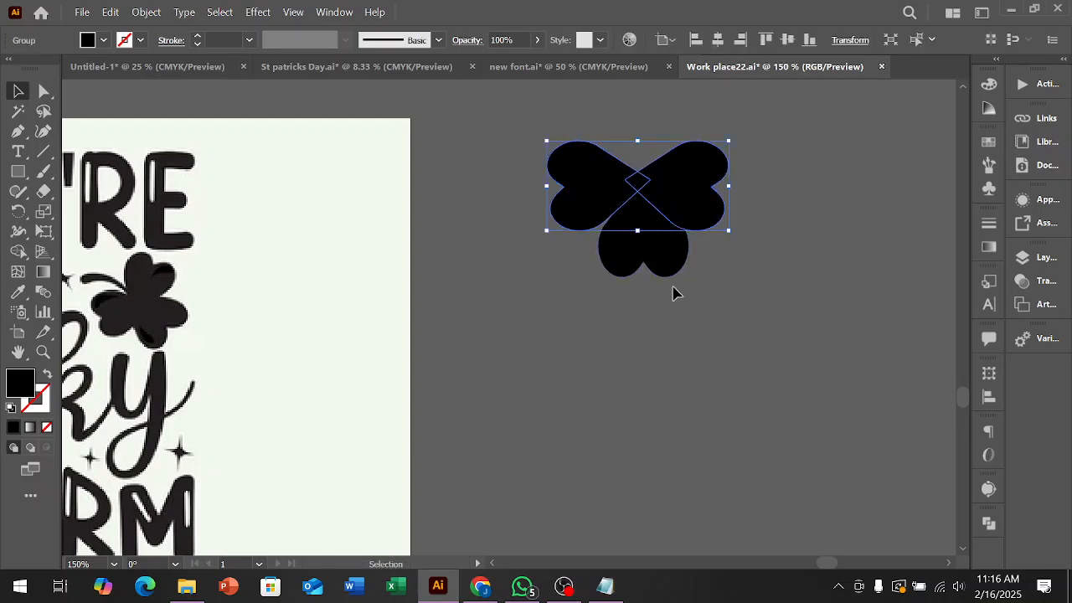
{"action": "left_click", "coordinate": [675, 290]}
{"action": "left_click", "coordinate": [587, 166]}
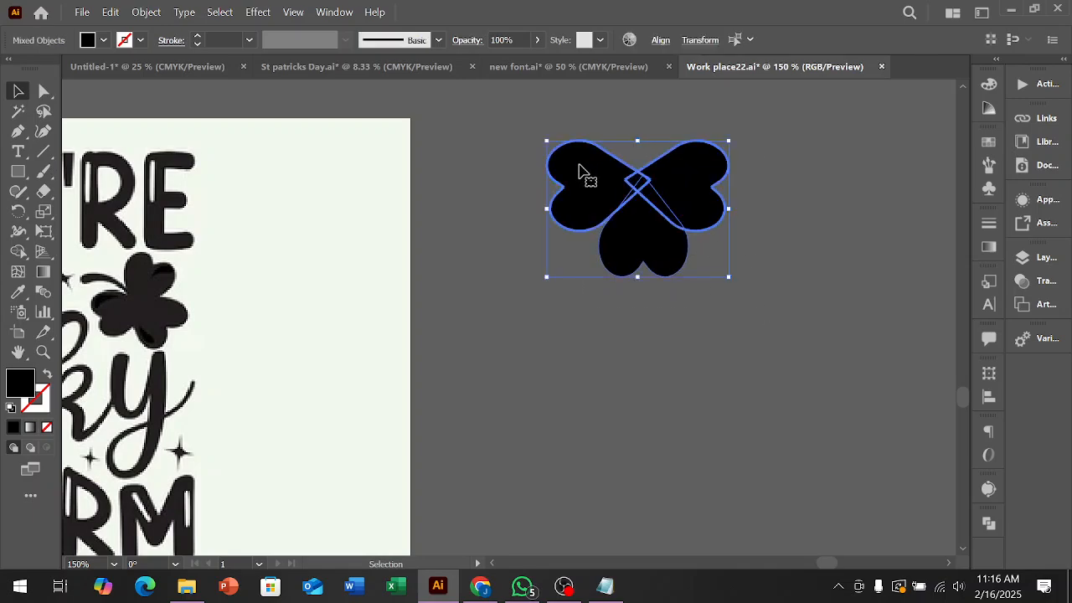
{"action": "left_click", "coordinate": [658, 40]}
{"action": "left_click", "coordinate": [515, 88]}
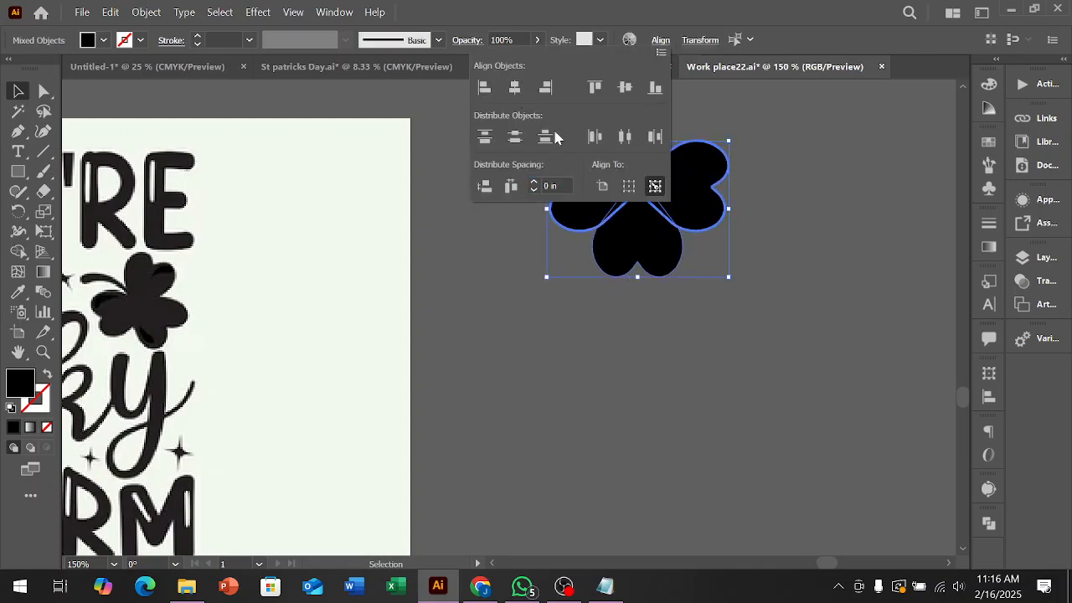
{"action": "left_click", "coordinate": [773, 310]}
Rotate all three leaves together 180 degrees so the single leaf points up.
{"action": "left_click_drag", "start_coordinate": [794, 327], "coordinate": [521, 132]}
{"action": "key", "text": "a"}
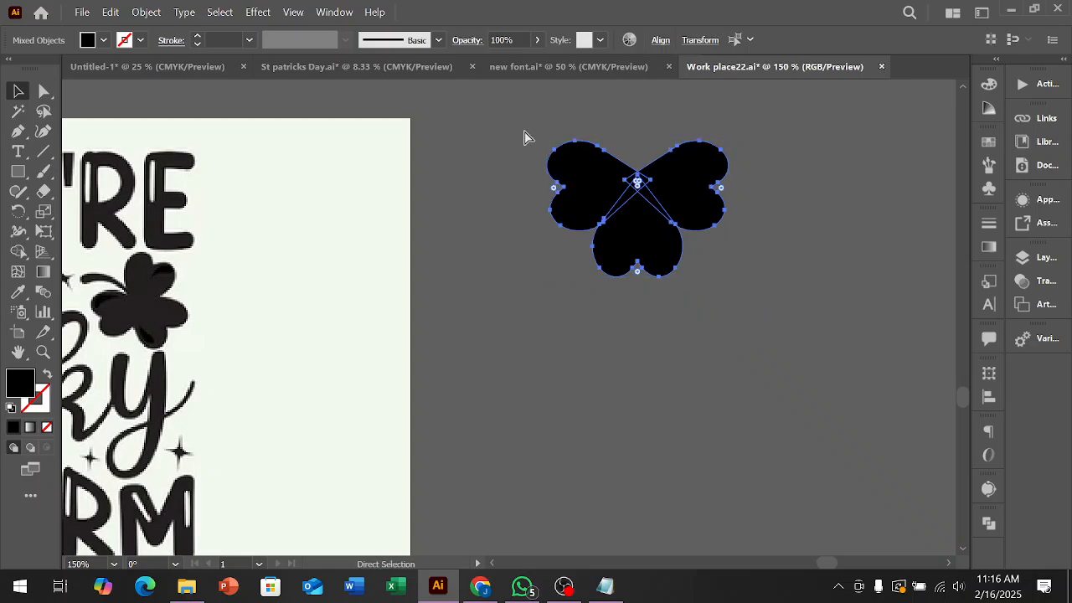
{"action": "key", "text": "v"}
{"action": "left_click_drag", "start_coordinate": [728, 140], "coordinate": [581, 299]}
{"action": "left_click", "coordinate": [731, 320]}
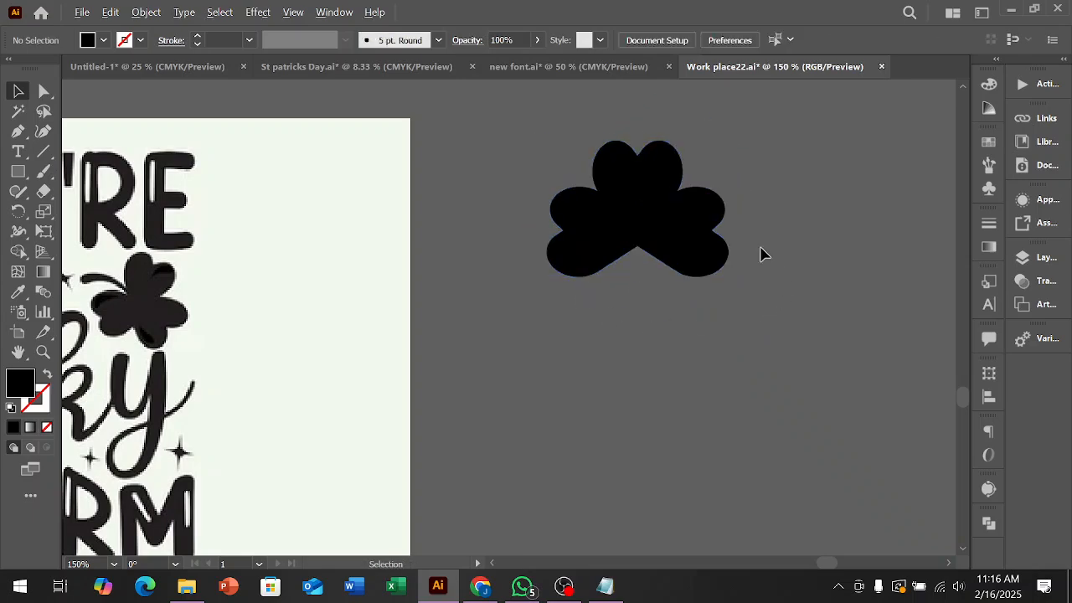
Slightly increase the vertical offset between the shamrock's top leaf and its pair of side leaves.
{"action": "scroll", "coordinate": [761, 254], "scroll_direction": "down", "scroll_amount": 1}
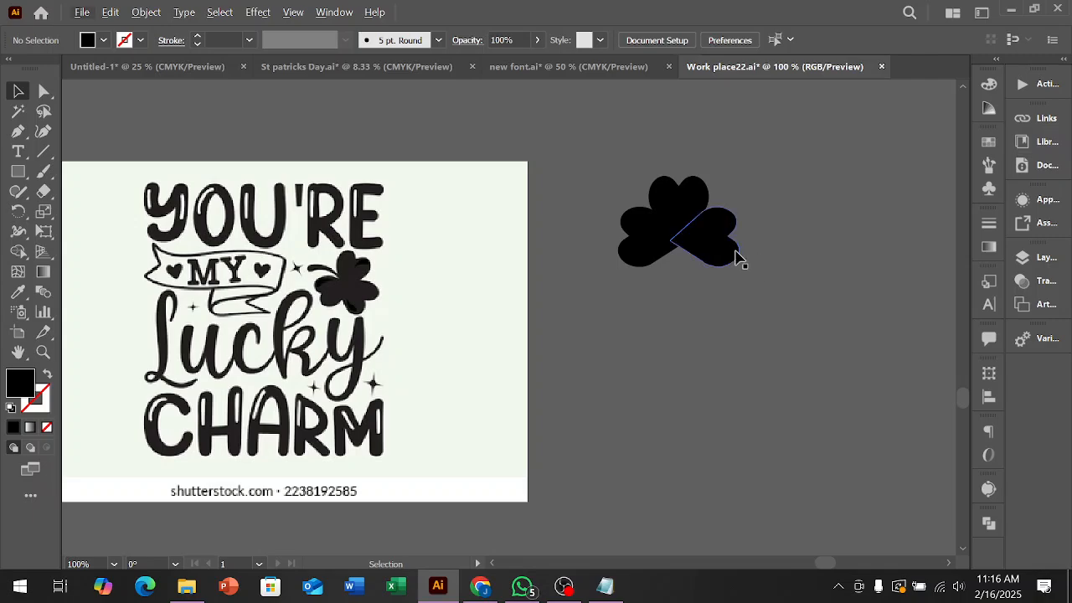
{"action": "scroll", "coordinate": [740, 270], "scroll_direction": "up", "scroll_amount": 1}
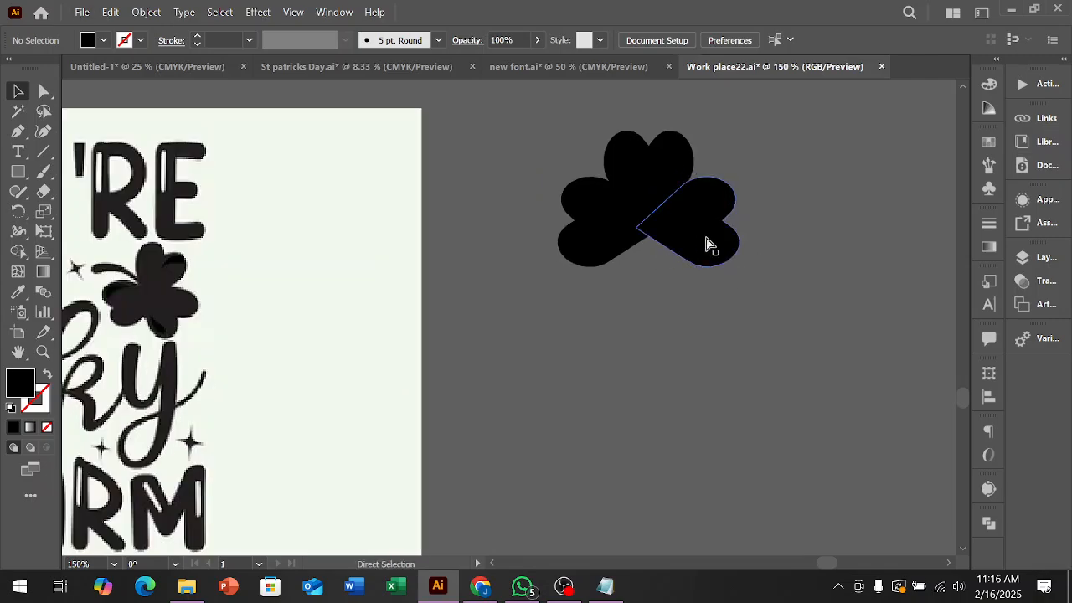
{"action": "scroll", "coordinate": [703, 244], "scroll_direction": "up", "scroll_amount": 2}
{"action": "scroll", "coordinate": [548, 259], "scroll_direction": "down", "scroll_amount": 3}
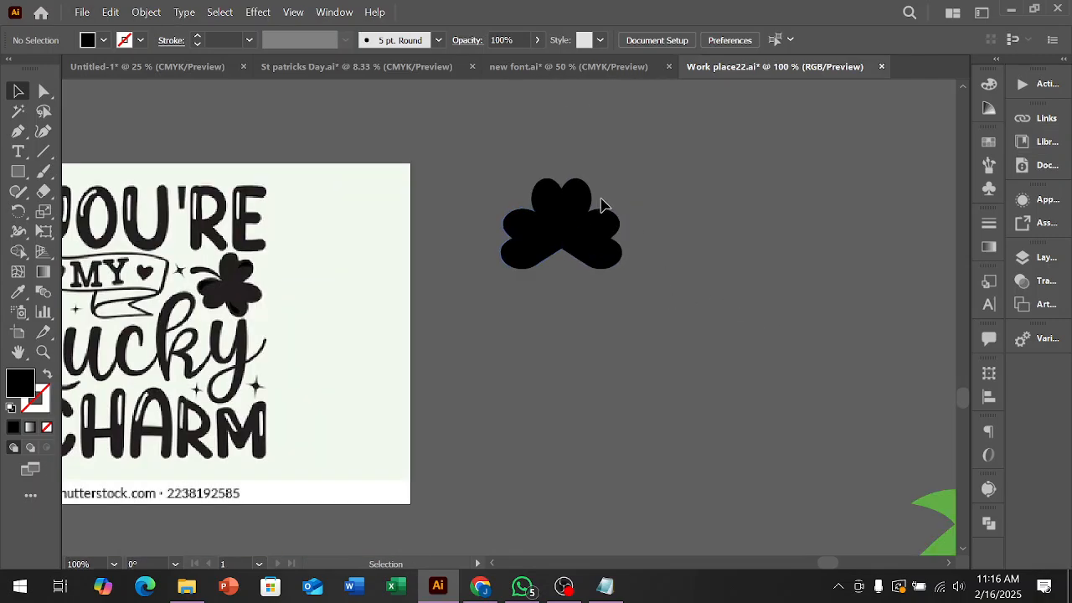
{"action": "double_click", "coordinate": [567, 210]}
{"action": "scroll", "coordinate": [558, 215], "scroll_direction": "up", "scroll_amount": 2}
{"action": "left_click_drag", "start_coordinate": [557, 202], "coordinate": [558, 212]}
{"action": "double_click", "coordinate": [741, 208]}
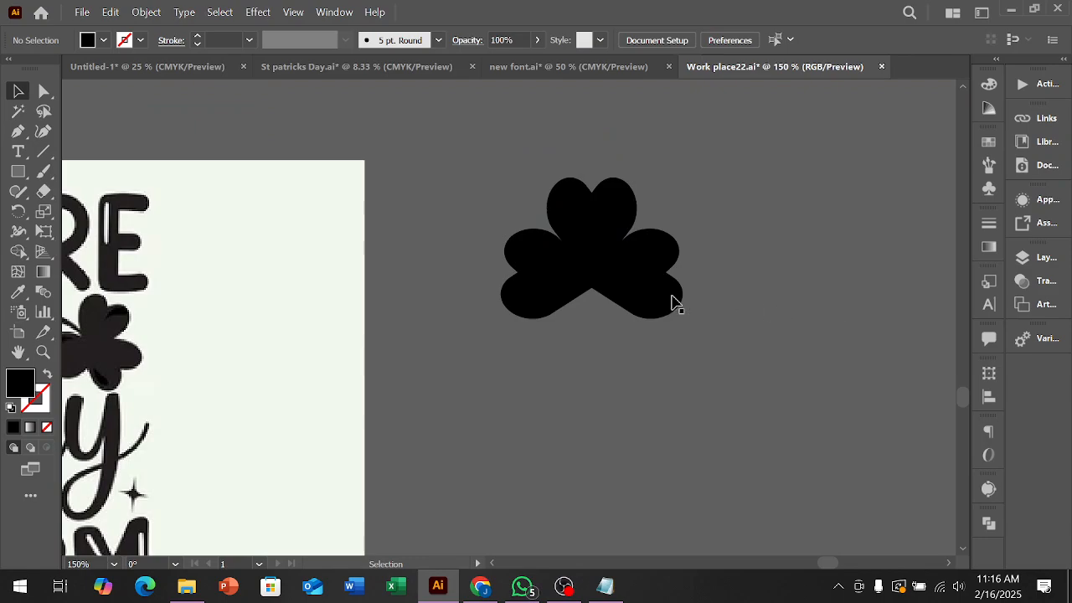
Ungroup the shamrock's leaves so that each side leaf is a separate object.
{"action": "right_click", "coordinate": [539, 293]}
{"action": "left_click", "coordinate": [607, 417]}
{"action": "left_click", "coordinate": [645, 343]}
{"action": "left_click", "coordinate": [649, 298]}
{"action": "right_click", "coordinate": [647, 290]}
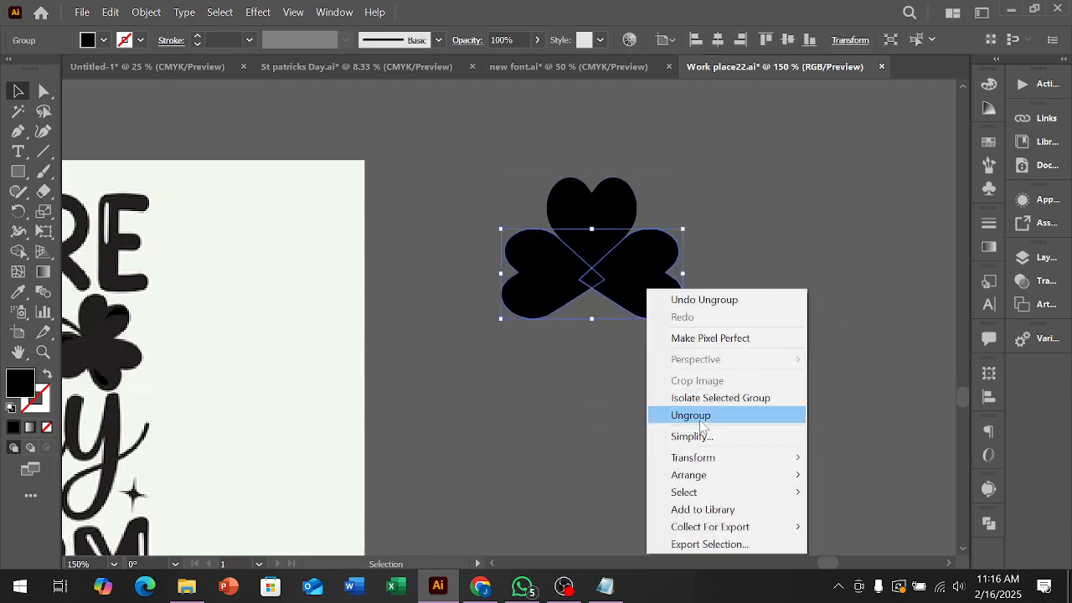
{"action": "left_click", "coordinate": [690, 415]}
Tilt the left leaf slightly counterclockwise and the right leaf slightly clockwise.
{"action": "left_click", "coordinate": [514, 287]}
{"action": "mouse_move", "coordinate": [502, 228]}
{"action": "left_mouse_down"}
{"action": "mouse_move", "coordinate": [493, 223]}
{"action": "mouse_move", "coordinate": [494, 233]}
{"action": "left_mouse_up"}
{"action": "left_click", "coordinate": [659, 295]}
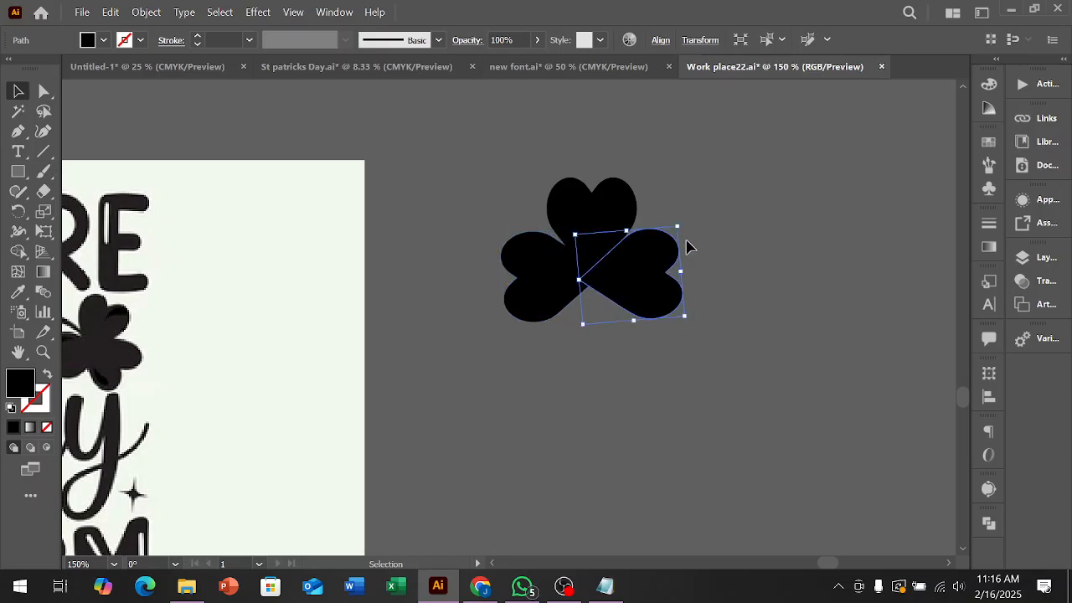
{"action": "left_click_drag", "start_coordinate": [681, 222], "coordinate": [692, 241]}
{"action": "scroll", "coordinate": [718, 279], "scroll_direction": "up", "scroll_amount": 1}
{"action": "left_click", "coordinate": [725, 283]}
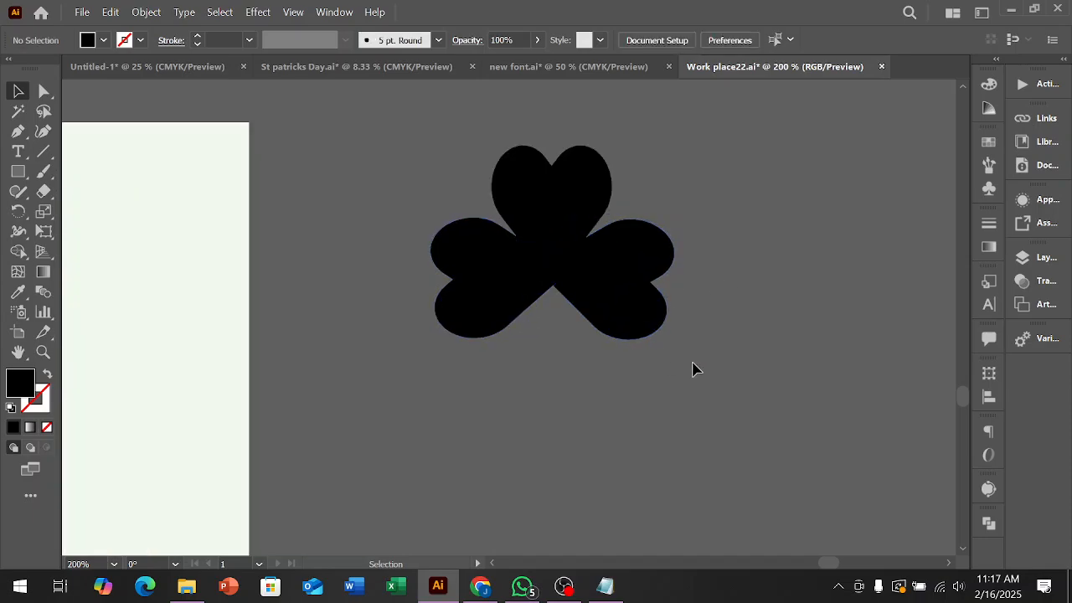
Group the two side leaves and centre them horizontally with the shamrock's top leaf.
{"action": "left_click_drag", "start_coordinate": [482, 314], "coordinate": [461, 311]}
{"action": "key", "text": "ctrl+g"}
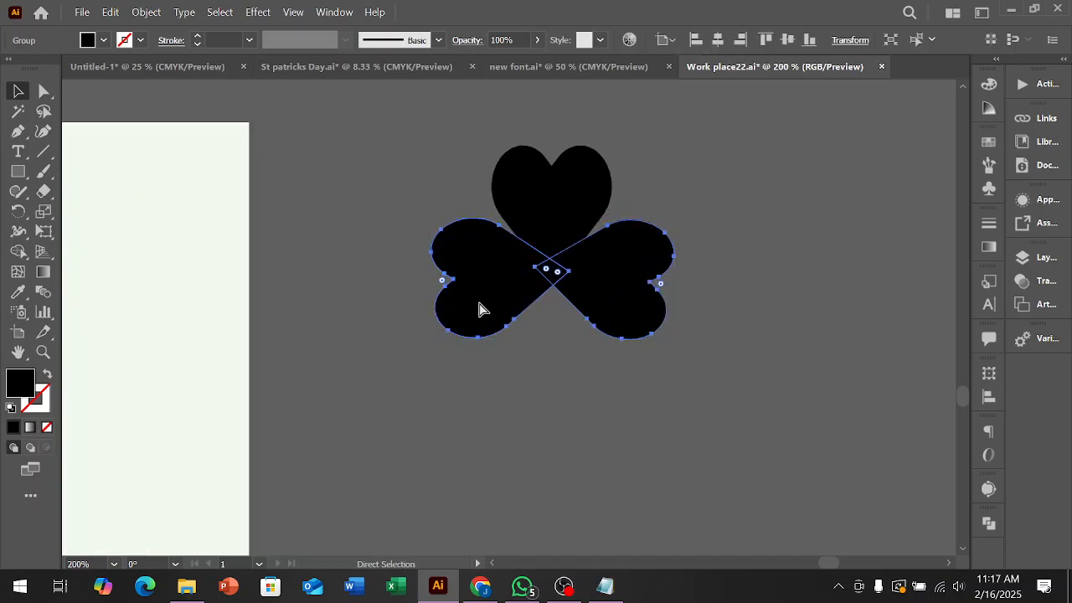
{"action": "left_click", "coordinate": [570, 192], "text": "shift"}
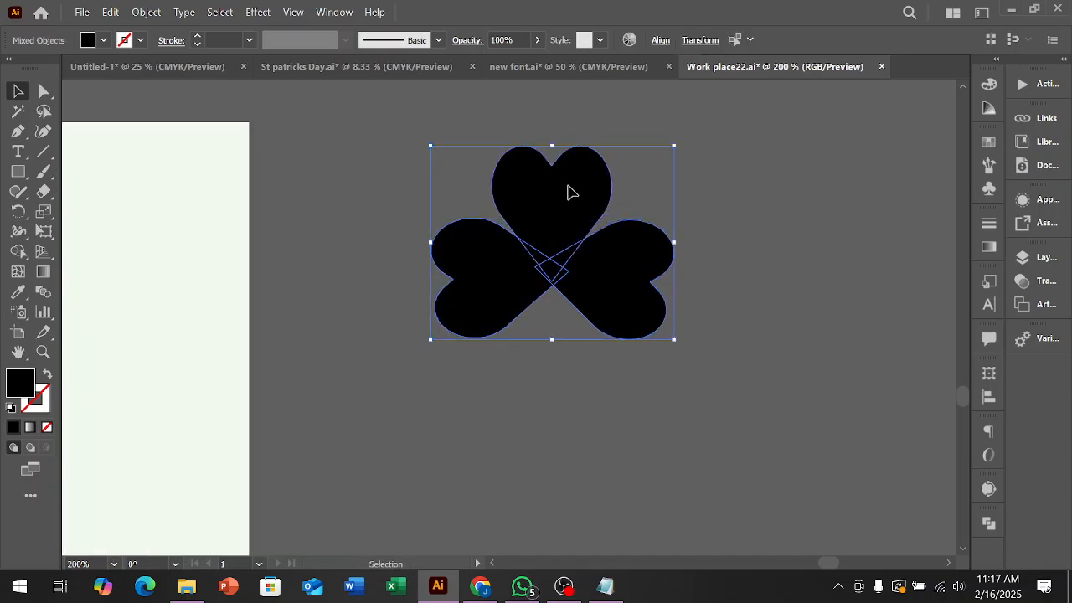
{"action": "left_click", "coordinate": [660, 39]}
{"action": "left_click", "coordinate": [514, 87]}
{"action": "left_click", "coordinate": [810, 283]}
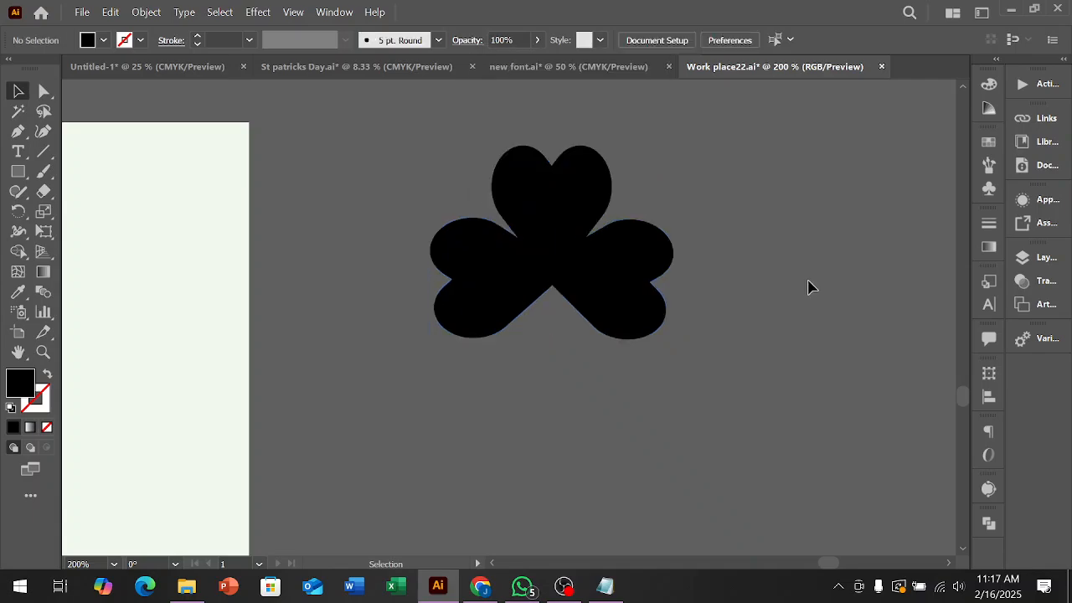
{"action": "key", "text": "ctrl+minus"}
{"action": "left_click_drag", "start_coordinate": [745, 318], "coordinate": [550, 204]}
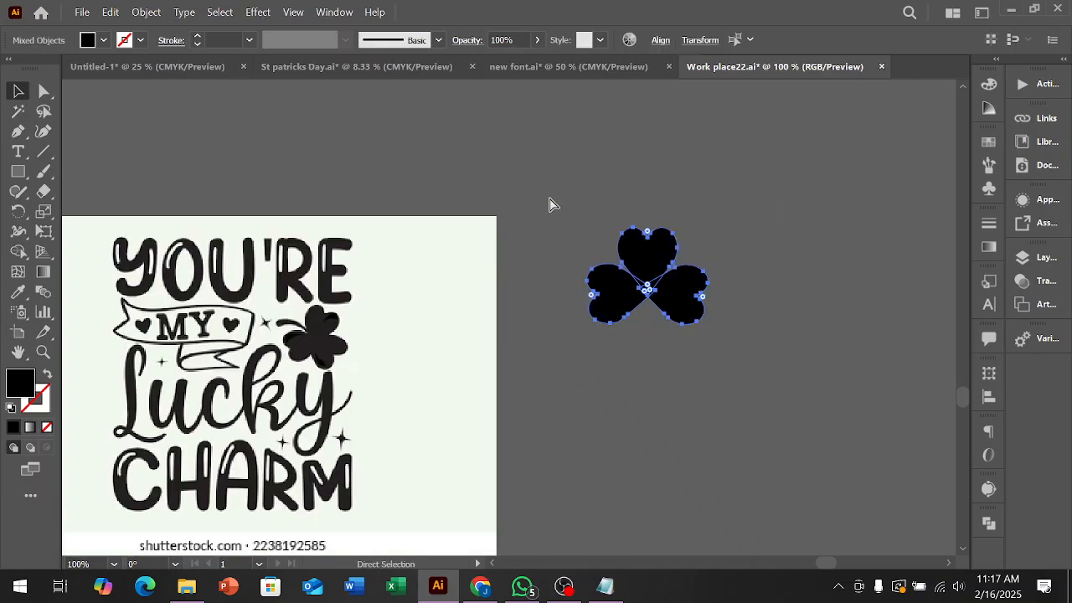
{"action": "left_click", "coordinate": [784, 261]}
{"action": "scroll", "coordinate": [757, 225], "scroll_direction": "down", "scroll_amount": 1}
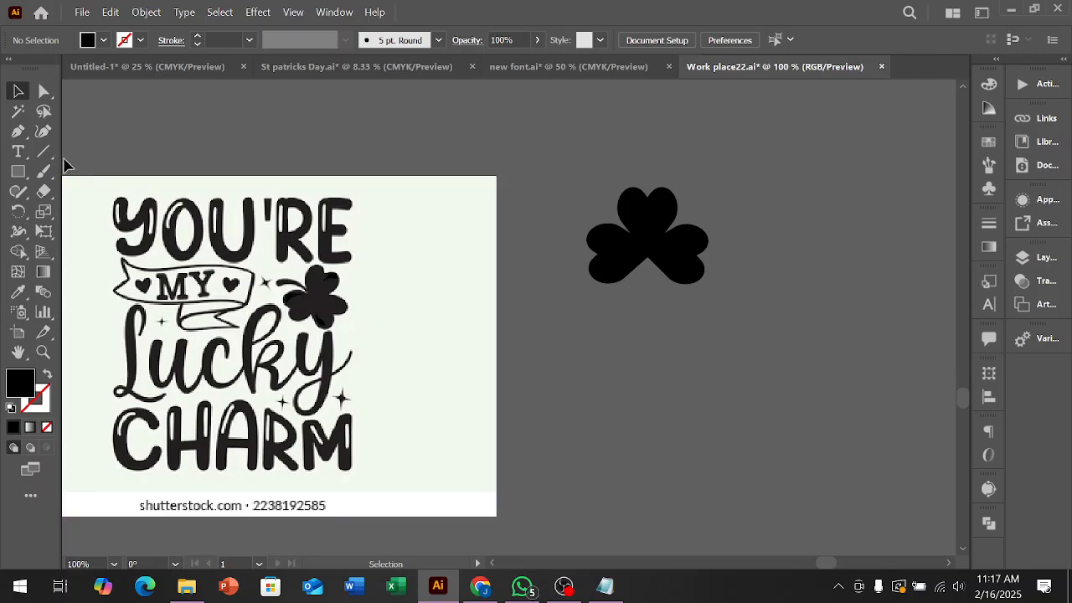
Choose the Paintbrush tool with the thick tapered art brush that narrows to a point.
{"action": "left_click", "coordinate": [43, 171]}
{"action": "scroll", "coordinate": [610, 306], "scroll_direction": "up", "scroll_amount": 2}
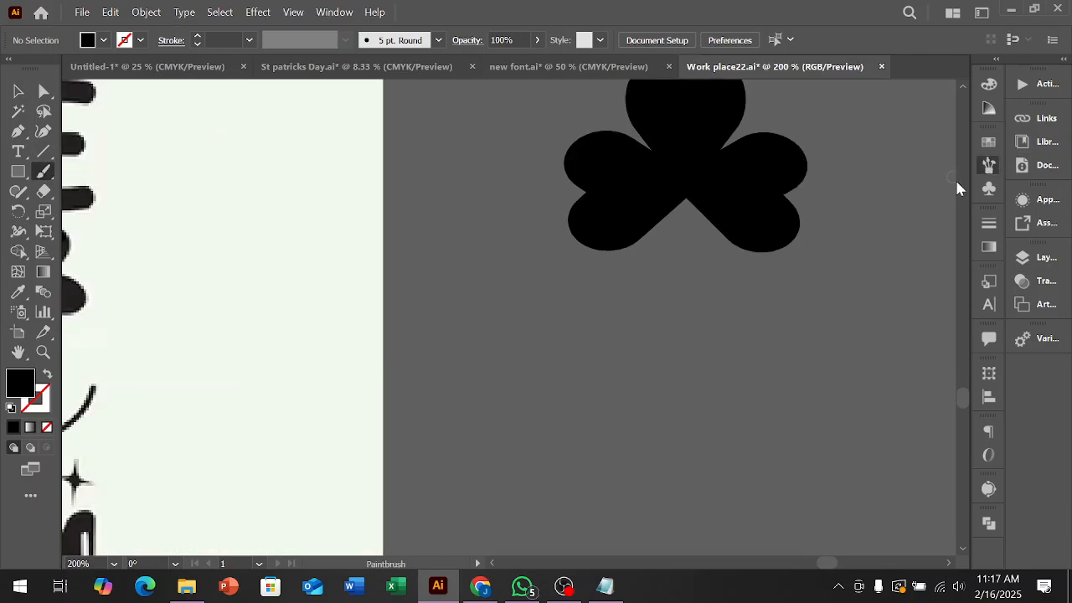
{"action": "left_click", "coordinate": [988, 165]}
{"action": "scroll", "coordinate": [902, 184], "scroll_direction": "down", "scroll_amount": 4}
{"action": "scroll", "coordinate": [902, 184], "scroll_direction": "up", "scroll_amount": 3}
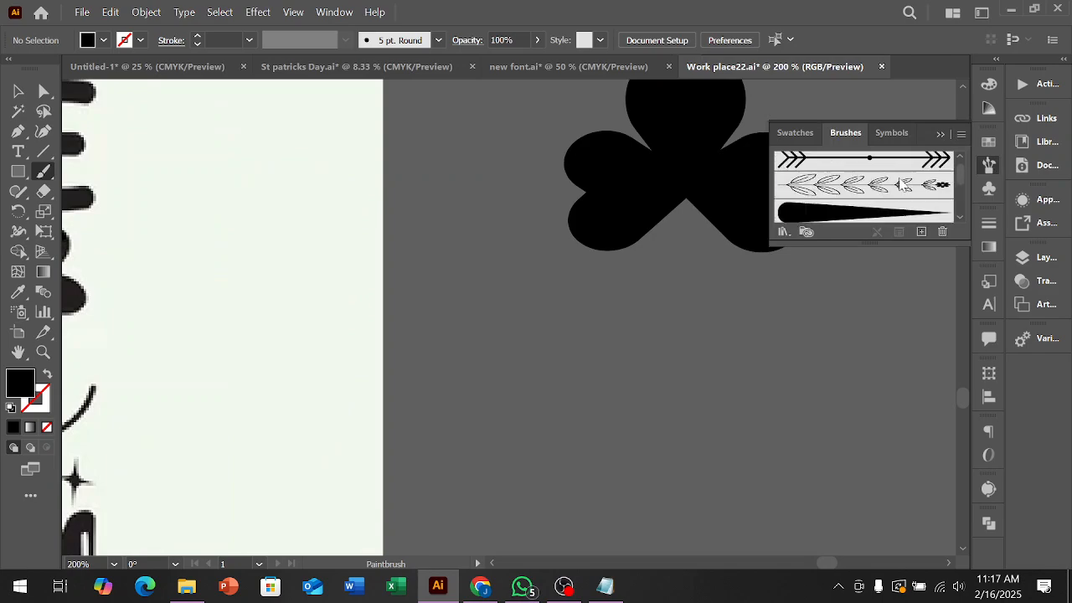
{"action": "left_click", "coordinate": [829, 166]}
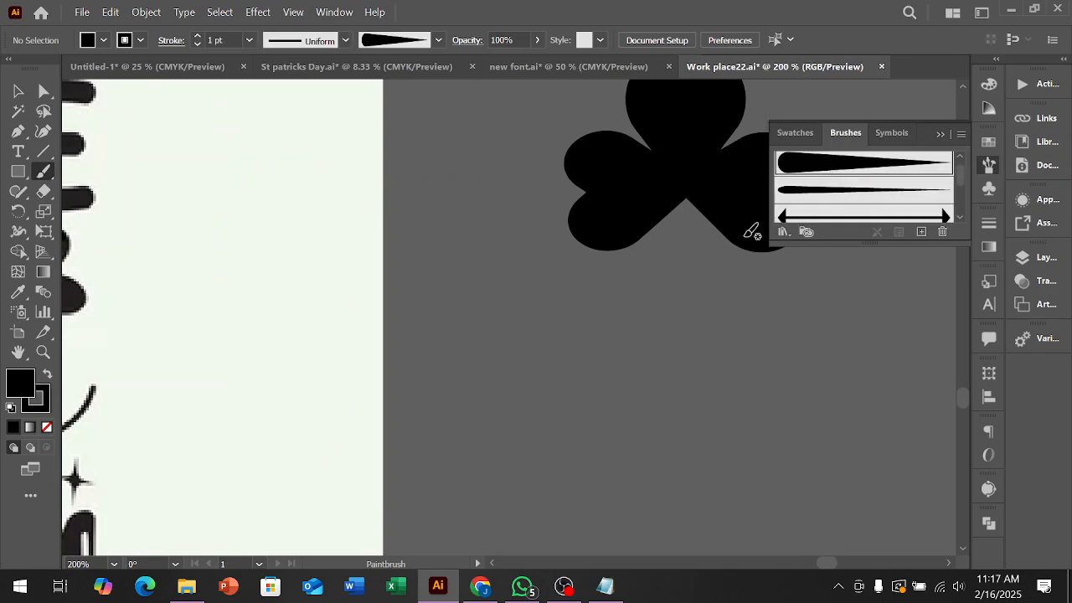
Try out tapered brush strokes as a curved stem below the leaves, undoing each attempt.
{"action": "left_click_drag", "start_coordinate": [672, 262], "coordinate": [608, 316]}
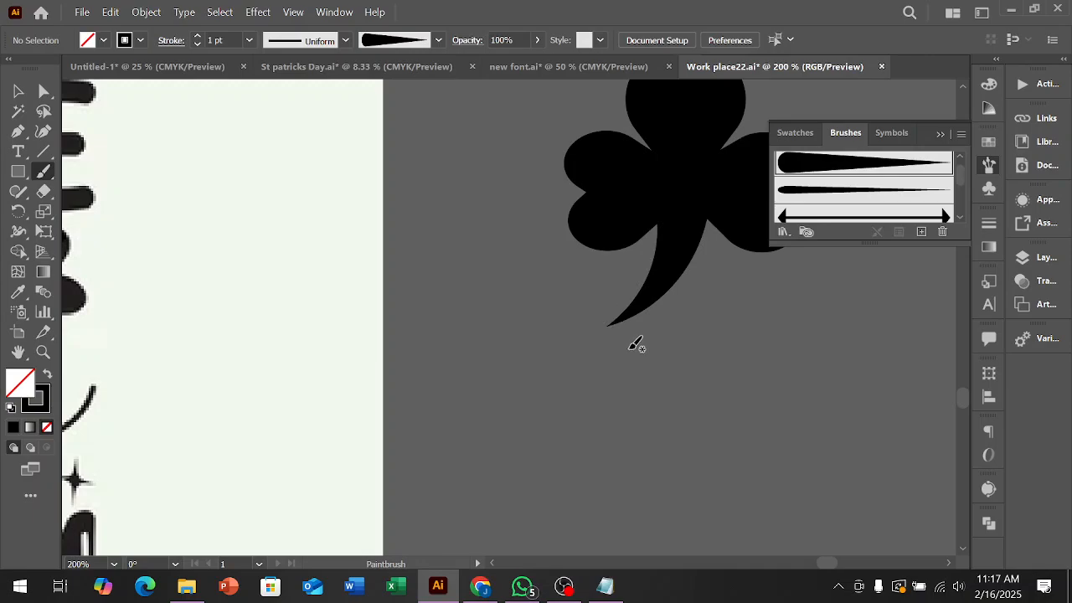
{"action": "scroll", "coordinate": [496, 343], "scroll_direction": "down", "scroll_amount": 2}
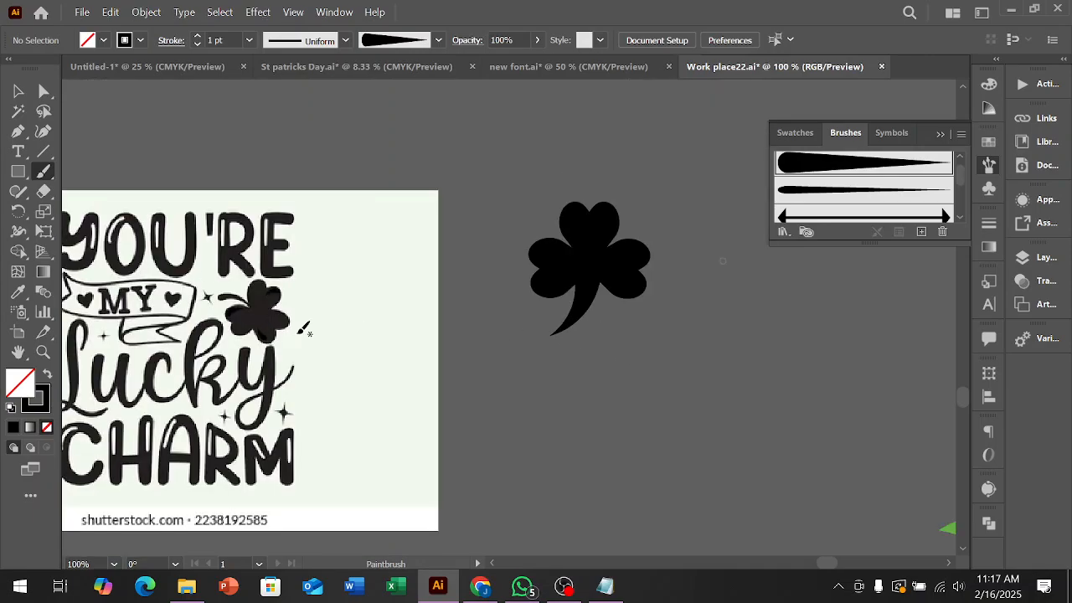
{"action": "key", "text": "ctrl+z"}
{"action": "mouse_move", "coordinate": [576, 332]}
{"action": "left_mouse_down"}
{"action": "mouse_move", "coordinate": [581, 300]}
{"action": "mouse_move", "coordinate": [584, 259]}
{"action": "left_mouse_up"}
{"action": "key", "text": "ctrl+space"}
{"action": "key", "text": "ctrl+z"}
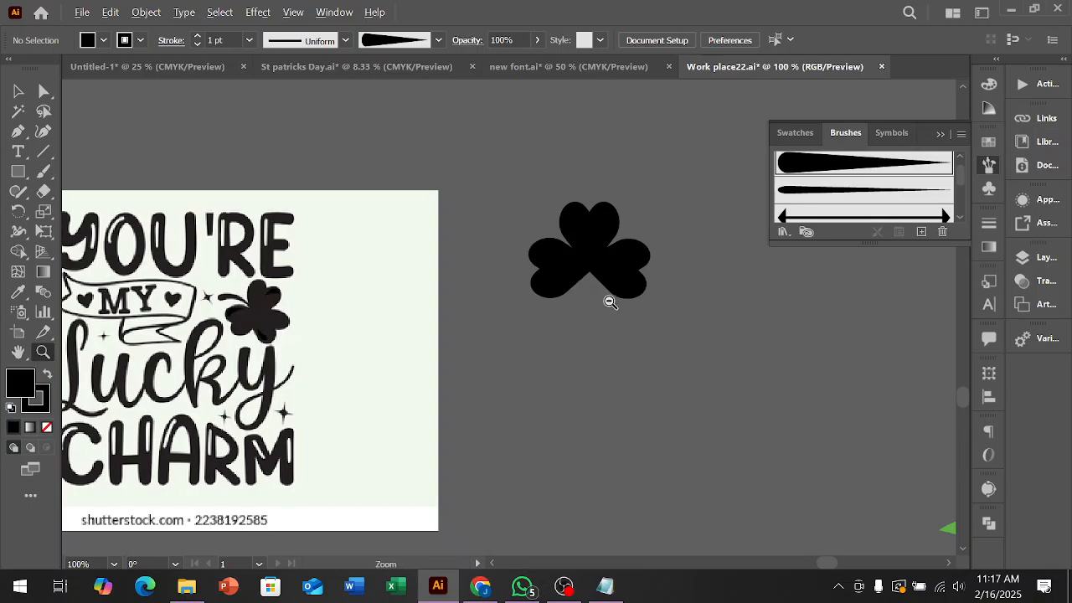
{"action": "left_click", "coordinate": [635, 252], "text": "ctrl"}
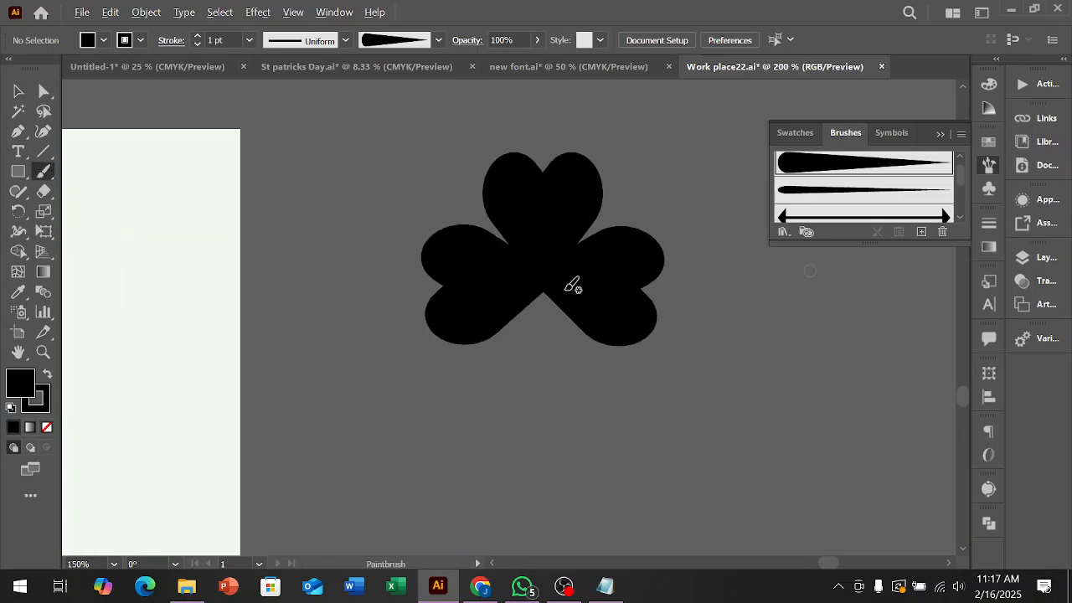
{"action": "left_click_drag", "start_coordinate": [540, 324], "coordinate": [538, 267]}
{"action": "key", "text": "ctrl+z"}
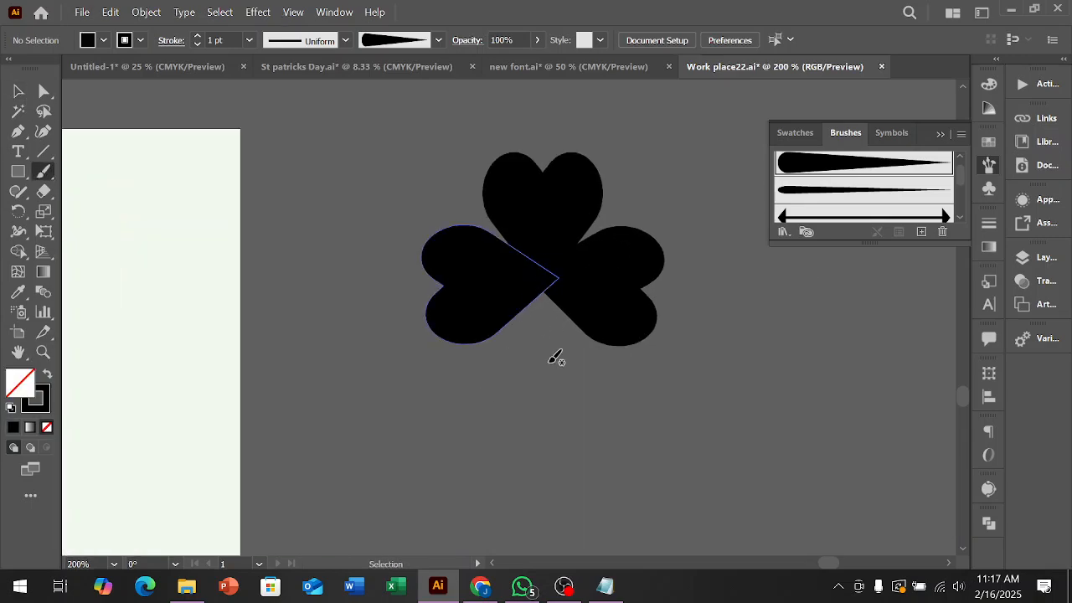
Paint a curved tapered stem from below the leaves up into the shamrock's centre.
{"action": "mouse_move", "coordinate": [505, 407]}
{"action": "left_mouse_down"}
{"action": "mouse_move", "coordinate": [538, 280]}
{"action": "mouse_move", "coordinate": [530, 254]}
{"action": "left_mouse_up"}
{"action": "key", "text": "slash"}
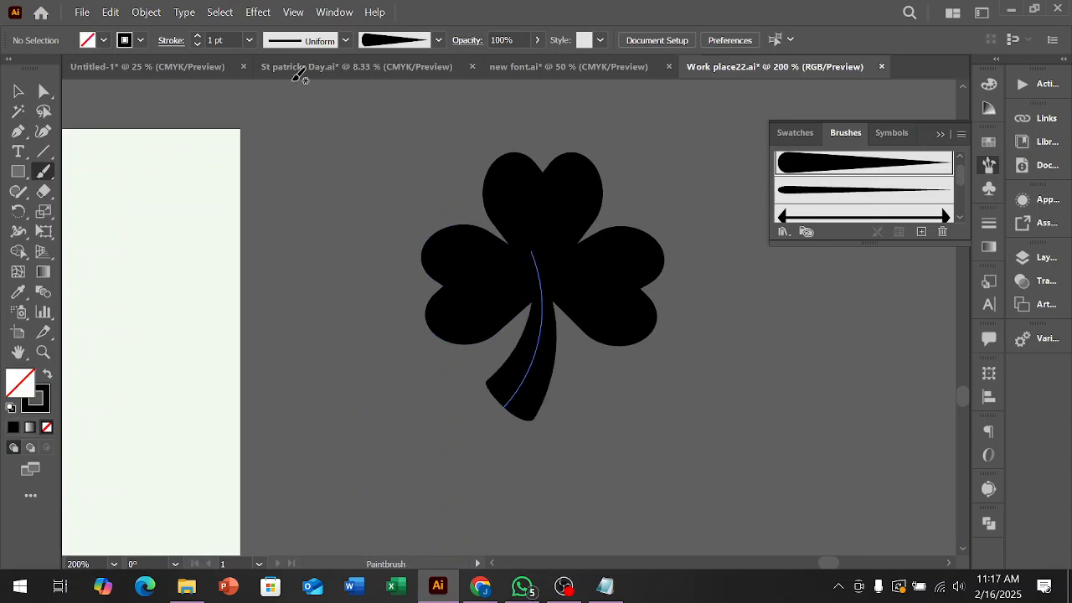
{"action": "left_click", "coordinate": [196, 47]}
{"action": "left_click", "coordinate": [196, 46]}
{"action": "left_click", "coordinate": [197, 46]}
{"action": "left_click", "coordinate": [197, 47]}
{"action": "key", "text": "v"}
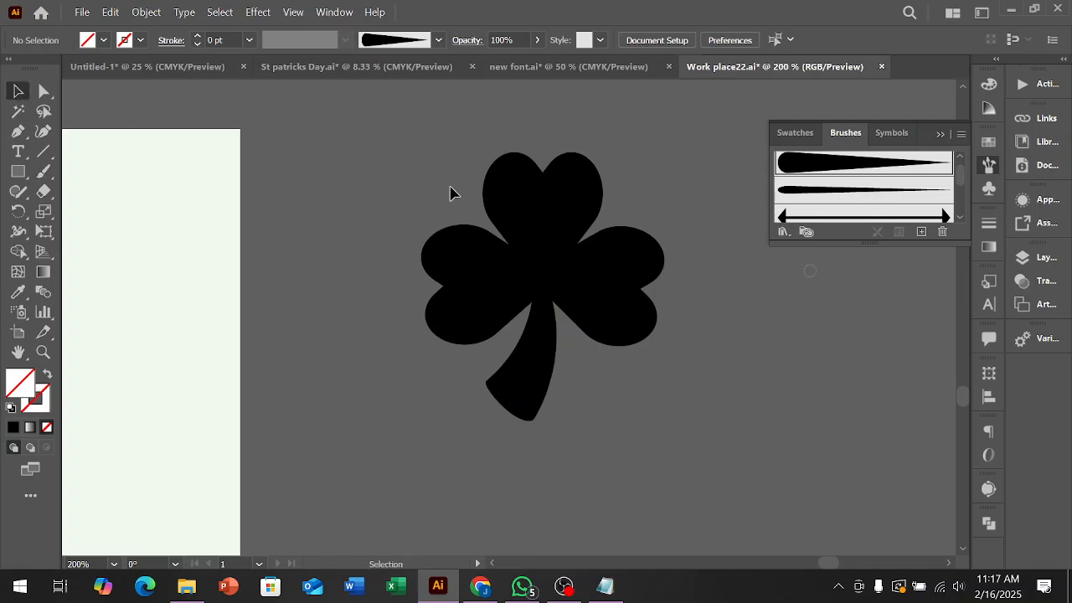
Set the stem's stroke weight to 0.5 pt and nudge the stem slightly to the right.
{"action": "left_click", "coordinate": [532, 361]}
{"action": "left_click", "coordinate": [198, 45]}
{"action": "left_click", "coordinate": [197, 46]}
{"action": "left_click", "coordinate": [324, 210]}
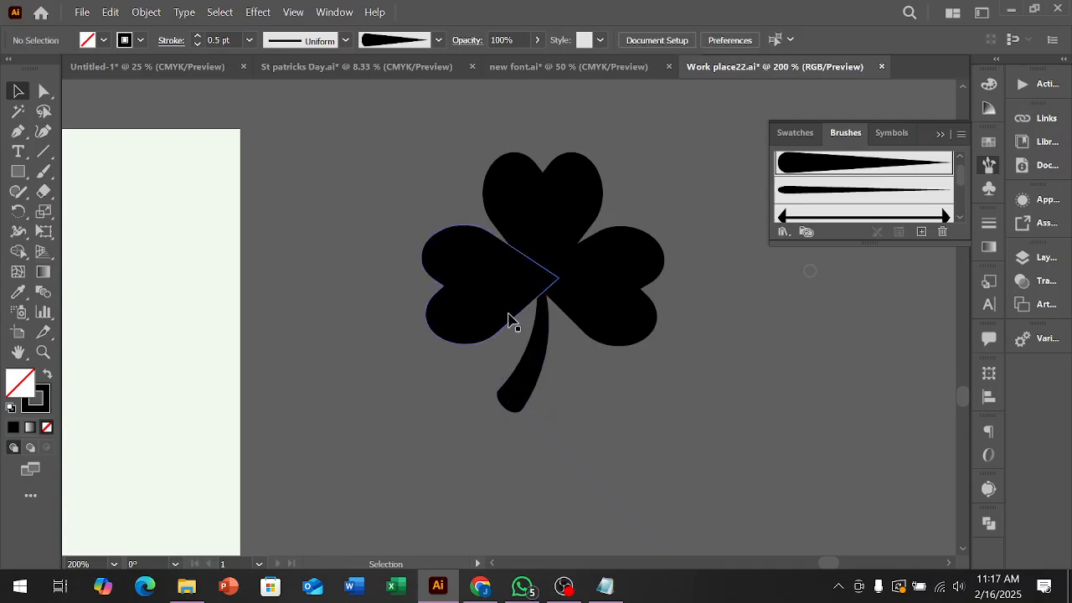
{"action": "left_click_drag", "start_coordinate": [538, 362], "coordinate": [541, 363]}
{"action": "left_click", "coordinate": [712, 427]}
Expand the appearance of the shamrock's leaves and stem and unite them into a single shape.
{"action": "scroll", "coordinate": [607, 375], "scroll_direction": "down", "scroll_amount": 1}
{"action": "key", "text": "ctrl+a"}
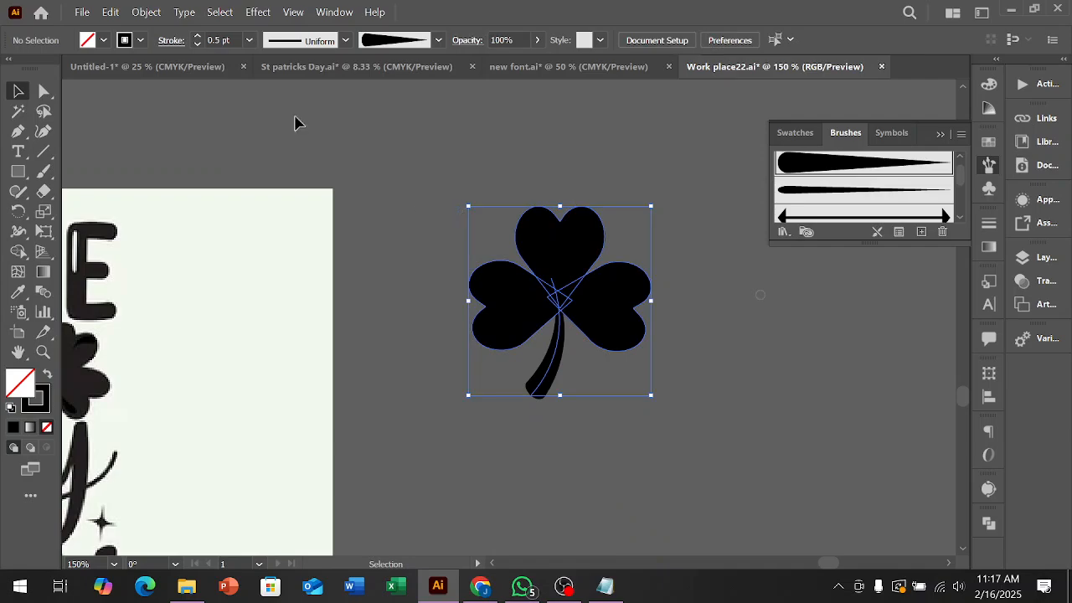
{"action": "left_click", "coordinate": [146, 12]}
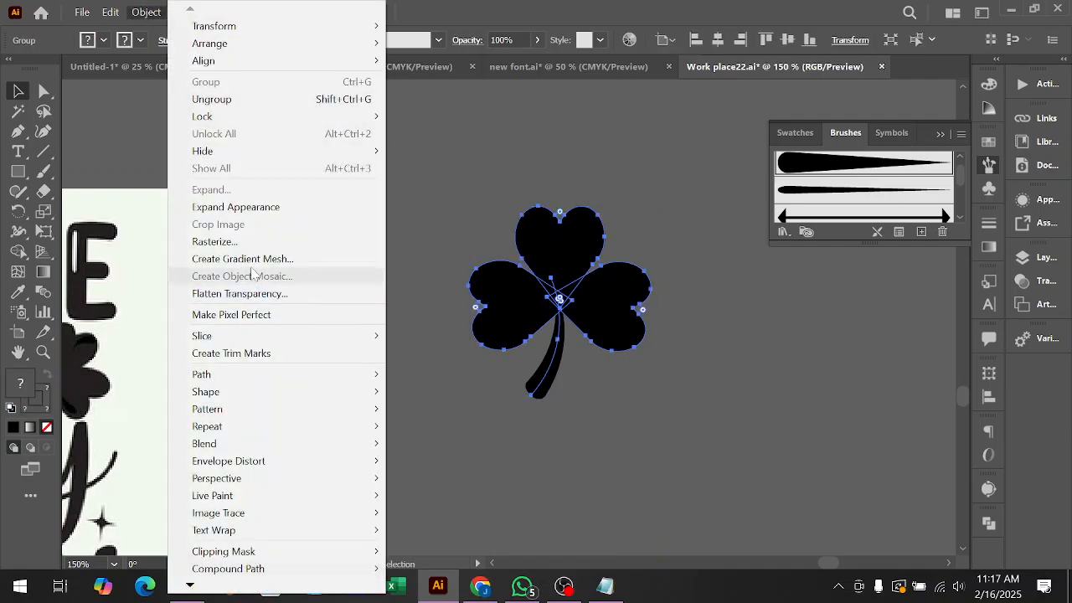
{"action": "left_click", "coordinate": [240, 209]}
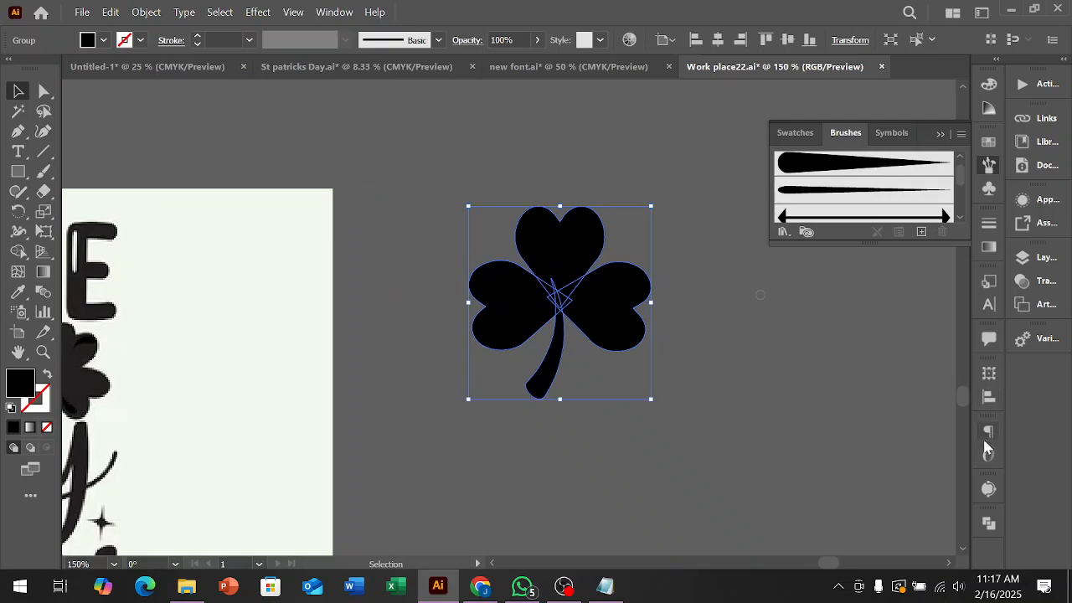
{"action": "left_click", "coordinate": [988, 523]}
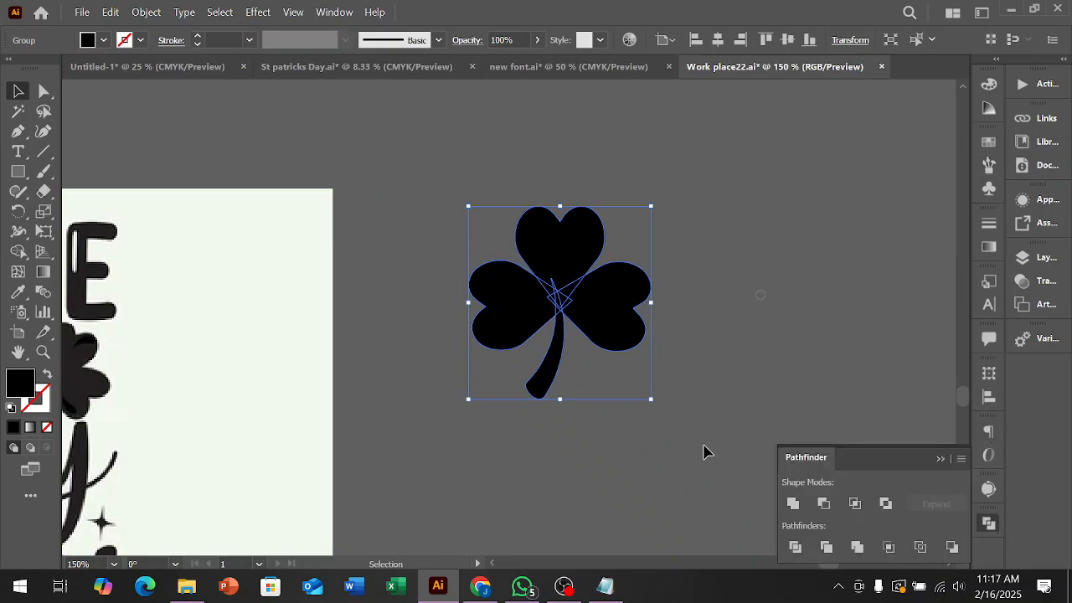
{"action": "left_click", "coordinate": [791, 505]}
{"action": "left_click", "coordinate": [748, 344]}
Move the finished shamrock into the lettering design, to the right of "You are" and above the end of "my".
{"action": "key", "text": "ctrl+minus"}
{"action": "key", "text": "ctrl+minus"}
{"action": "key", "text": "ctrl+minus"}
{"action": "left_click_drag", "start_coordinate": [545, 388], "coordinate": [405, 335]}
{"action": "left_click_drag", "start_coordinate": [261, 245], "coordinate": [682, 270]}
Recolour the shamrock by sampling the ribbon's light green with the Eyedropper.
{"action": "left_click", "coordinate": [18, 292]}
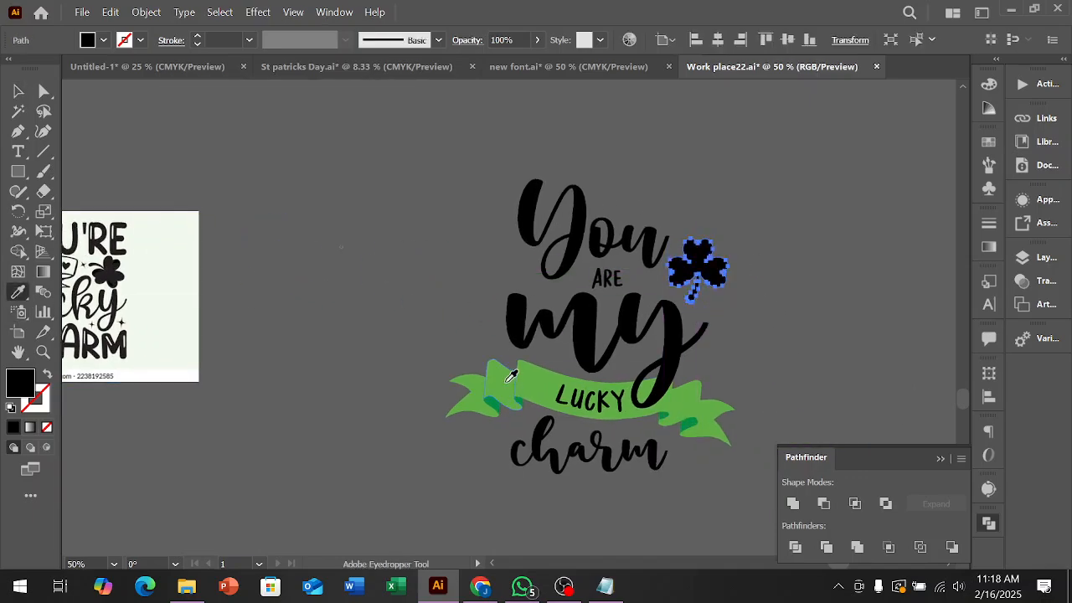
{"action": "left_click", "coordinate": [511, 375]}
{"action": "key", "text": "v"}
{"action": "left_click", "coordinate": [735, 336]}
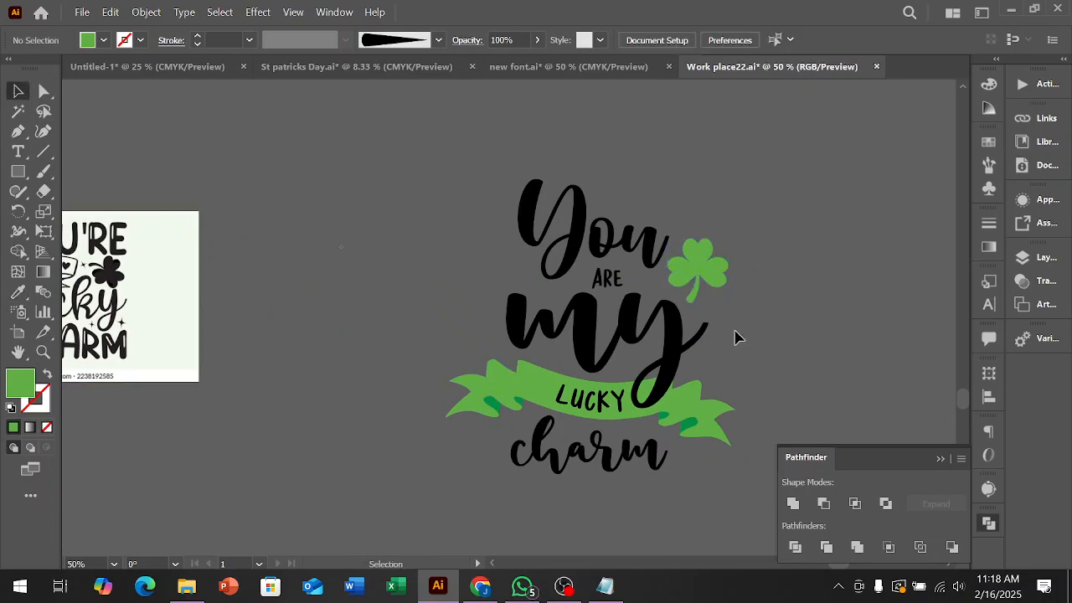
Move the green shamrock slightly left and down so it sits closer to the lettering.
{"action": "scroll", "coordinate": [735, 337], "scroll_direction": "up", "scroll_amount": 1}
{"action": "left_click_drag", "start_coordinate": [656, 239], "coordinate": [645, 247]}
{"action": "left_click", "coordinate": [809, 311]}
{"action": "scroll", "coordinate": [809, 312], "scroll_direction": "down", "scroll_amount": 1}
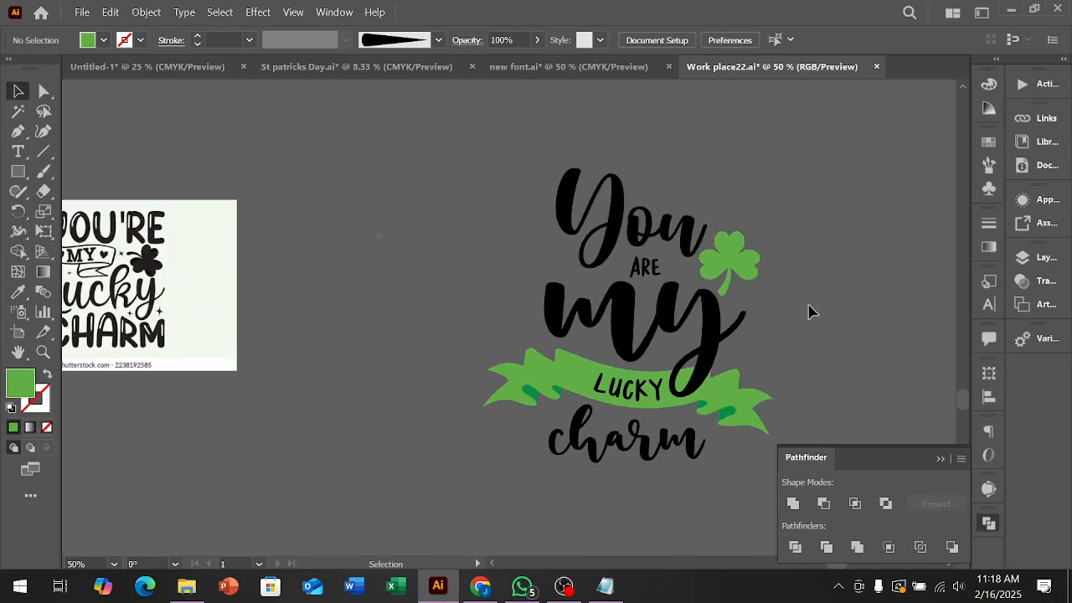
{"action": "right_click", "coordinate": [738, 276]}
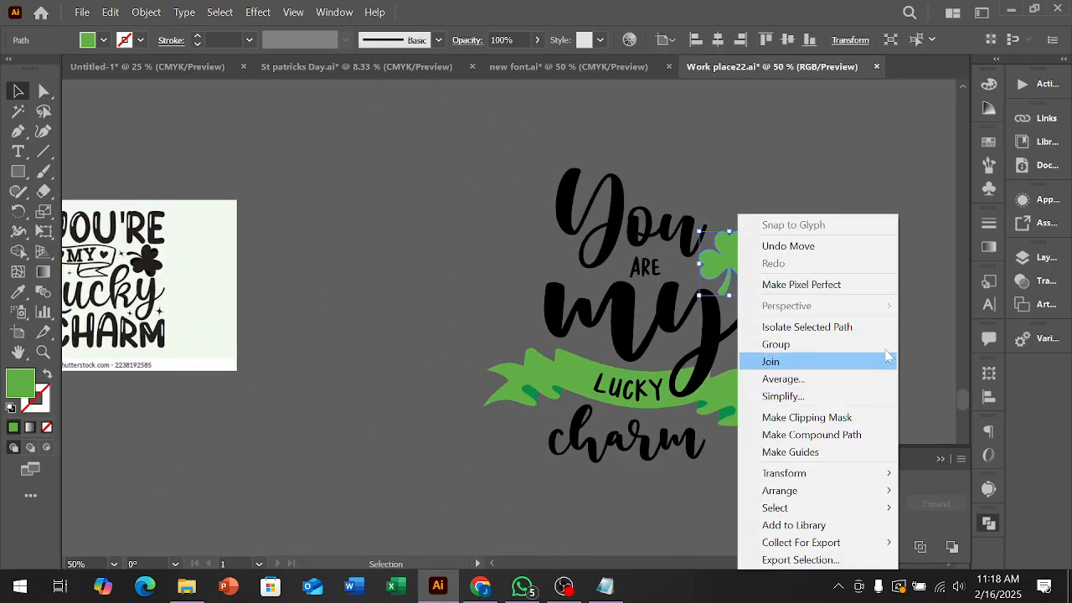
{"action": "left_click", "coordinate": [940, 316]}
{"action": "left_click", "coordinate": [819, 288]}
Scale the shamrock down proportionally to about 80 percent, keeping it beside the end of "You".
{"action": "scroll", "coordinate": [795, 287], "scroll_direction": "up", "scroll_amount": 1}
{"action": "left_click", "coordinate": [724, 250]}
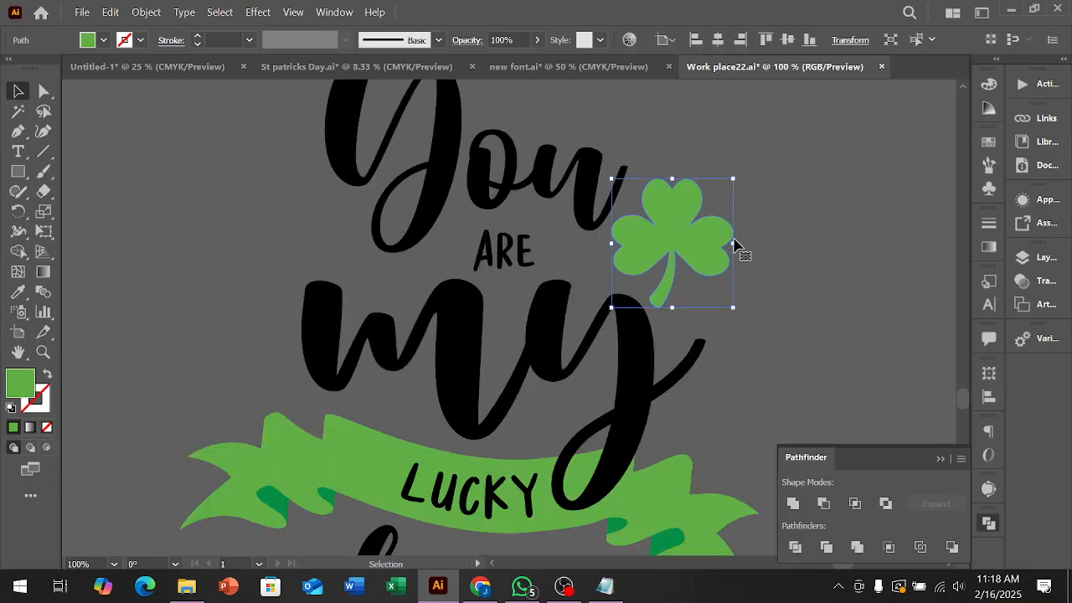
{"action": "left_click_drag", "start_coordinate": [734, 248], "coordinate": [710, 242]}
{"action": "left_click", "coordinate": [743, 256]}
{"action": "scroll", "coordinate": [742, 256], "scroll_direction": "down", "scroll_amount": 1}
Create a mirrored copy of the shamrock, reflected across the vertical axis at 90°.
{"action": "left_click", "coordinate": [653, 230]}
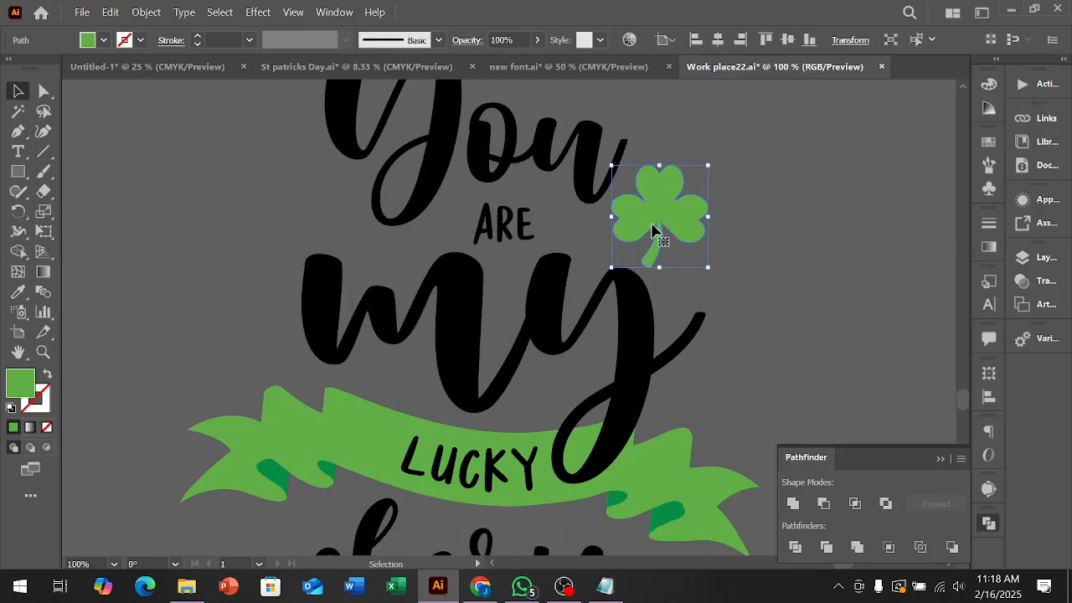
{"action": "right_click", "coordinate": [651, 227]}
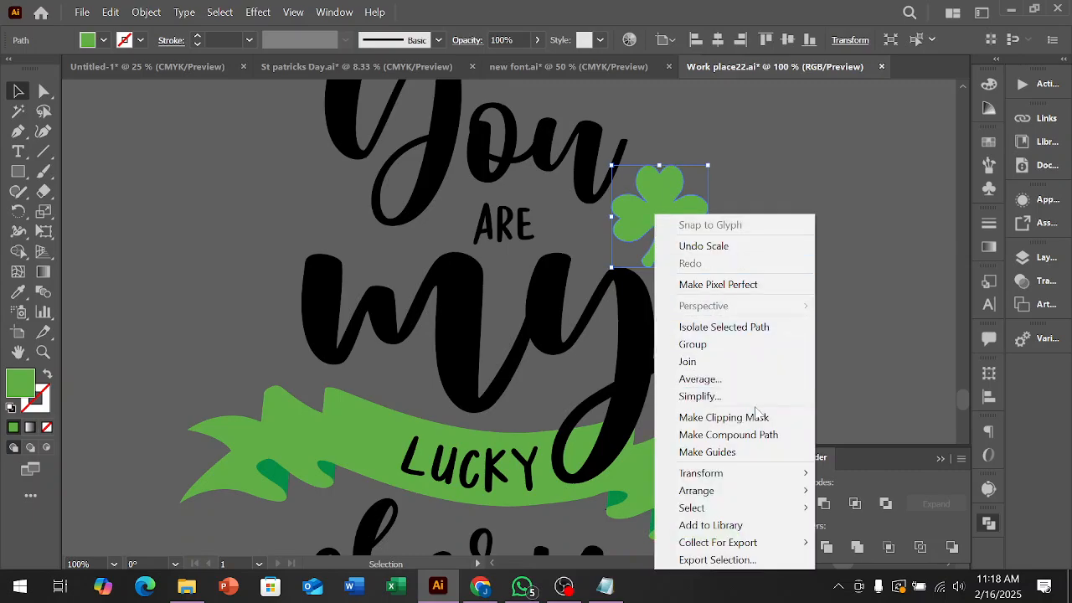
{"action": "mouse_move", "coordinate": [727, 475]}
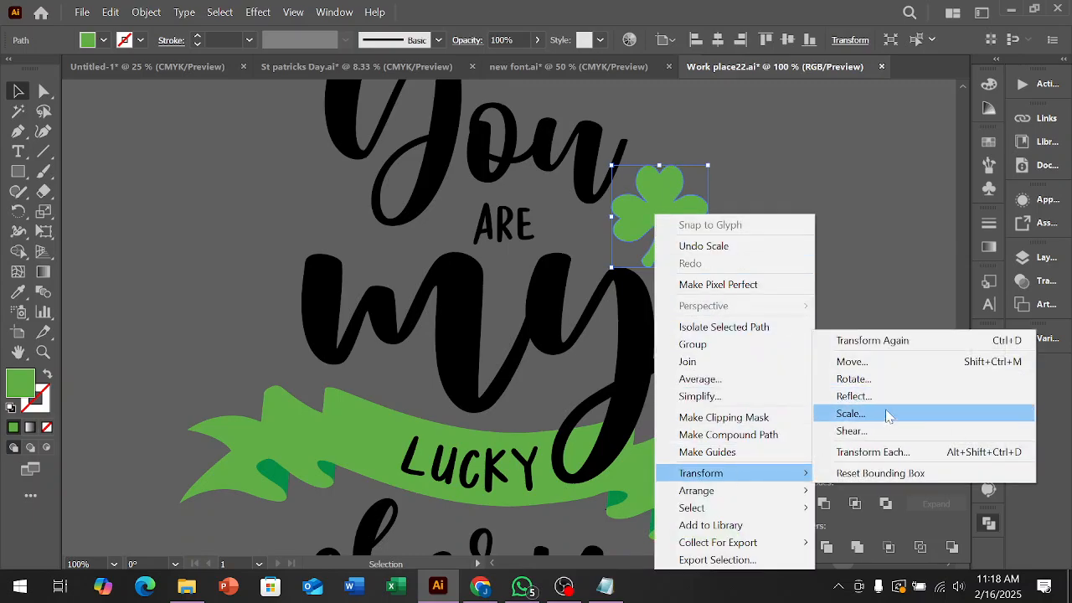
{"action": "left_click", "coordinate": [853, 396]}
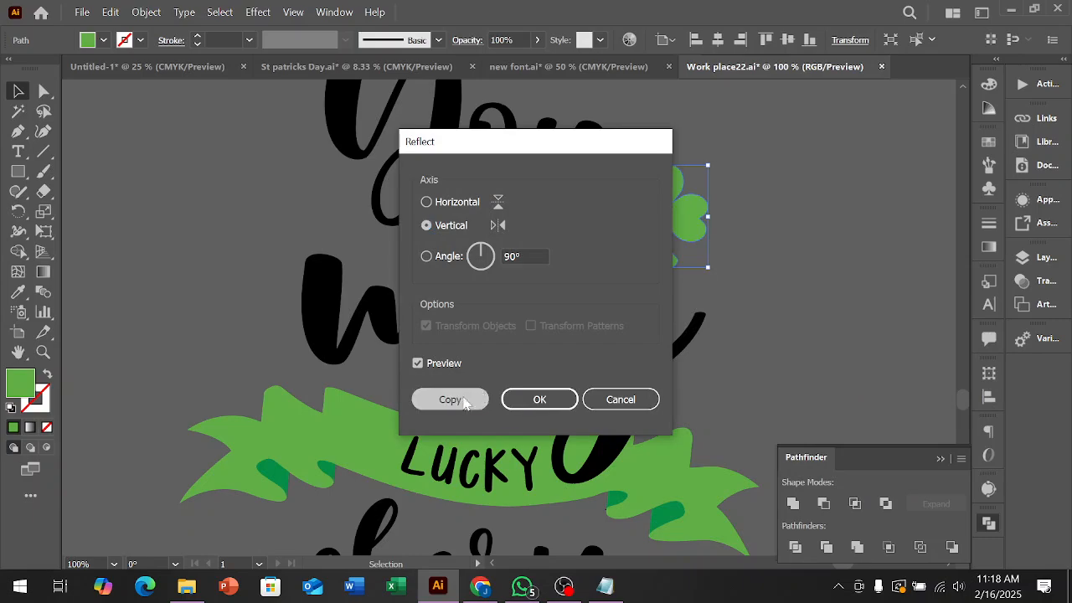
{"action": "left_click", "coordinate": [450, 400]}
Place the mirrored shamrock left of the "Y" above "my" and make it slightly smaller than the original.
{"action": "left_click_drag", "start_coordinate": [658, 215], "coordinate": [299, 186]}
{"action": "left_click_drag", "start_coordinate": [261, 145], "coordinate": [278, 159]}
{"action": "left_click", "coordinate": [816, 274]}
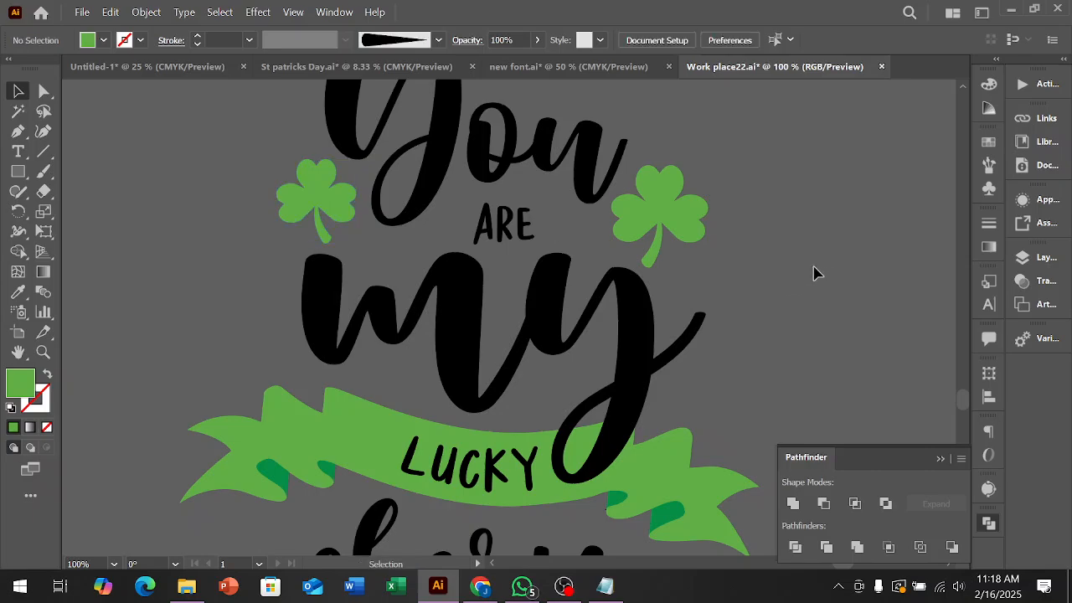
Examine how the two shamrocks, the ribbon and the lettering work together in the whole design.
{"action": "scroll", "coordinate": [816, 274], "scroll_direction": "up", "scroll_amount": 1}
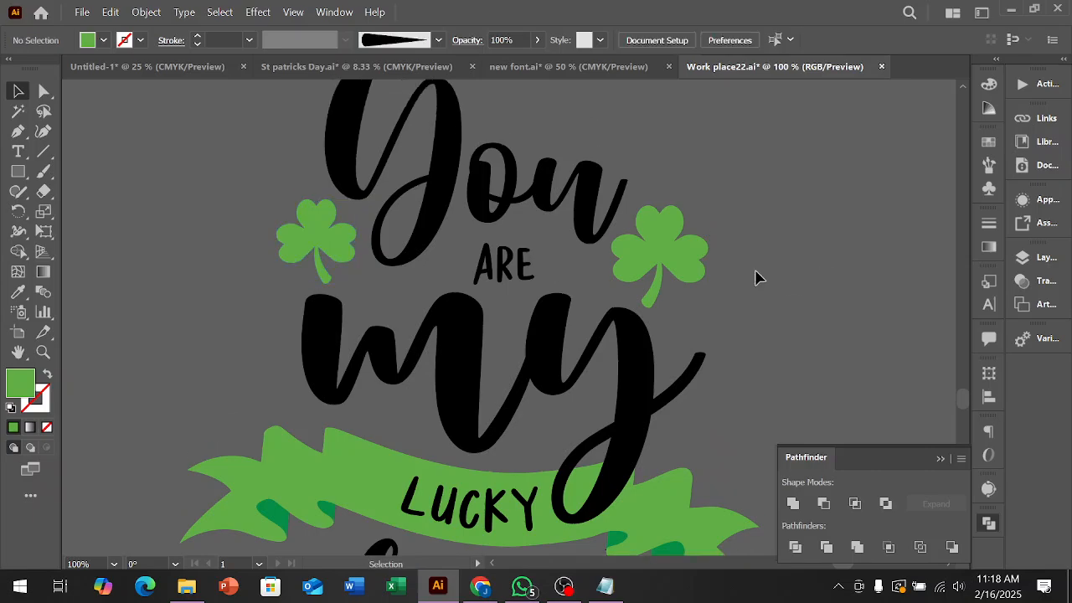
{"action": "left_click", "coordinate": [329, 235]}
{"action": "key", "text": "ctrl+minus"}
{"action": "key", "text": "ctrl+minus"}
{"action": "left_click", "coordinate": [567, 310]}
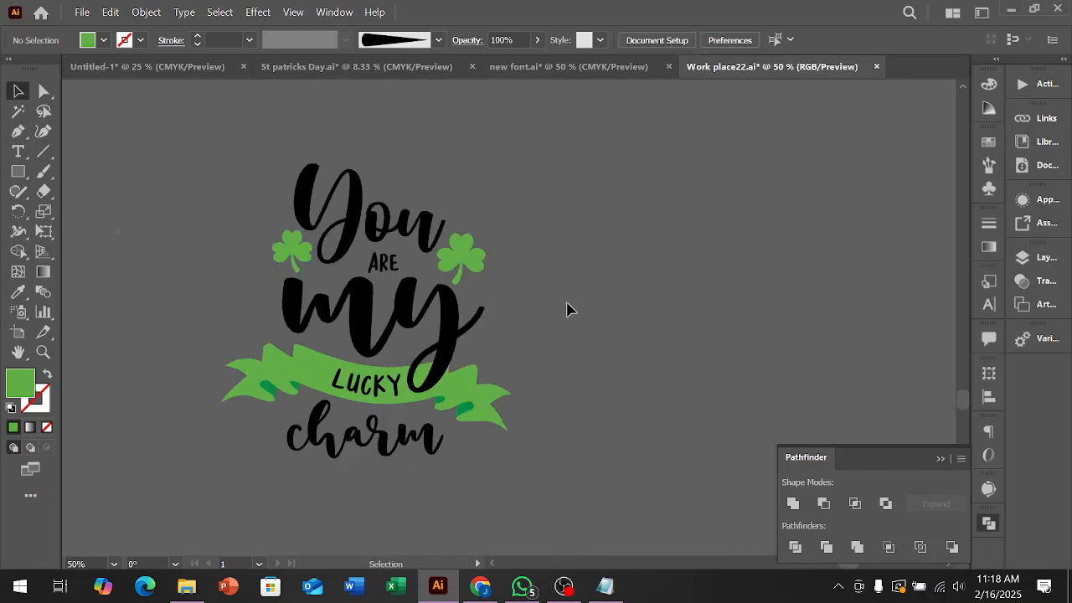
{"action": "scroll", "coordinate": [575, 299], "scroll_direction": "down", "scroll_amount": 2}
{"action": "key", "text": "ctrl+plus"}
{"action": "key", "text": "ctrl+plus"}
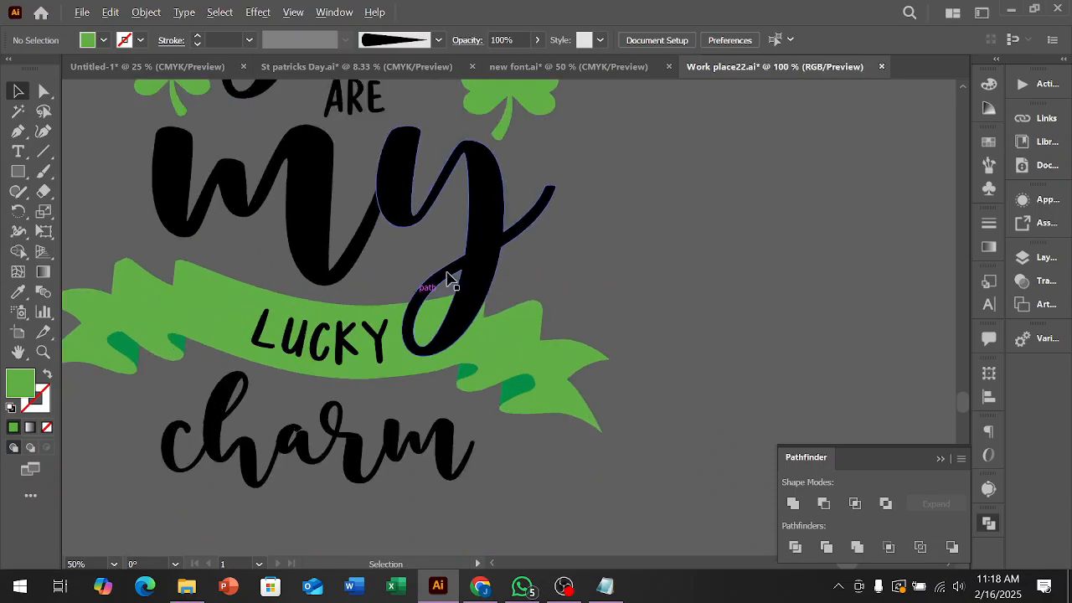
{"action": "left_click", "coordinate": [486, 258]}
{"action": "scroll", "coordinate": [647, 254], "scroll_direction": "down", "scroll_amount": 1}
{"action": "key", "text": "ctrl+minus"}
{"action": "key", "text": "ctrl+minus"}
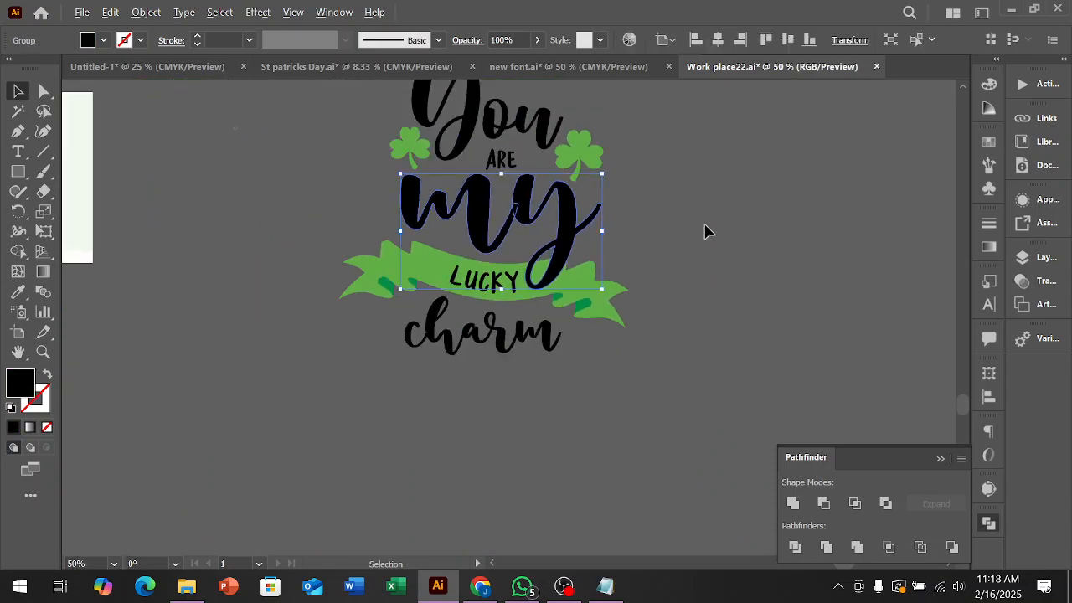
{"action": "left_click", "coordinate": [703, 223]}
{"action": "scroll", "coordinate": [622, 273], "scroll_direction": "up", "scroll_amount": 2}
{"action": "scroll", "coordinate": [622, 273], "scroll_direction": "right", "scroll_amount": 3}
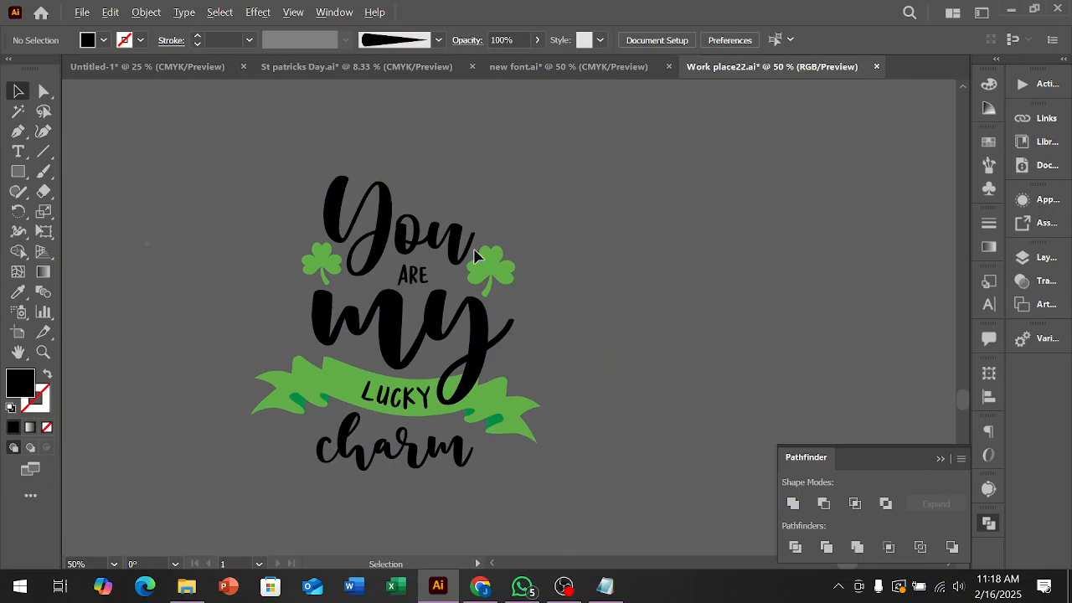
Enlarge the word "ARE" slightly and move it up so it sits between "You" and "my".
{"action": "scroll", "coordinate": [474, 254], "scroll_direction": "up", "scroll_amount": 1, "text": "alt"}
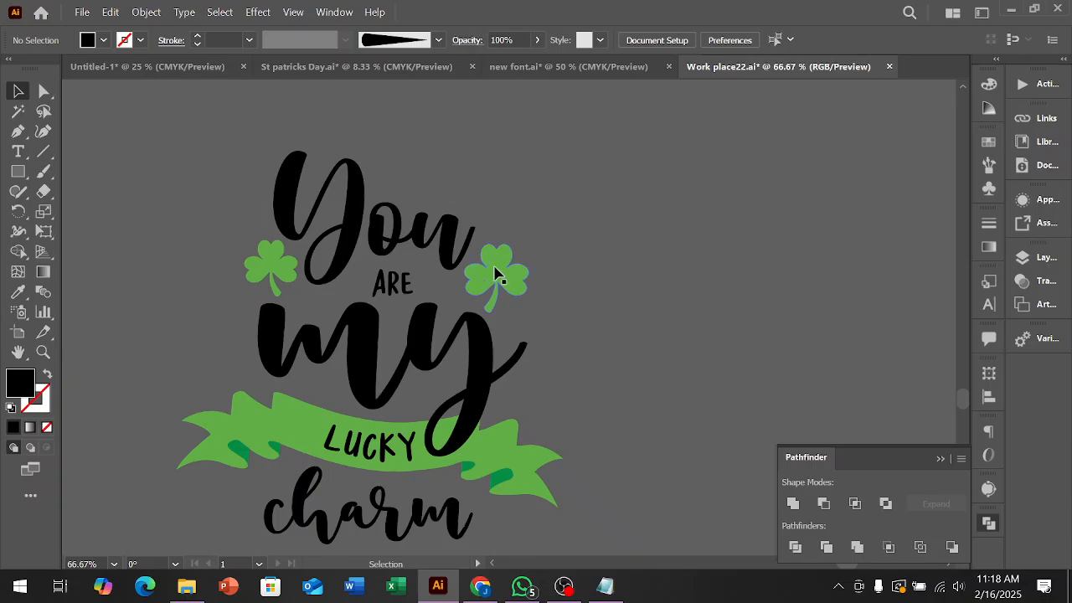
{"action": "scroll", "coordinate": [423, 280], "scroll_direction": "up", "scroll_amount": 3, "text": "alt"}
{"action": "left_click", "coordinate": [382, 306]}
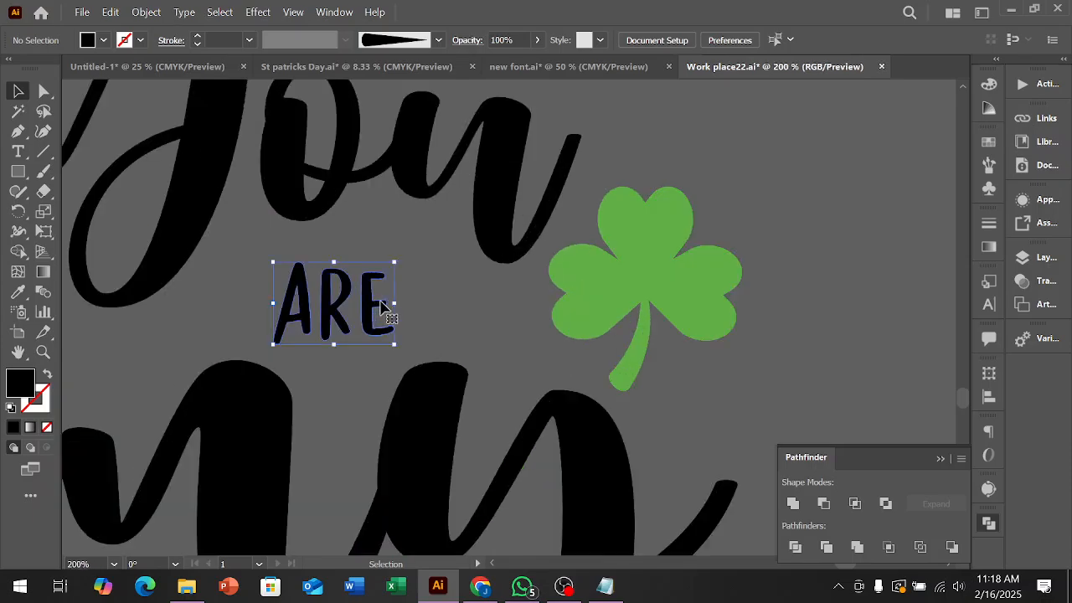
{"action": "left_click_drag", "start_coordinate": [337, 262], "coordinate": [338, 248]}
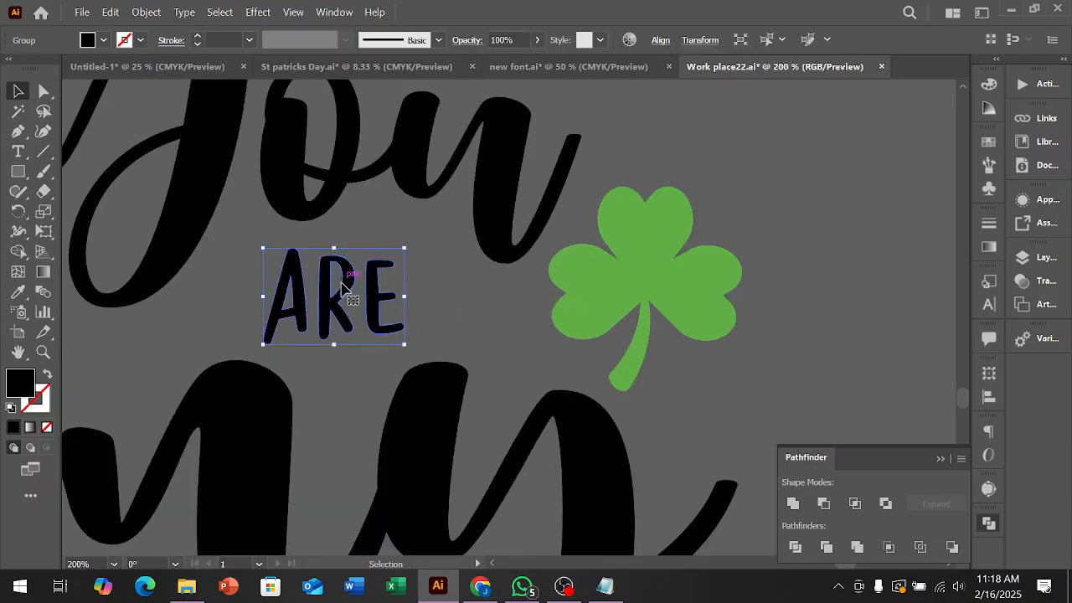
{"action": "left_click_drag", "start_coordinate": [339, 314], "coordinate": [347, 299]}
{"action": "scroll", "coordinate": [407, 303], "scroll_direction": "down", "scroll_amount": 3, "text": "alt"}
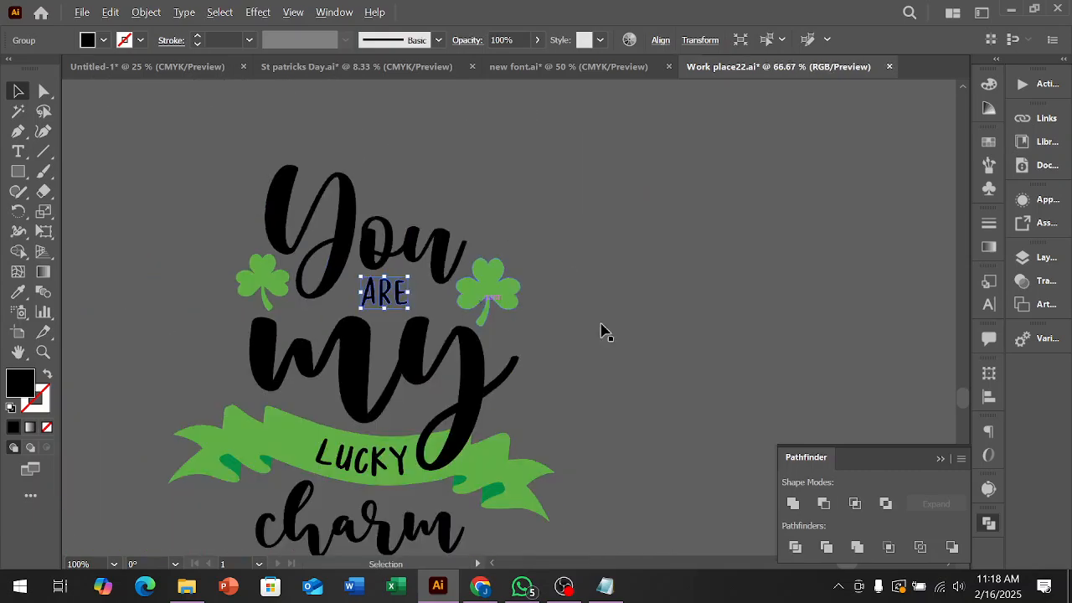
{"action": "left_click", "coordinate": [668, 297]}
Draw a narrow upright black ellipse in the empty area beside the lettering, after checking the design against the reference images.
{"action": "scroll", "coordinate": [666, 296], "scroll_direction": "down", "scroll_amount": 2}
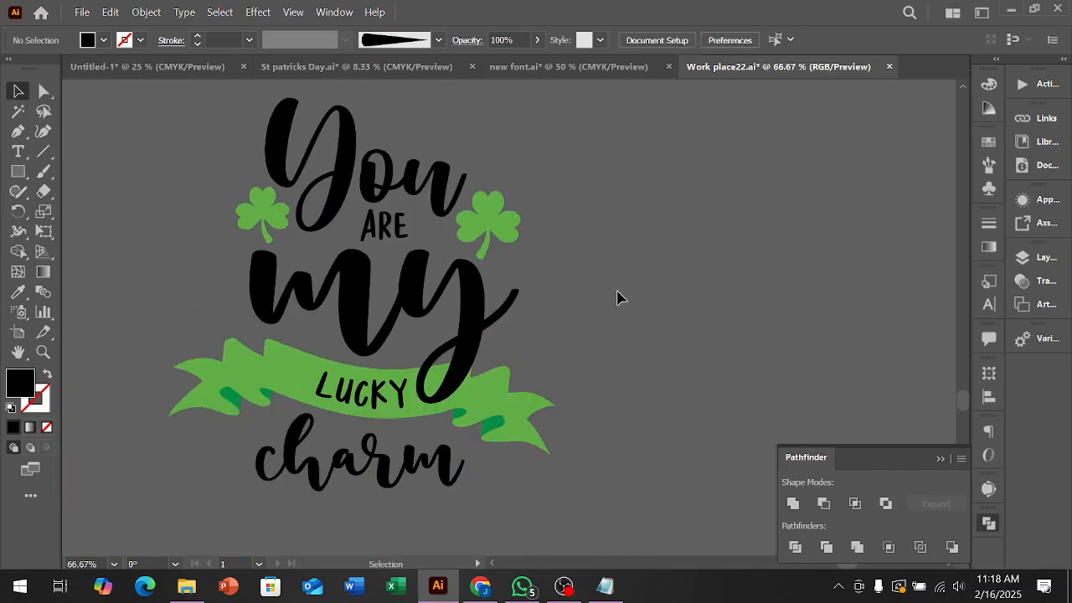
{"action": "scroll", "coordinate": [586, 308], "scroll_direction": "down", "scroll_amount": 3, "text": "alt"}
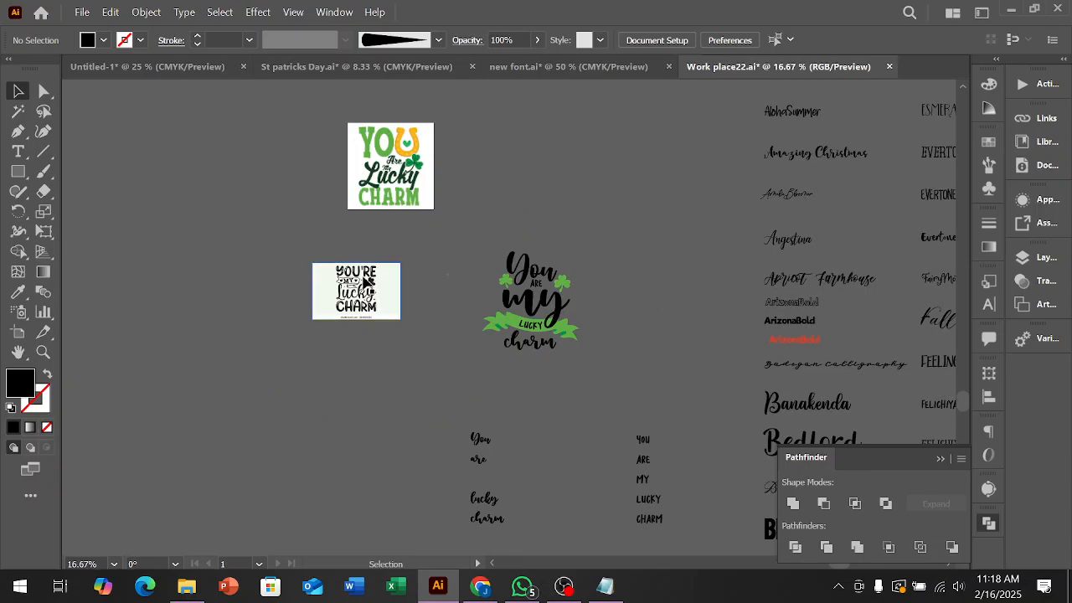
{"action": "scroll", "coordinate": [368, 281], "scroll_direction": "up", "scroll_amount": 3, "text": "alt"}
{"action": "scroll", "coordinate": [317, 309], "scroll_direction": "up", "scroll_amount": 2, "text": "alt"}
{"action": "scroll", "coordinate": [335, 318], "scroll_direction": "down", "scroll_amount": 4, "text": "alt"}
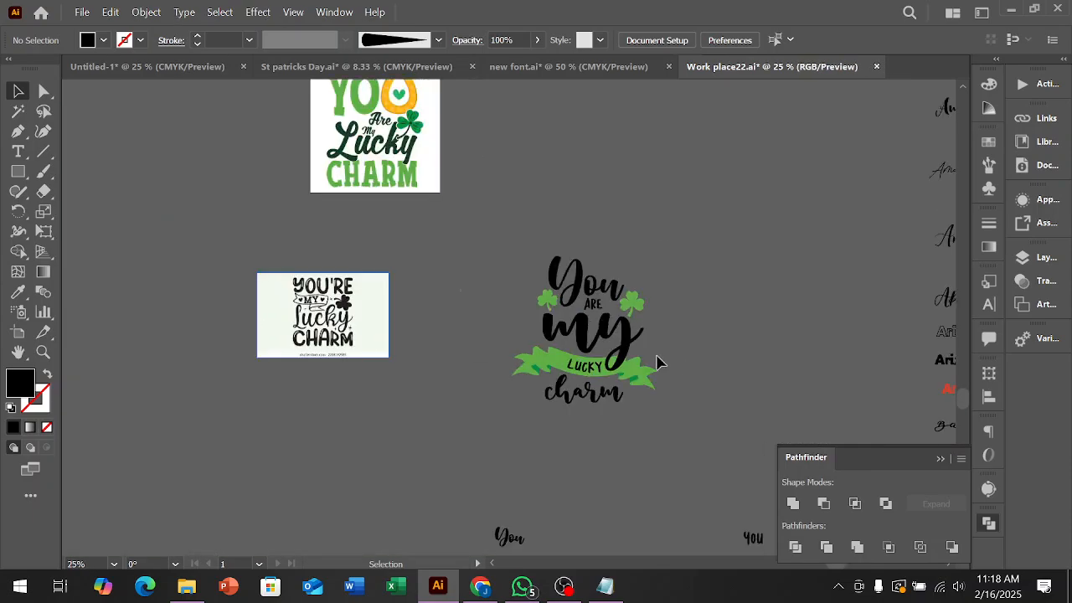
{"action": "scroll", "coordinate": [679, 366], "scroll_direction": "up", "scroll_amount": 3, "text": "alt"}
{"action": "left_click_drag", "start_coordinate": [18, 171], "coordinate": [72, 210]}
{"action": "scroll", "coordinate": [576, 244], "scroll_direction": "down", "scroll_amount": 3}
{"action": "left_click_drag", "start_coordinate": [656, 210], "coordinate": [668, 260]}
{"action": "key", "text": "v"}
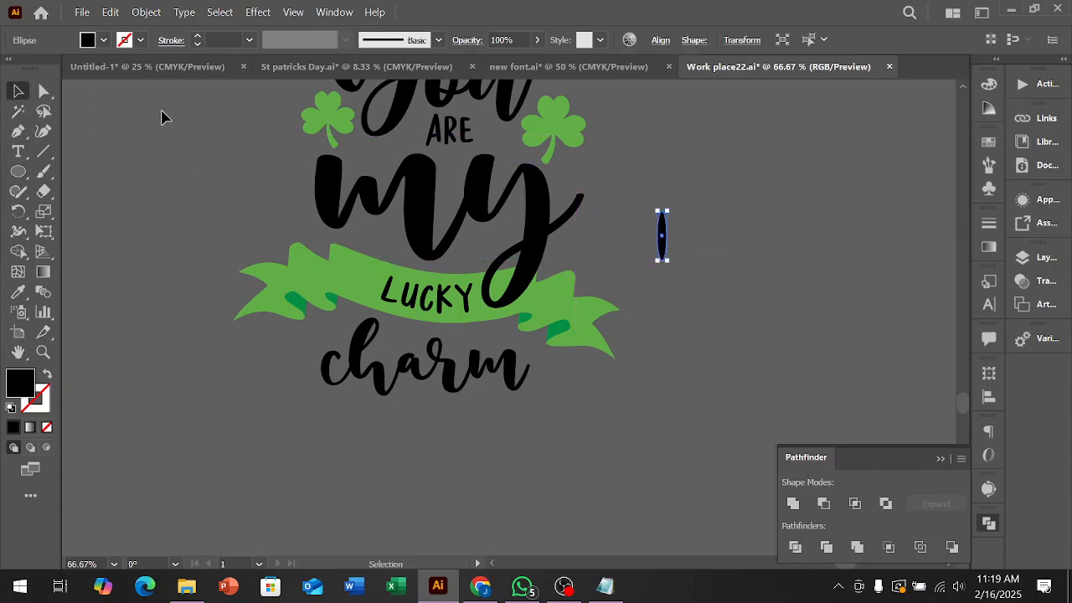
Convert the ellipse's top and bottom anchor points to corner points so both ends are sharp.
{"action": "scroll", "coordinate": [750, 284], "scroll_direction": "up", "scroll_amount": 5, "text": "alt"}
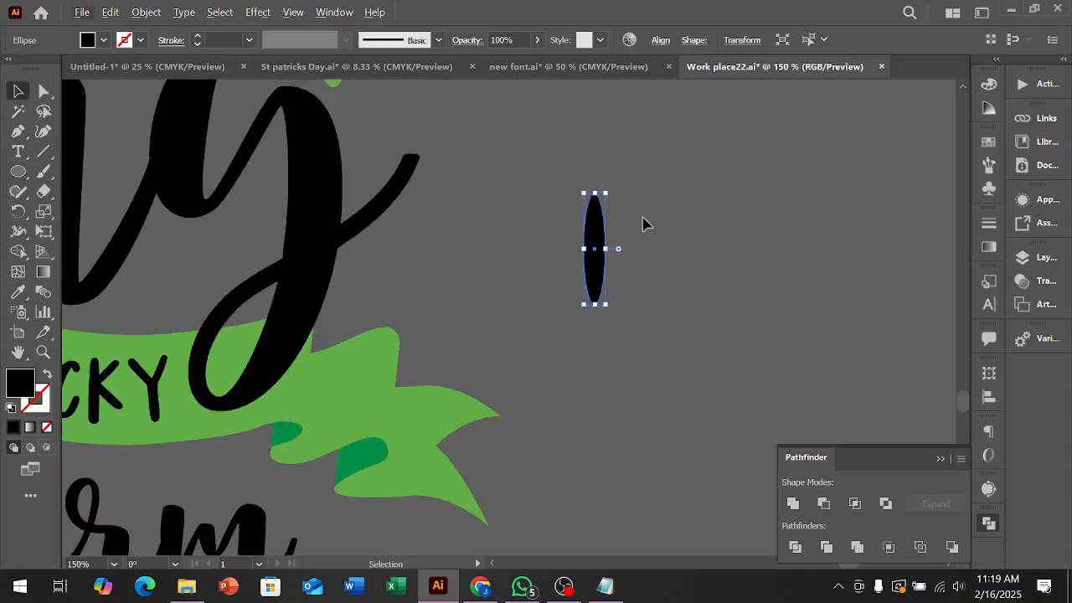
{"action": "left_click_drag", "start_coordinate": [504, 162], "coordinate": [508, 222]}
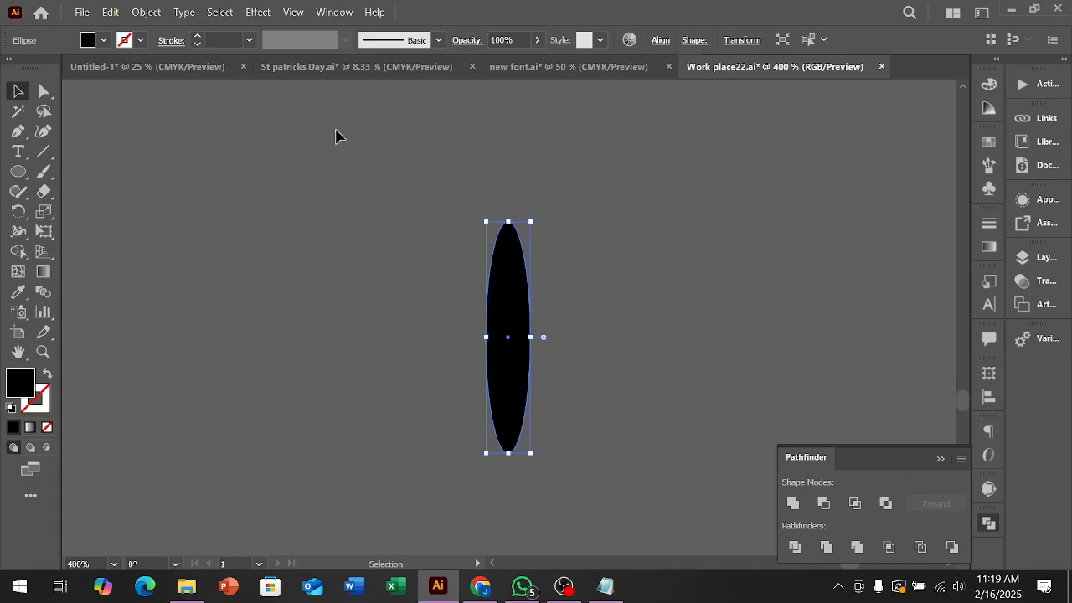
{"action": "left_click", "coordinate": [555, 249]}
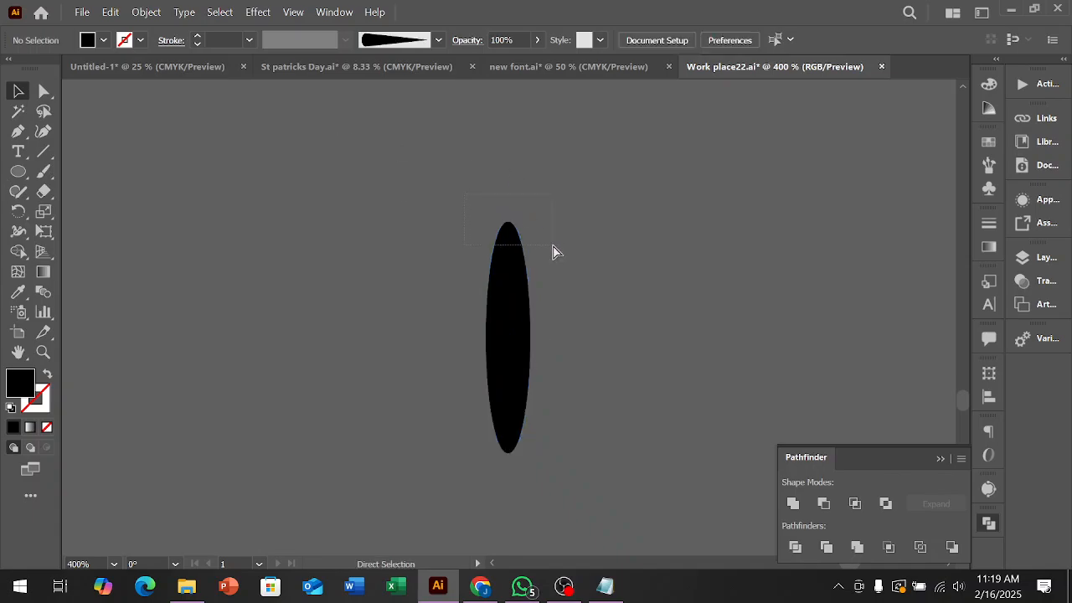
{"action": "left_click_drag", "start_coordinate": [555, 248], "coordinate": [350, 134]}
{"action": "left_click", "coordinate": [125, 40]}
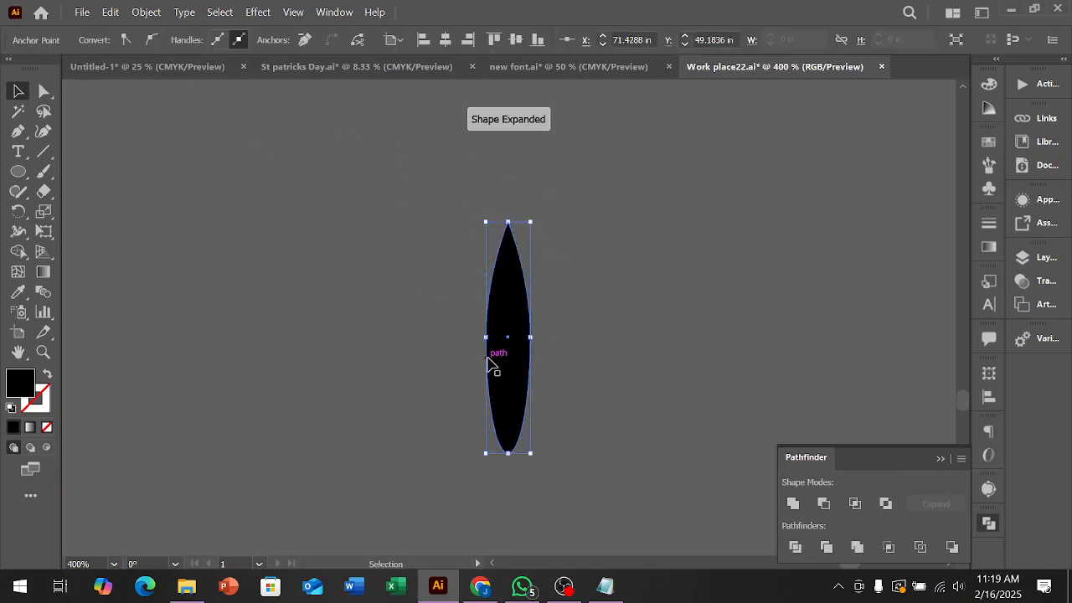
{"action": "key", "text": "v"}
{"action": "left_click", "coordinate": [565, 474]}
{"action": "key", "text": "a"}
{"action": "left_click_drag", "start_coordinate": [521, 486], "coordinate": [474, 441]}
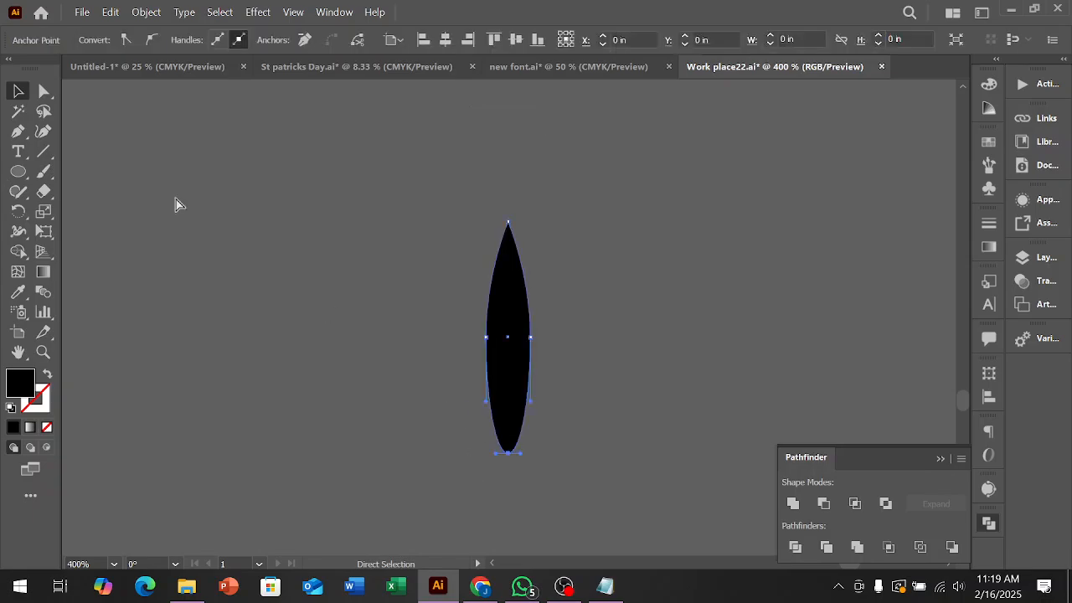
{"action": "left_click", "coordinate": [125, 41]}
{"action": "key", "text": "v"}
{"action": "left_click", "coordinate": [466, 283]}
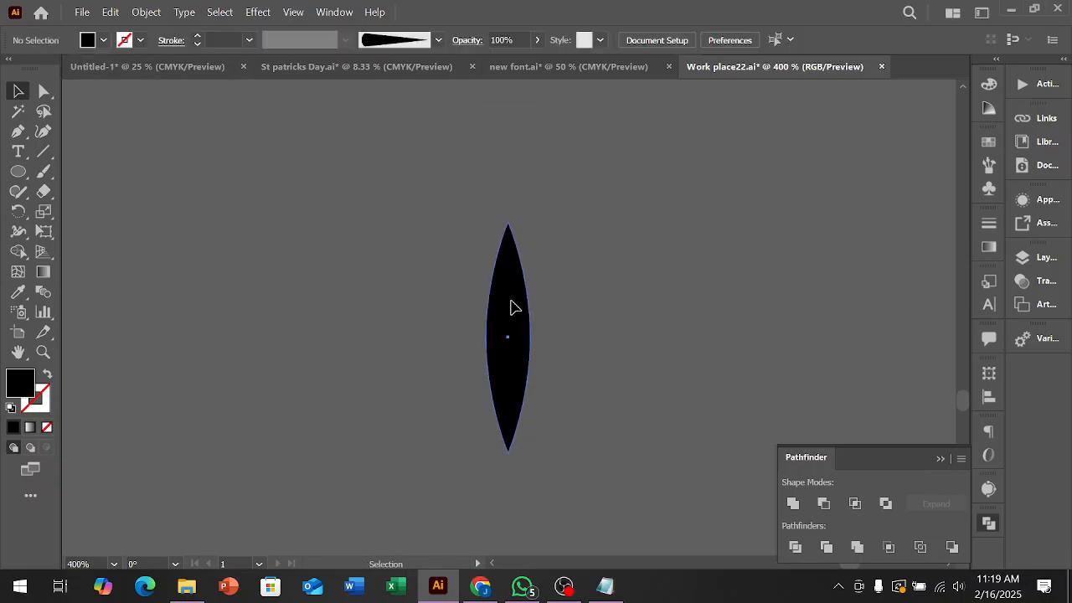
Narrow the pointed shape and add a copy rotated 90° across its centre to form a four-pointed sparkle.
{"action": "left_click", "coordinate": [516, 308]}
{"action": "left_click_drag", "start_coordinate": [532, 338], "coordinate": [517, 337]}
{"action": "key", "text": "a"}
{"action": "key", "text": "v"}
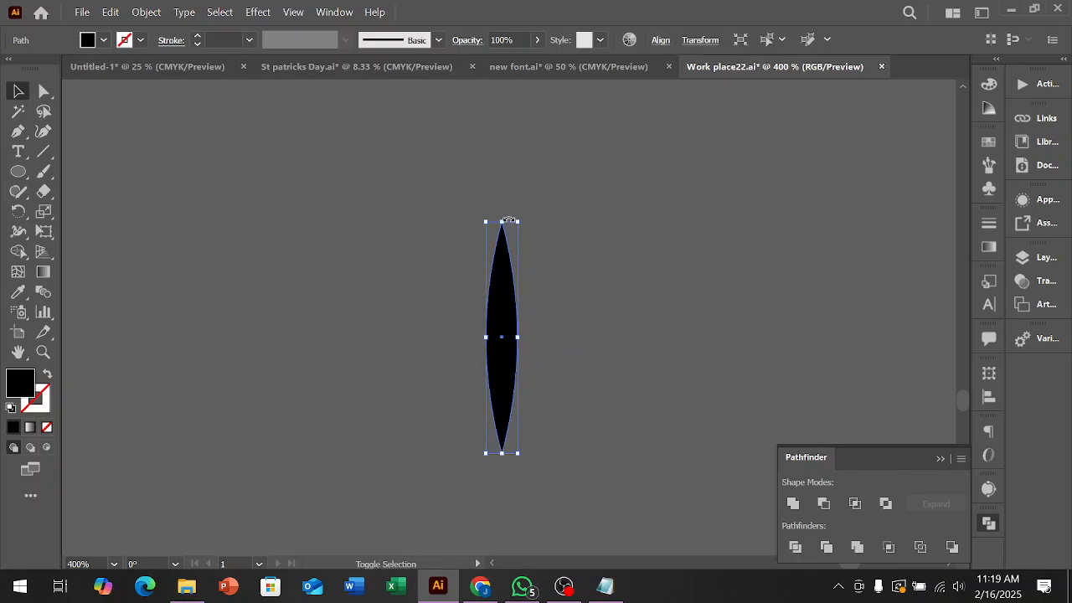
{"action": "left_click_drag", "start_coordinate": [519, 215], "coordinate": [646, 271]}
{"action": "left_click", "coordinate": [641, 249]}
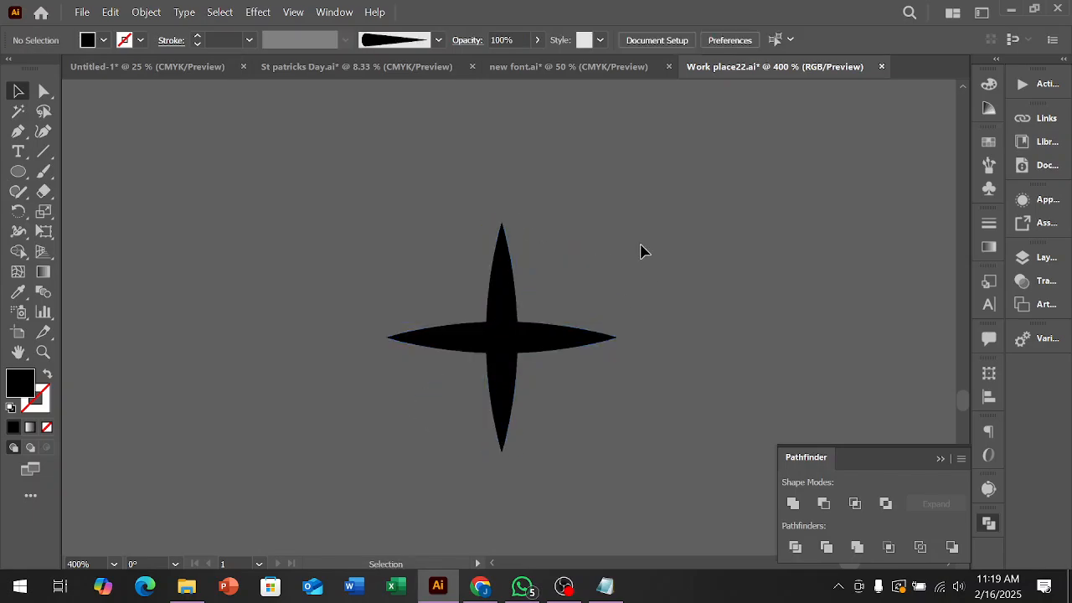
Group the two crossed shapes into one sparkle and move it to the left of "my", above the ribbon.
{"action": "scroll", "coordinate": [641, 249], "scroll_direction": "down", "scroll_amount": 3}
{"action": "left_click_drag", "start_coordinate": [661, 347], "coordinate": [480, 200]}
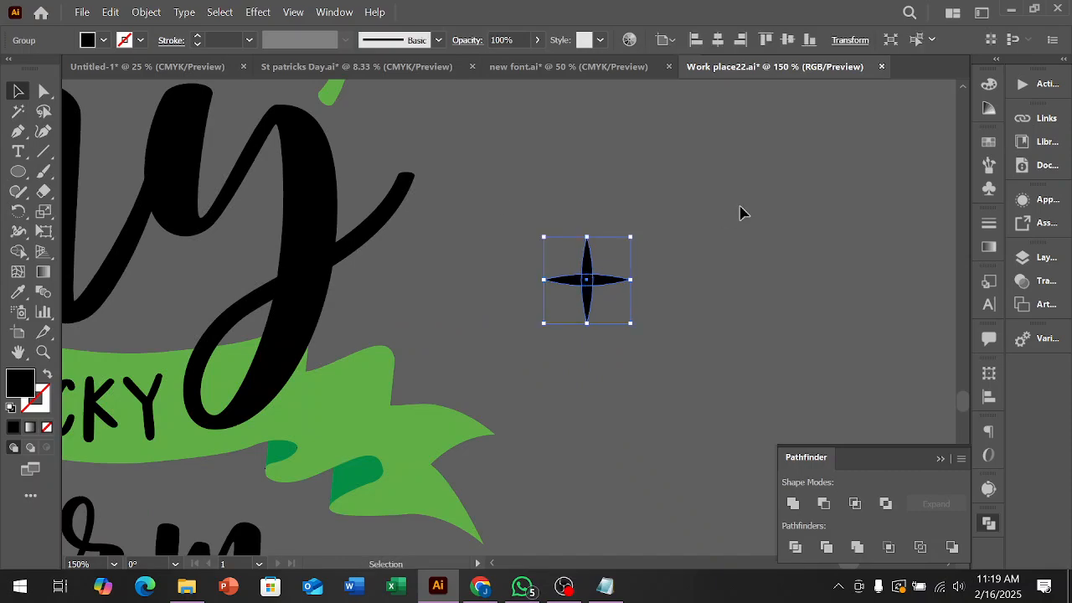
{"action": "left_click", "coordinate": [740, 210]}
{"action": "scroll", "coordinate": [740, 210], "scroll_direction": "down", "scroll_amount": 2}
{"action": "scroll", "coordinate": [740, 210], "scroll_direction": "down", "scroll_amount": 3}
{"action": "left_click_drag", "start_coordinate": [689, 233], "coordinate": [405, 207]}
Scale the sparkle down proportionally to less than half its size, keeping it beside the "m" of "my".
{"action": "scroll", "coordinate": [406, 207], "scroll_direction": "up", "scroll_amount": 4}
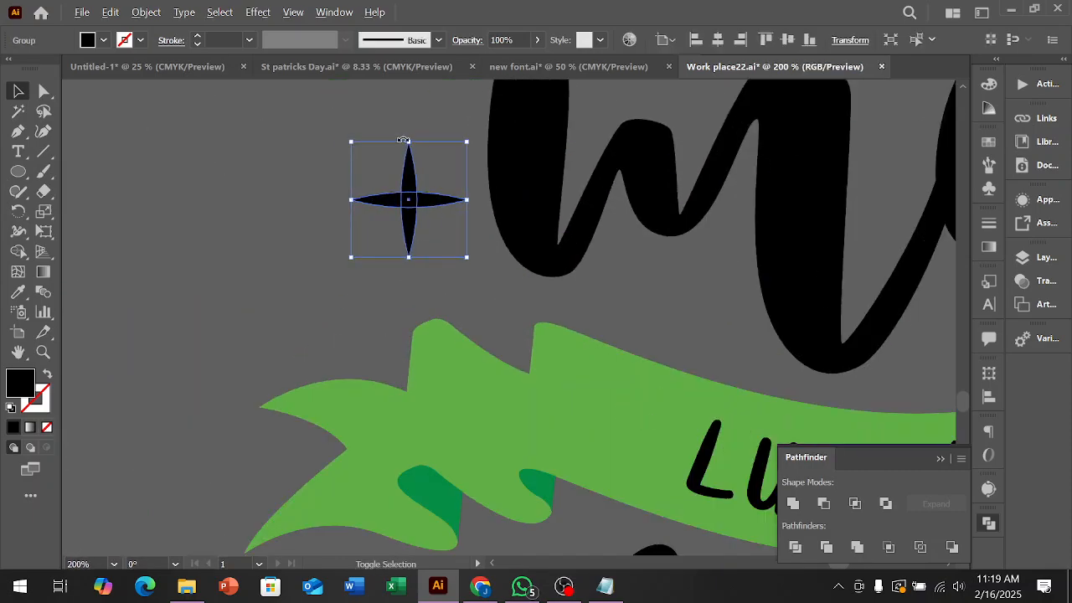
{"action": "left_click_drag", "start_coordinate": [412, 150], "coordinate": [455, 263]}
{"action": "left_click", "coordinate": [347, 182]}
{"action": "scroll", "coordinate": [289, 191], "scroll_direction": "down", "scroll_amount": 3}
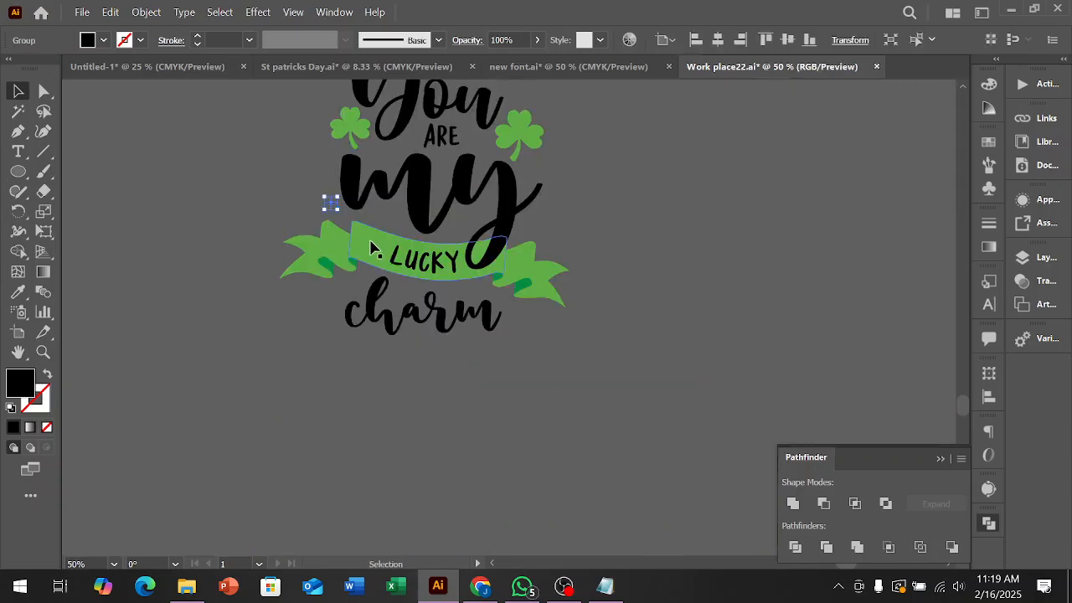
Duplicate the sparkle into the gaps under "m" and "y", below the "Y", and beside "ARE".
{"action": "left_click", "coordinate": [339, 214]}
{"action": "left_click_drag", "start_coordinate": [335, 212], "coordinate": [334, 243]}
{"action": "left_click", "coordinate": [716, 267]}
{"action": "left_click_drag", "start_coordinate": [257, 245], "coordinate": [455, 276]}
{"action": "scroll", "coordinate": [586, 277], "scroll_direction": "up", "scroll_amount": 2}
{"action": "left_click_drag", "start_coordinate": [343, 224], "coordinate": [457, 218]}
{"action": "left_click", "coordinate": [682, 328]}
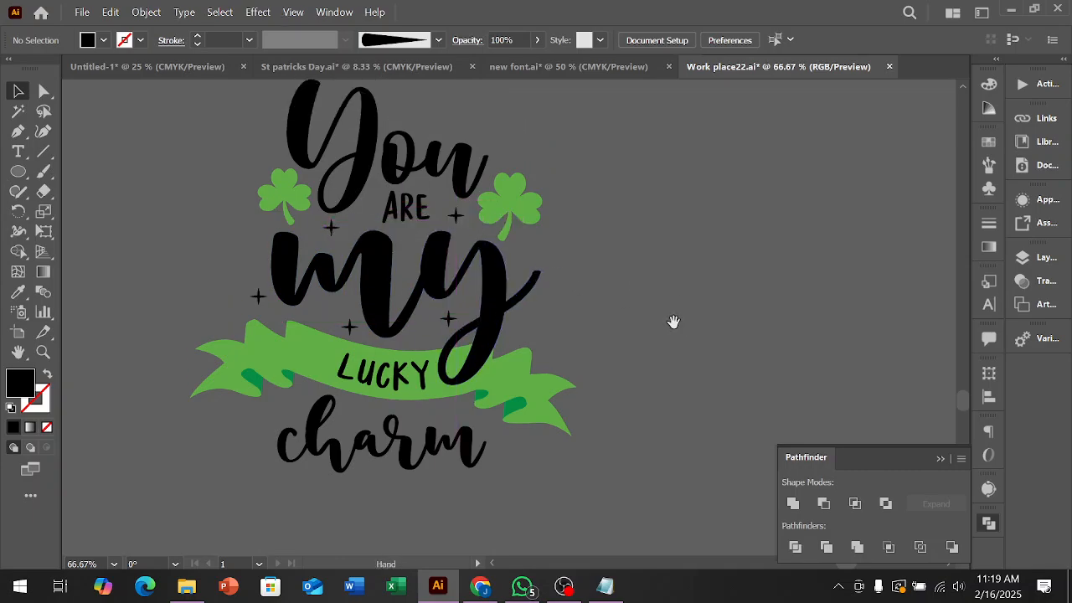
Add a sparkle copy just above the end of the tail of the "y" in "my".
{"action": "left_click_drag", "start_coordinate": [674, 320], "coordinate": [582, 326]}
{"action": "left_click_drag", "start_coordinate": [243, 239], "coordinate": [437, 269]}
{"action": "left_click", "coordinate": [523, 287]}
{"action": "scroll", "coordinate": [523, 287], "scroll_direction": "down", "scroll_amount": 2}
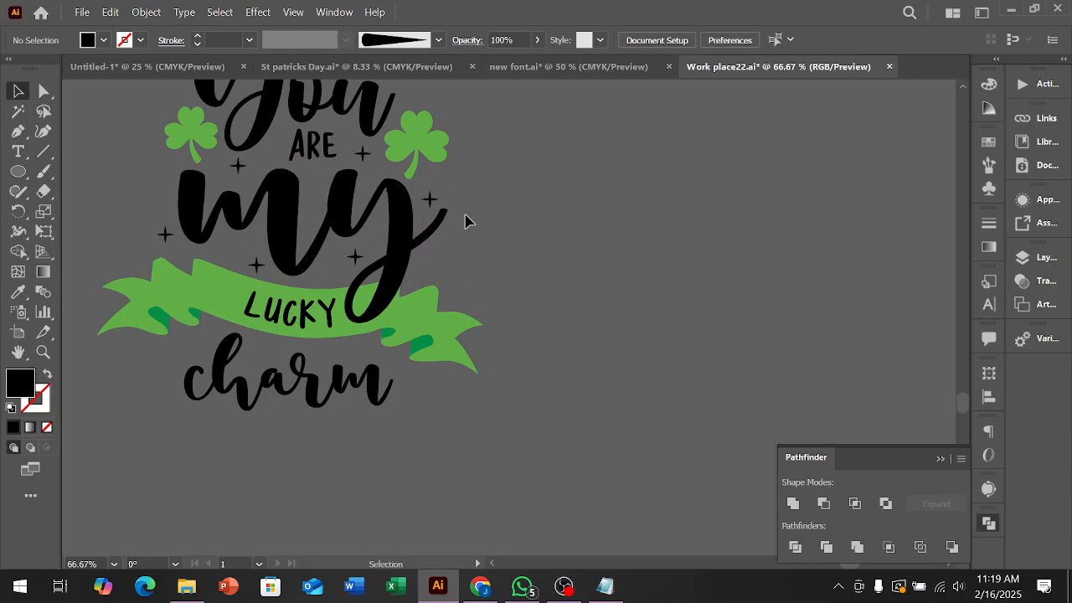
{"action": "scroll", "coordinate": [379, 173], "scroll_direction": "up", "scroll_amount": 2}
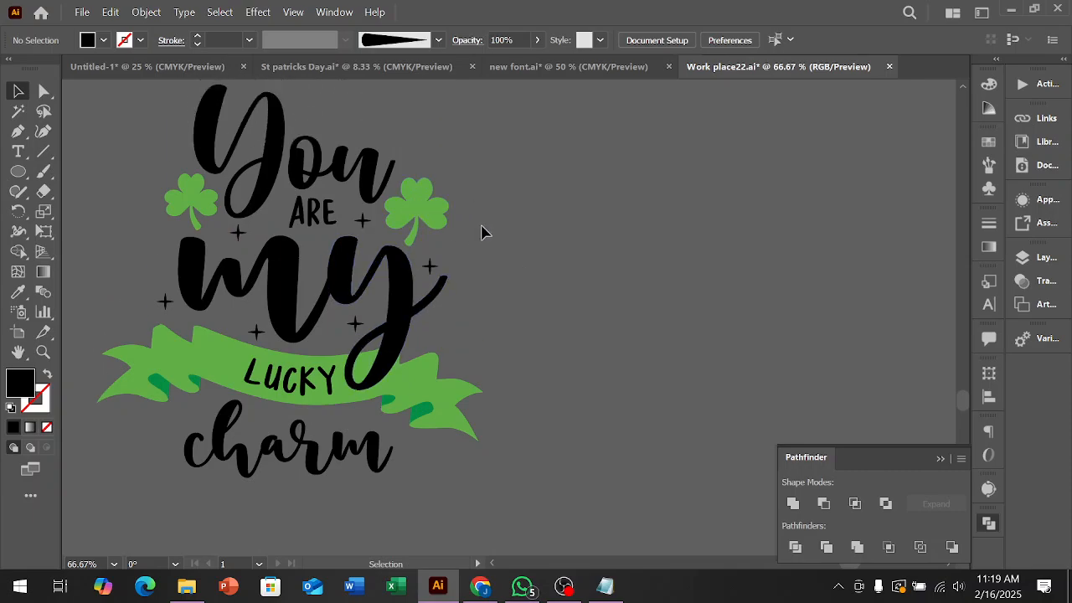
{"action": "scroll", "coordinate": [483, 232], "scroll_direction": "up", "scroll_amount": 1}
{"action": "scroll", "coordinate": [402, 268], "scroll_direction": "down", "scroll_amount": 2}
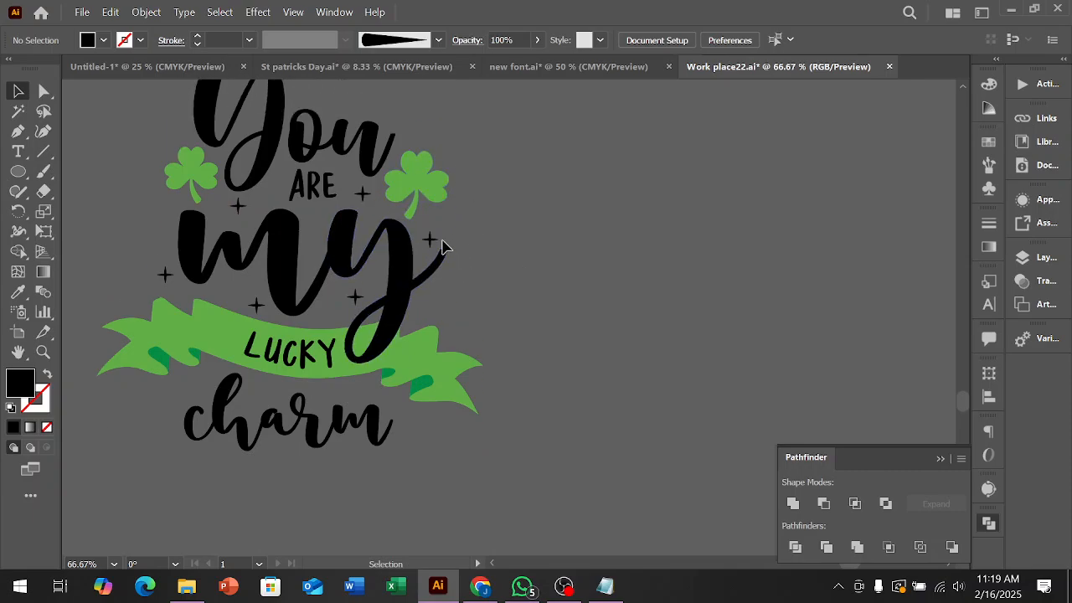
Add sparkle copies below the left shamrock and above the right shamrock at the end of "You".
{"action": "left_click_drag", "start_coordinate": [365, 201], "coordinate": [164, 210]}
{"action": "left_click", "coordinate": [682, 301]}
{"action": "scroll", "coordinate": [501, 283], "scroll_direction": "up", "scroll_amount": 2}
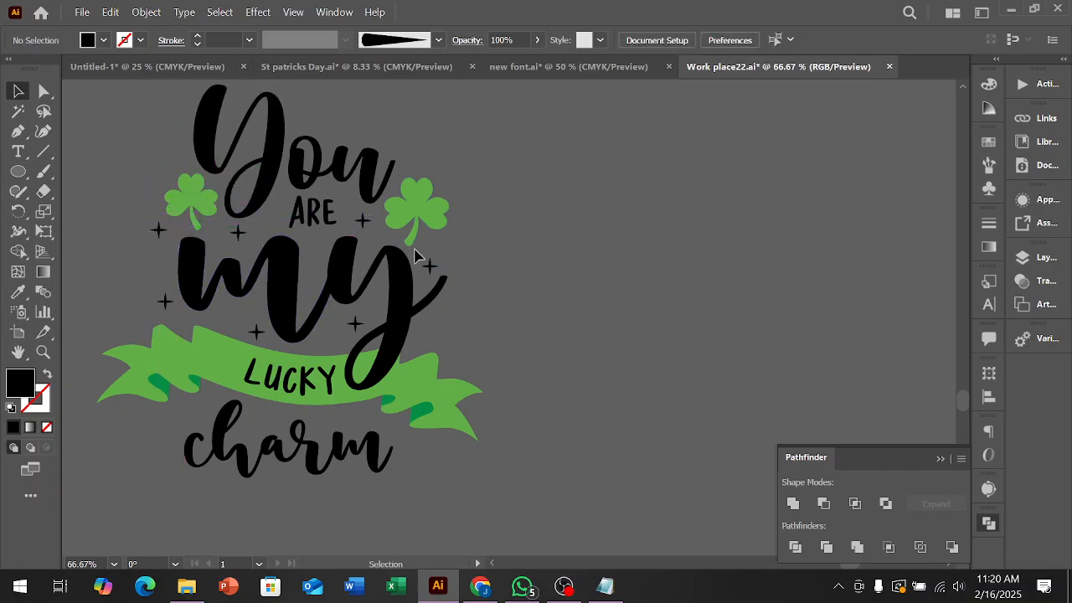
{"action": "left_click_drag", "start_coordinate": [363, 270], "coordinate": [419, 218]}
{"action": "left_click_drag", "start_coordinate": [416, 216], "coordinate": [416, 216]}
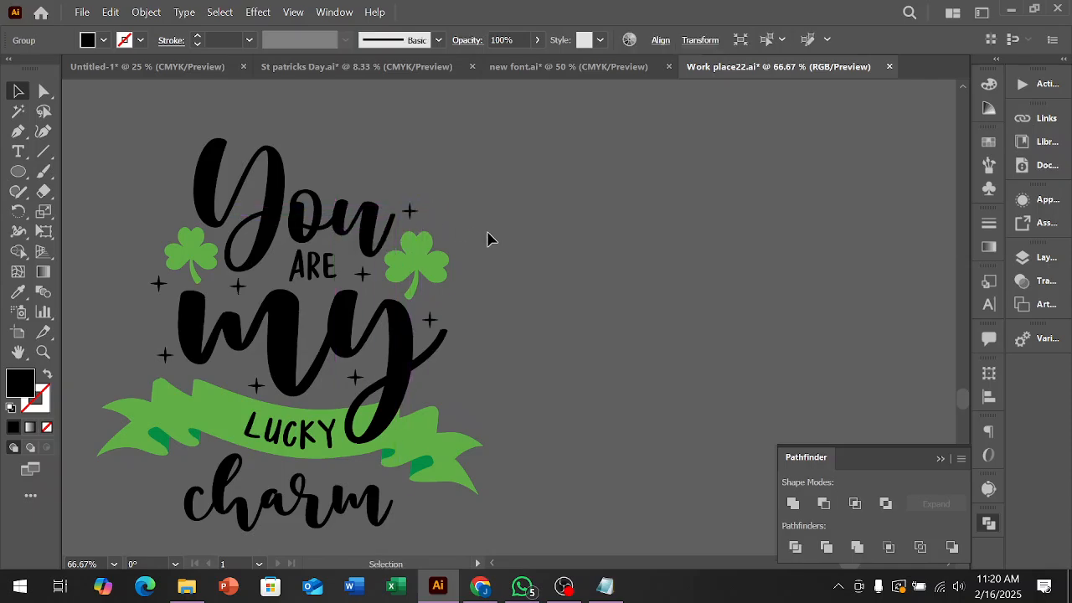
{"action": "left_click", "coordinate": [488, 235]}
Place sparkle copies around "charm": above its "c", after the final "m", and above the "m".
{"action": "scroll", "coordinate": [490, 232], "scroll_direction": "down", "scroll_amount": 3}
{"action": "left_click_drag", "start_coordinate": [256, 266], "coordinate": [410, 384]}
{"action": "left_click", "coordinate": [579, 351]}
{"action": "scroll", "coordinate": [581, 349], "scroll_direction": "up", "scroll_amount": 1}
{"action": "scroll", "coordinate": [505, 299], "scroll_direction": "down", "scroll_amount": 1}
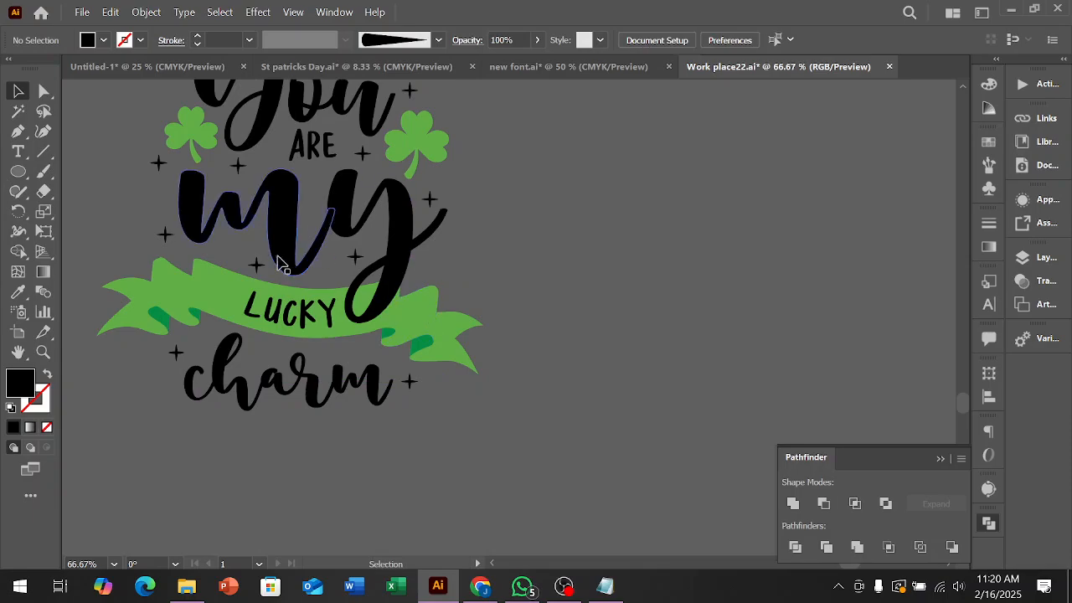
{"action": "left_click_drag", "start_coordinate": [243, 168], "coordinate": [353, 358]}
{"action": "left_click", "coordinate": [602, 311]}
{"action": "scroll", "coordinate": [604, 301], "scroll_direction": "down", "scroll_amount": 1}
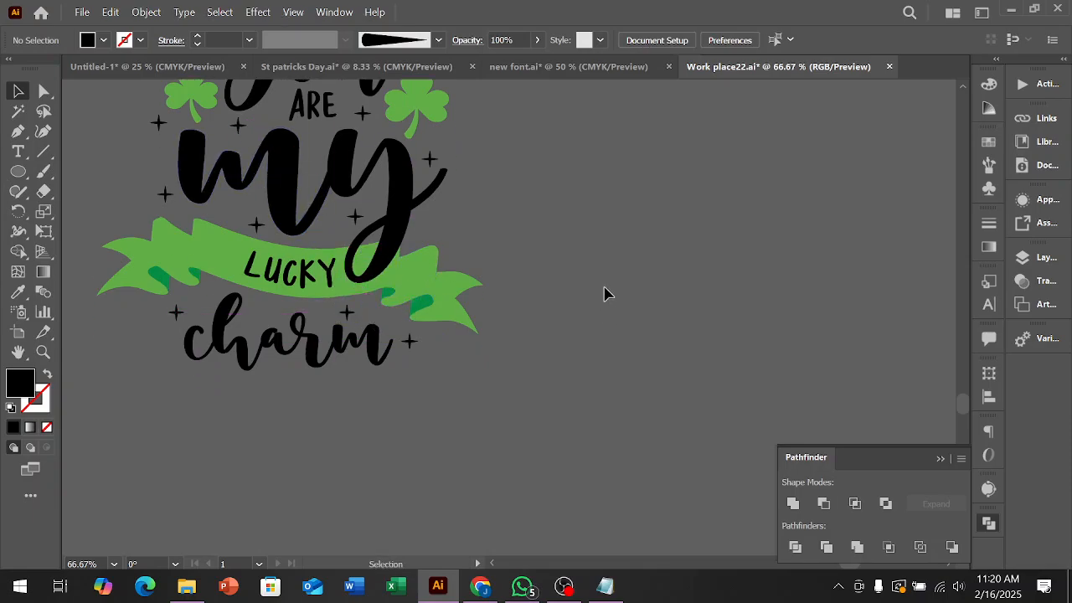
Duplicate the sparkle beside the loop of the "y" and shrink the copy to about half size above the ribbon.
{"action": "scroll", "coordinate": [354, 282], "scroll_direction": "up", "scroll_amount": 3}
{"action": "scroll", "coordinate": [383, 310], "scroll_direction": "down", "scroll_amount": 1}
{"action": "scroll", "coordinate": [382, 285], "scroll_direction": "up", "scroll_amount": 3}
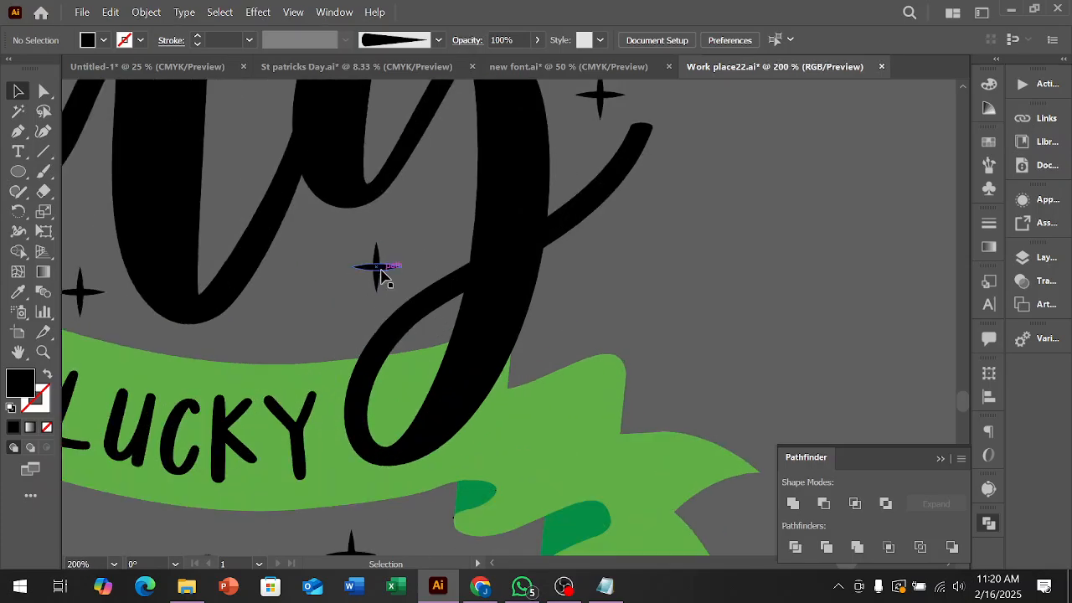
{"action": "left_click", "coordinate": [381, 269]}
{"action": "left_click_drag", "start_coordinate": [376, 270], "coordinate": [289, 296]}
{"action": "scroll", "coordinate": [294, 285], "scroll_direction": "up", "scroll_amount": 2}
{"action": "left_click", "coordinate": [347, 268]}
Duplicate the small sparkle below and above the "m" of "my" and above the middle of "charm".
{"action": "scroll", "coordinate": [346, 268], "scroll_direction": "down", "scroll_amount": 3}
{"action": "left_click_drag", "start_coordinate": [343, 273], "coordinate": [192, 249]}
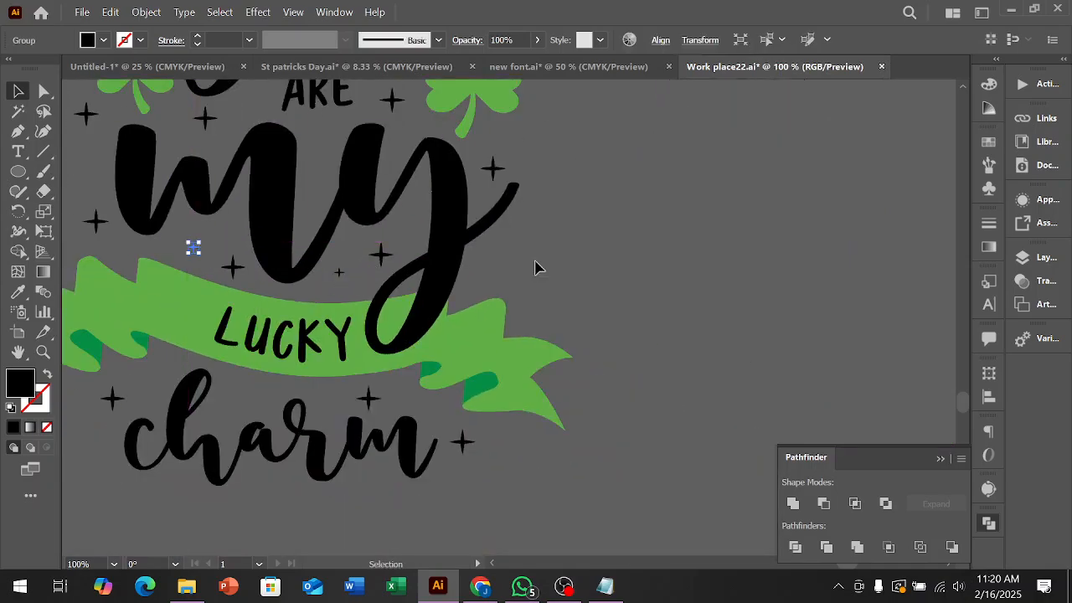
{"action": "left_click_drag", "start_coordinate": [340, 277], "coordinate": [173, 141]}
{"action": "scroll", "coordinate": [657, 249], "scroll_direction": "down", "scroll_amount": 1}
{"action": "left_click_drag", "start_coordinate": [194, 208], "coordinate": [236, 355]}
{"action": "scroll", "coordinate": [675, 329], "scroll_direction": "down", "scroll_amount": 2}
{"action": "scroll", "coordinate": [549, 302], "scroll_direction": "up", "scroll_amount": 1}
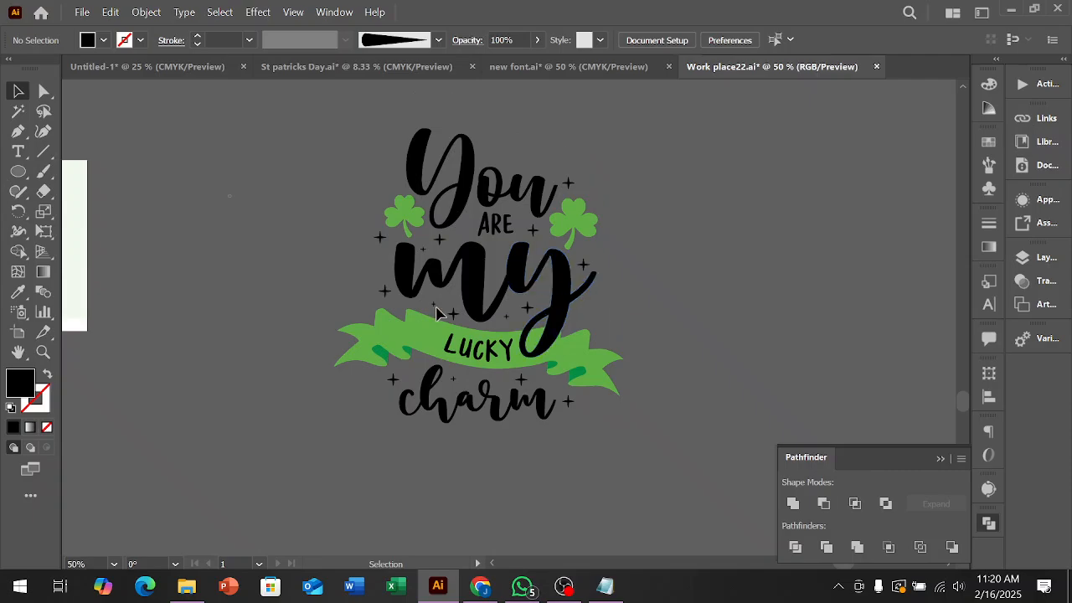
Copy a small sparkle into the gap between "ARE" and "my".
{"action": "left_click_drag", "start_coordinate": [431, 314], "coordinate": [498, 254]}
{"action": "scroll", "coordinate": [595, 271], "scroll_direction": "up", "scroll_amount": 1}
{"action": "scroll", "coordinate": [558, 292], "scroll_direction": "up", "scroll_amount": 2}
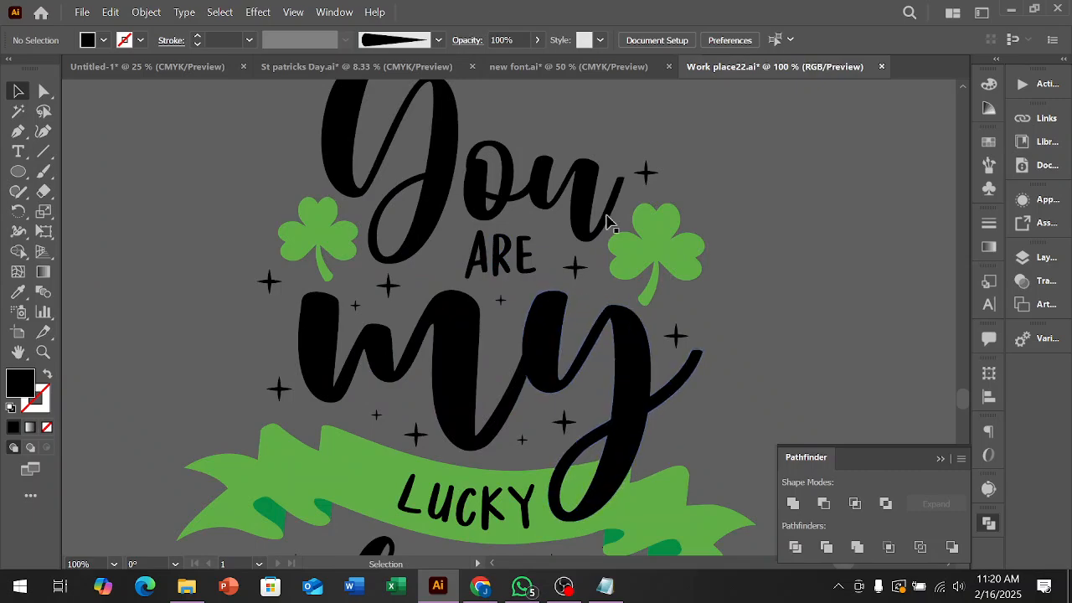
Add a large sparkle copy above the "u" of "You" and a small one above the "o".
{"action": "scroll", "coordinate": [556, 163], "scroll_direction": "up", "scroll_amount": 1}
{"action": "left_click_drag", "start_coordinate": [646, 216], "coordinate": [572, 171]}
{"action": "left_click_drag", "start_coordinate": [501, 340], "coordinate": [500, 146]}
{"action": "left_click", "coordinate": [765, 275]}
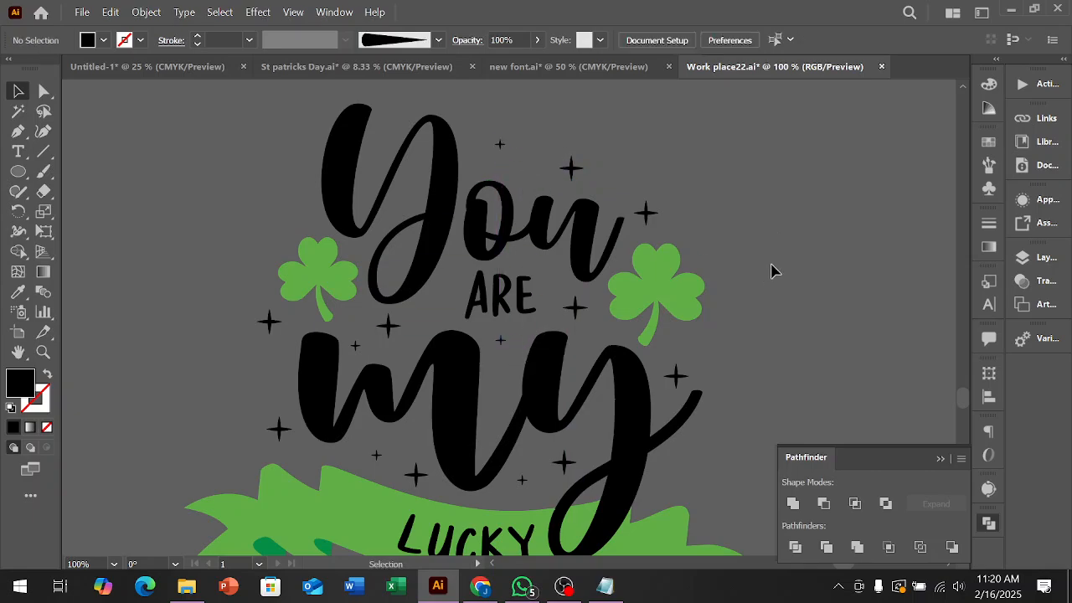
Move the sparkle after "charm" up and closer to the end of the word.
{"action": "scroll", "coordinate": [773, 270], "scroll_direction": "down", "scroll_amount": 2}
{"action": "left_click_drag", "start_coordinate": [813, 269], "coordinate": [708, 272]}
{"action": "scroll", "coordinate": [708, 273], "scroll_direction": "down", "scroll_amount": 2}
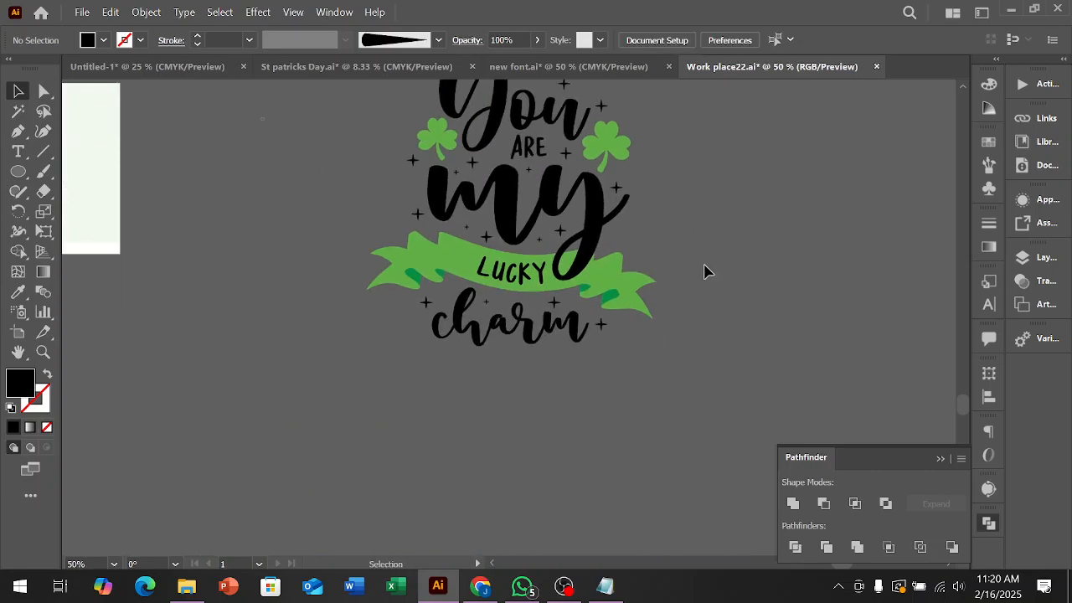
{"action": "scroll", "coordinate": [605, 331], "scroll_direction": "up", "scroll_amount": 2}
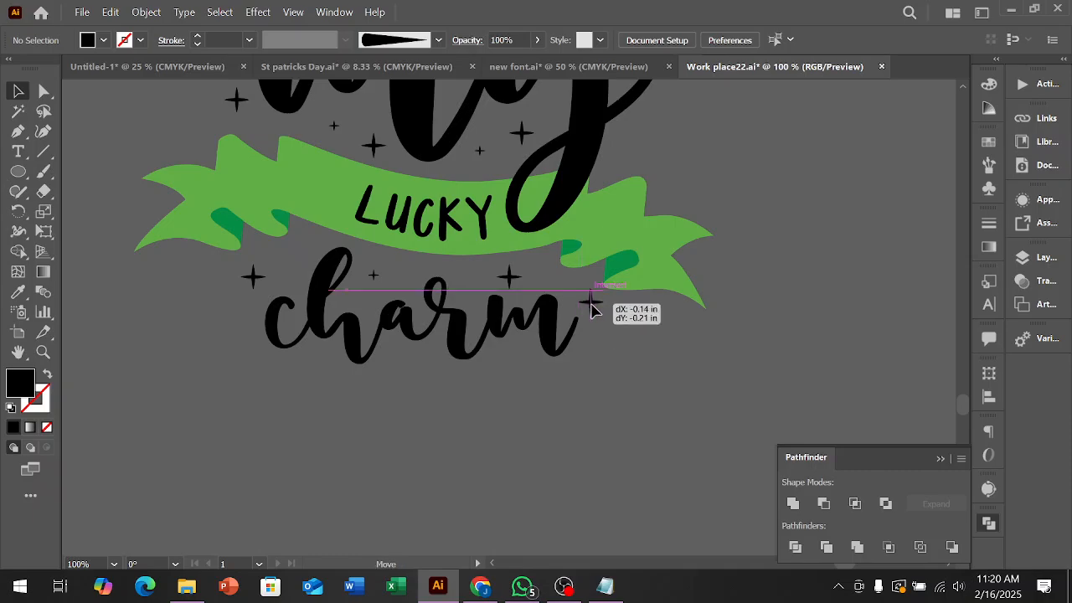
{"action": "scroll", "coordinate": [607, 271], "scroll_direction": "up", "scroll_amount": 2}
{"action": "scroll", "coordinate": [653, 215], "scroll_direction": "up", "scroll_amount": 2}
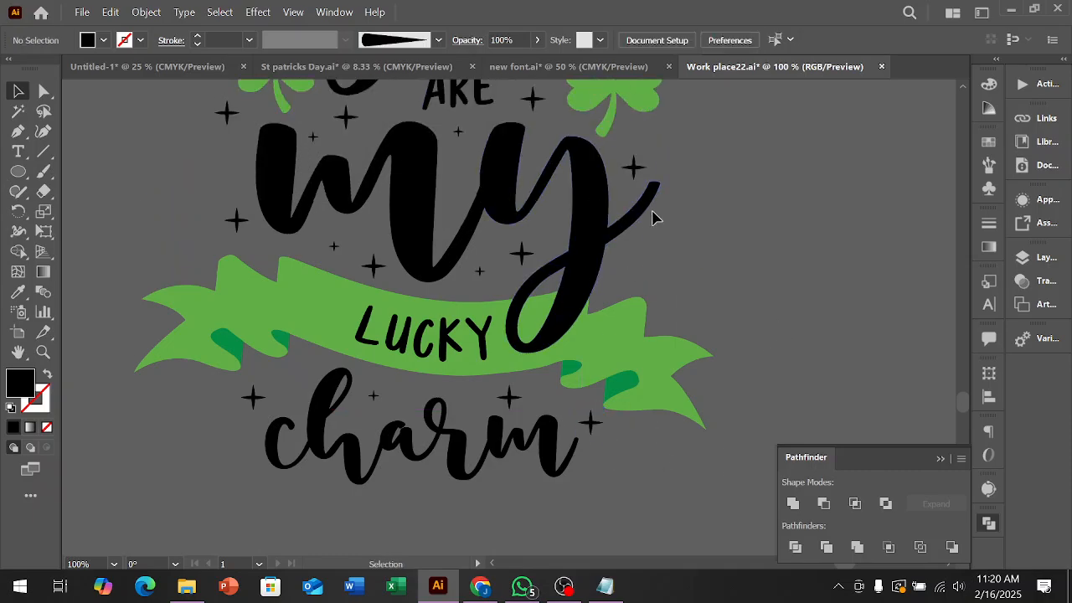
Copy a large sparkle below the tail of the "y" in "my" and a small sparkle above that tail.
{"action": "left_click_drag", "start_coordinate": [636, 170], "coordinate": [626, 265]}
{"action": "scroll", "coordinate": [718, 251], "scroll_direction": "up", "scroll_amount": 1}
{"action": "left_click_drag", "start_coordinate": [458, 173], "coordinate": [658, 172]}
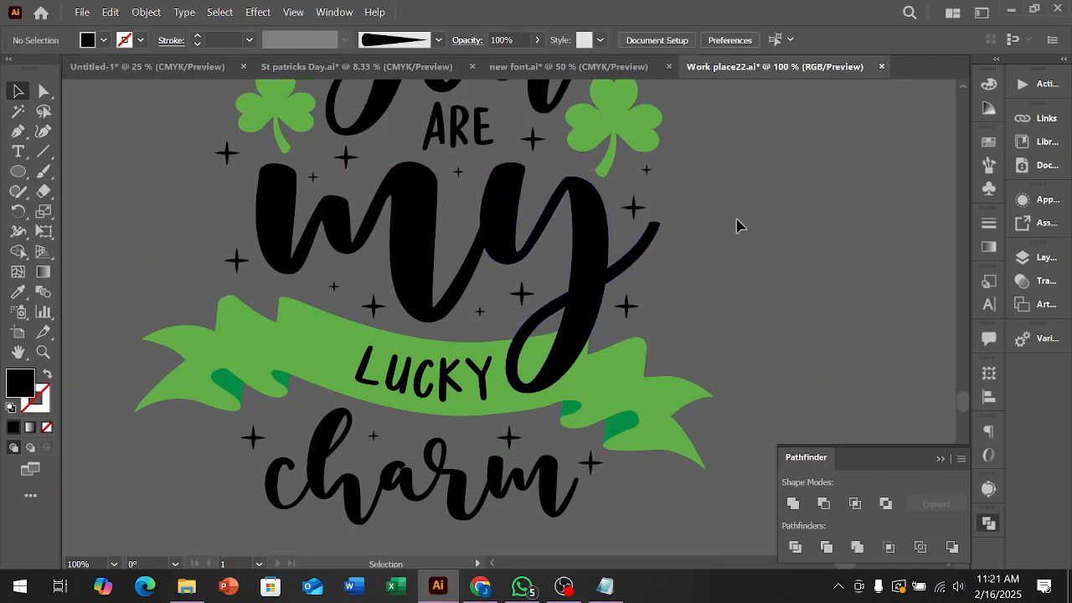
Copy a small sparkle to the outer side of the "m" of "my" and another above the start of "charm".
{"action": "scroll", "coordinate": [725, 233], "scroll_direction": "down", "scroll_amount": 1}
{"action": "left_click_drag", "start_coordinate": [477, 270], "coordinate": [389, 216]}
{"action": "left_click_drag", "start_coordinate": [494, 365], "coordinate": [450, 349]}
{"action": "left_click", "coordinate": [760, 404]}
{"action": "key", "text": "space"}
{"action": "left_click_drag", "start_coordinate": [798, 328], "coordinate": [658, 419]}
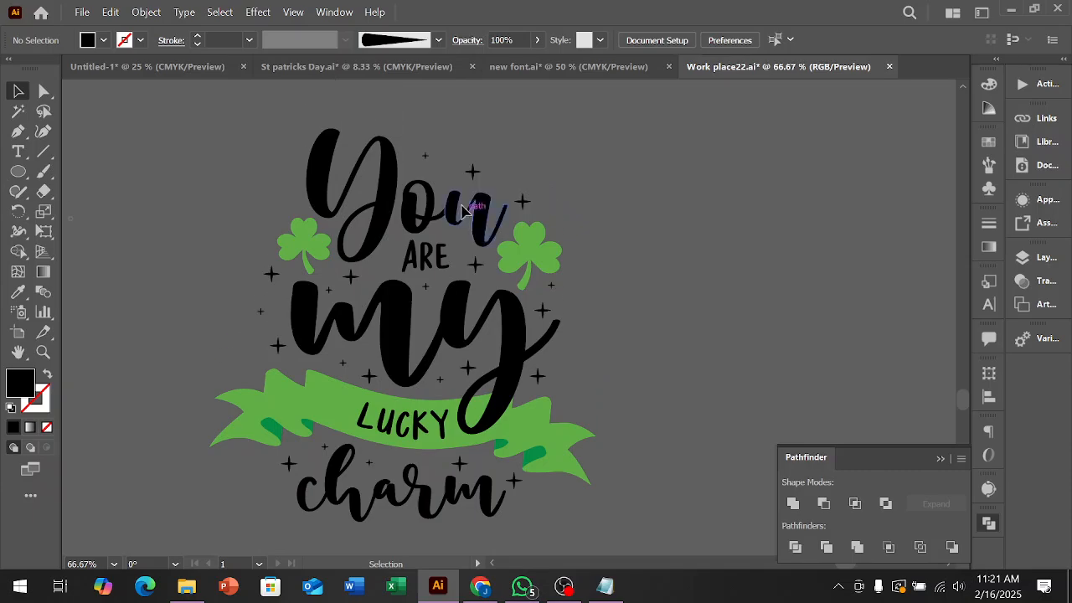
Copy a small sparkle in front of "ARE" and nudge the large sparkle below the left shamrock slightly right.
{"action": "scroll", "coordinate": [425, 350], "scroll_direction": "up", "scroll_amount": 4}
{"action": "scroll", "coordinate": [425, 350], "scroll_direction": "down", "scroll_amount": 2}
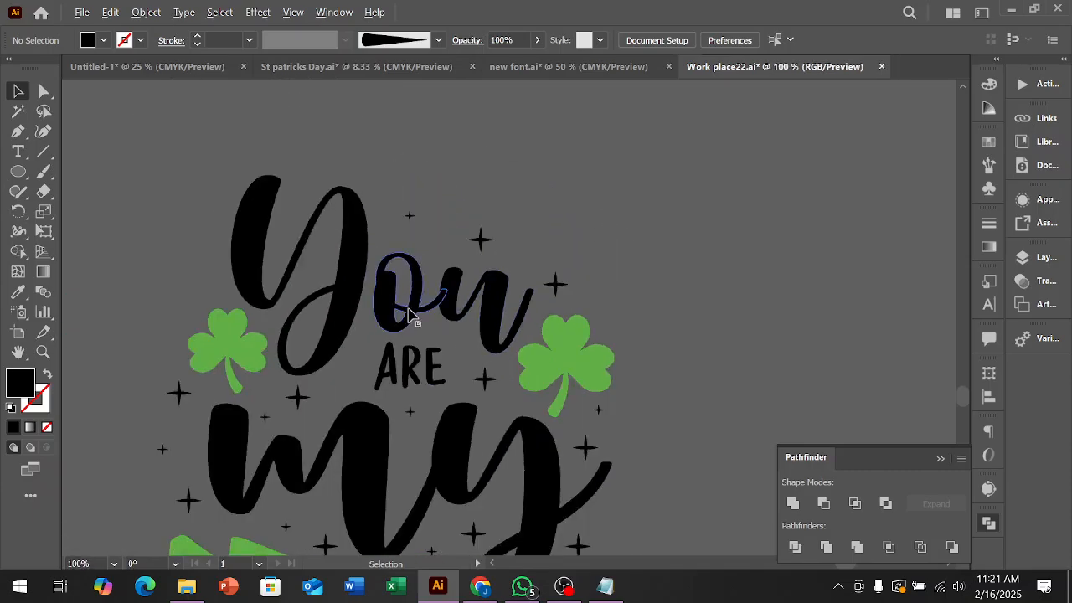
{"action": "left_click_drag", "start_coordinate": [411, 416], "coordinate": [351, 369]}
{"action": "left_click", "coordinate": [567, 299]}
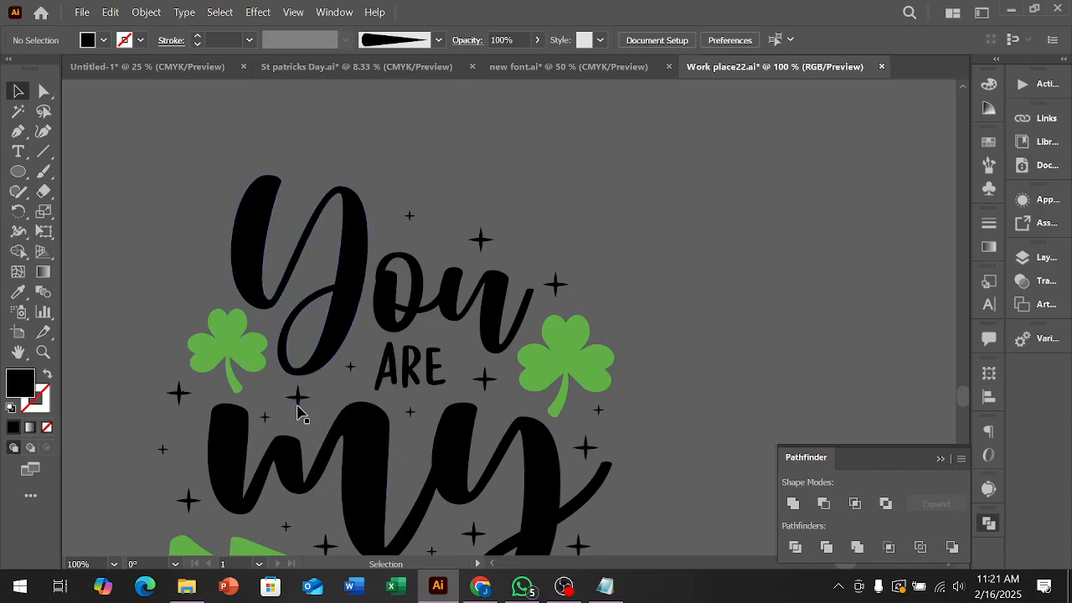
{"action": "scroll", "coordinate": [306, 416], "scroll_direction": "up", "scroll_amount": 1}
{"action": "left_click", "coordinate": [179, 423]}
{"action": "left_click_drag", "start_coordinate": [178, 423], "coordinate": [184, 423]}
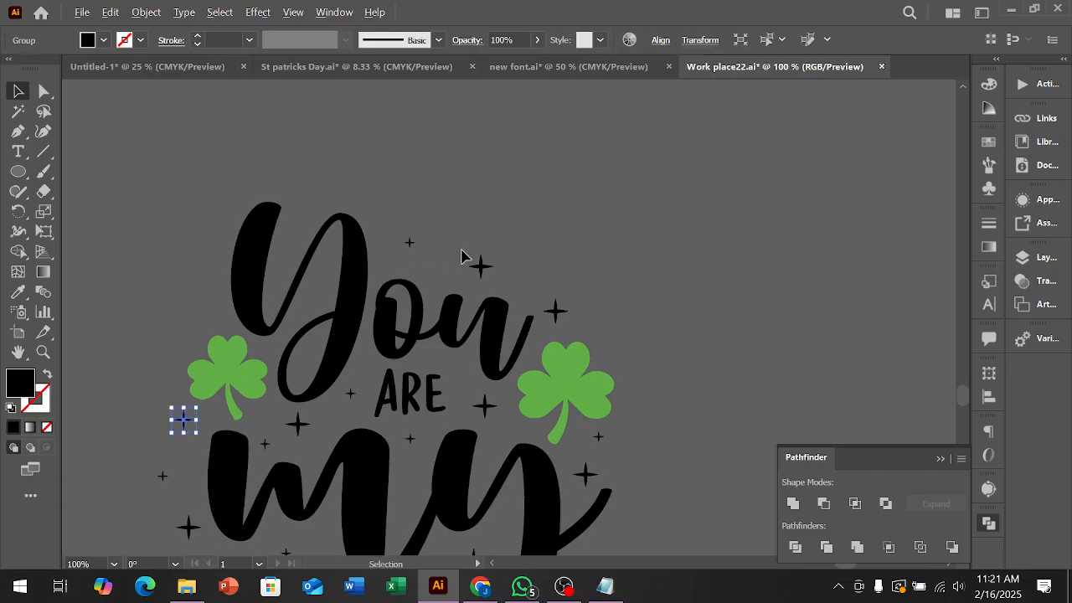
Add a small sparkle copy above the left shamrock and shift the small sparkle above the "o" slightly right and down.
{"action": "left_click_drag", "start_coordinate": [185, 428], "coordinate": [220, 318]}
{"action": "left_click", "coordinate": [198, 325]}
{"action": "scroll", "coordinate": [199, 325], "scroll_direction": "up", "scroll_amount": 2}
{"action": "left_click_drag", "start_coordinate": [409, 296], "coordinate": [419, 307]}
{"action": "left_click", "coordinate": [641, 316]}
{"action": "scroll", "coordinate": [634, 304], "scroll_direction": "down", "scroll_amount": 2}
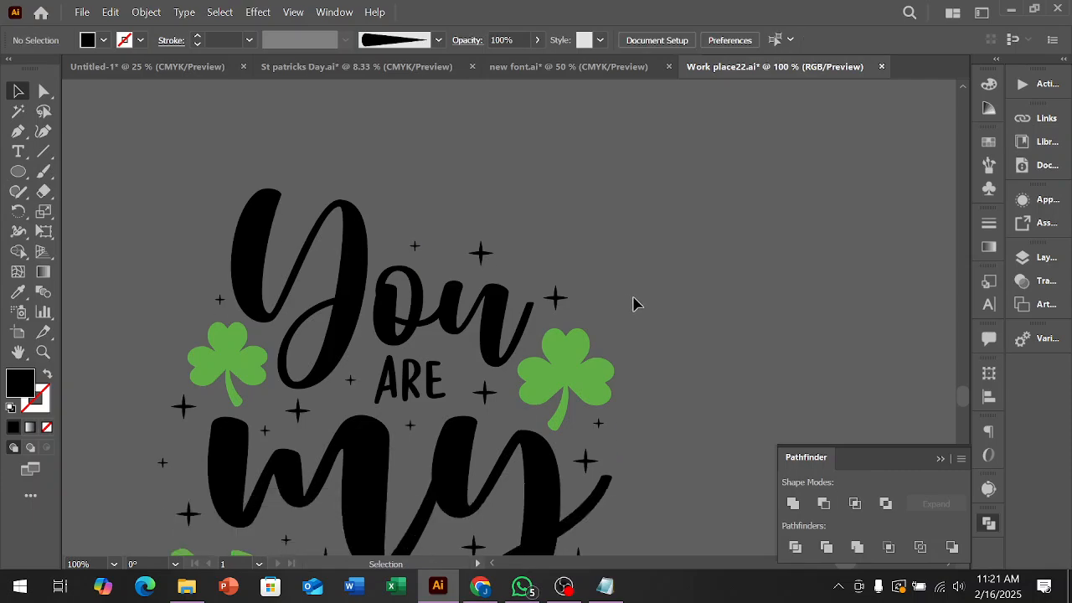
Try placing a copy of the small sparkle in the opening of the "Y" of "You".
{"action": "left_click_drag", "start_coordinate": [415, 245], "coordinate": [299, 199]}
{"action": "left_click", "coordinate": [416, 179]}
{"action": "scroll", "coordinate": [416, 179], "scroll_direction": "down", "scroll_amount": 2}
{"action": "left_click", "coordinate": [369, 190]}
{"action": "left_click", "coordinate": [581, 199]}
Unite the letters of "my" into a single shape with the Pathfinder.
{"action": "scroll", "coordinate": [629, 208], "scroll_direction": "down", "scroll_amount": 2}
{"action": "scroll", "coordinate": [644, 247], "scroll_direction": "down", "scroll_amount": 1}
{"action": "scroll", "coordinate": [622, 257], "scroll_direction": "up", "scroll_amount": 1}
{"action": "scroll", "coordinate": [659, 311], "scroll_direction": "down", "scroll_amount": 1}
{"action": "scroll", "coordinate": [580, 313], "scroll_direction": "up", "scroll_amount": 3}
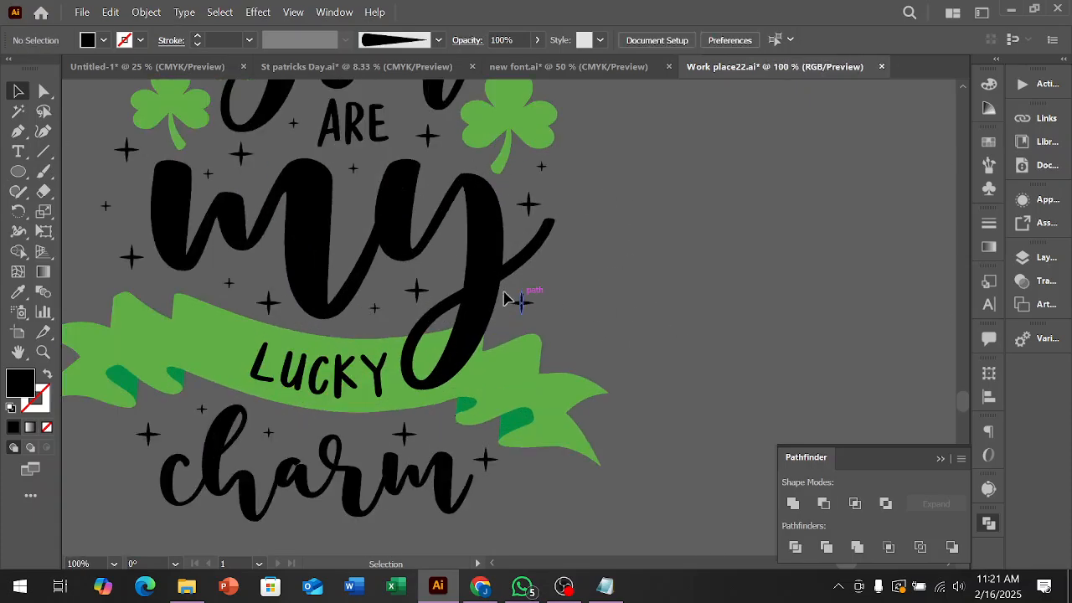
{"action": "left_click", "coordinate": [488, 296]}
{"action": "left_click", "coordinate": [794, 504]}
{"action": "left_click", "coordinate": [761, 318]}
{"action": "left_click", "coordinate": [482, 294]}
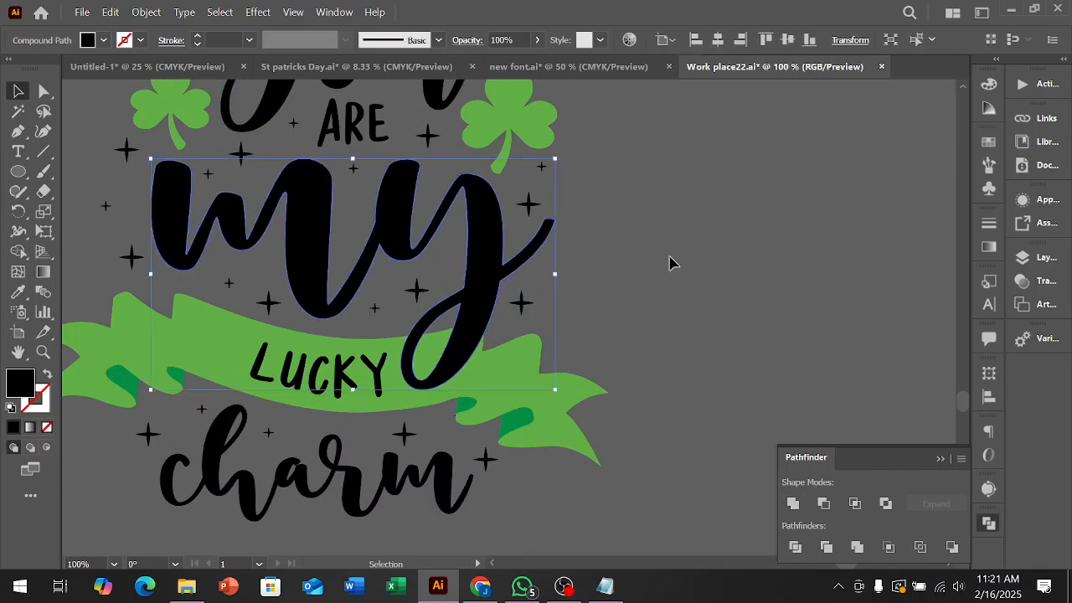
{"action": "left_click", "coordinate": [498, 421]}
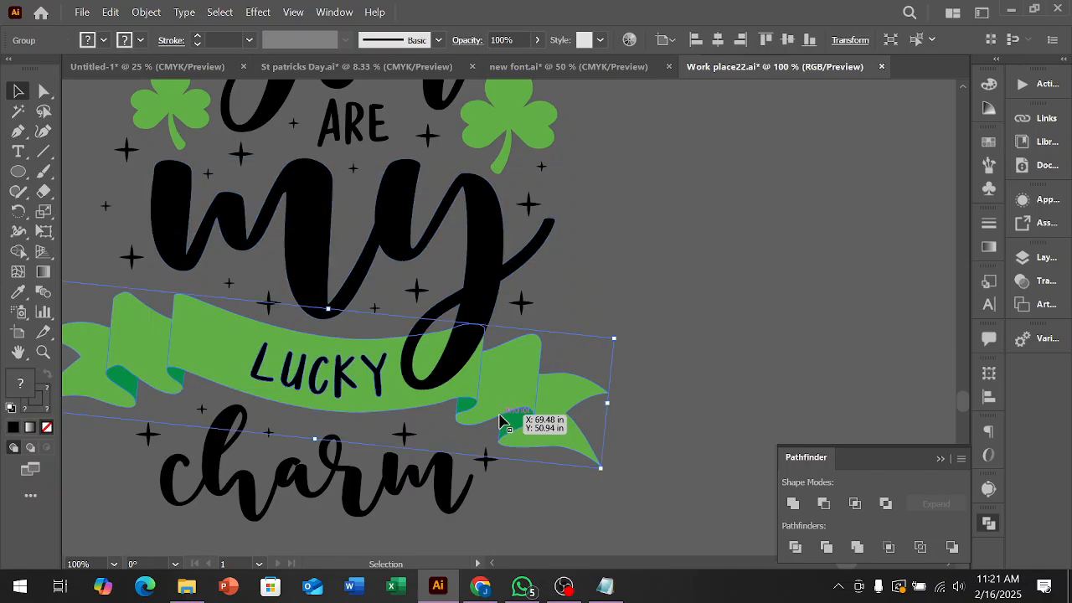
{"action": "left_click", "coordinate": [725, 338]}
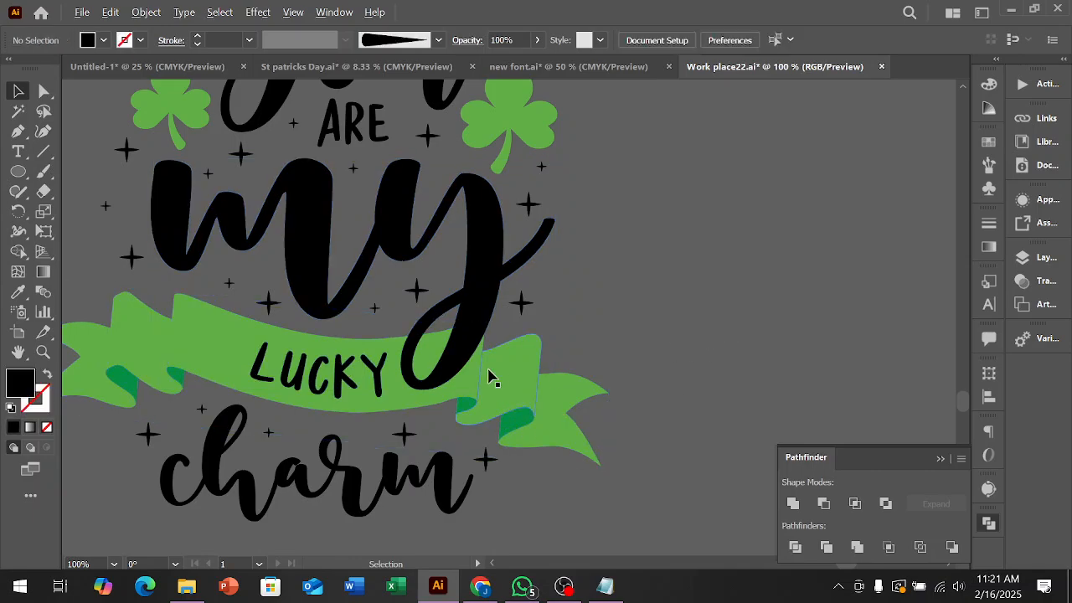
Review the sparkle placement and overall balance of the lettering design up close and beside the reference images.
{"action": "scroll", "coordinate": [488, 373], "scroll_direction": "up", "scroll_amount": 2}
{"action": "scroll", "coordinate": [512, 396], "scroll_direction": "down", "scroll_amount": 2}
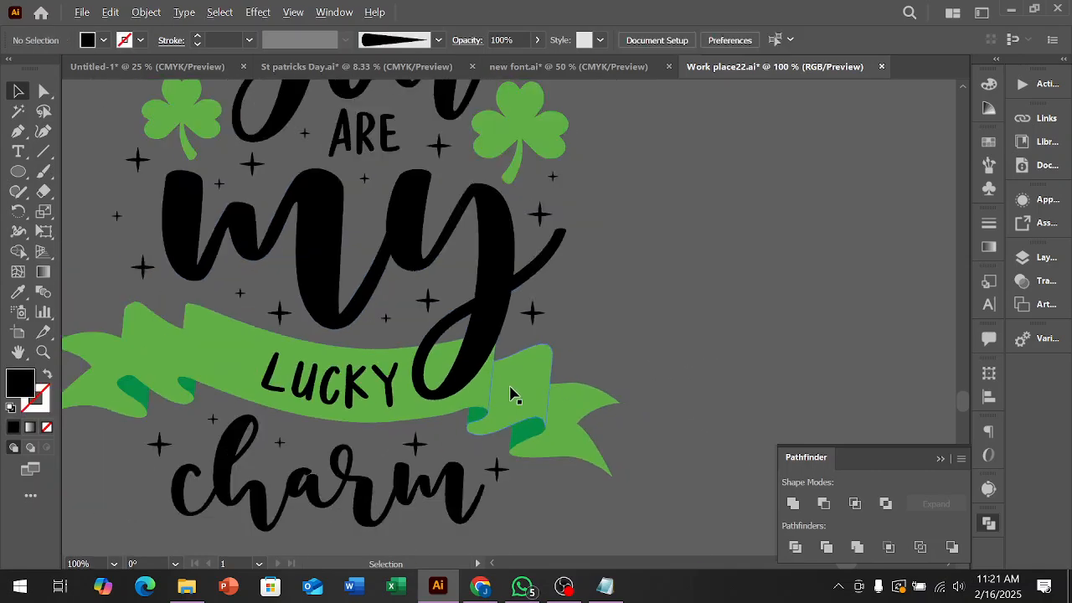
{"action": "scroll", "coordinate": [710, 301], "scroll_direction": "down", "scroll_amount": 1}
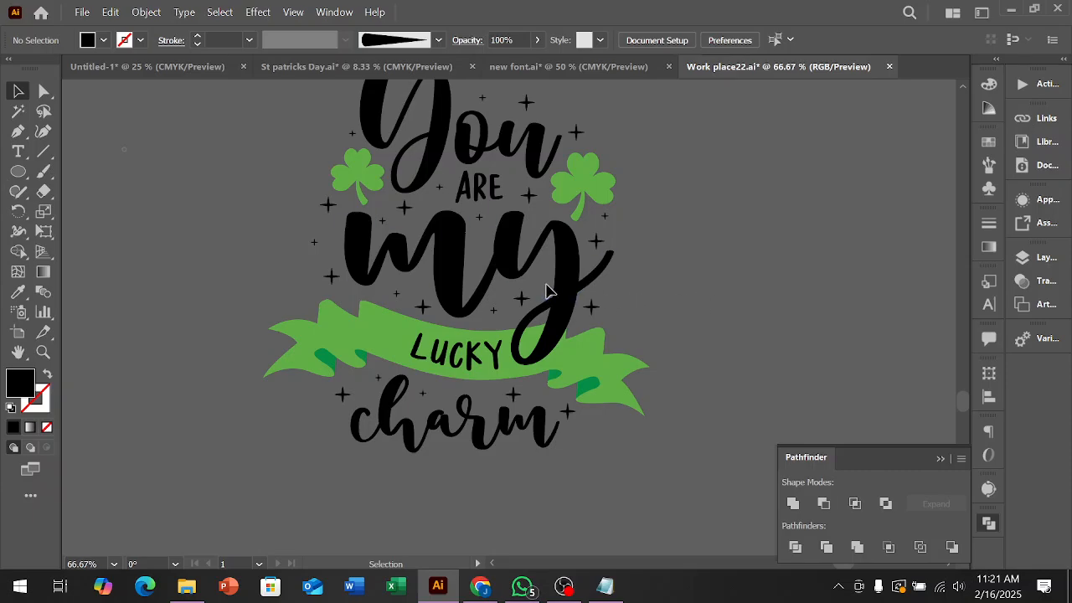
{"action": "scroll", "coordinate": [725, 289], "scroll_direction": "down", "scroll_amount": 1}
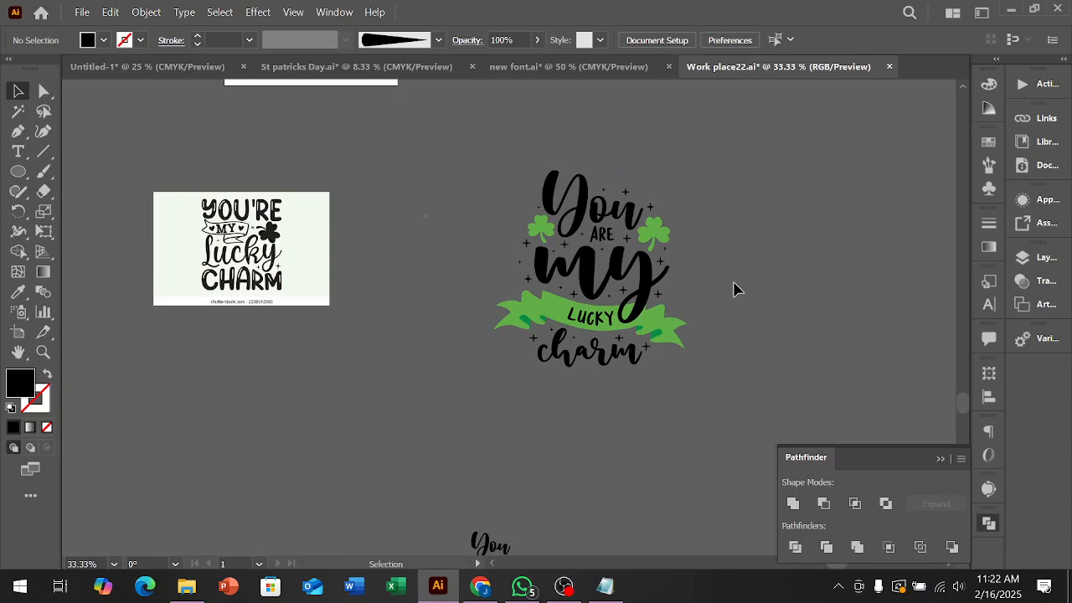
{"action": "scroll", "coordinate": [734, 289], "scroll_direction": "up", "scroll_amount": 1}
{"action": "scroll", "coordinate": [651, 381], "scroll_direction": "up", "scroll_amount": 3}
{"action": "scroll", "coordinate": [653, 379], "scroll_direction": "down", "scroll_amount": 2}
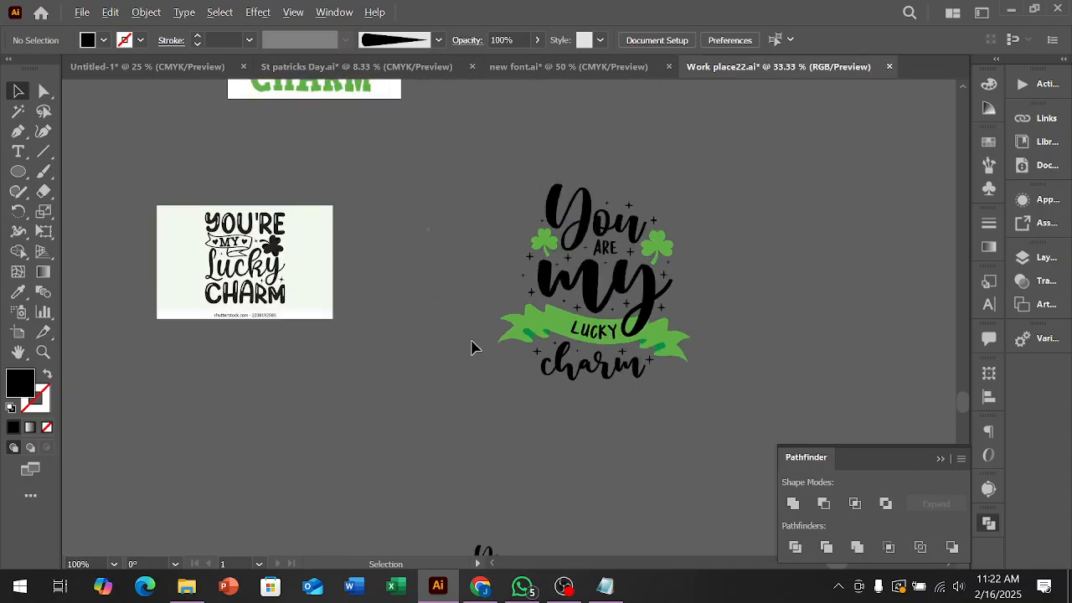
{"action": "scroll", "coordinate": [722, 361], "scroll_direction": "up", "scroll_amount": 1}
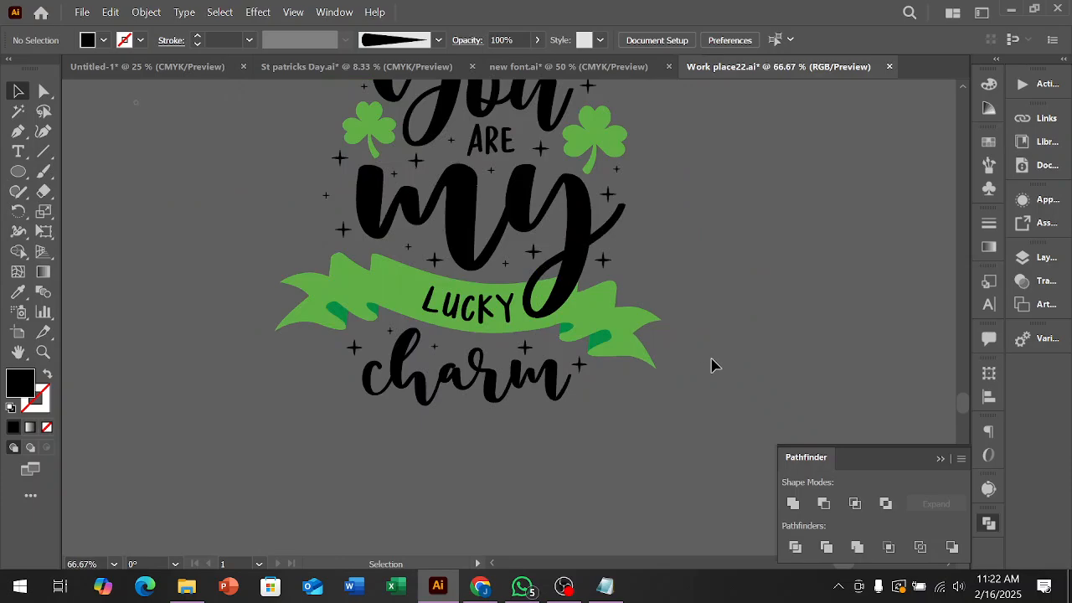
{"action": "scroll", "coordinate": [716, 362], "scroll_direction": "up", "scroll_amount": 2}
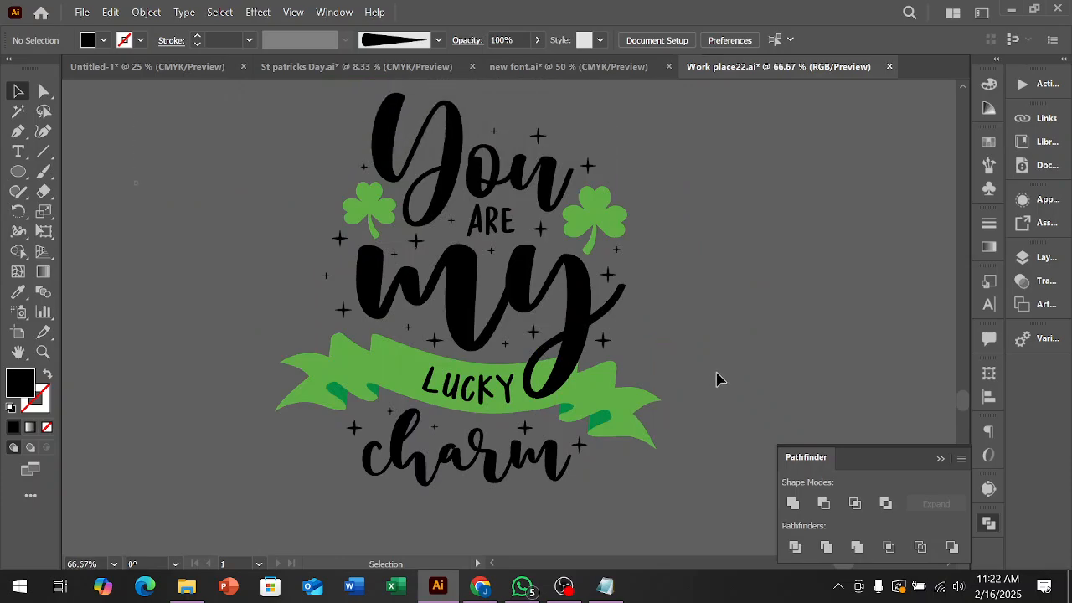
{"action": "scroll", "coordinate": [722, 381], "scroll_direction": "up", "scroll_amount": 1}
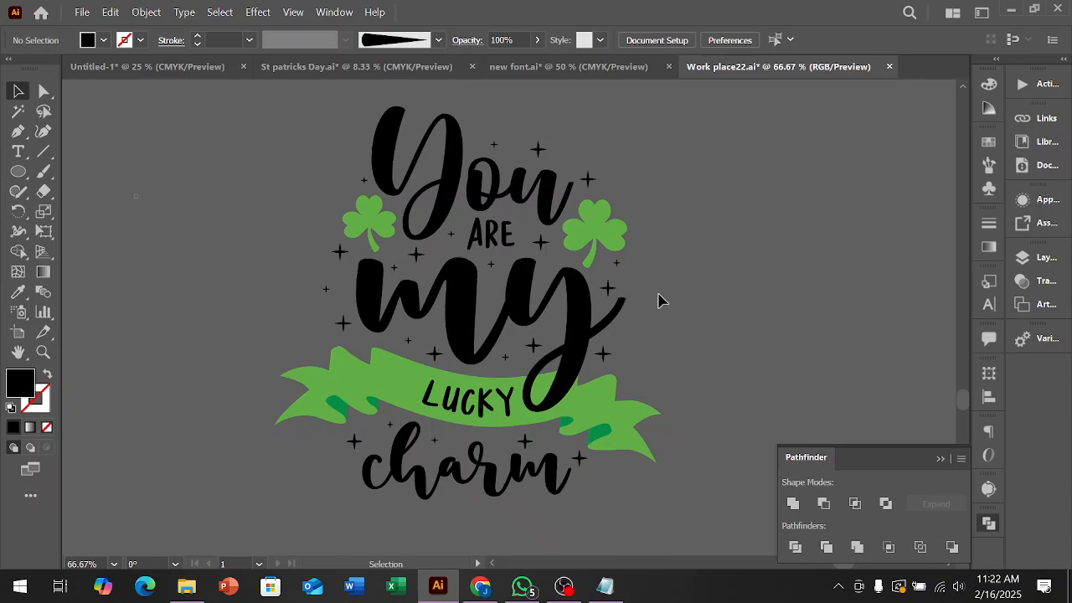
{"action": "scroll", "coordinate": [657, 300], "scroll_direction": "down", "scroll_amount": 2}
{"action": "scroll", "coordinate": [682, 311], "scroll_direction": "up", "scroll_amount": 3}
{"action": "scroll", "coordinate": [699, 313], "scroll_direction": "down", "scroll_amount": 2}
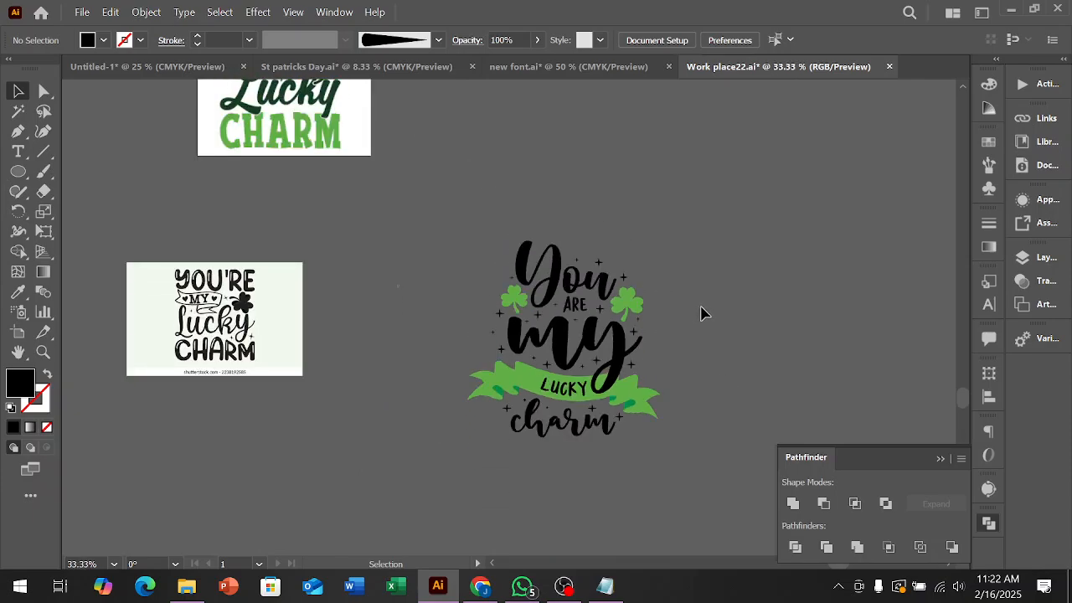
{"action": "scroll", "coordinate": [670, 327], "scroll_direction": "up", "scroll_amount": 2}
{"action": "scroll", "coordinate": [670, 328], "scroll_direction": "down", "scroll_amount": 3}
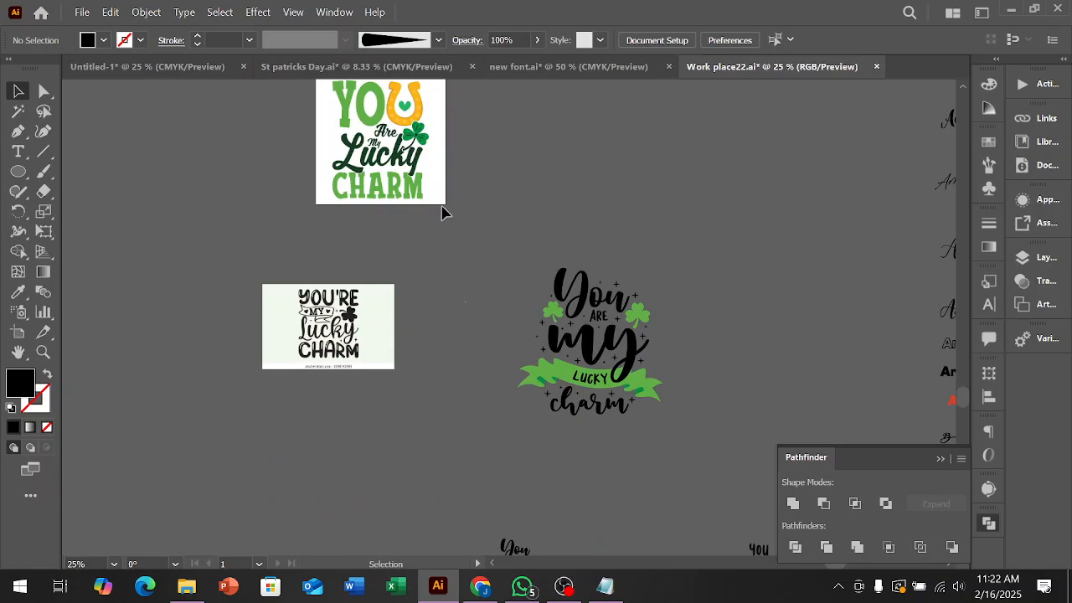
Move the horseshoe reference image to the right of the lettering design and raise the whole design level with it.
{"action": "left_click_drag", "start_coordinate": [440, 196], "coordinate": [827, 357]}
{"action": "scroll", "coordinate": [565, 468], "scroll_direction": "right", "scroll_amount": 3}
{"action": "scroll", "coordinate": [565, 467], "scroll_direction": "up", "scroll_amount": 1}
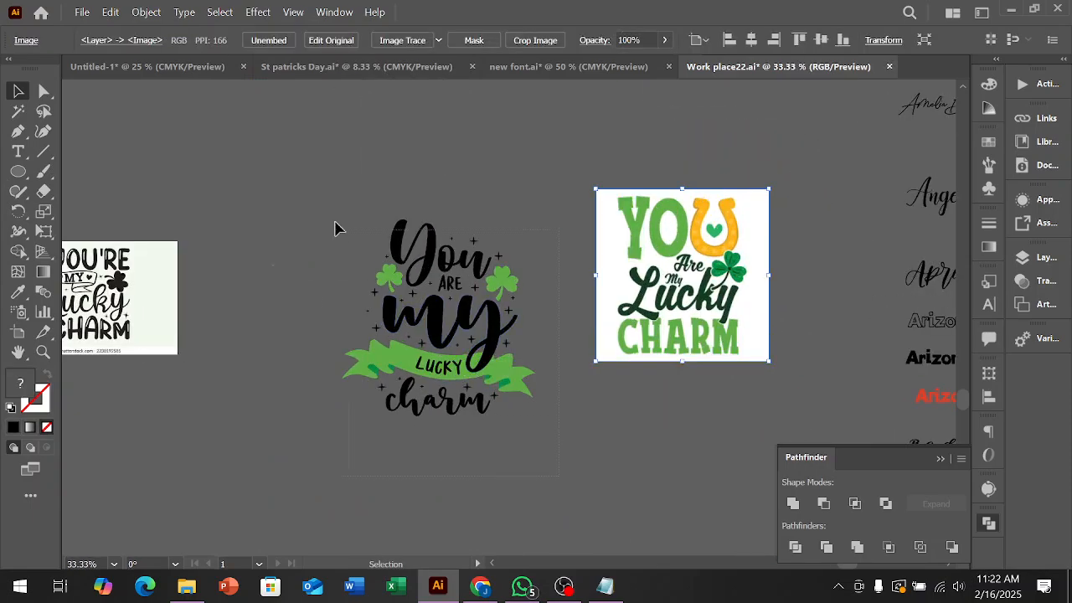
{"action": "left_click", "coordinate": [502, 348]}
{"action": "left_click_drag", "start_coordinate": [502, 347], "coordinate": [498, 288]}
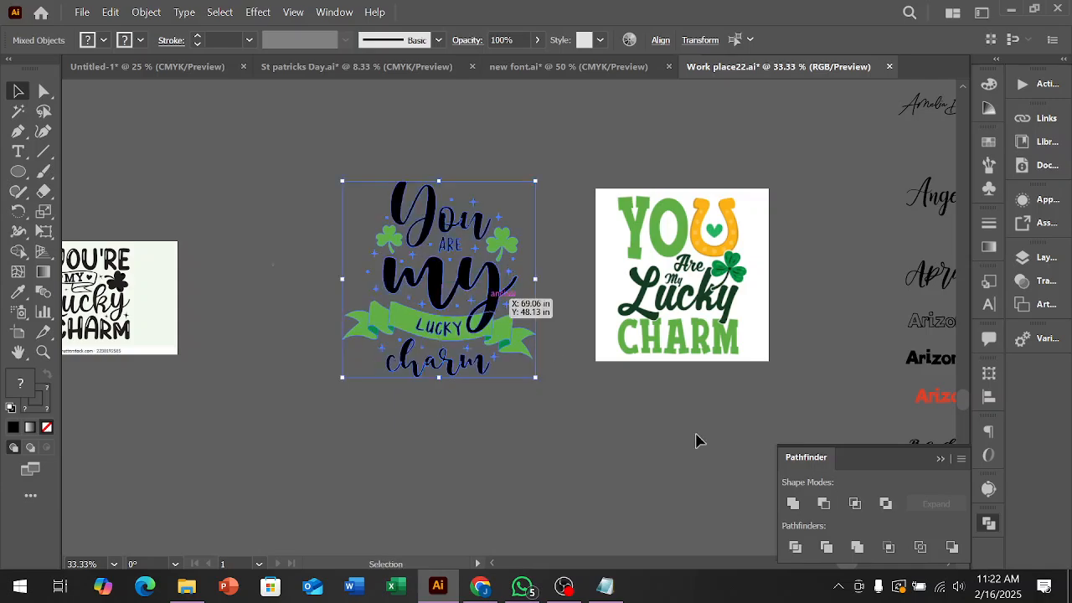
{"action": "left_click", "coordinate": [652, 414]}
{"action": "scroll", "coordinate": [764, 335], "scroll_direction": "up", "scroll_amount": 1}
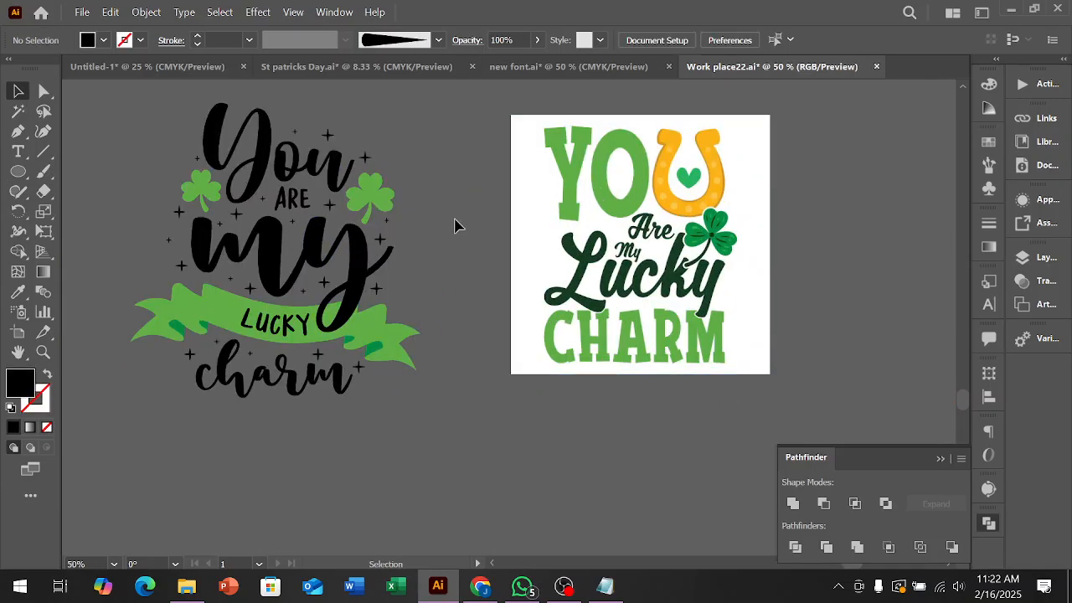
Recolour "You" and "my" with the dark green sampled from the word "Lucky" in the reference image.
{"action": "left_click", "coordinate": [230, 144]}
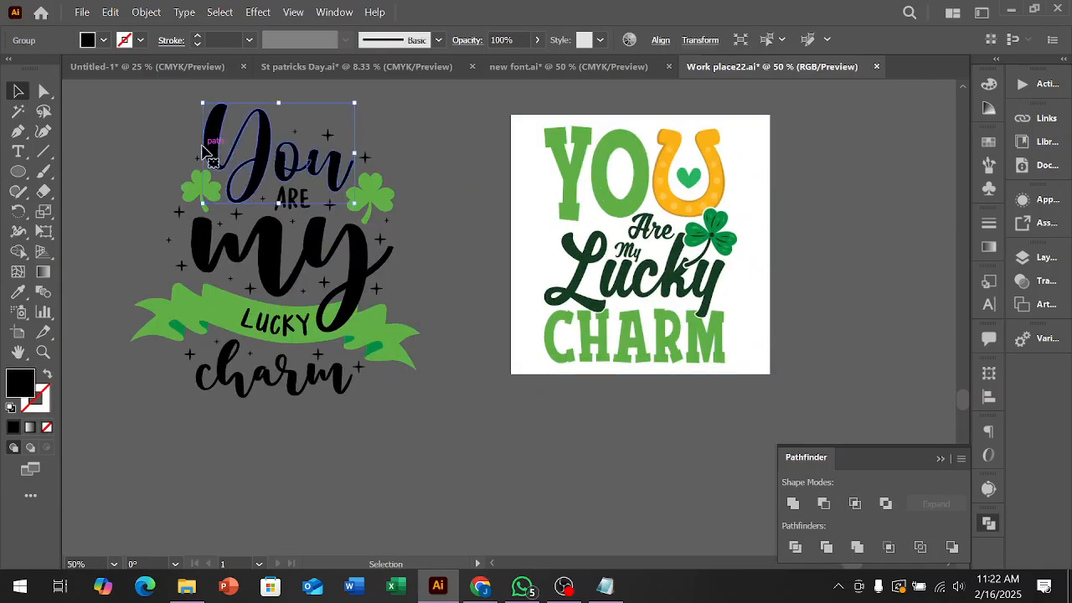
{"action": "left_click", "coordinate": [18, 292]}
{"action": "left_click", "coordinate": [588, 260]}
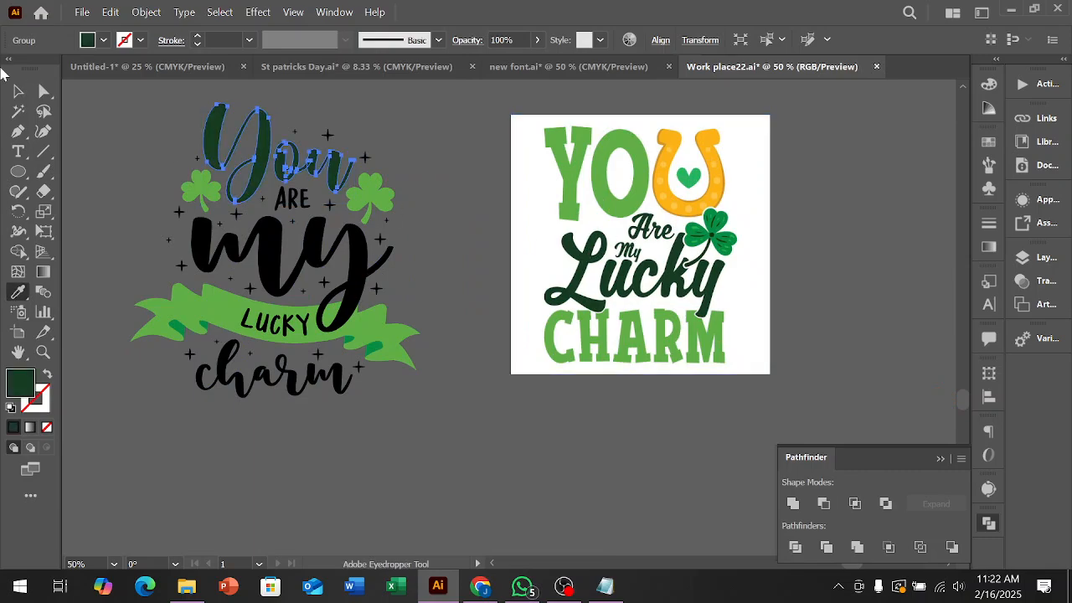
{"action": "left_click", "coordinate": [18, 90]}
{"action": "left_click", "coordinate": [265, 251]}
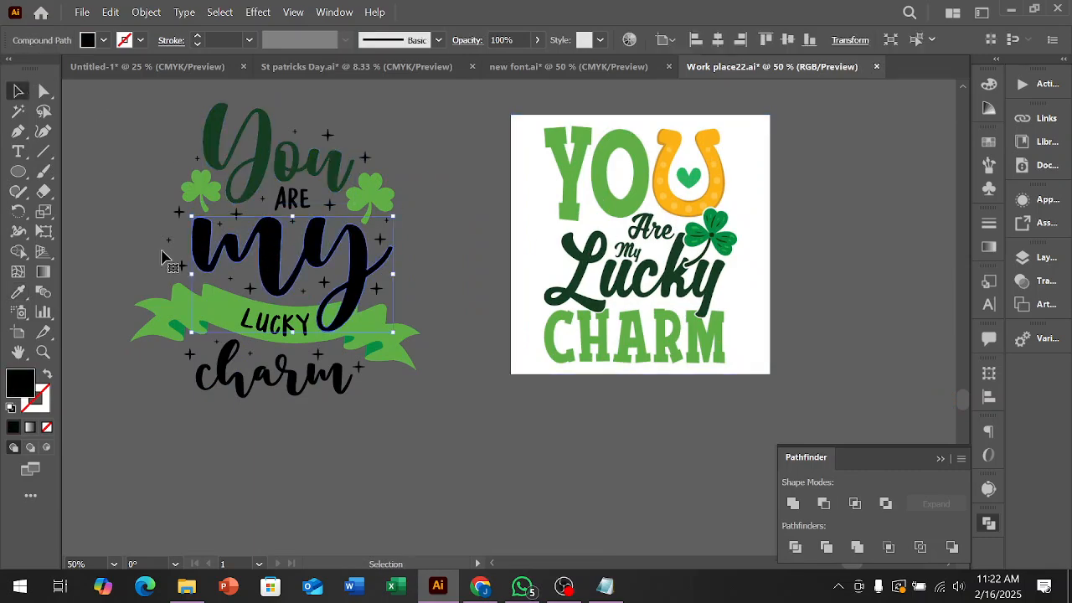
{"action": "left_click", "coordinate": [17, 292]}
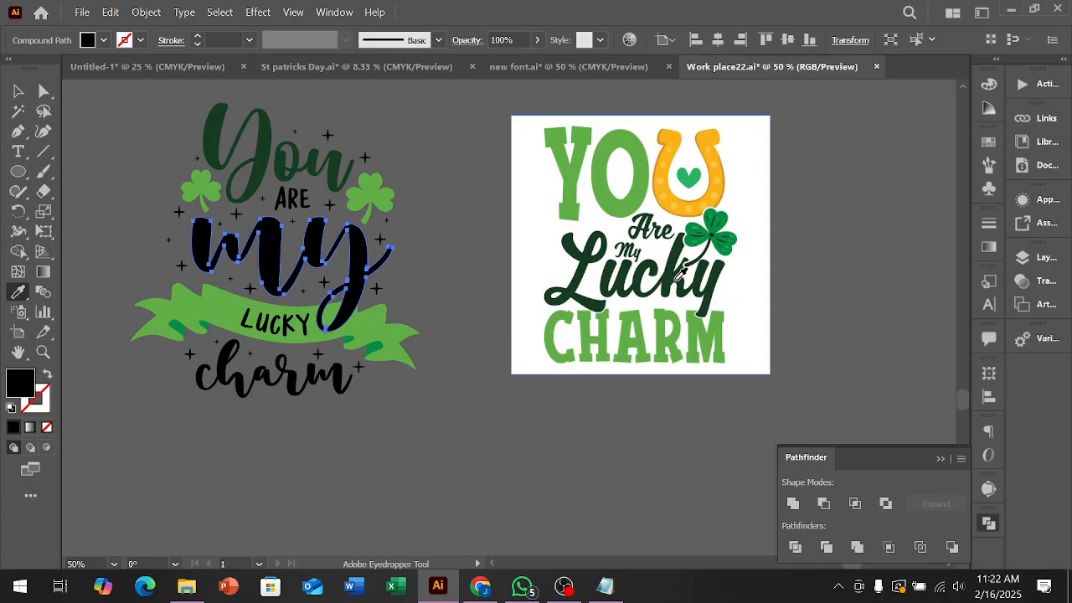
{"action": "left_click", "coordinate": [675, 279]}
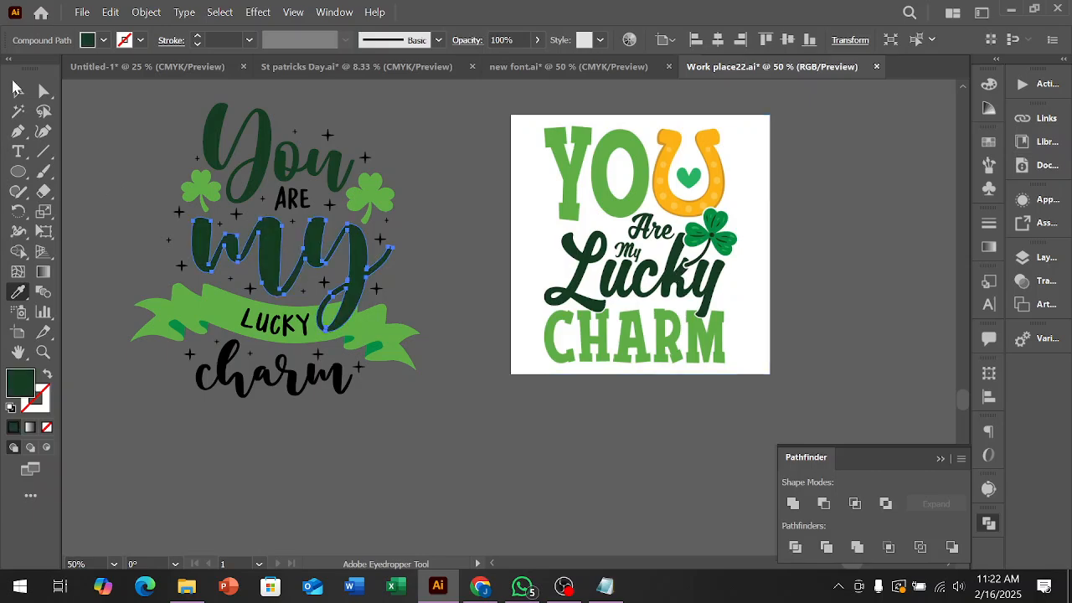
Recolour "charm" with the same dark green sampled from "Lucky" in the reference image.
{"action": "left_click", "coordinate": [19, 91]}
{"action": "left_click", "coordinate": [287, 374]}
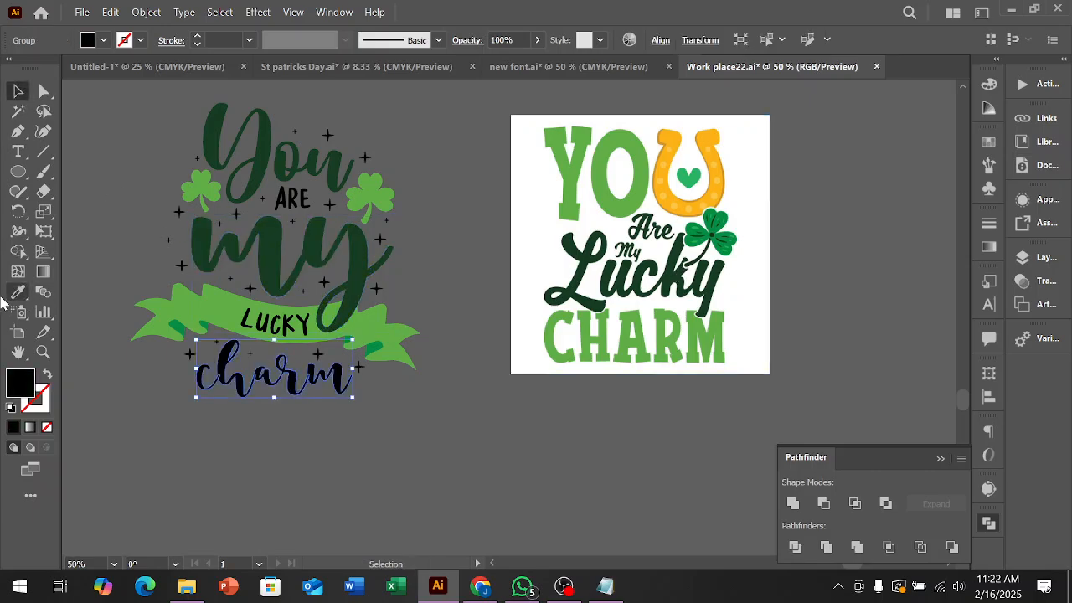
{"action": "left_click", "coordinate": [18, 291]}
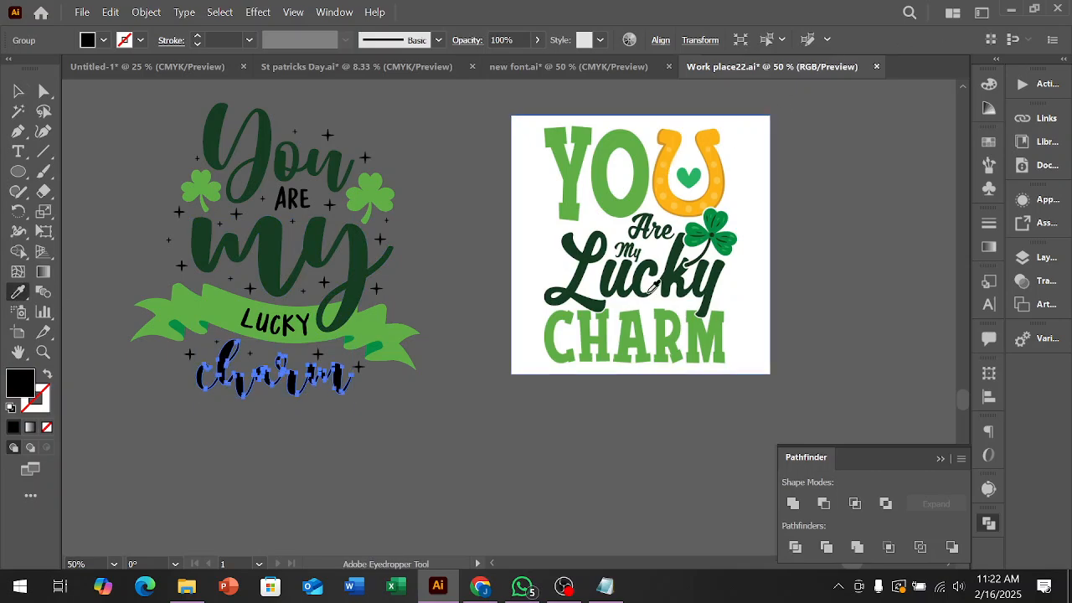
{"action": "left_click", "coordinate": [634, 281]}
{"action": "key", "text": "v"}
{"action": "left_click", "coordinate": [446, 264]}
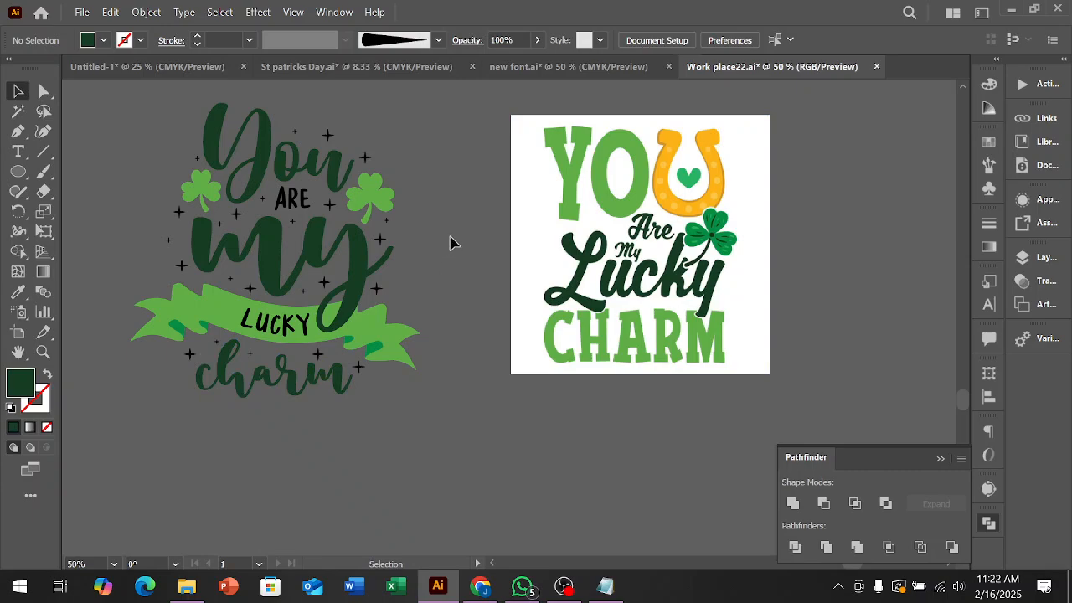
Recolour the word "LUCKY" inside the ribbon group with the orange-yellow sampled from the reference image's horseshoe.
{"action": "left_click", "coordinate": [289, 327]}
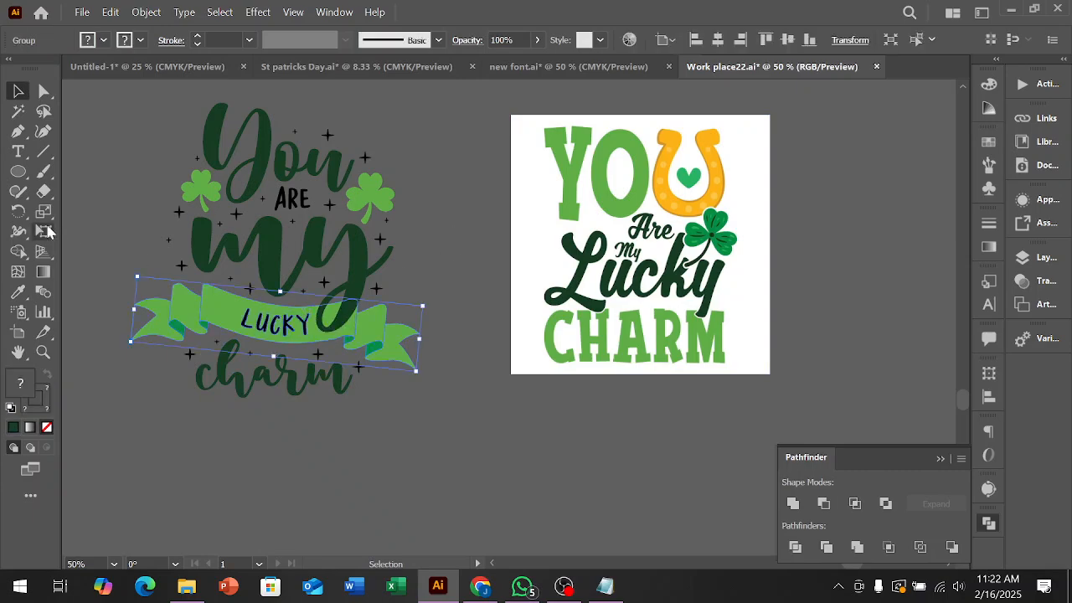
{"action": "double_click", "coordinate": [272, 328]}
{"action": "left_click", "coordinate": [272, 327]}
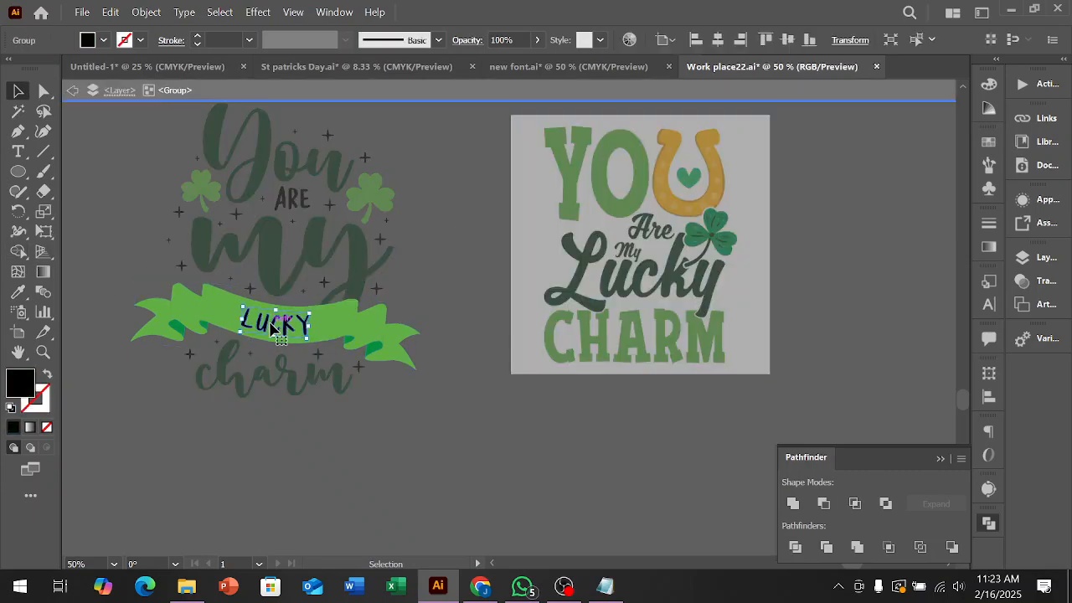
{"action": "left_click", "coordinate": [17, 292]}
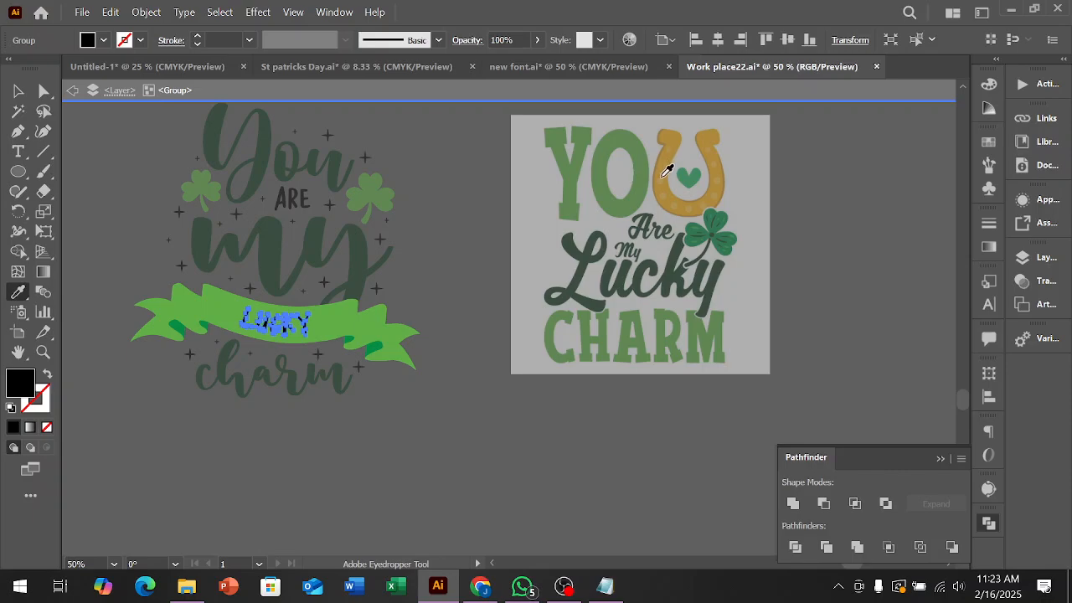
{"action": "left_click", "coordinate": [661, 167]}
{"action": "left_click", "coordinate": [28, 93]}
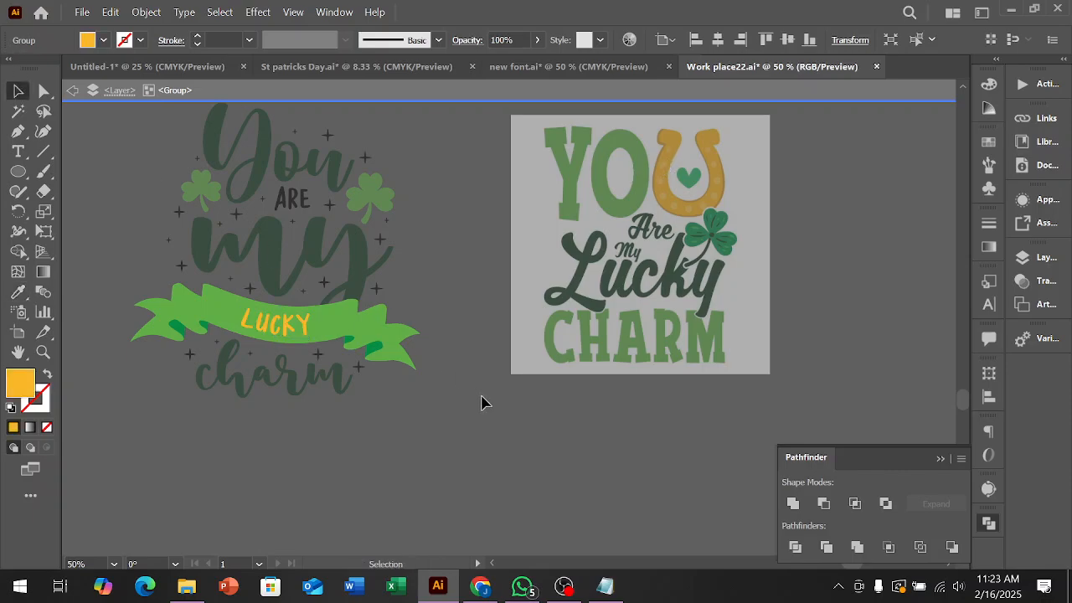
{"action": "double_click", "coordinate": [482, 402]}
{"action": "scroll", "coordinate": [484, 395], "scroll_direction": "down", "scroll_amount": 1}
{"action": "scroll", "coordinate": [364, 377], "scroll_direction": "up", "scroll_amount": 4}
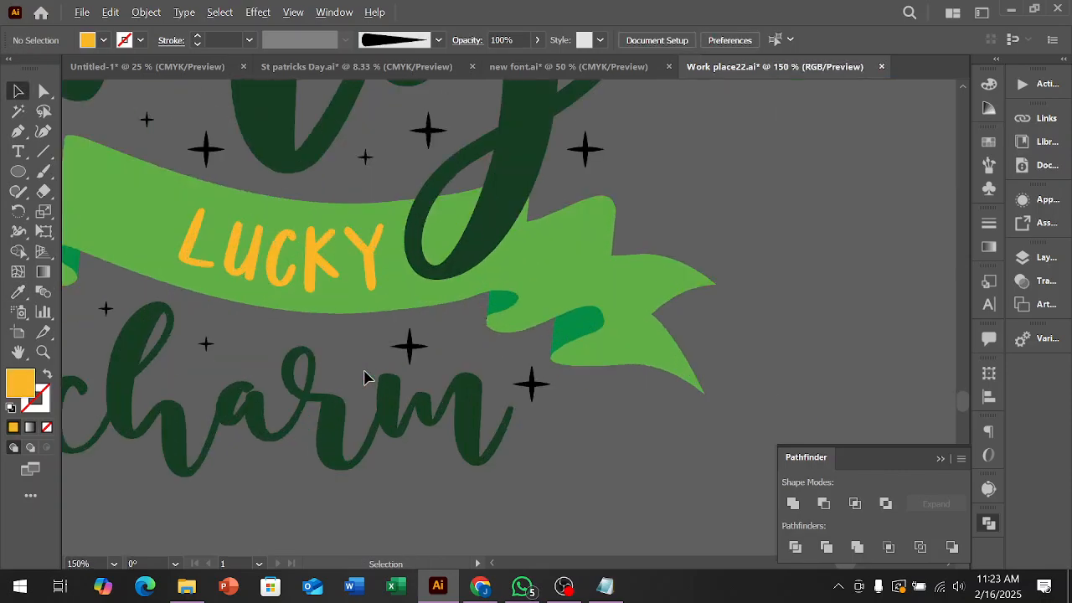
Recolour the word "LUCKY" inside the ribbon group with the dark green sampled from "charm".
{"action": "left_click", "coordinate": [310, 271]}
{"action": "double_click", "coordinate": [311, 257]}
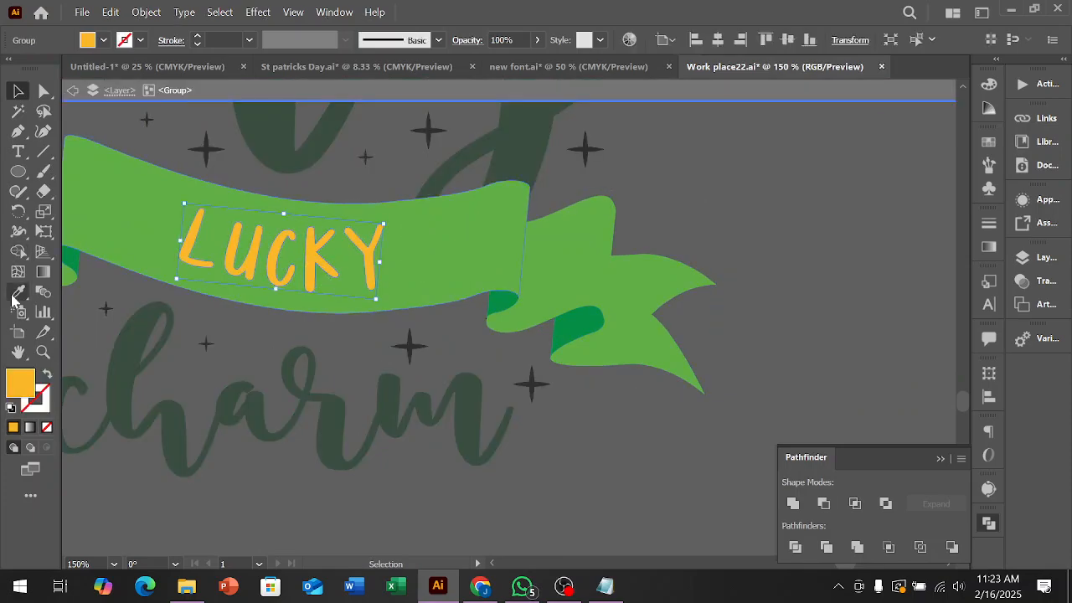
{"action": "left_click", "coordinate": [18, 291]}
{"action": "left_click", "coordinate": [134, 335]}
{"action": "left_click", "coordinate": [17, 90]}
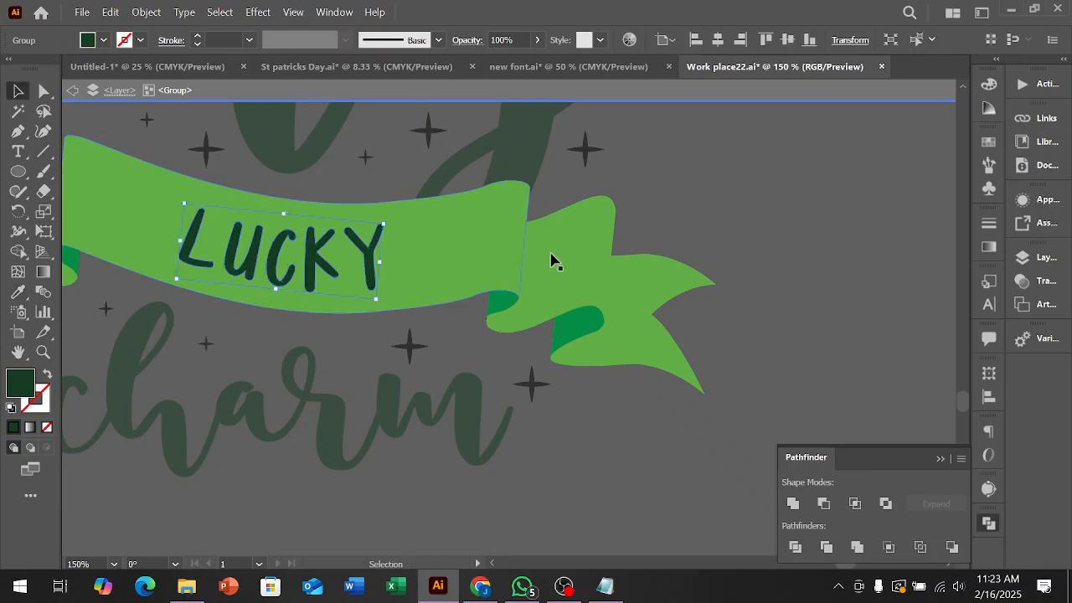
{"action": "double_click", "coordinate": [811, 243]}
{"action": "scroll", "coordinate": [641, 243], "scroll_direction": "down", "scroll_amount": 2}
{"action": "scroll", "coordinate": [615, 321], "scroll_direction": "up", "scroll_amount": 3}
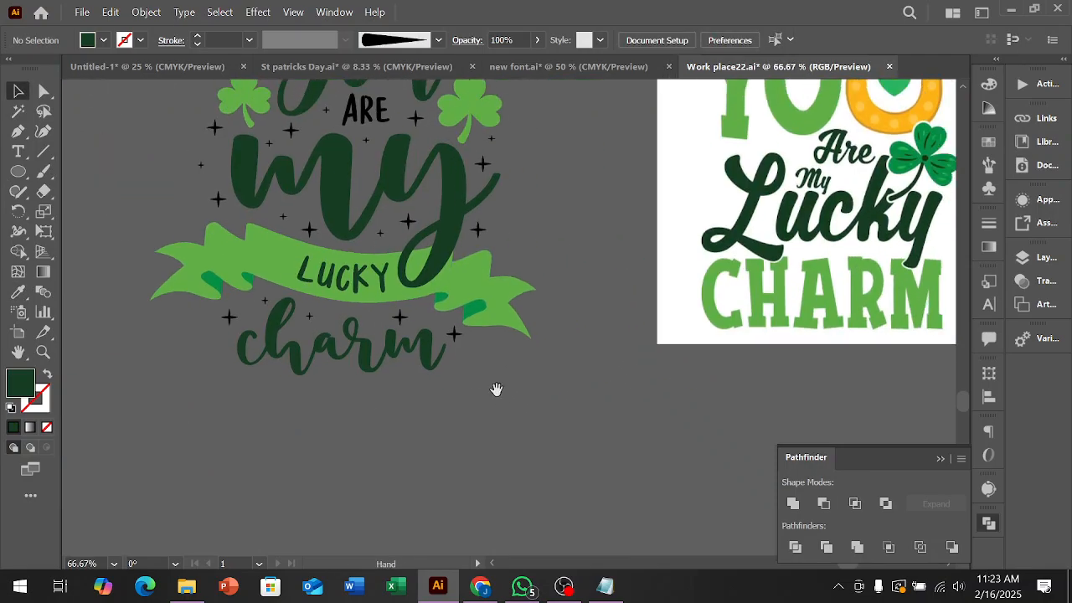
{"action": "scroll", "coordinate": [569, 385], "scroll_direction": "up", "scroll_amount": 2}
Try recolouring "my" with the light gold sampled from the reference image's horseshoe, and undo the change.
{"action": "left_click", "coordinate": [386, 250]}
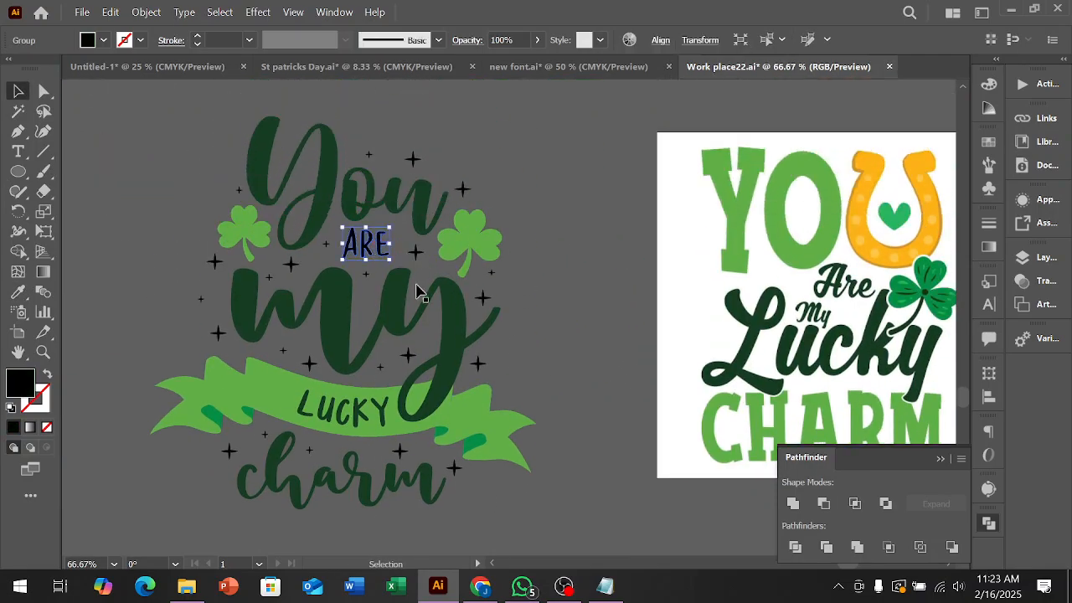
{"action": "left_click", "coordinate": [456, 336]}
{"action": "left_click", "coordinate": [17, 293]}
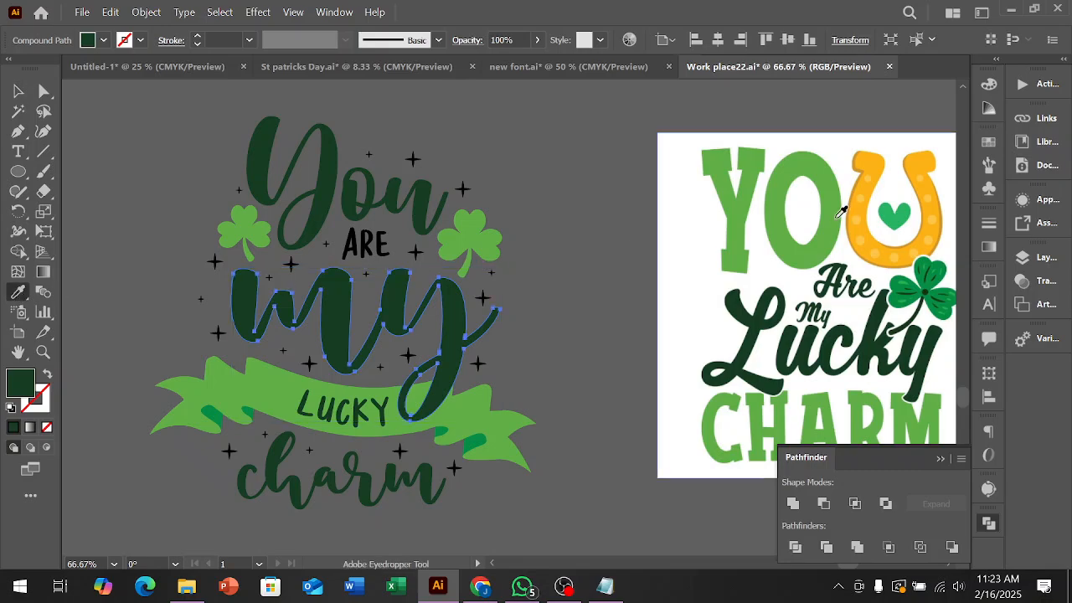
{"action": "left_click", "coordinate": [860, 221]}
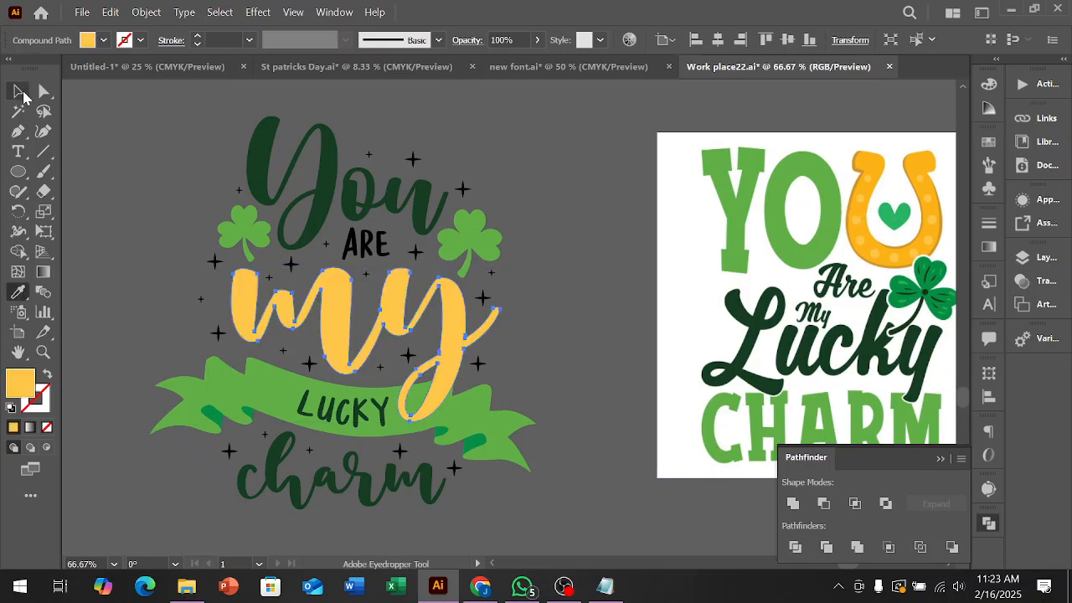
{"action": "left_click", "coordinate": [18, 91]}
{"action": "scroll", "coordinate": [584, 295], "scroll_direction": "down", "scroll_amount": 3}
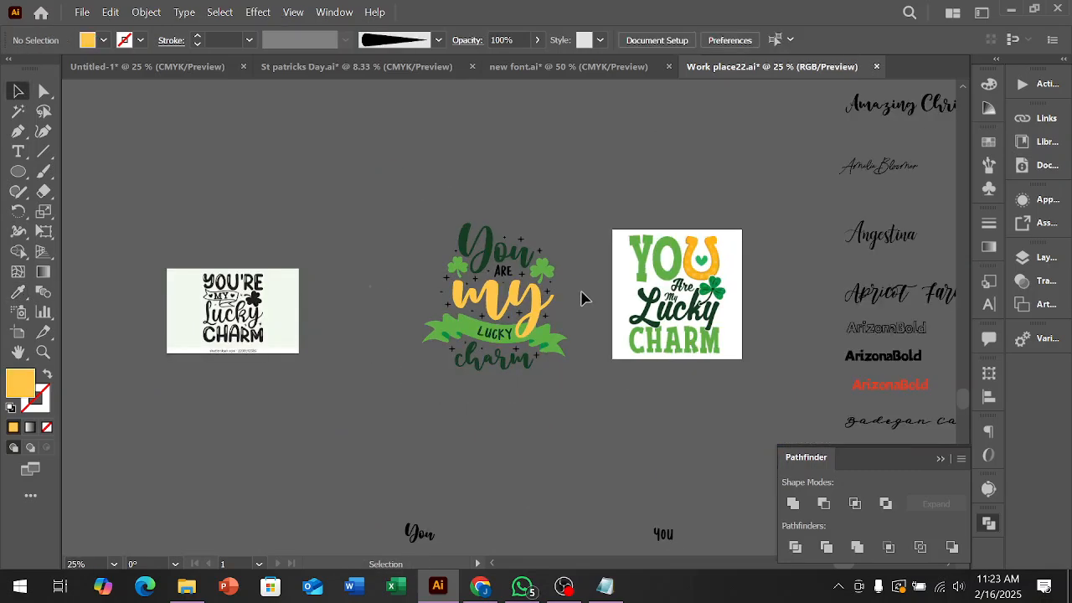
{"action": "key", "text": "ctrl+z"}
{"action": "left_click", "coordinate": [590, 325]}
{"action": "scroll", "coordinate": [590, 319], "scroll_direction": "up", "scroll_amount": 3}
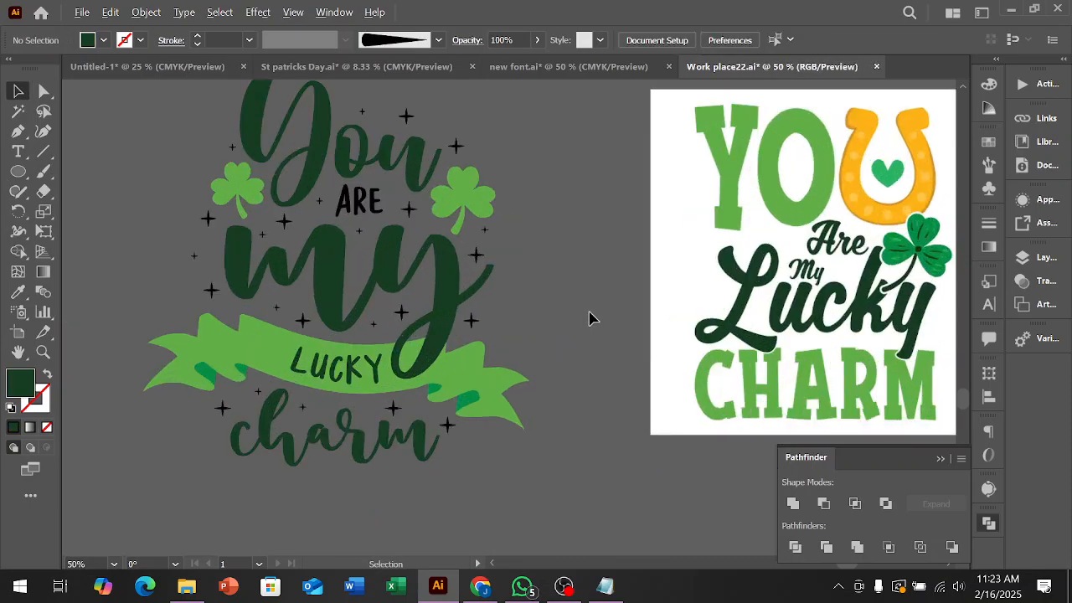
{"action": "scroll", "coordinate": [575, 288], "scroll_direction": "up", "scroll_amount": 2}
{"action": "scroll", "coordinate": [418, 252], "scroll_direction": "down", "scroll_amount": 1}
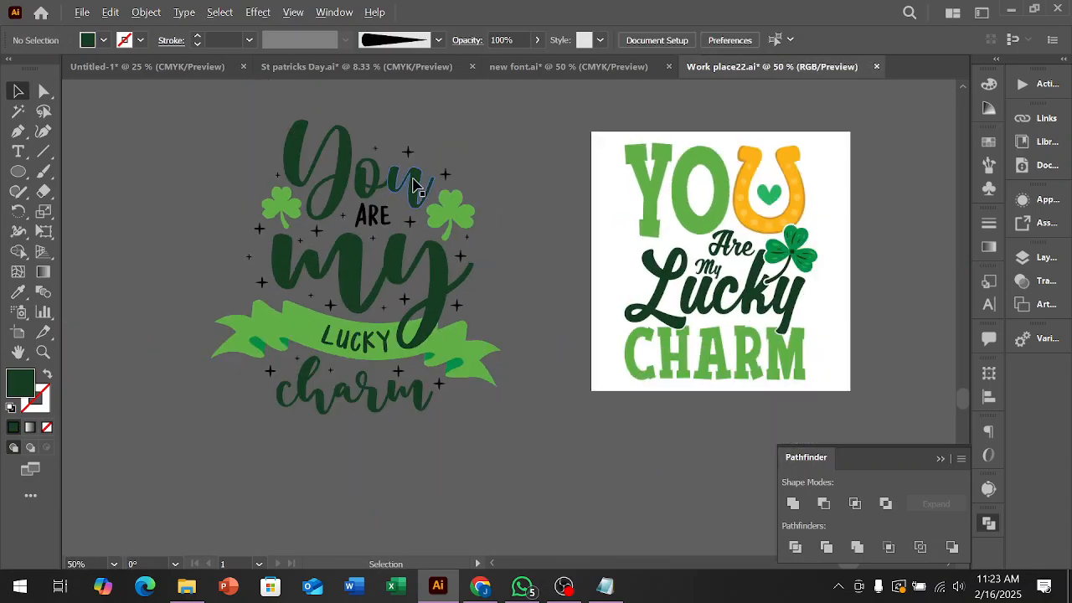
{"action": "key", "text": "space"}
{"action": "scroll", "coordinate": [512, 318], "scroll_direction": "up", "scroll_amount": 1}
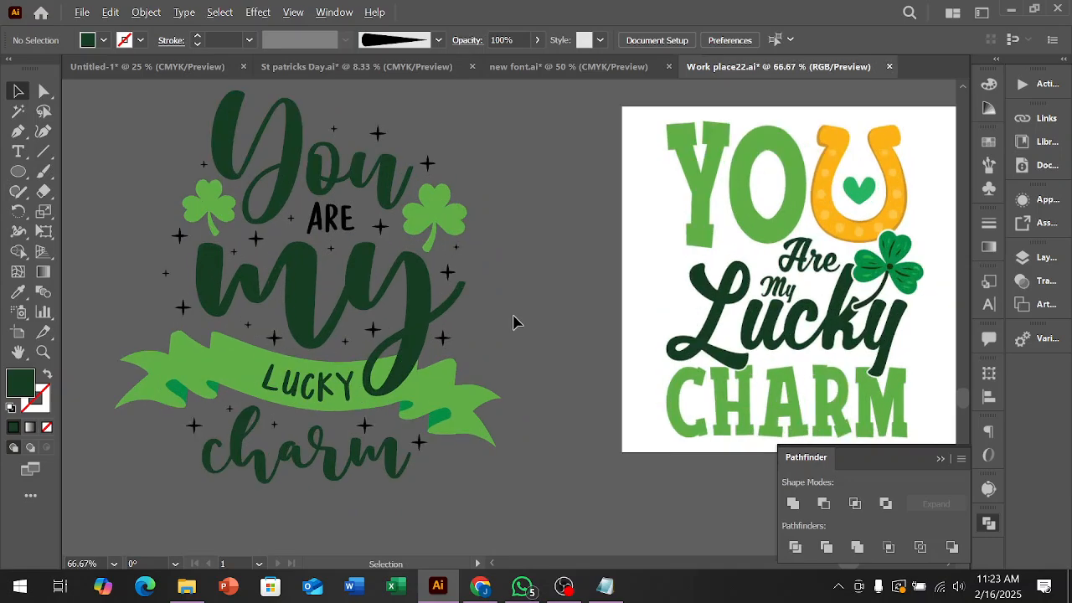
{"action": "left_click", "coordinate": [443, 337]}
{"action": "left_click", "coordinate": [373, 330], "text": "shift"}
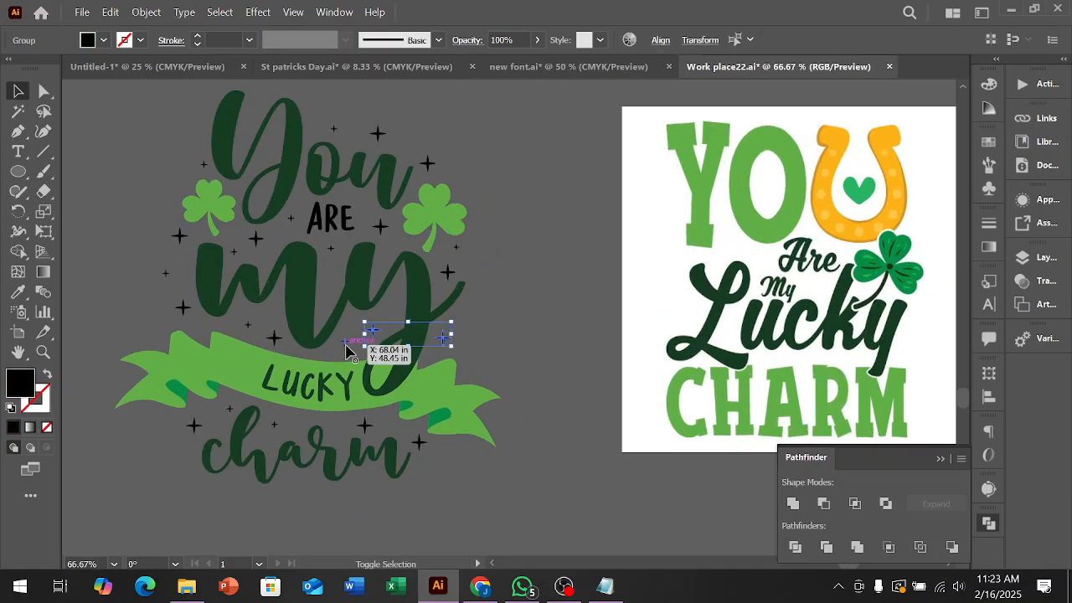
{"action": "left_click", "coordinate": [502, 360]}
{"action": "scroll", "coordinate": [505, 360], "scroll_direction": "down", "scroll_amount": 1}
{"action": "scroll", "coordinate": [507, 410], "scroll_direction": "down", "scroll_amount": 1}
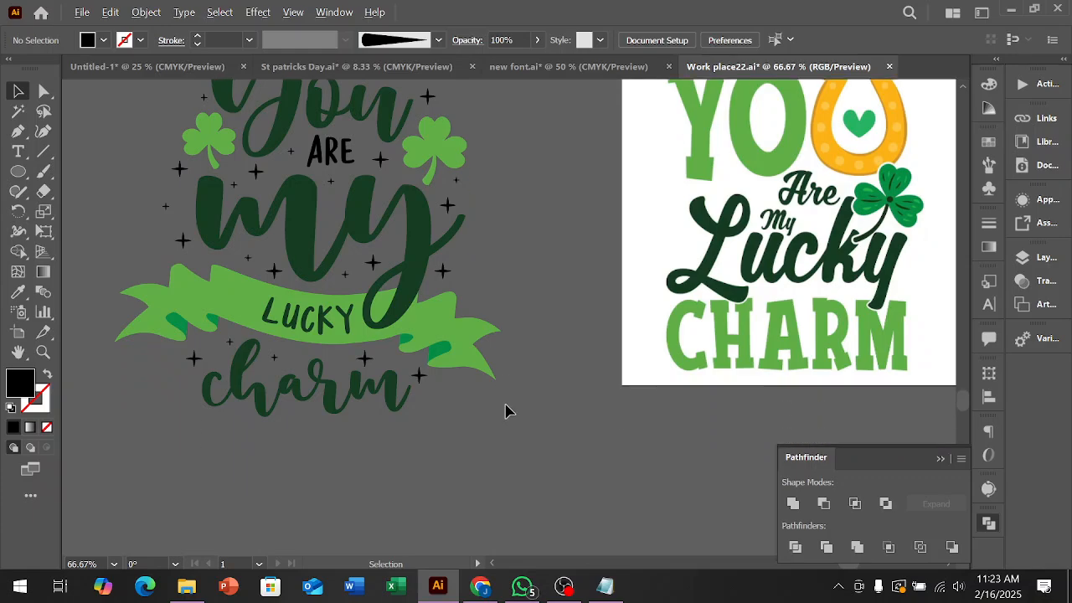
Recolour all the sparkles around the lettering with the orange-yellow sampled from the reference image's horseshoe.
{"action": "scroll", "coordinate": [513, 452], "scroll_direction": "down", "scroll_amount": 1}
{"action": "left_click_drag", "start_coordinate": [210, 117], "coordinate": [507, 419]}
{"action": "left_click", "coordinate": [339, 210], "text": "shift"}
{"action": "left_click", "coordinate": [303, 216], "text": "shift"}
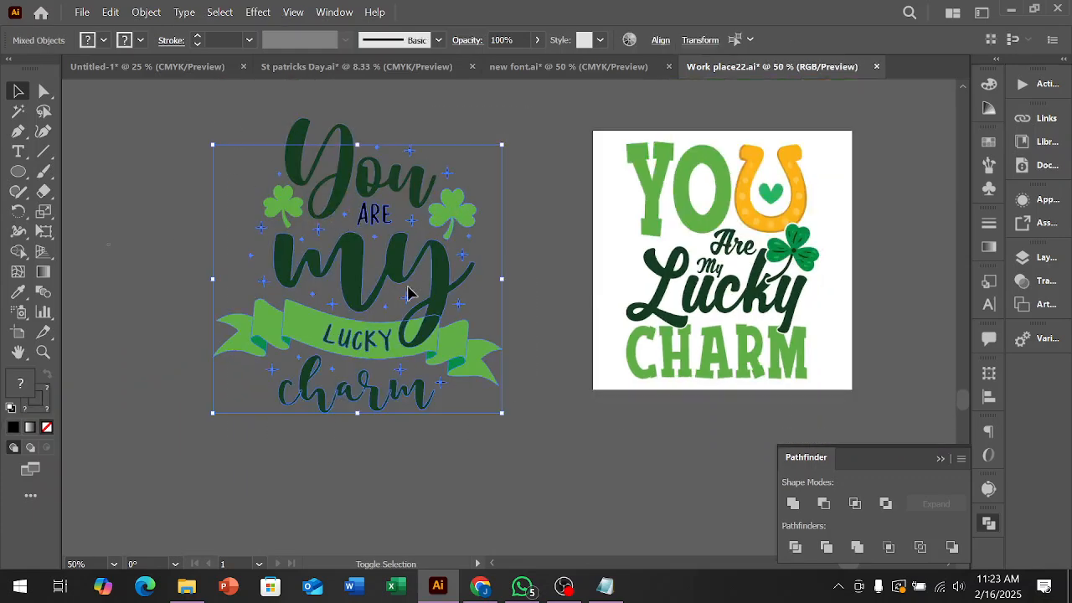
{"action": "left_click", "coordinate": [368, 335], "text": "shift"}
{"action": "left_click", "coordinate": [346, 392], "text": "shift"}
{"action": "left_click", "coordinate": [397, 271], "text": "shift"}
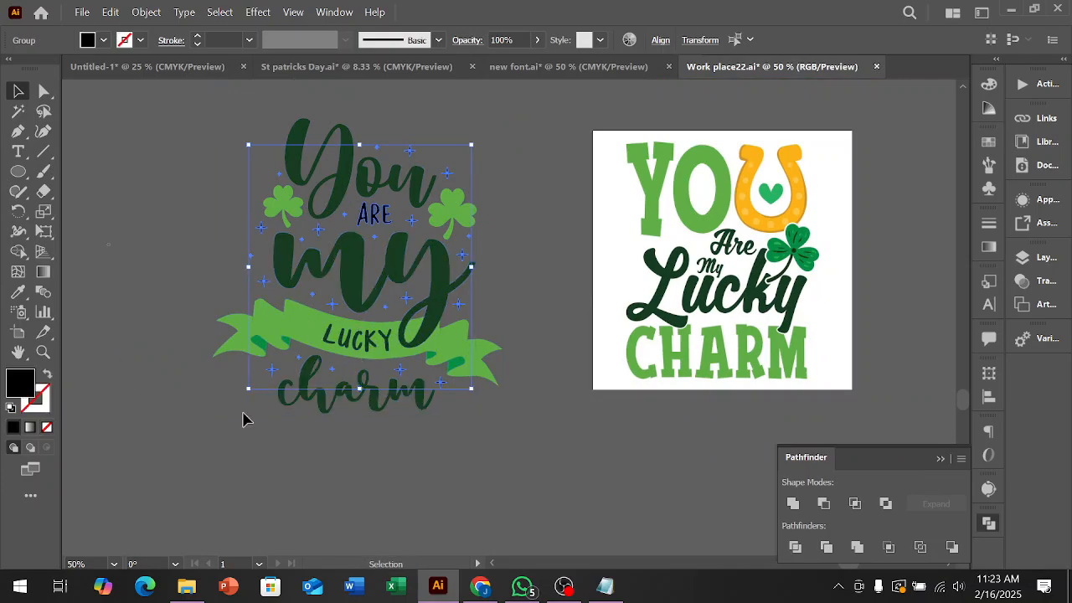
{"action": "left_click", "coordinate": [374, 215], "text": "shift"}
{"action": "left_click", "coordinate": [17, 291]}
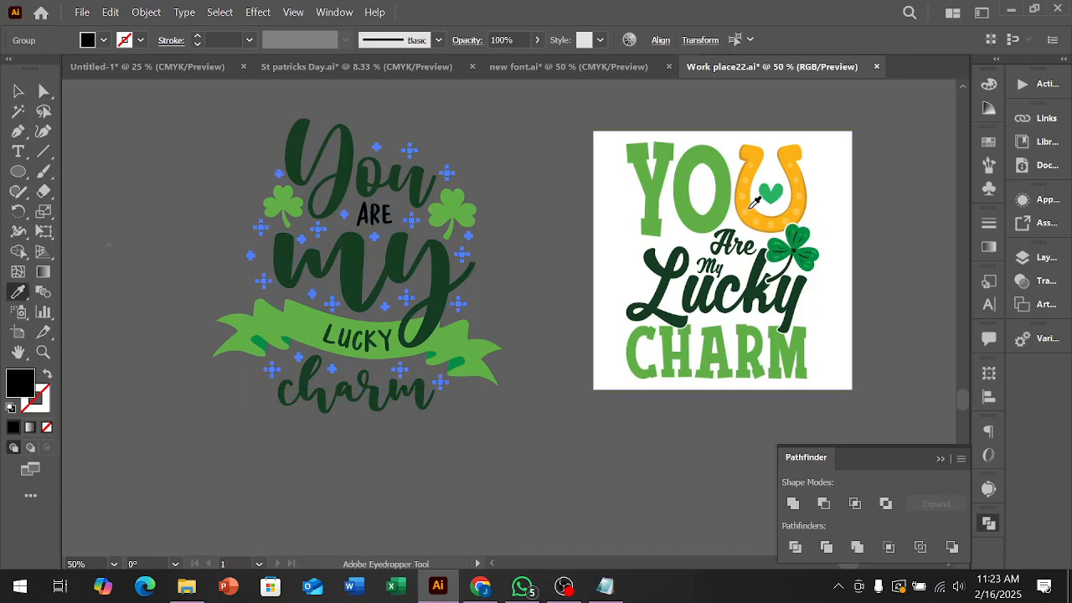
{"action": "left_click", "coordinate": [749, 199]}
{"action": "key", "text": "v"}
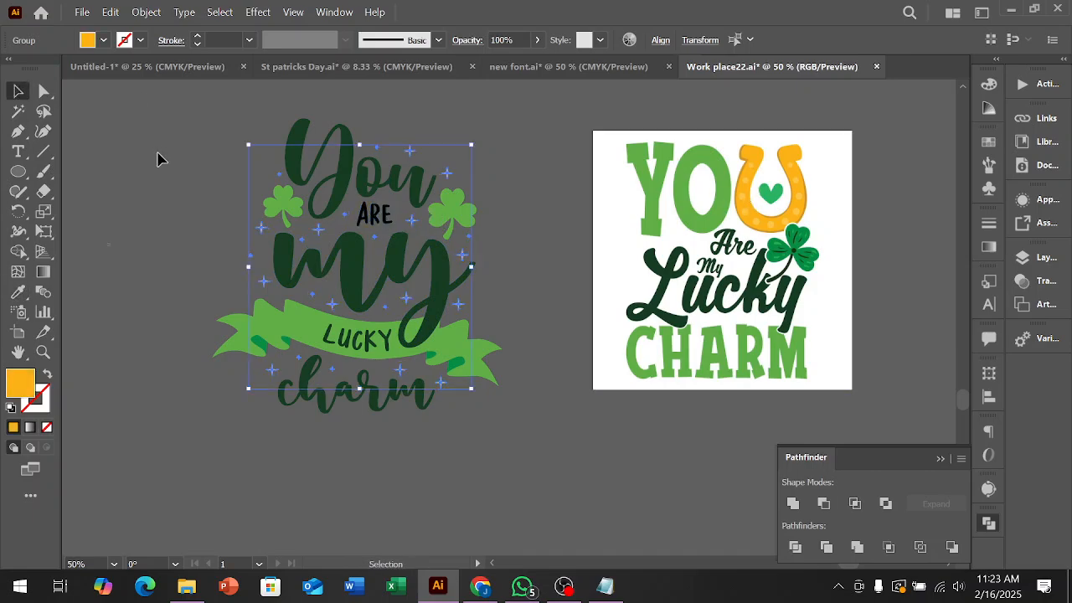
{"action": "left_click", "coordinate": [159, 160]}
Recolour the word "ARE" with the light green sampled from the shamrock beside it.
{"action": "left_click", "coordinate": [374, 215]}
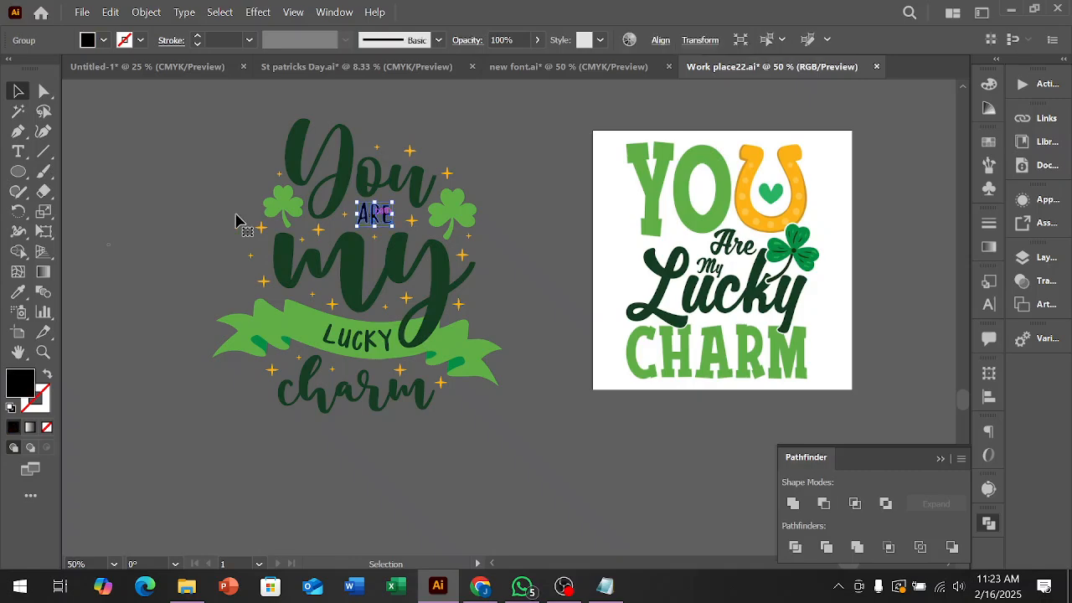
{"action": "left_click", "coordinate": [17, 293]}
{"action": "left_click", "coordinate": [458, 193]}
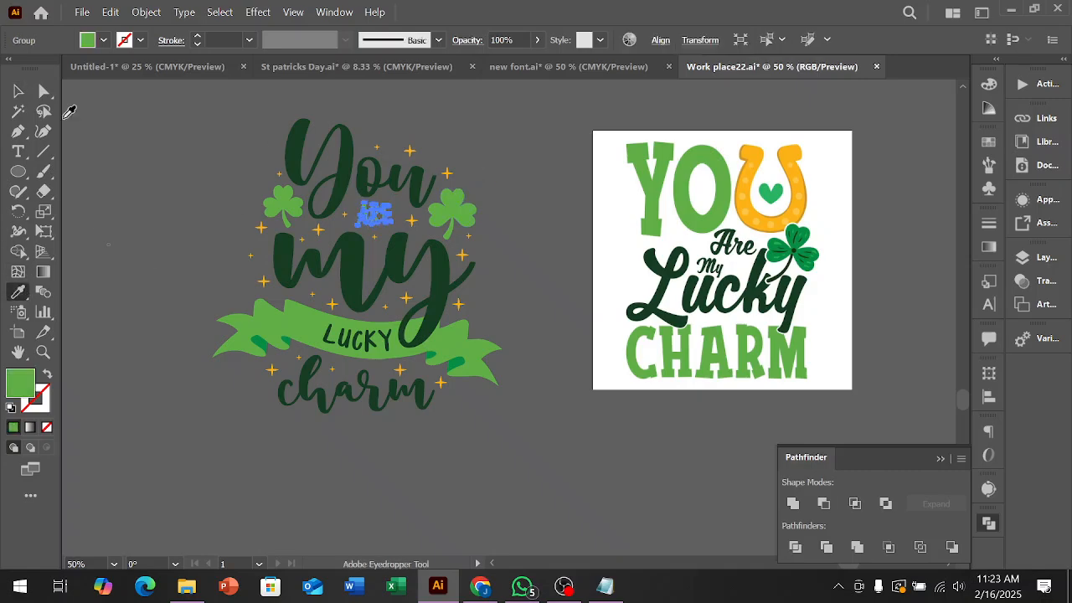
{"action": "left_click", "coordinate": [18, 90]}
Group the complete lettering design together with its ribbon, shamrocks and sparkles.
{"action": "left_click", "coordinate": [520, 425]}
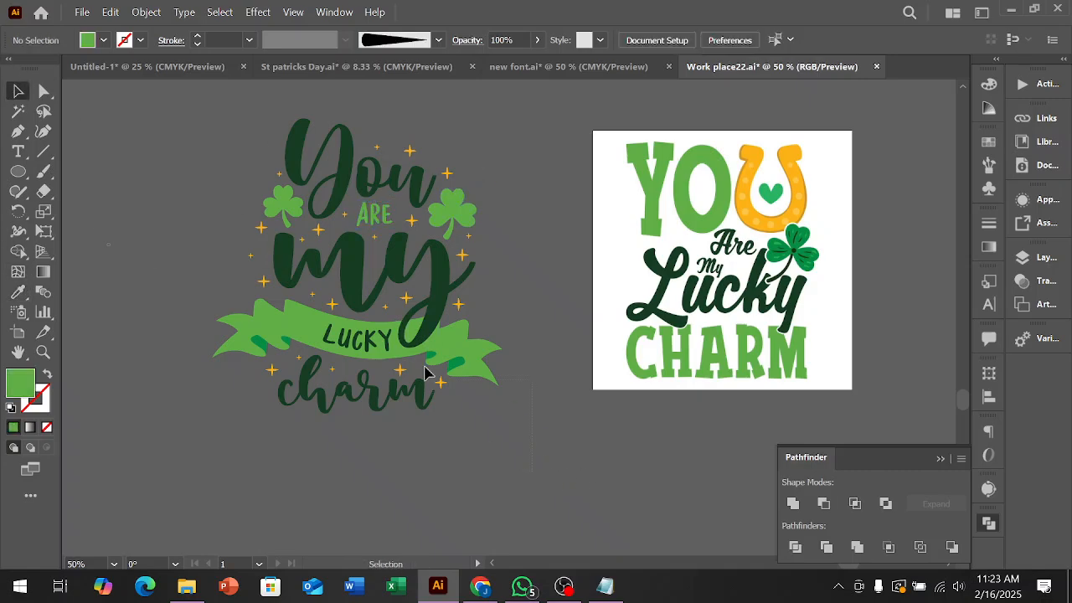
{"action": "key", "text": "ctrl+a"}
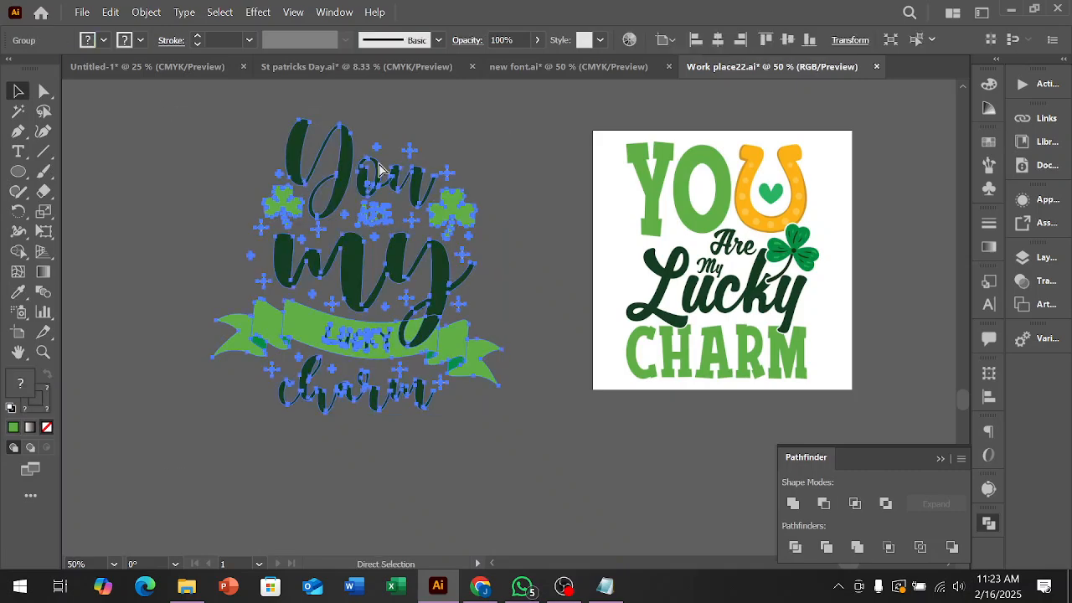
{"action": "scroll", "coordinate": [549, 349], "scroll_direction": "down", "scroll_amount": 4}
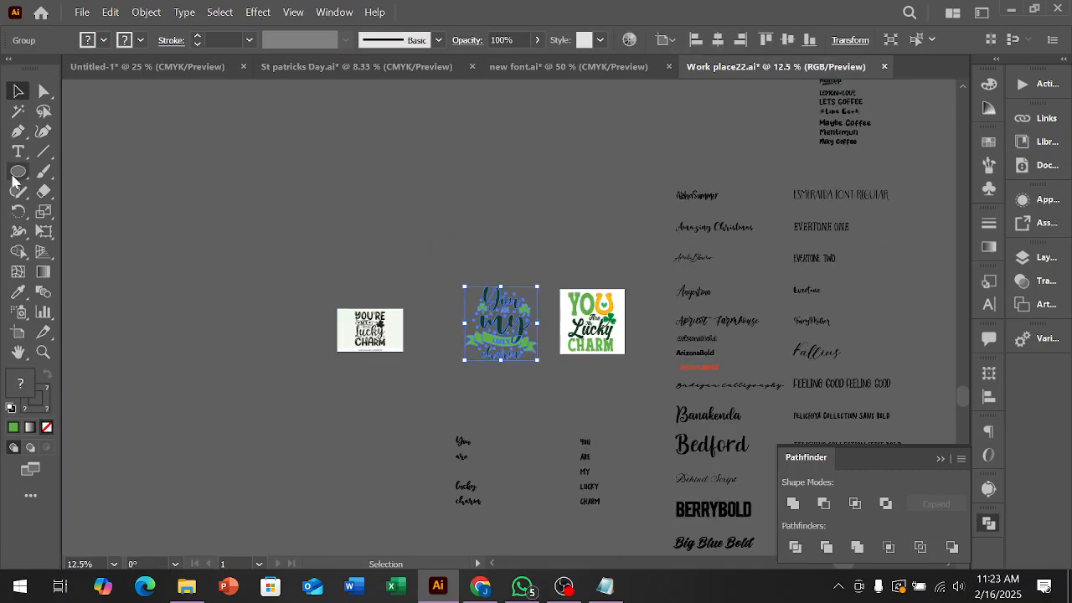
Draw a large rectangle above the references and fill it with the pale green-white sampled from the "You're my lucky charm" reference background.
{"action": "left_click_drag", "start_coordinate": [18, 174], "coordinate": [57, 186]}
{"action": "left_click", "coordinate": [87, 172]}
{"action": "left_click_drag", "start_coordinate": [330, 120], "coordinate": [460, 261]}
{"action": "left_click", "coordinate": [19, 290]}
{"action": "left_click", "coordinate": [351, 343]}
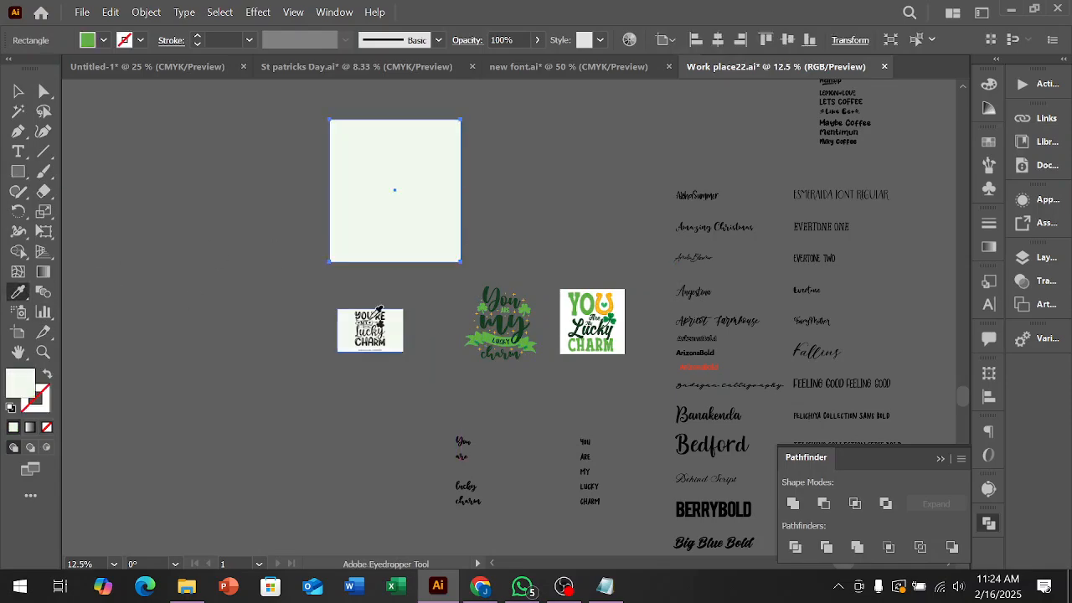
{"action": "left_click", "coordinate": [18, 92]}
{"action": "left_click", "coordinate": [421, 273]}
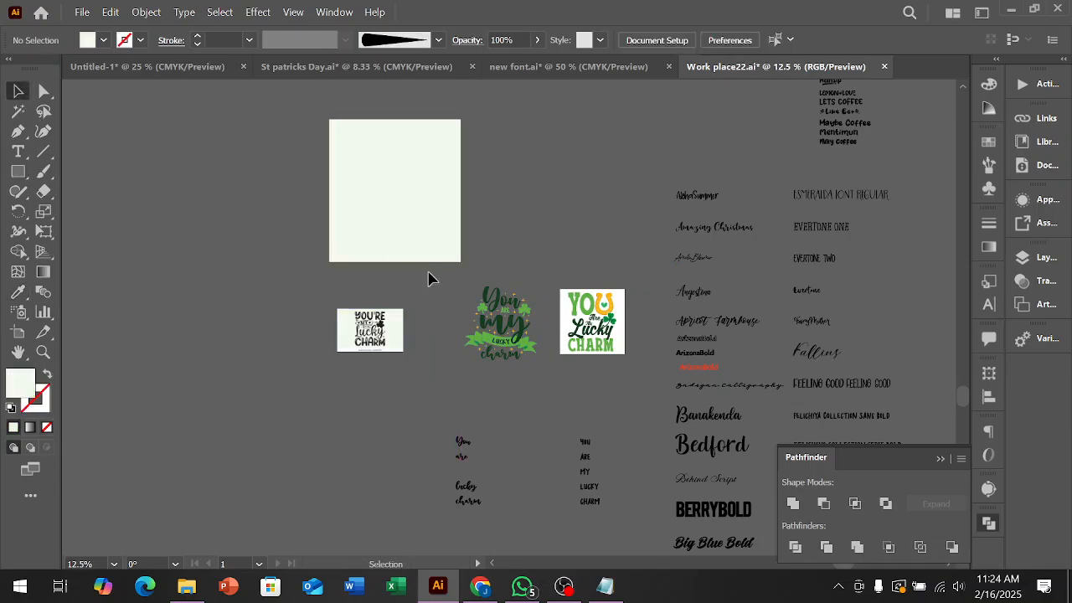
Centre the lettering design horizontally and vertically on the pale rectangle.
{"action": "left_click", "coordinate": [499, 320]}
{"action": "left_click", "coordinate": [390, 186], "text": "shift"}
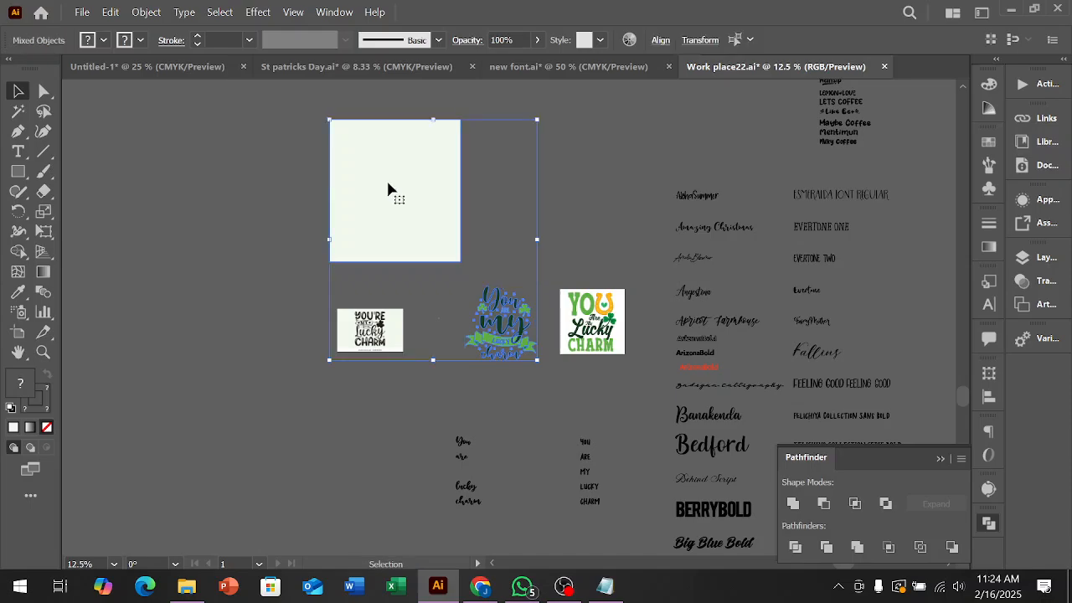
{"action": "left_click", "coordinate": [658, 41]}
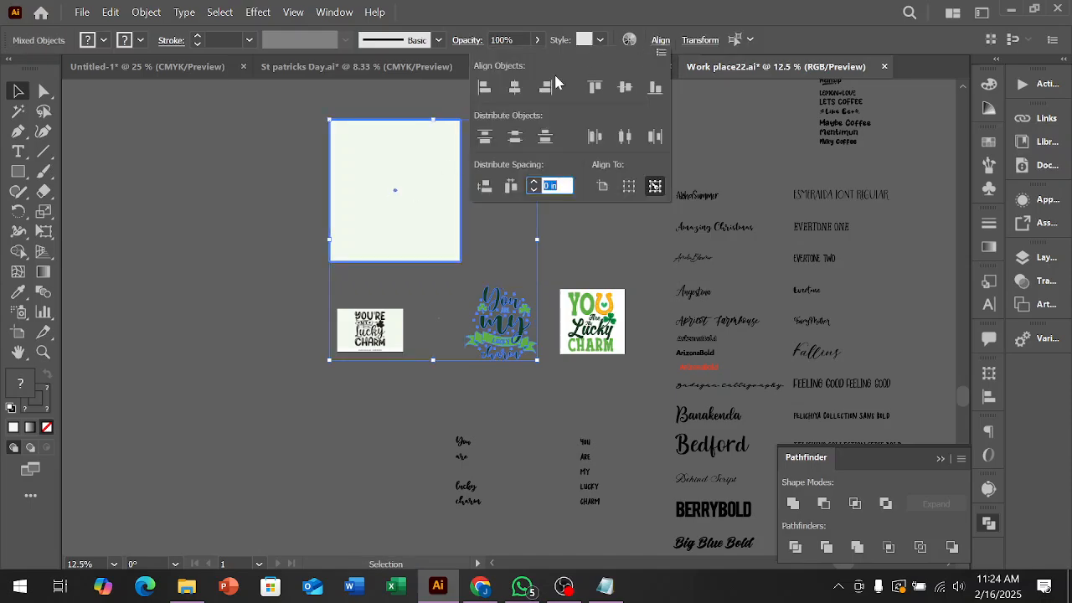
{"action": "left_click", "coordinate": [514, 87]}
{"action": "left_click", "coordinate": [624, 87]}
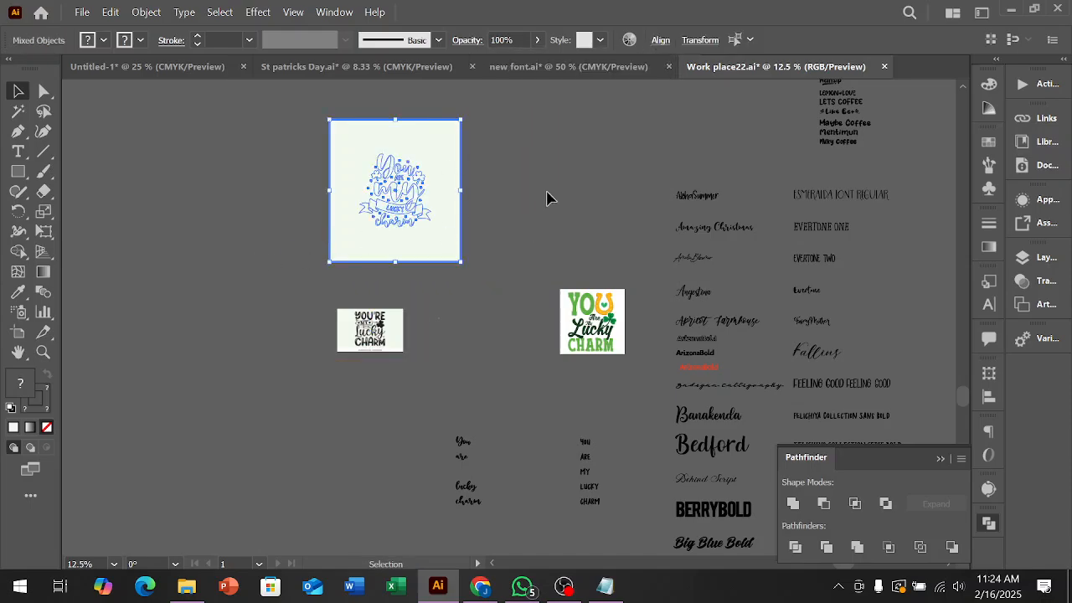
Send the pale rectangle to the back, behind the lettering design.
{"action": "left_click", "coordinate": [549, 199]}
{"action": "left_click", "coordinate": [422, 173]}
{"action": "key", "text": "ctrl+shift+bracketleft"}
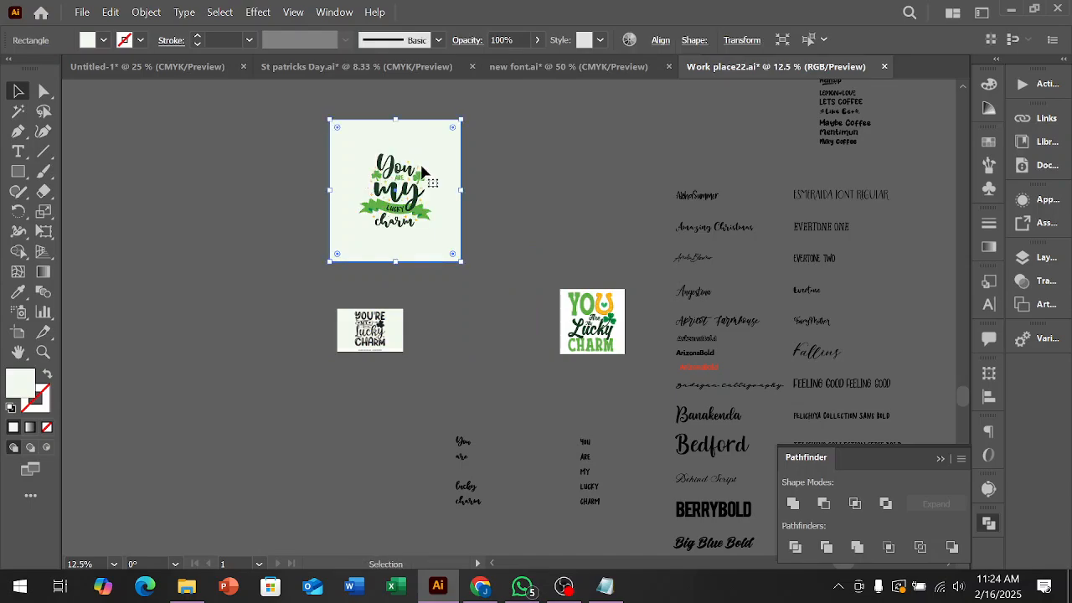
Examine the coloured lettering design against its pale background.
{"action": "scroll", "coordinate": [424, 166], "scroll_direction": "up", "scroll_amount": 3}
{"action": "scroll", "coordinate": [418, 235], "scroll_direction": "up", "scroll_amount": 2}
{"action": "scroll", "coordinate": [376, 256], "scroll_direction": "down", "scroll_amount": 2}
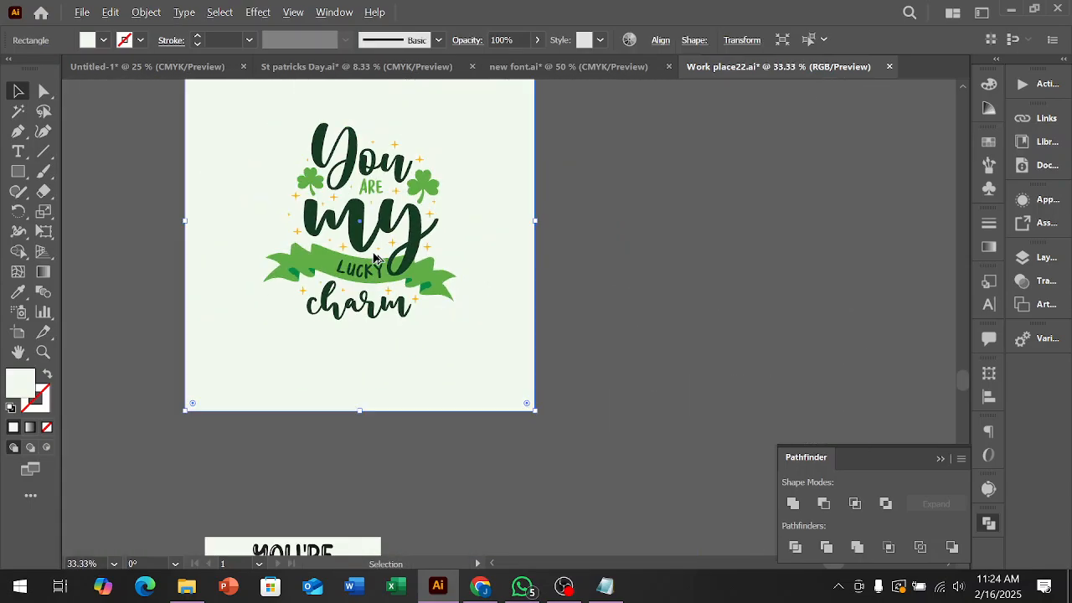
{"action": "left_click", "coordinate": [626, 287]}
{"action": "scroll", "coordinate": [591, 293], "scroll_direction": "up", "scroll_amount": 1}
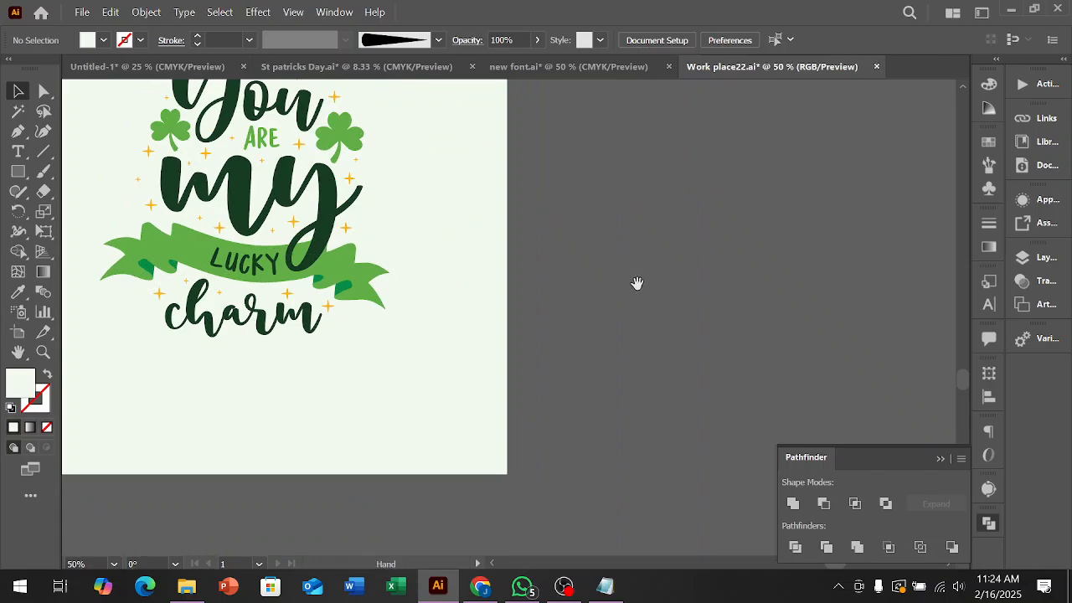
{"action": "left_click_drag", "start_coordinate": [636, 277], "coordinate": [698, 373]}
{"action": "scroll", "coordinate": [527, 320], "scroll_direction": "down", "scroll_amount": 1}
{"action": "scroll", "coordinate": [352, 277], "scroll_direction": "up", "scroll_amount": 2}
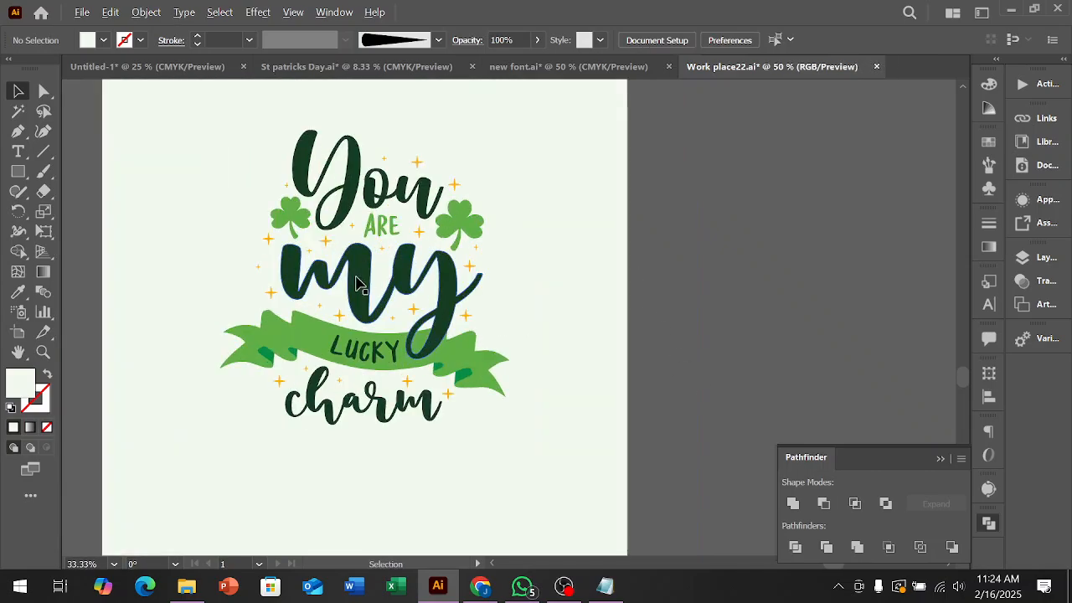
{"action": "scroll", "coordinate": [389, 288], "scroll_direction": "up", "scroll_amount": 1}
{"action": "scroll", "coordinate": [394, 285], "scroll_direction": "down", "scroll_amount": 1}
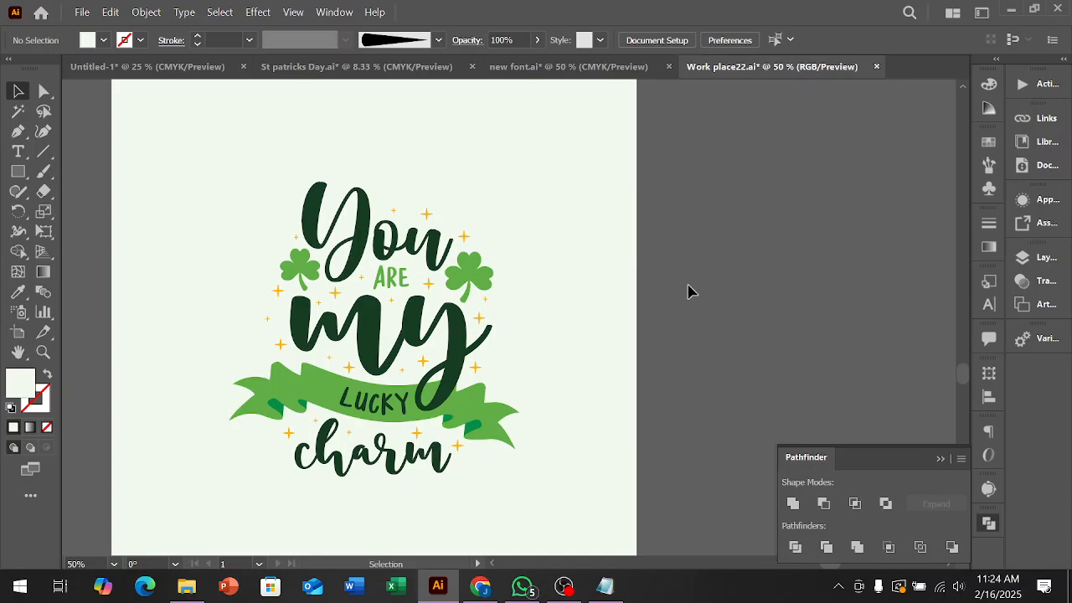
{"action": "scroll", "coordinate": [688, 293], "scroll_direction": "down", "scroll_amount": 1}
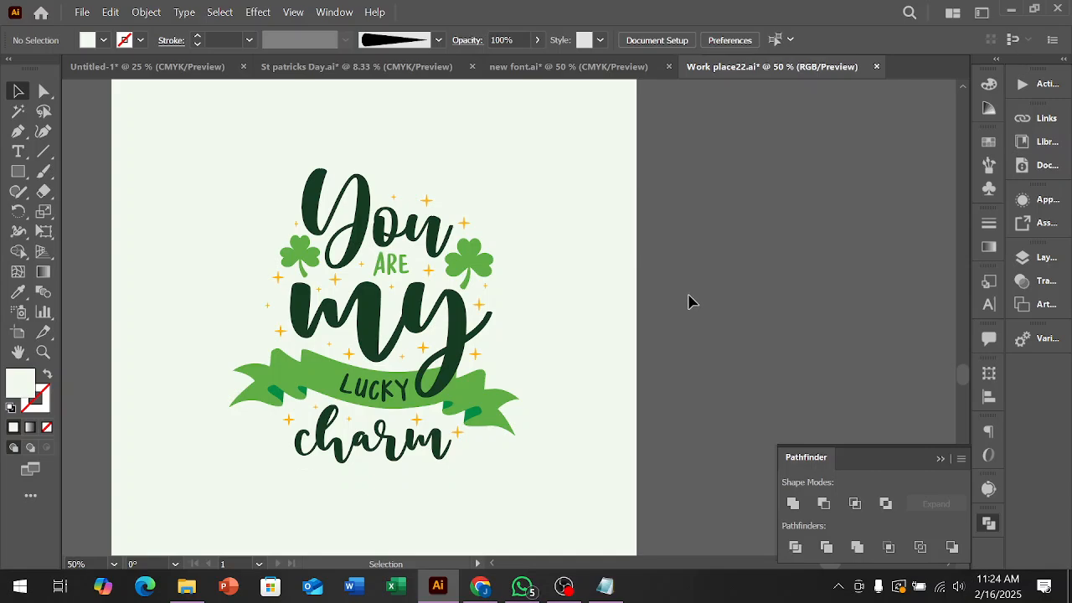
Change the fill of the background rectangle behind the lettering to white (FFFFFF) and deselect it.
{"action": "left_click", "coordinate": [575, 285]}
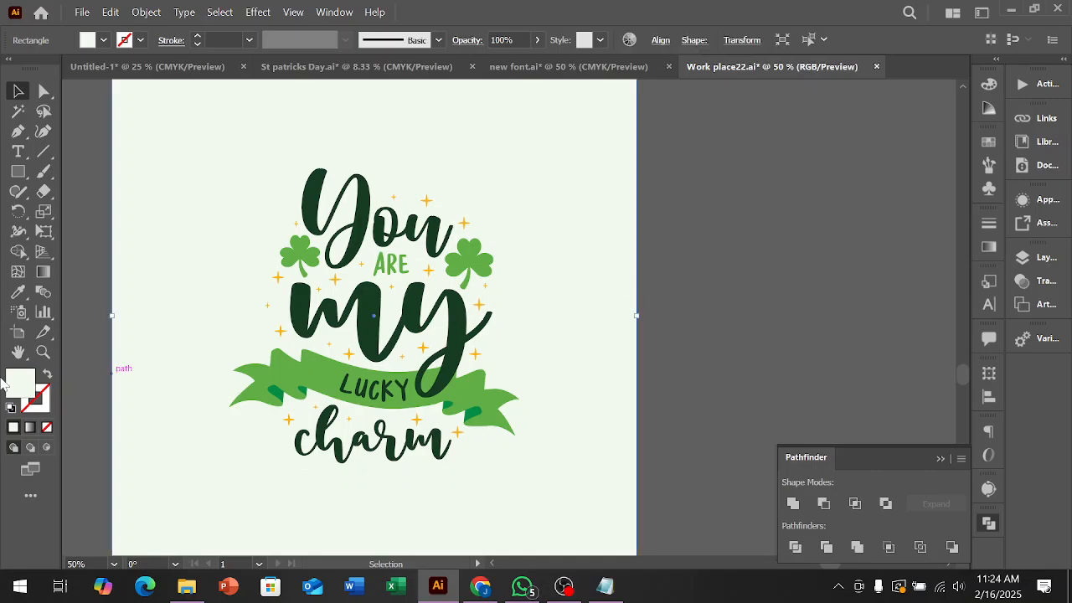
{"action": "double_click", "coordinate": [25, 387]}
{"action": "left_click", "coordinate": [349, 259]}
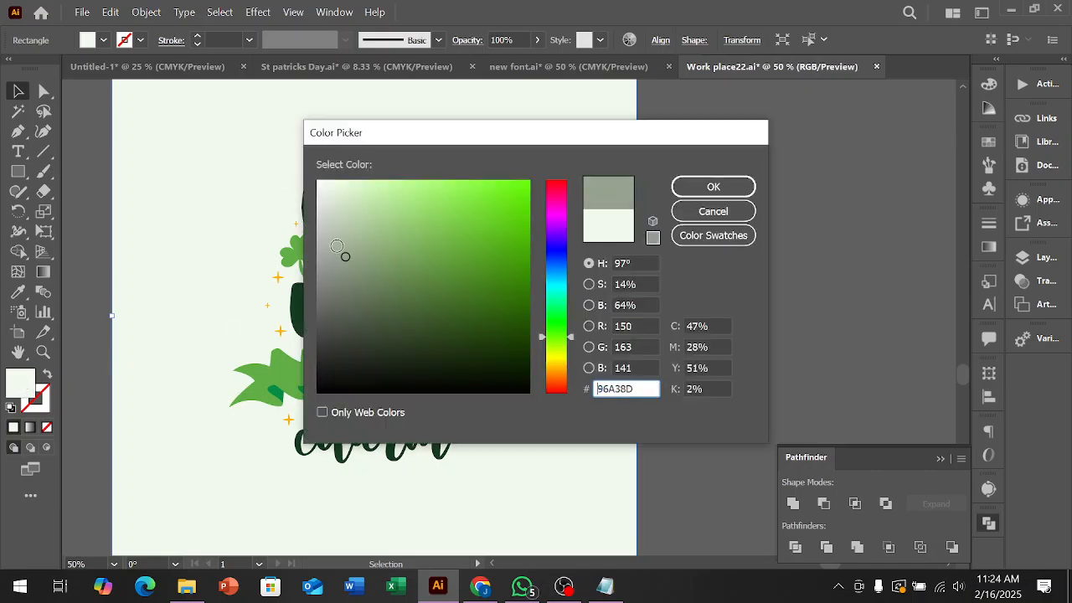
{"action": "left_click_drag", "start_coordinate": [335, 184], "coordinate": [302, 160]}
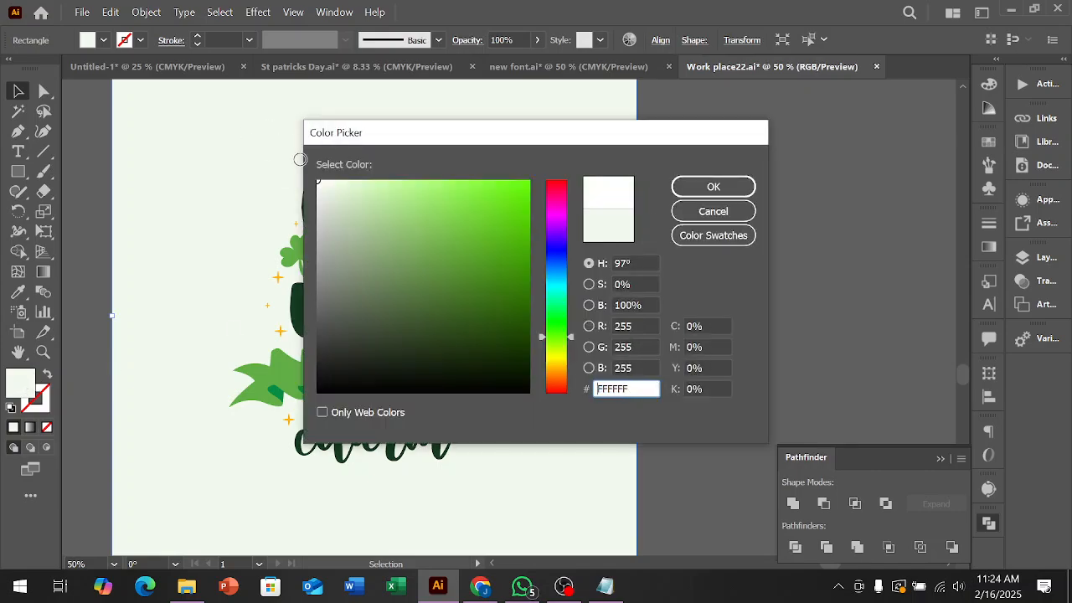
{"action": "left_click", "coordinate": [711, 186]}
{"action": "left_click", "coordinate": [750, 195]}
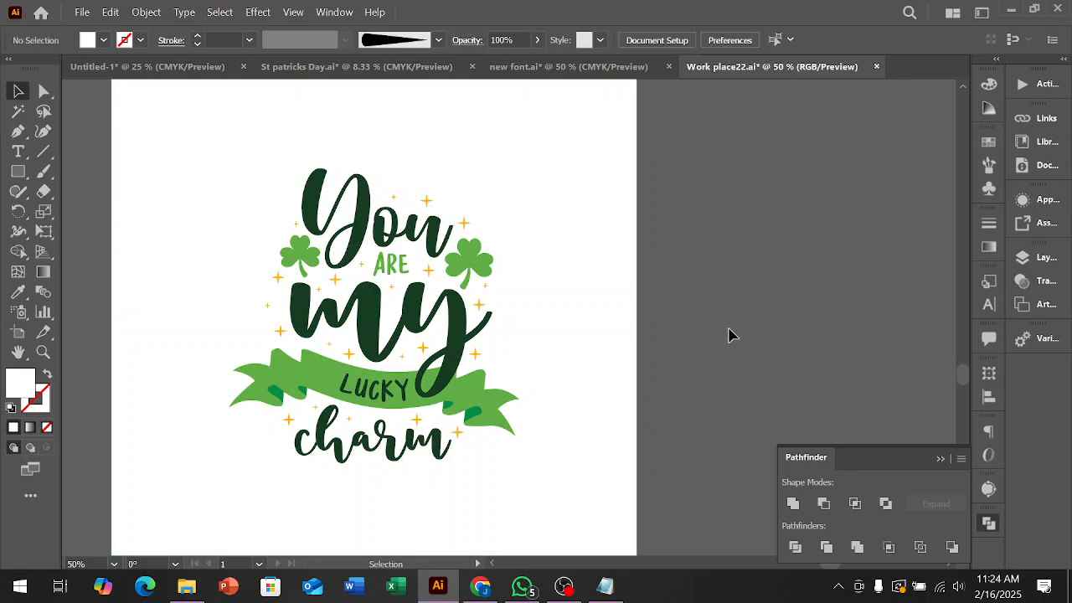
Examine the finished lettering design on its white background, both as a whole and close up.
{"action": "scroll", "coordinate": [377, 316], "scroll_direction": "up", "scroll_amount": 2}
{"action": "scroll", "coordinate": [304, 311], "scroll_direction": "up", "scroll_amount": 2}
{"action": "scroll", "coordinate": [310, 306], "scroll_direction": "down", "scroll_amount": 2}
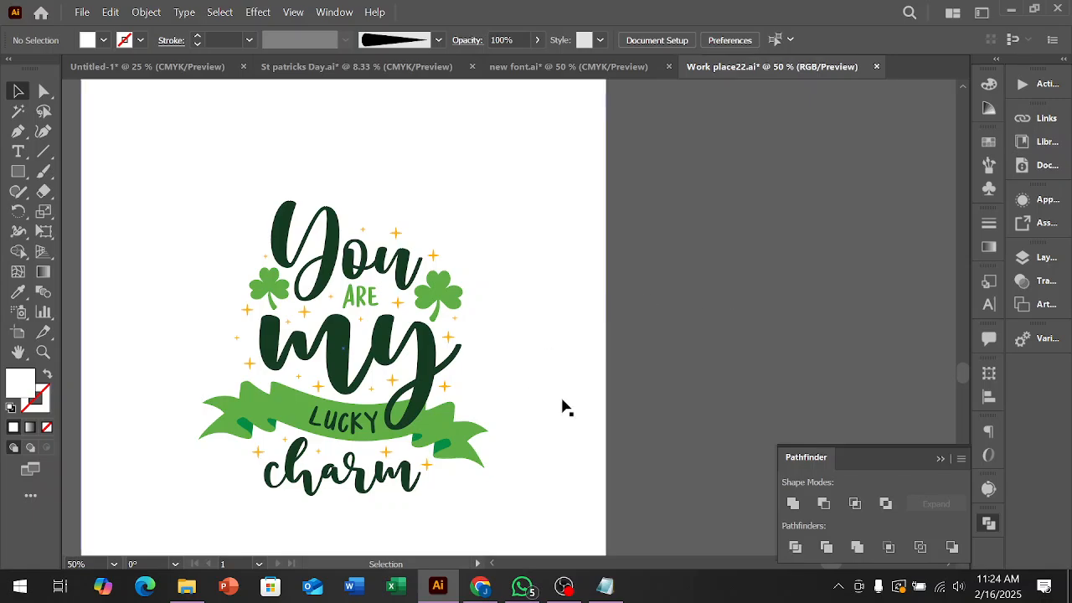
{"action": "scroll", "coordinate": [410, 335], "scroll_direction": "down", "scroll_amount": 1}
{"action": "scroll", "coordinate": [437, 361], "scroll_direction": "up", "scroll_amount": 3}
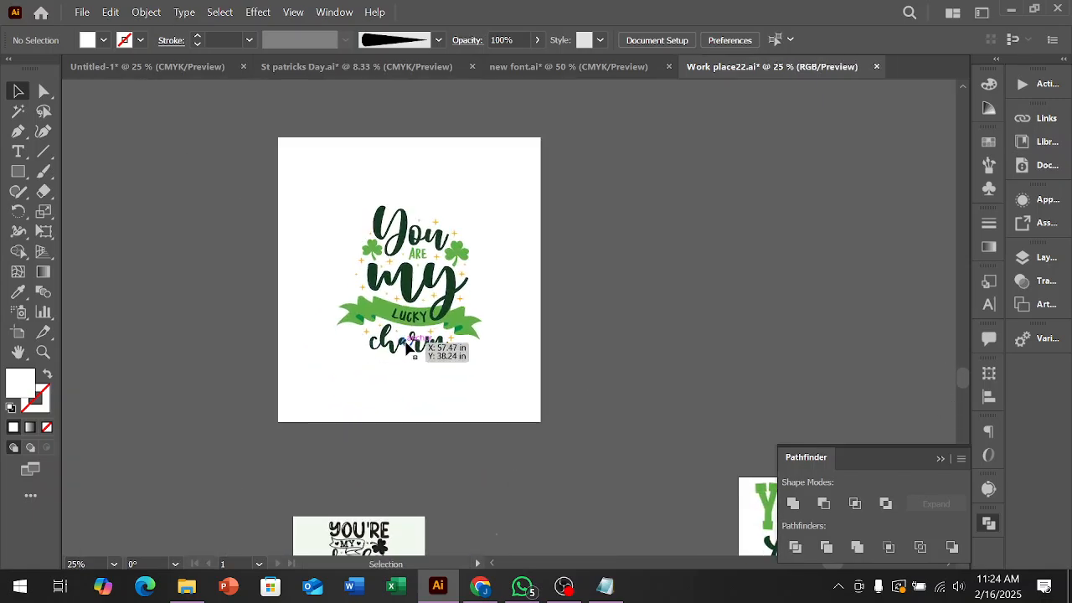
{"action": "scroll", "coordinate": [431, 361], "scroll_direction": "up", "scroll_amount": 1}
{"action": "scroll", "coordinate": [467, 370], "scroll_direction": "down", "scroll_amount": 3}
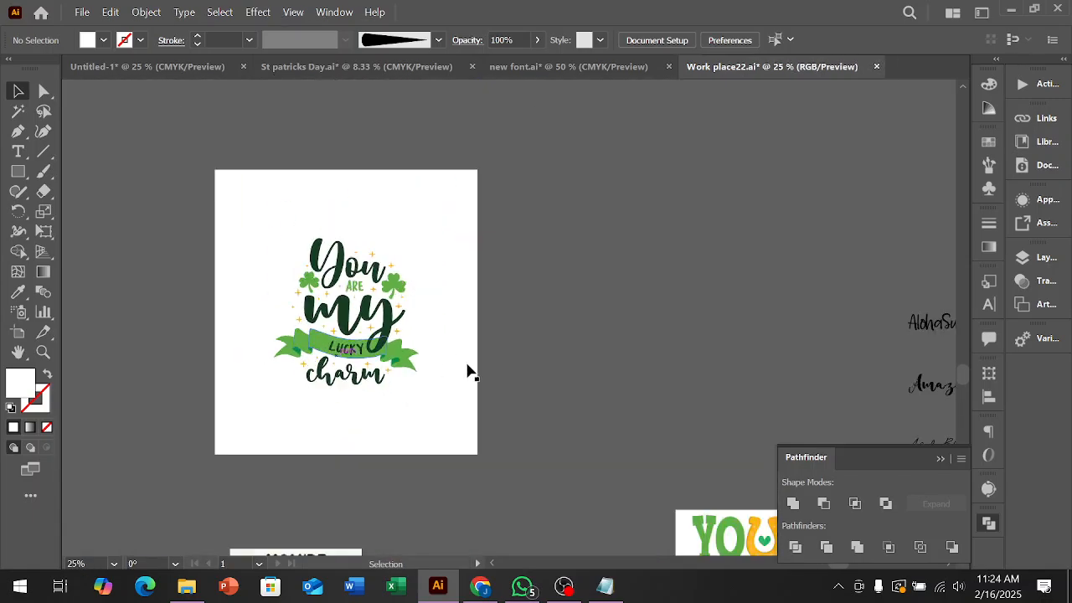
{"action": "scroll", "coordinate": [370, 383], "scroll_direction": "up", "scroll_amount": 1}
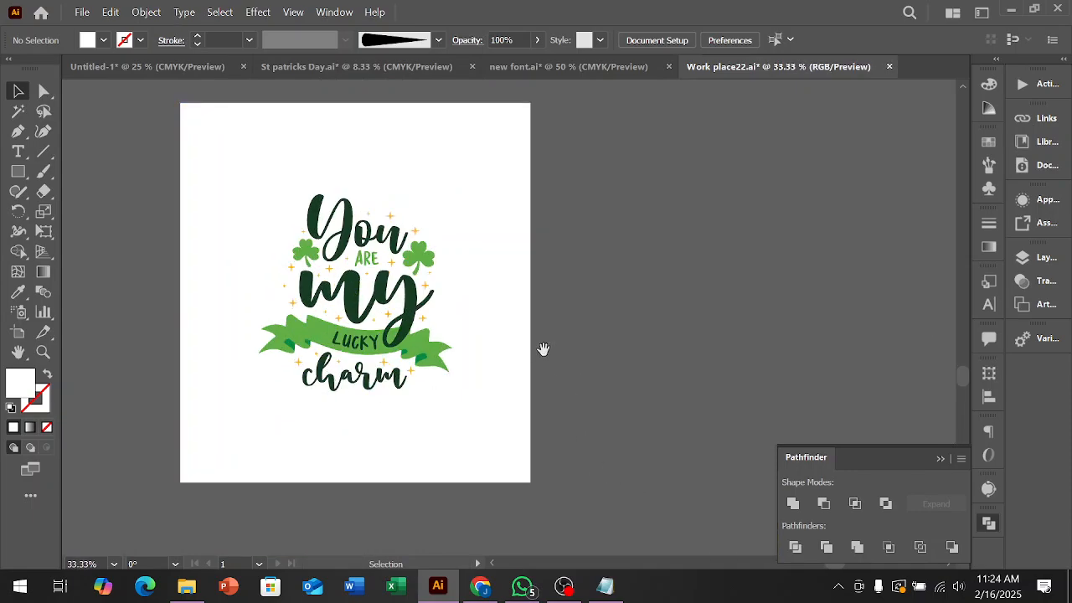
{"action": "scroll", "coordinate": [529, 370], "scroll_direction": "up", "scroll_amount": 1}
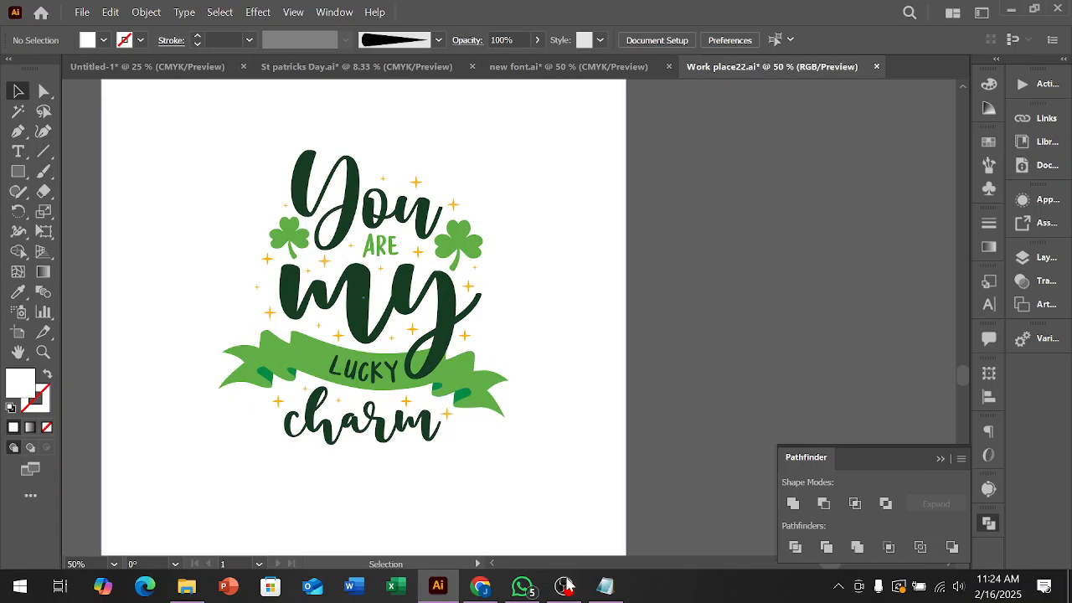